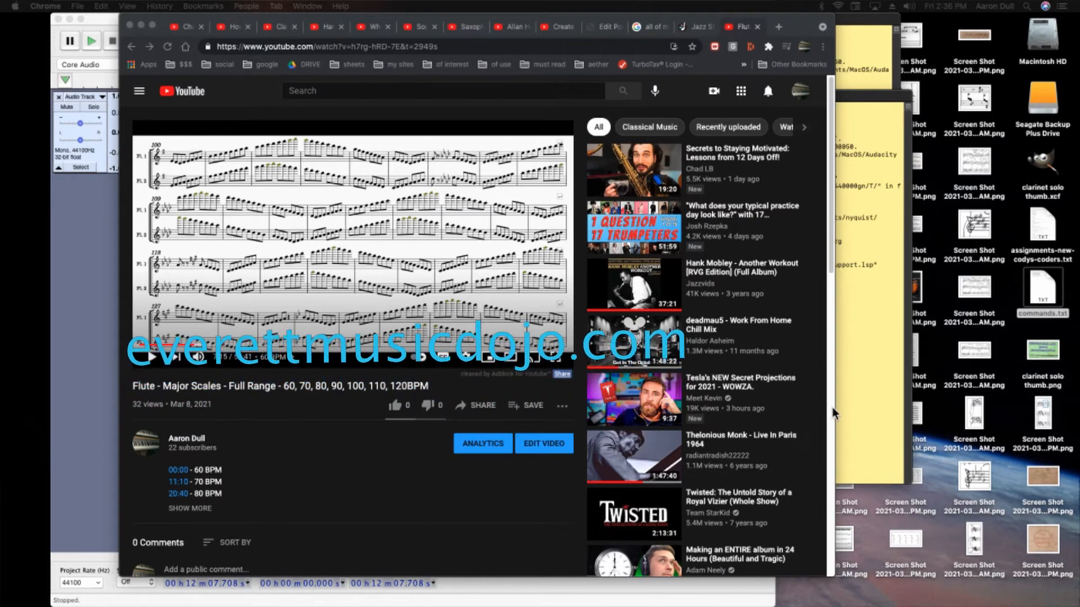
Search the web for MuseScore in a new browser tab and open the musescore.org site.
left_click(778, 27)
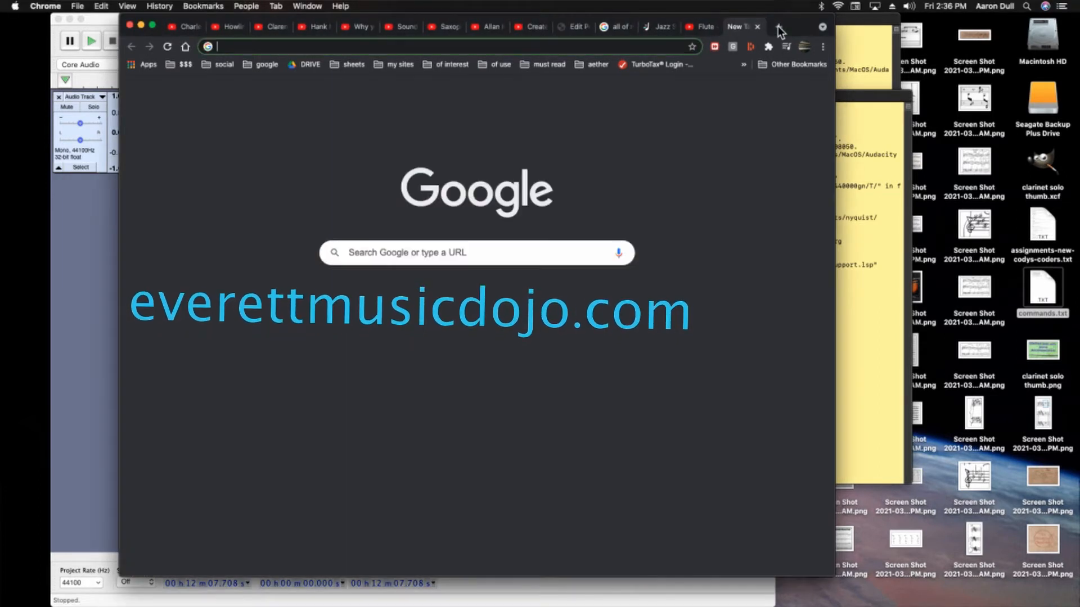
type("musexcore")
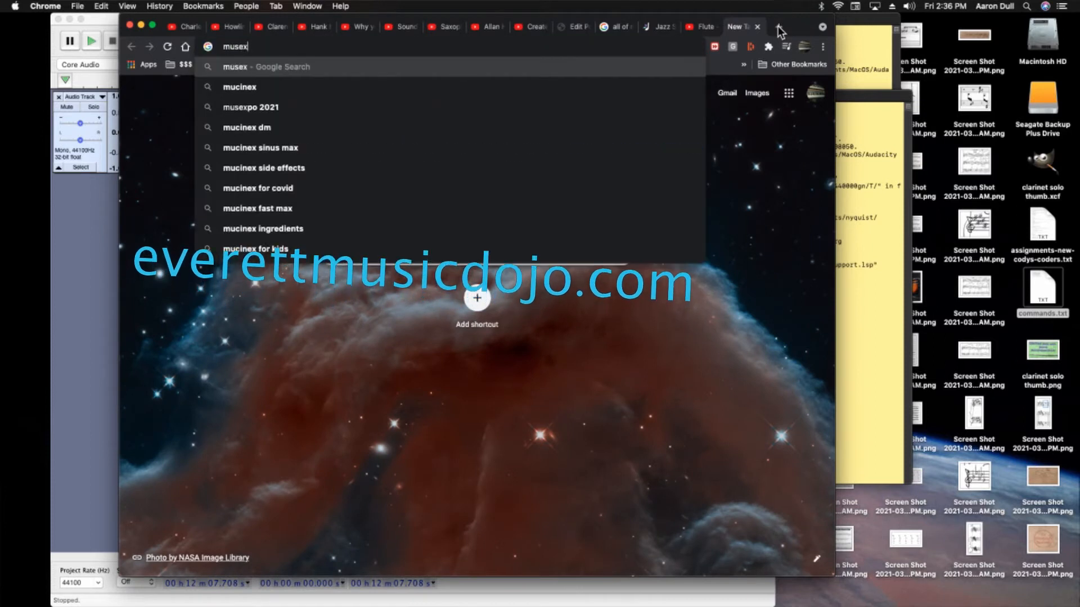
key("Return")
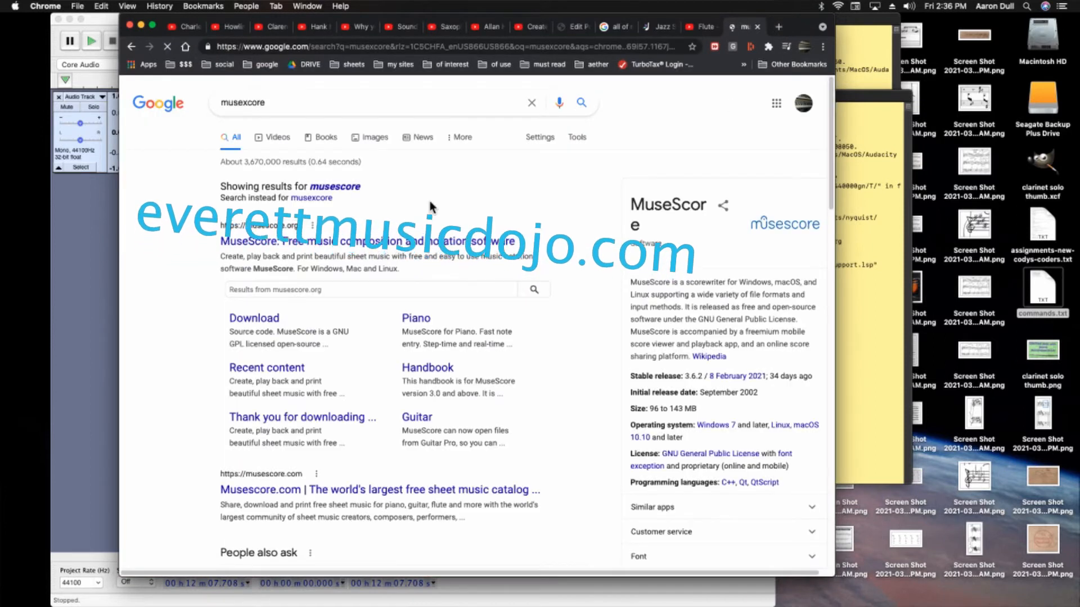
left_click(444, 241)
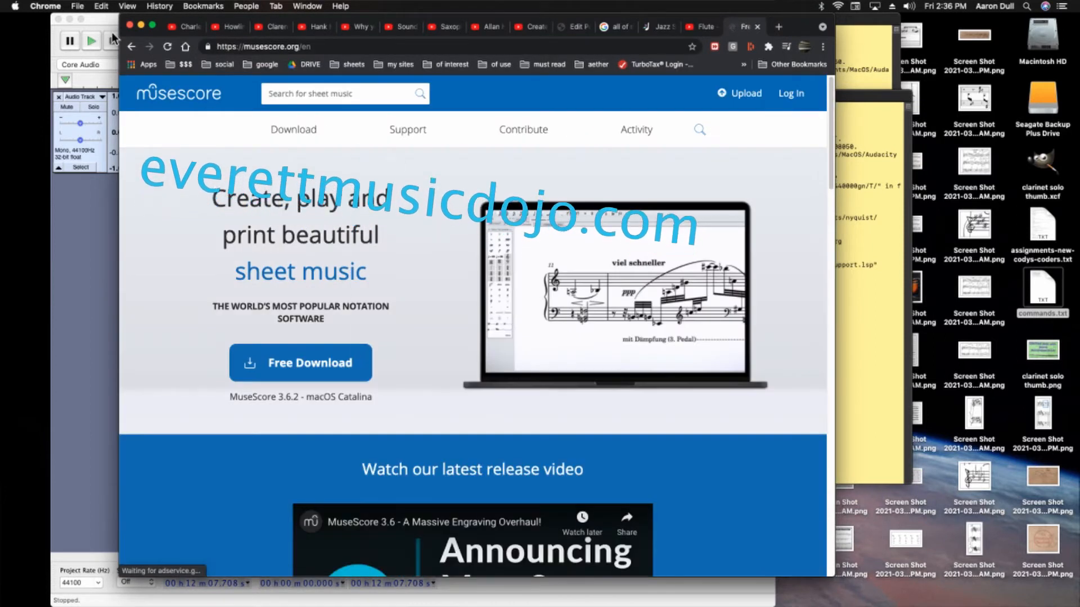
left_click(132, 47)
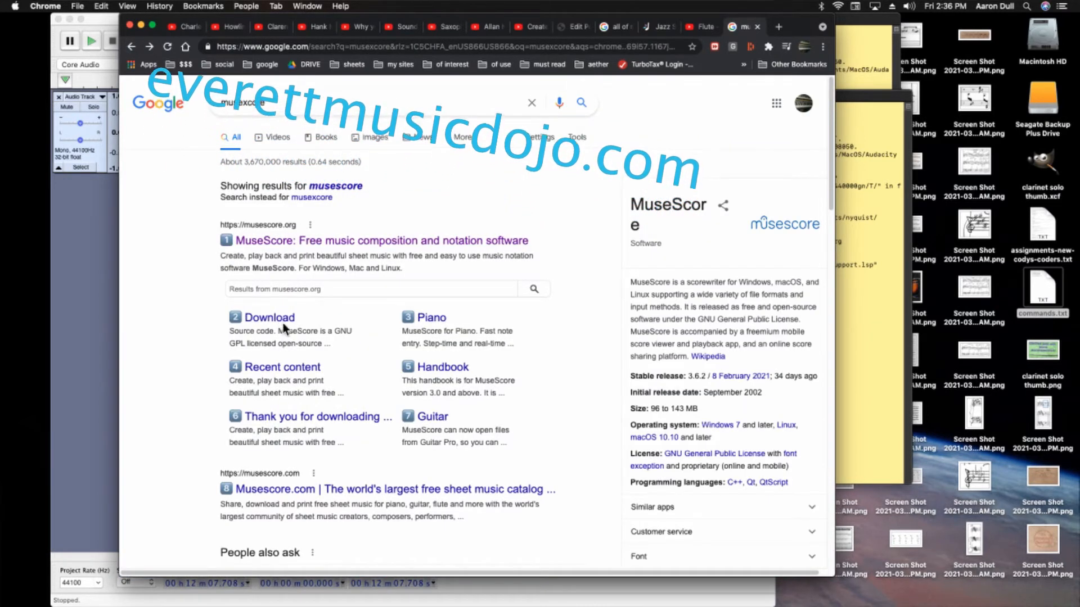
left_click(343, 248)
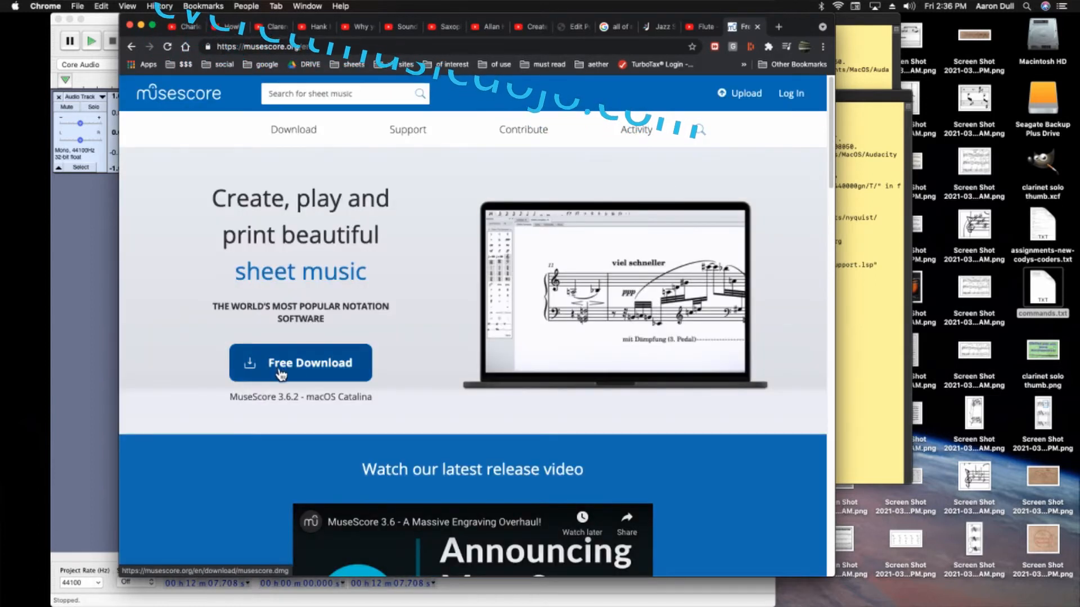
Download the free MuseScore 3.6.2 installer for macOS.
left_click(346, 371)
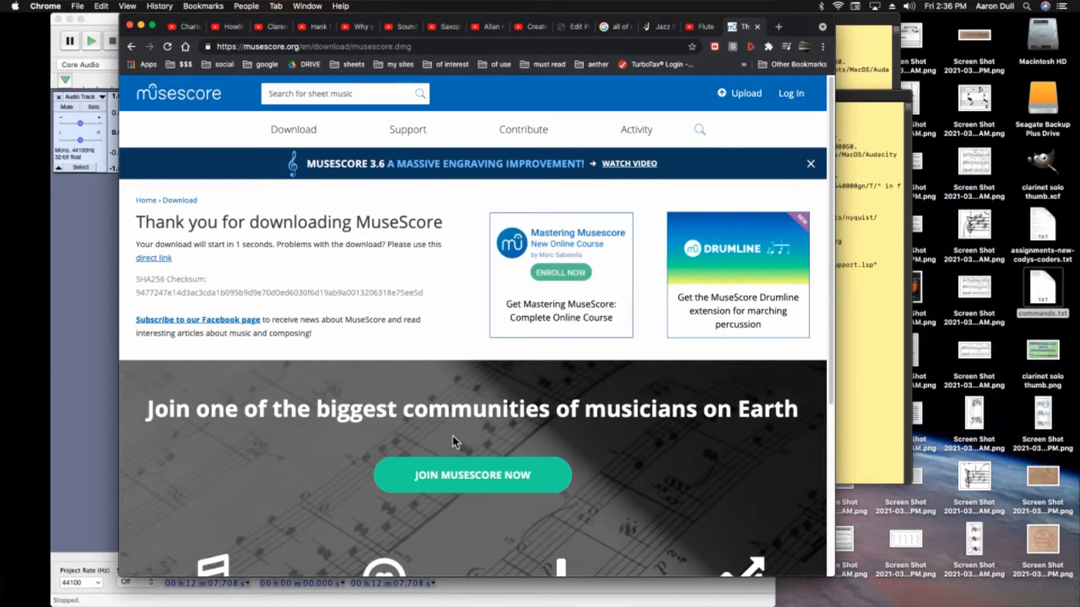
scroll(471, 434, "down", 5)
scroll(471, 427, "up", 5)
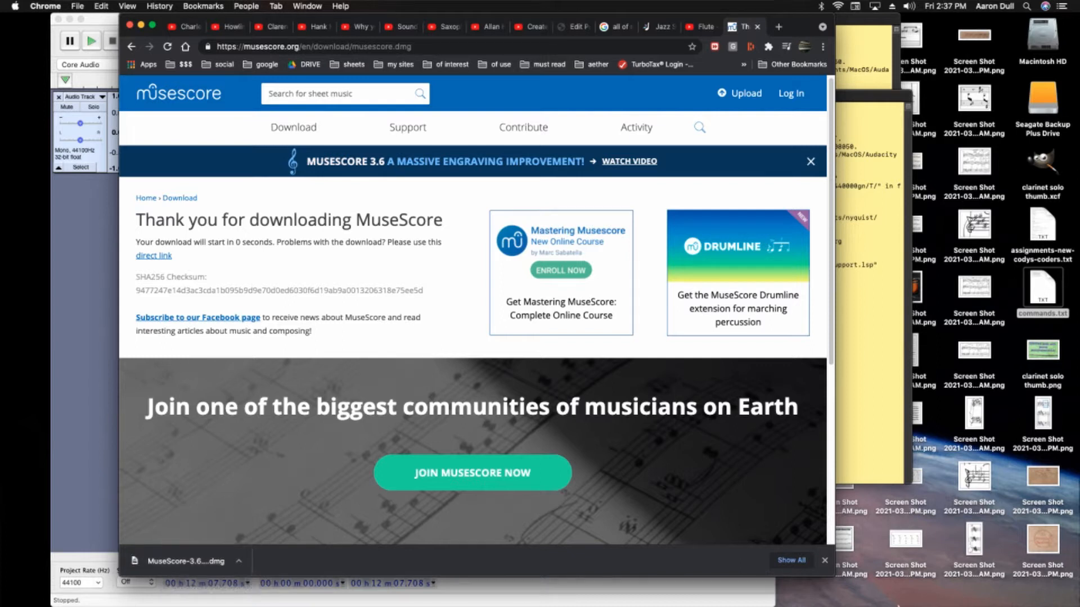
Open the downloaded MuseScore 3.6.2 disk image.
mouse_move(899, 603)
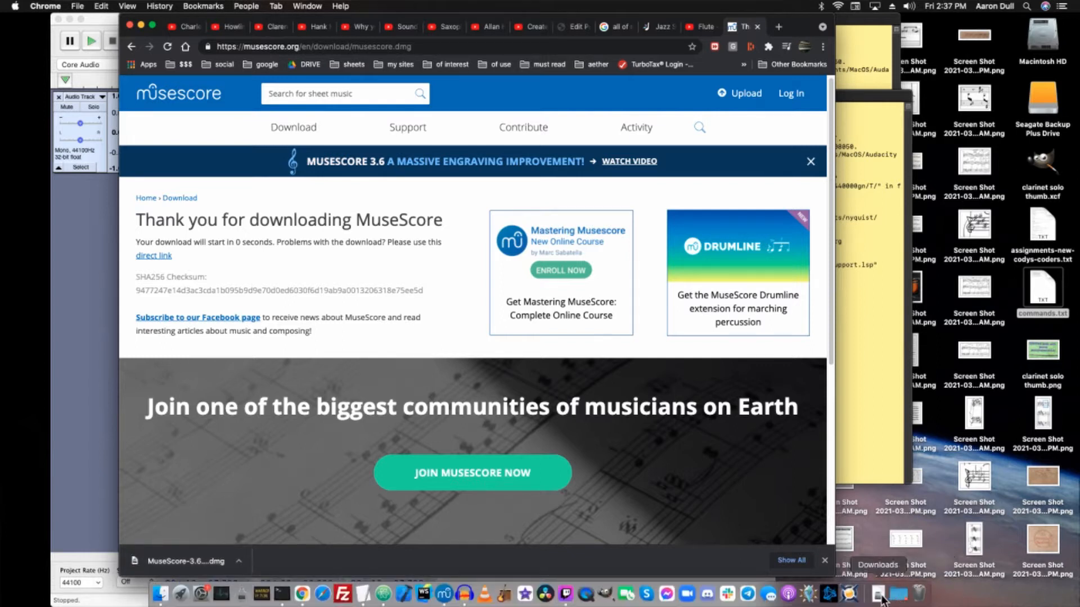
left_click(881, 599)
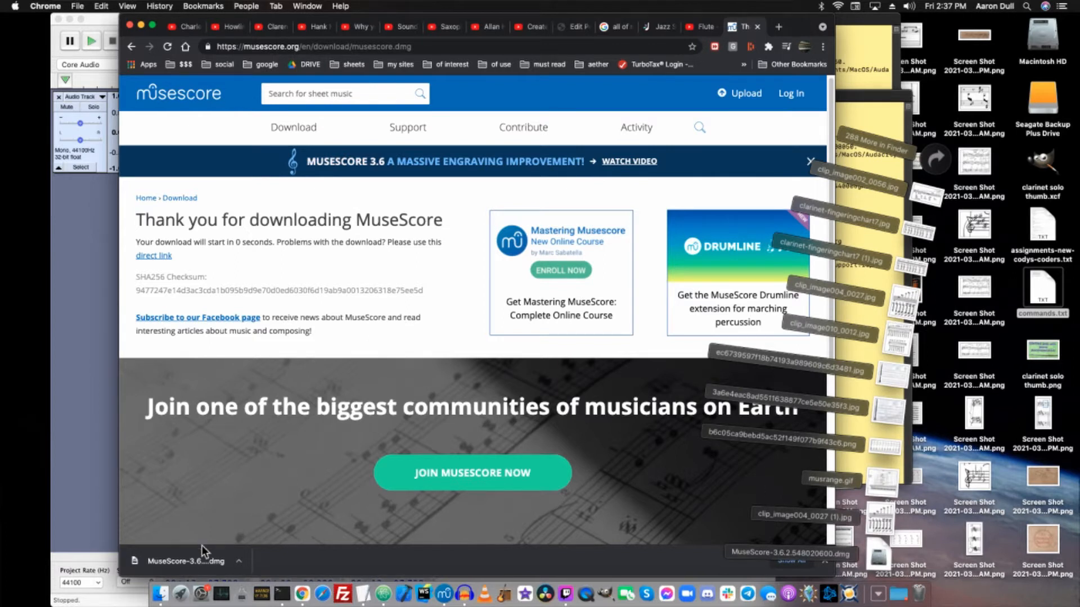
left_click(184, 561)
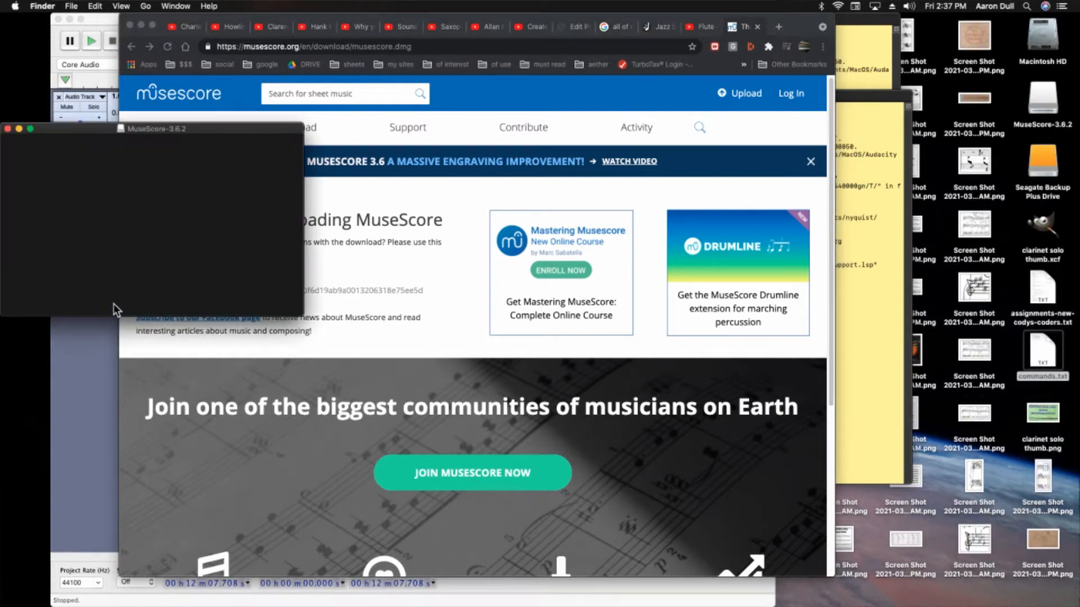
Try to copy MuseScore 3.app into Applications, stopping short of replacing the existing app, and close the disk image window.
left_click_drag(225, 232, 90, 234)
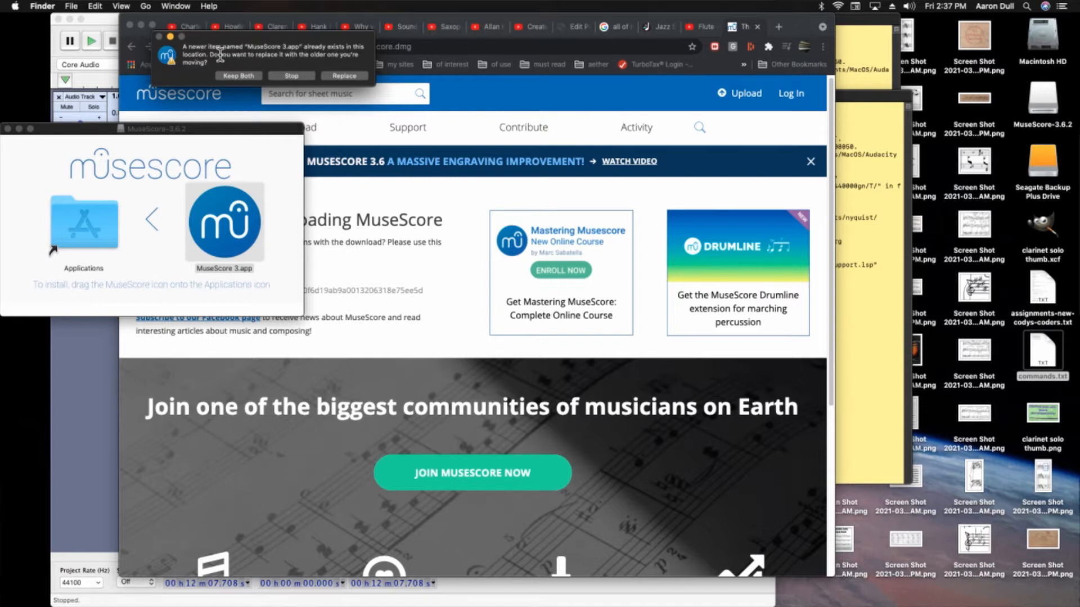
left_click(306, 76)
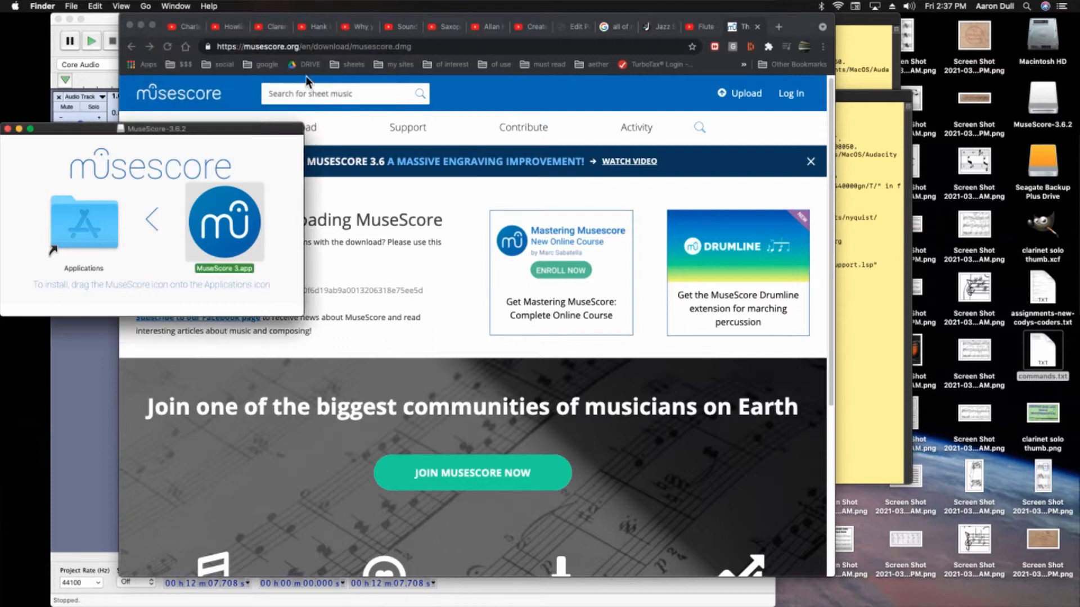
left_click(7, 130)
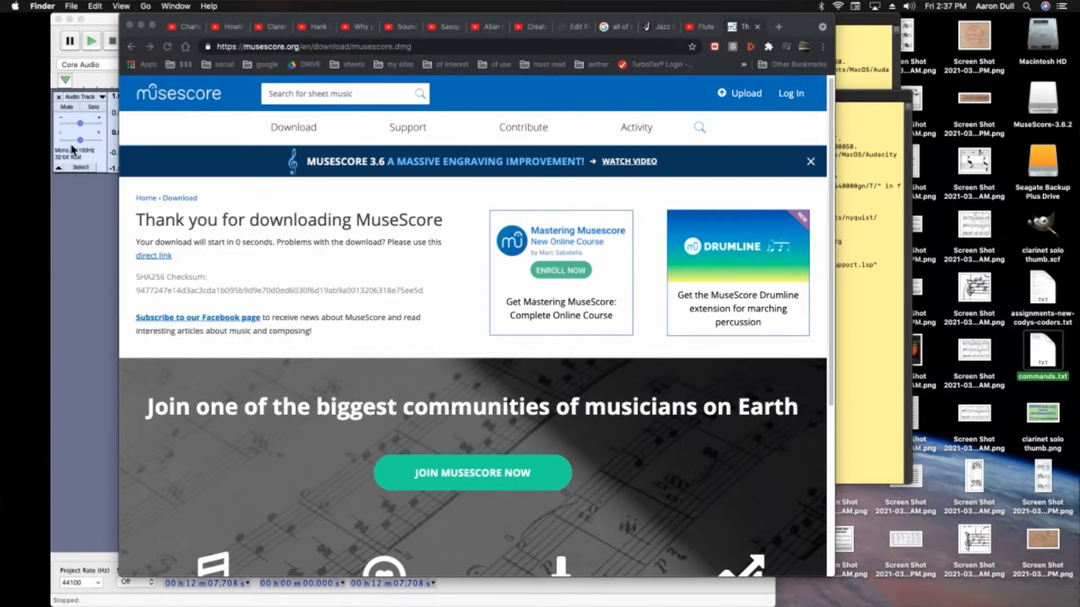
Move MuseScore-3.6.2.548020600.dmg from the Downloads folder to the Trash in Finder.
mouse_move(525, 596)
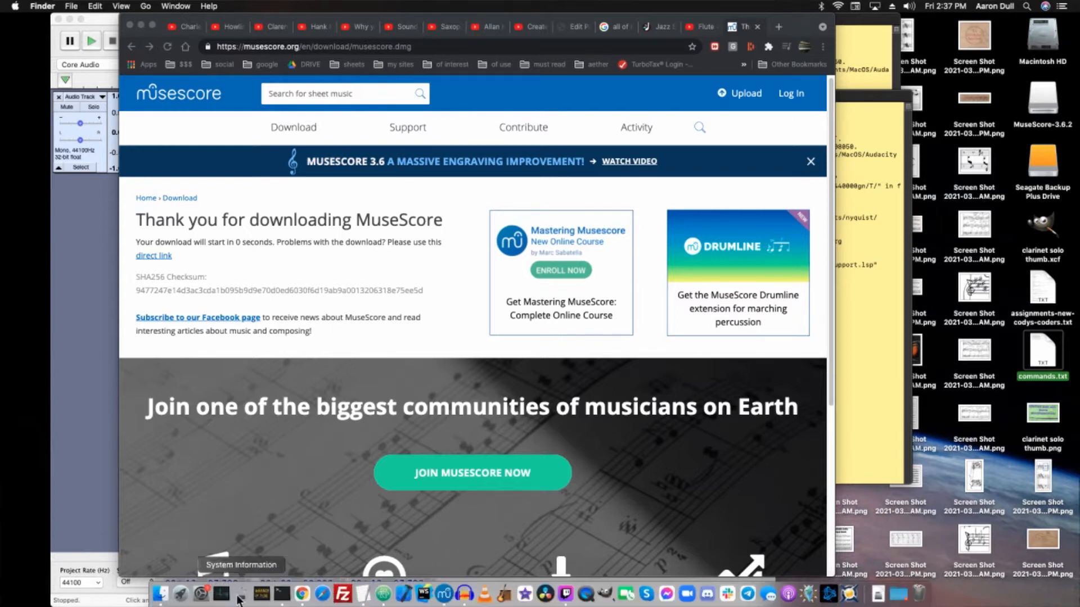
left_click(160, 594)
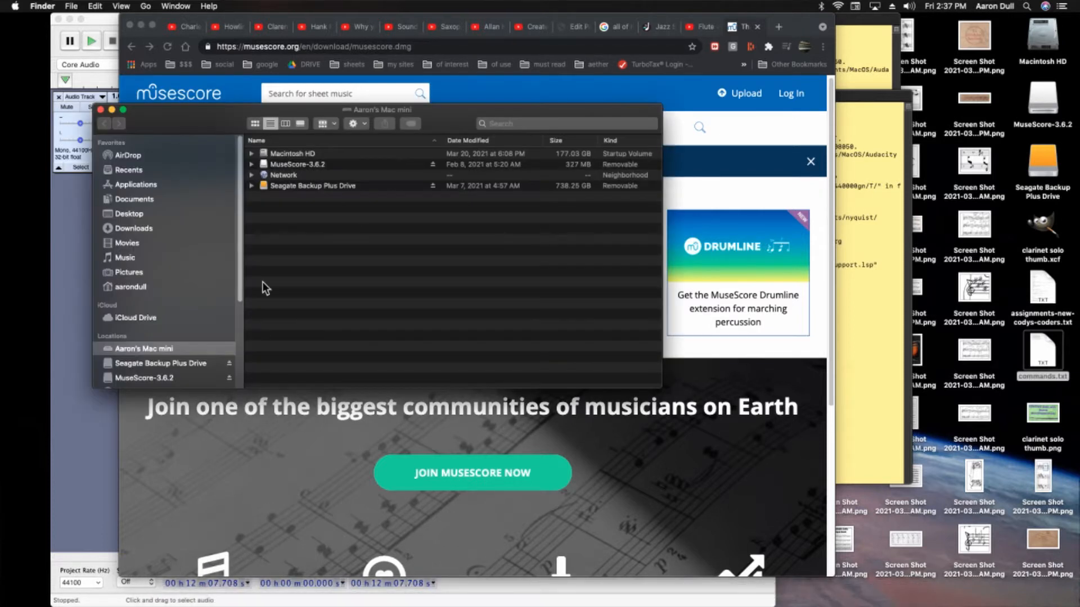
left_click(150, 228)
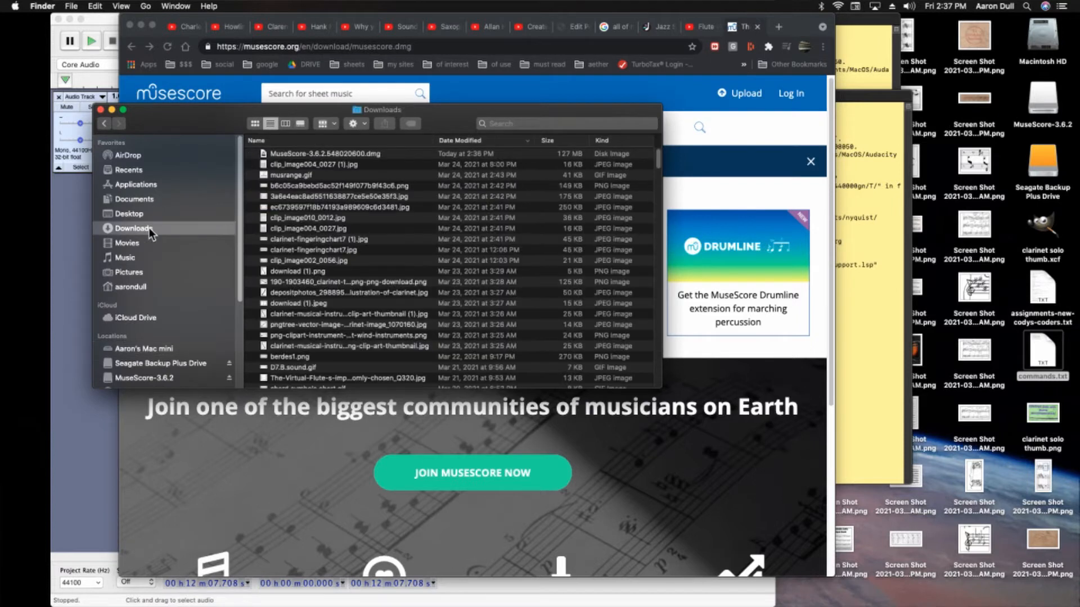
left_click(306, 153)
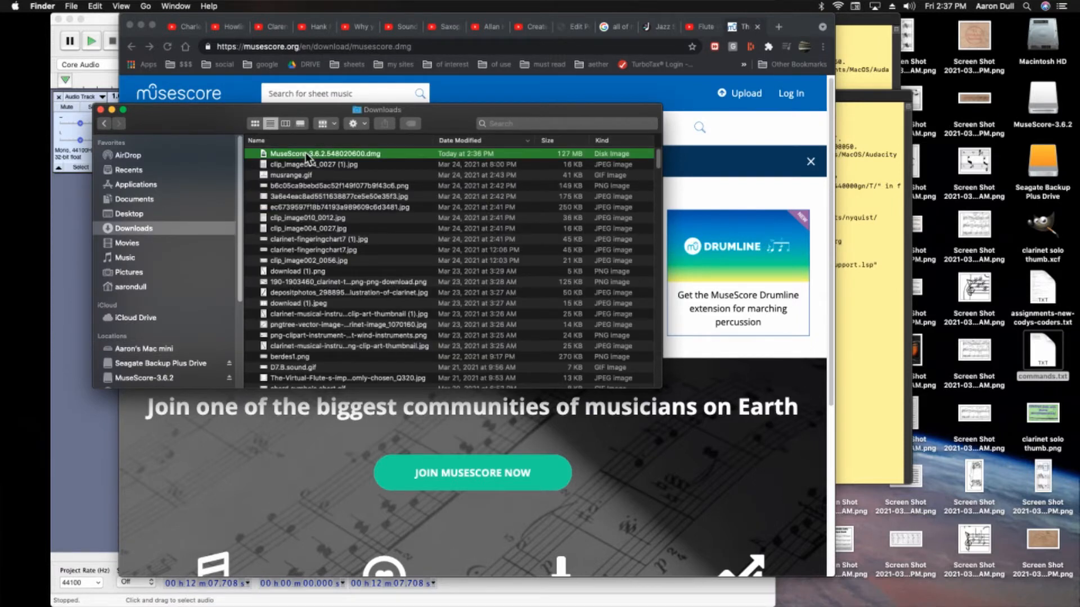
right_click(306, 153)
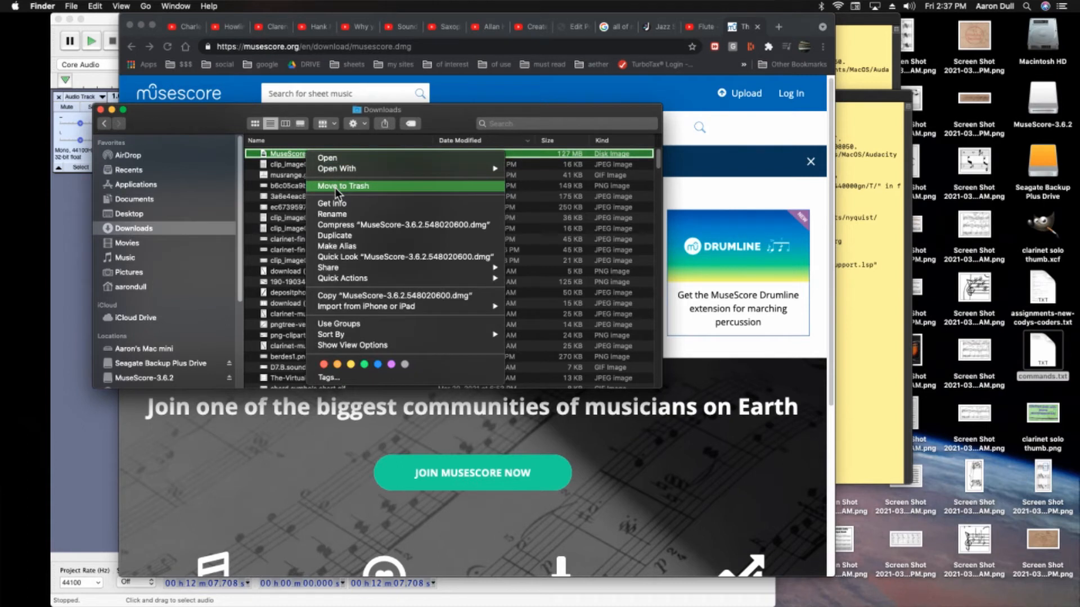
left_click(335, 188)
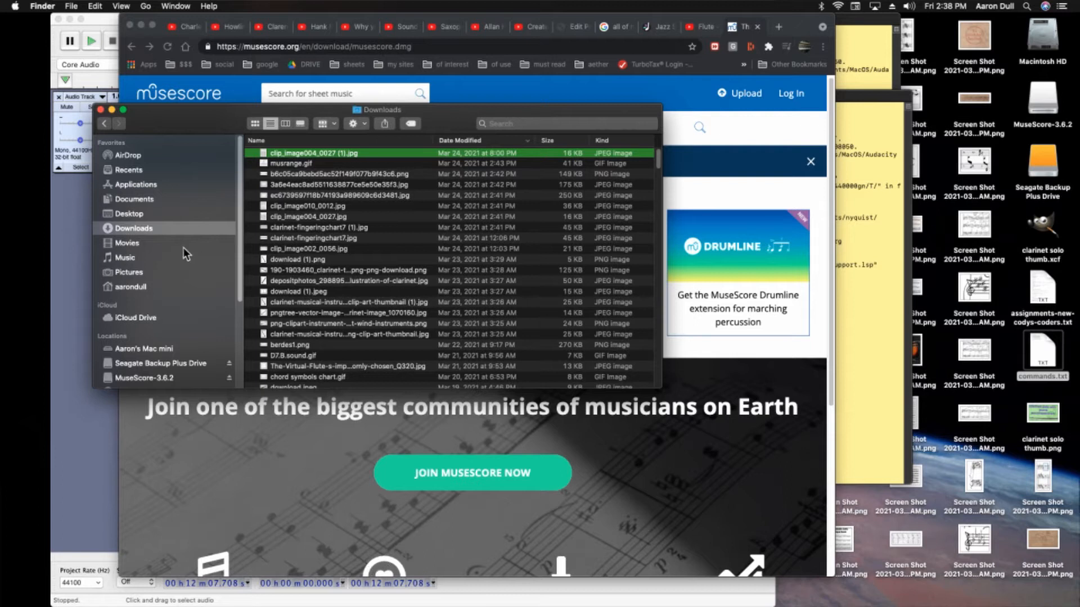
Search the Mac for "muse" in Finder and launch MuseScore 3.app.
left_click(146, 184)
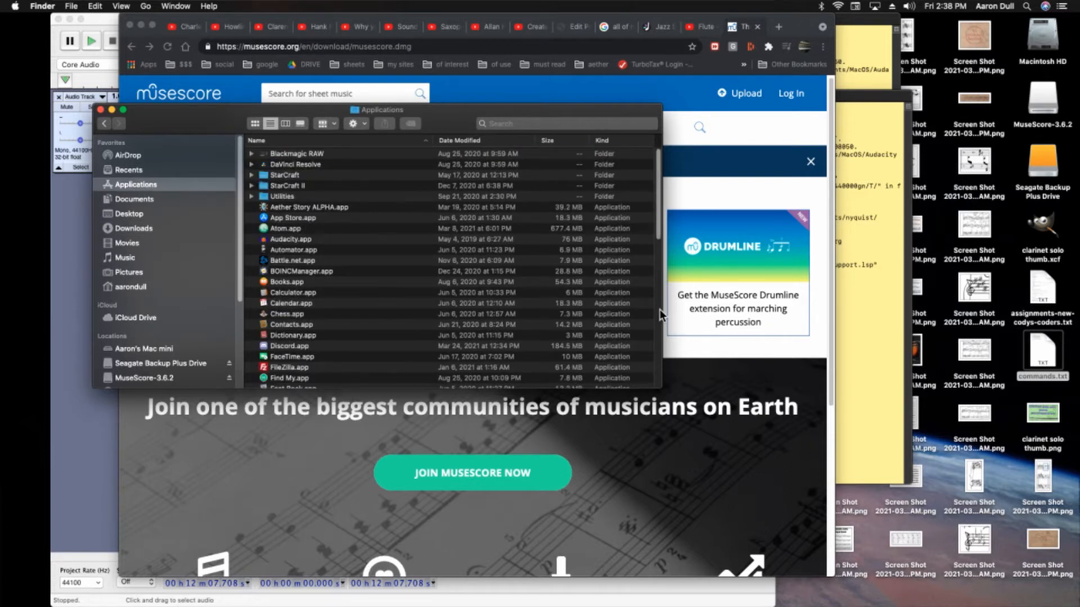
left_click(536, 122)
type("muse")
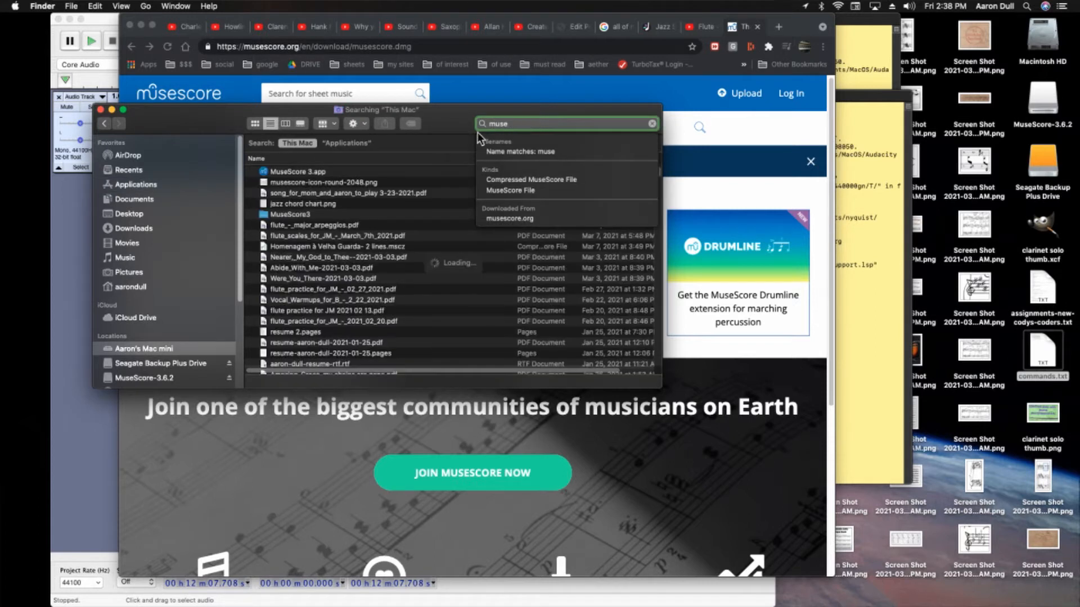
double_click(324, 171)
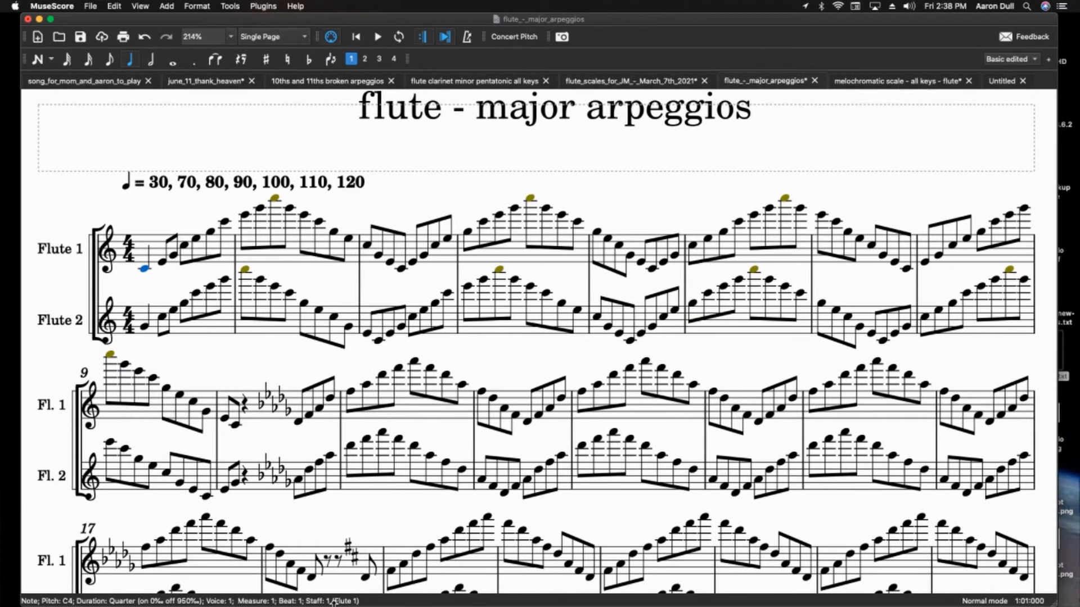
Start quitting MuseScore and save the changed named scores, replacing the existing june_11_thank_heaven.mscz.
key("super+q")
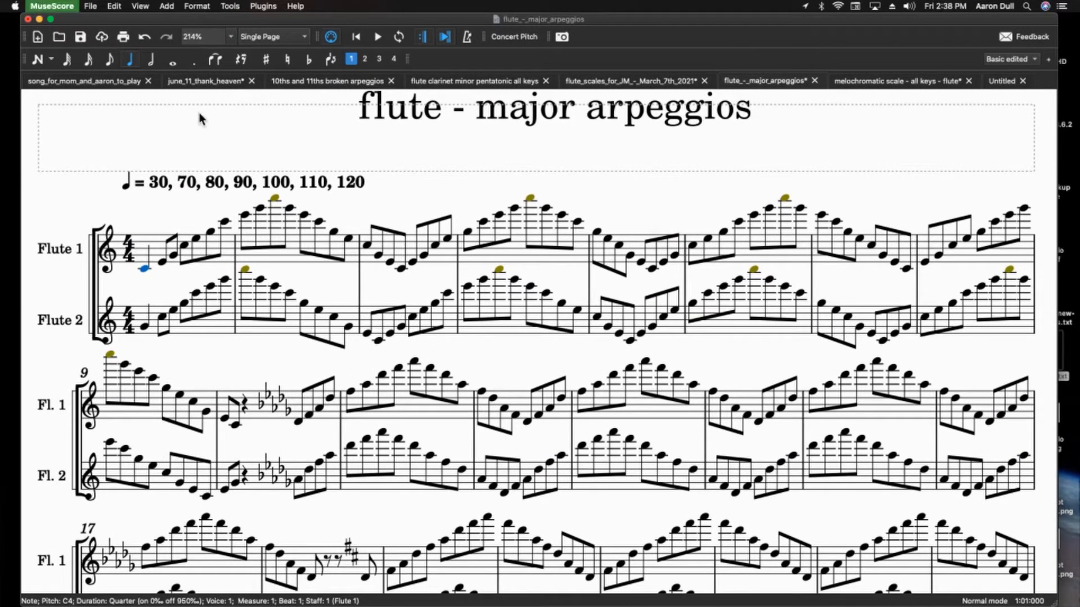
left_click(613, 321)
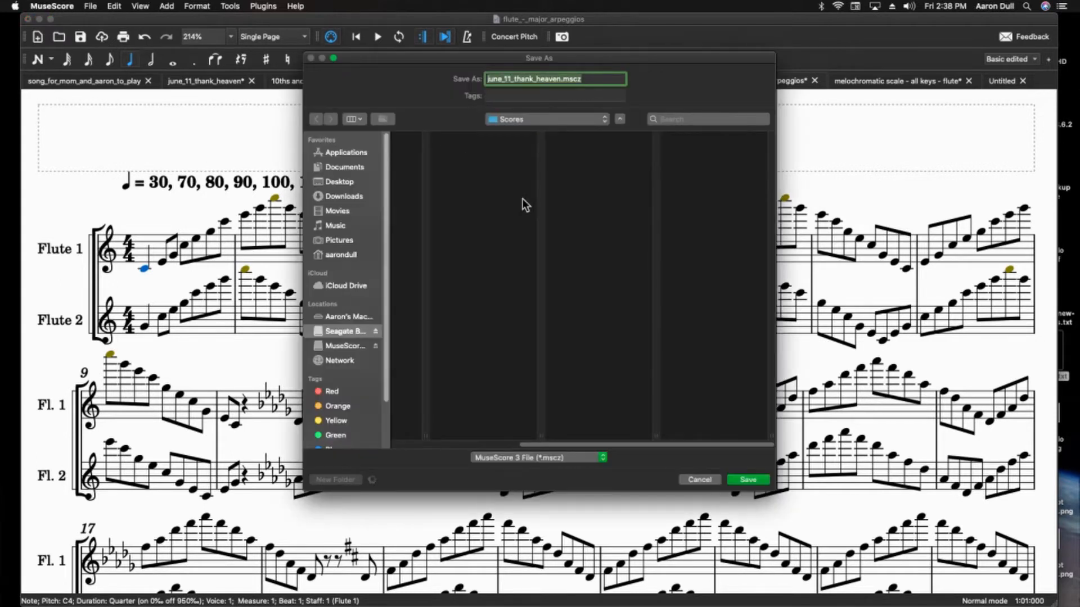
left_click(747, 482)
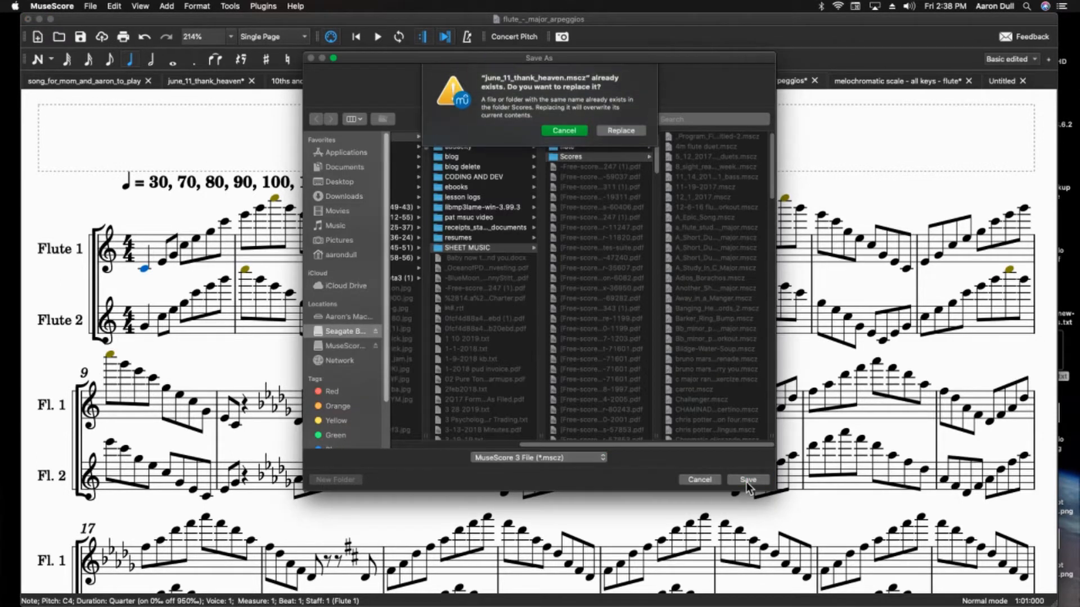
left_click(616, 131)
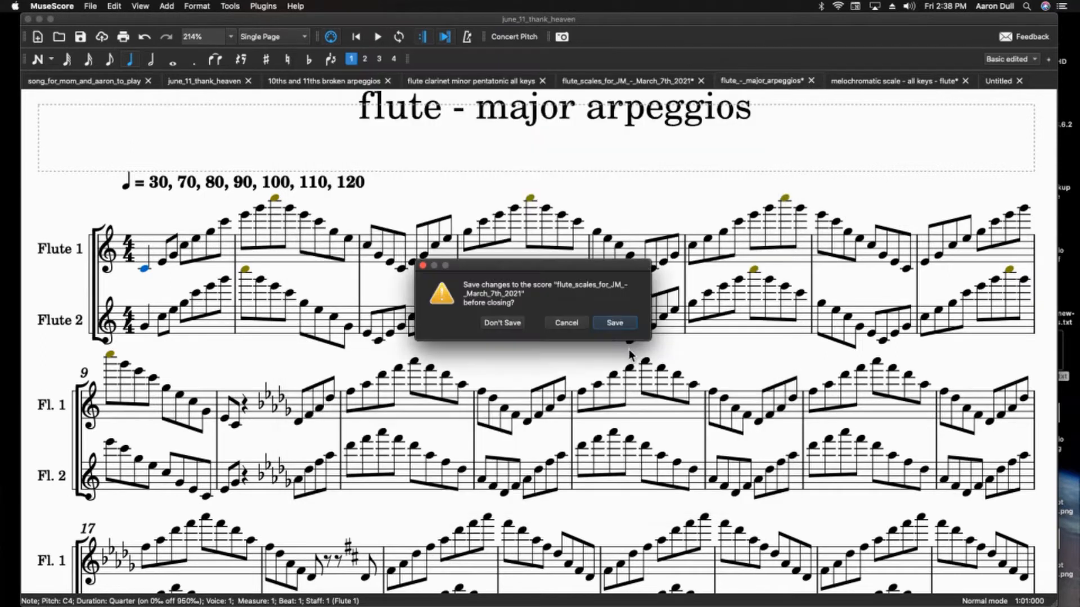
left_click(610, 326)
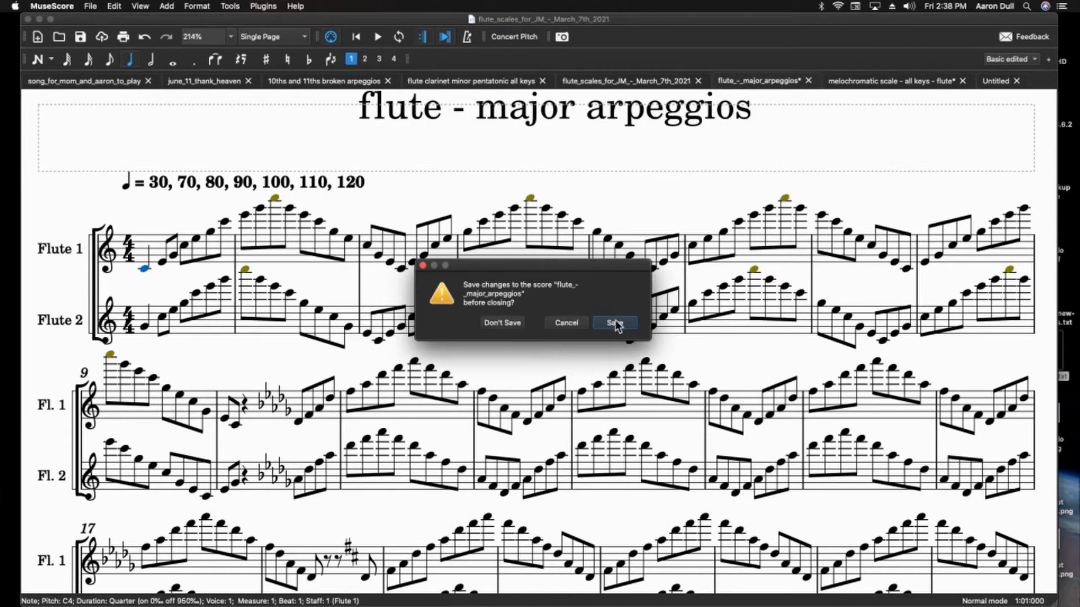
left_click(615, 323)
left_click(621, 321)
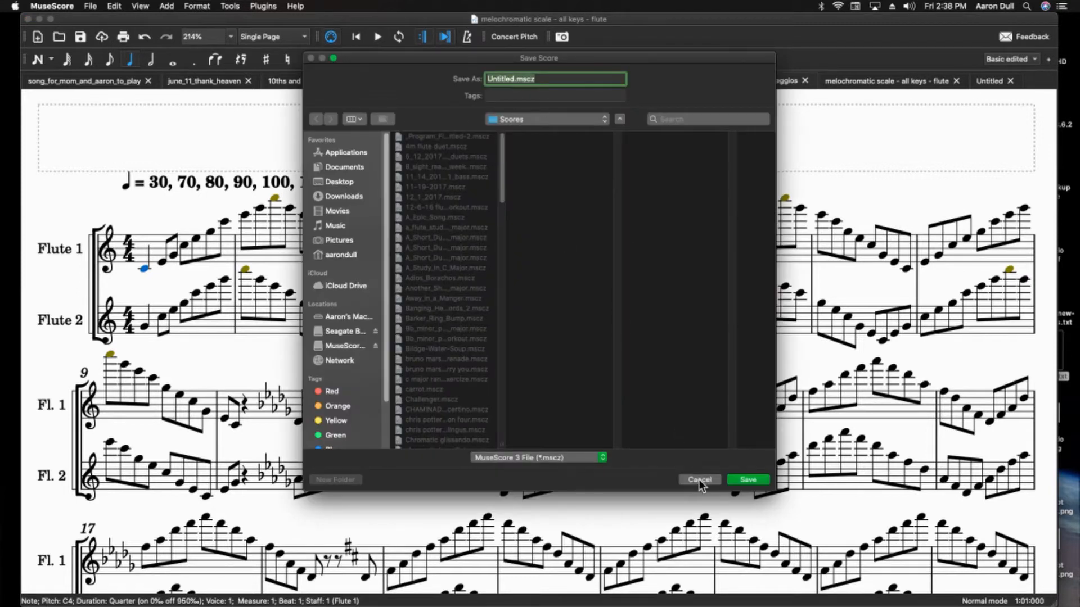
Cancel saving the Untitled score and quit MuseScore, discarding that score's changes.
left_click(699, 481)
key("super+q")
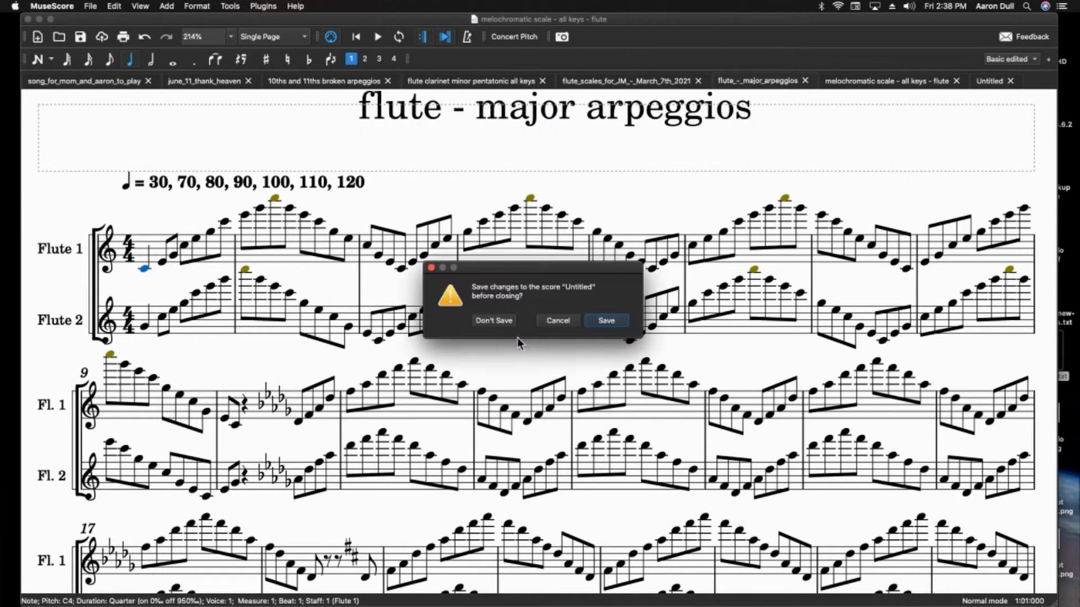
left_click(509, 321)
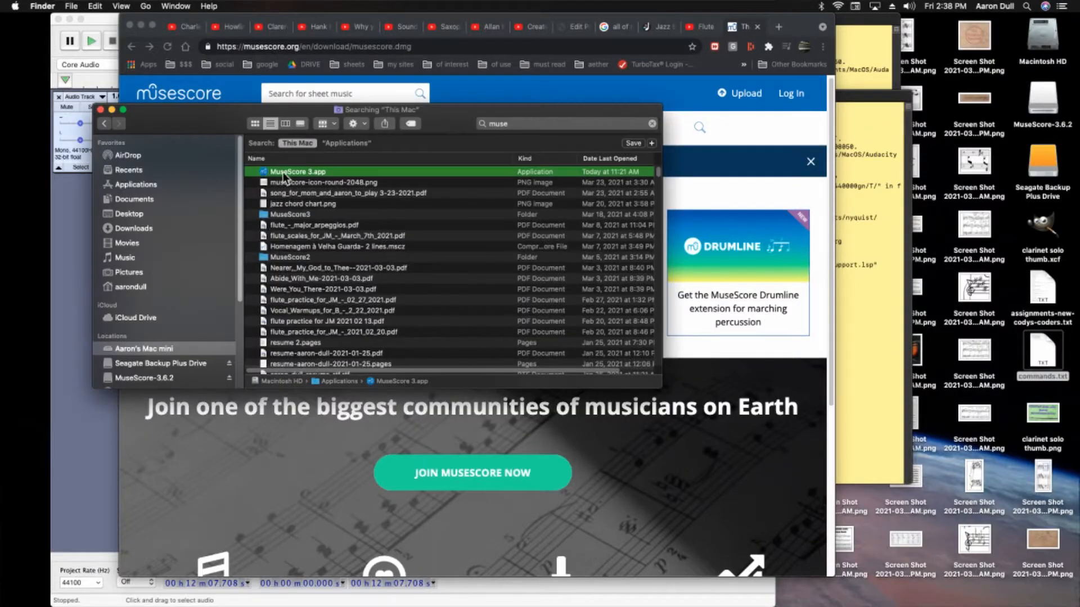
Relaunch MuseScore 3.app and start creating a new score from the Start Center.
double_click(324, 172)
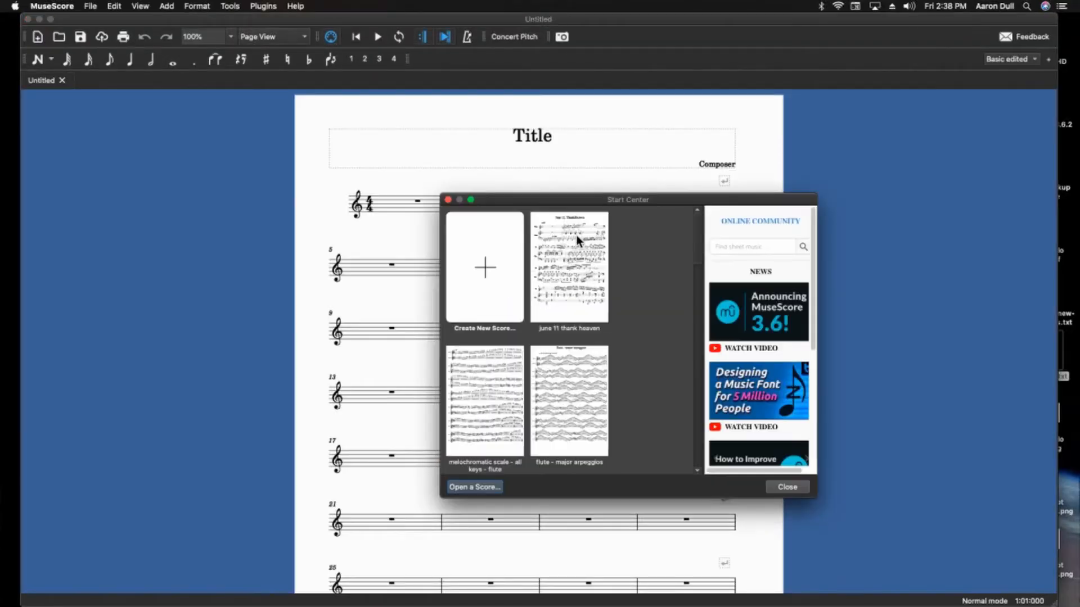
left_click_drag(520, 197, 699, 247)
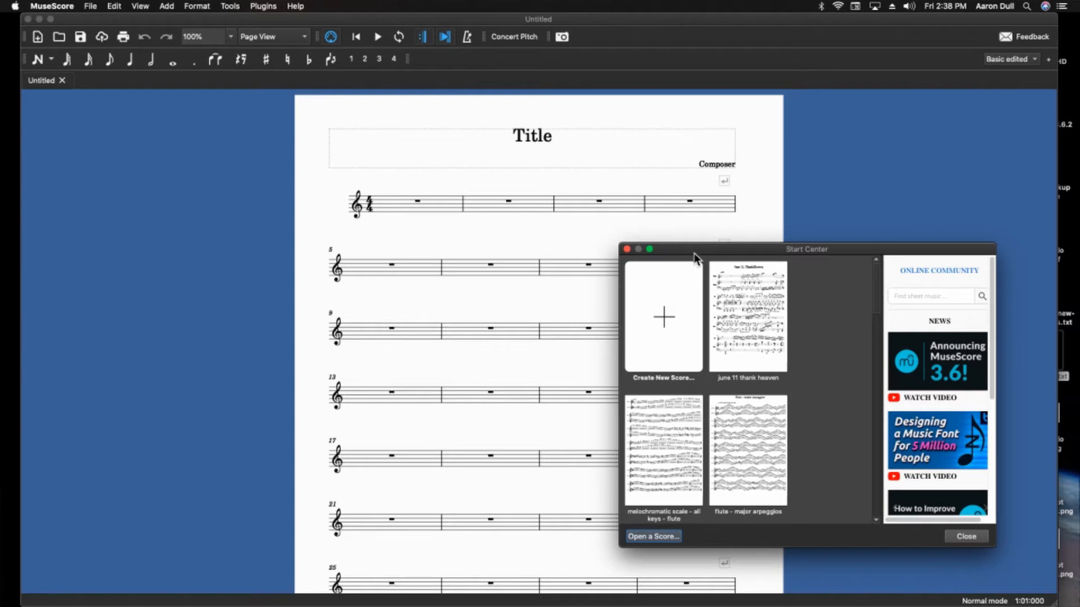
left_click_drag(696, 248, 400, 187)
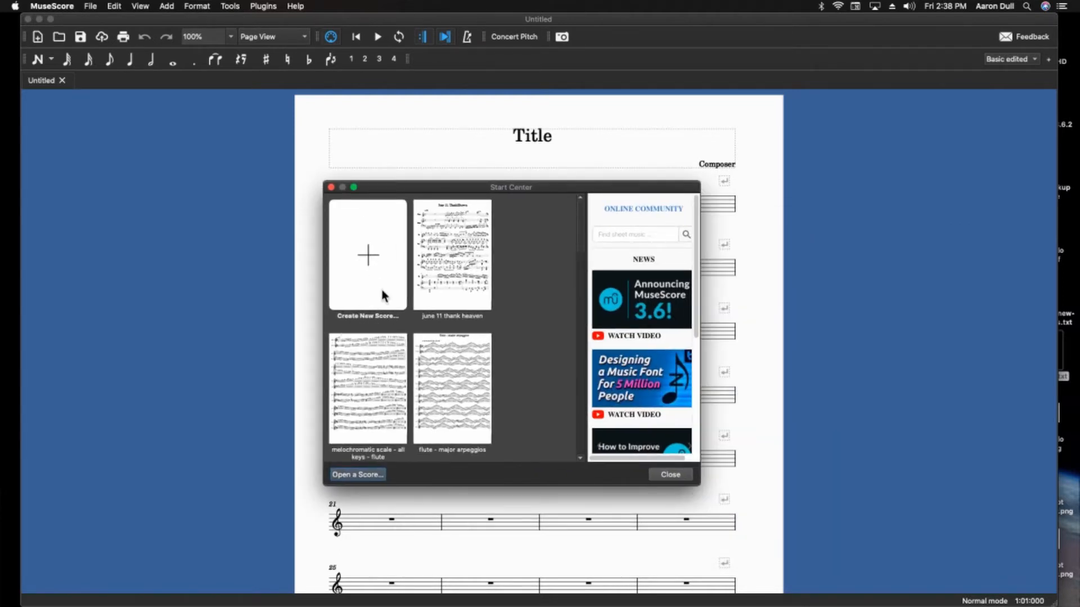
left_click(367, 257)
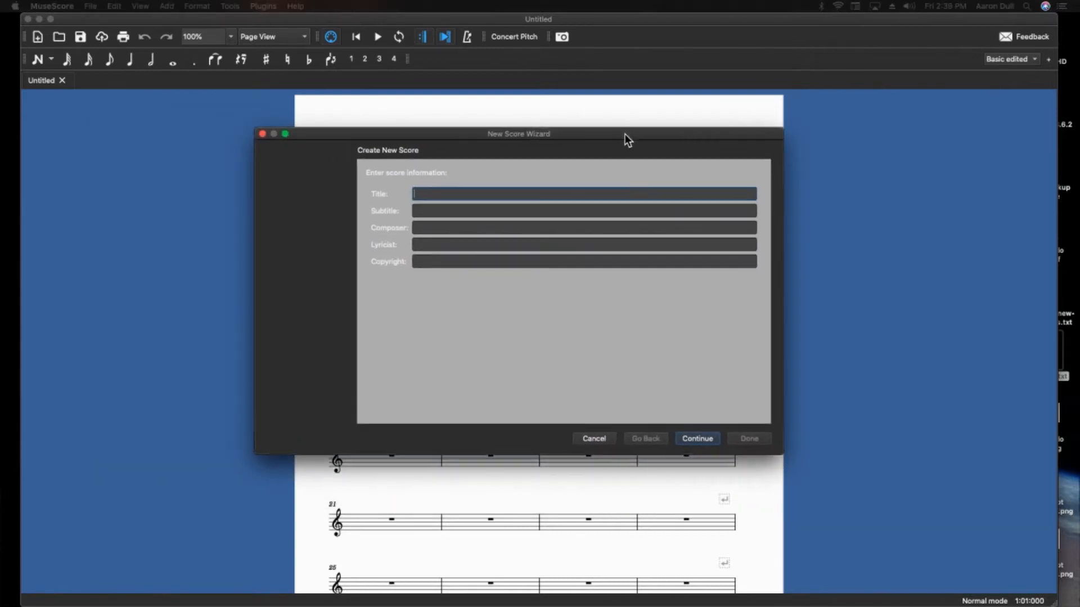
Enter the score title "my song", subtitle "first song", the composer's name and copyright 2021, and continue to the template choice.
left_click_drag(625, 137, 525, 139)
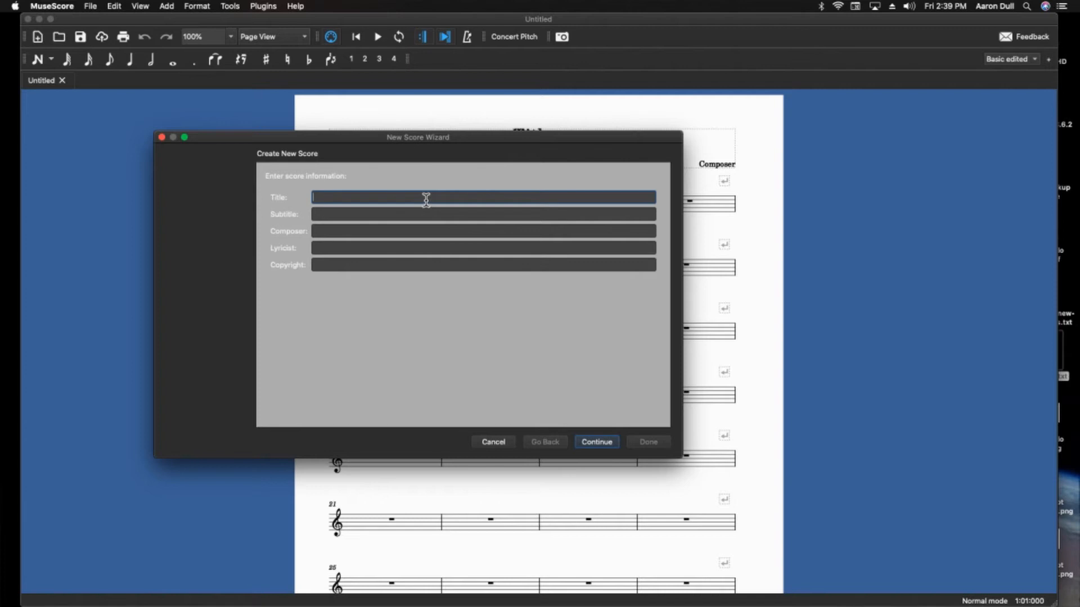
type("my song")
left_click(384, 230)
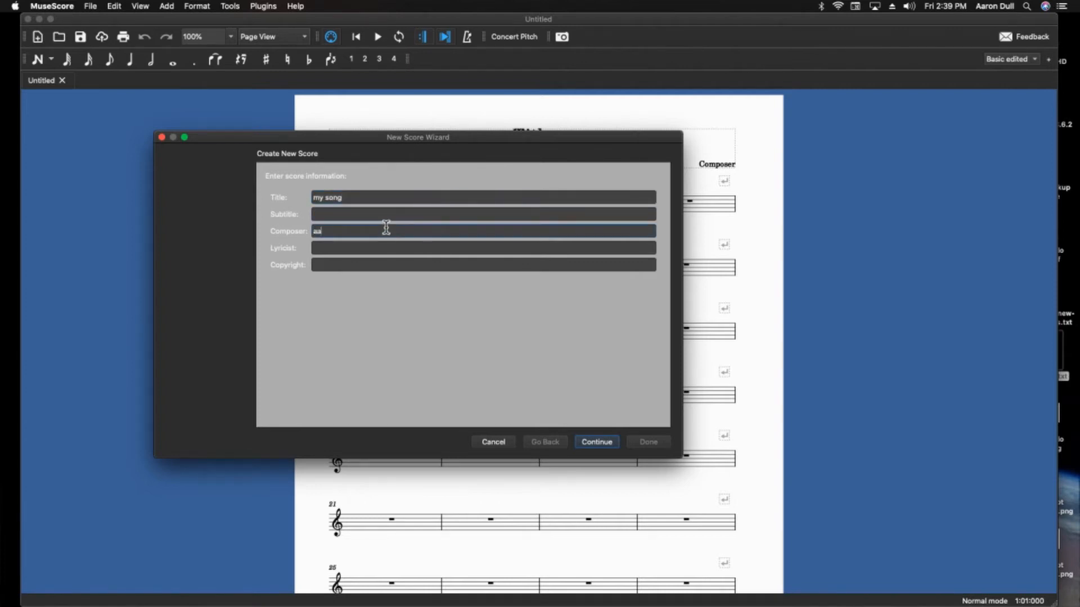
left_click(376, 213)
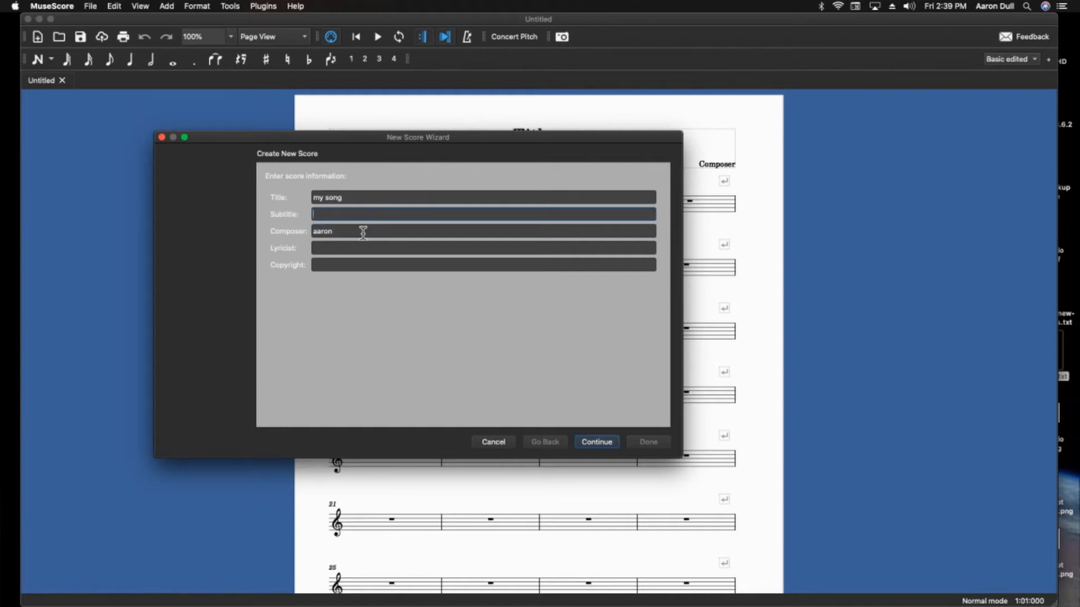
left_click(359, 263)
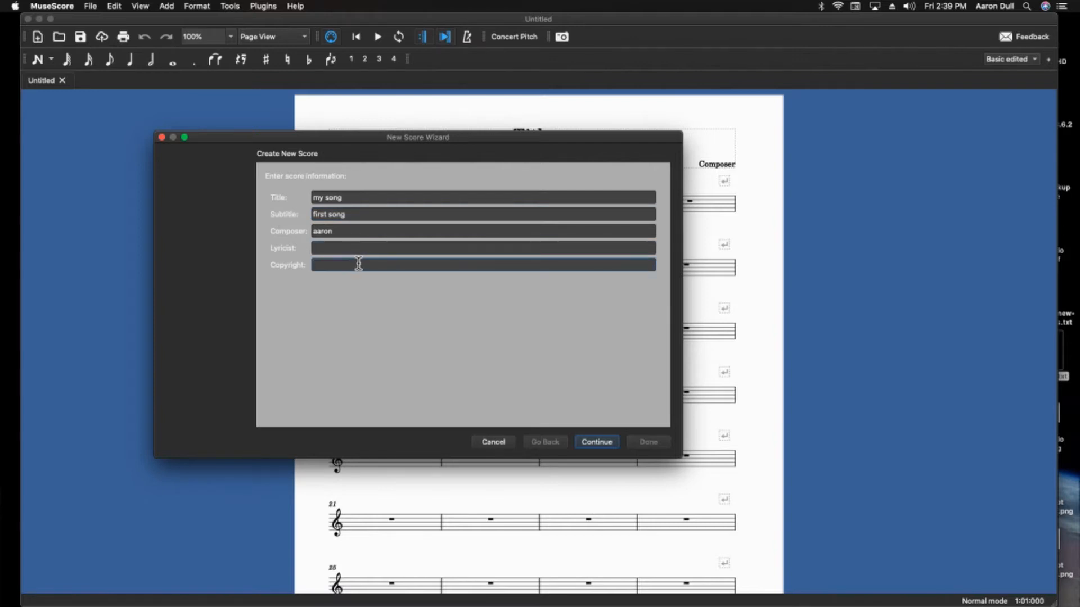
left_click(600, 441)
left_click(357, 223)
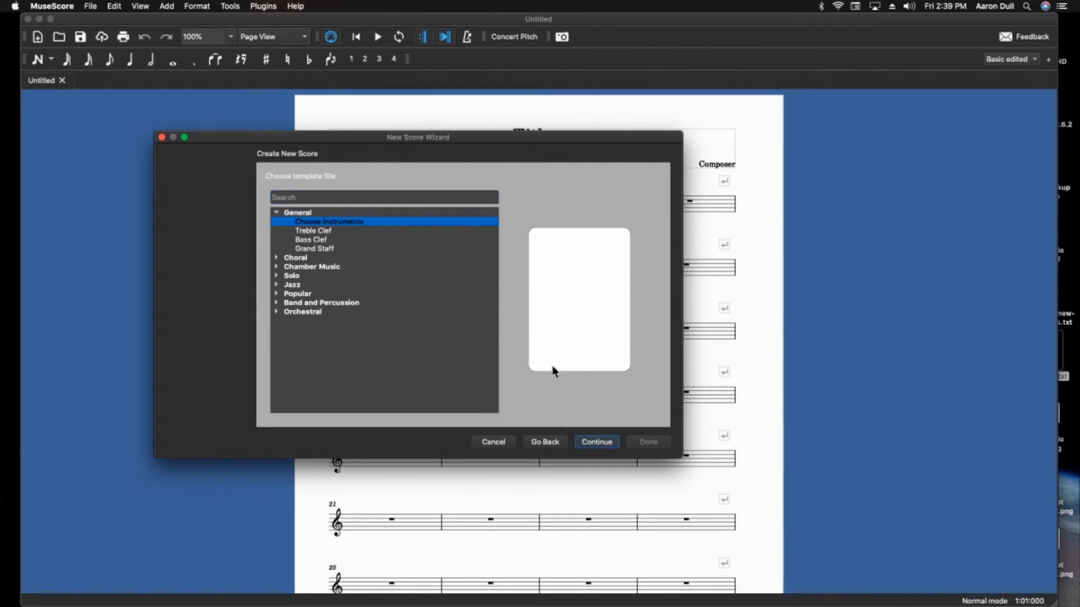
left_click(606, 443)
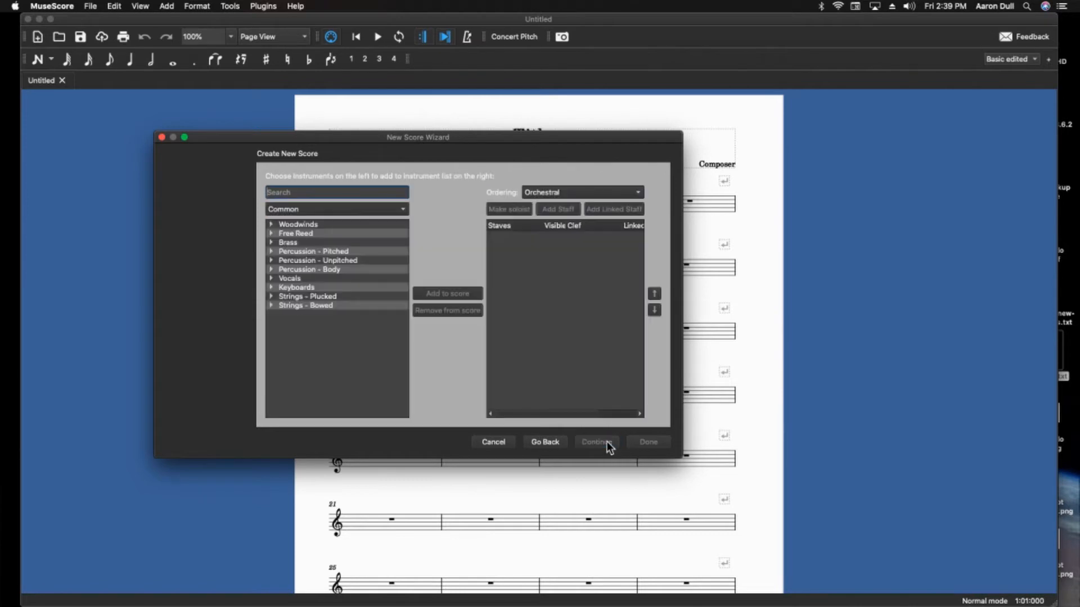
left_click(539, 443)
left_click(545, 442)
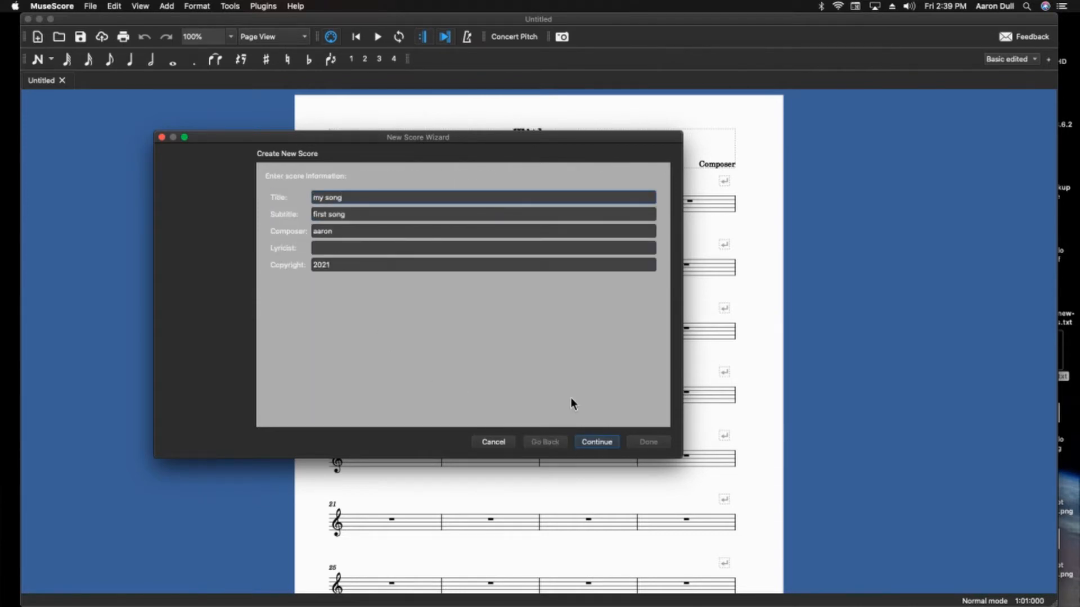
left_click(597, 442)
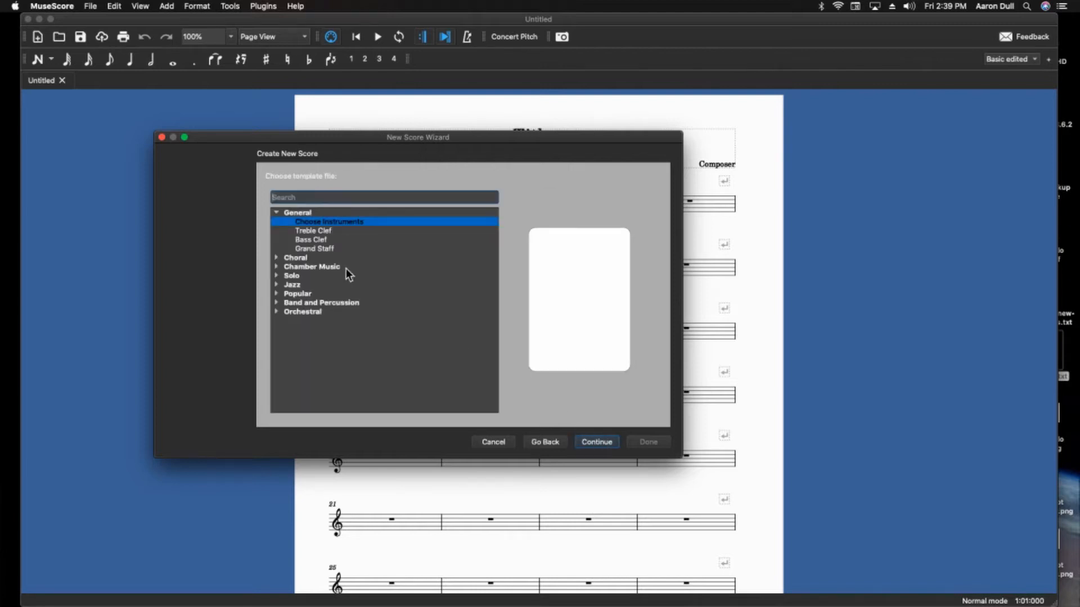
Preview the choral templates SATB, SATB + Organ and SATB + Piano, and the general templates Bass Clef and Grand Staff.
left_click(310, 258)
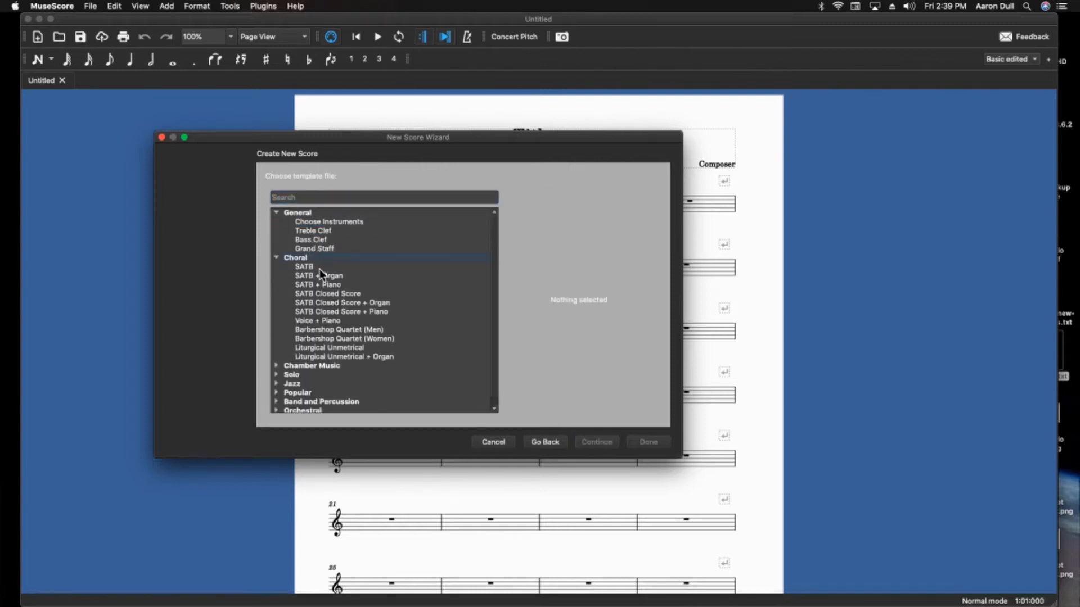
left_click(319, 268)
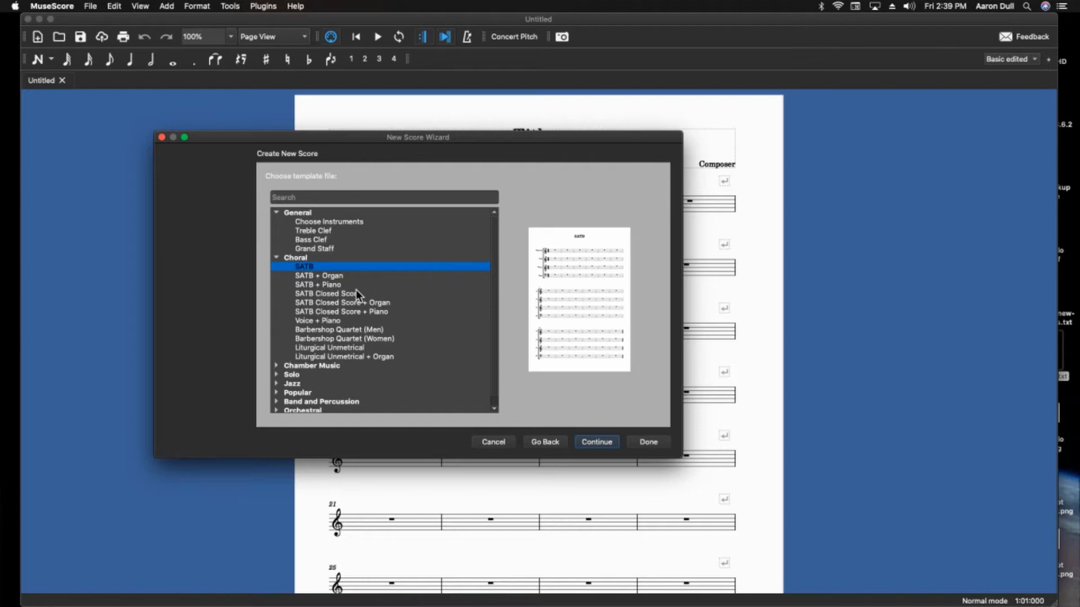
left_click(335, 277)
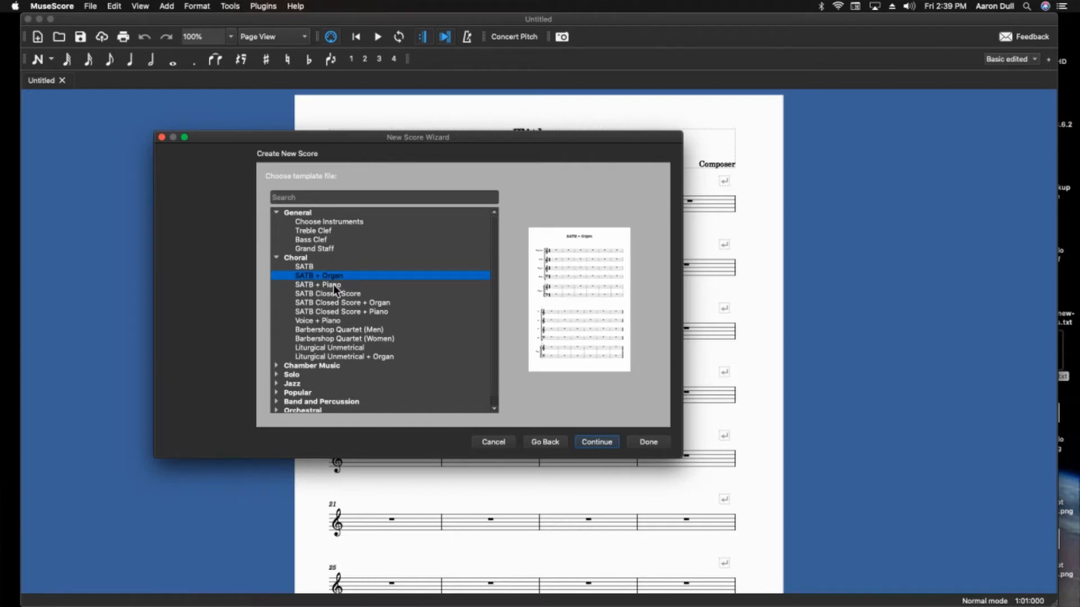
left_click(377, 285)
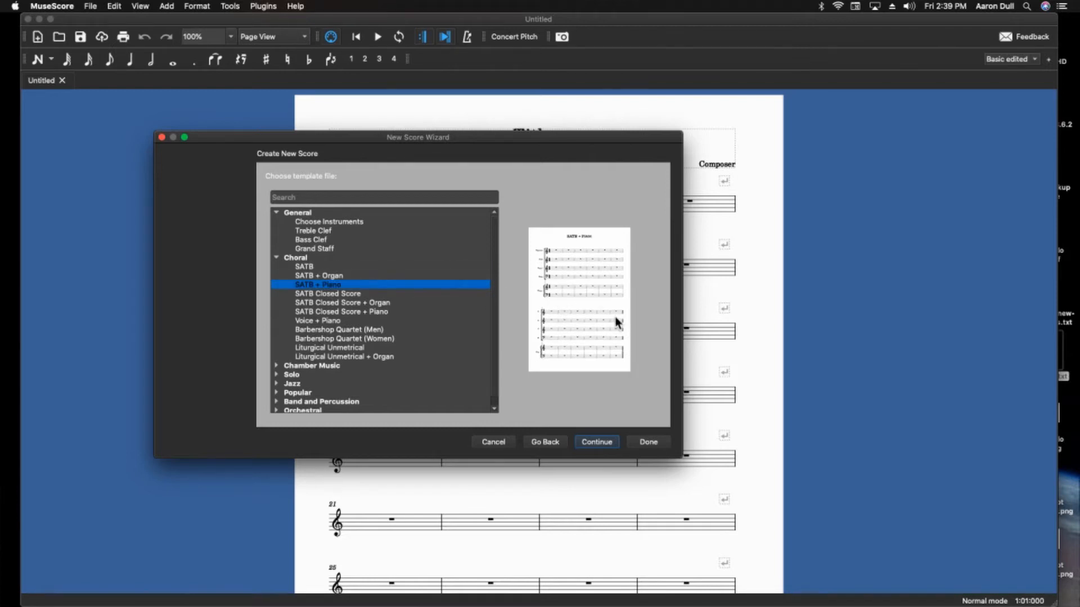
double_click(323, 259)
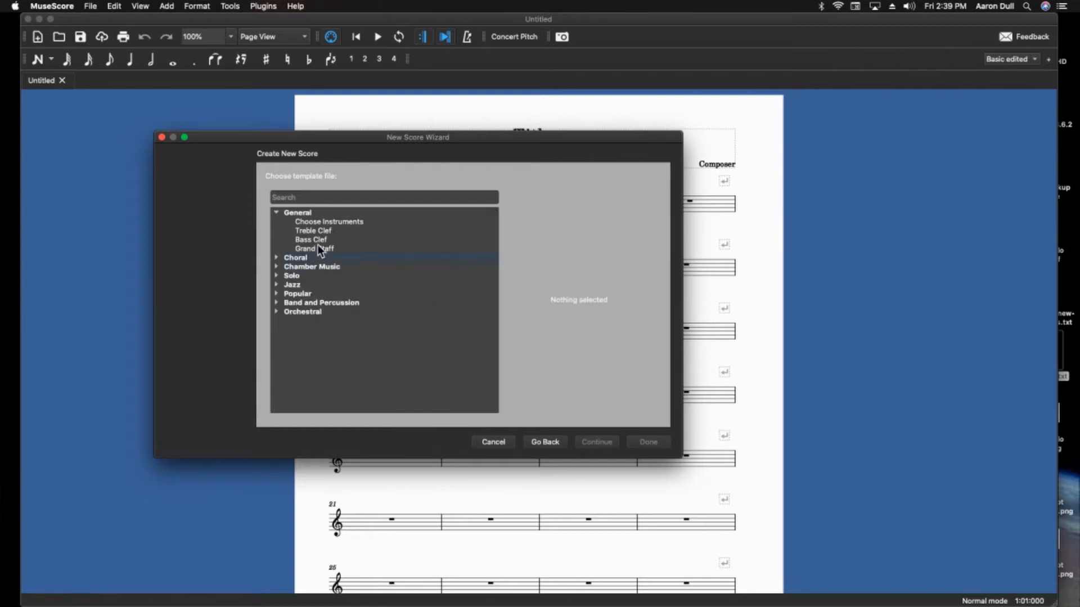
left_click(324, 240)
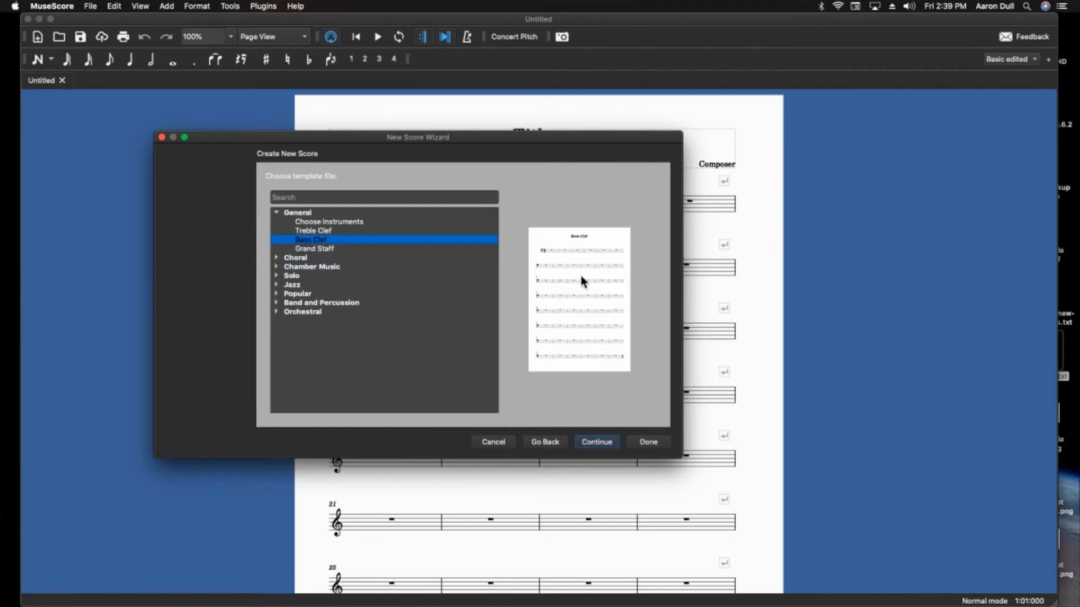
left_click(332, 248)
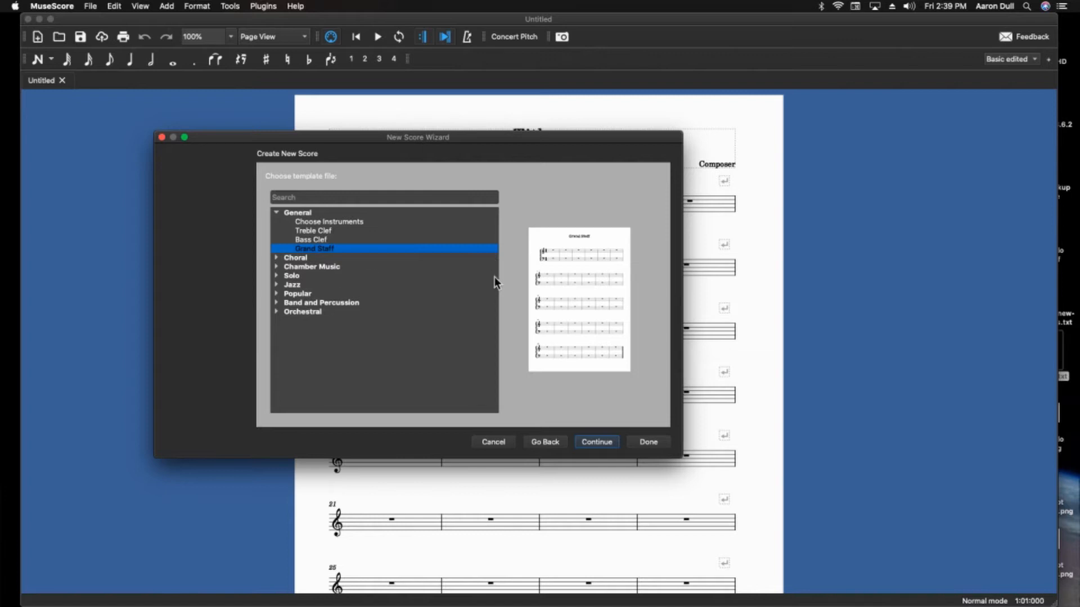
Use the Choose Instruments template and add a Flute and a B♭ Clarinet from the woodwinds to the score.
left_click(320, 221)
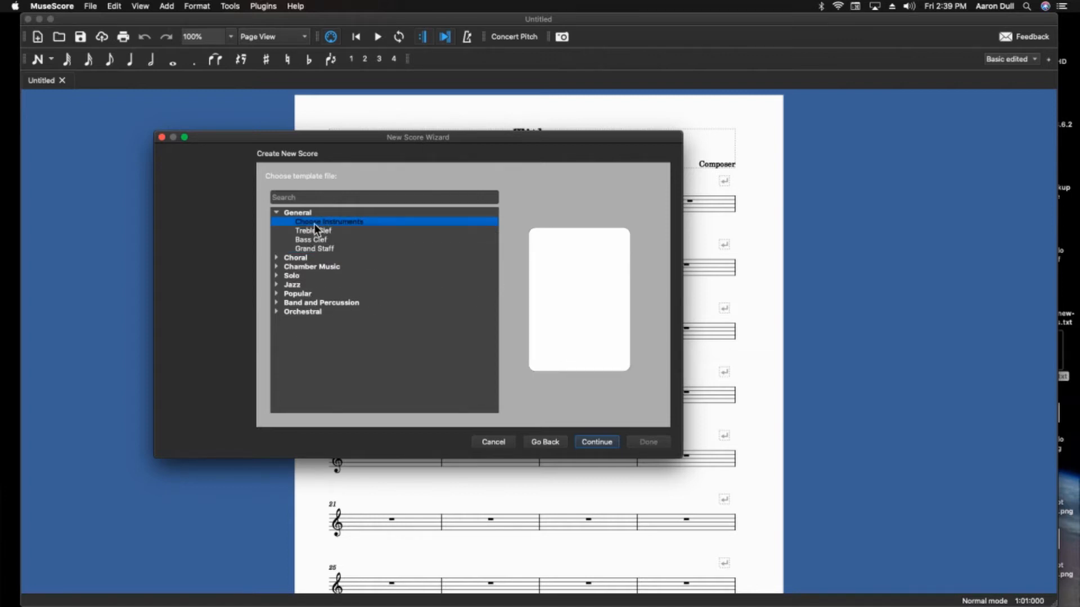
left_click(598, 443)
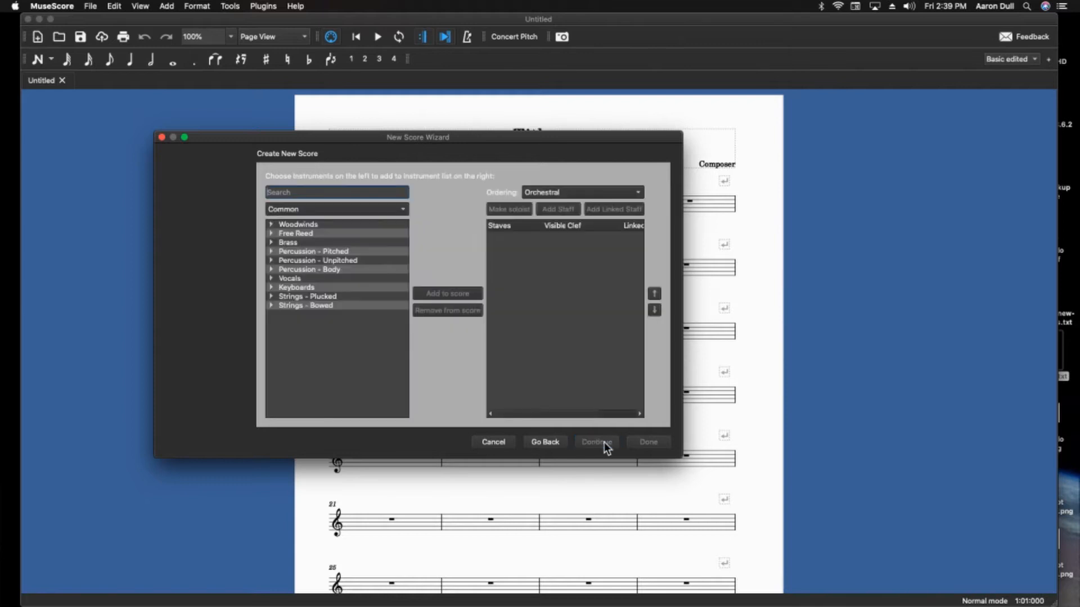
double_click(317, 224)
left_click(330, 242)
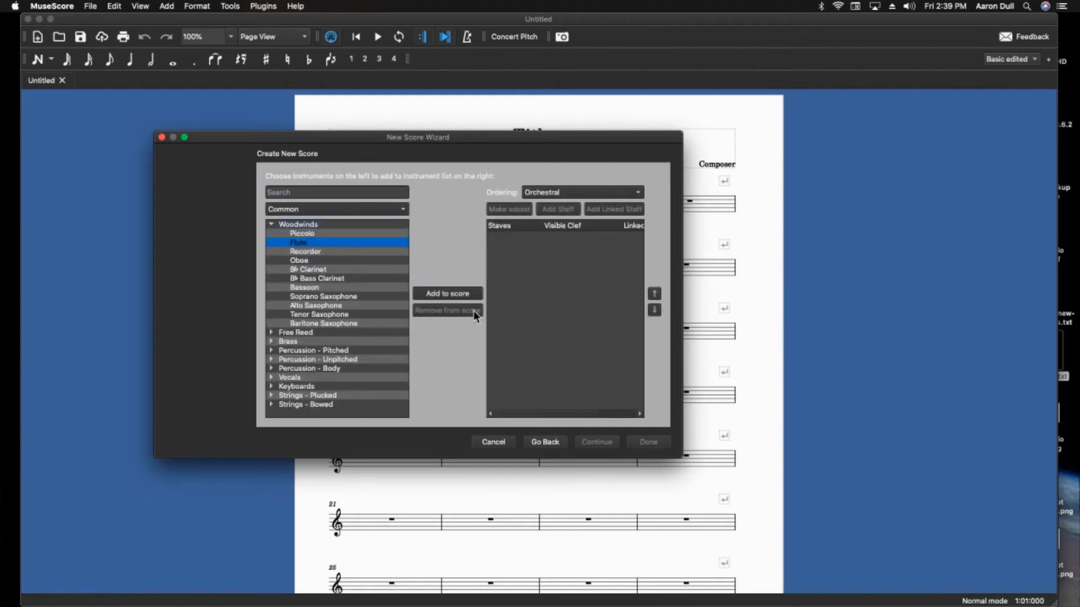
left_click(467, 295)
left_click(355, 270)
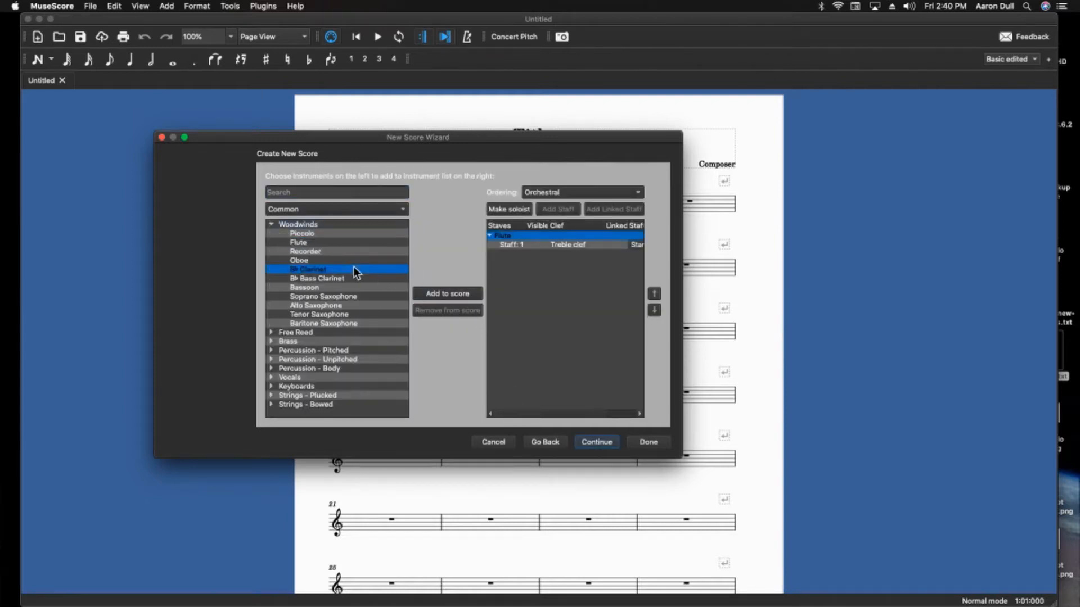
left_click(437, 296)
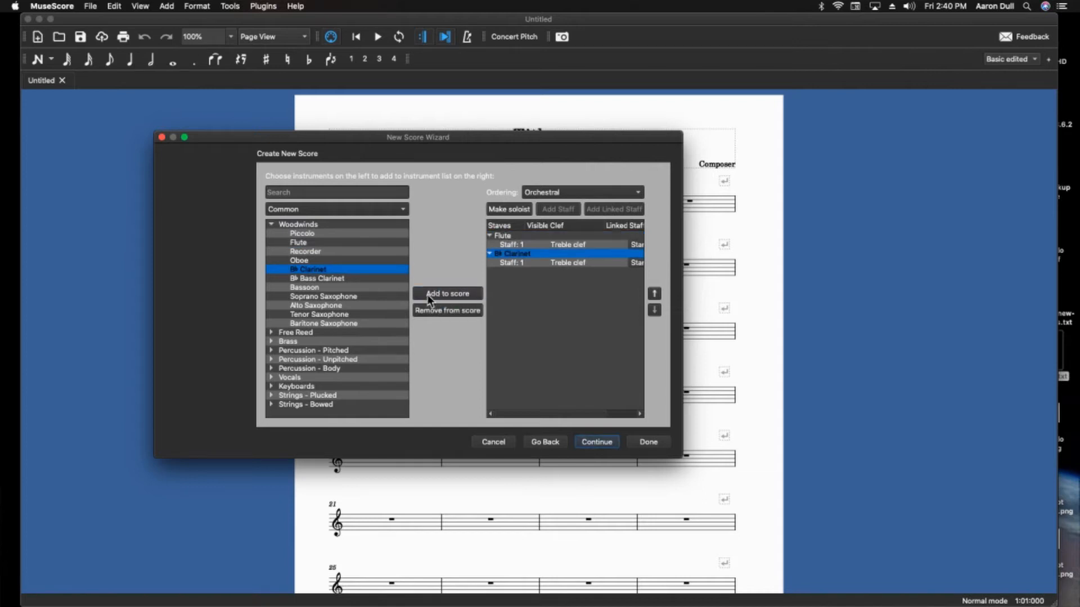
Add a Piano from the keyboard instruments to the score.
left_click(307, 386)
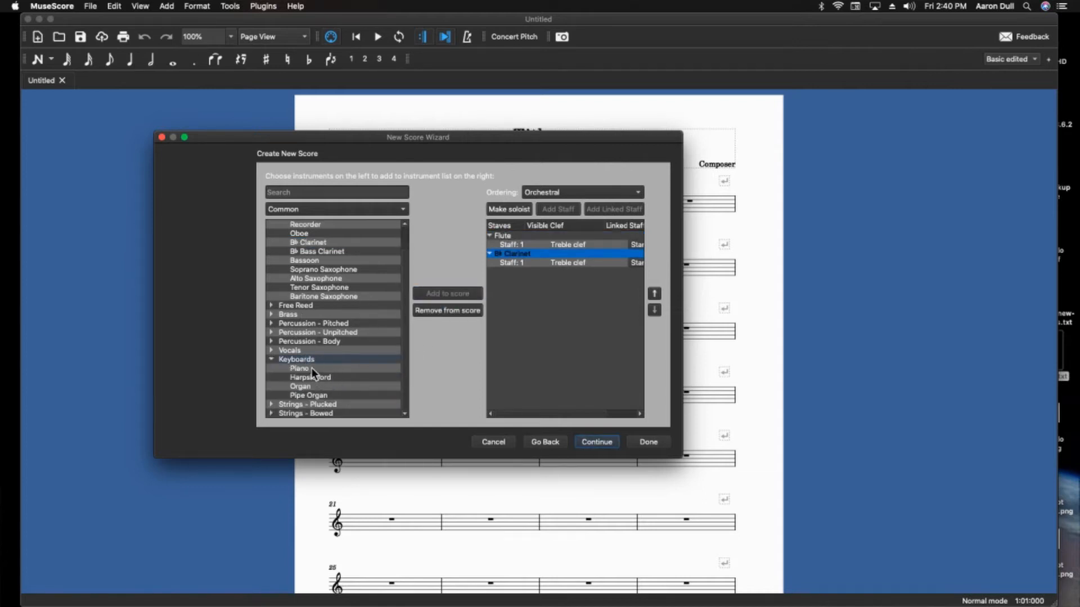
left_click(312, 368)
left_click(450, 292)
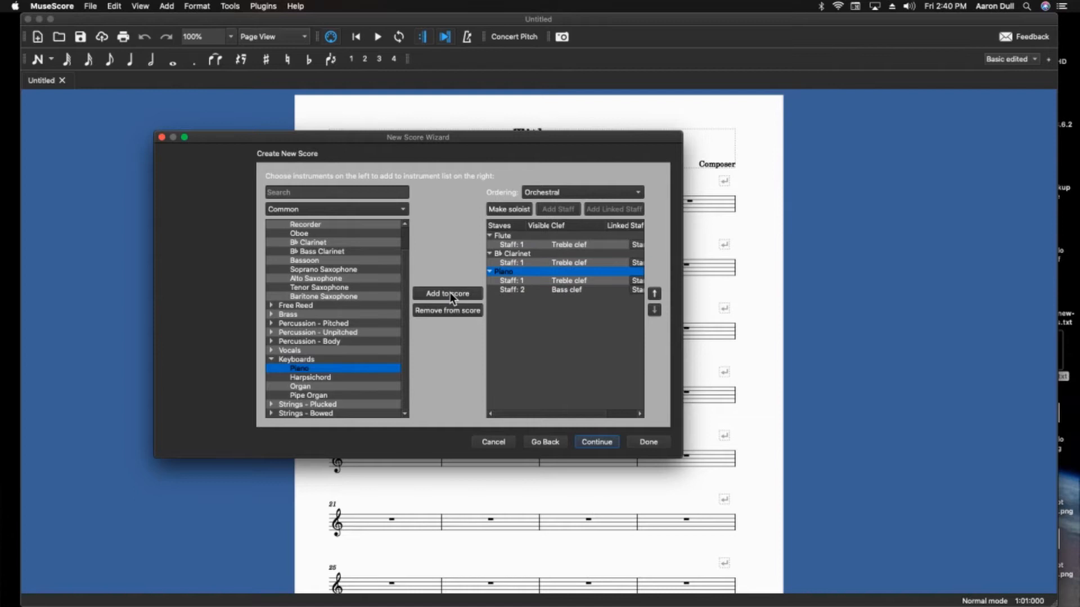
left_click(296, 359)
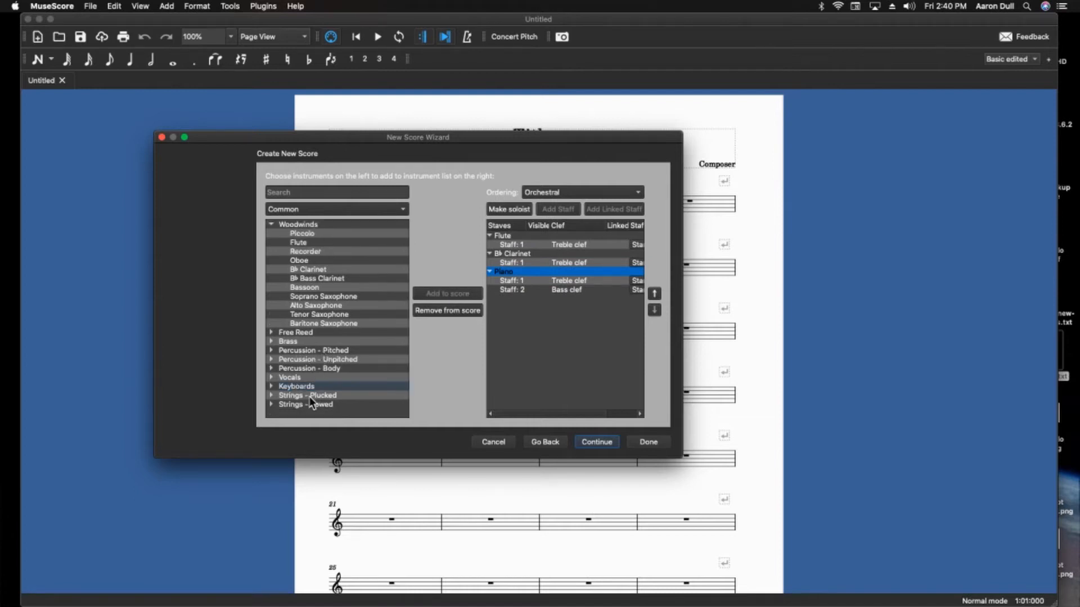
left_click(306, 342)
left_click(316, 339)
left_click(313, 340)
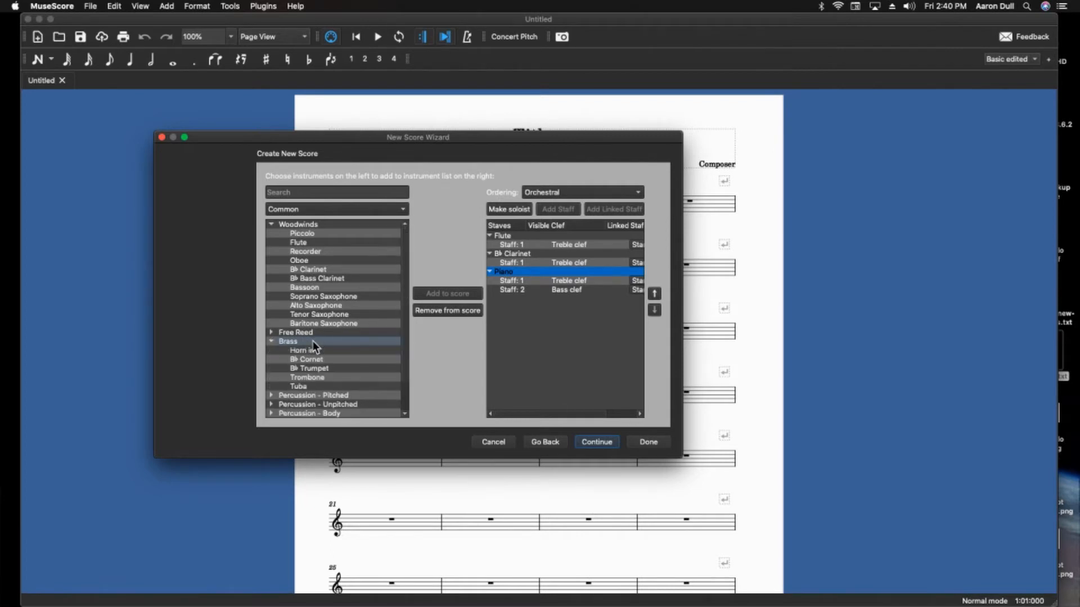
left_click(313, 341)
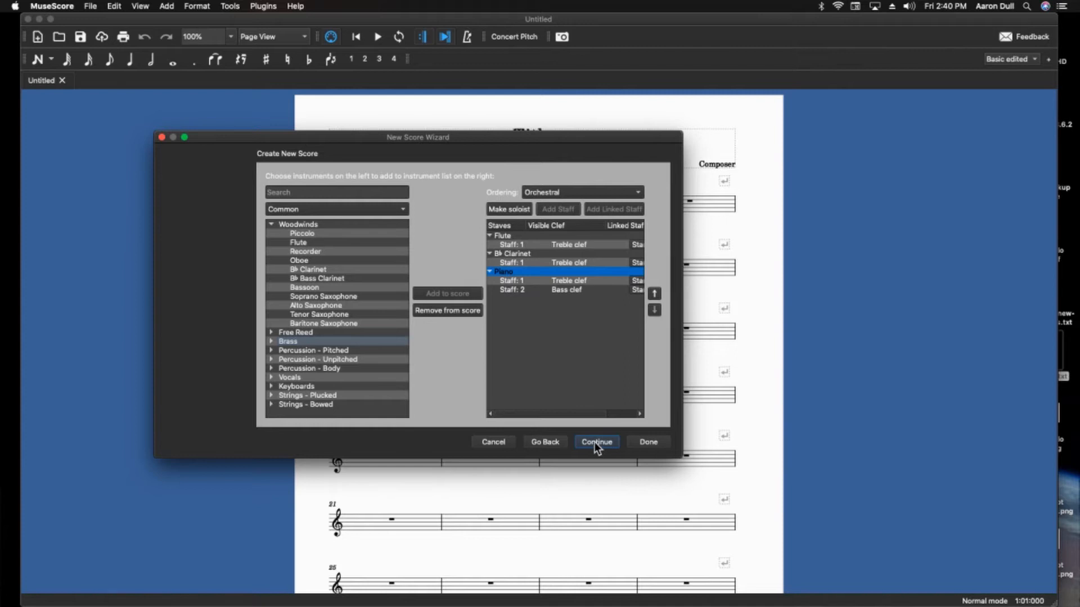
Move the Piano to the head of the instrument list and back below the B♭ Clarinet.
left_click(654, 293)
left_click(654, 293)
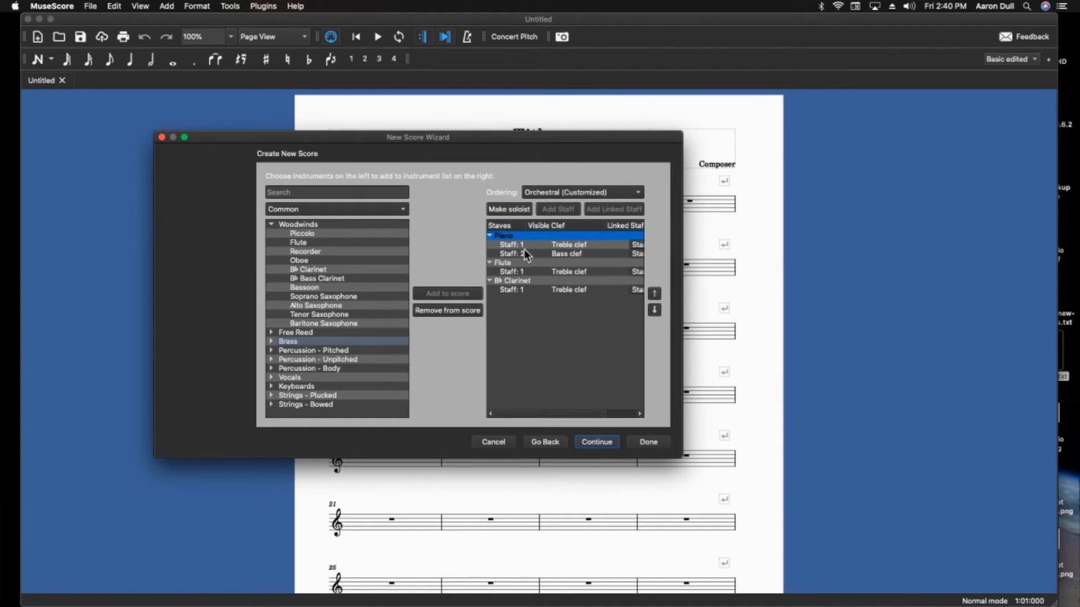
left_click(654, 310)
left_click(654, 310)
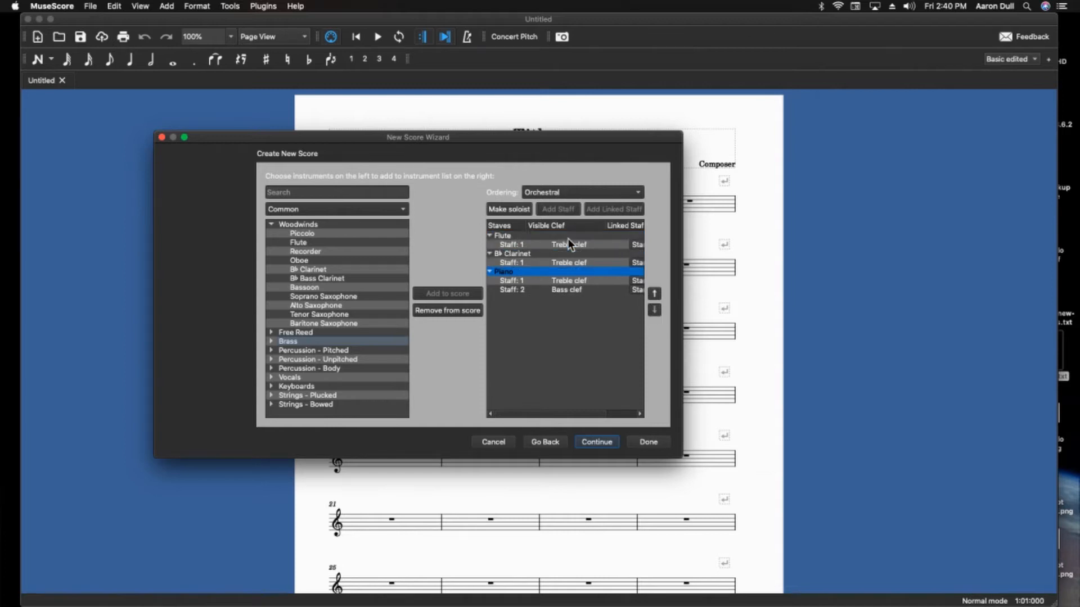
Try other instrument orderings for the score, including Brass Ensemble.
left_click(540, 192)
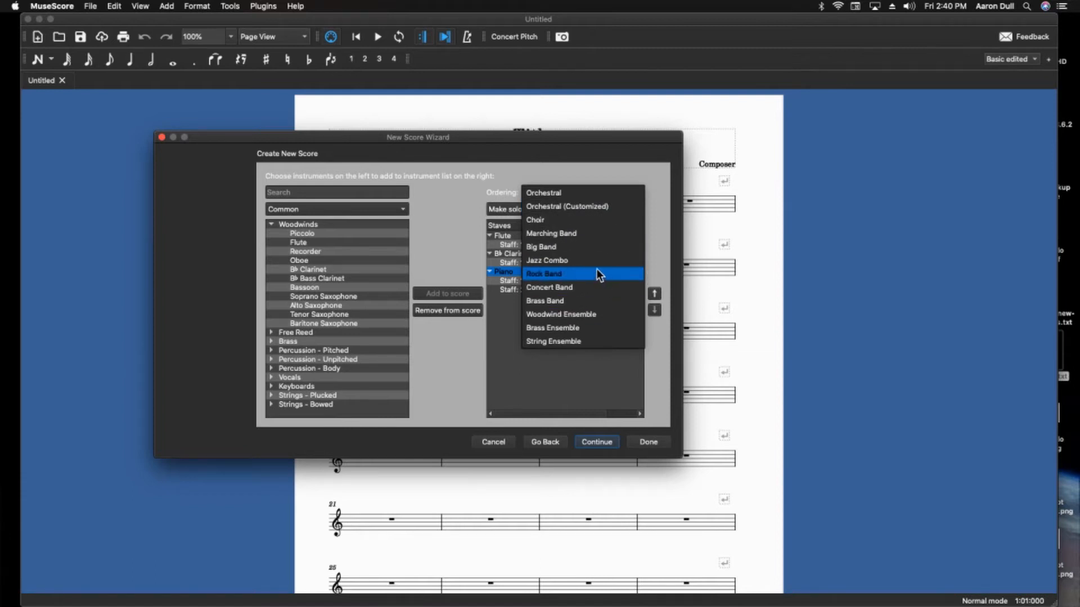
left_click(556, 192)
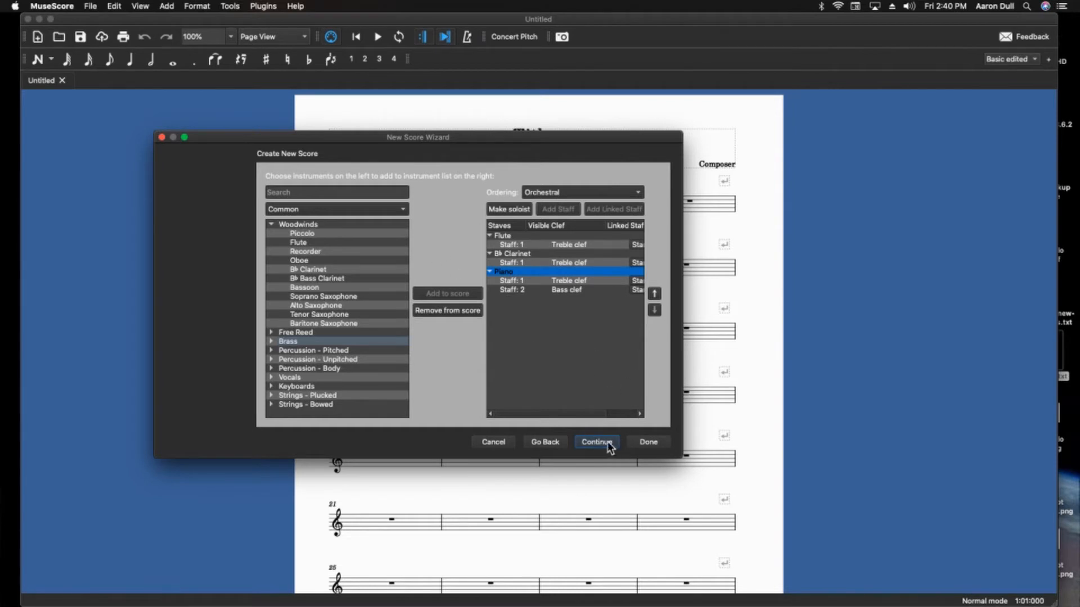
left_click(579, 192)
left_click(571, 249)
left_click(580, 193)
left_click(592, 279)
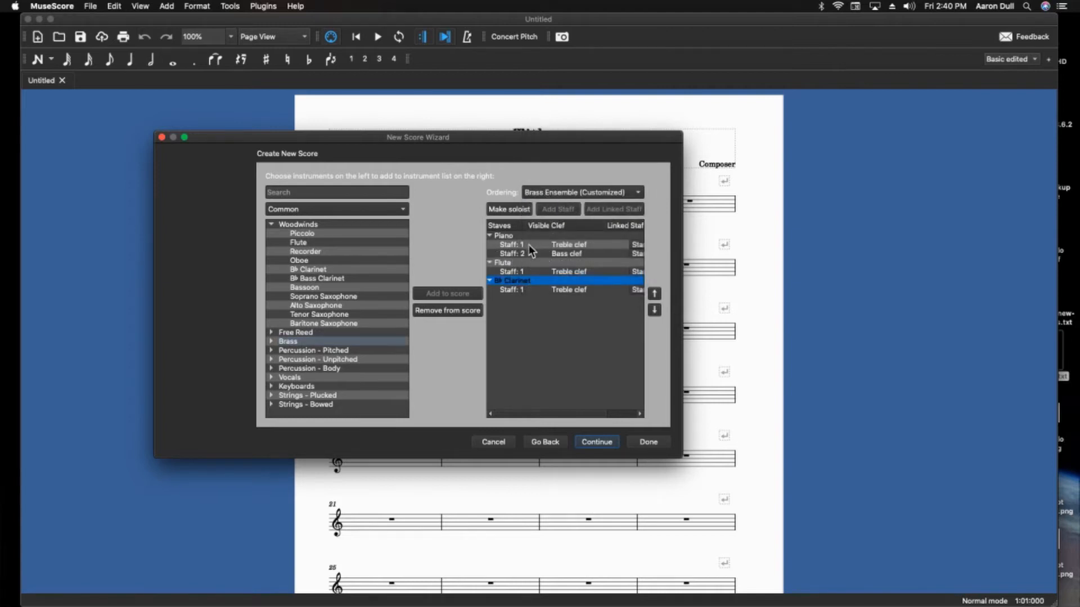
Set the instrument ordering to Orchestral (Customized) and continue to the key signature choice.
left_click(560, 190)
left_click(559, 150)
left_click(567, 192)
left_click(567, 109)
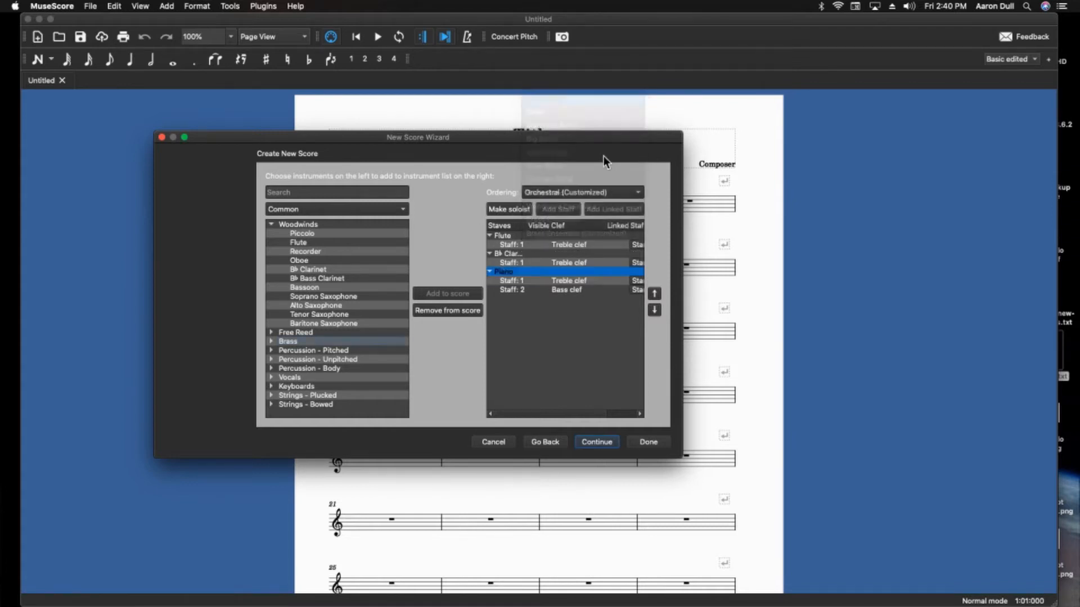
left_click(603, 442)
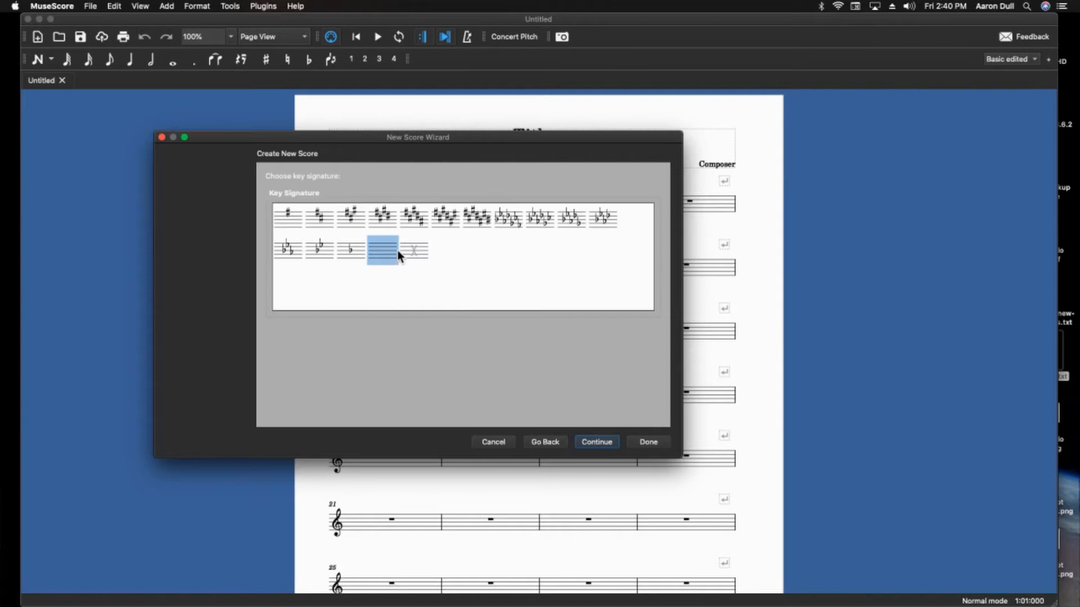
Try several sharp and flat key signatures for the new score.
left_click(393, 220)
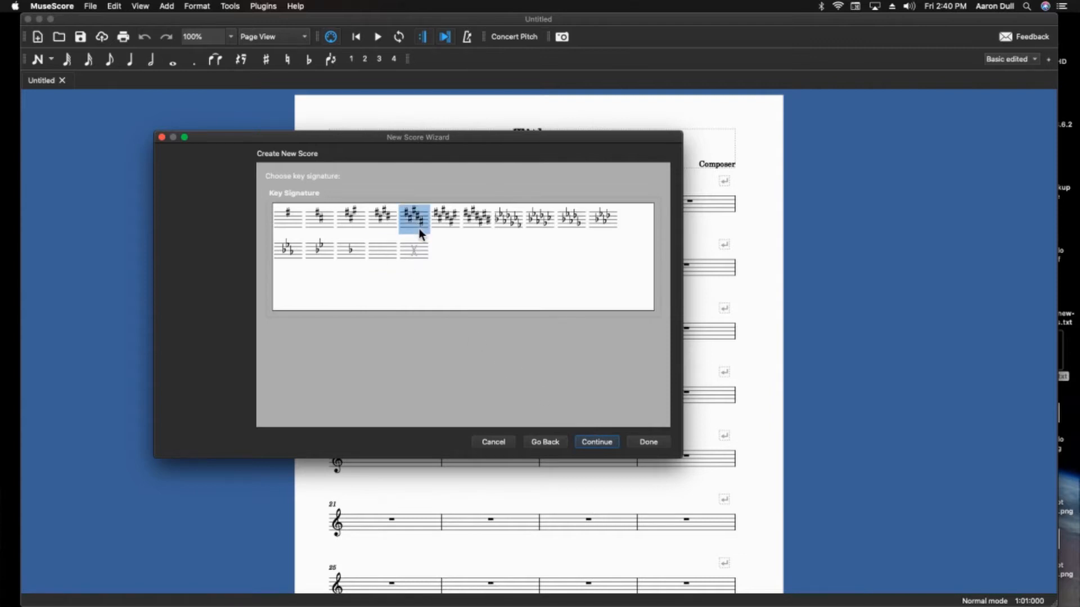
left_click(356, 223)
left_click(325, 224)
left_click(478, 221)
left_click(521, 222)
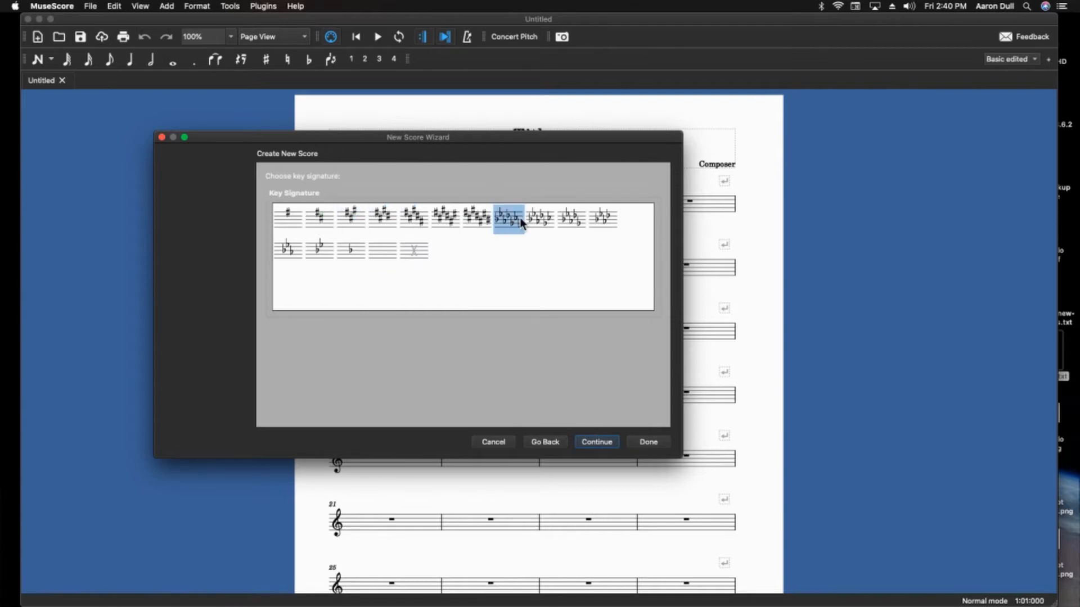
left_click(548, 225)
left_click(578, 222)
left_click(603, 221)
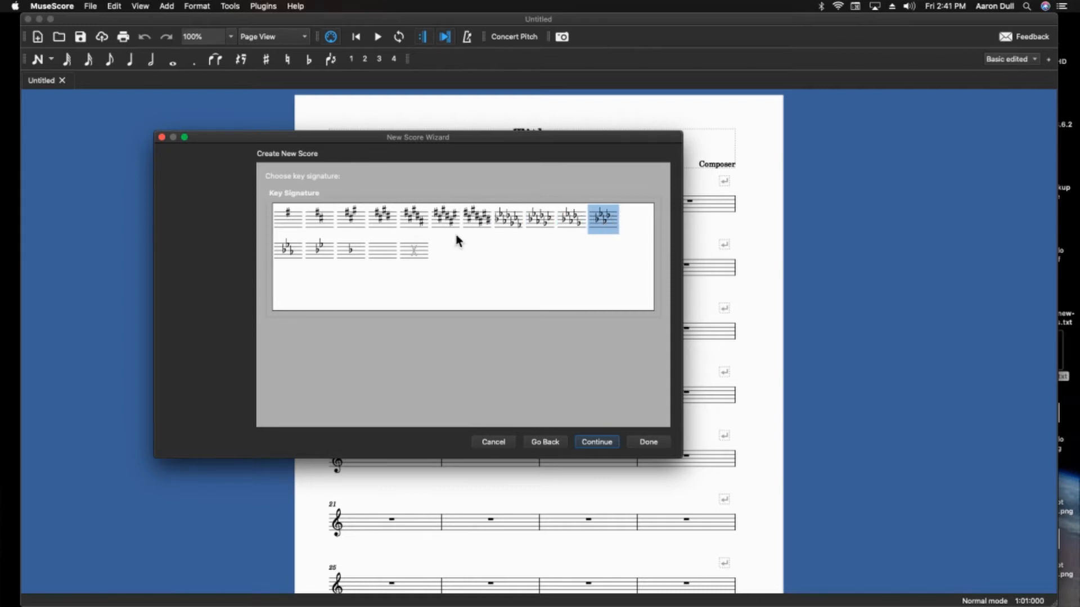
Choose the three-flat key signature and continue to the time signature and tempo settings.
left_click(343, 250)
left_click(315, 252)
left_click(299, 253)
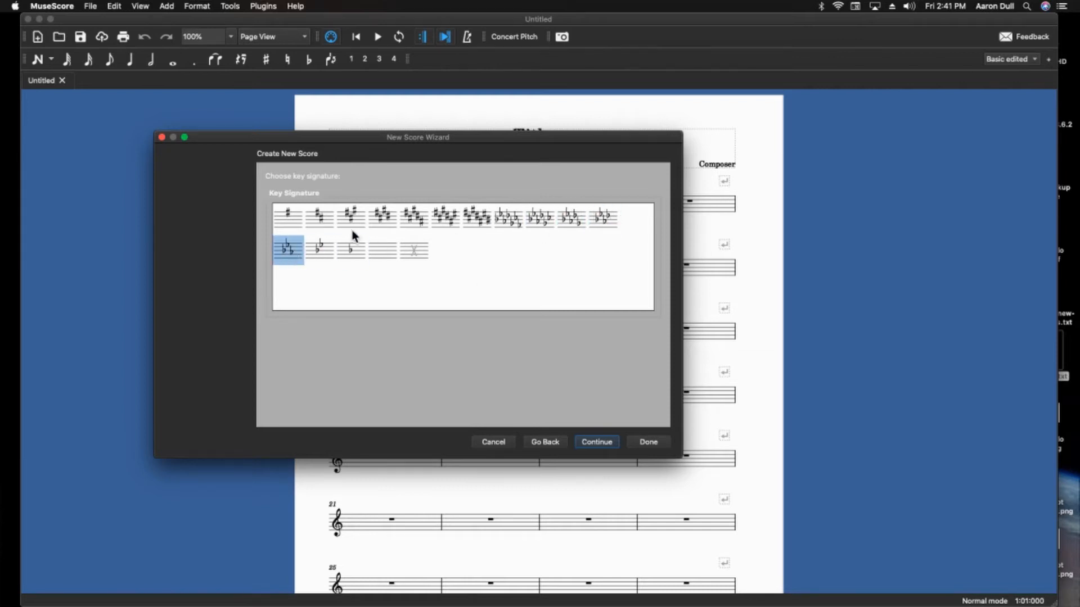
left_click(598, 442)
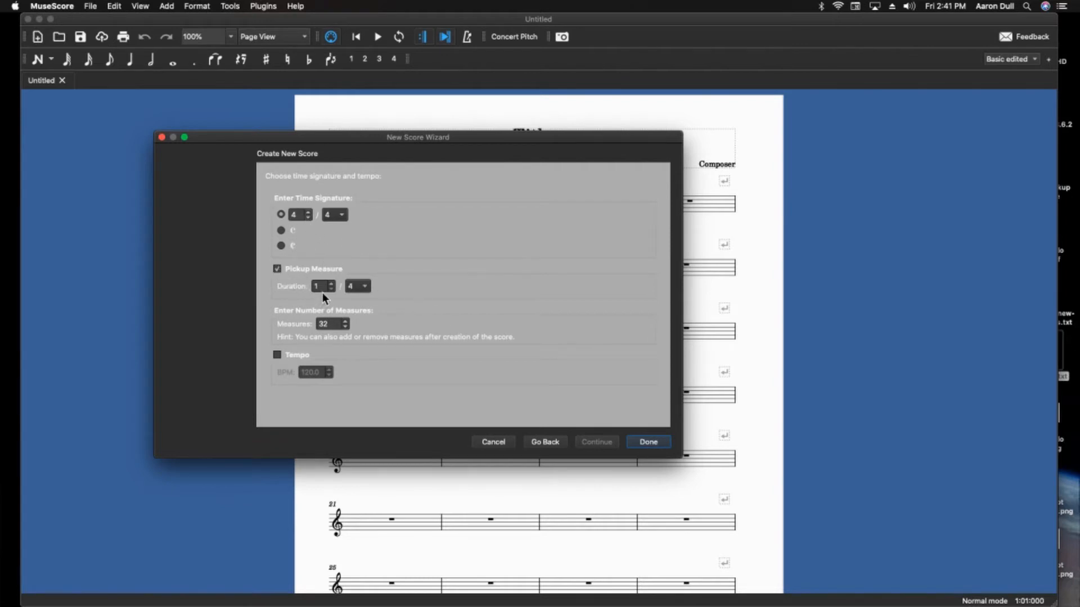
Turn off the pickup measure for the new score.
left_click(331, 283)
left_click(331, 290)
left_click(276, 268)
Set the number of measures to 10 and finish creating the score.
double_click(337, 324)
type("500")
key("super+a")
type("10")
left_click(276, 355)
left_click(652, 442)
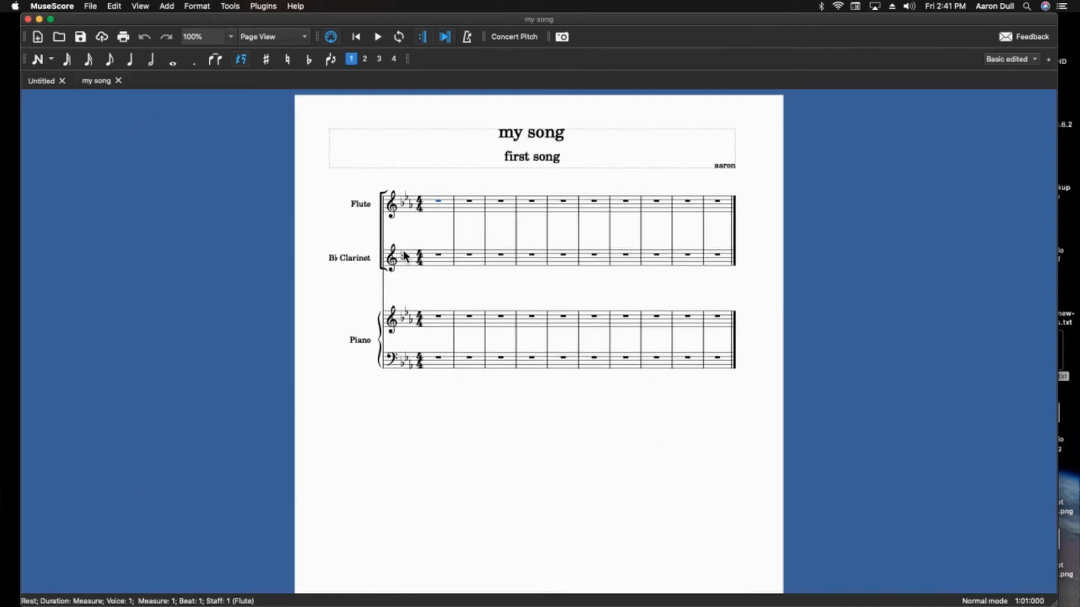
Try quarter, half and whole durations on the rest in the Flute's first measure.
left_click(436, 209)
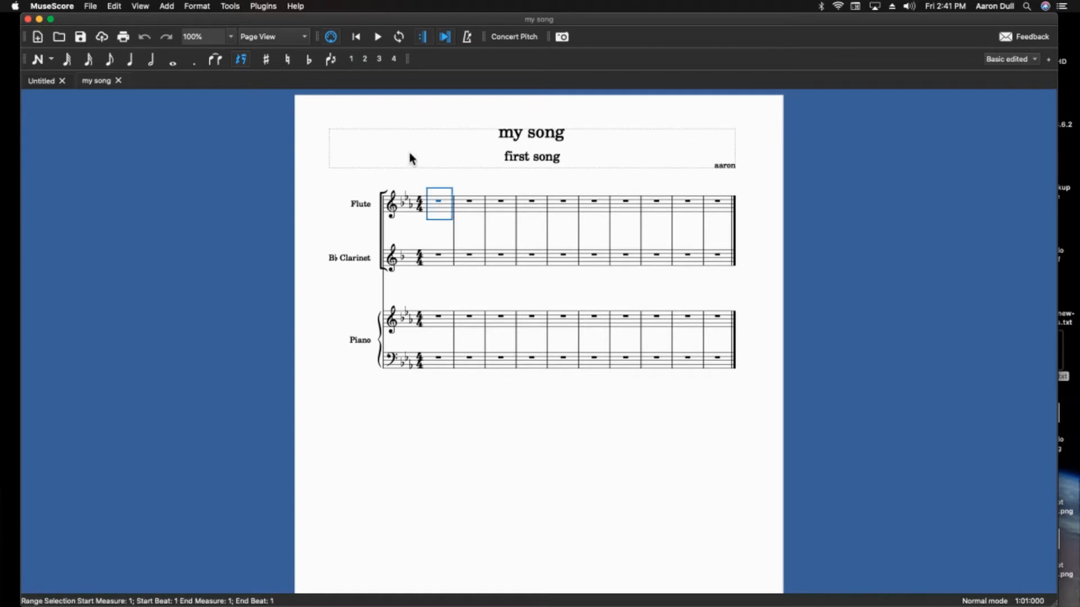
left_click(409, 158)
left_click(440, 205)
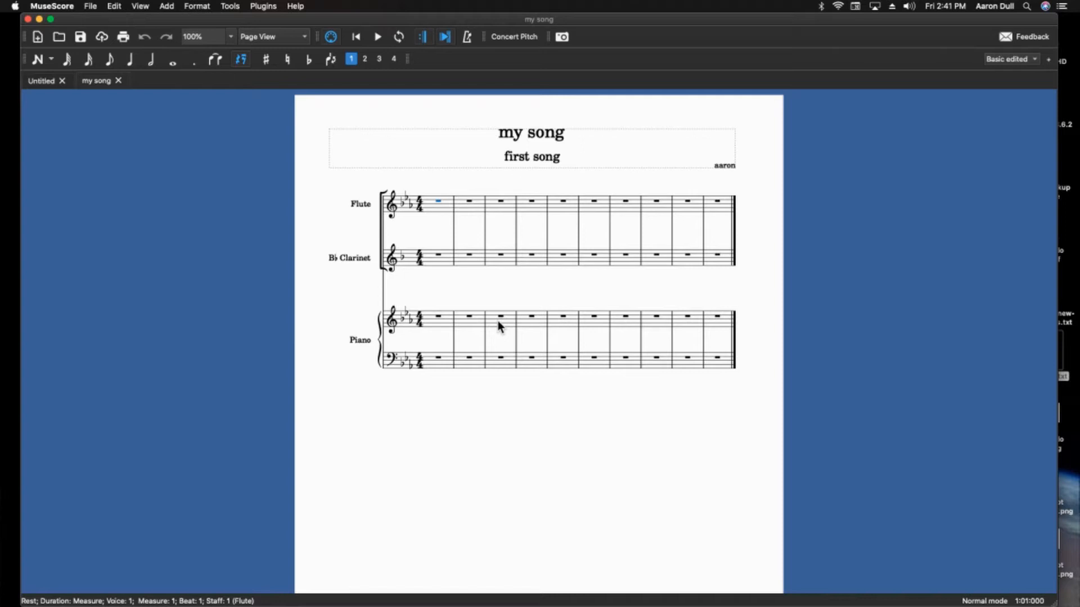
key("5")
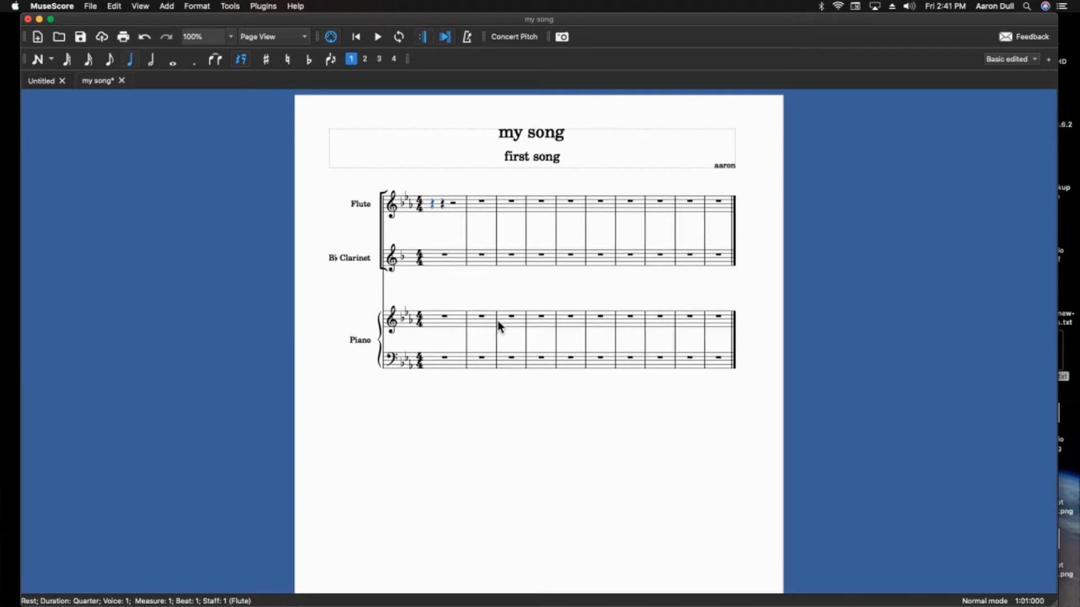
key("6")
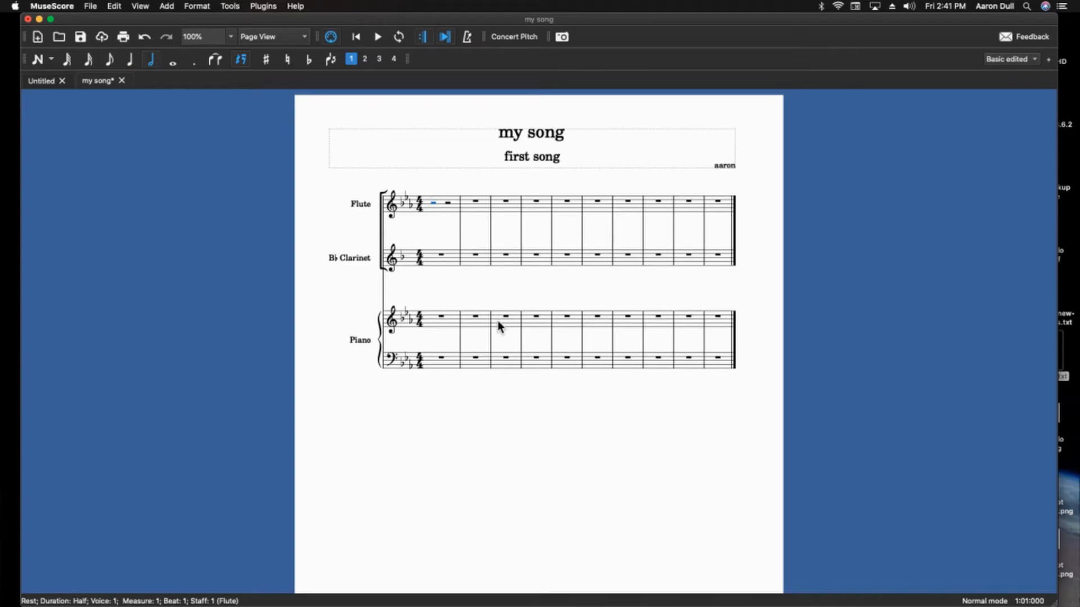
key("7")
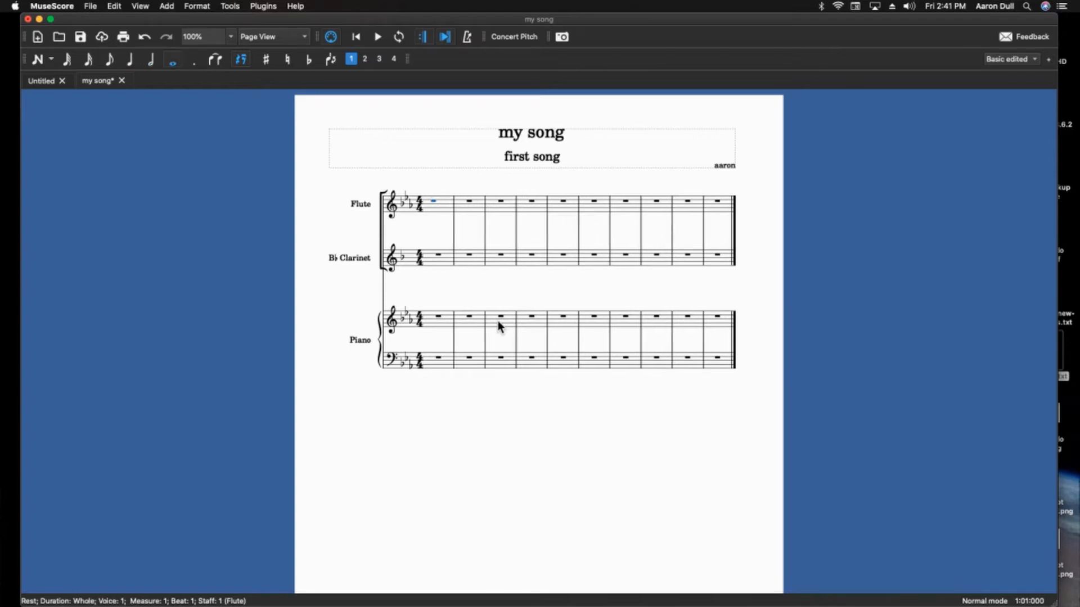
Divide the Flute's first measure into four quarter rests and go back to its first beat.
key("5")
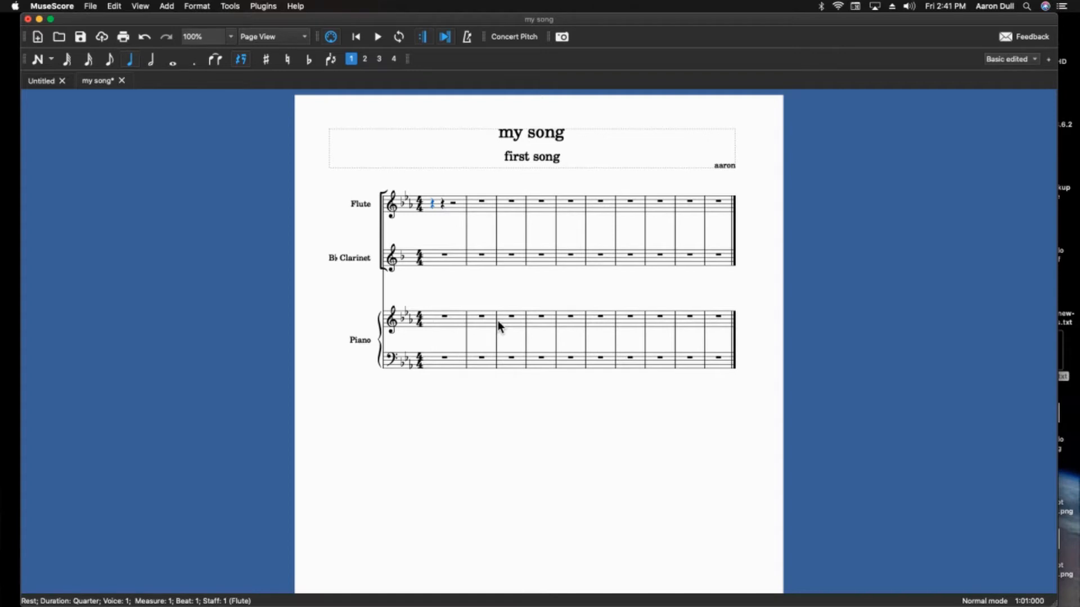
key("Right")
key("Right")
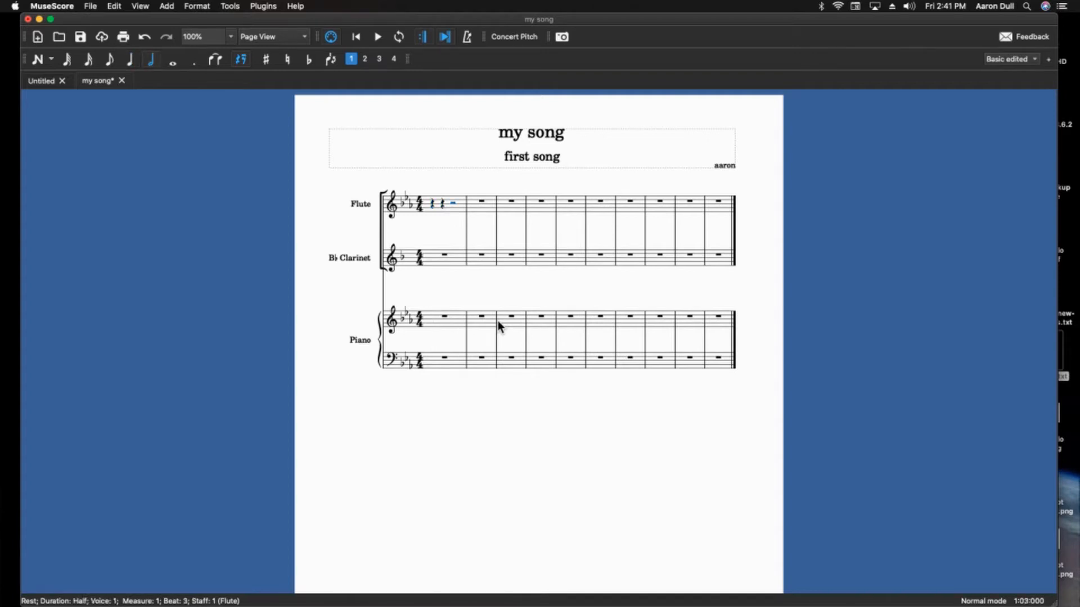
key("5")
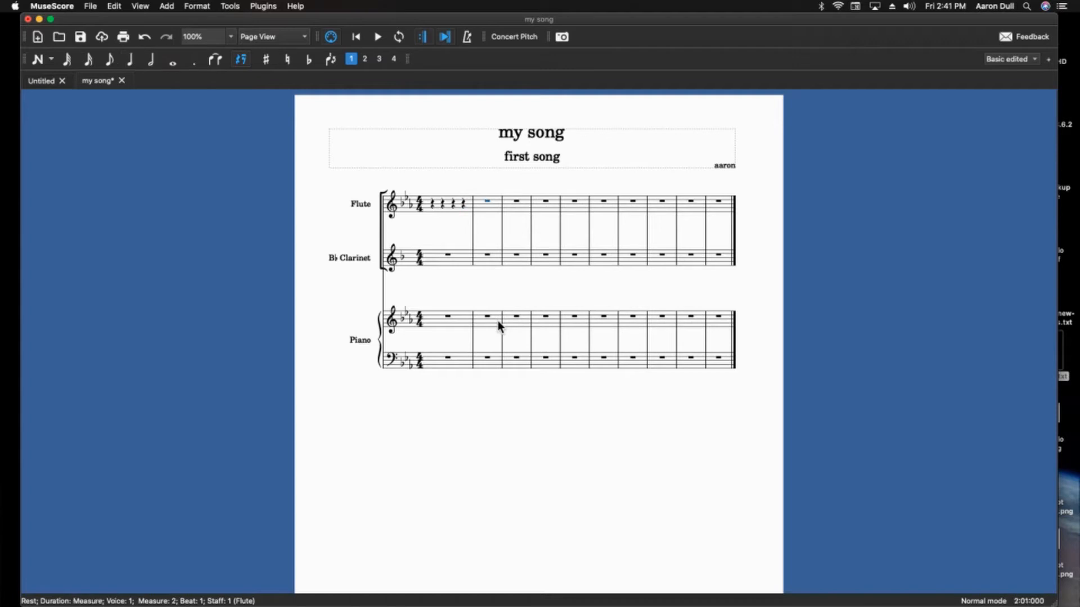
key("Left")
key("Left")
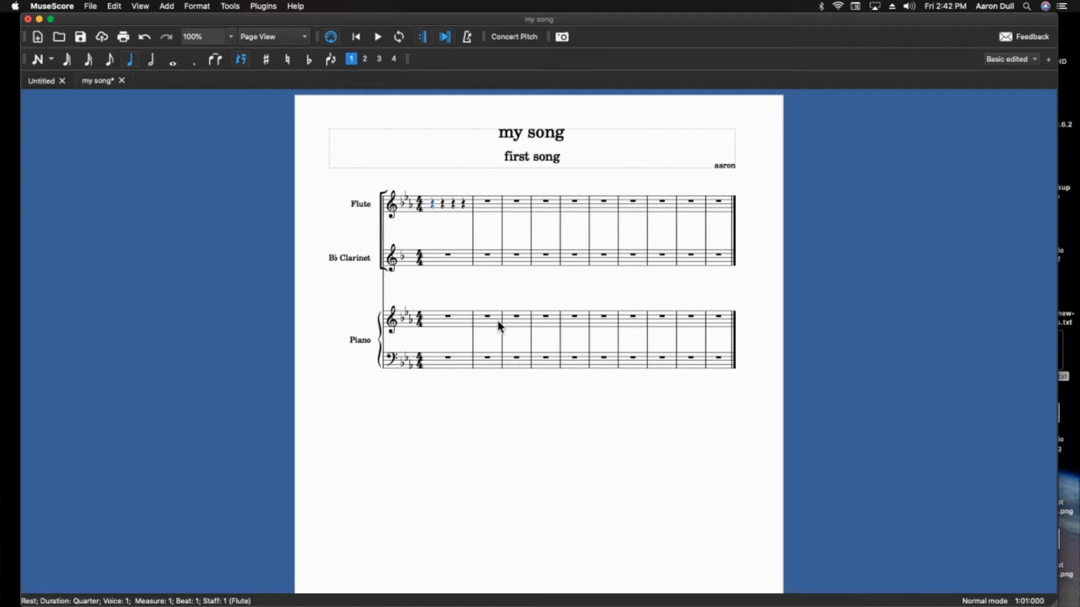
Split each quarter rest in the Flute's first measure into eighth rests.
key("4")
key("Right")
key("Right")
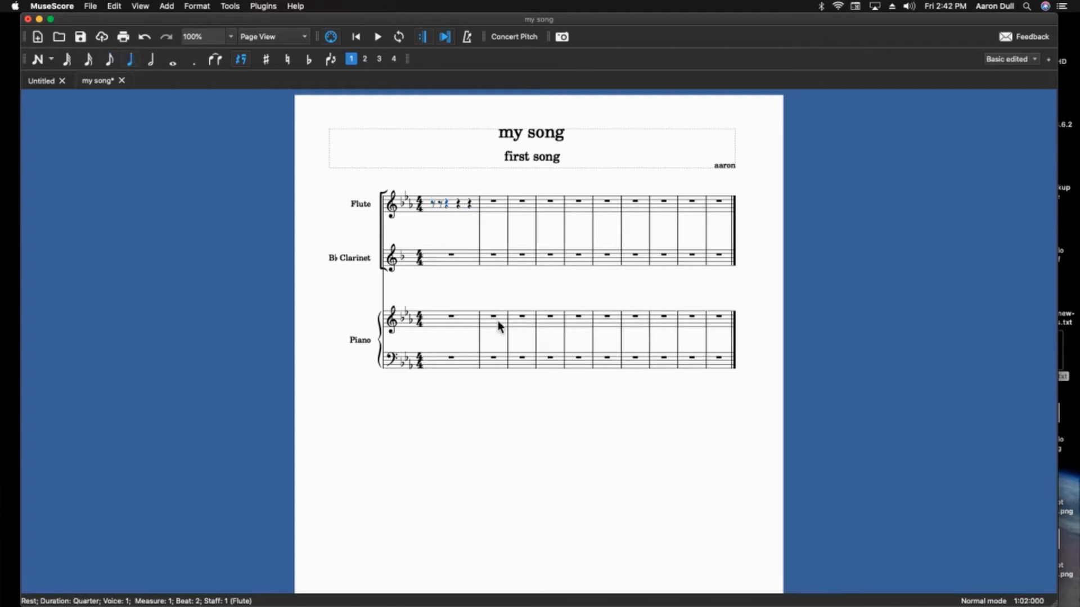
key("4")
key("Right")
key("Right")
key("4")
key("Right")
key("Right")
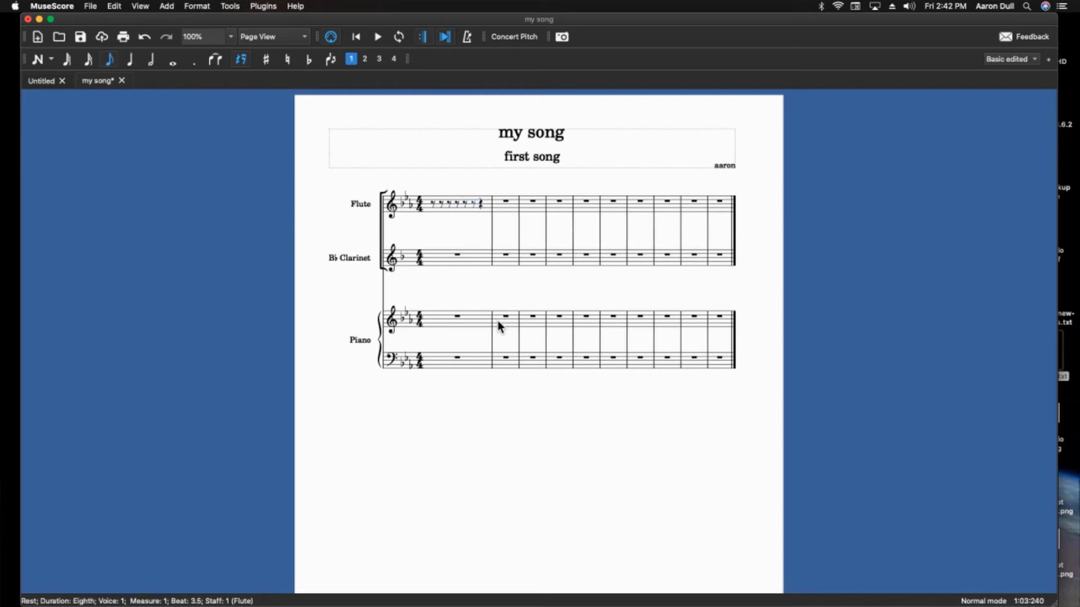
key("4")
Split the eighth rests in the Flute's first measure into sixteenth rests, then change the rest at beat 4.5 to an eighth.
key("Left")
key("Left")
key("Left")
key("Left")
key("Left")
key("Right")
key("Right")
key("Right")
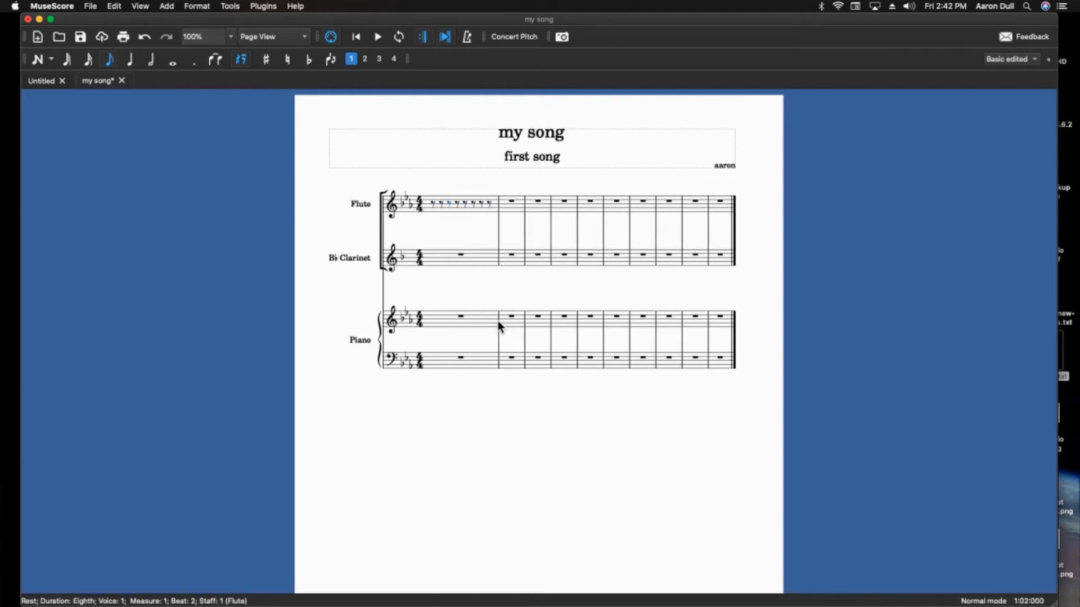
key("Left")
key("Left")
key("Left")
key("Left")
key("3")
key("Right")
key("Right")
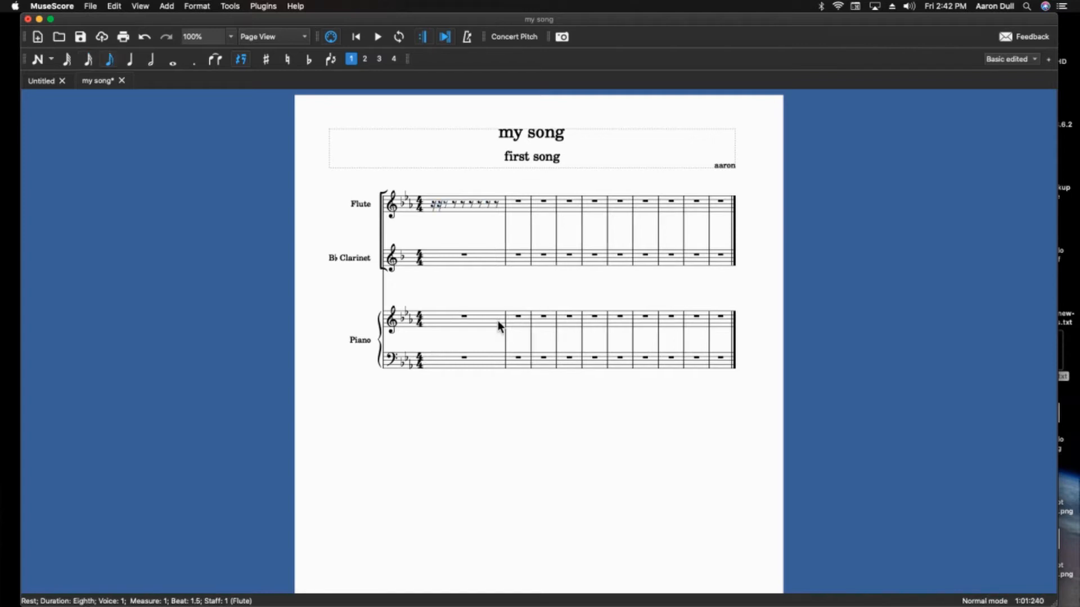
key("3")
key("Right")
key("Right")
key("3")
key("Right")
key("Right")
key("3")
key("Right")
key("Right")
key("3")
key("Right")
key("Right")
key("3")
key("Right")
key("Right")
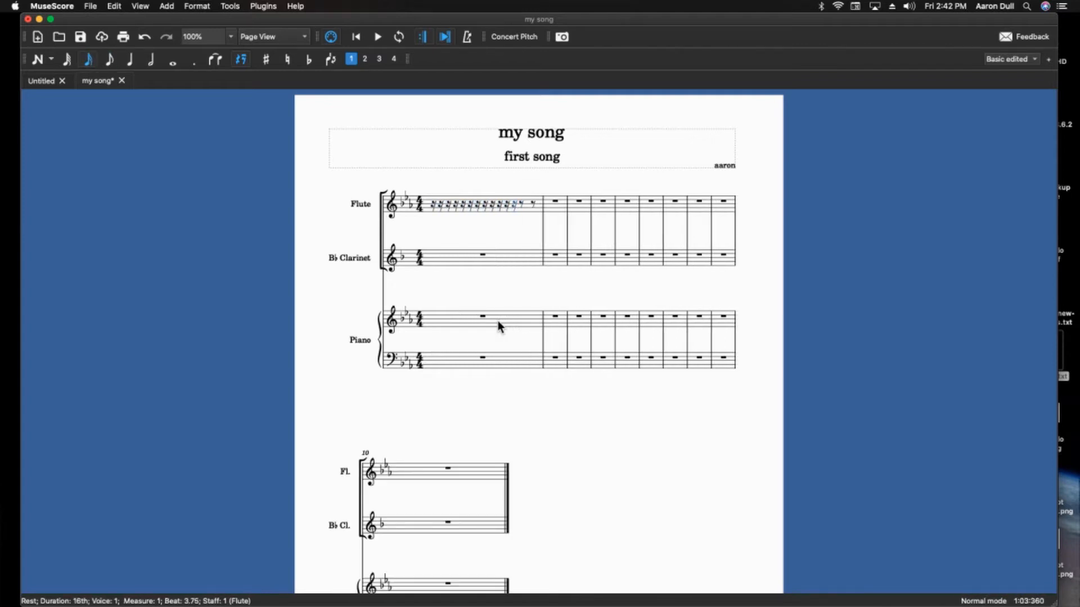
key("3")
key("Right")
key("Right")
key("3")
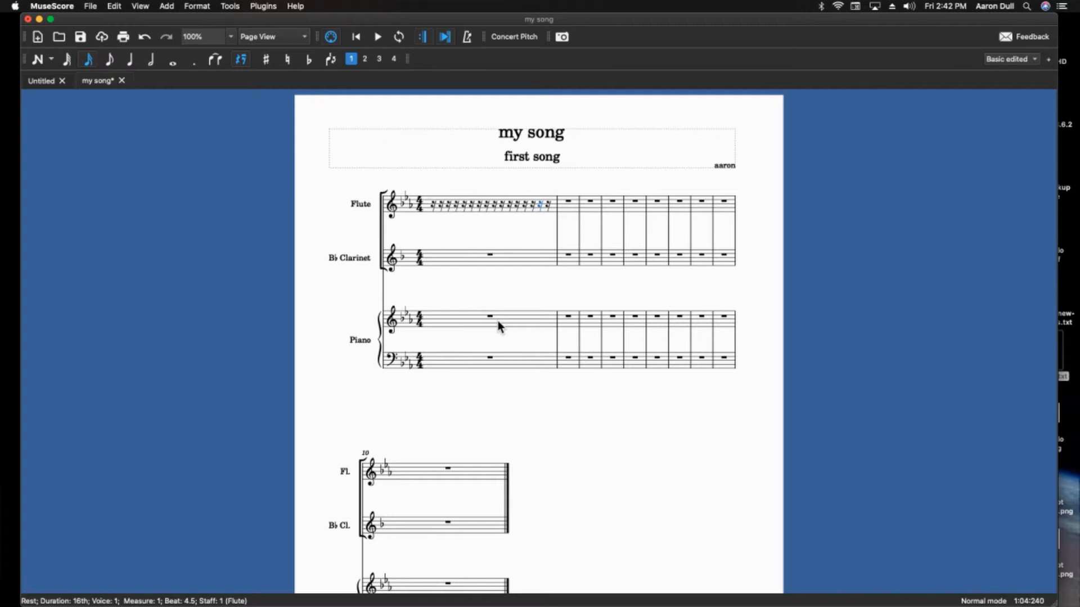
key("4")
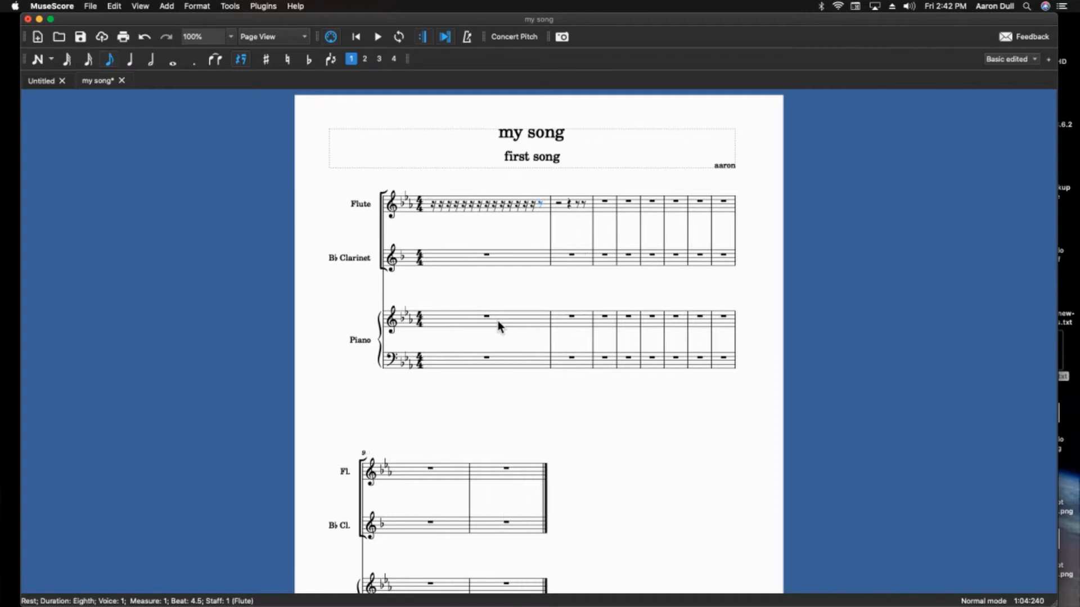
Turn the Flute's first and second measures back into whole rests and reselect the first one.
key("Left")
key("Left")
key("Left")
key("Left")
key("Left")
key("Left")
key("Left")
key("Left")
key("Left")
key("Left")
key("Left")
key("Left")
key("Left")
key("Left")
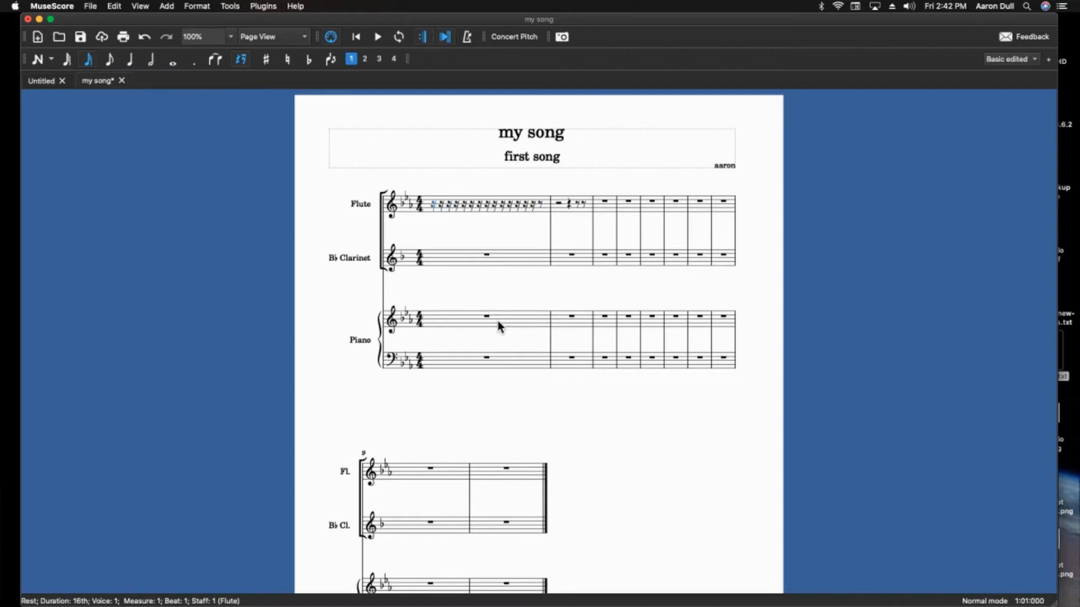
key("7")
key("Right")
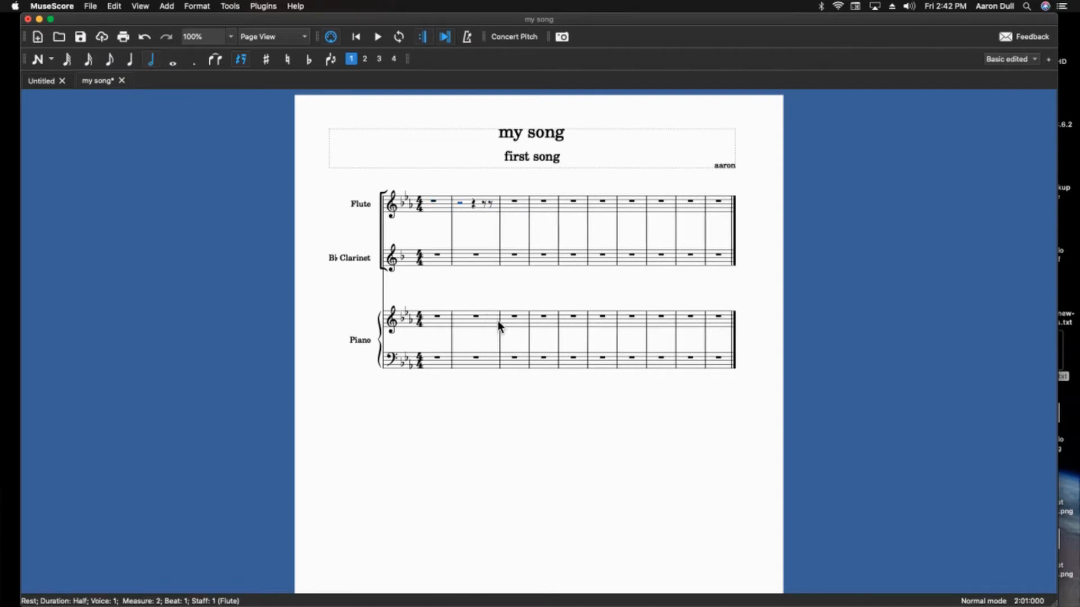
key("7")
key("Left")
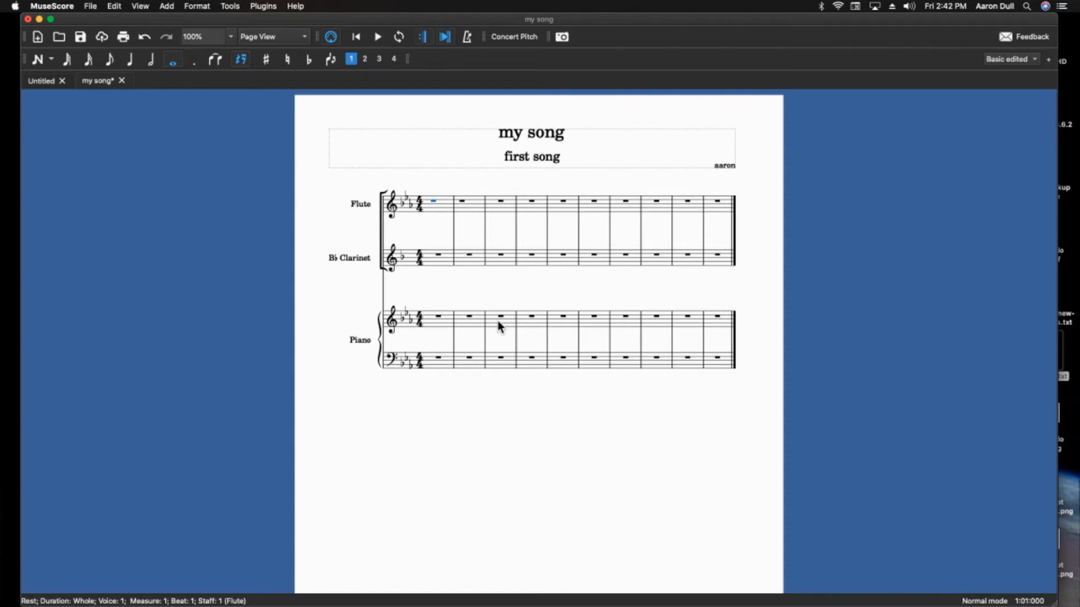
Enter ascending eighth notes D, E, F, G, A, B, C, D in the Flute's first measure using note input mode.
key("n")
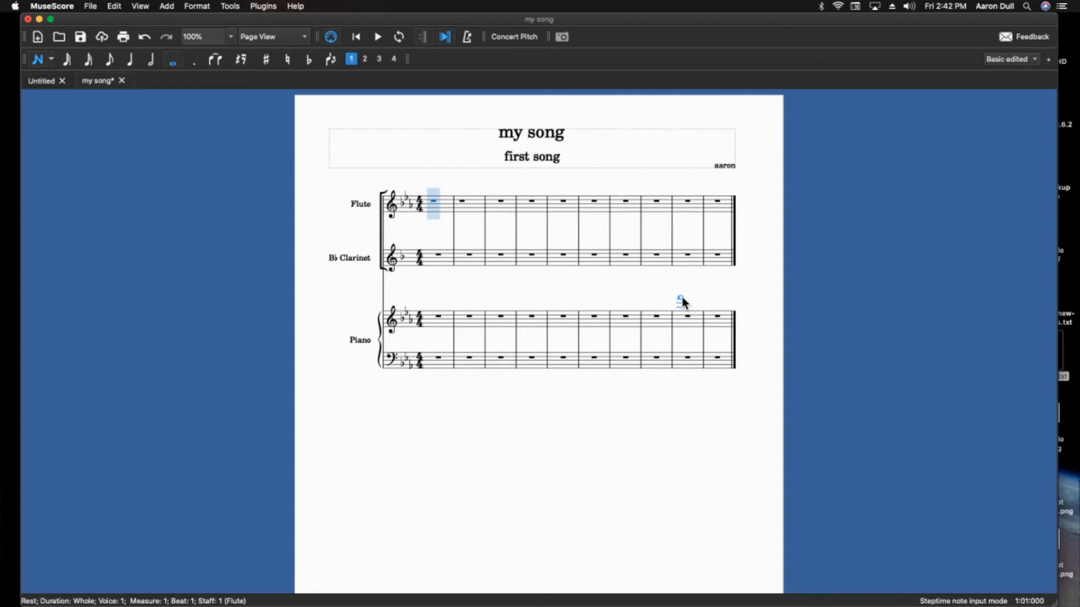
key("4")
key("d")
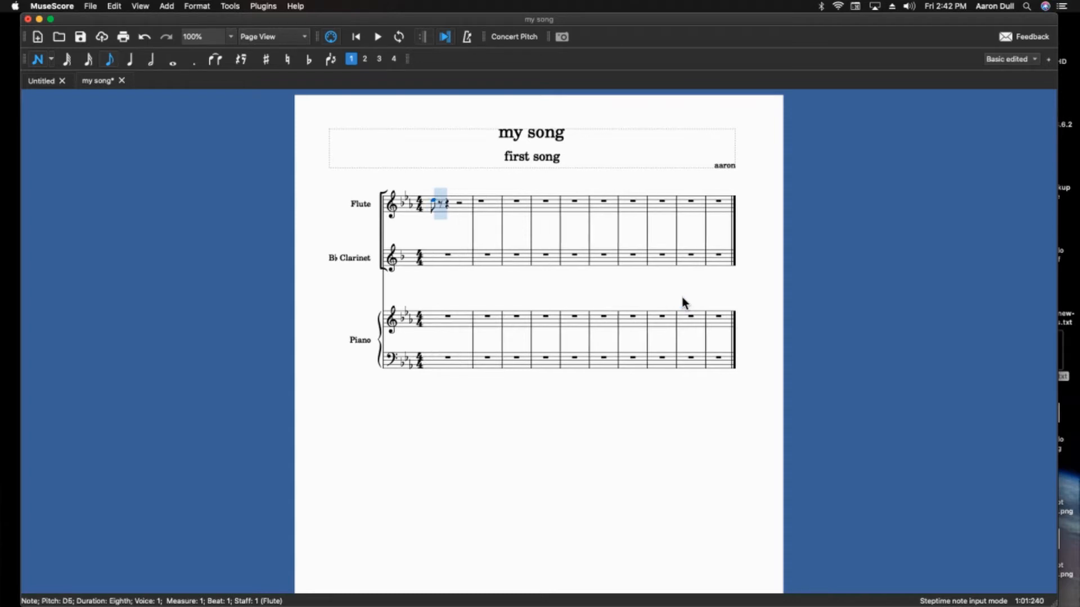
key("e")
key("f")
key("g")
key("a")
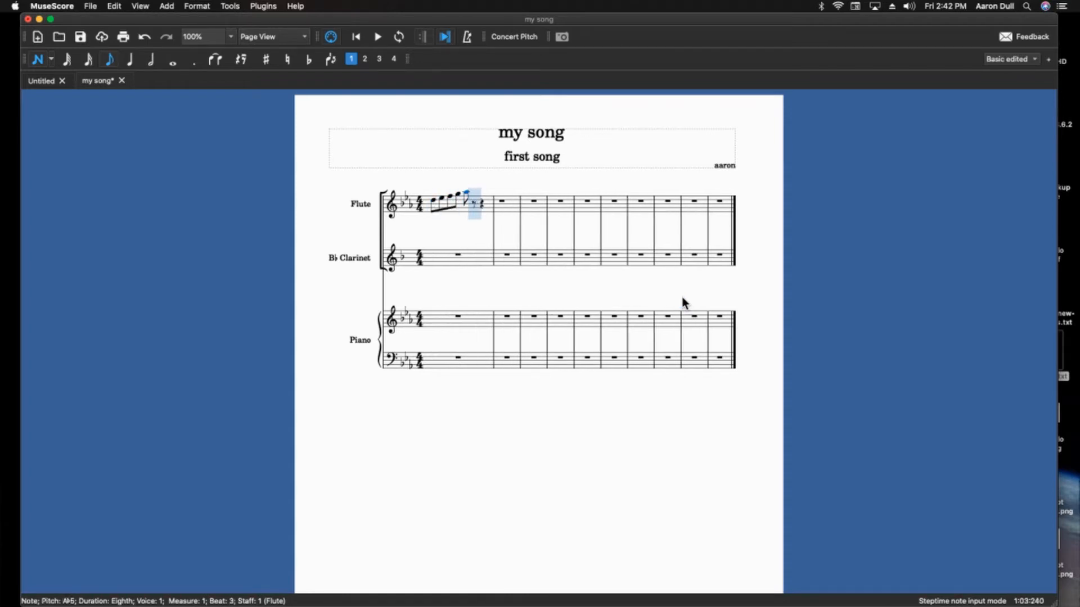
key("b")
key("c")
key("d")
Fill the Flute's second measure with eighth notes E, F, G, F, E, D, C, B.
key("e")
key("f")
key("g")
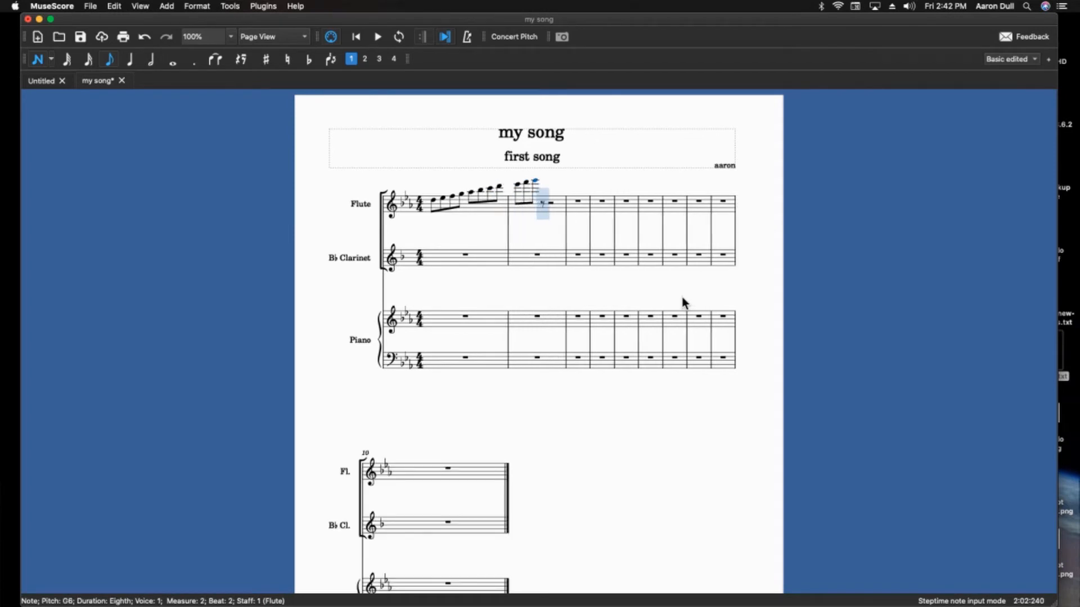
key("f")
key("e")
key("d")
key("c")
key("b")
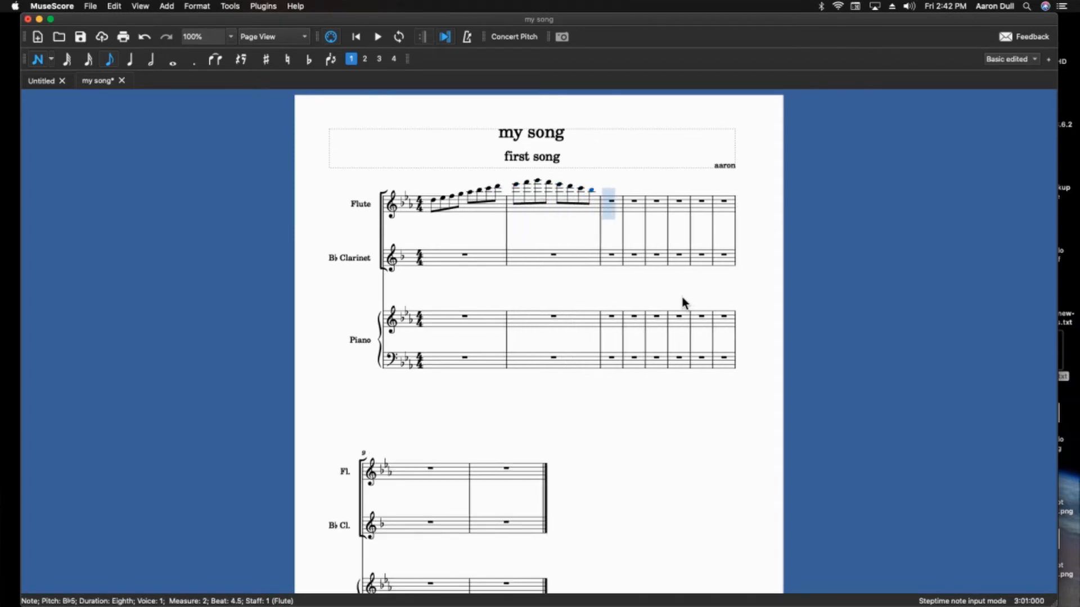
Fill the Flute's third measure with descending eighth notes A, G, F, E, D, C, B, A.
key("a")
key("g")
key("f")
key("e")
key("d")
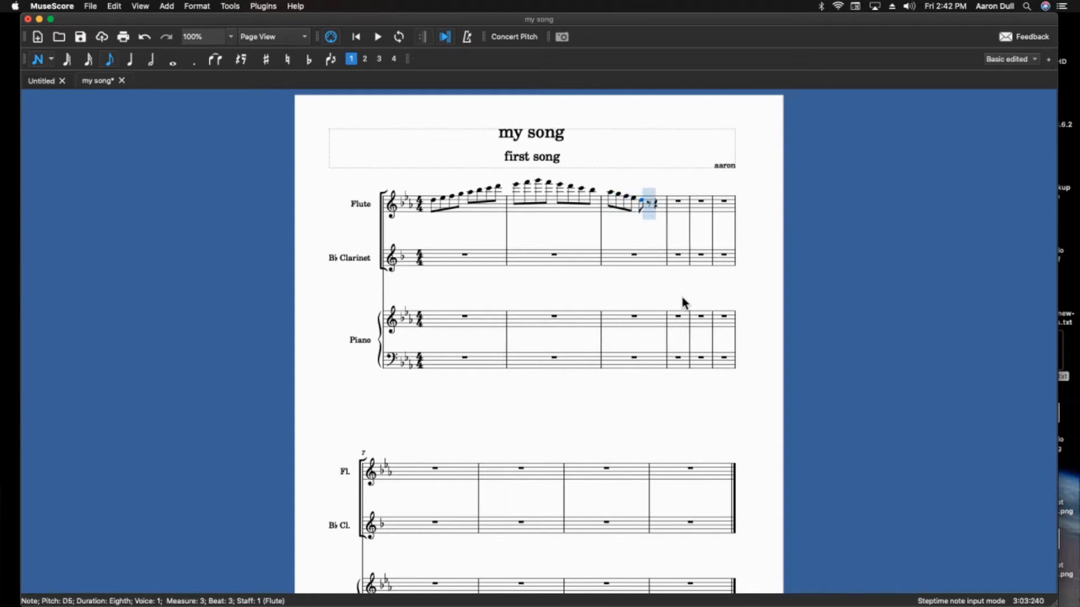
key("c")
key("b")
key("a")
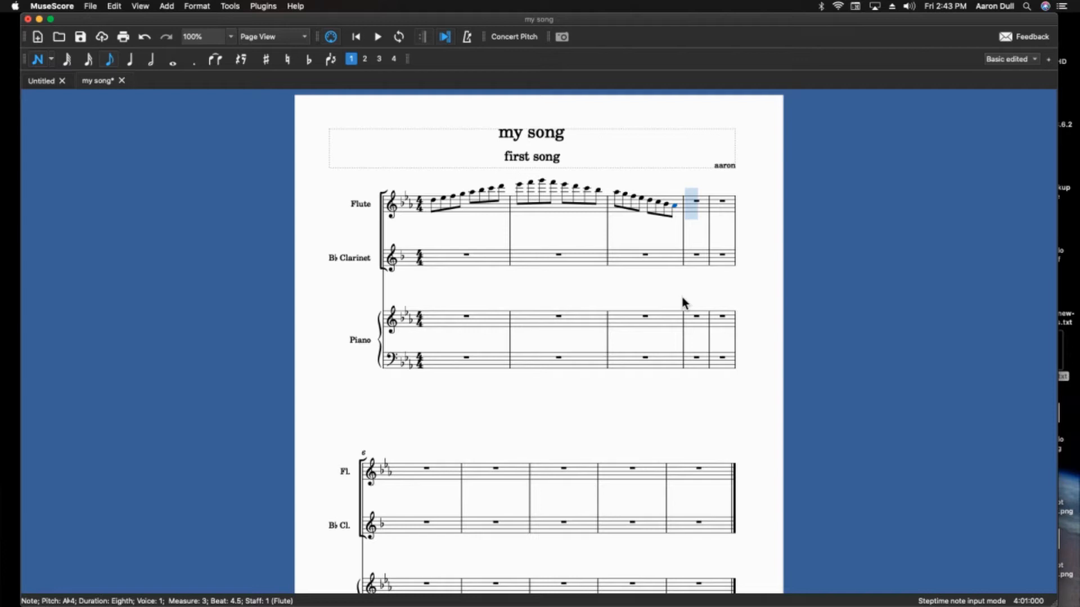
Enter the rising eighth-note arpeggio A, C, E, A, C, E, A in the Flute's fourth measure.
key("a")
key("c")
key("e")
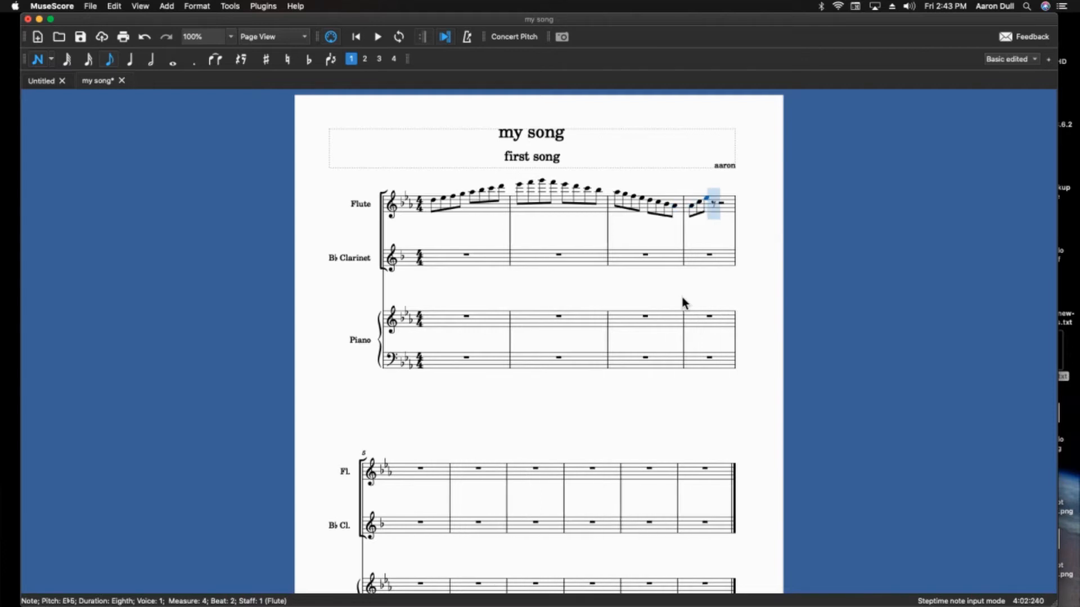
key("a")
key("c")
key("e")
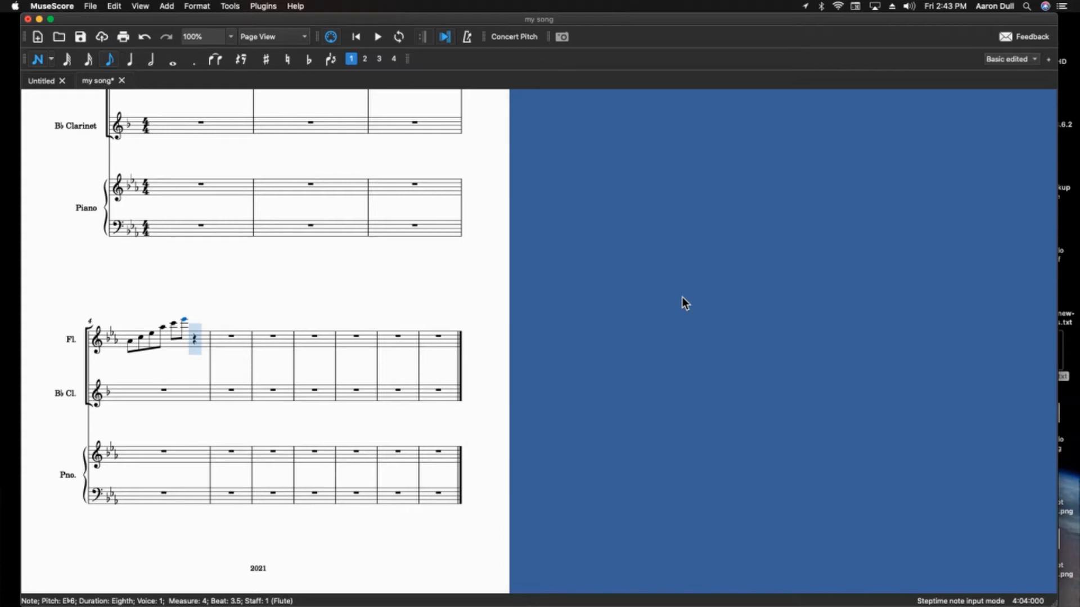
key("a")
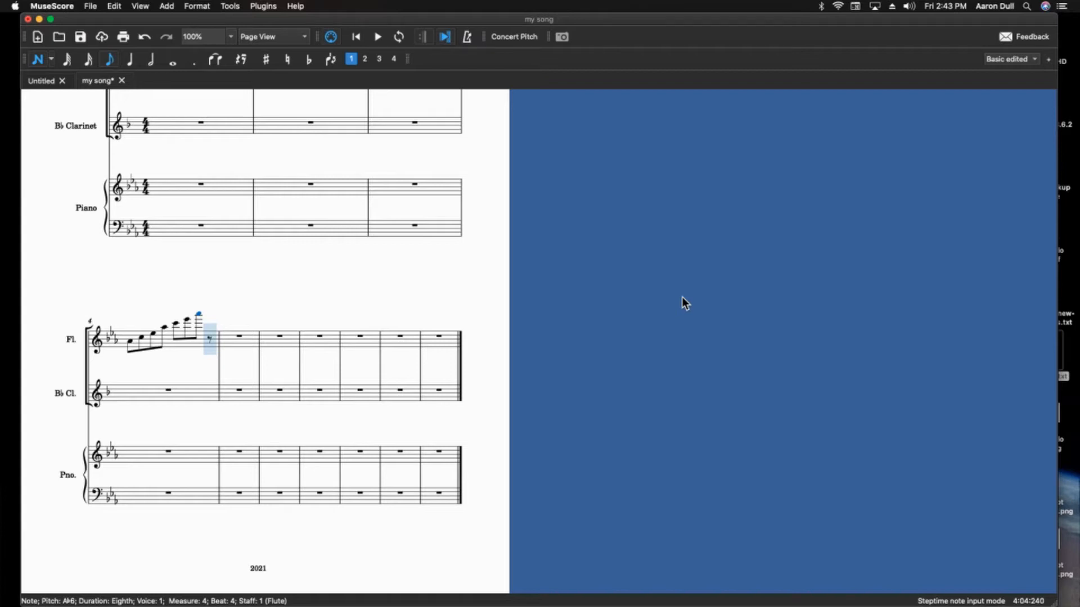
Lower the last note of the Flute's fourth measure by an octave, continuing down in semitones to D♭4.
key("ctrl+Down")
key("Down")
key("Down")
key("Down")
key("Down")
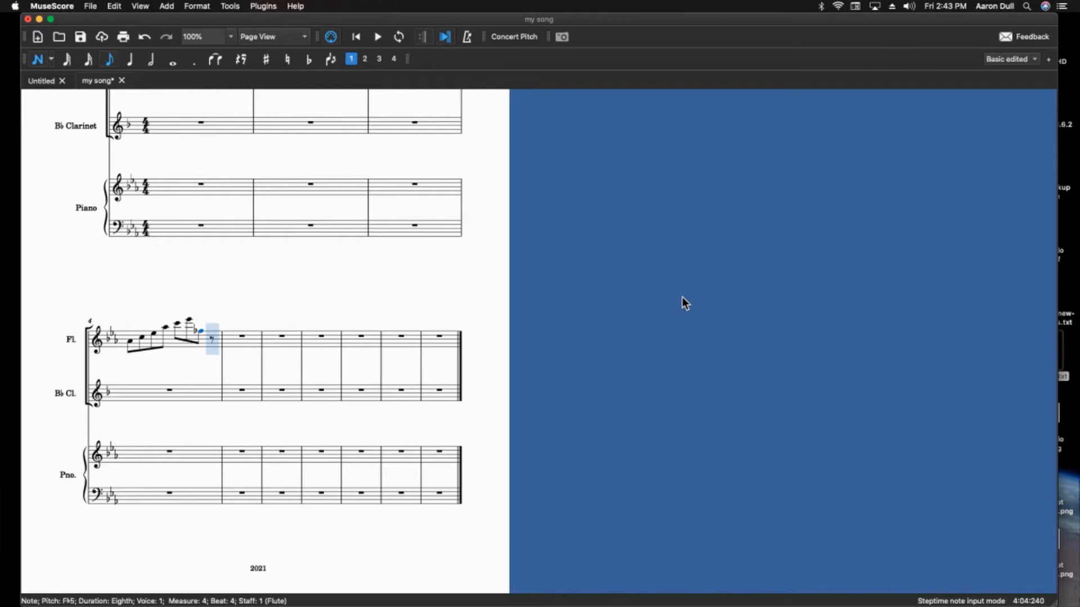
key("Down")
key("Down")
key("Down")
key("Down")
key("Down")
key("Down")
key("Down")
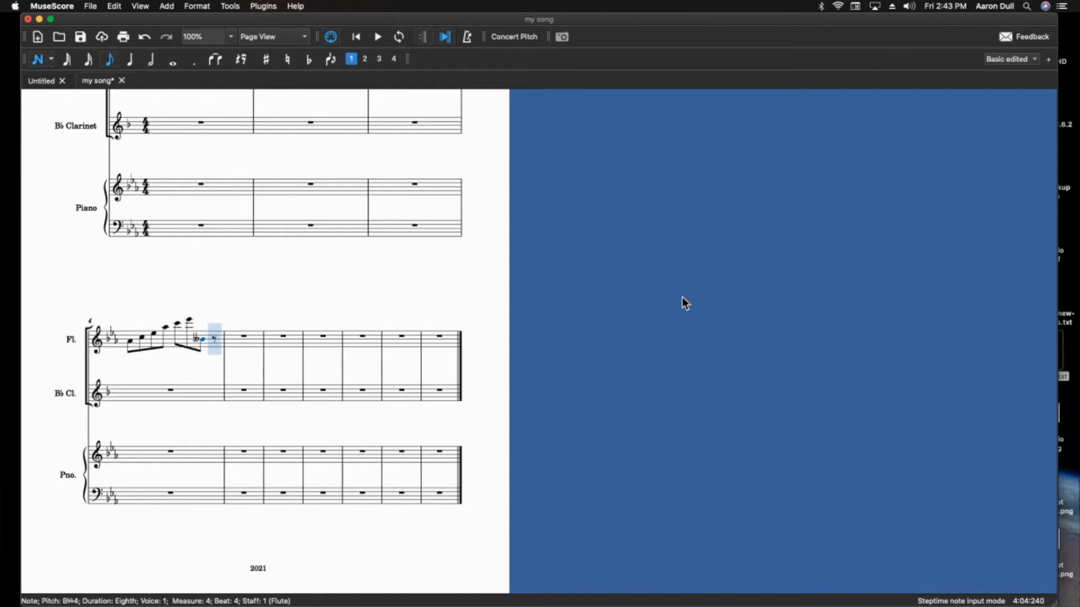
key("Down")
key("Down")
key("Down")
key("Down")
key("Down")
key("Down")
key("Down")
key("Down")
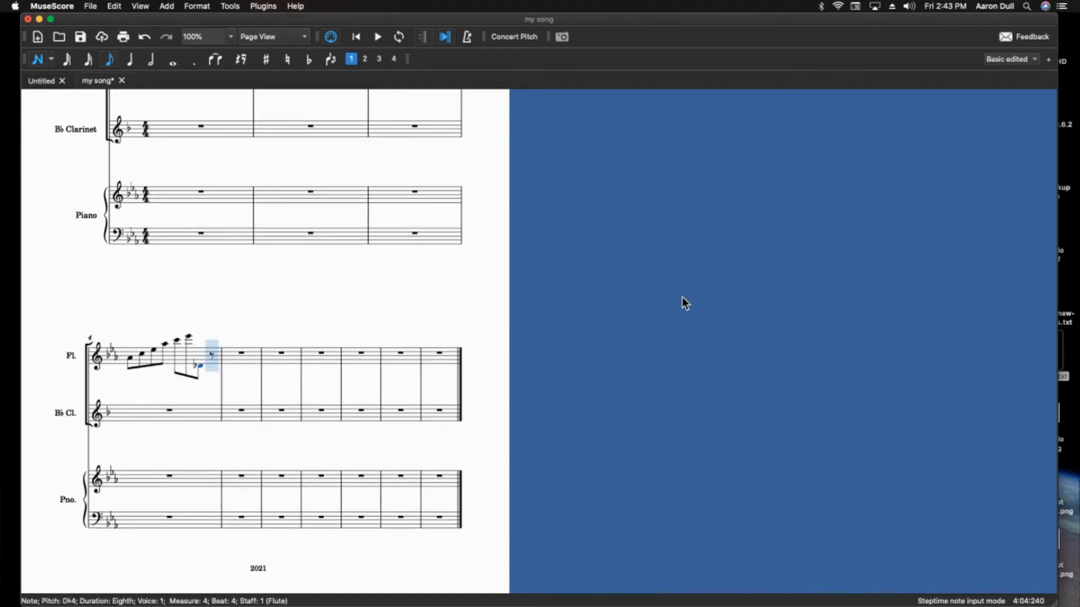
Raise the last note of the Flute's fourth measure in semitones, settle it on A♭5, and leave note input mode.
key("Up")
key("Up")
key("Up")
key("Up")
key("Up")
key("Up")
key("Up")
key("Up")
key("Up")
key("Up")
key("Up")
key("Up")
key("Up")
key("Up")
key("Up")
key("Up")
key("Up")
key("Up")
key("Up")
key("Up")
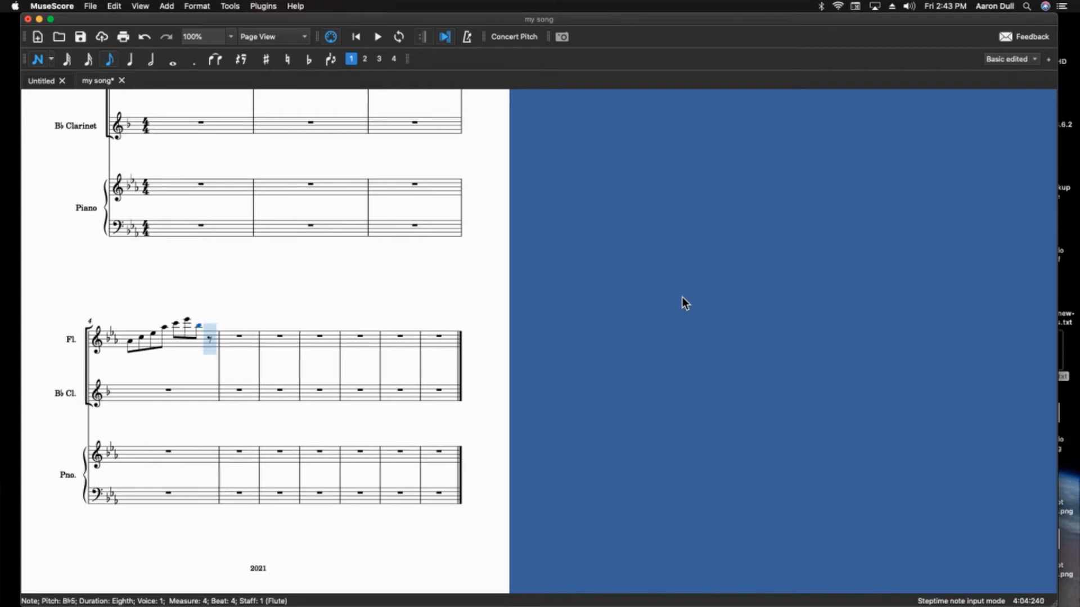
key("Down")
key("Down")
key("Escape")
scroll(475, 384, "up", 5)
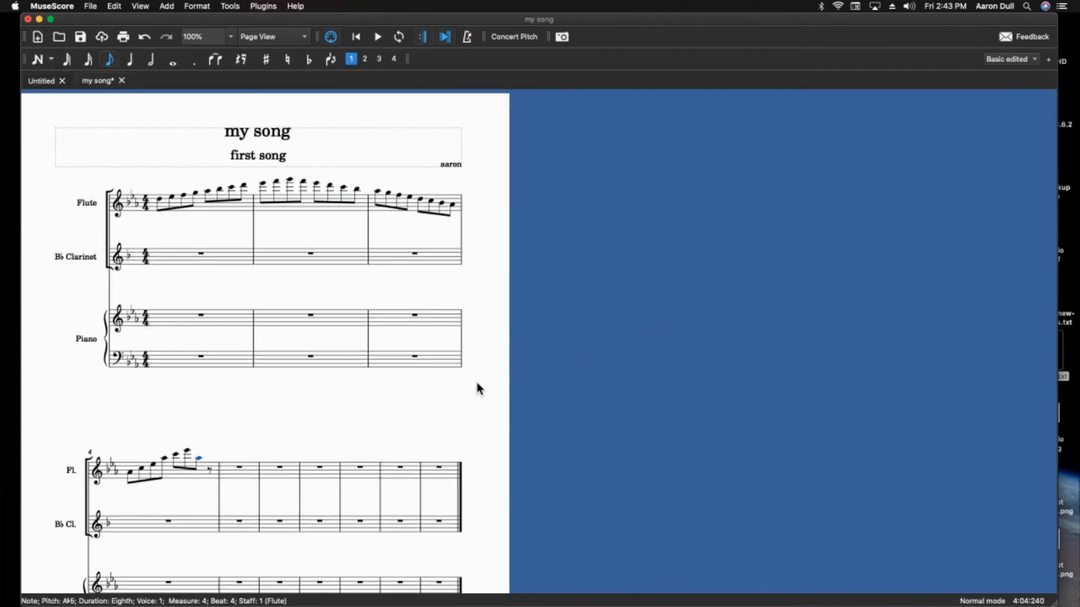
Show the Palettes and collapse the Time Signatures, Key Signatures, Clefs, Tempo and Beam Properties categories.
left_click(141, 6)
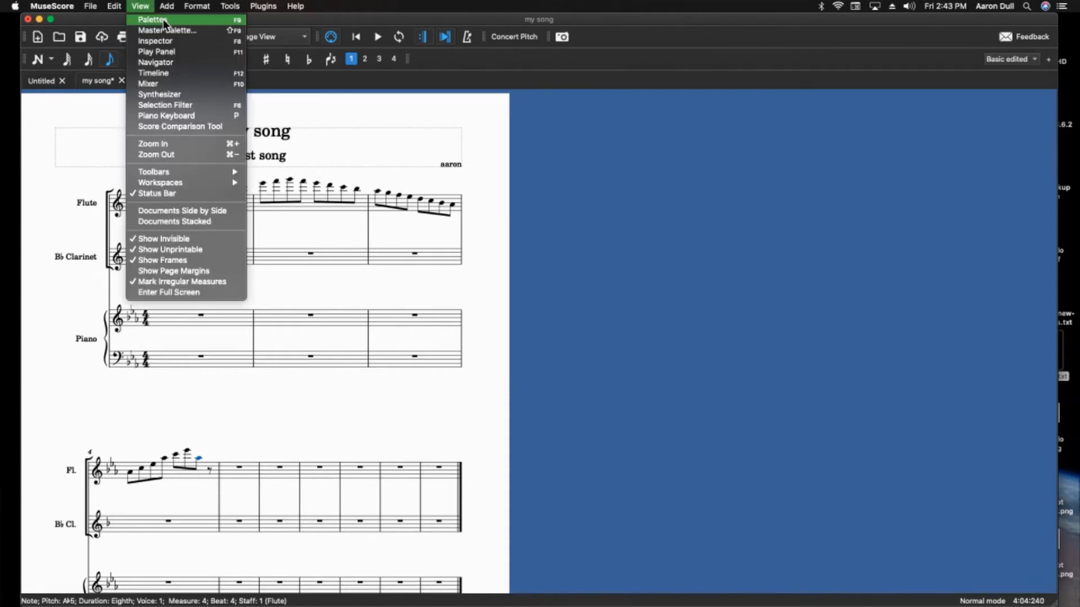
left_click(163, 19)
scroll(269, 204, "left", 5)
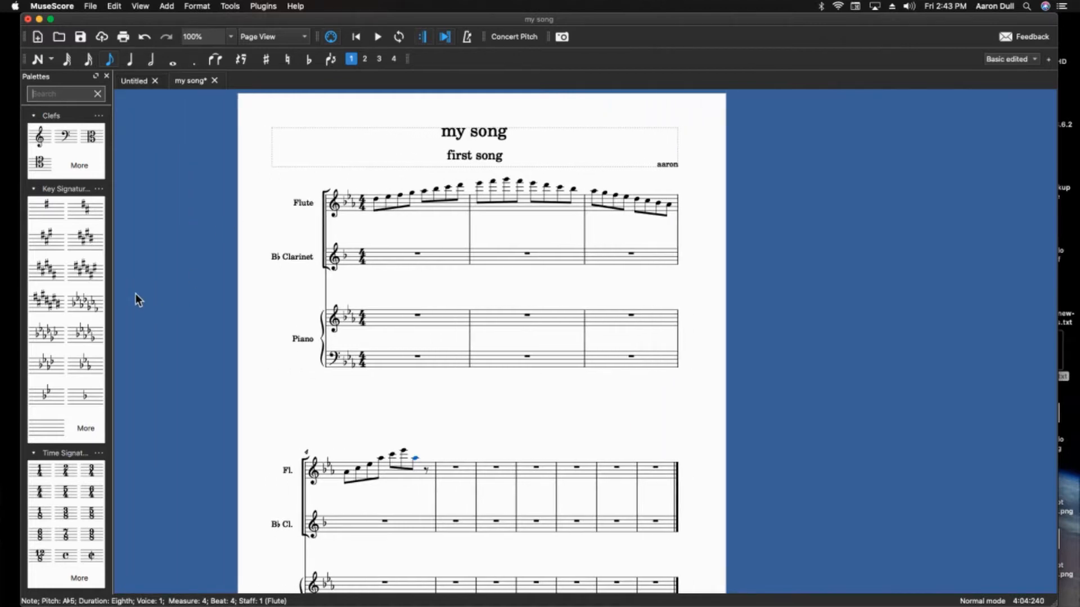
left_click(58, 451)
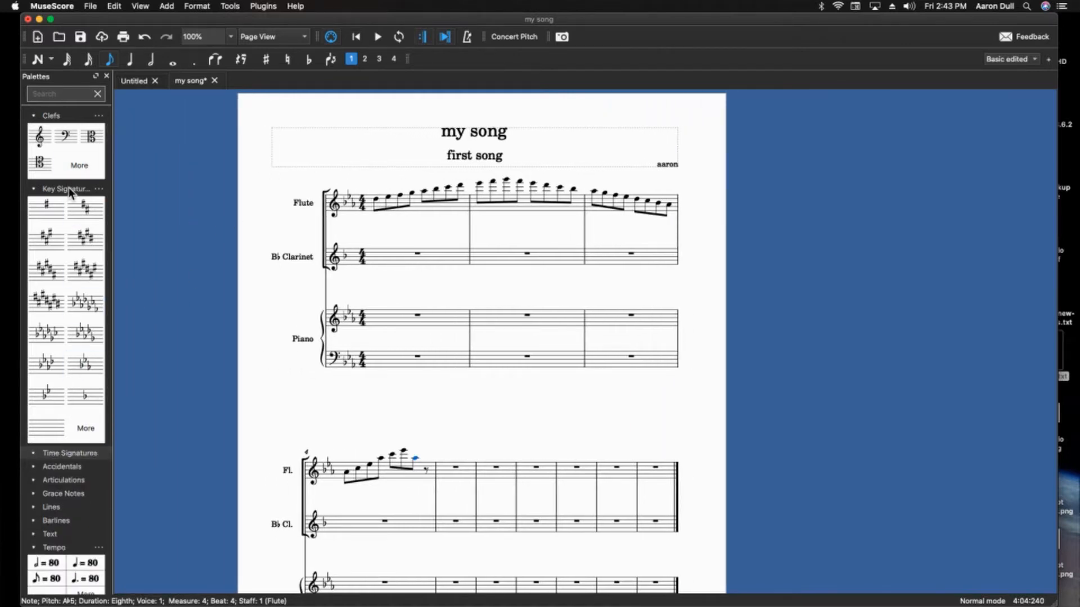
left_click(68, 188)
left_click(69, 113)
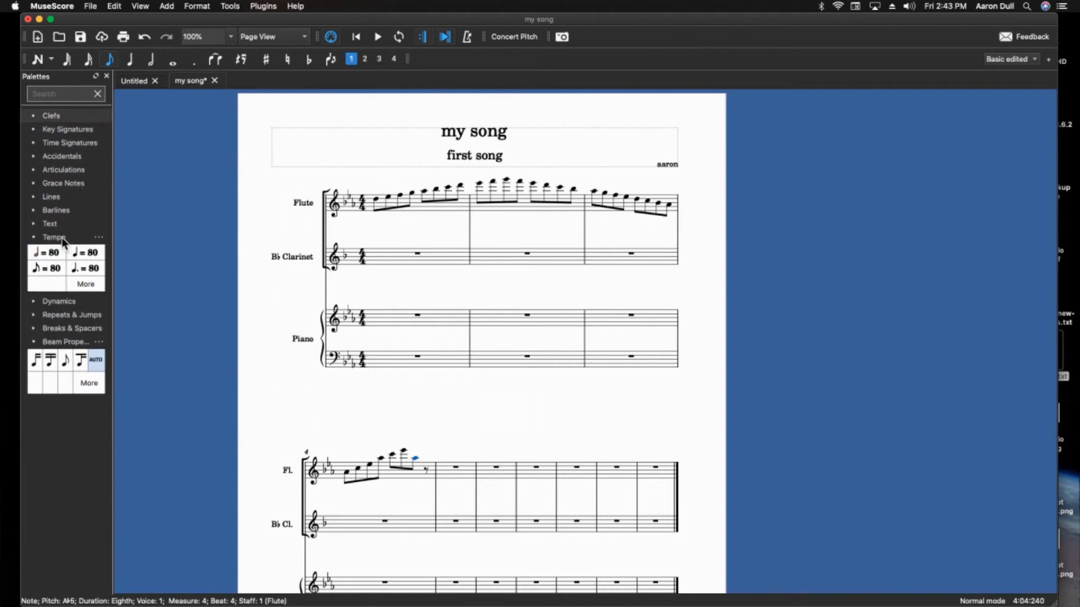
left_click(61, 238)
left_click(63, 290)
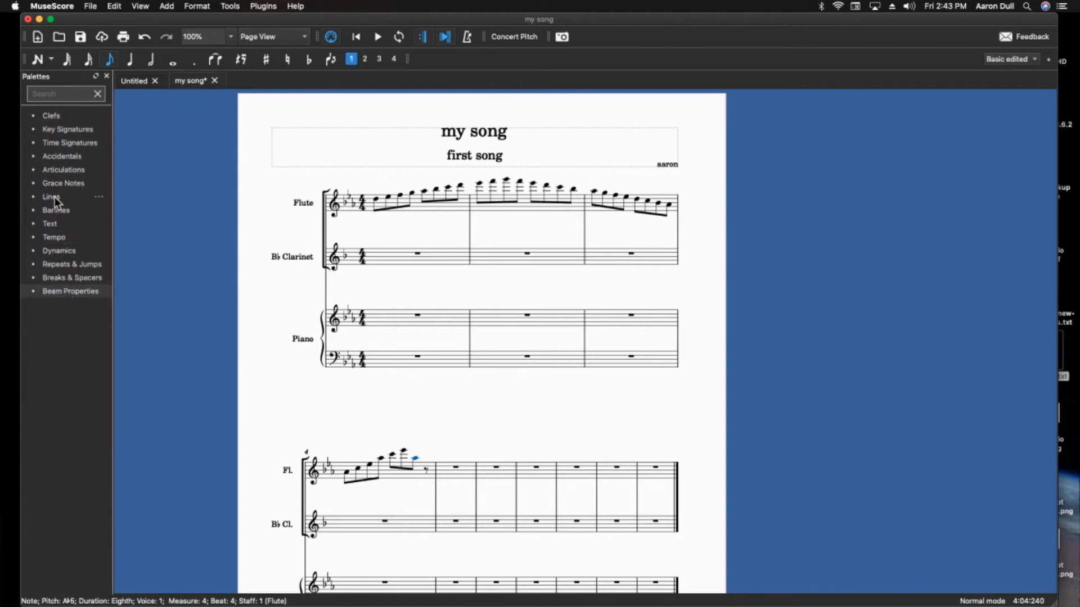
Look into the Clefs and Key Signatures palettes and collapse them again.
left_click(32, 117)
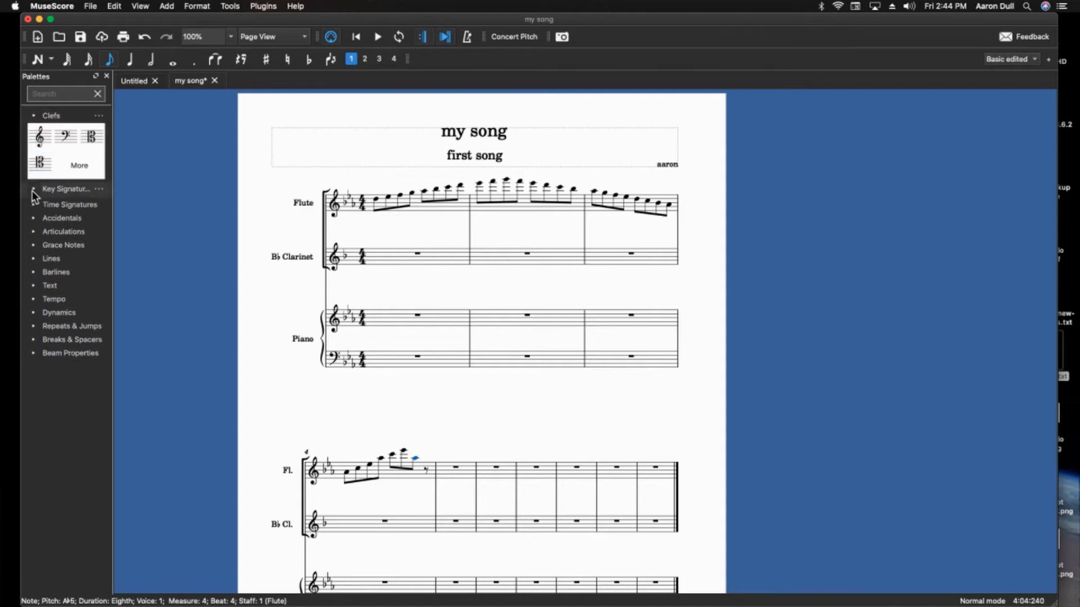
left_click(32, 191)
left_click(35, 190)
left_click(34, 116)
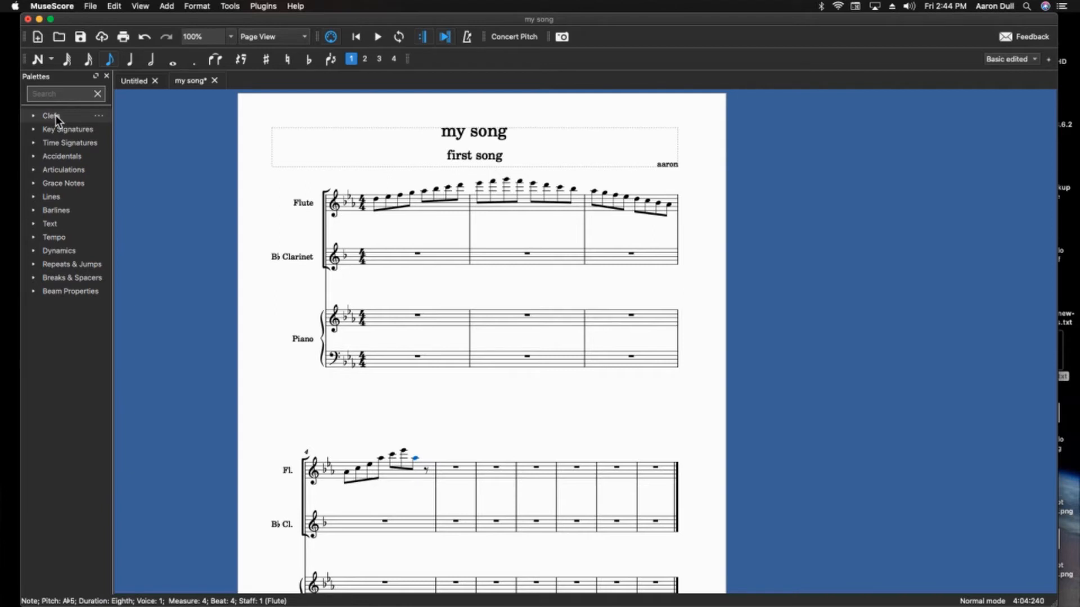
Change the treble clef of the Piano's upper staff to a bass clef.
left_click(335, 328)
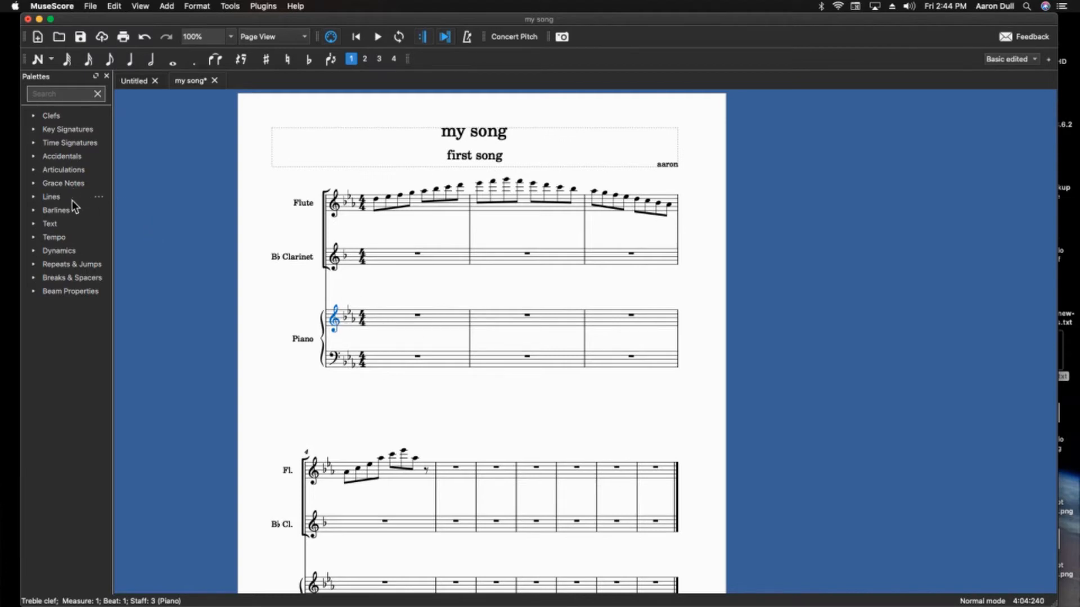
left_click(55, 117)
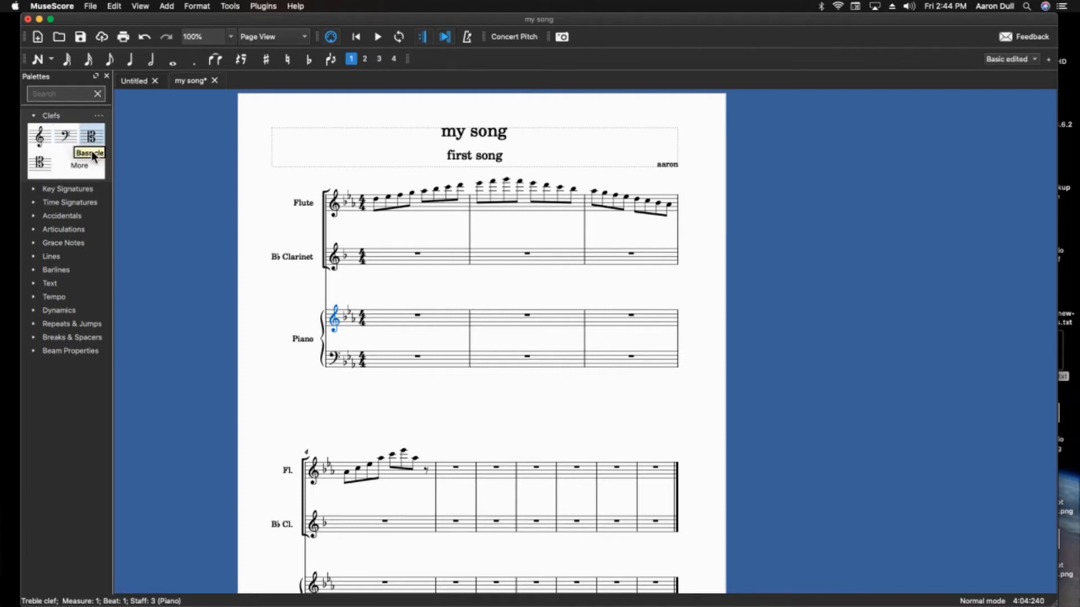
left_click(65, 136)
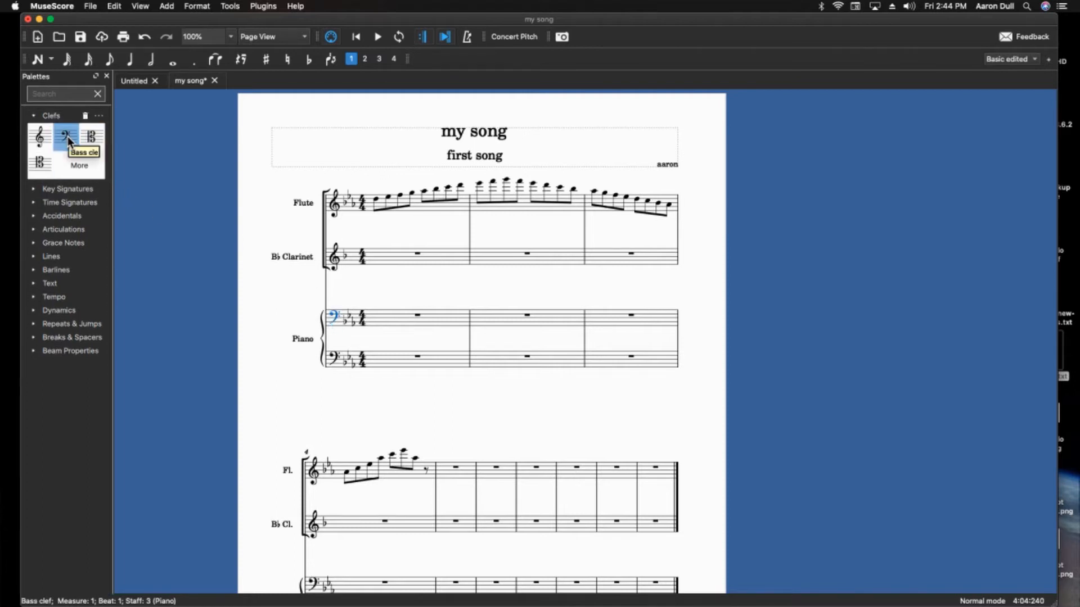
Enter an eighth note G at the start of the Piano upper staff's first measure and lower it an octave to G2.
left_click(392, 327)
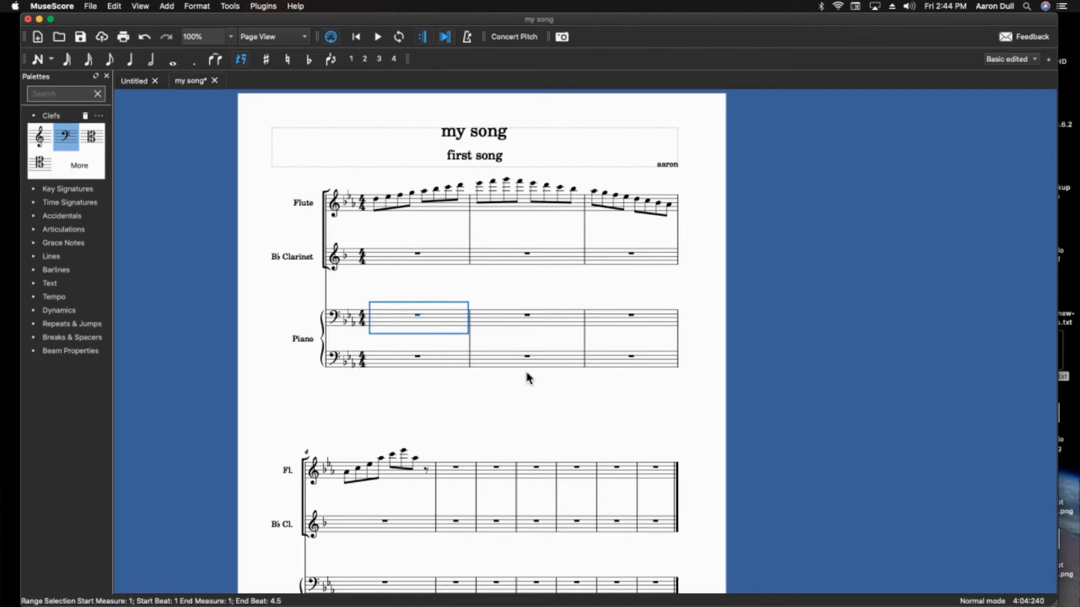
key("n")
key("g")
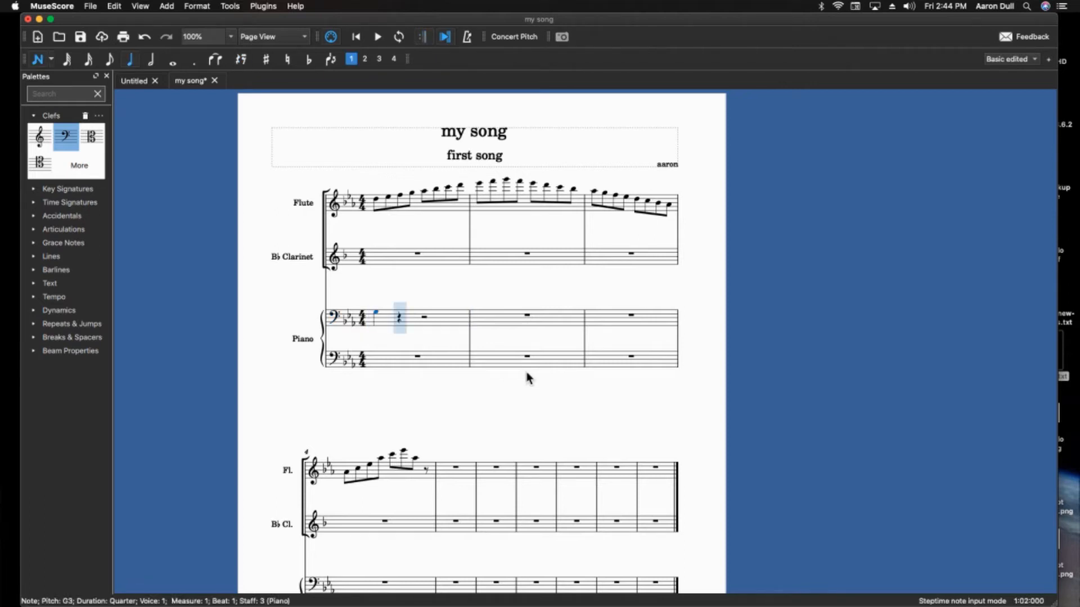
key("Left")
key("4")
key("g")
key("Left")
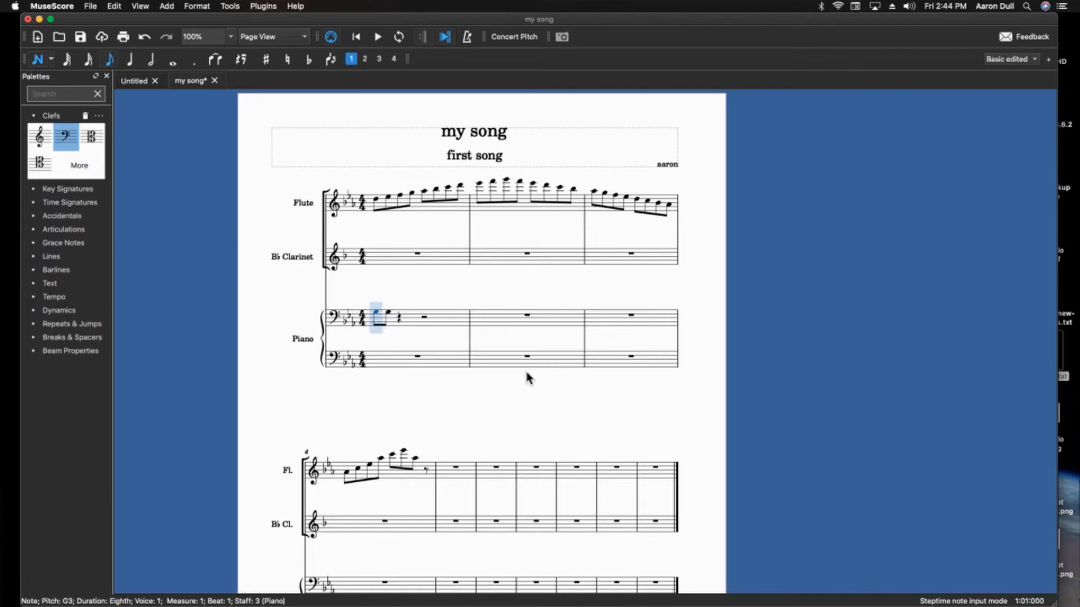
key("super+Down")
Complete the Piano upper staff's first measure with ascending eighth notes A, B, C, D, E, F, G.
key("Right")
key("a")
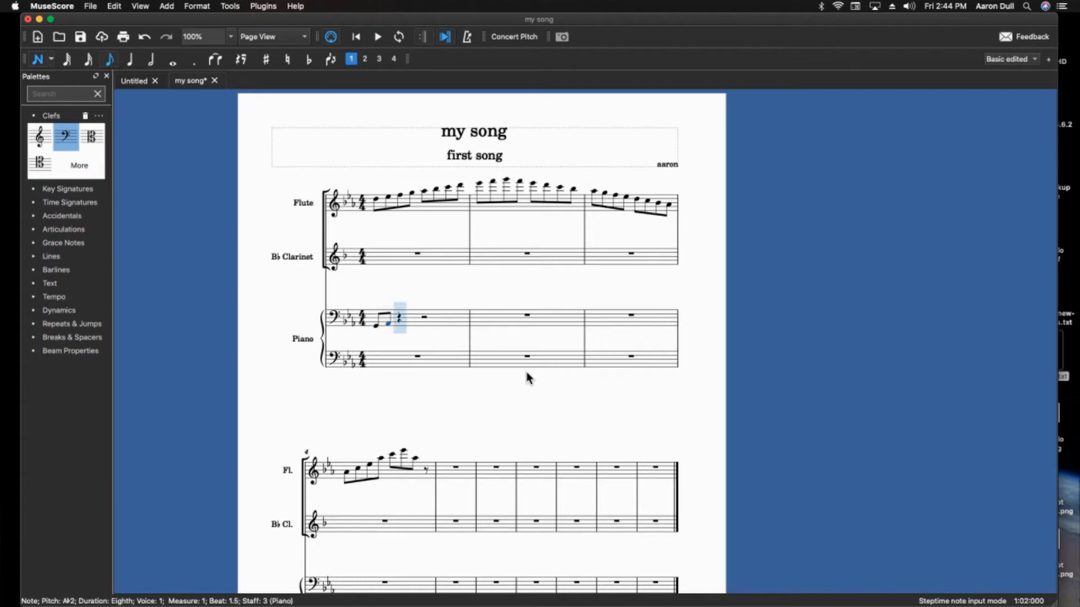
key("b")
key("c")
key("d")
key("e")
key("f")
key("g")
Return to the first note of the Piano's upper staff and play the score from there.
key("Left")
key("Left")
key("Left")
key("Left")
key("Left")
key("Left")
key("Left")
key("Left")
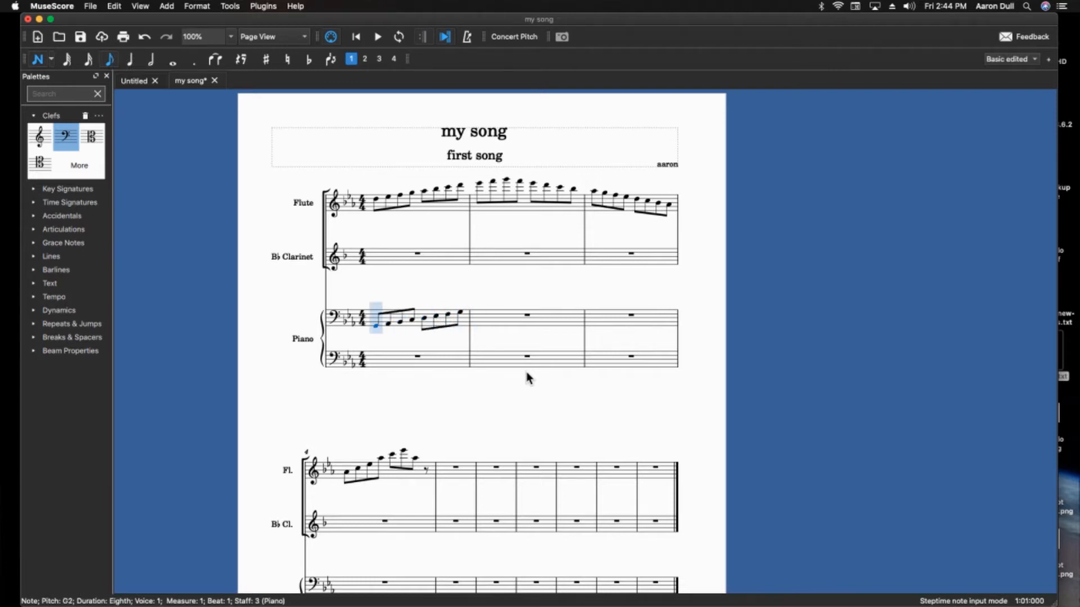
key("space")
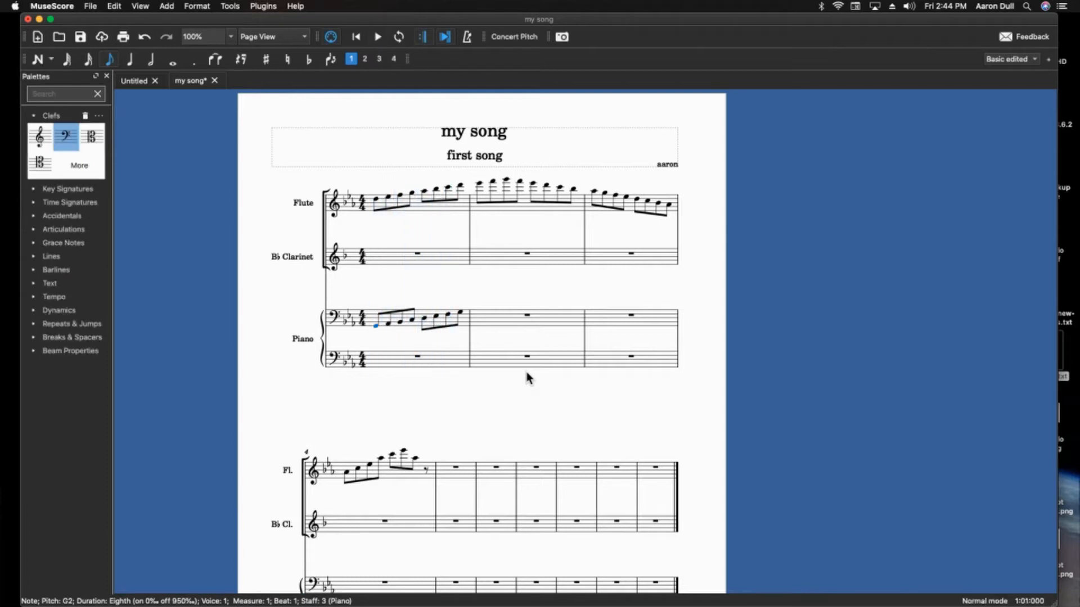
Start note input in the Piano lower staff's first measure and move the input cursor up to the Flute and back twice.
left_click(388, 361)
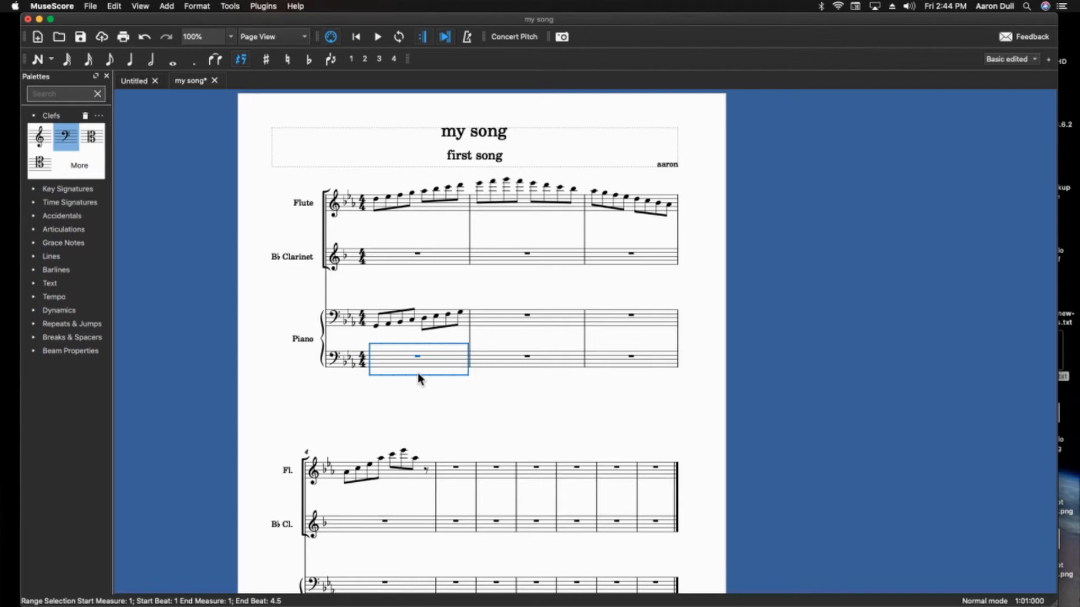
key("n")
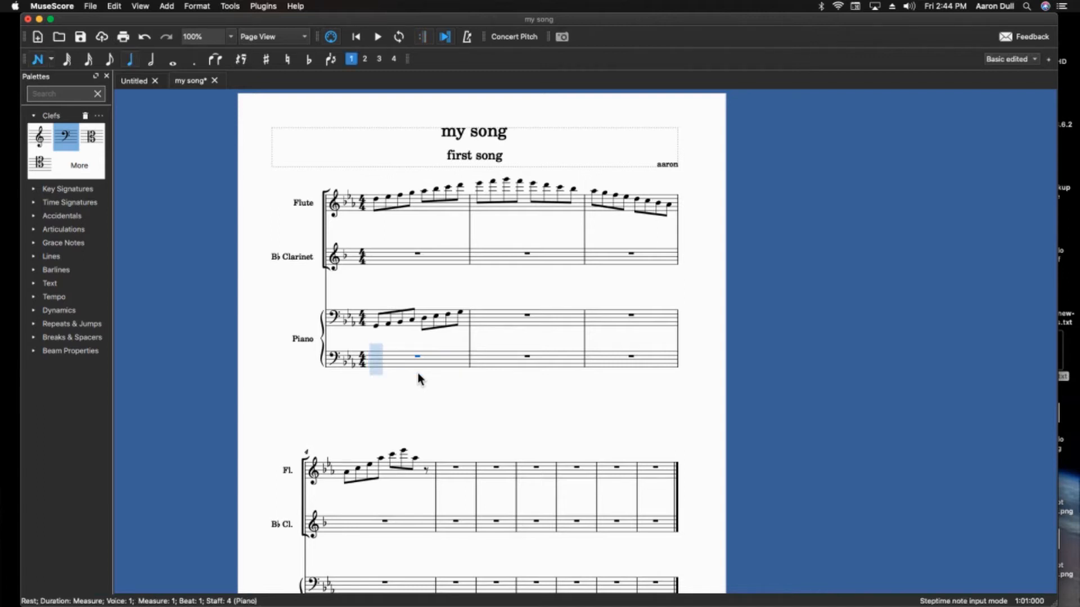
key("alt+Up")
key("alt+Up")
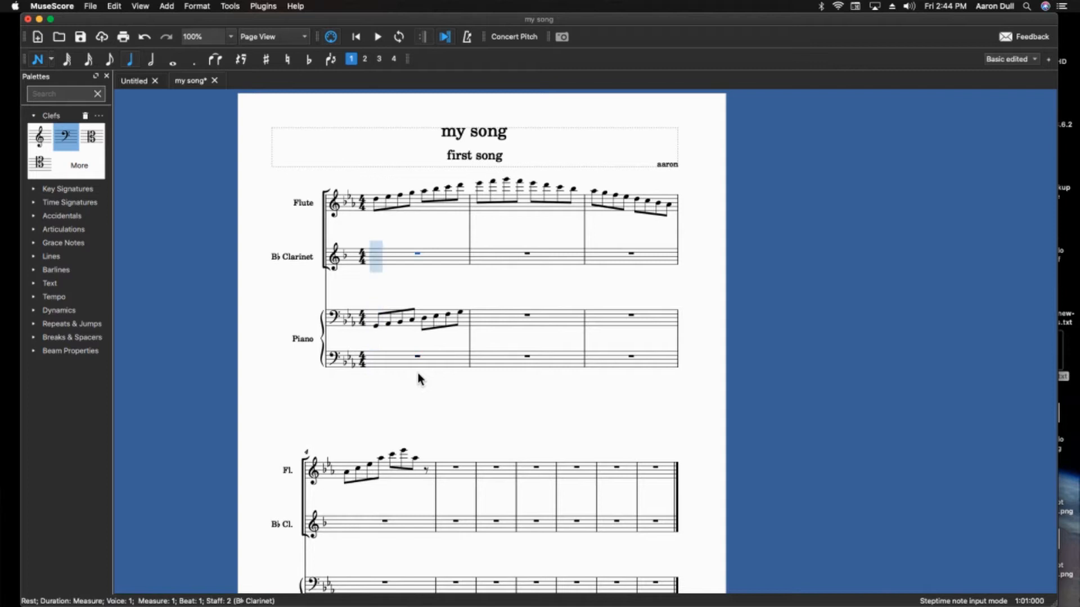
key("alt+Up")
key("alt+Down")
key("alt+Down")
key("alt+Down")
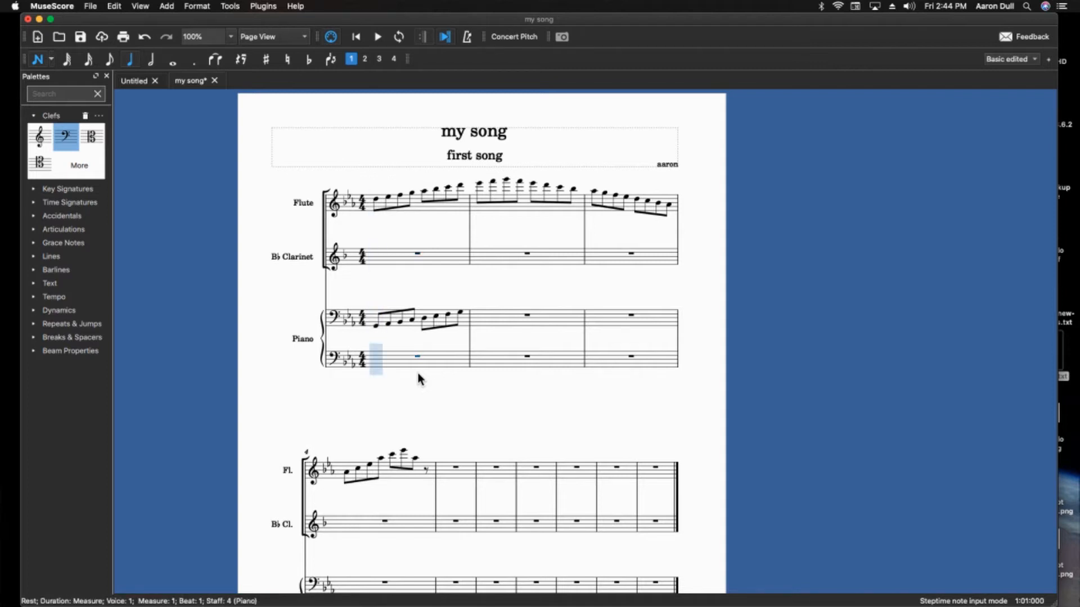
key("alt+Up")
key("alt+Up")
key("alt+Up")
key("alt+Down")
key("alt+Down")
key("alt+Down")
Place one quarter note each in measures 5 to 10: Flute in 5 and 9, Clarinet in 6, 8 and 10, Piano upper staff in 7.
scroll(589, 417, "down", 1)
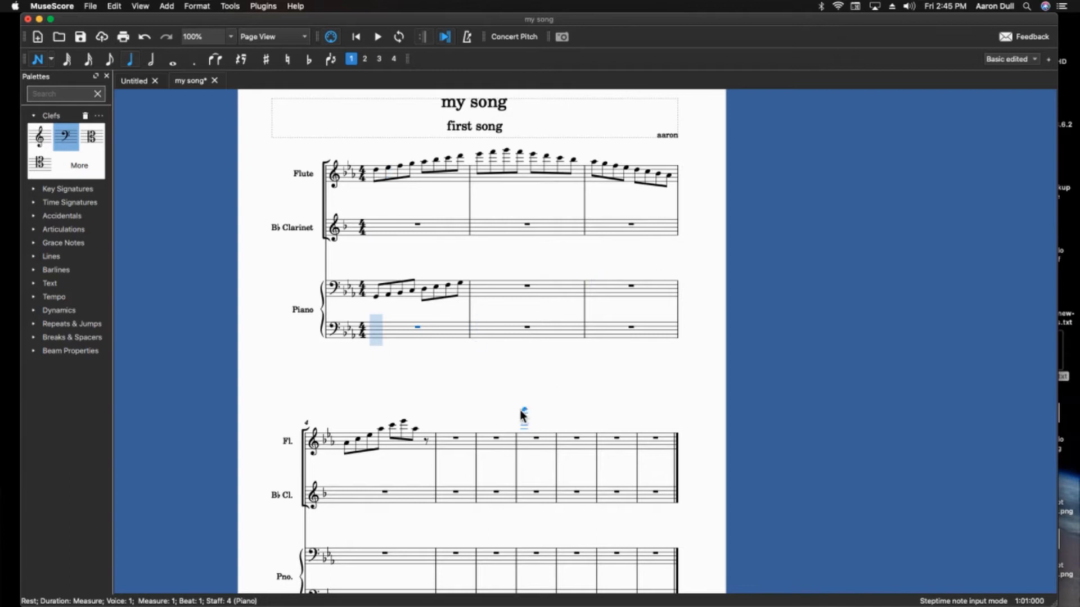
scroll(528, 416, "down", 3)
scroll(596, 457, "up", 4)
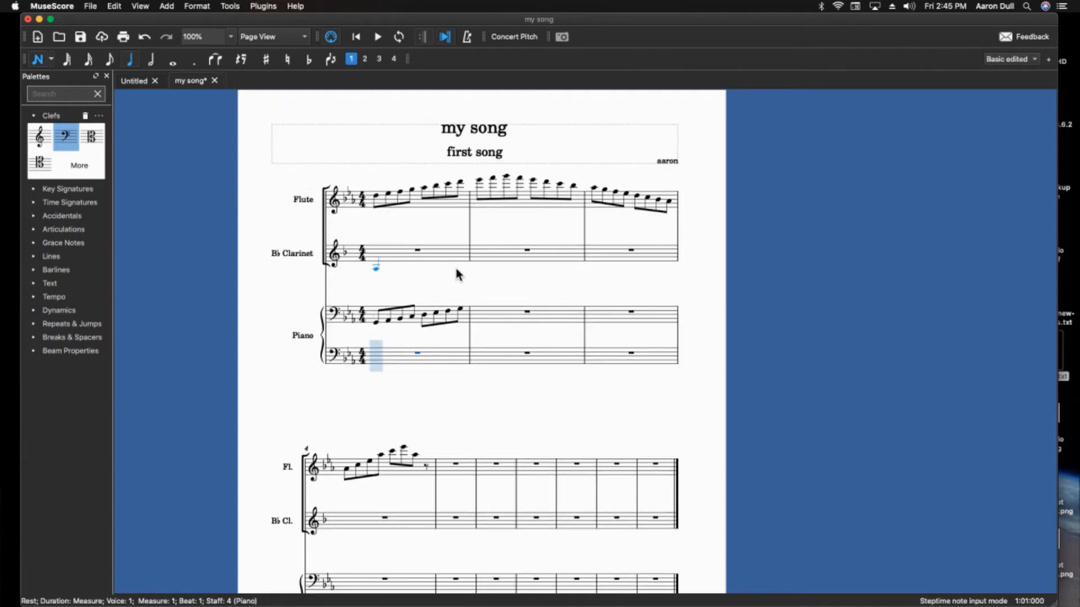
scroll(455, 272, "down", 4)
left_click(441, 349)
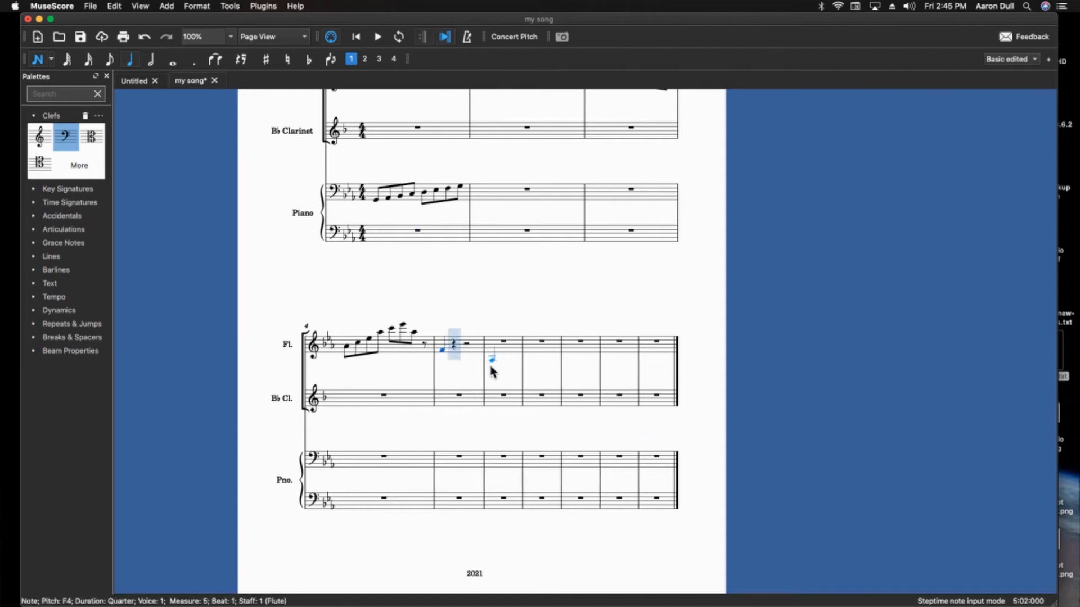
left_click(505, 404)
left_click(555, 460)
left_click(577, 407)
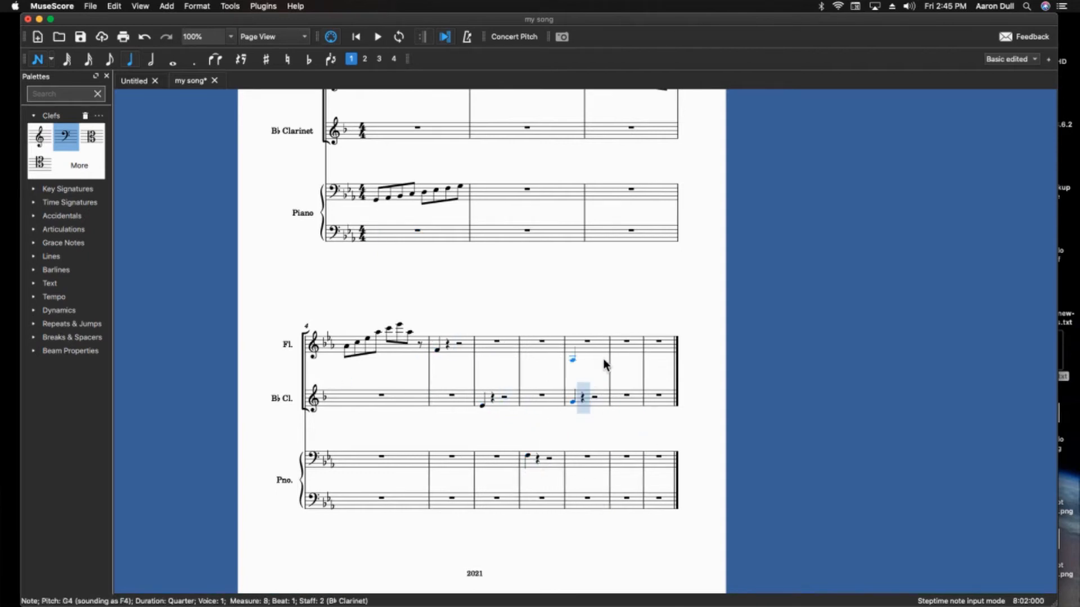
left_click(619, 346)
left_click(661, 399)
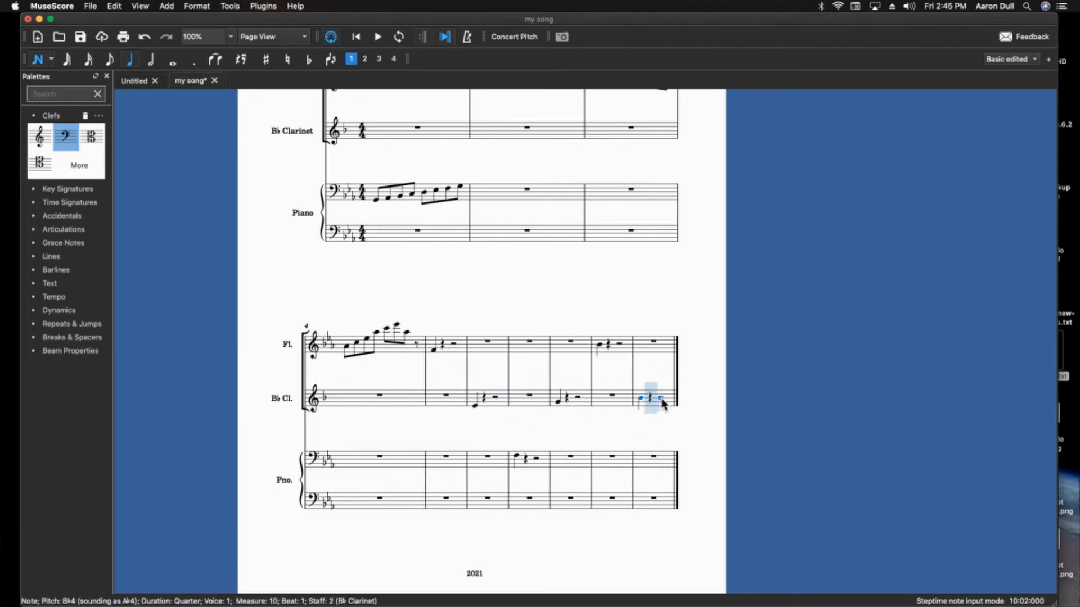
Append multiple empty measures to the score and place a quarter note B♭2 in the Piano's upper staff at measure 11.
left_click(203, 7)
mouse_move(168, 7)
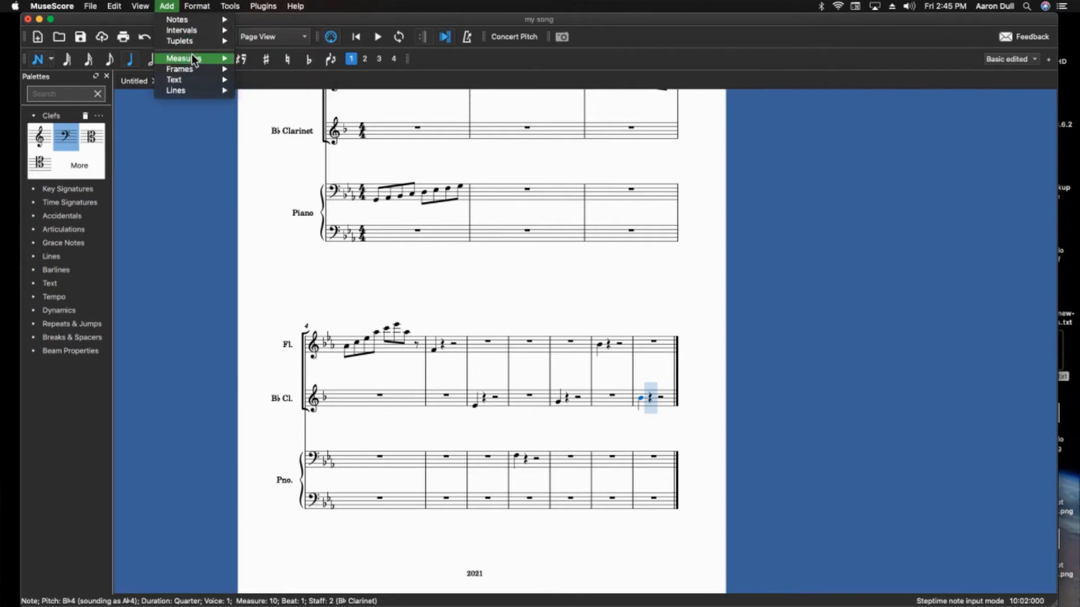
mouse_move(198, 59)
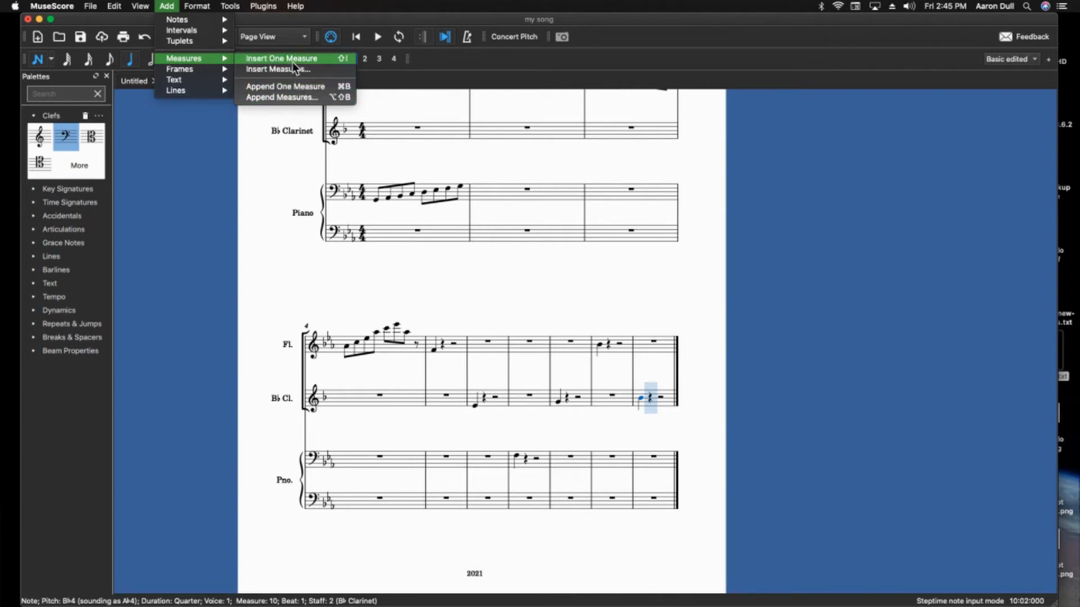
left_click(309, 99)
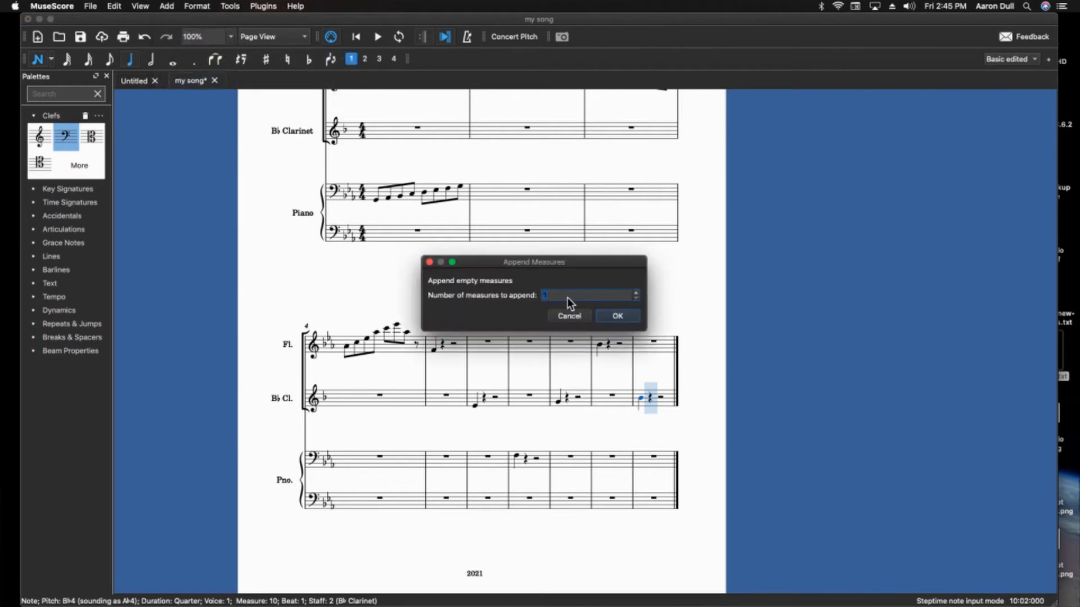
left_click(616, 318)
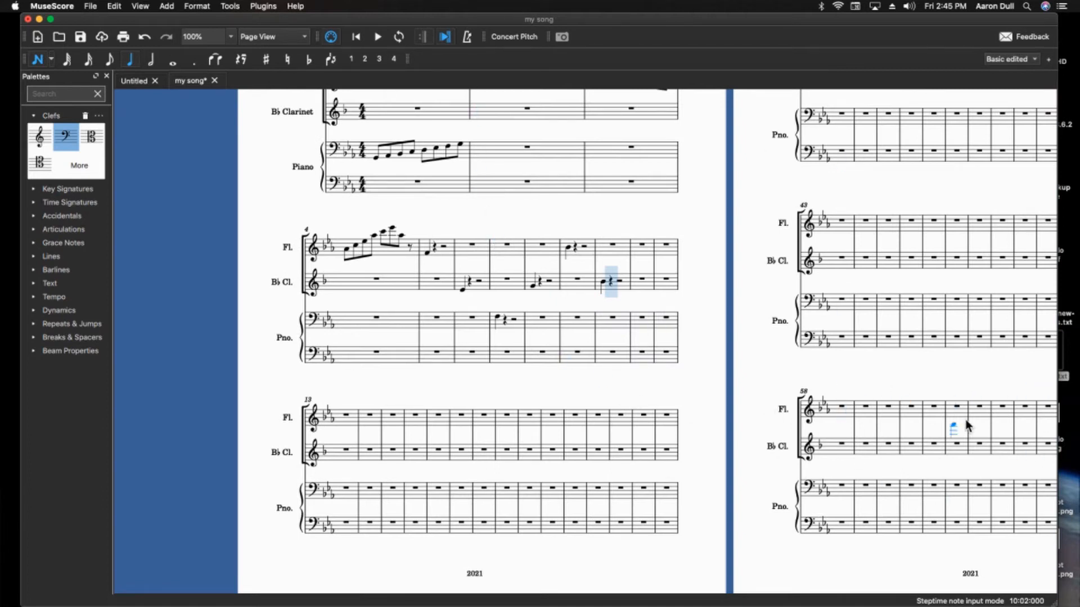
left_click(646, 327)
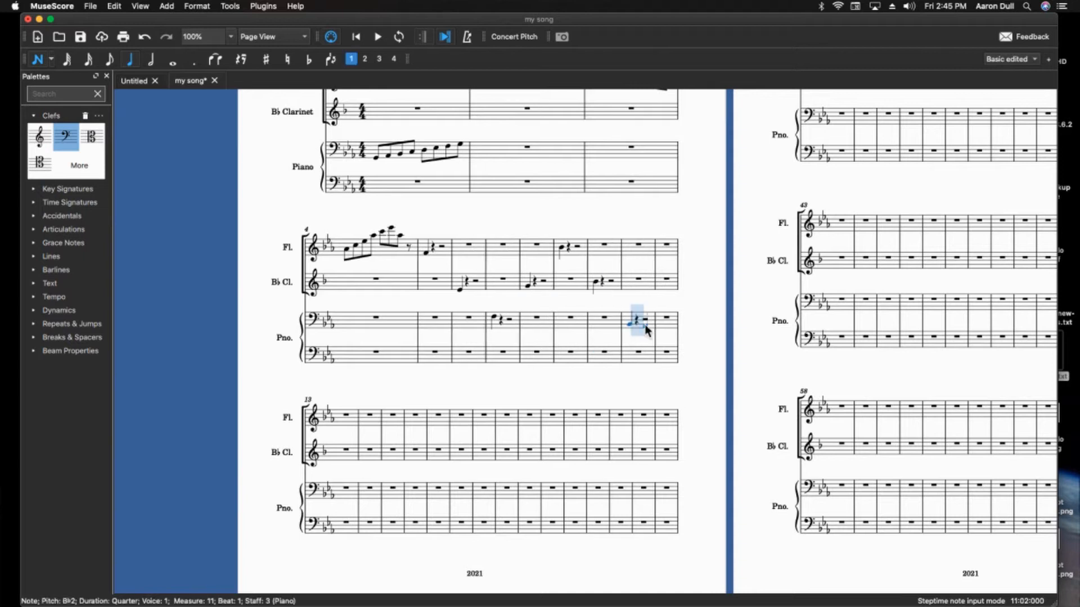
Place one quarter note each in measures 12 to 15: Piano upper staff in 12, Clarinet in 13 and 14, Flute in 15.
left_click(670, 324)
left_click(391, 450)
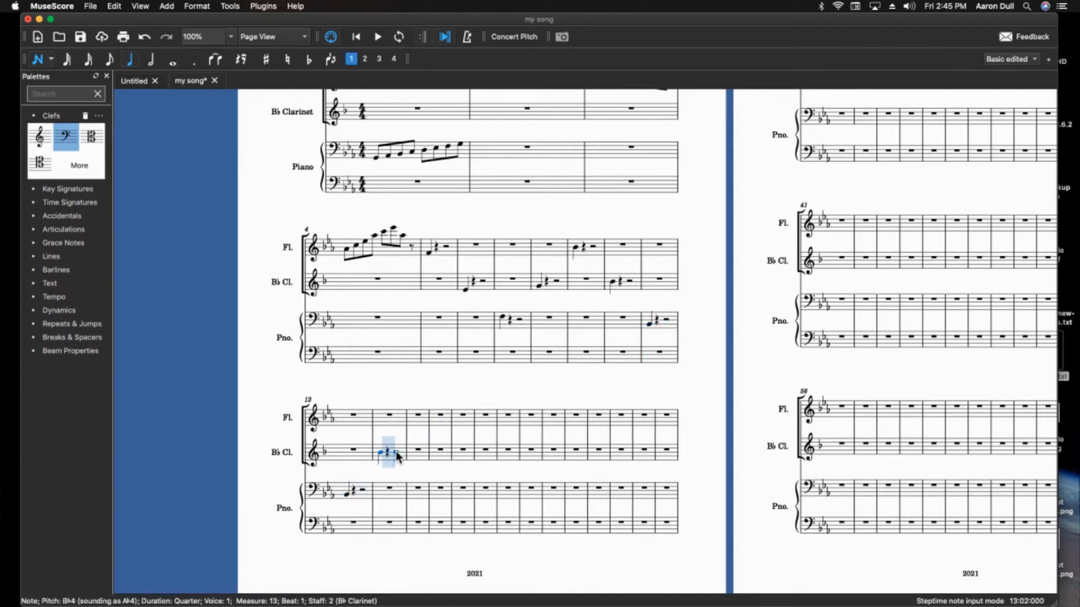
left_click(420, 454)
left_click(450, 417)
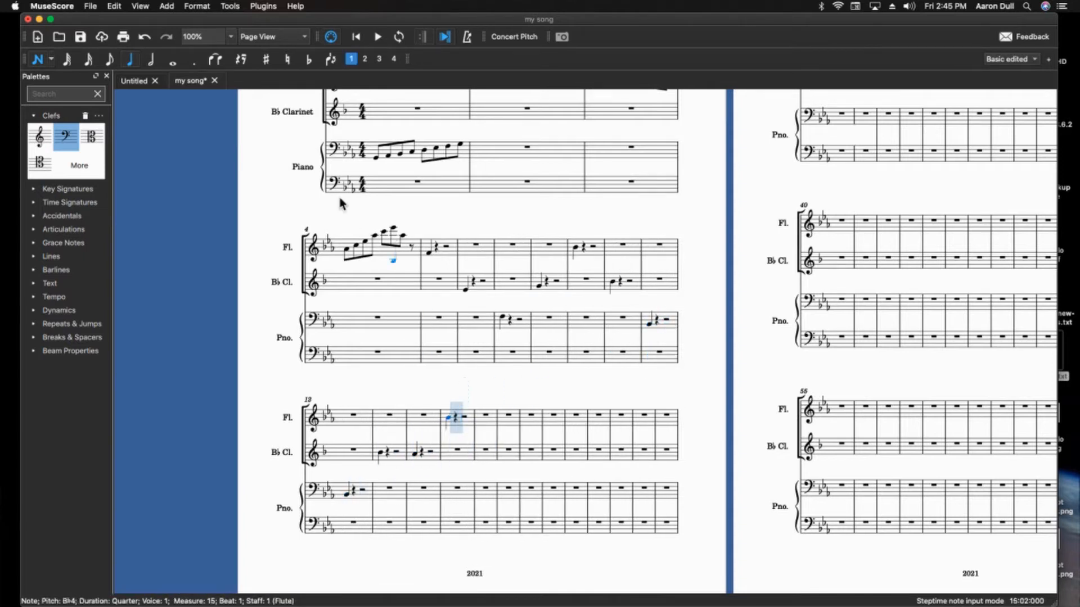
Place an eighth note A♭4 at the start of the Flute's measure 16 and leave note input.
left_click(109, 59)
left_click(482, 419)
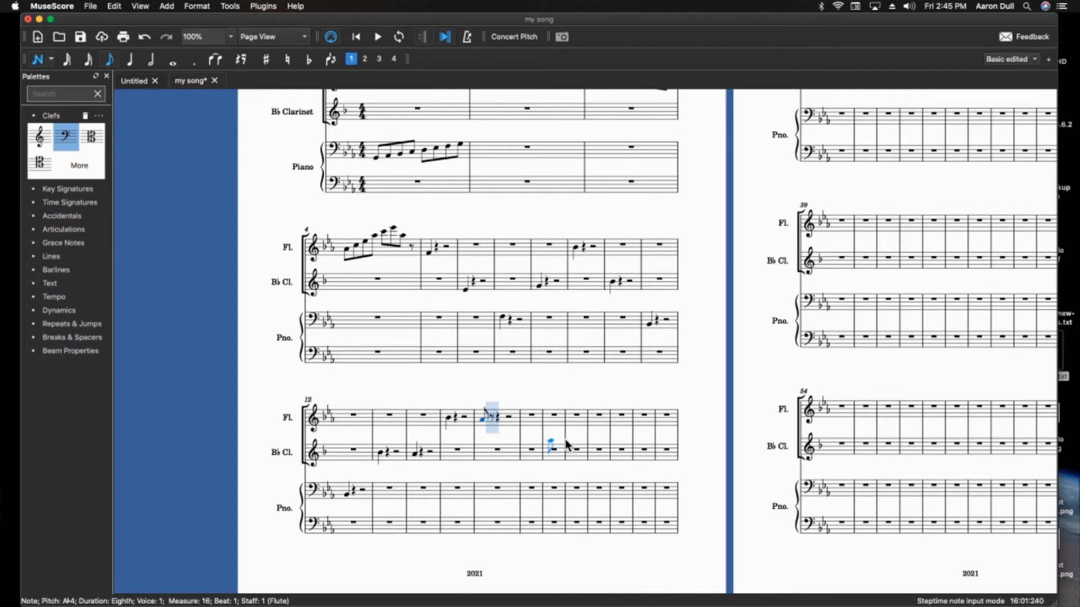
key("Escape")
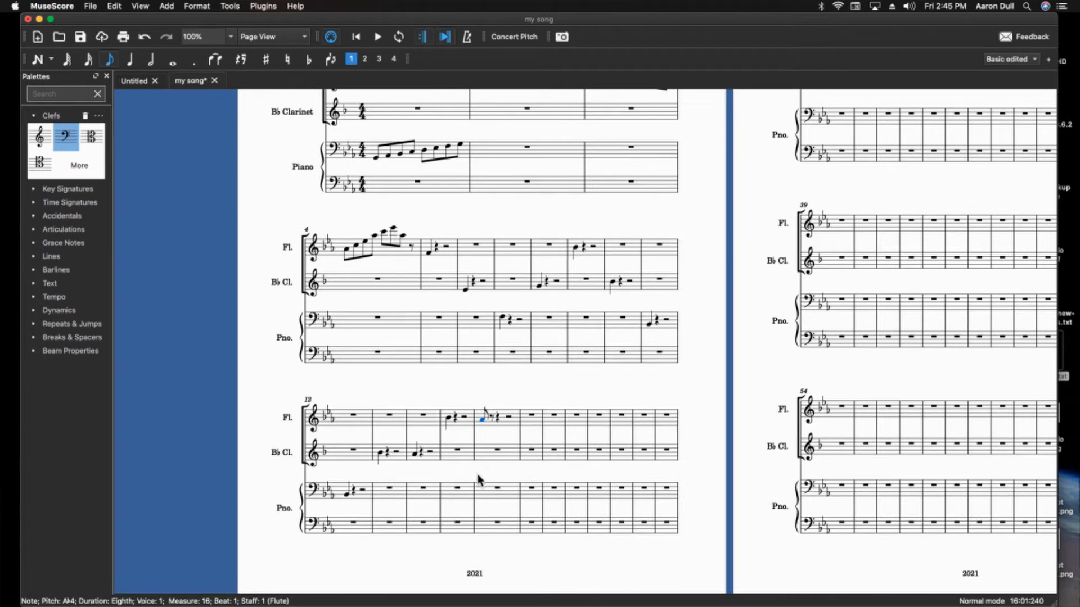
Start note input in the Clarinet's measure 16 and enter a dotted quarter note G4 on beat 1.
left_click(490, 459)
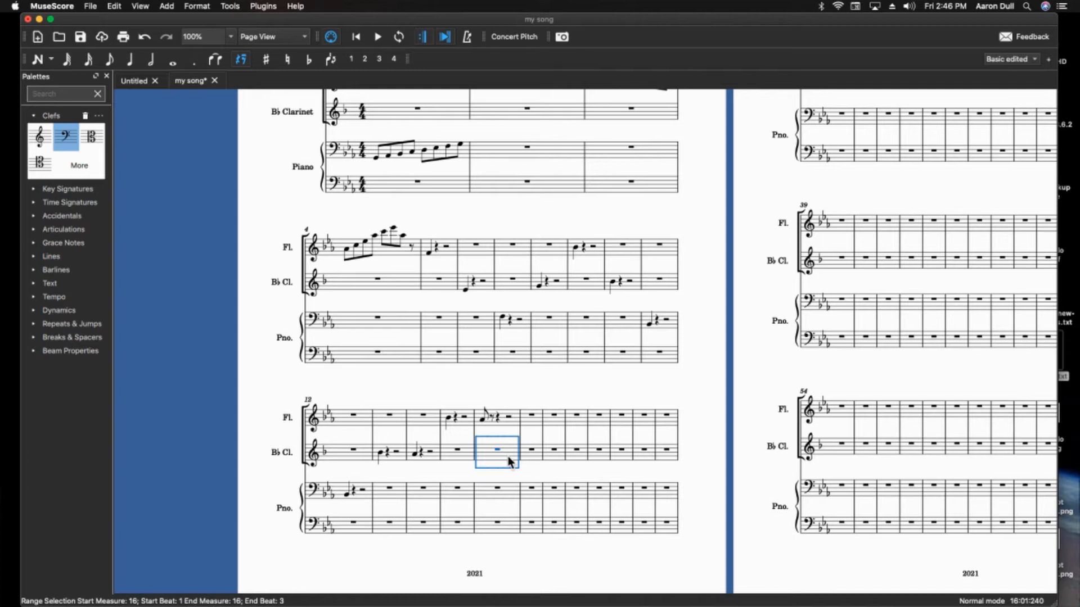
key("n")
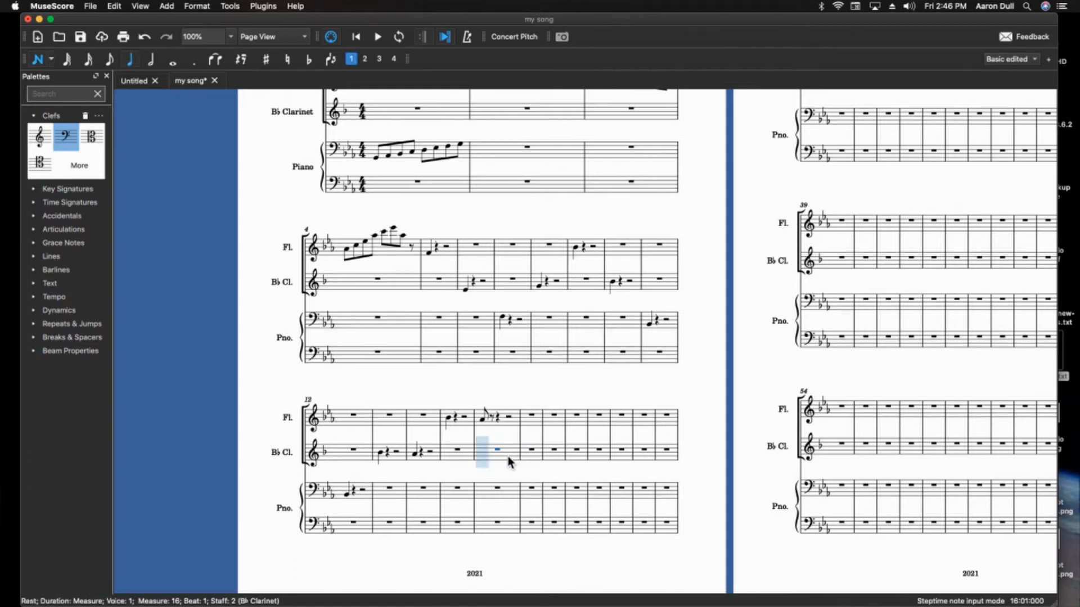
key("4")
left_click(198, 65)
key("5")
key("g")
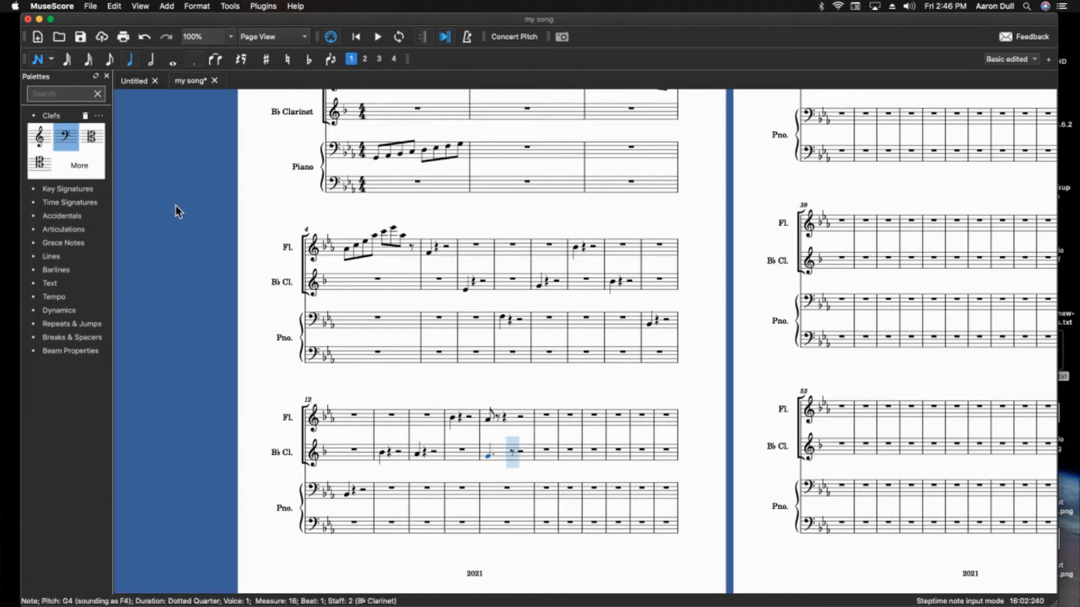
Complete the Clarinet's measure 16 with an eighth note A4, a dotted quarter G4 and an eighth A4, then leave note input.
key("4")
key("a")
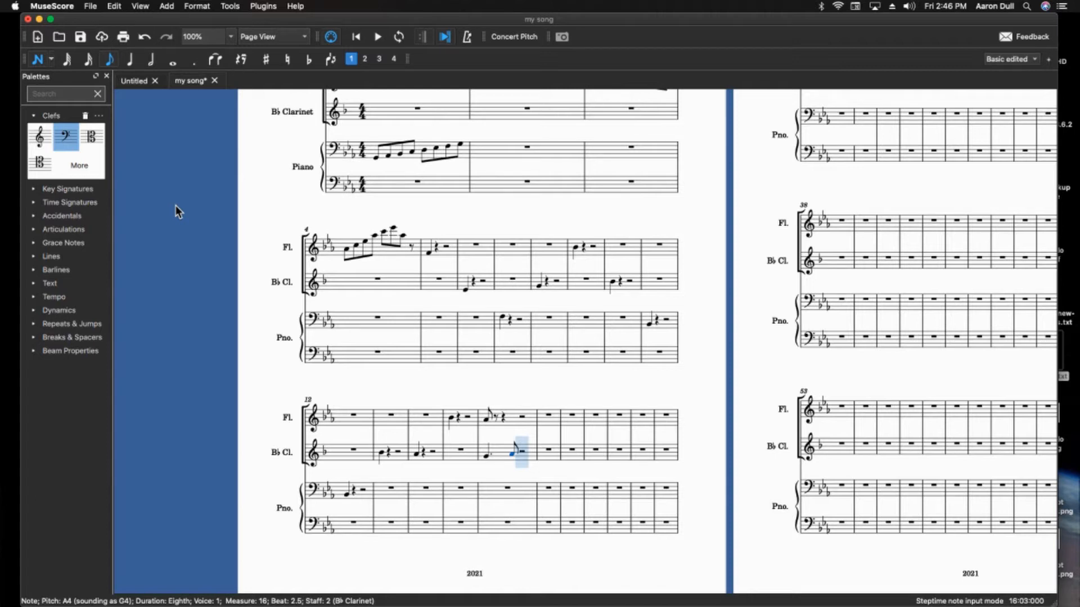
key("5")
key("g")
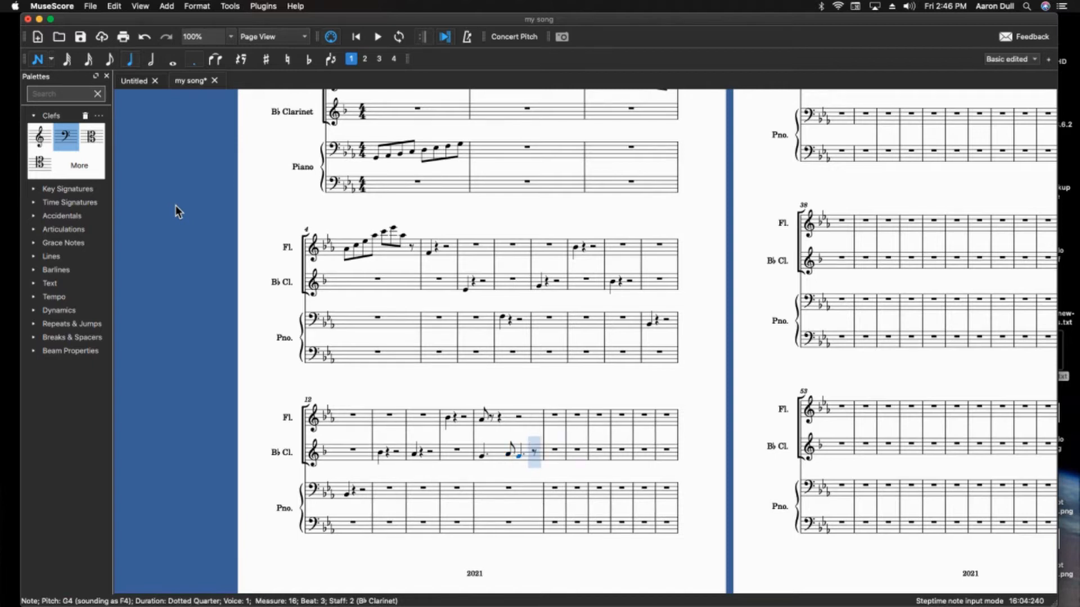
key("4")
key("a")
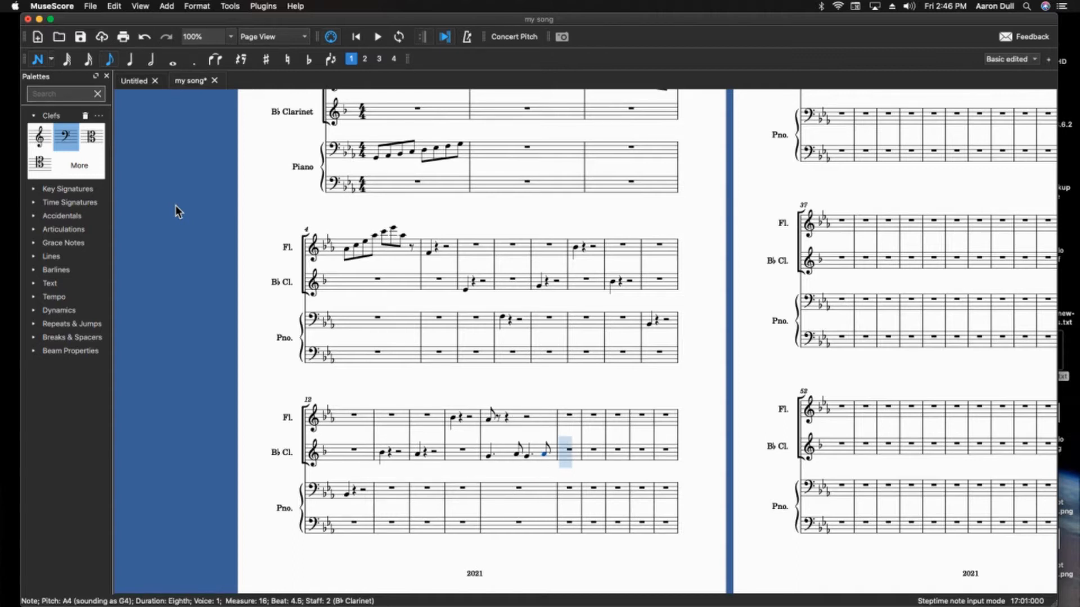
key("Escape")
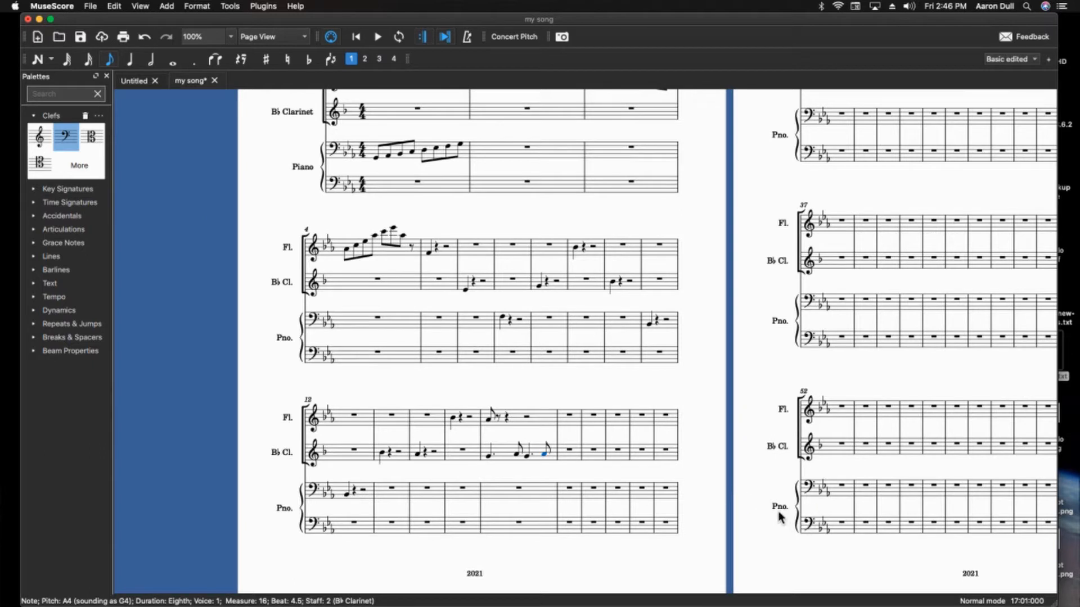
Copy the last dotted quarter and eighth note of the Clarinet's measure 16 and paste them on beats 1 and 3 of measure 17.
key("shift+Left")
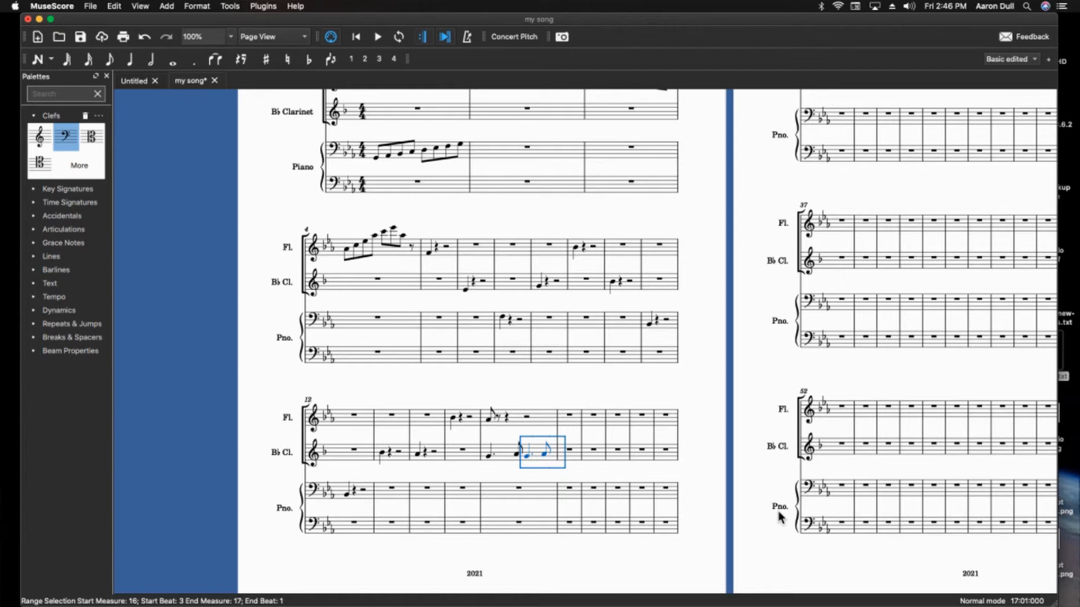
key("super+c")
key("Right")
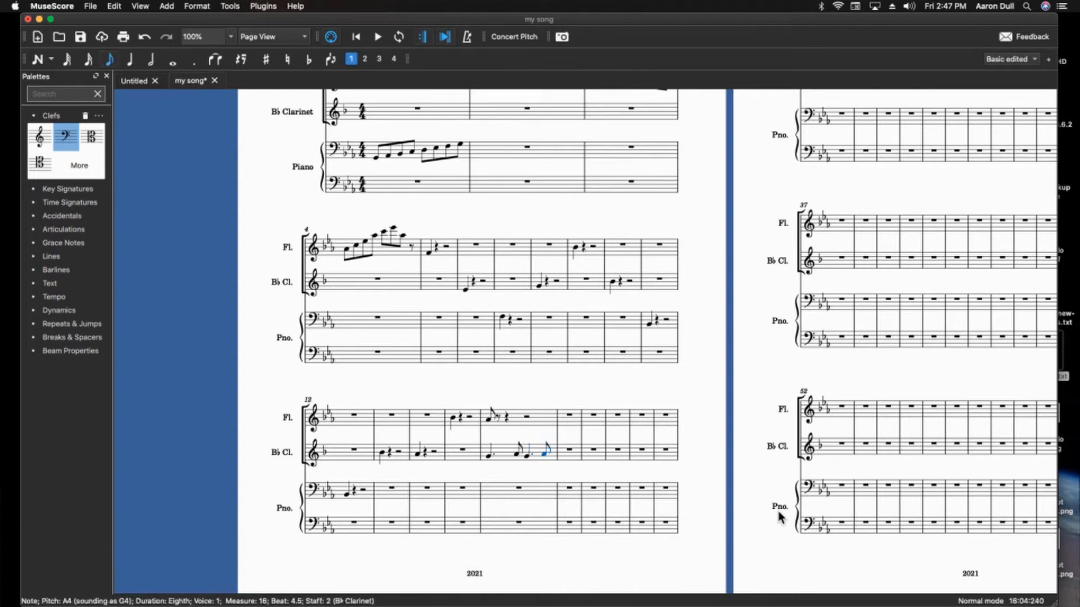
key("Right")
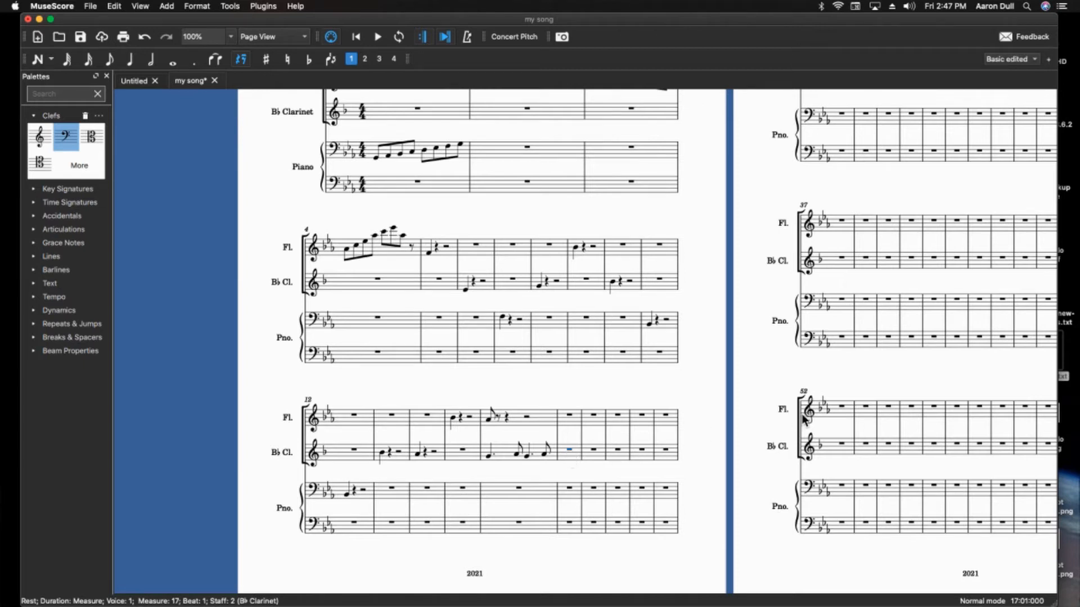
key("super+v")
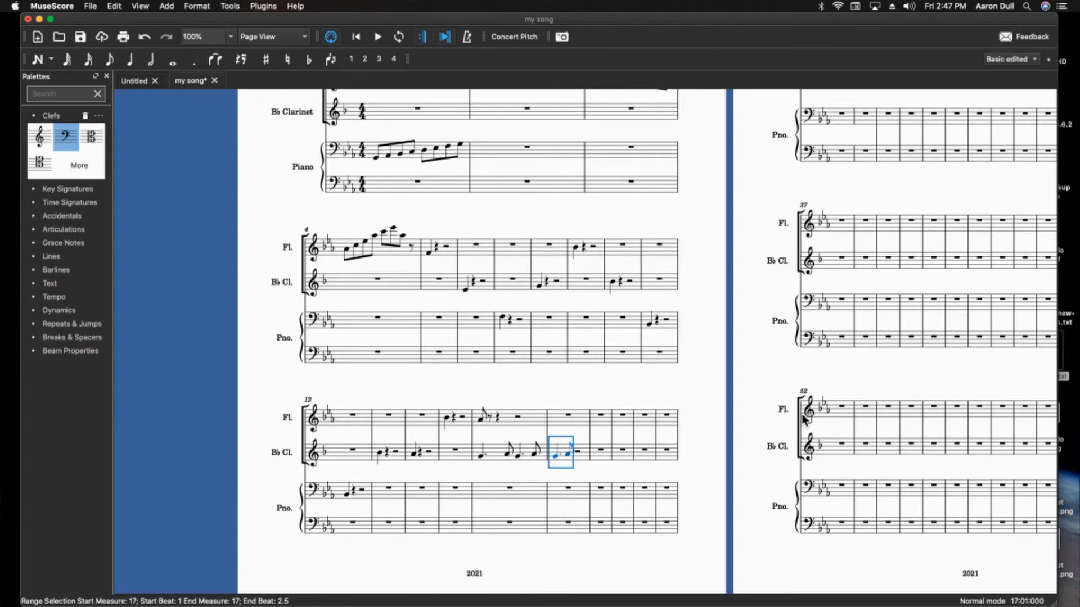
key("Right")
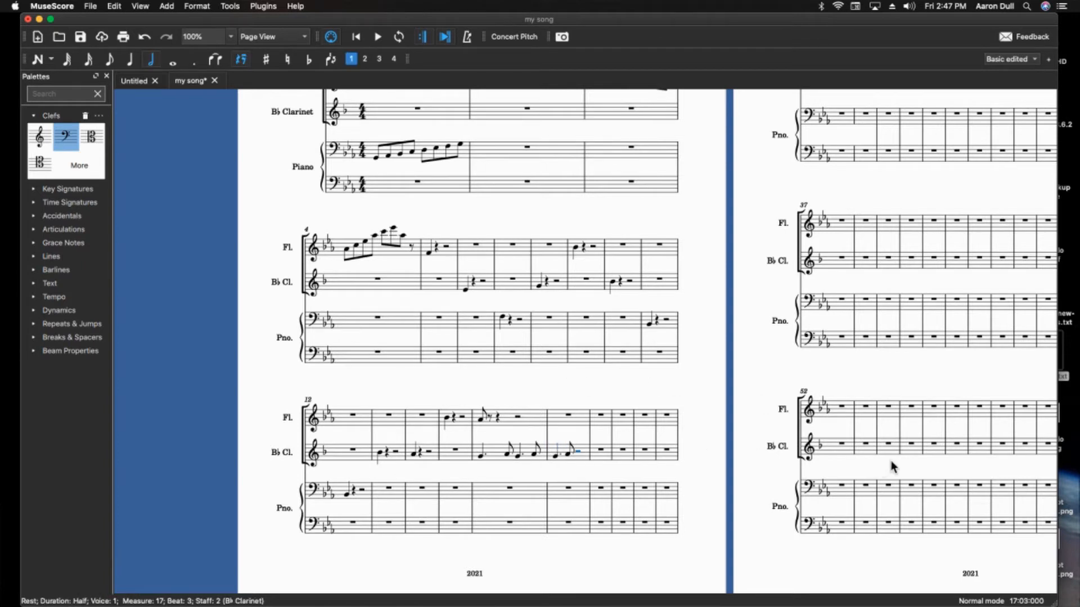
key("super+v")
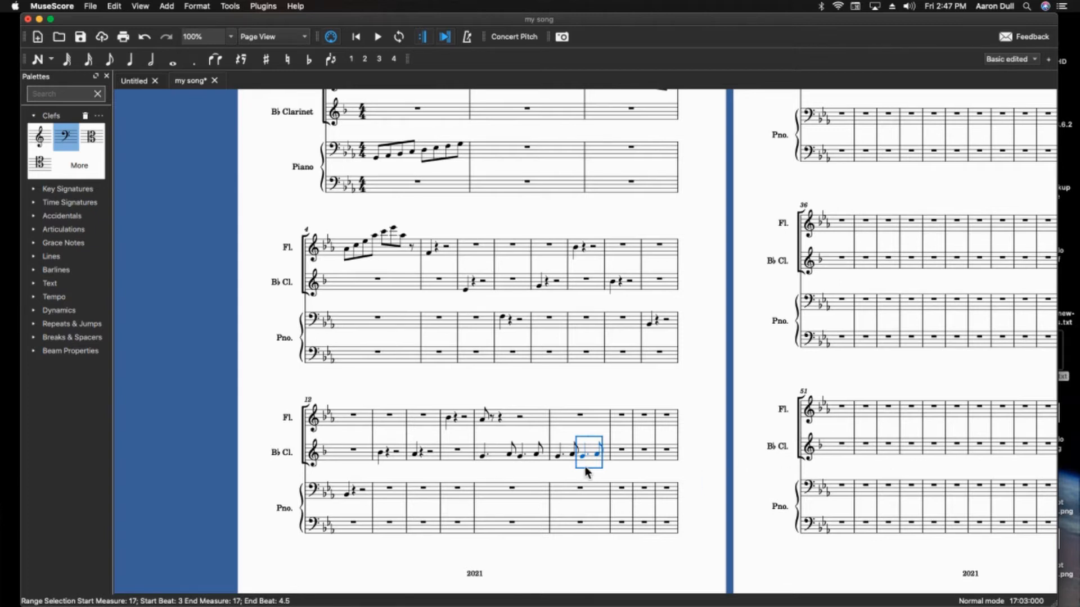
Paste the copied dotted quarter and eighth note at the start of the Flute's measure 17.
left_click(564, 423)
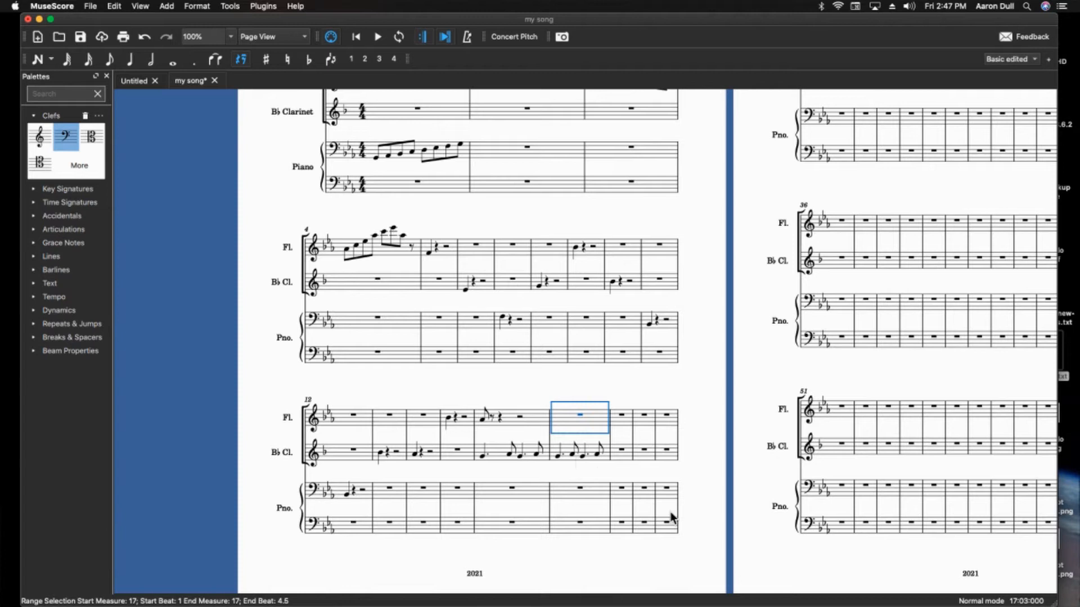
key("n")
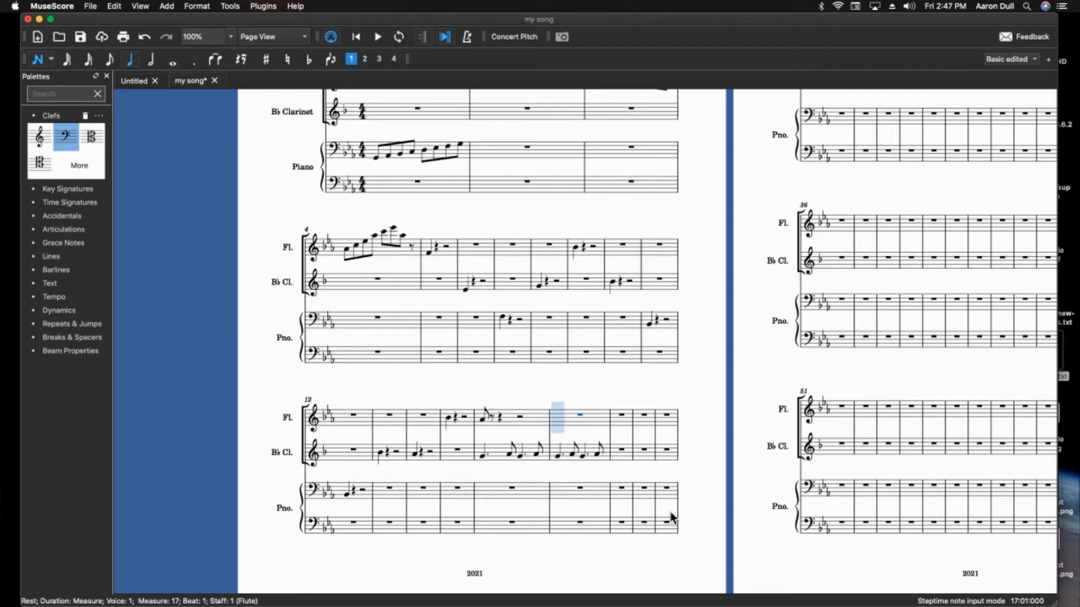
key("Escape")
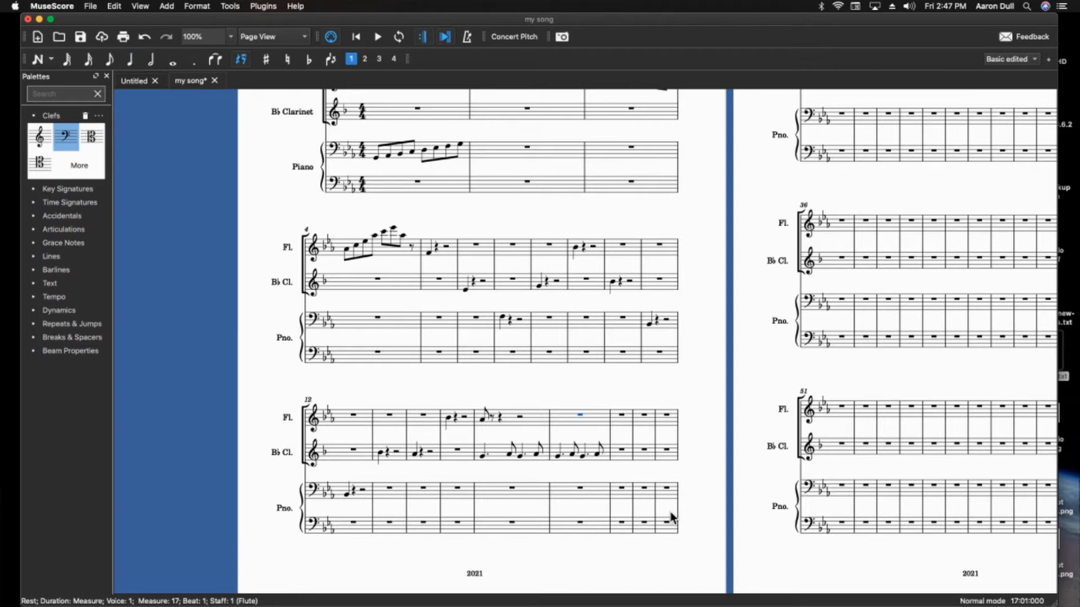
key("super+v")
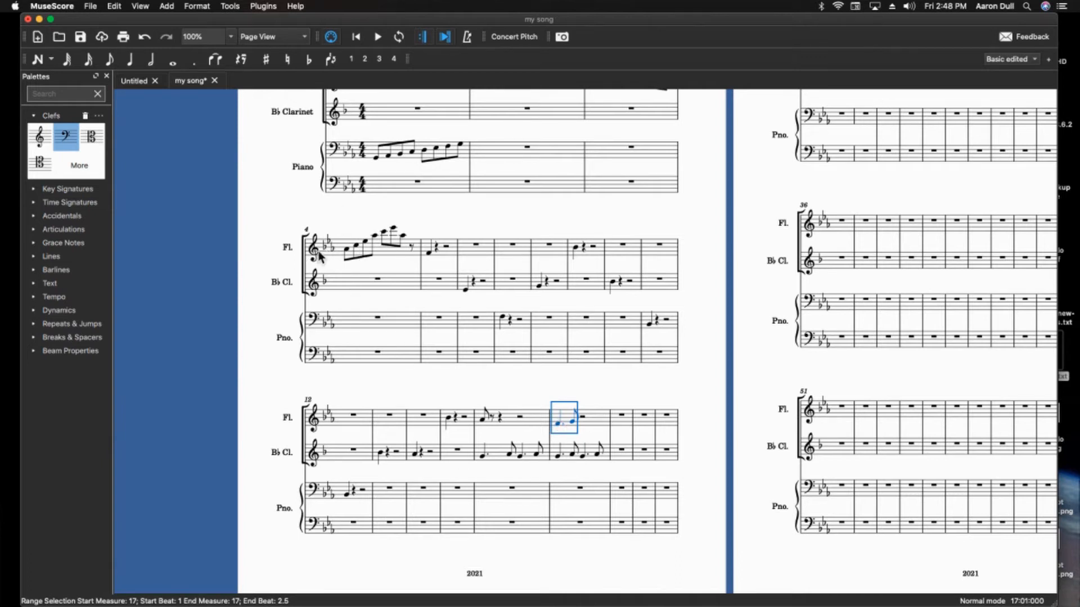
left_click(344, 290)
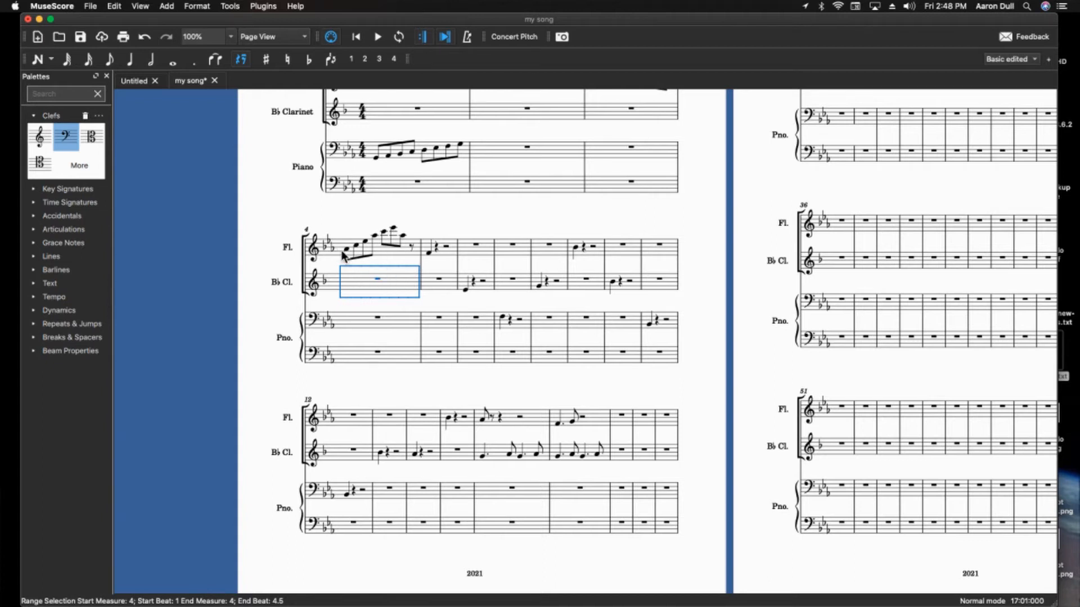
Copy the first dotted quarter and eighth note of the Clarinet's measure 17 into the same measure of the Piano's upper staff.
left_click(574, 493)
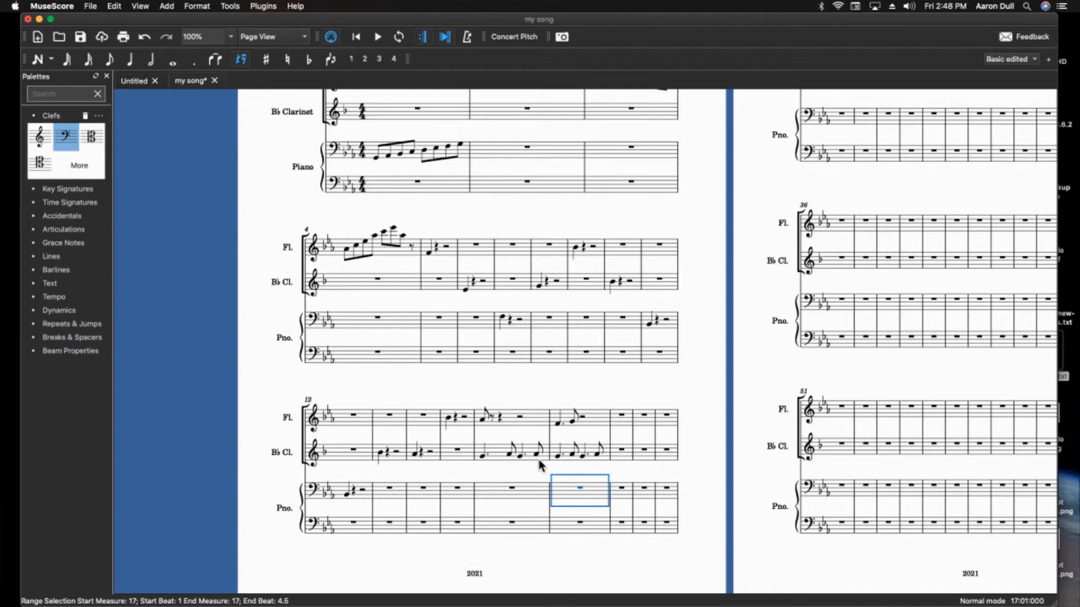
left_click(557, 456)
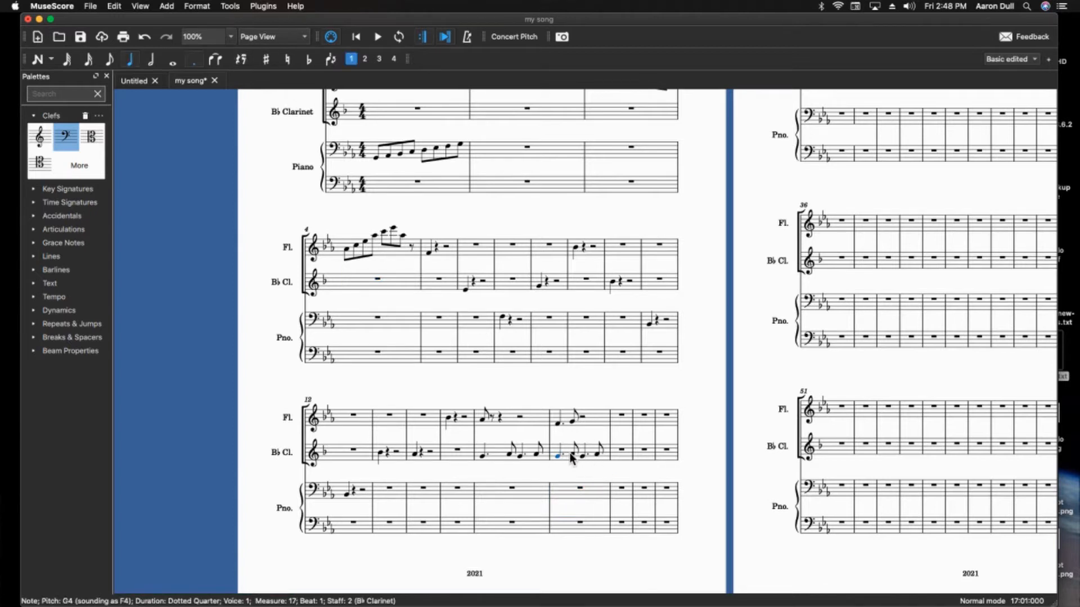
left_click(573, 456, "shift")
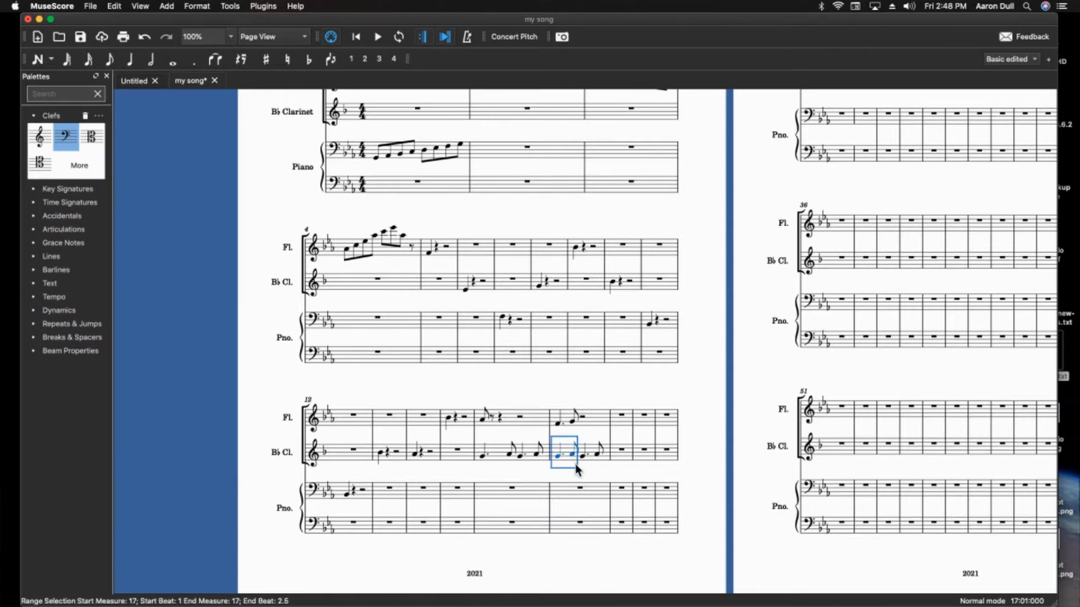
key("super+c")
left_click(561, 490)
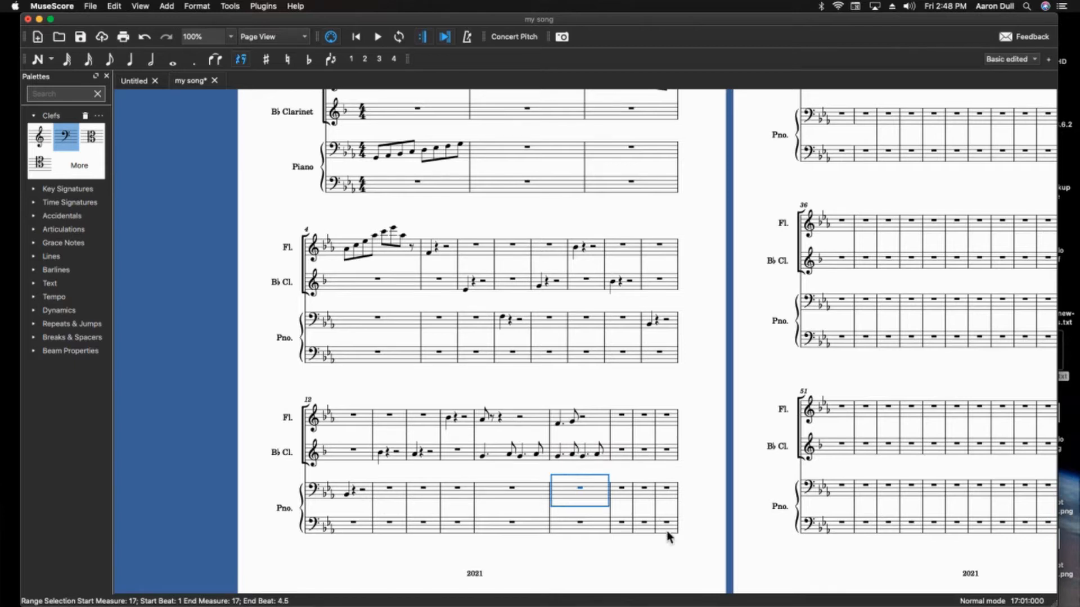
key("super+v")
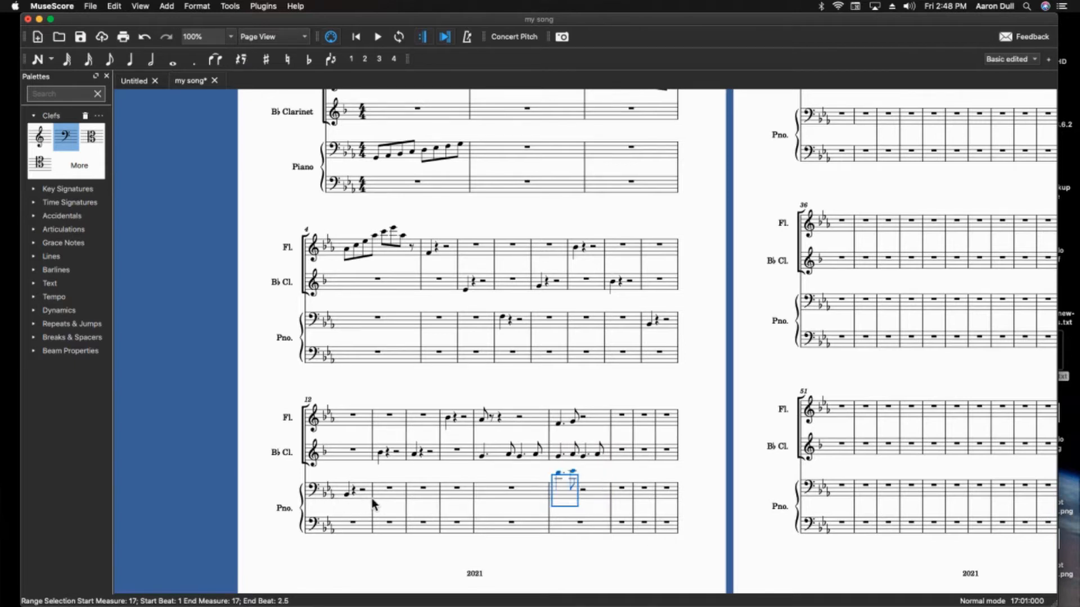
Play the score briefly from the Clarinet's first note in measure 17 and stop playback.
left_click(557, 457)
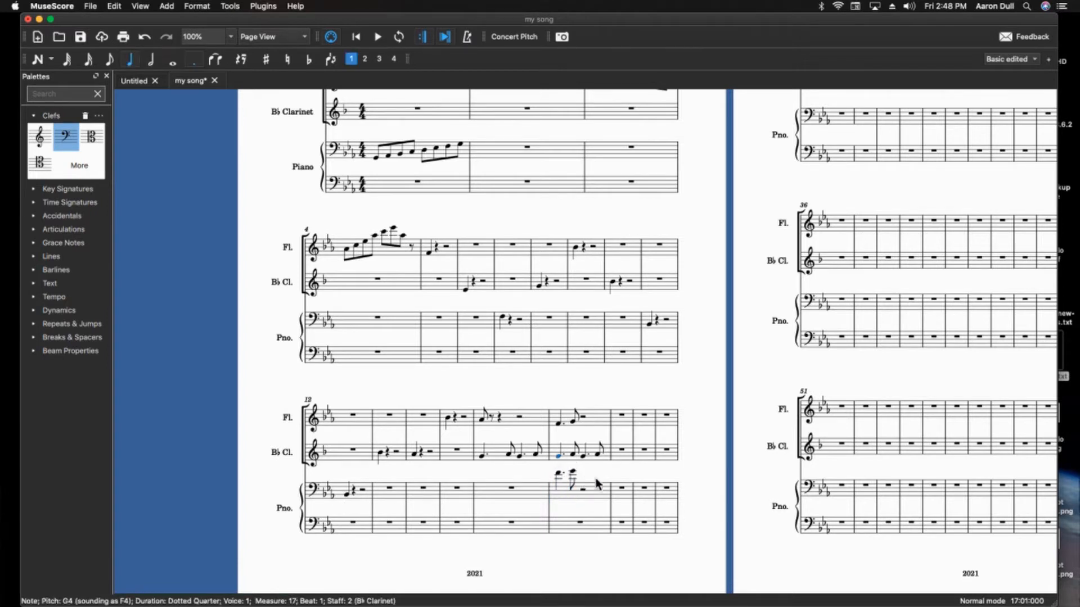
key("space")
key("space")
Paste the copied pair into the Piano's lower staff at measure 17, lowered by an octave, and play it back.
left_click(565, 526)
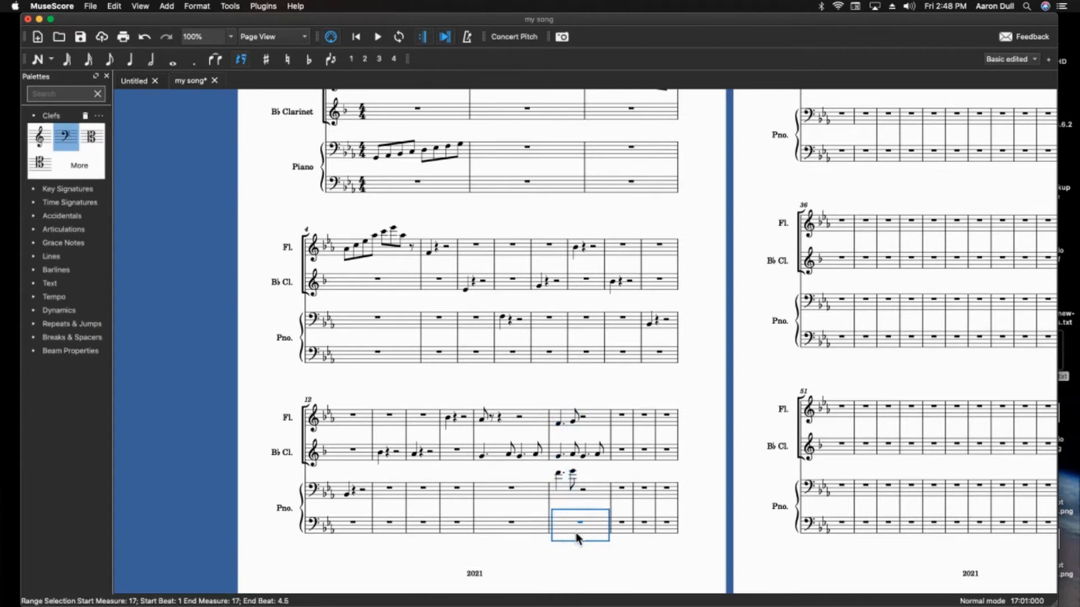
key("super+v")
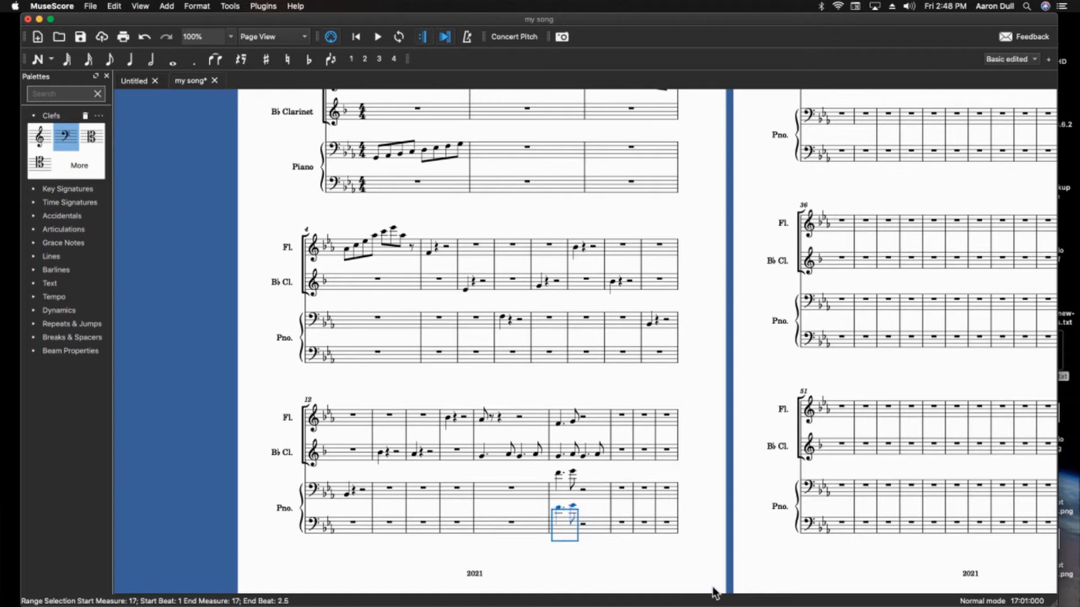
key("super+Down")
key("space")
Raise the Flute's dotted quarter and eighth note in measure 17 by an octave and play them back.
left_click(558, 424)
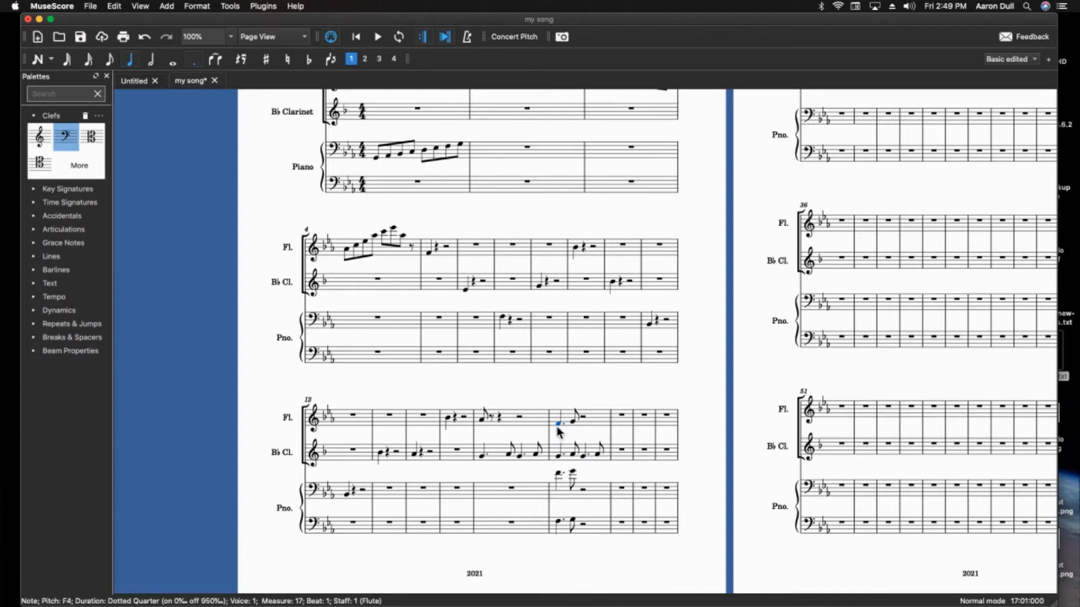
key("shift+Right")
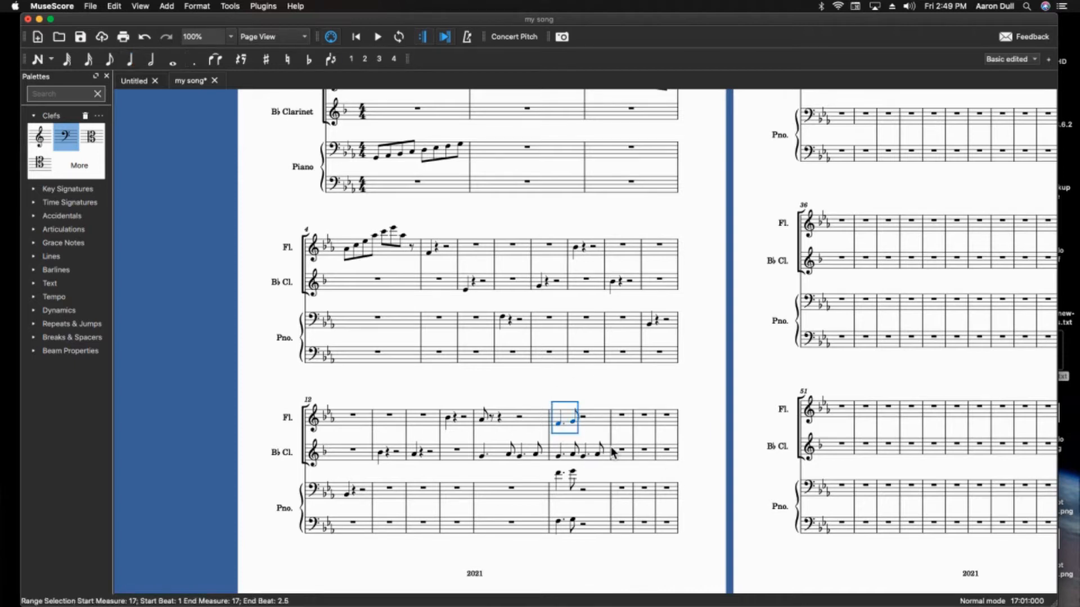
key("ctrl+Up")
key("space")
Raise the Clarinet's first two notes in measure 17 by an octave, then select the Flute's first note in that measure.
left_click(558, 457)
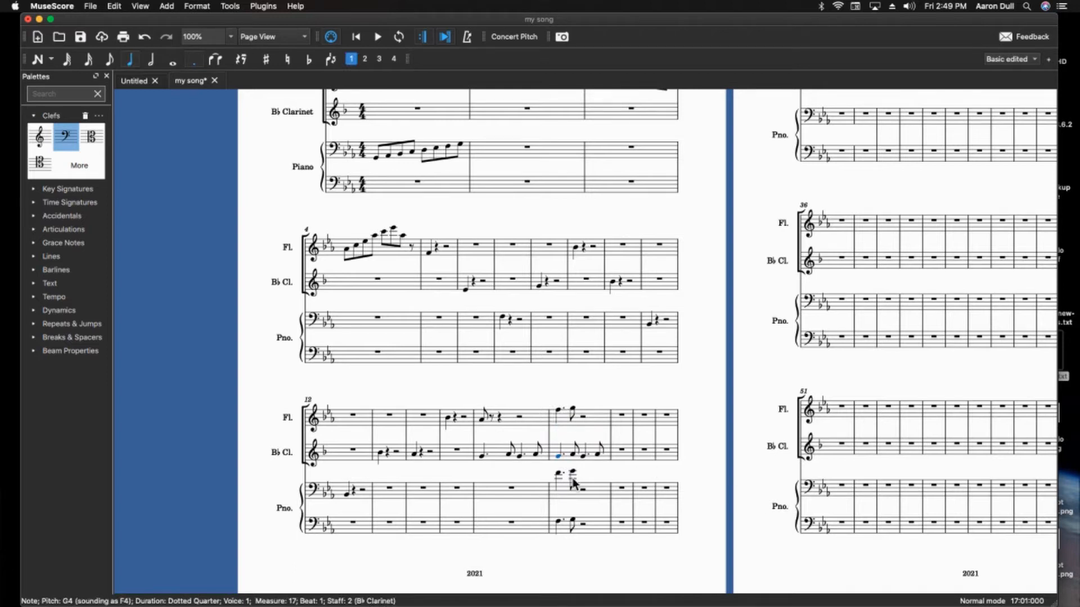
key("shift+Right")
key("super+Up")
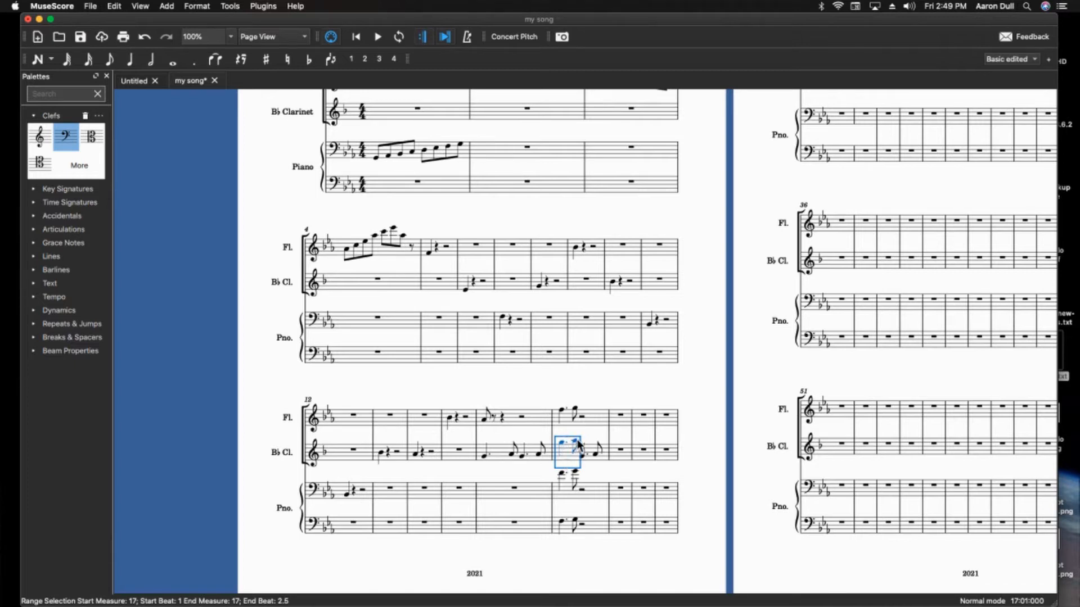
left_click(560, 410)
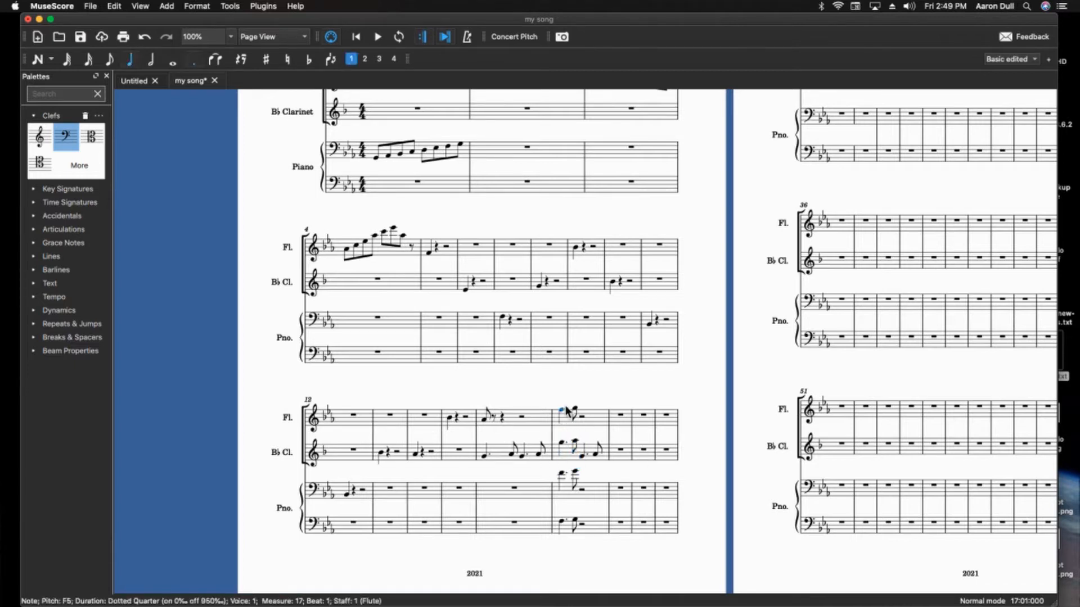
Raise the Flute's dotted quarter and eighth note in measure 17 by another octave.
key("shift+Right")
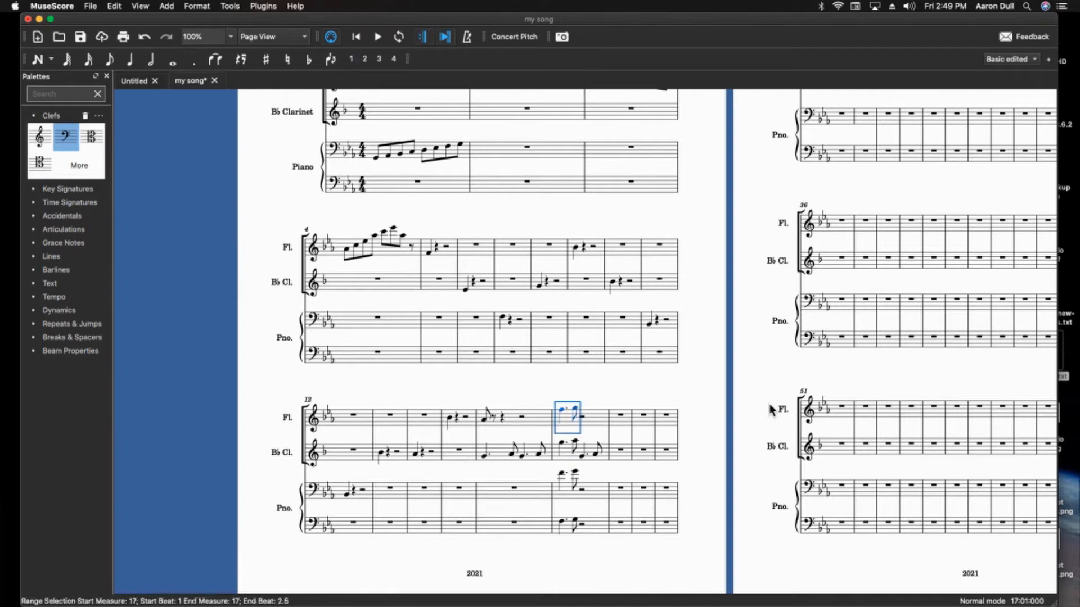
key("super+Up")
Add a treble clef before the Piano upper staff's first note in measure 17 and play the passage back.
left_click(562, 475)
key("space")
key("space")
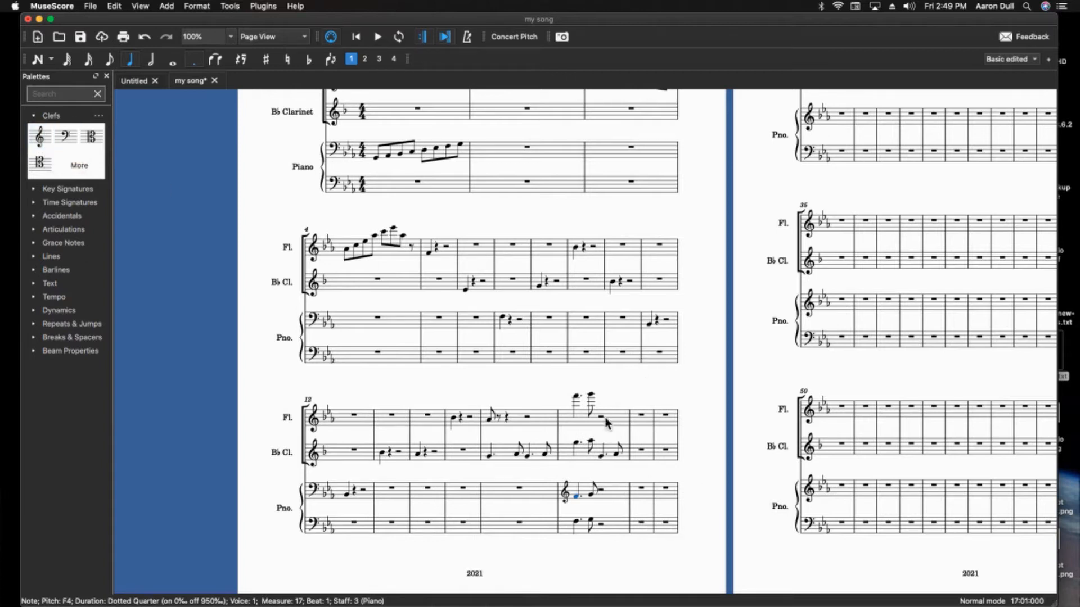
Search the palettes for 8va and apply the 8va line starting at the Flute's first note in measure 17.
left_click(576, 396)
left_click(69, 94)
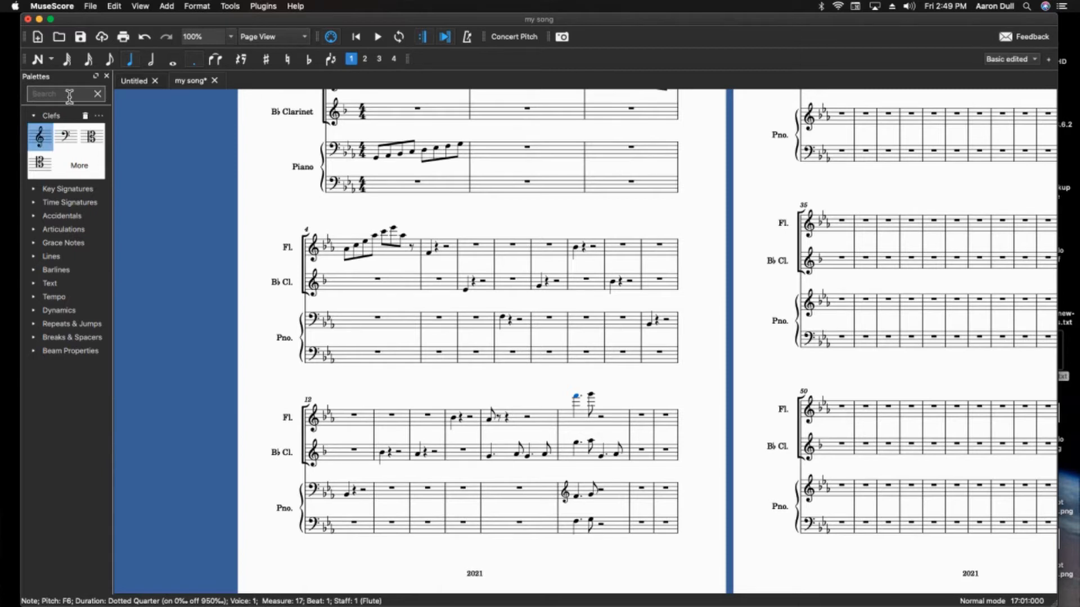
type("8va")
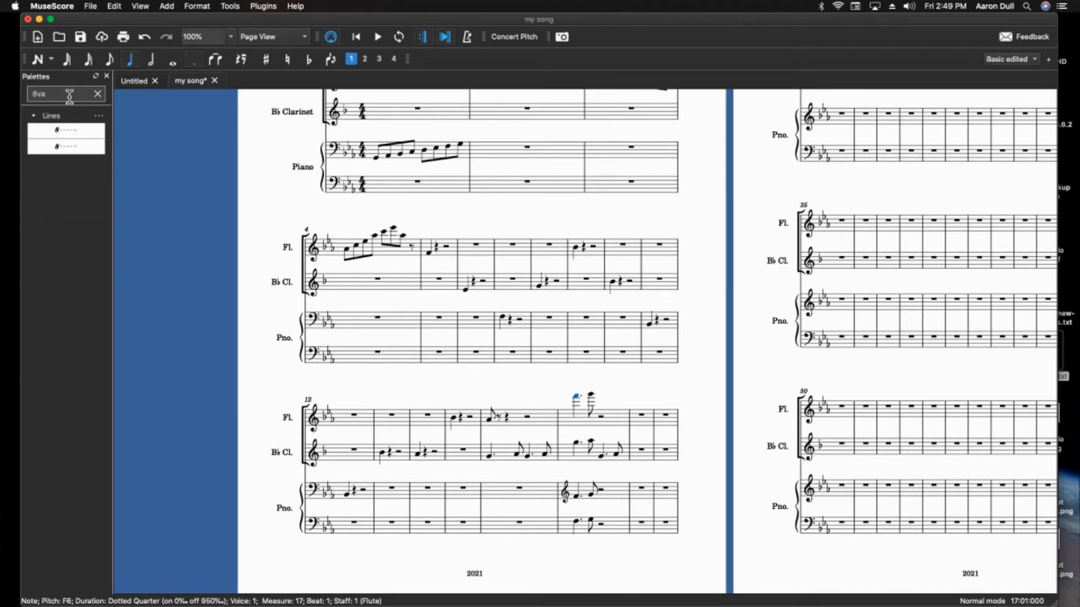
left_click(69, 132)
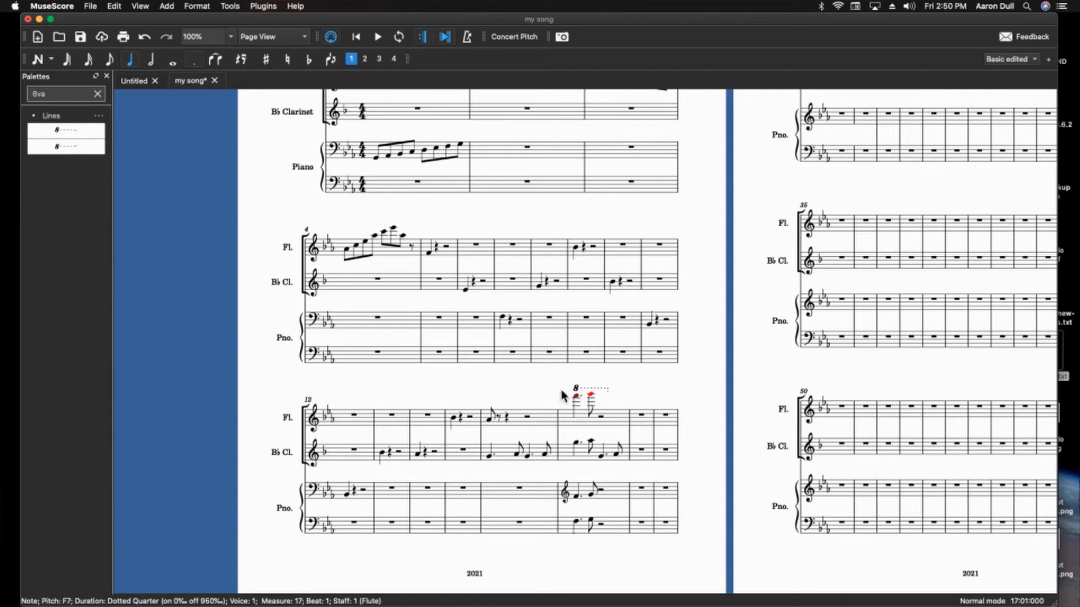
left_click(536, 379)
left_click(590, 394)
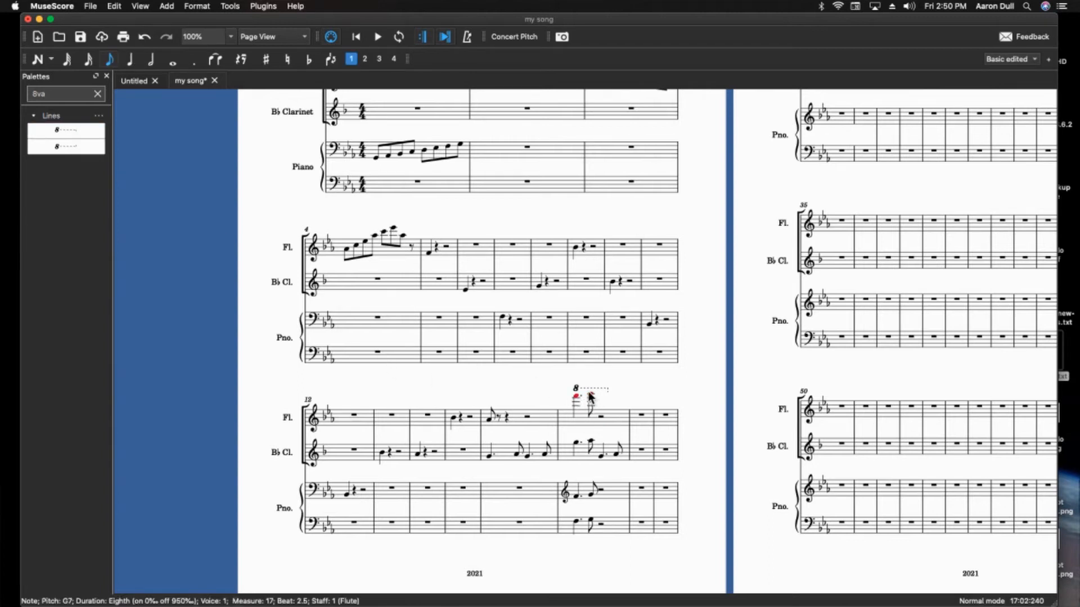
left_click(576, 397, "super")
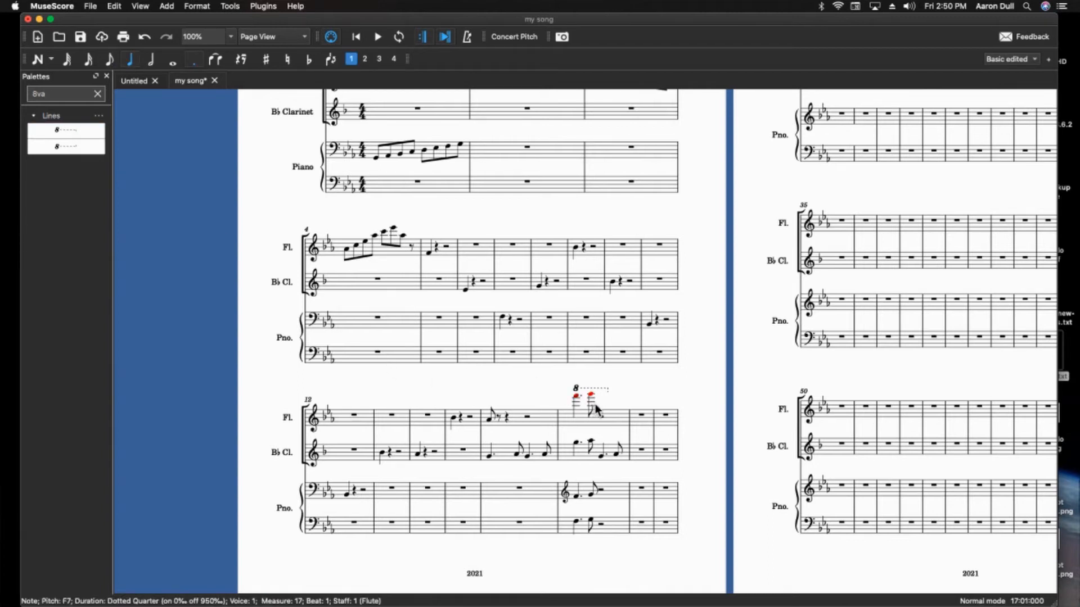
left_click(610, 392)
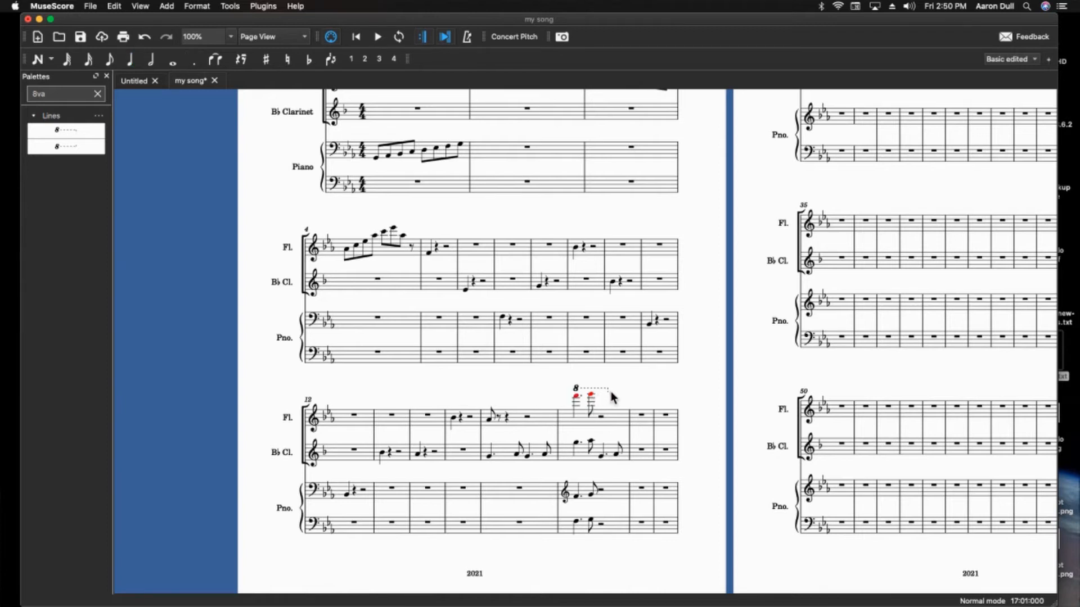
left_click(576, 397, "super")
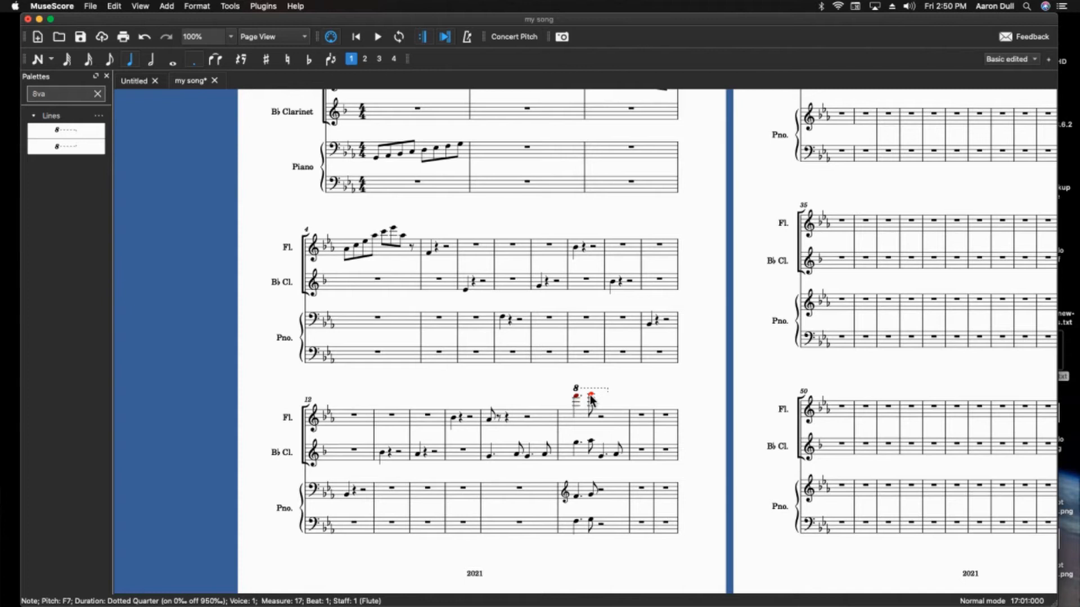
left_click(591, 395)
left_click(576, 397)
left_click(590, 396)
left_click(577, 397)
left_click(566, 398)
left_click(577, 397)
left_click(596, 399, "shift")
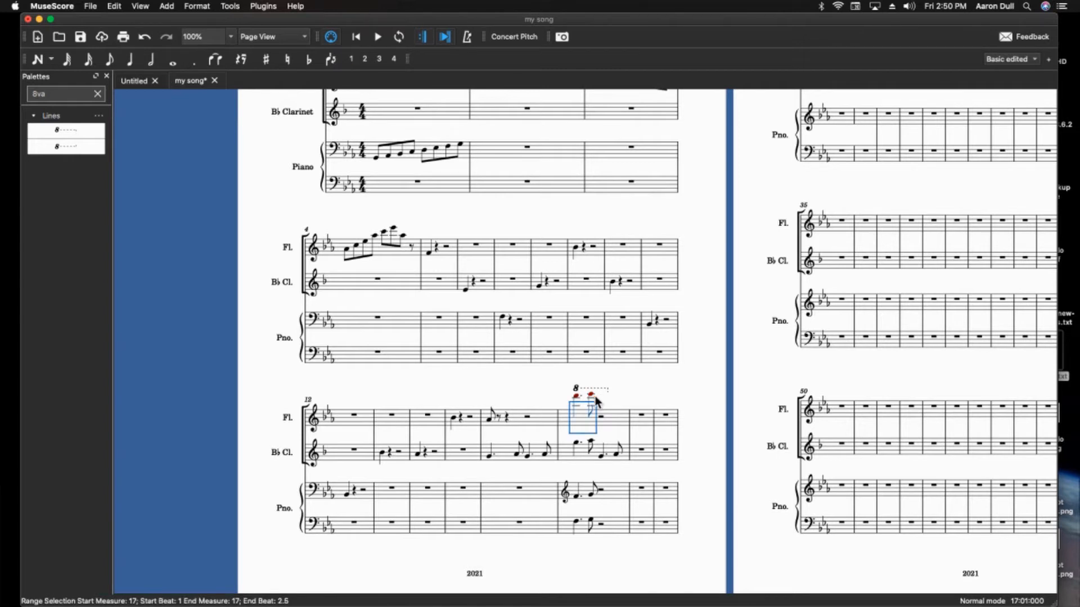
Lower the Flute's two notes under the 8va line in measure 17 by an octave and play them back.
left_click(576, 397)
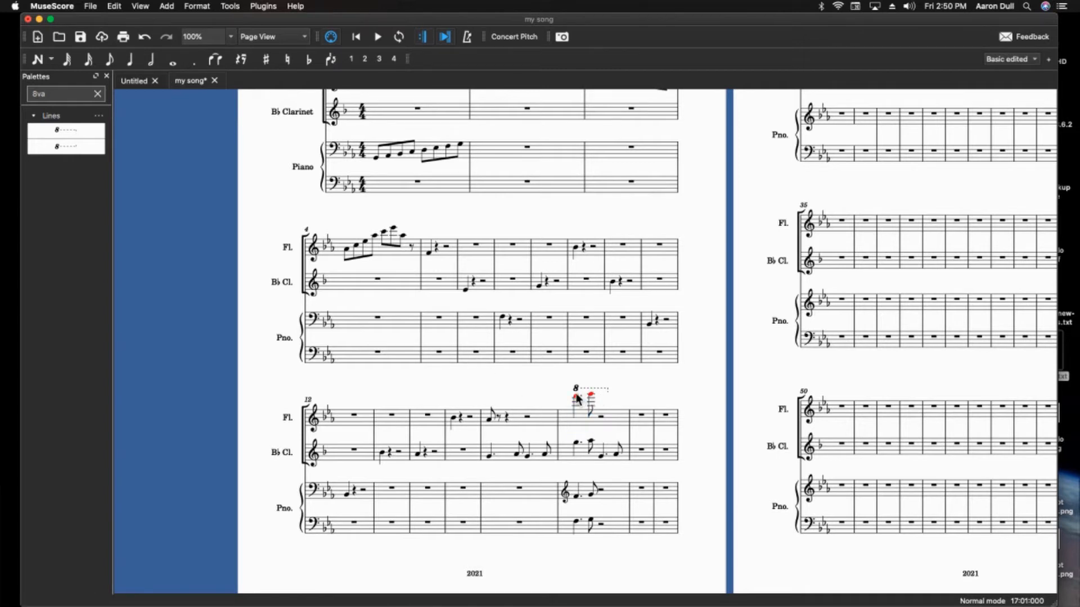
left_click(595, 399, "shift")
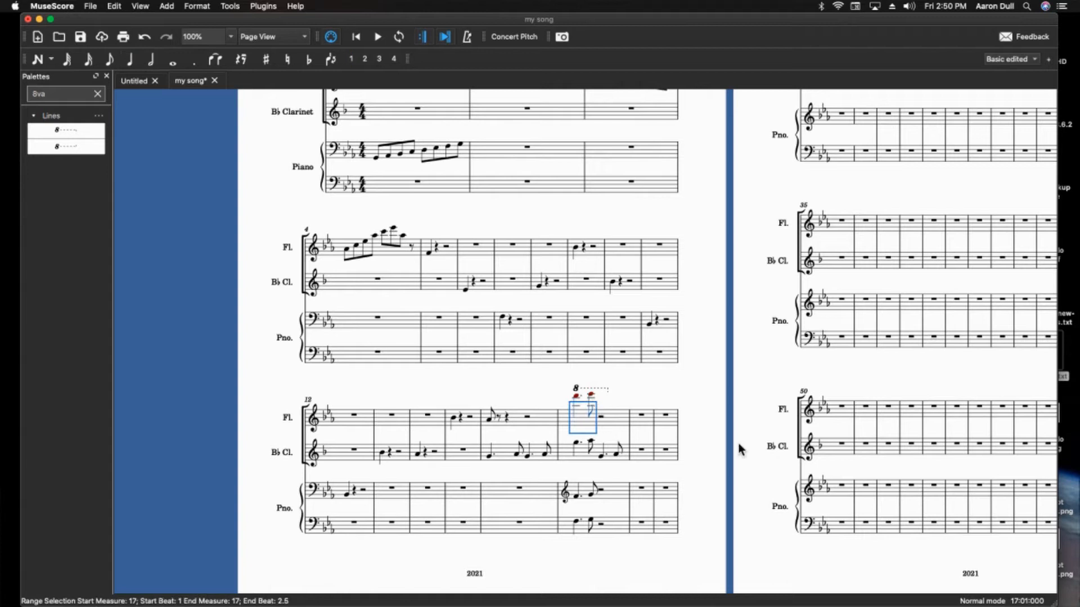
key("ctrl+Down")
left_click(550, 383)
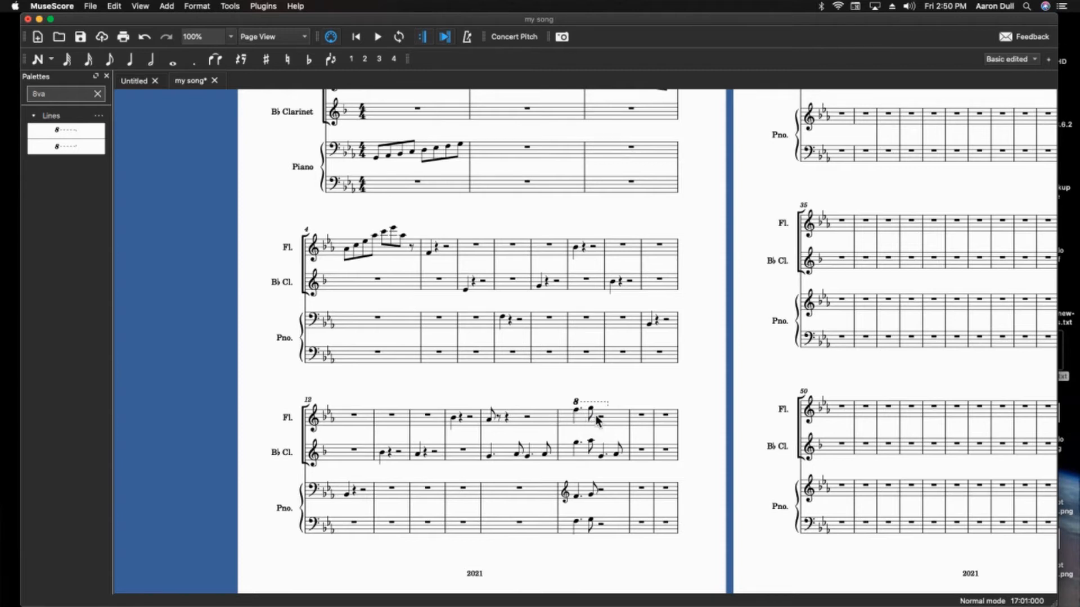
left_click(576, 413)
key("space")
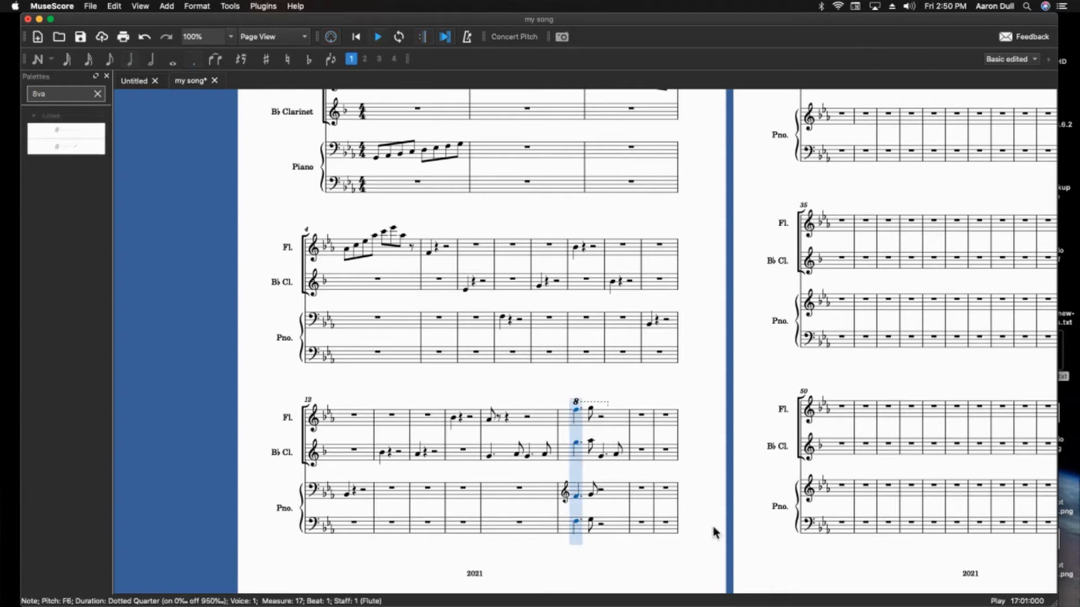
key("space")
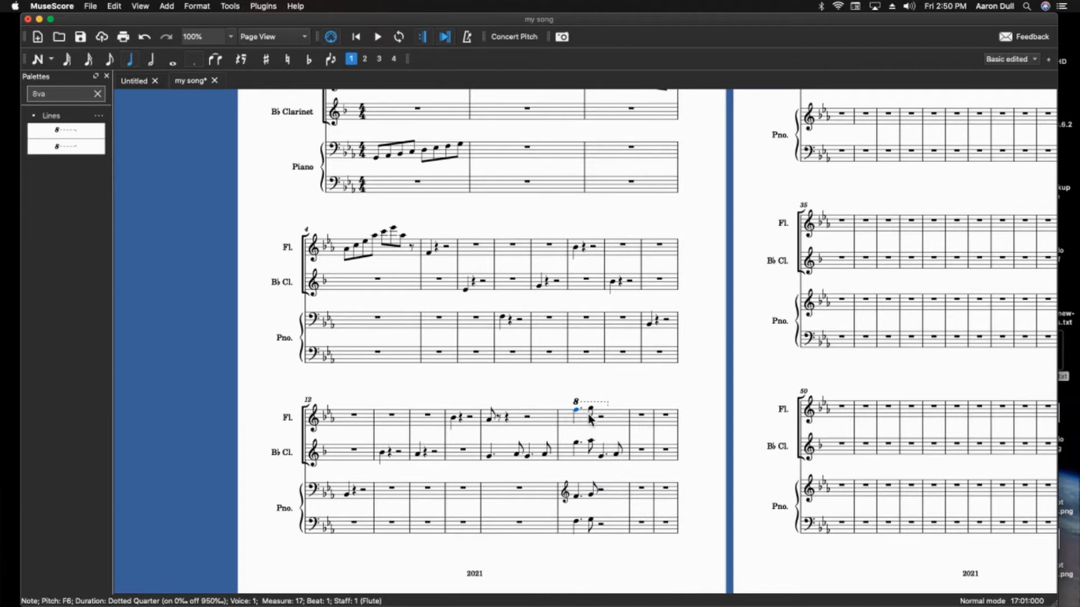
Clear and close the palette search, and collapse the Clefs palette.
left_click(97, 94)
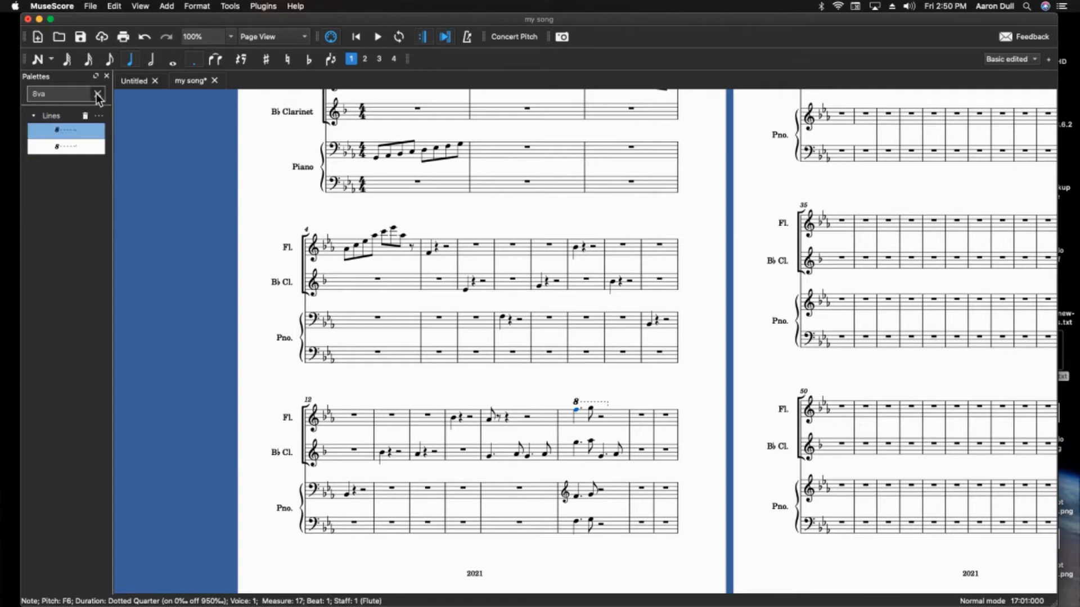
left_click(97, 94)
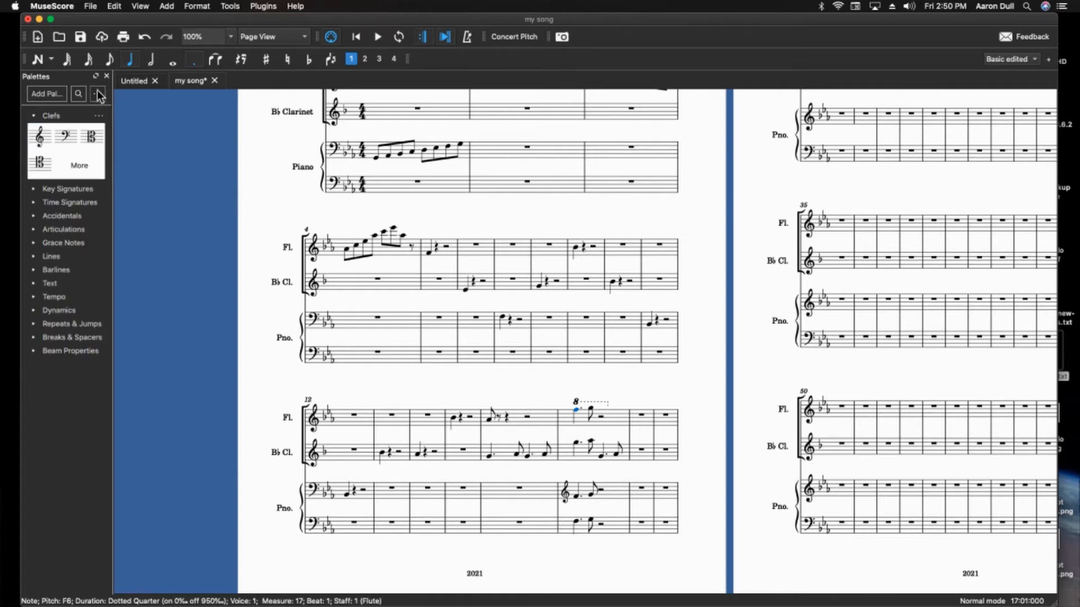
left_click(33, 116)
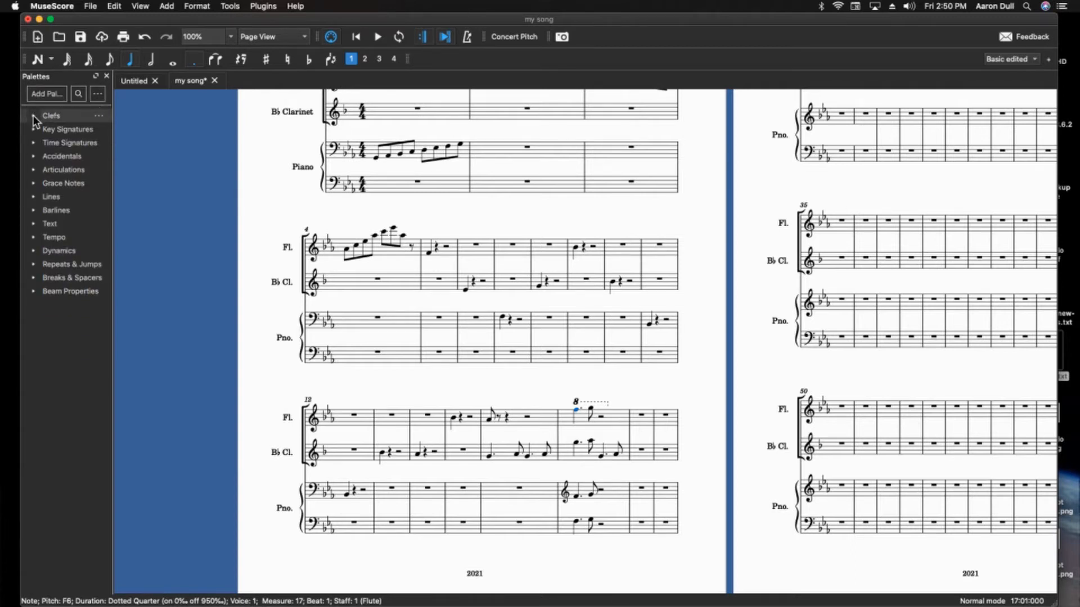
Search the palettes for 8va again, then shorten the search to 8.
left_click(78, 99)
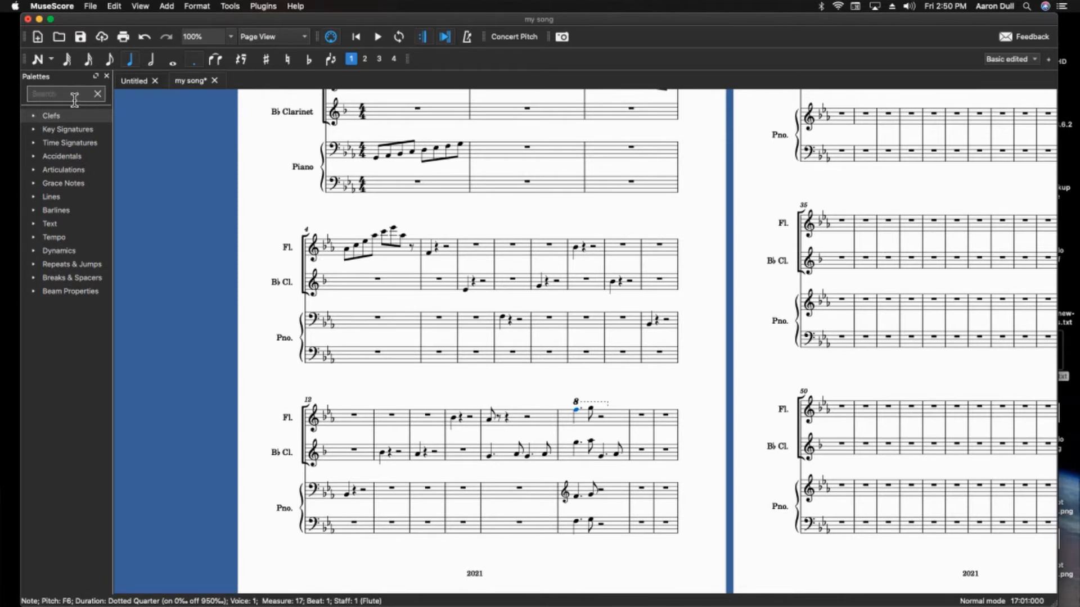
type("8")
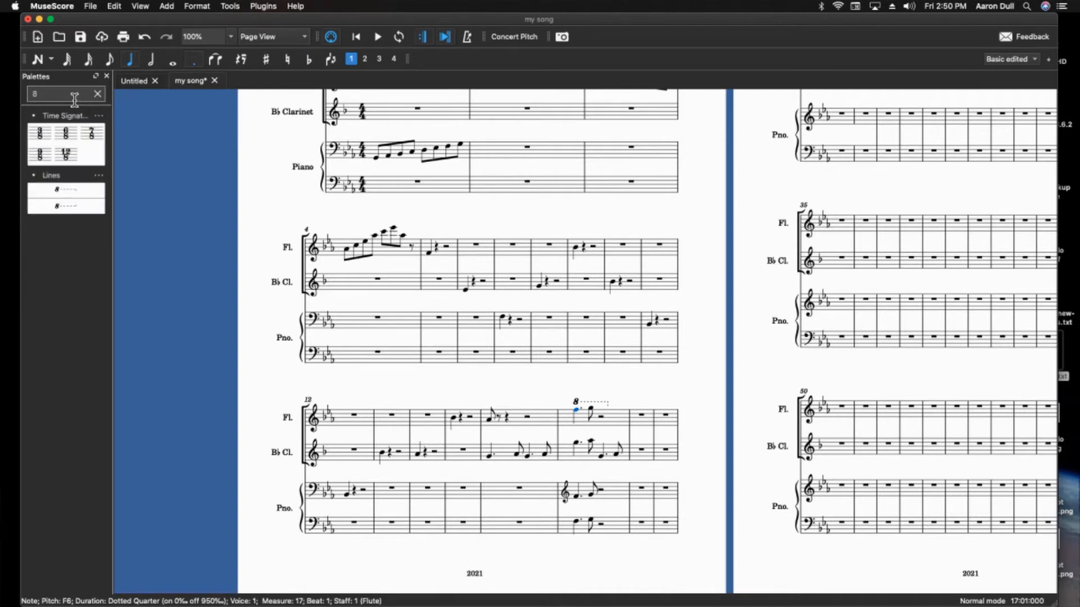
type("va")
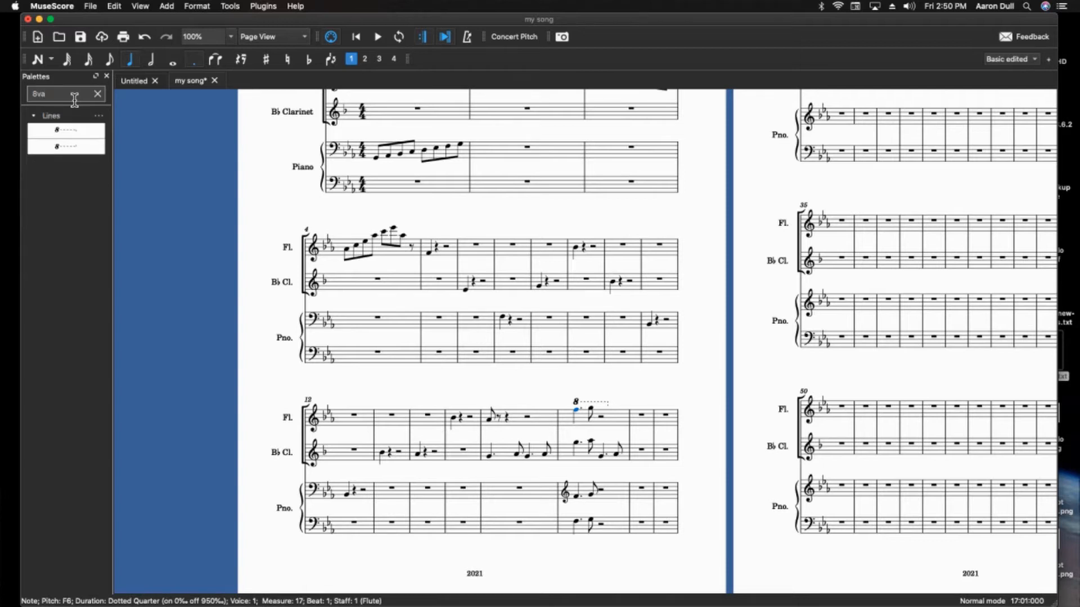
key("BackSpace")
key("BackSpace")
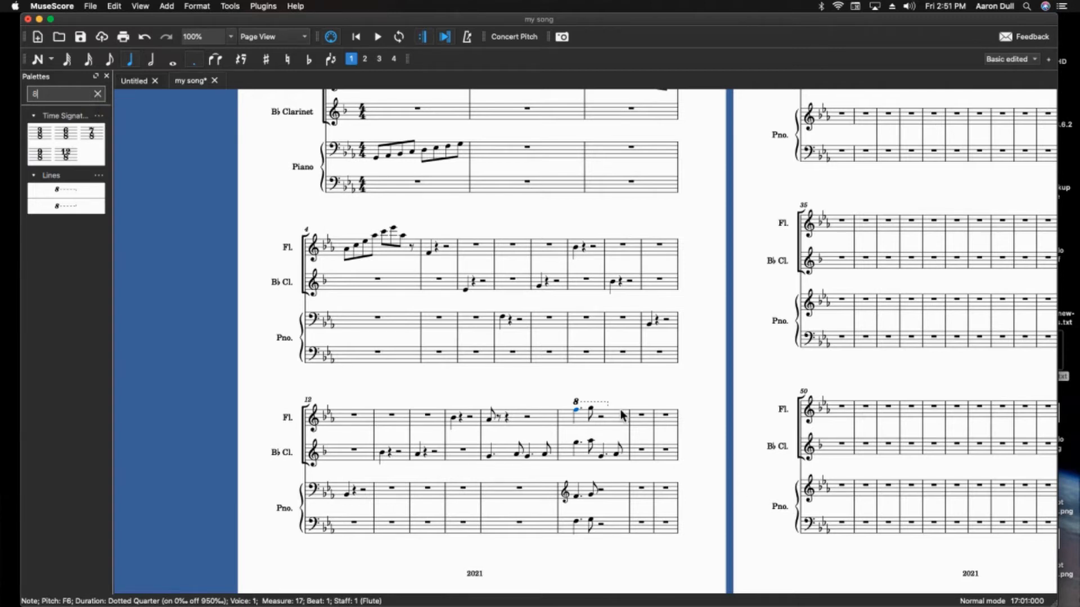
Apply a 7/8 time signature at measure 18 and change the Flute's full-measure rest there to an eighth rest.
left_click(644, 427)
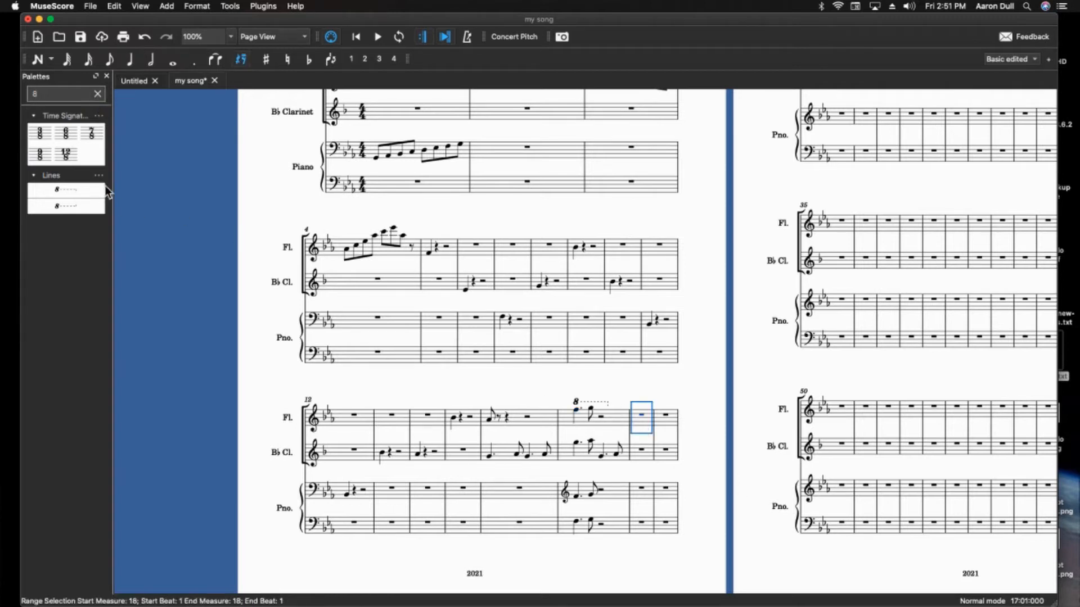
left_click(88, 137)
left_click(88, 137)
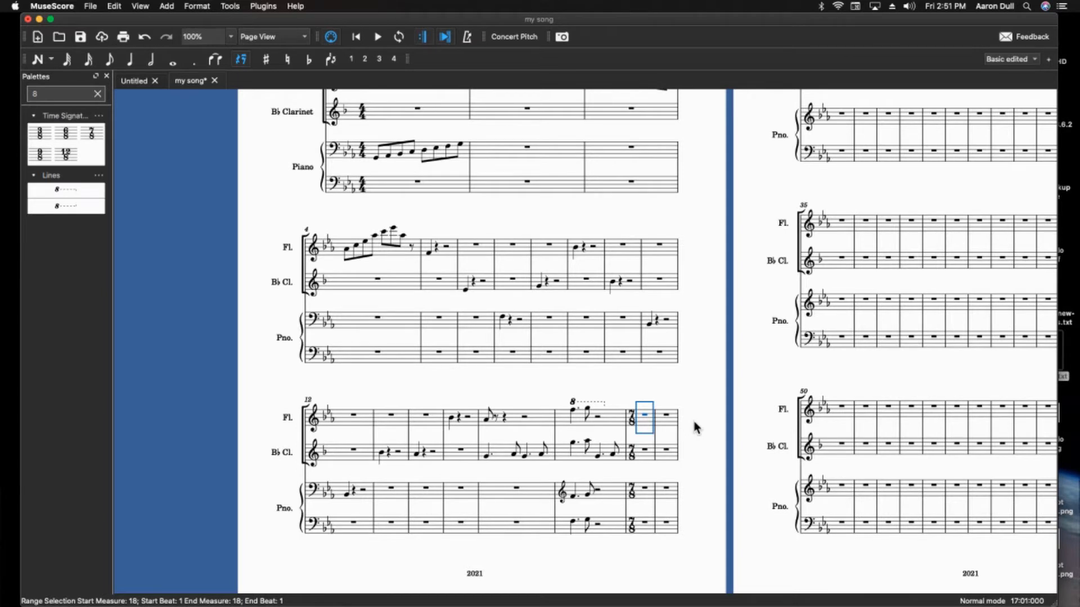
key("4")
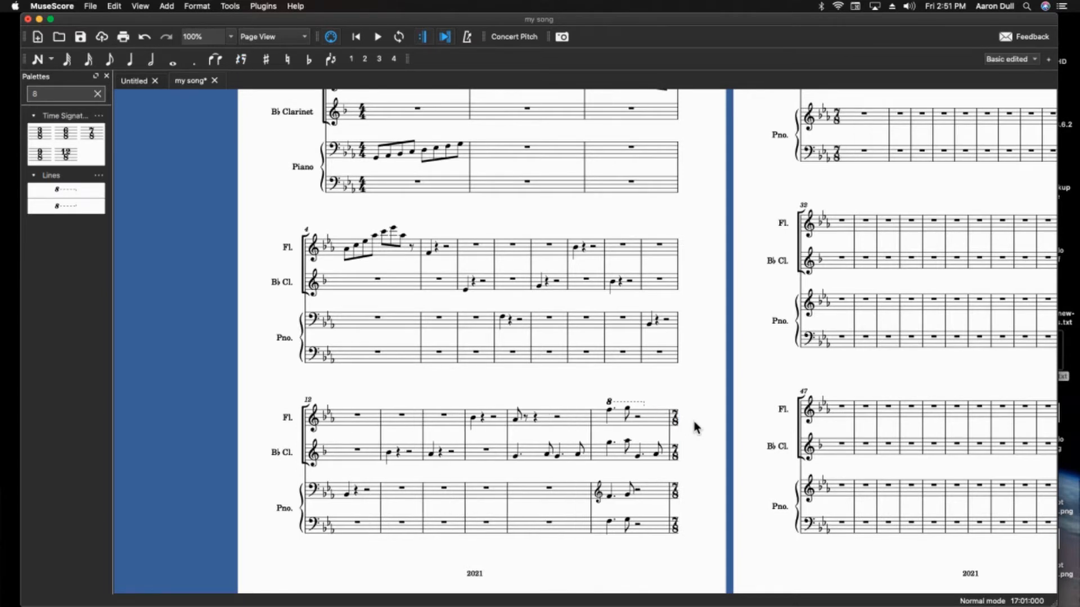
scroll(711, 442, "up", 3)
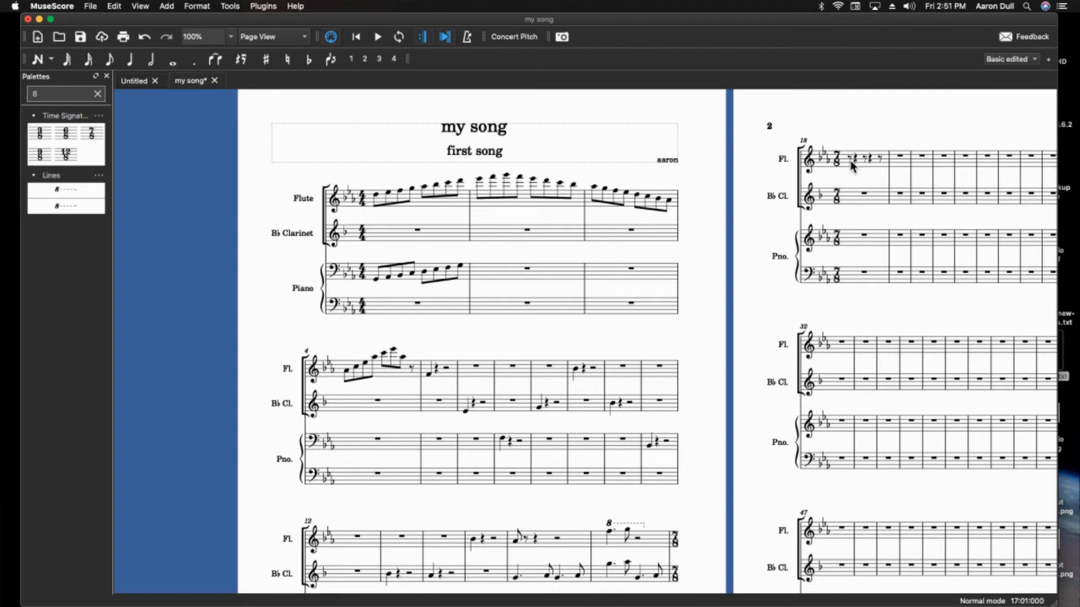
Change the Flute's fifth note in measure 2 to a sixteenth and select the rest that follows it.
left_click(533, 180)
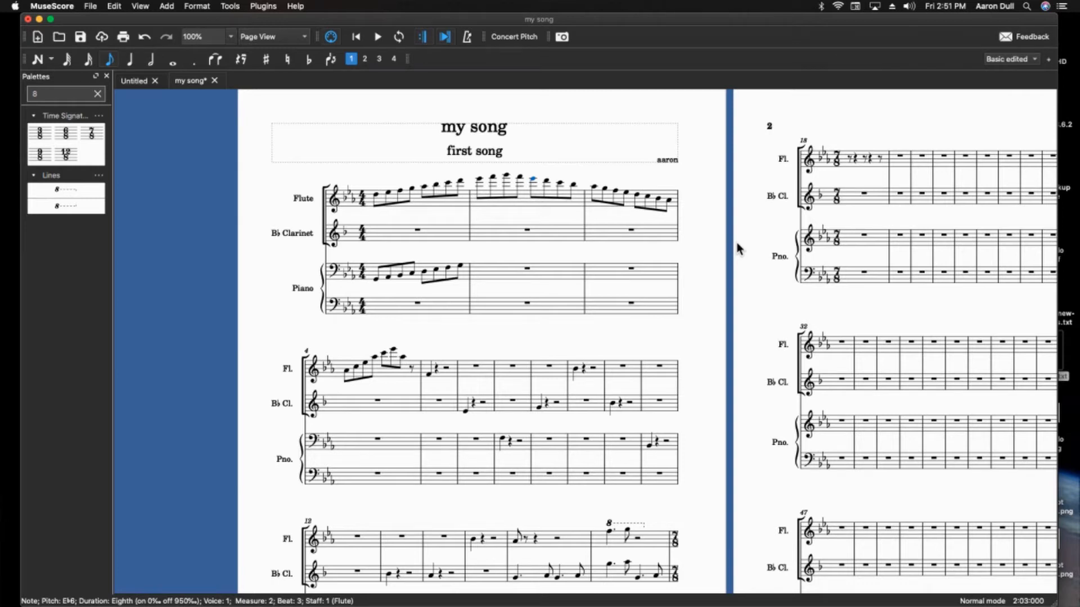
key("3")
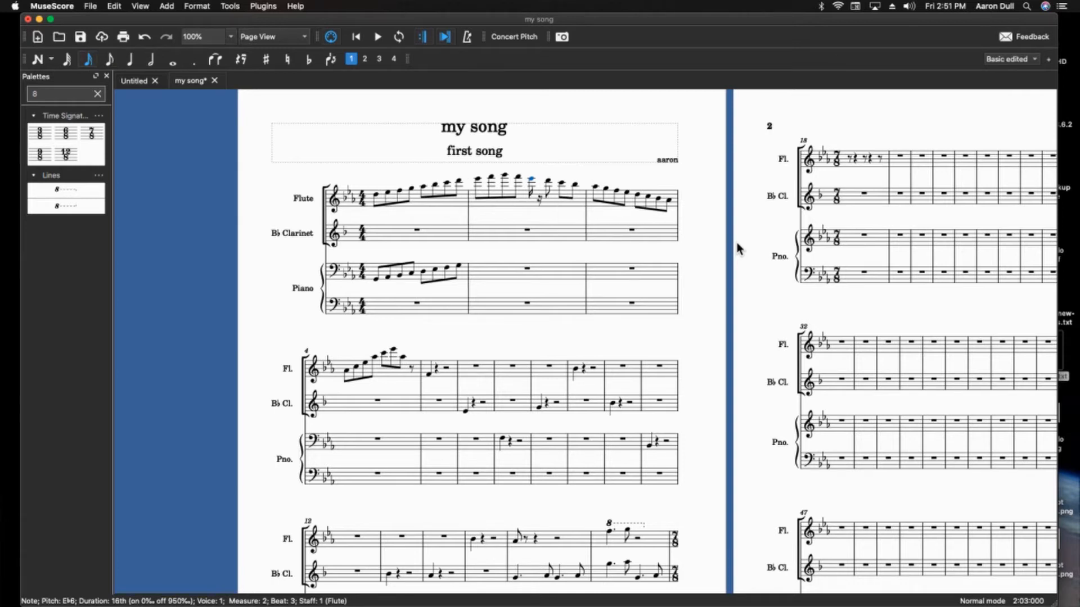
left_click(541, 199)
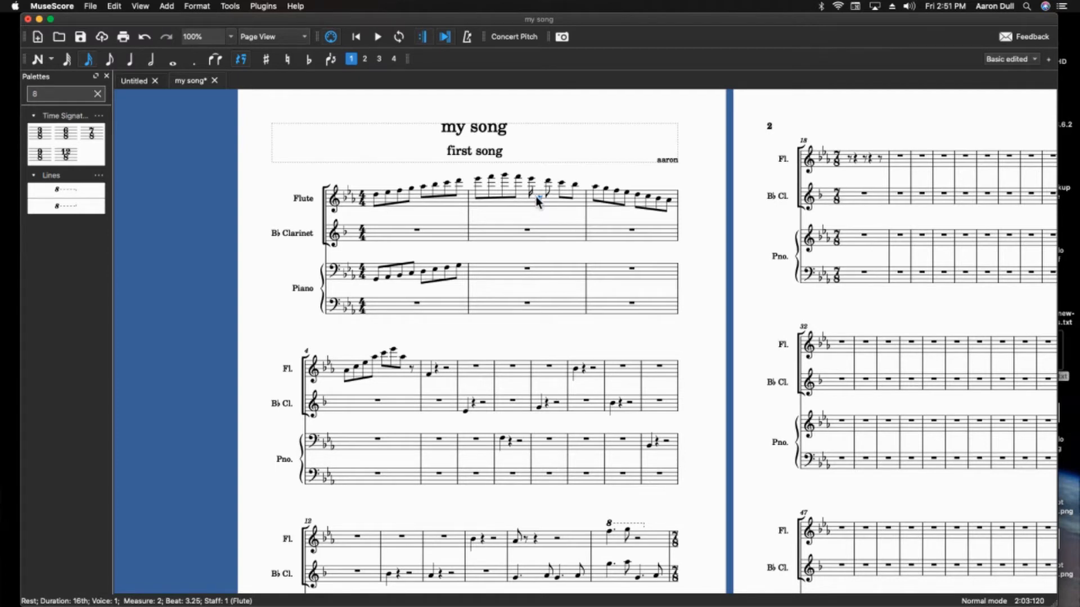
Enter a quarter-note G in the Piano's lower staff at measure 2, lower it by an octave, and stack a D on it.
scroll(622, 305, "down", 2)
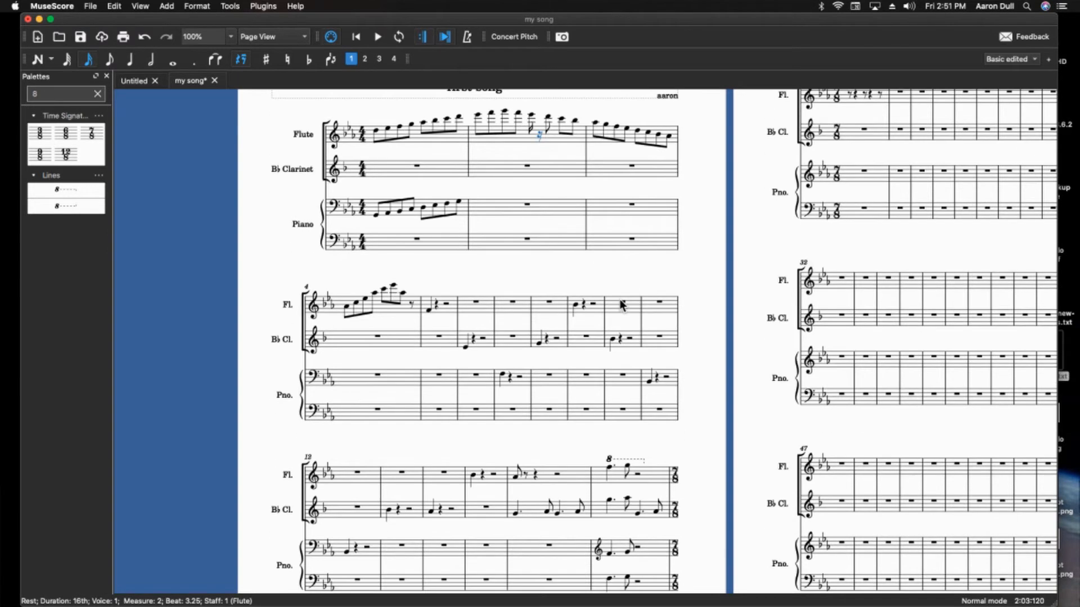
scroll(622, 306, "up", 2)
left_click(503, 270)
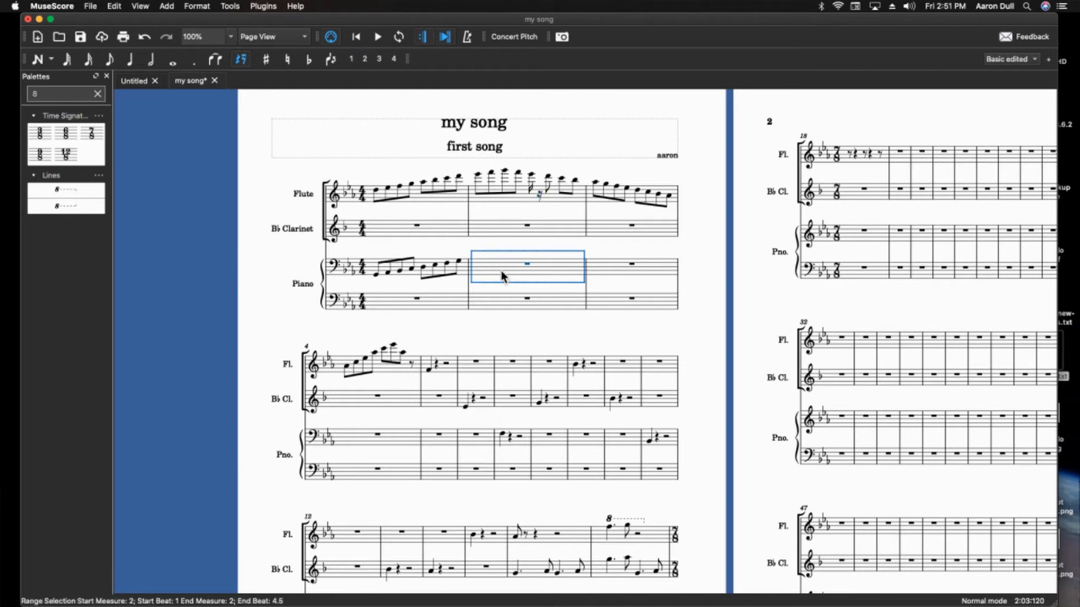
left_click(516, 302)
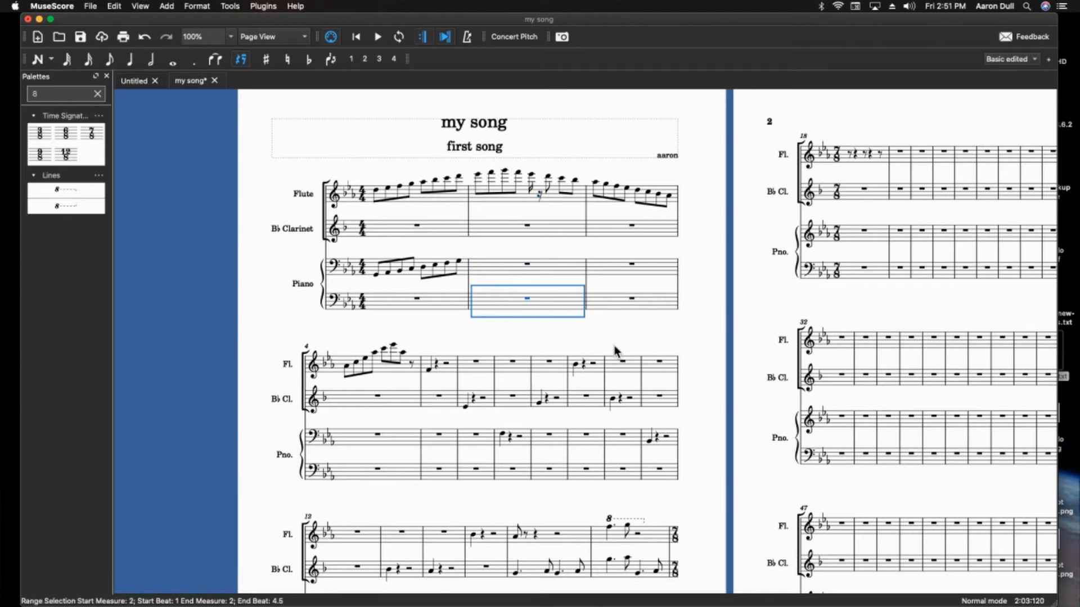
key("n")
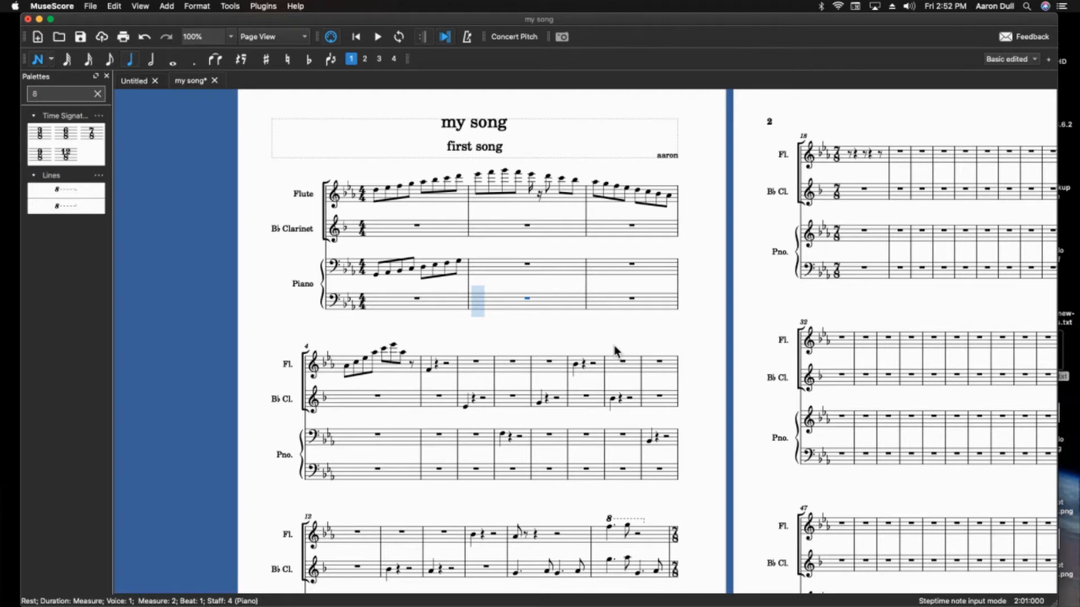
key("g")
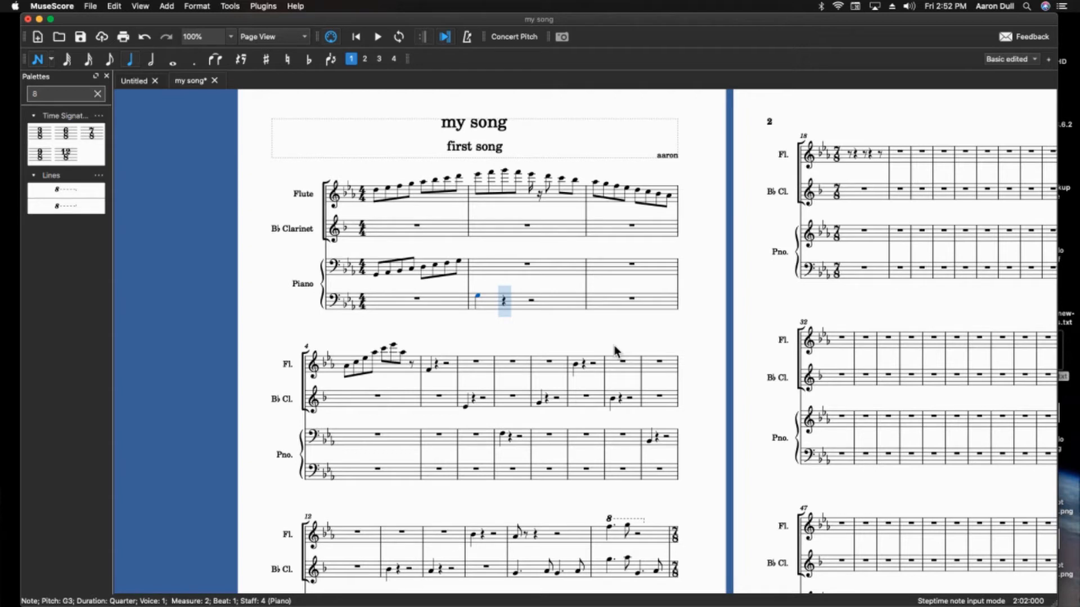
key("super+Down")
key("shift+d")
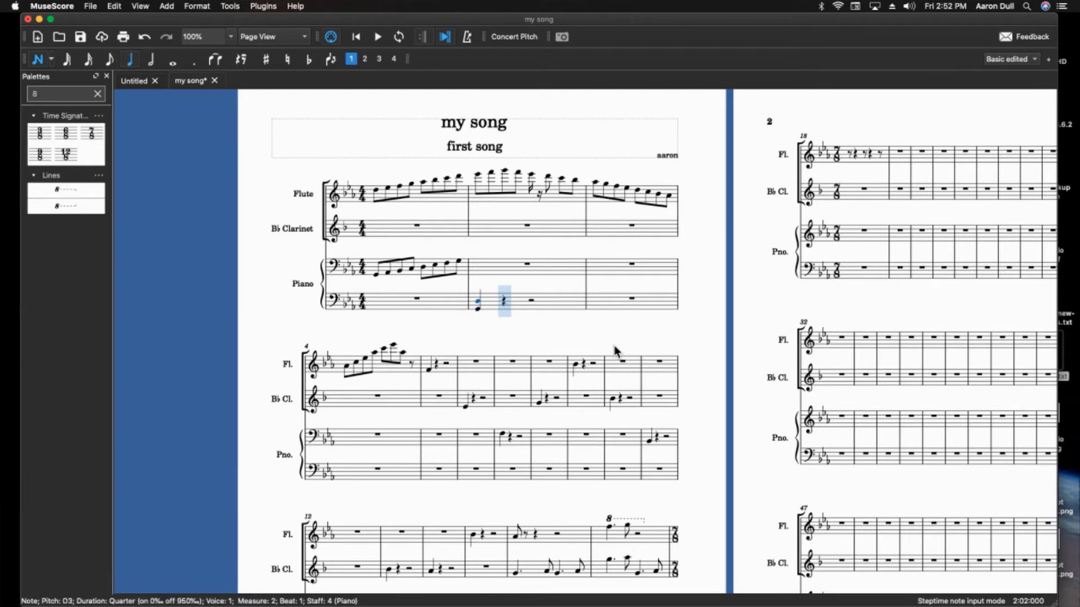
Stack a G on the Piano's lower-staff chord in measure 2 and shift it by octaves up to G3.
key("shift+g")
key("Left")
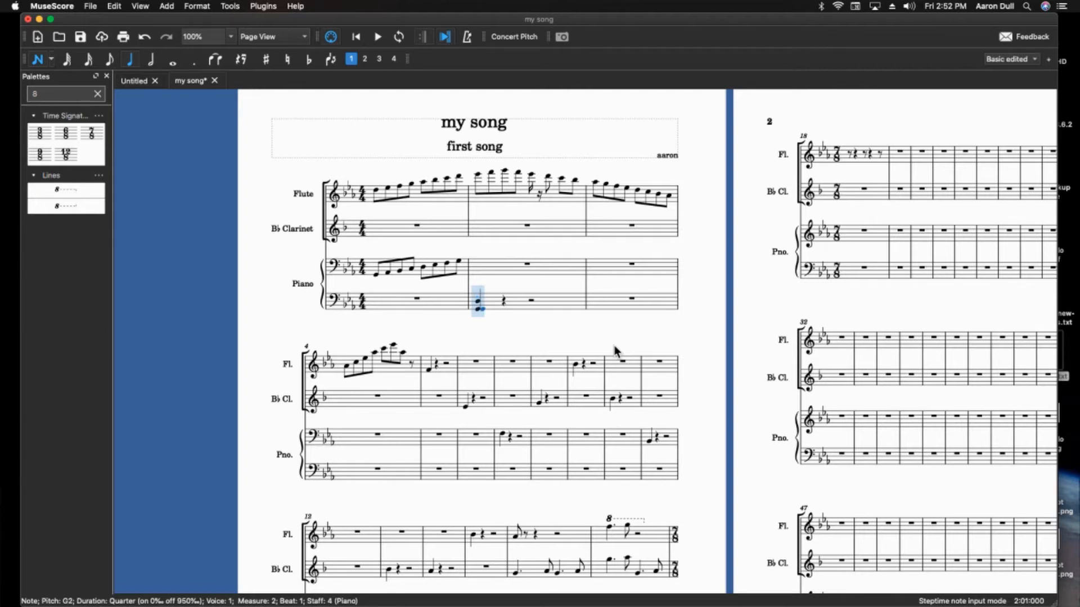
key("super+Down")
key("super+Up")
key("super+Up")
Move the top note of the Piano's measure 2 chord down and up by semitones, ending on G3.
key("Down")
key("Up")
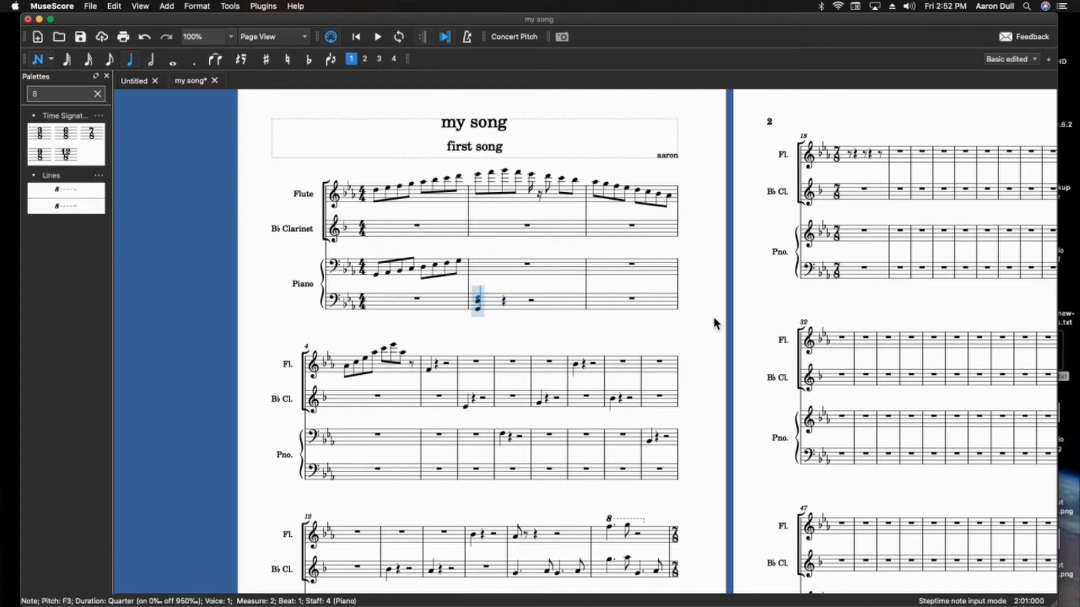
key("Down")
key("Down")
key("Up")
key("Up")
key("Down")
key("Down")
key("Down")
key("Down")
key("Up")
key("Up")
key("Up")
key("Up")
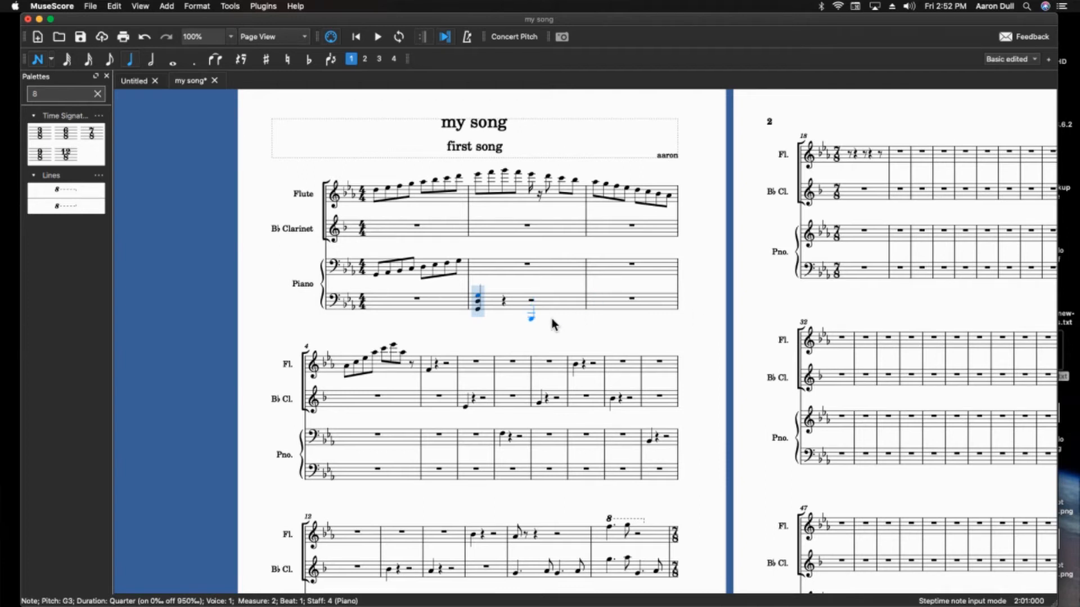
Leave note input and delete every note of the Piano's lower-staff chord in measure 2.
key("Escape")
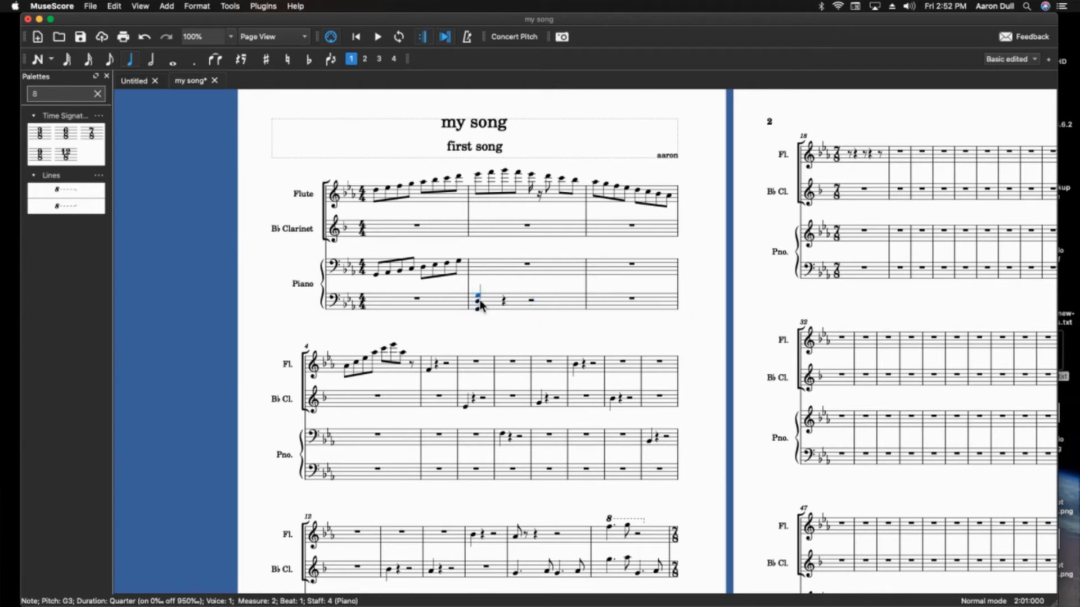
left_click(477, 303)
key("super+Down")
key("Delete")
key("Delete")
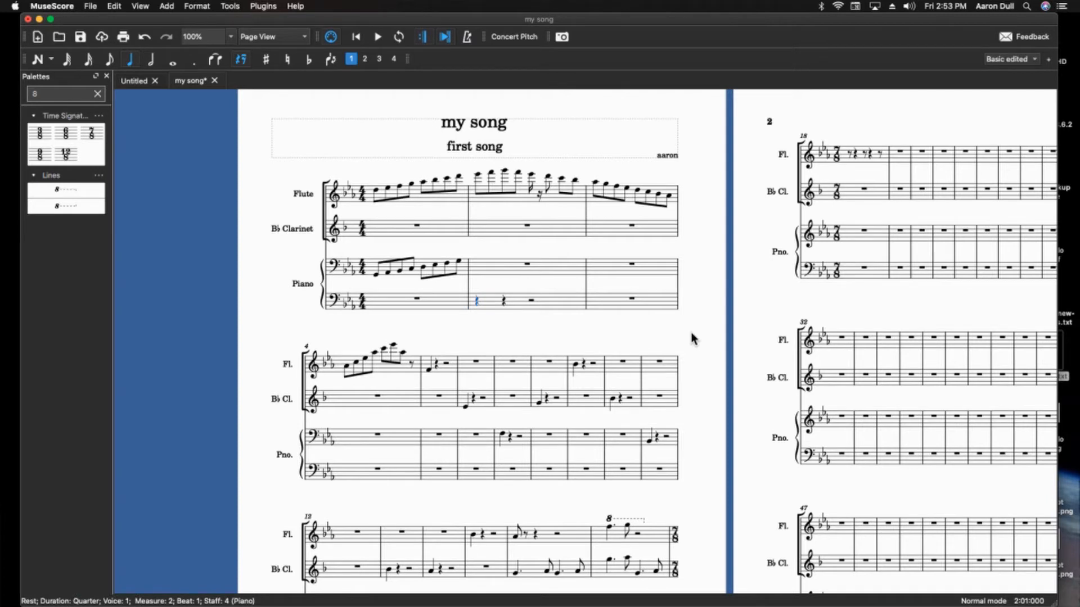
Enter a quarter-note D2 on beat 1 of measure 2 in the Piano's lower staff and stack G2 and D3 on it.
key("n")
key("d")
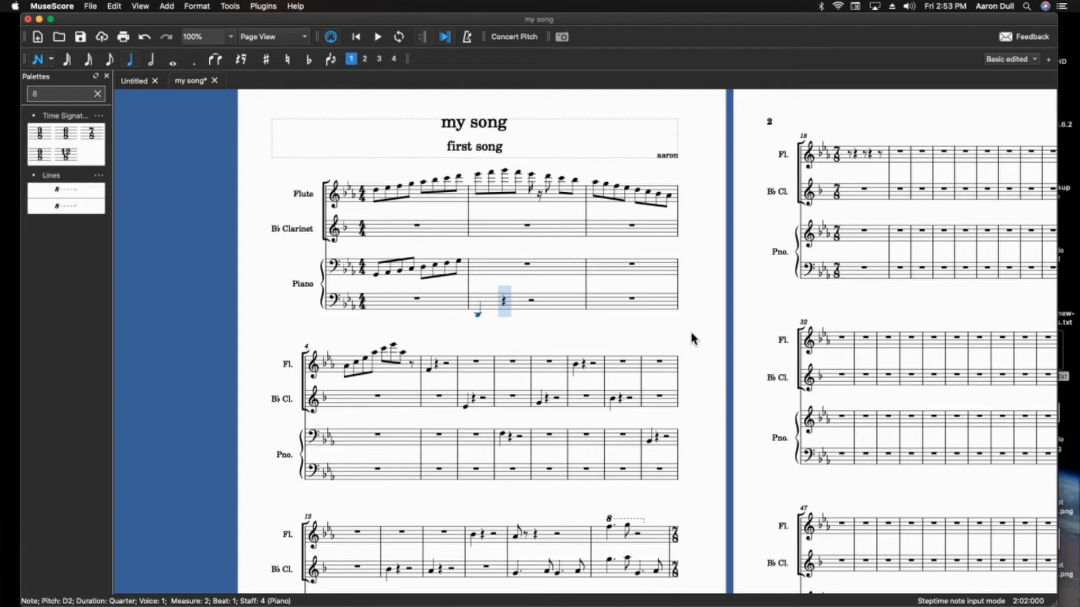
key("shift+g")
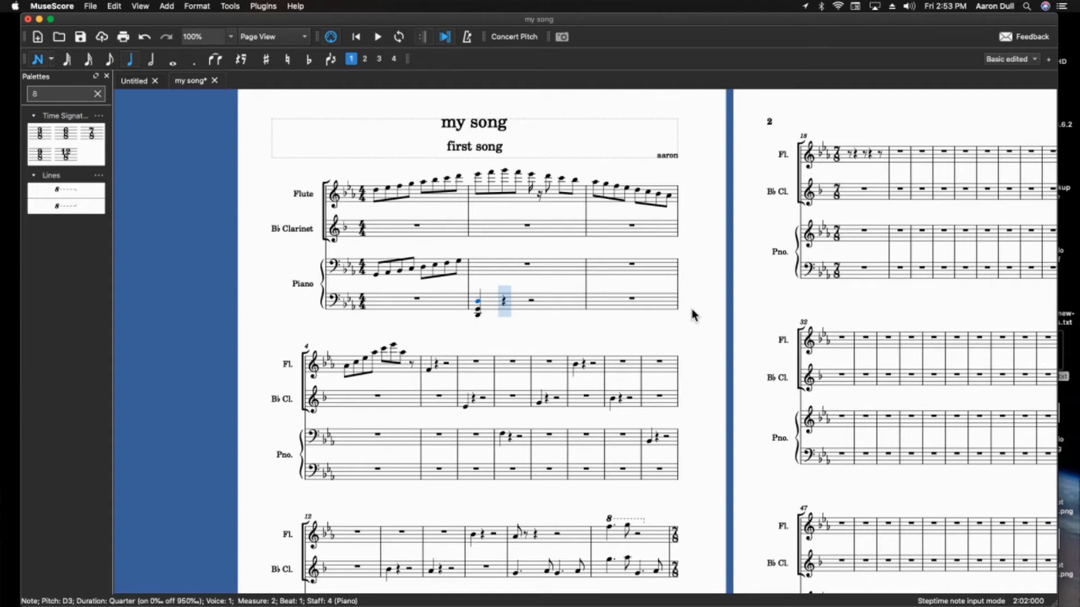
key("Left")
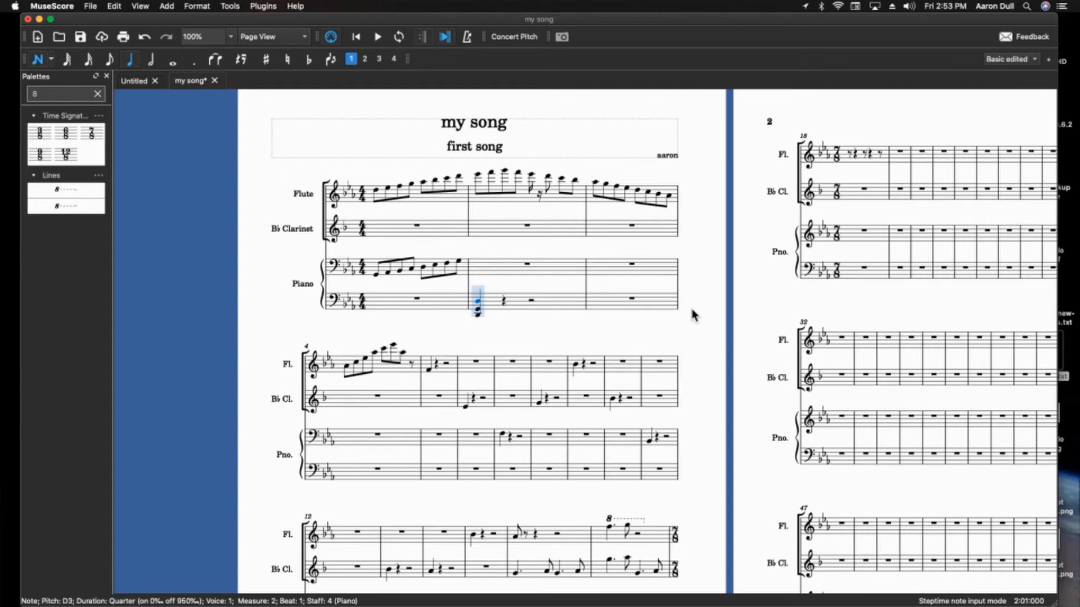
Play back the score from the Piano's new measure 2 chord, look through the following pages, and listen again.
key("space")
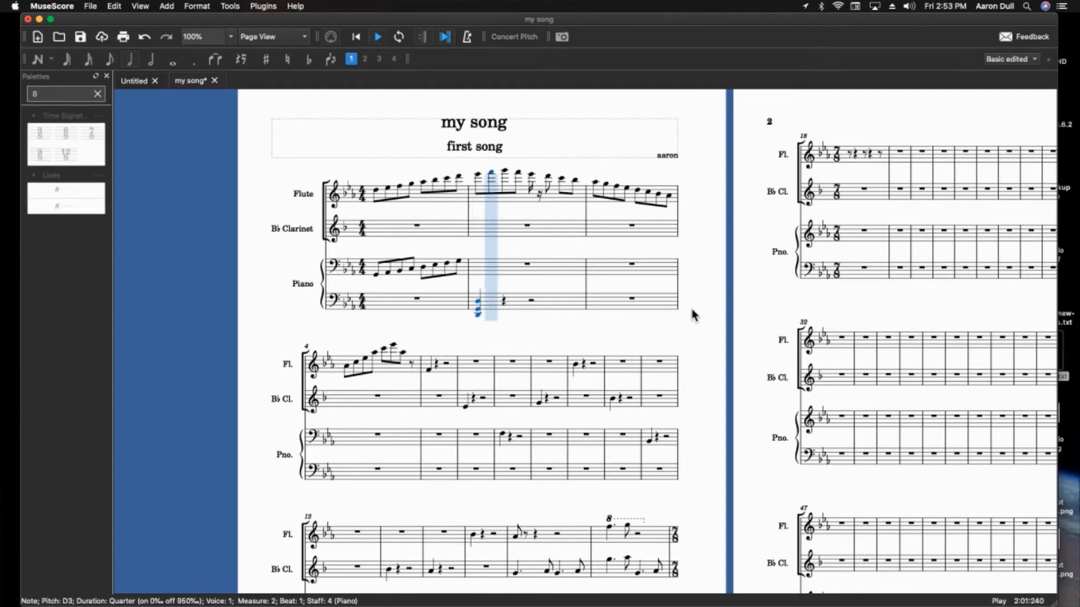
key("space")
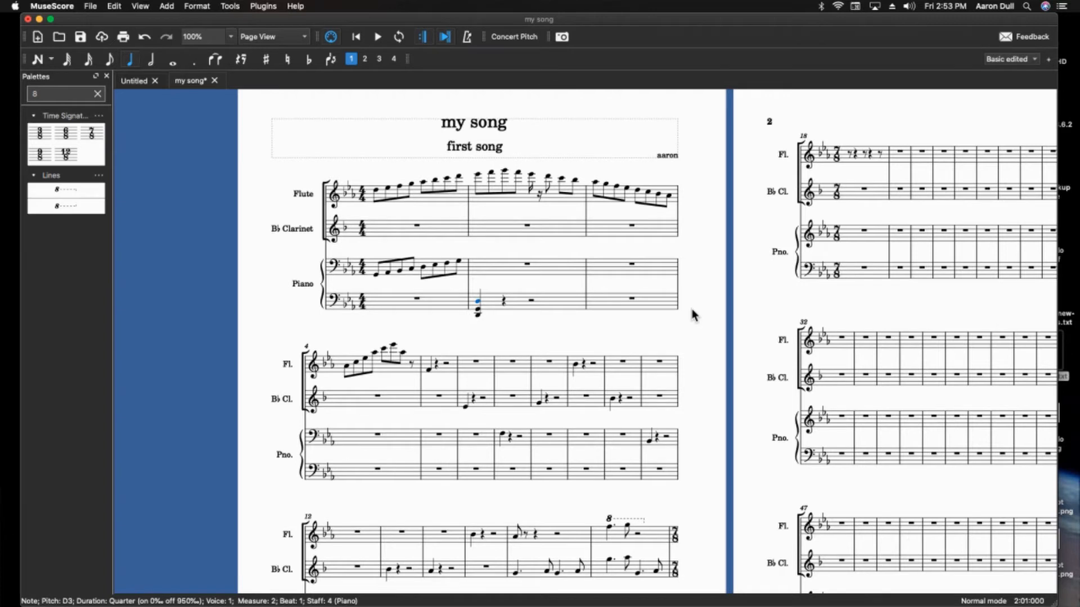
scroll(691, 313, "right", 4)
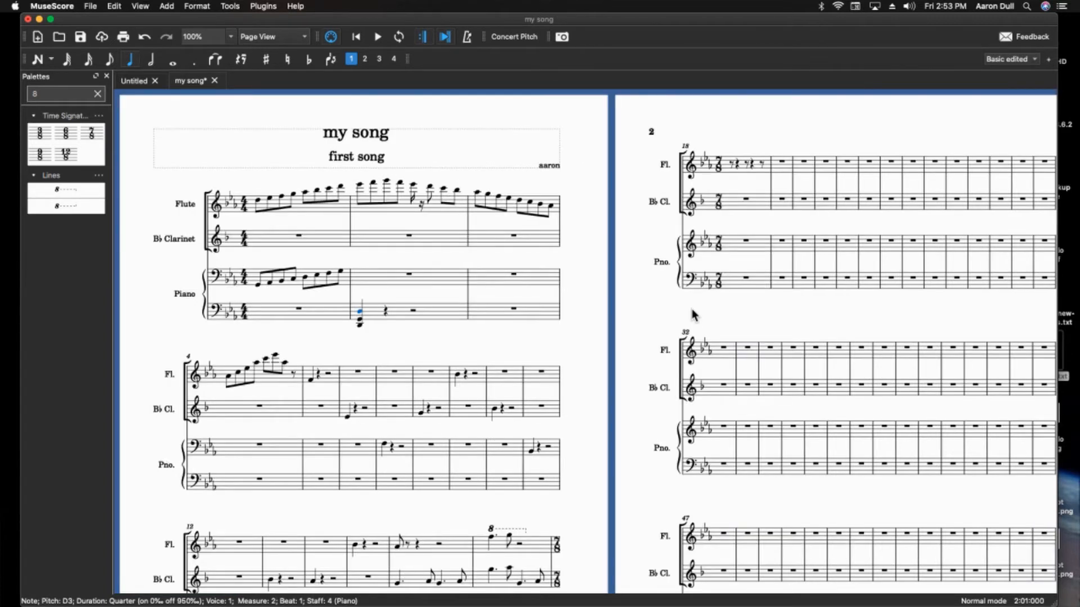
scroll(562, 369, "right", 15)
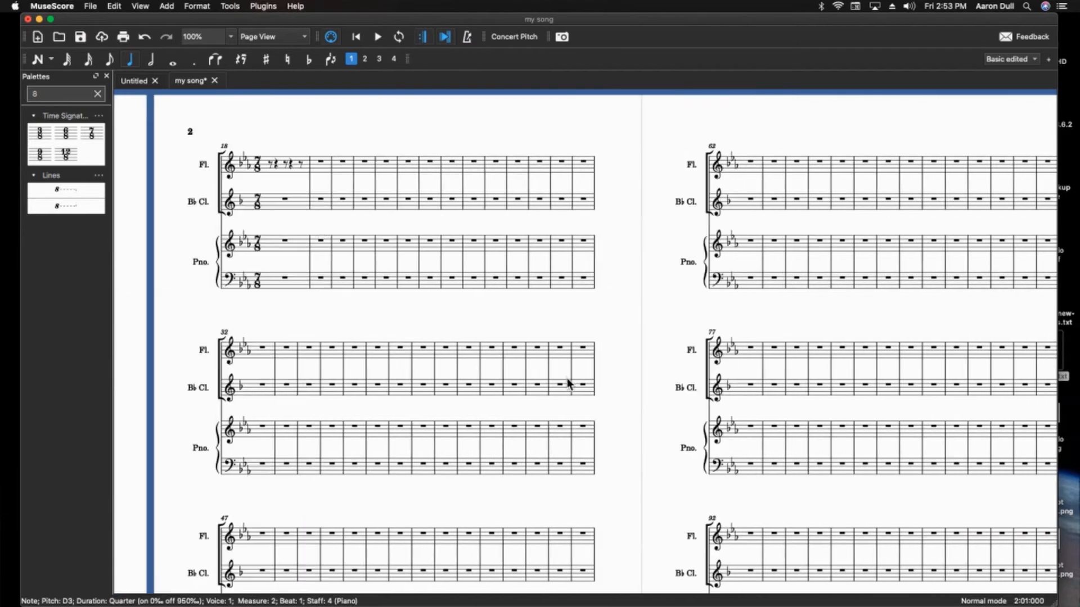
scroll(563, 388, "right", 10)
key("Home")
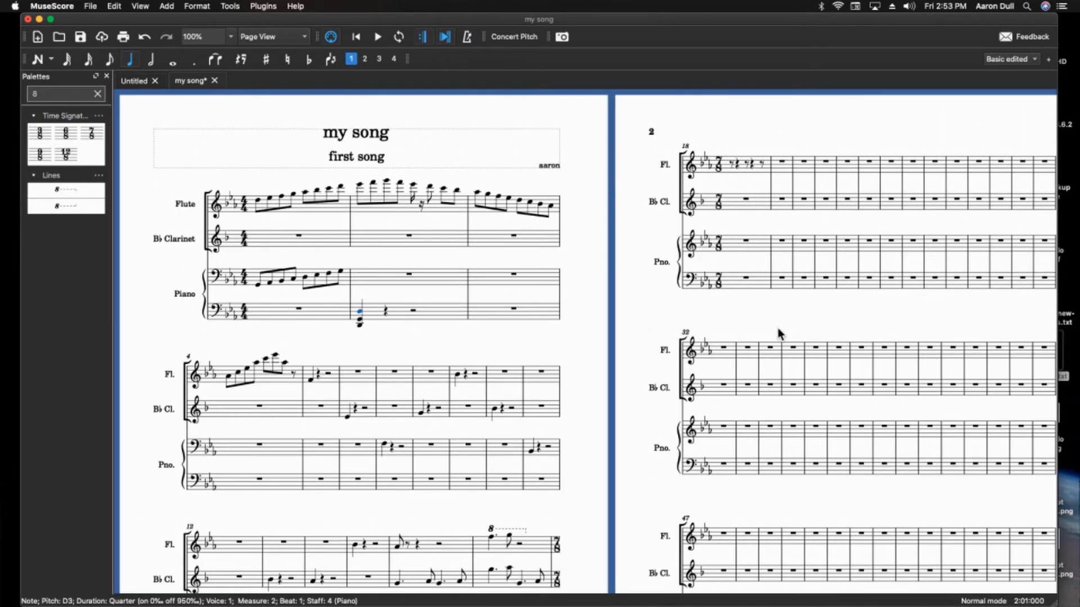
key("space")
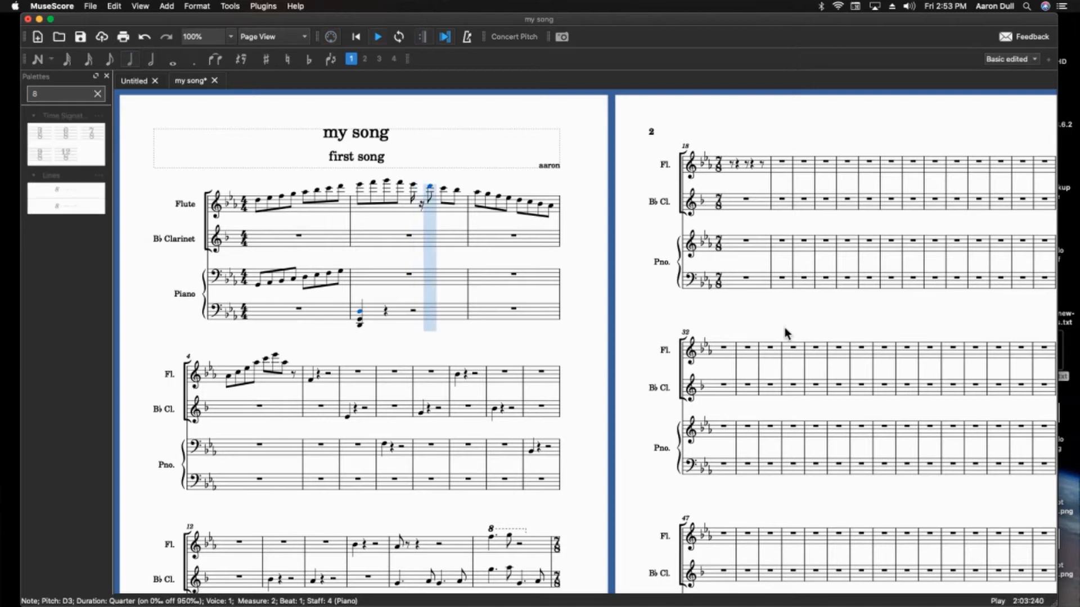
key("space")
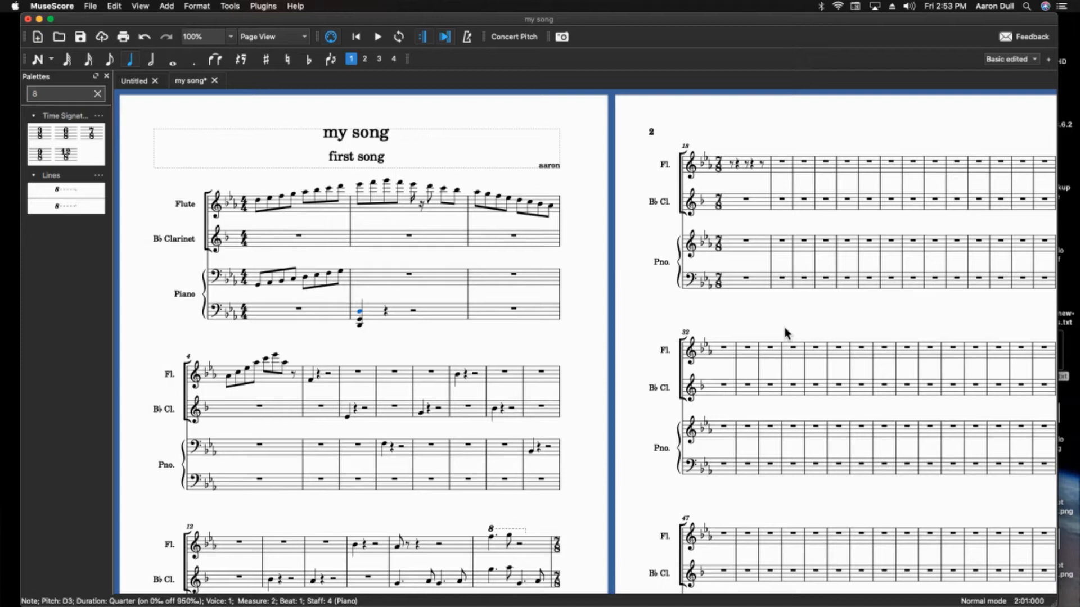
key("space")
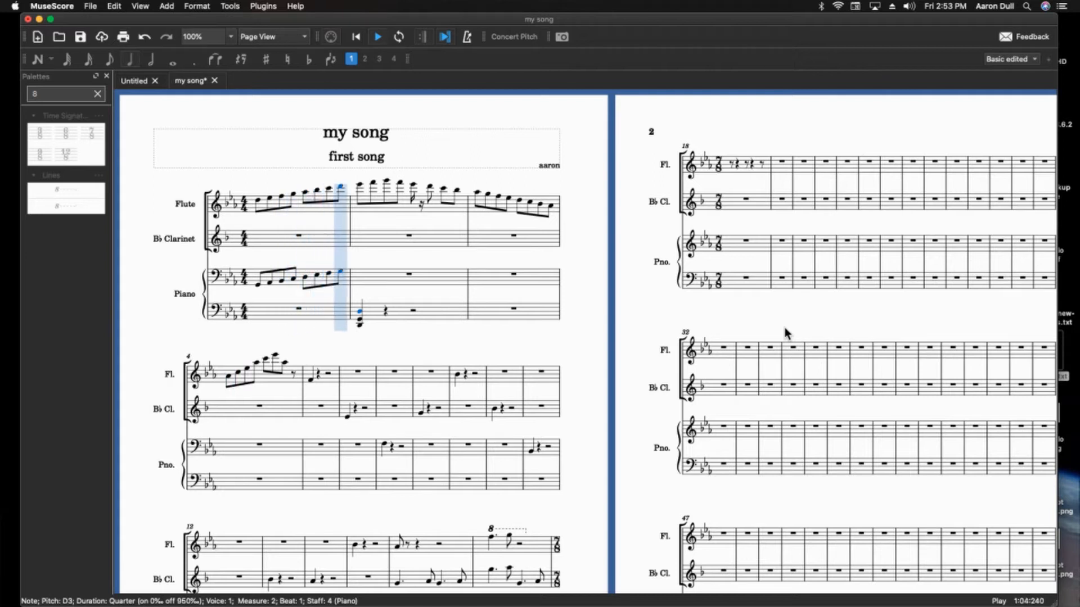
key("space")
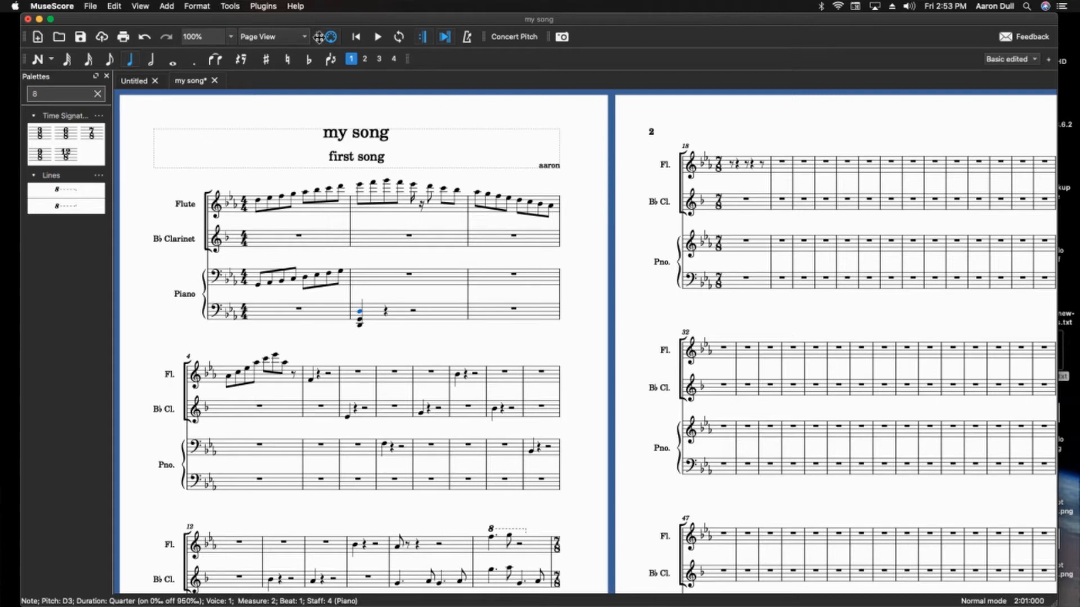
Turn on the playback metronome and listen to the score from its beginning.
left_click(357, 40)
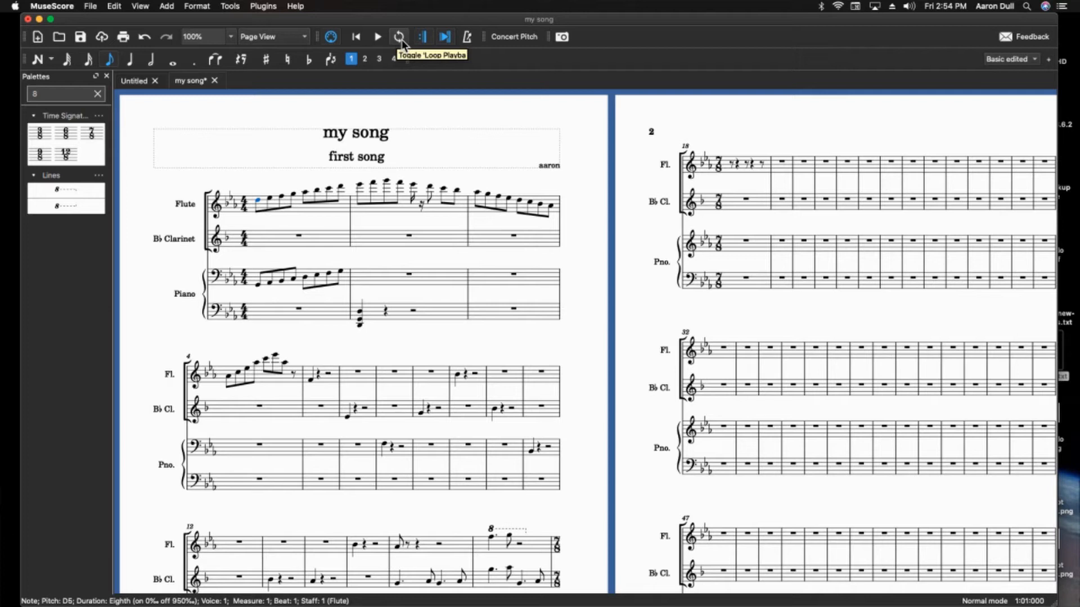
left_click(468, 37)
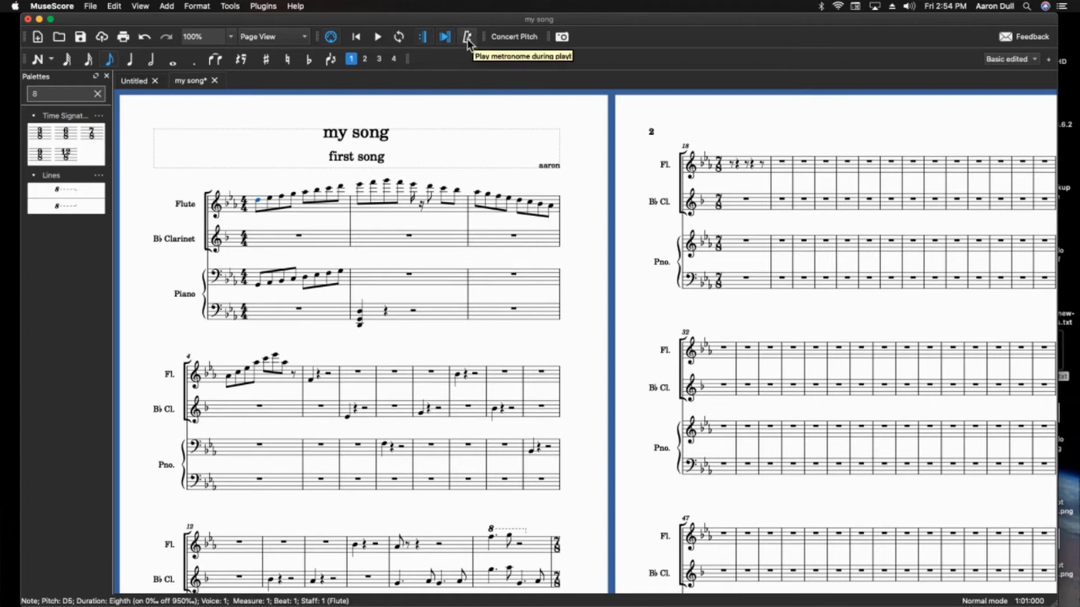
left_click(379, 37)
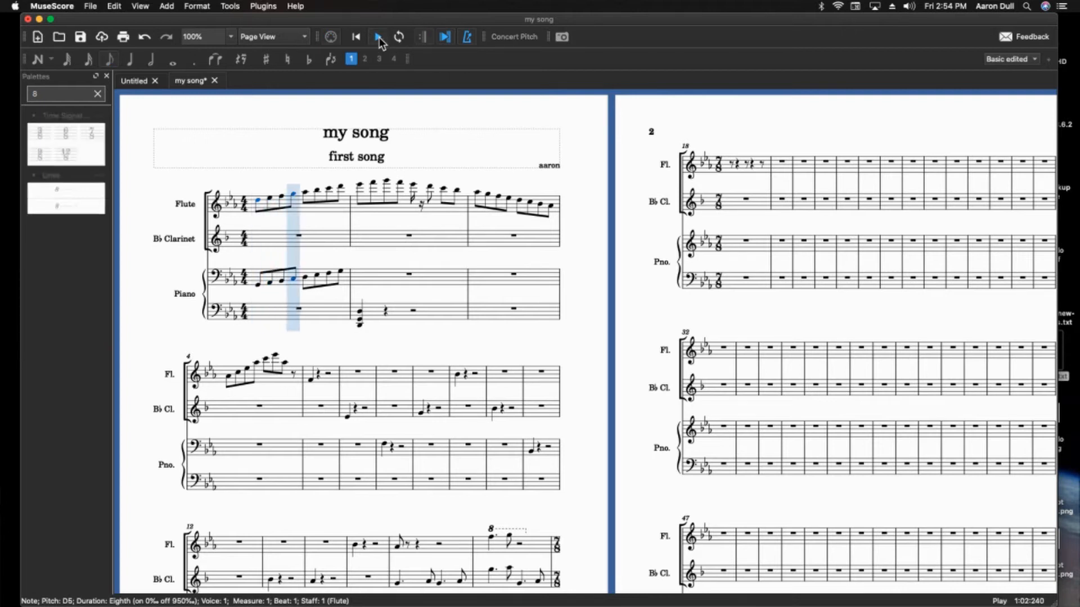
left_click(379, 37)
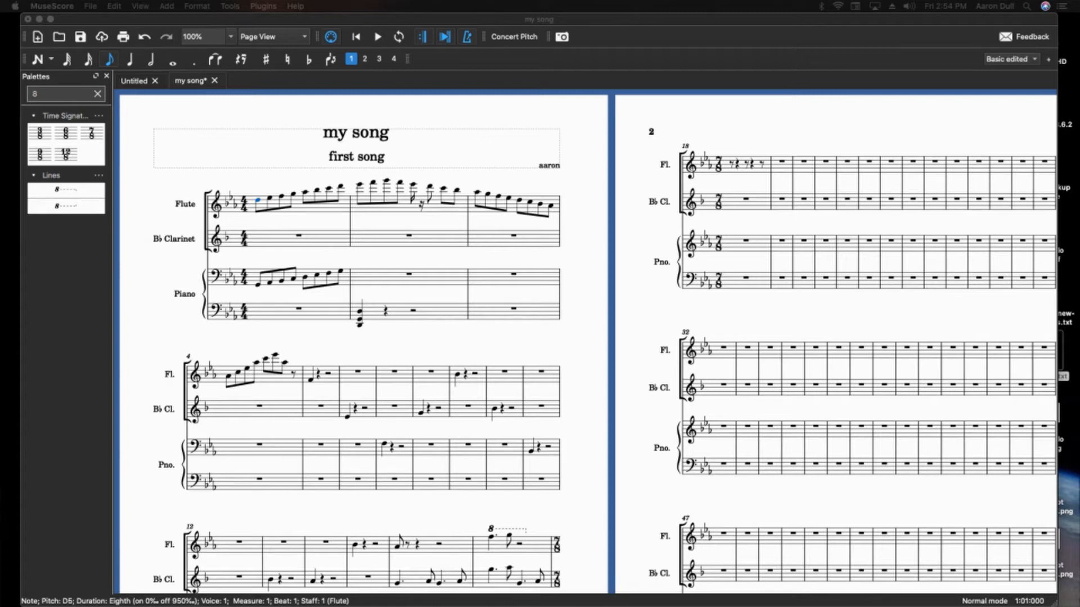
left_click(379, 37)
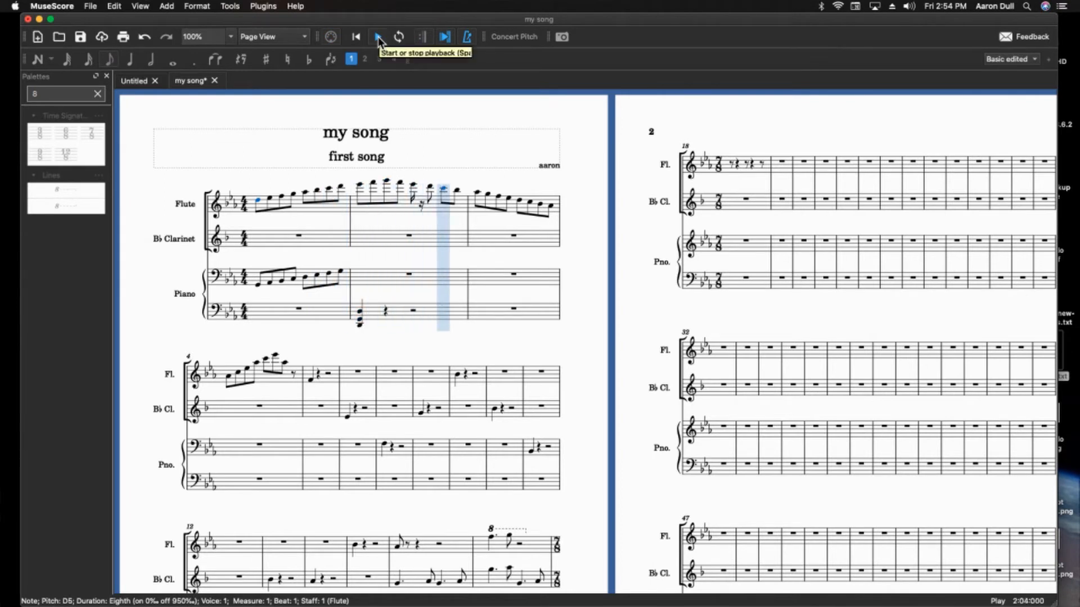
left_click(378, 37)
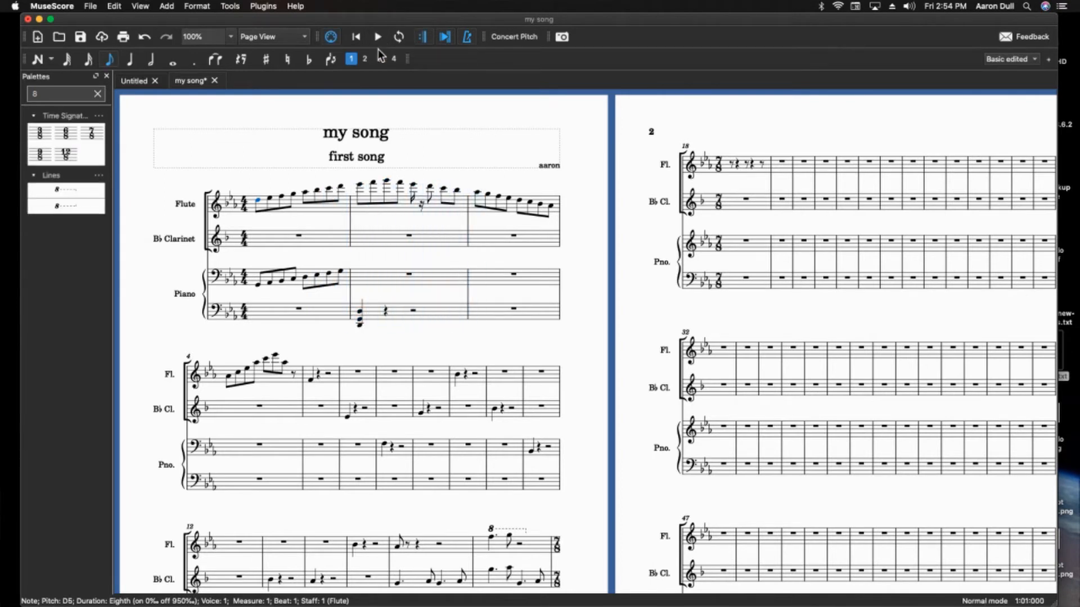
Play back from the Flute's fifth note in measure 2 and change that note to an eighth.
left_click(411, 186)
key("space")
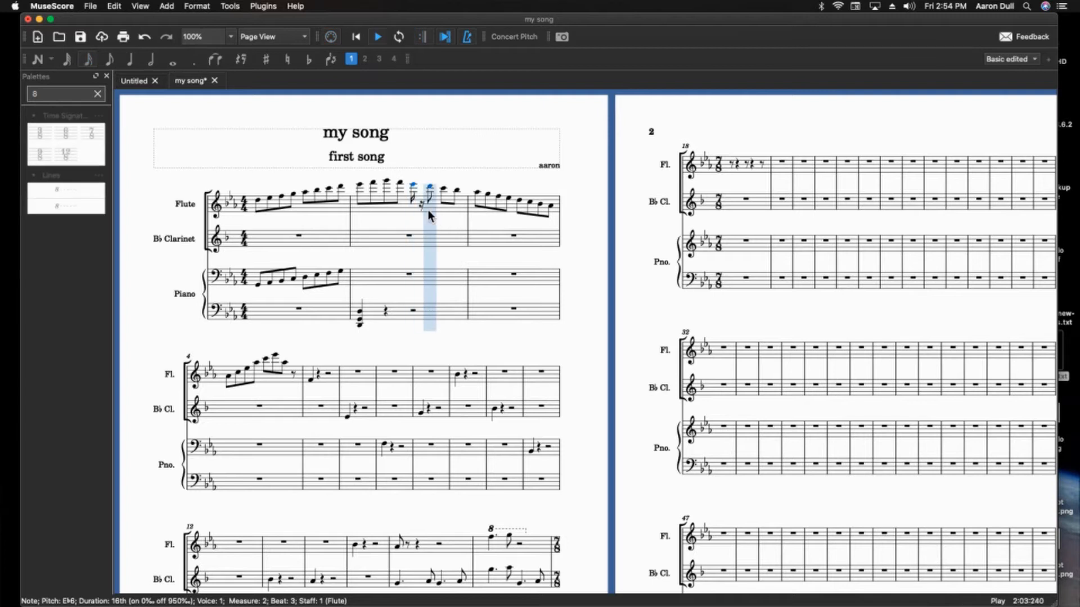
key("space")
key("space")
key("space")
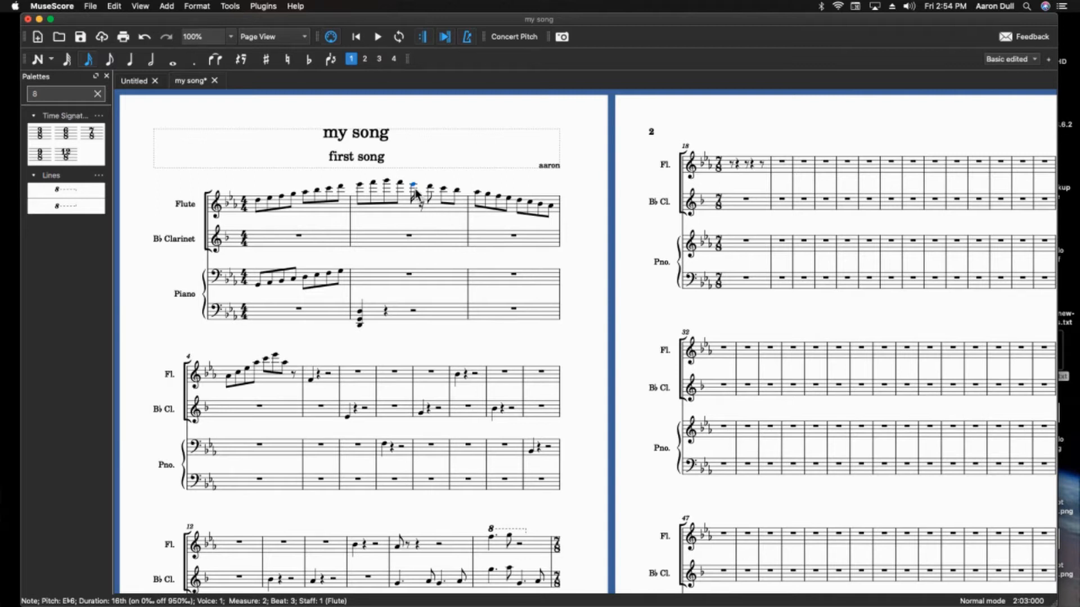
key("4")
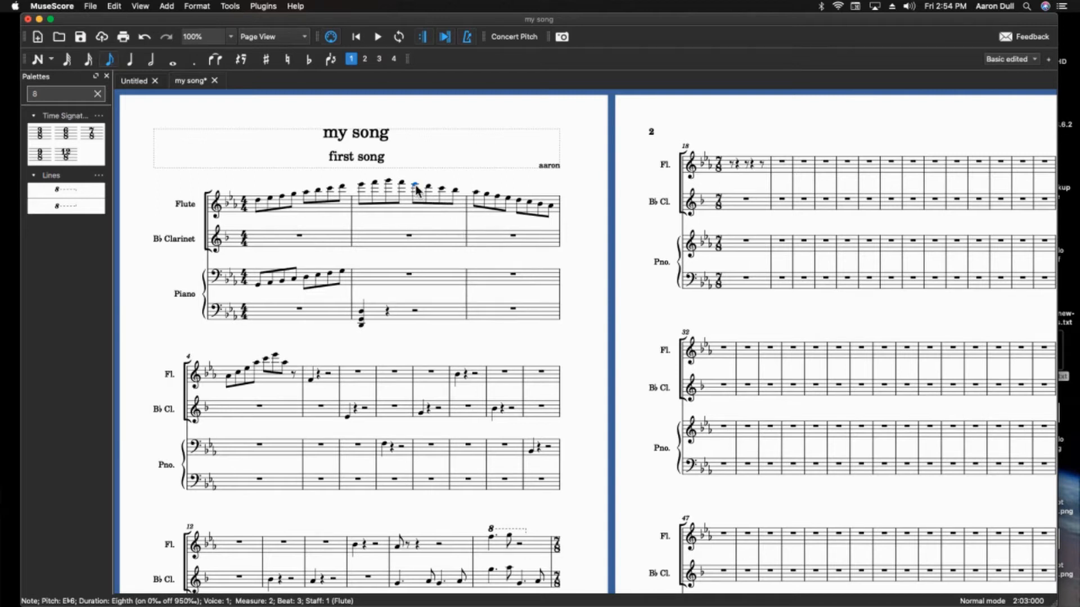
Search the palettes for "stacca" and add Staccato above to the Flute's fifth note in measure 2.
left_click_drag(56, 92, 3, 93)
type("sta")
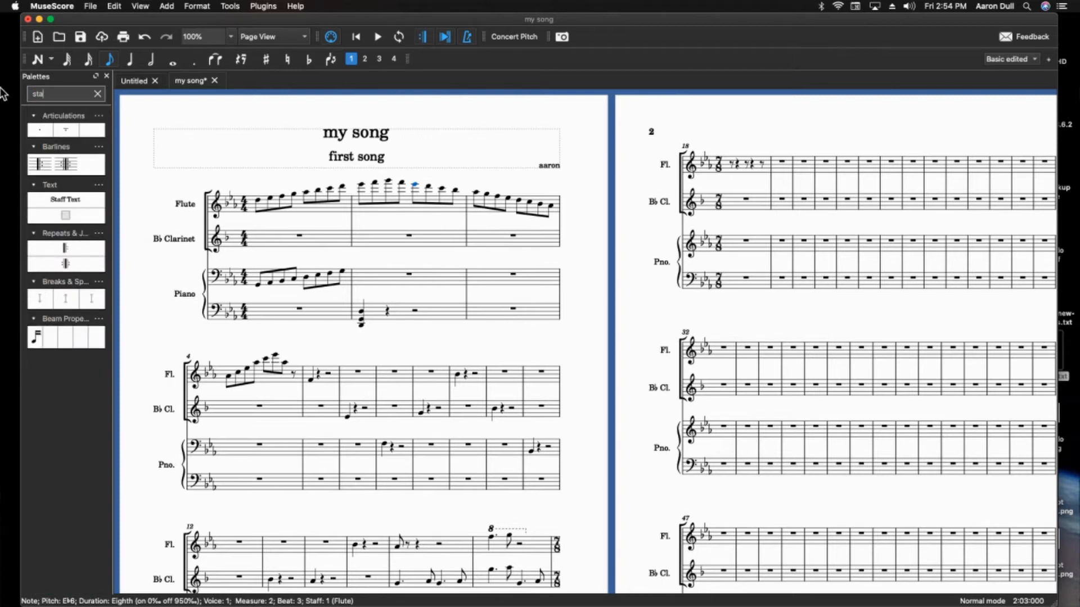
type("cca")
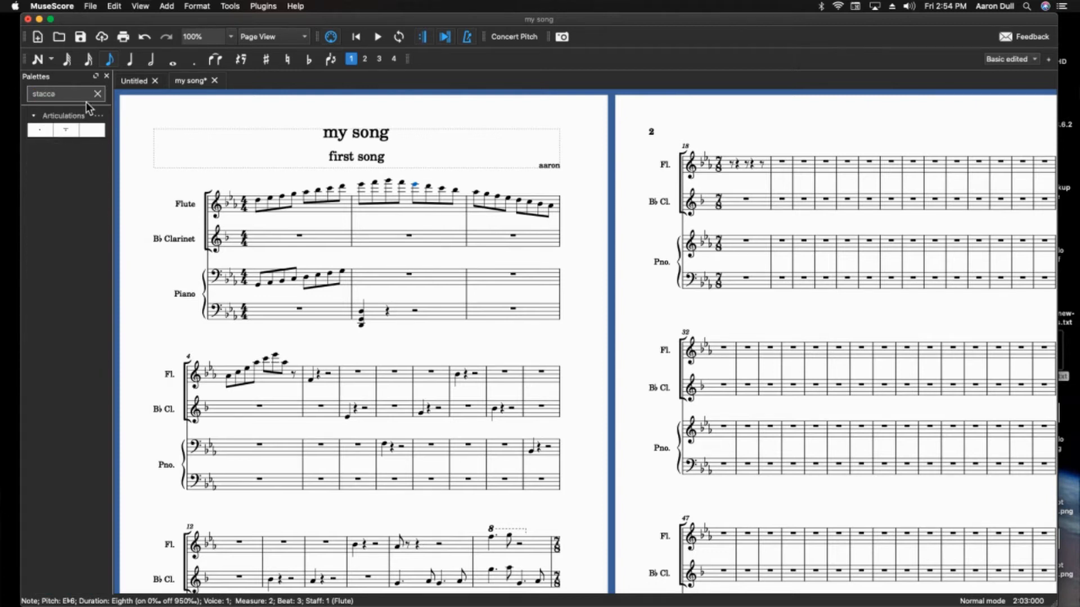
left_click(42, 130)
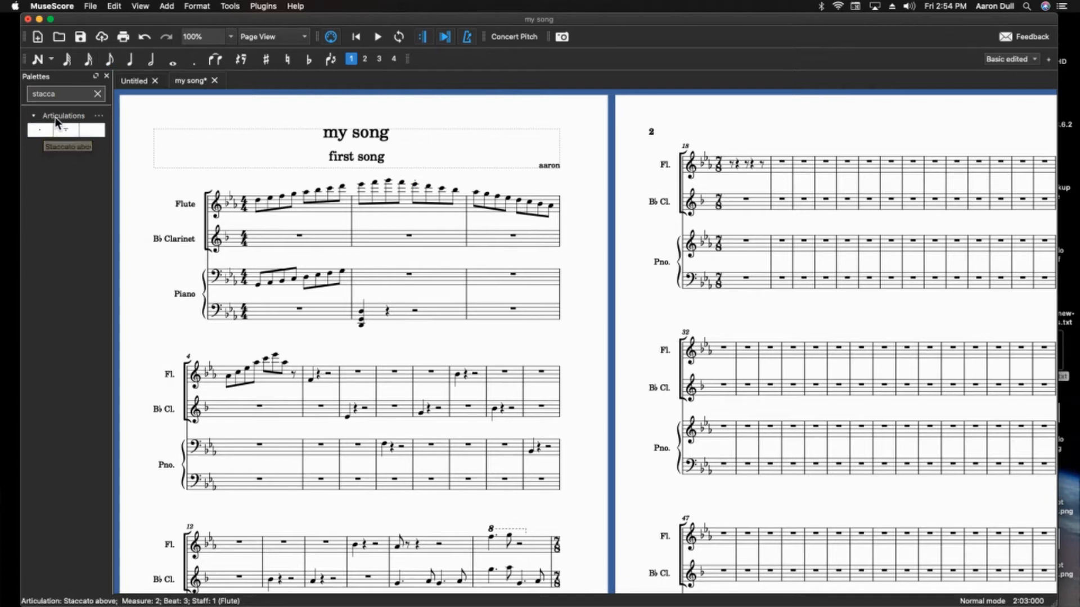
Clear the palette search, expand the Articulations palette, and reselect the Flute's fifth note in measure 2.
left_click(98, 94)
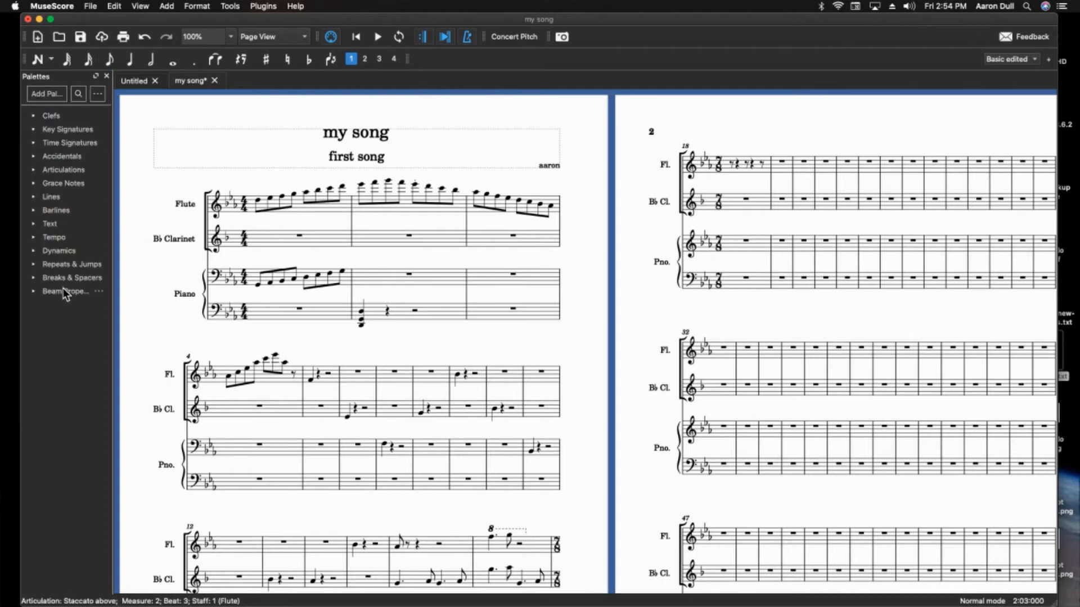
left_click(62, 170)
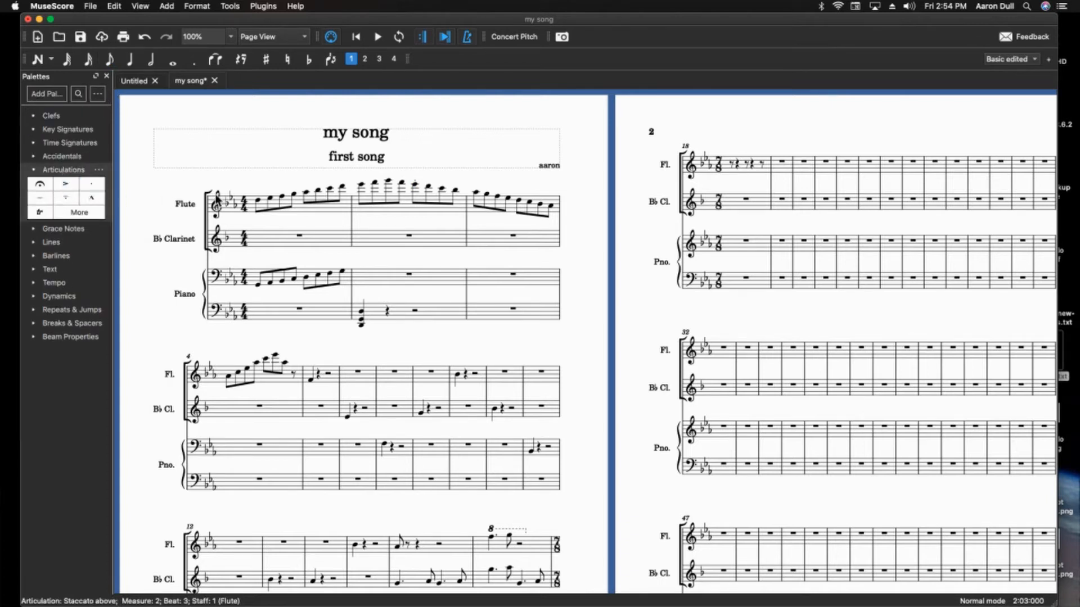
left_click(416, 190)
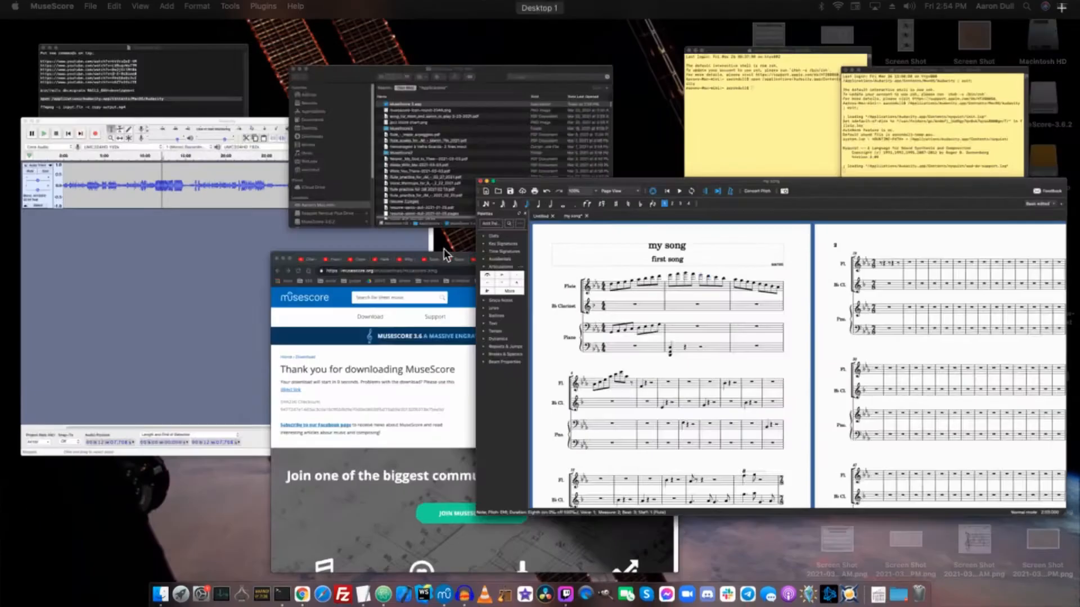
Switch to Chrome and search the web for "musescore shortcuts" in a new tab.
key("ctrl+Up")
left_click(507, 368)
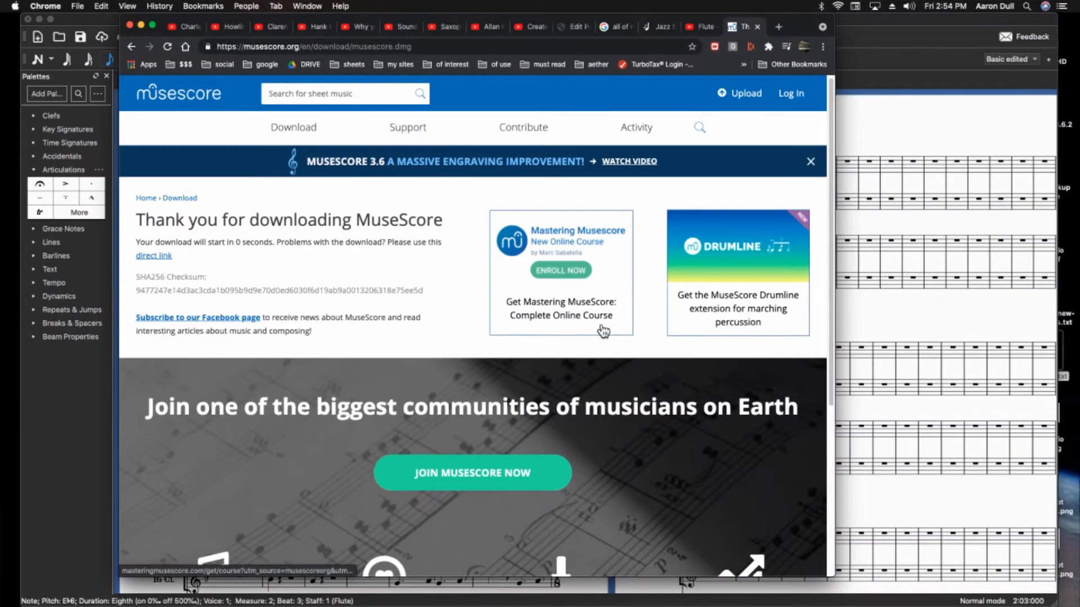
key("super+t")
type("musescore")
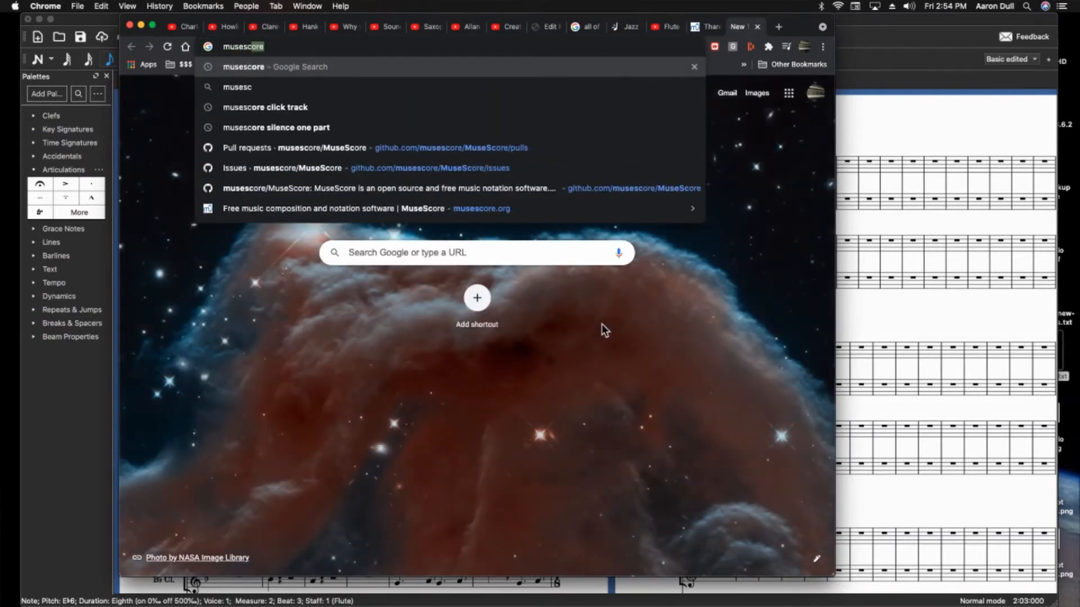
type(" short")
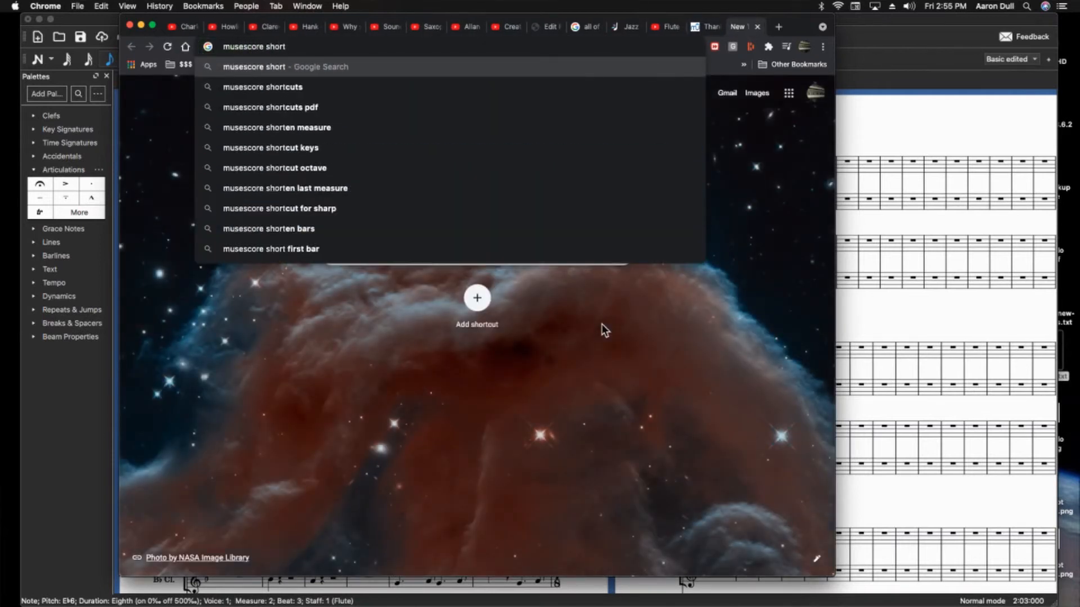
type("cuts")
key("Return")
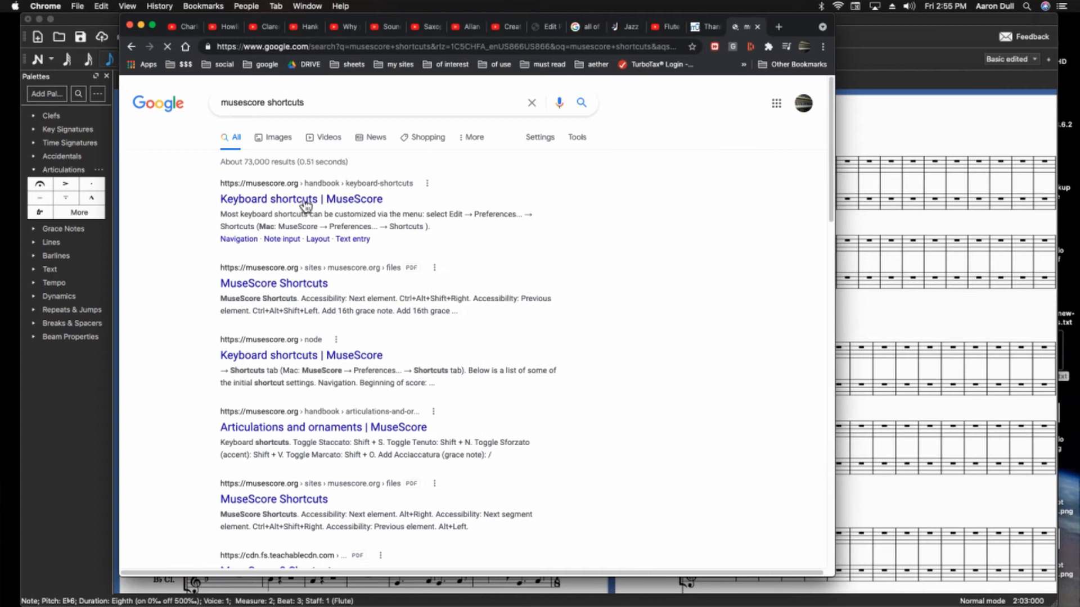
View the MuseScore handbook's Keyboard shortcuts page from the first search result and return to the results.
left_click(306, 204)
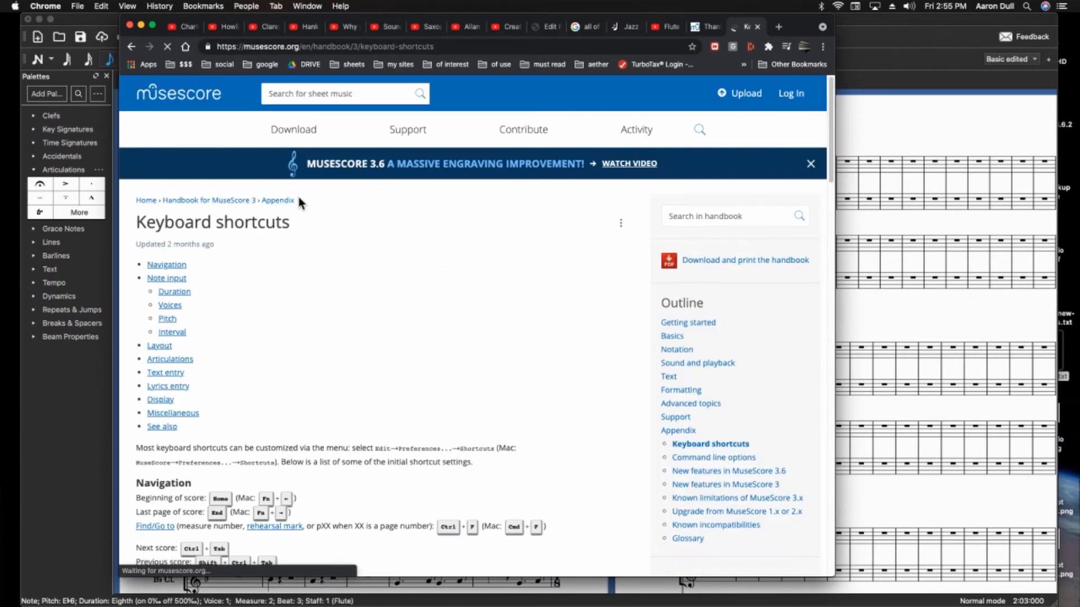
left_click(132, 46)
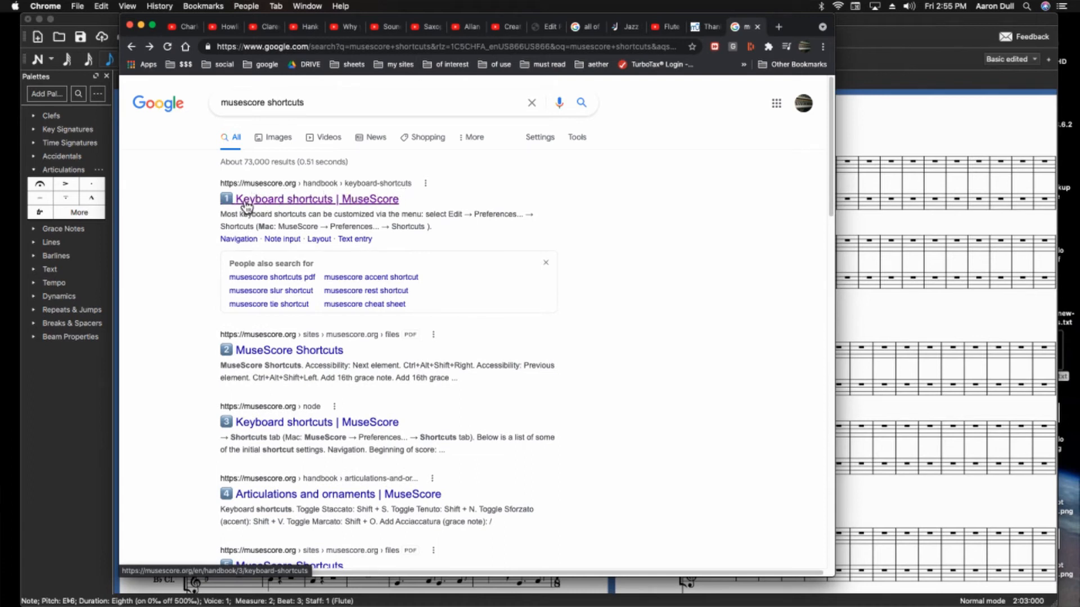
left_click(319, 201)
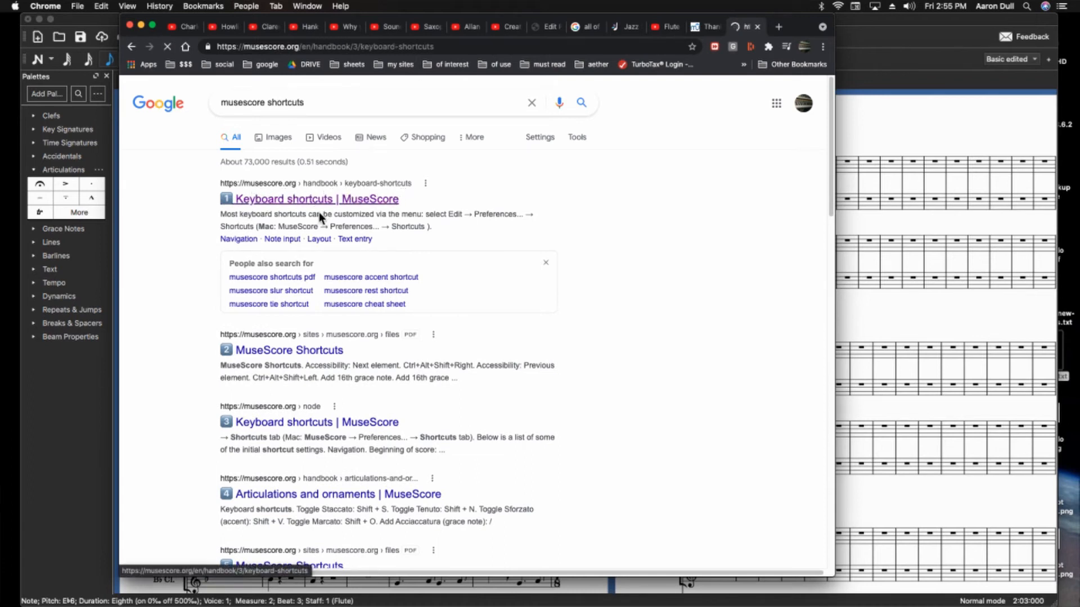
key("super+bracketleft")
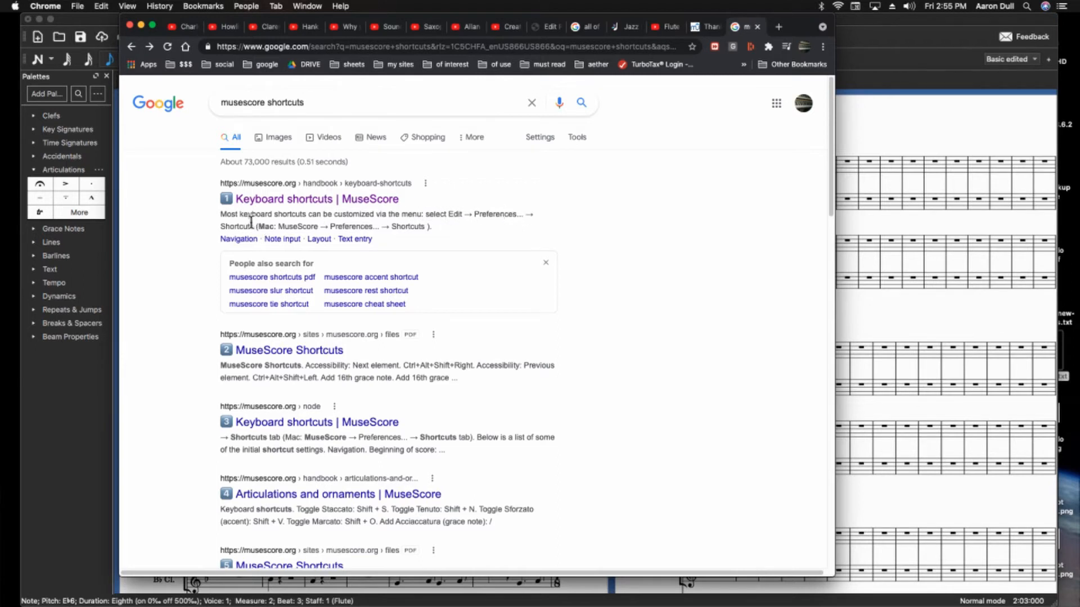
Switch back to MuseScore and look through the list of keyboard shortcuts in its preferences.
left_click(863, 103)
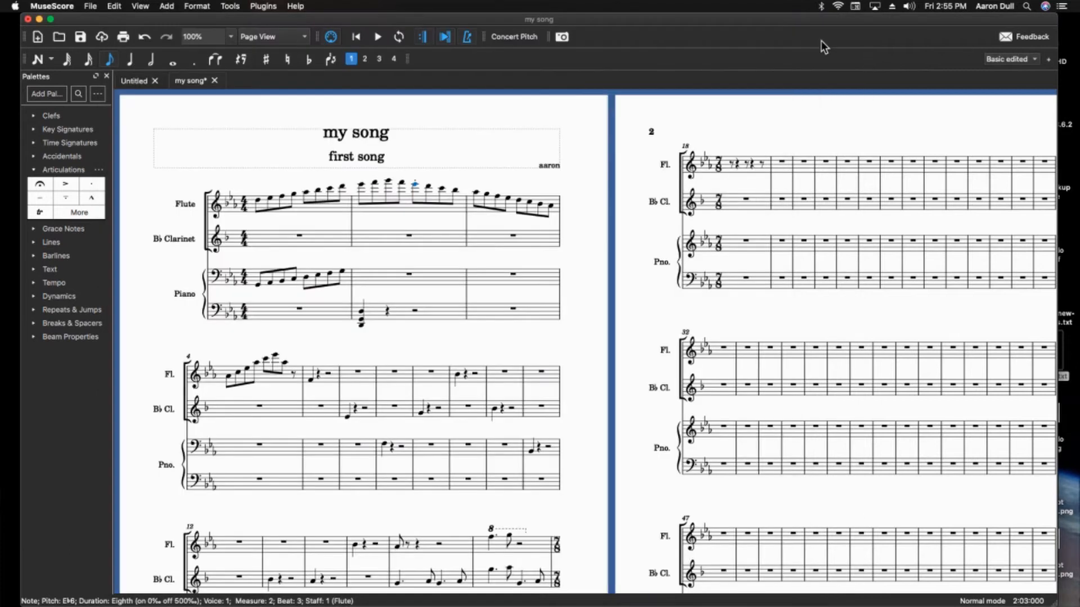
left_click(114, 6)
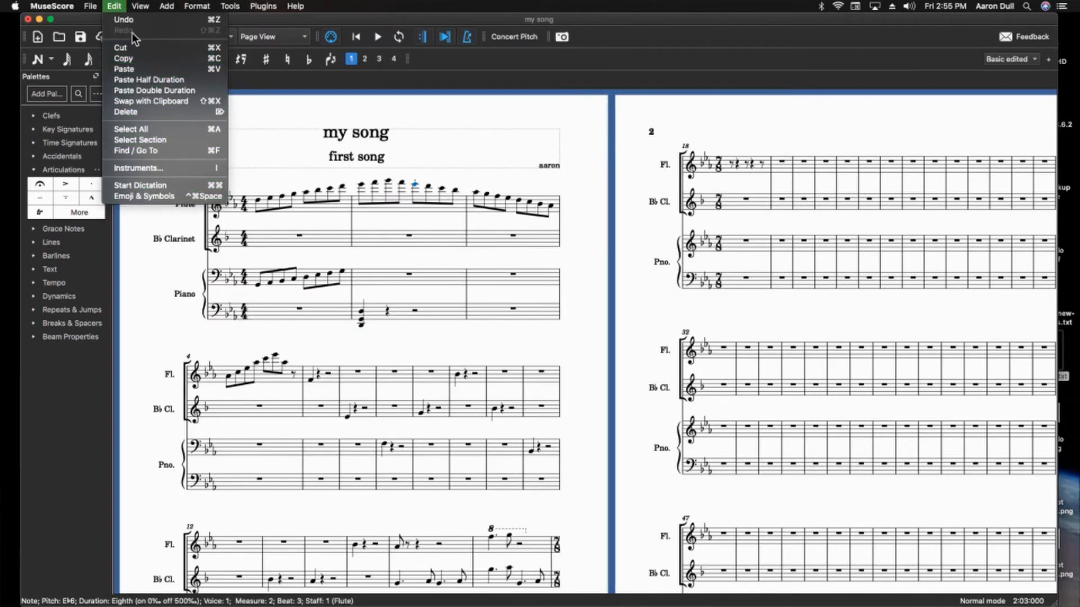
mouse_move(77, 6)
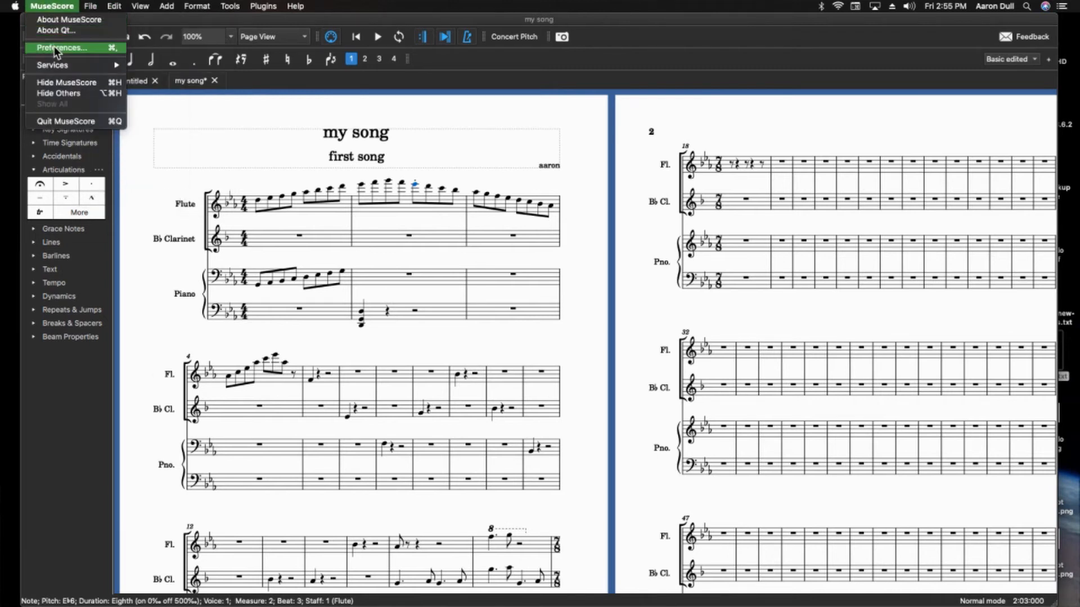
left_click(54, 47)
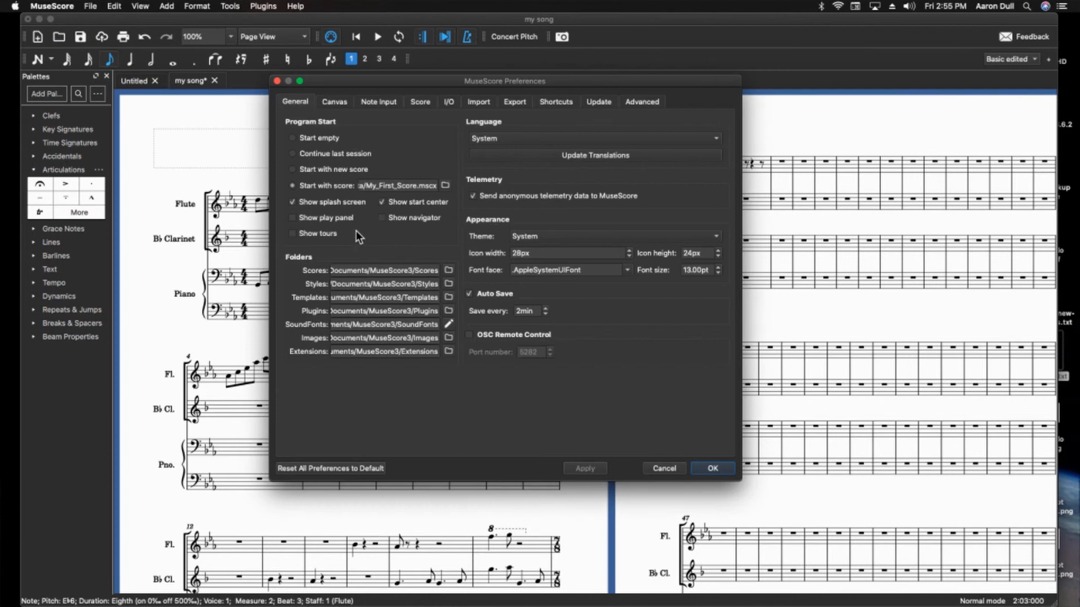
left_click(553, 102)
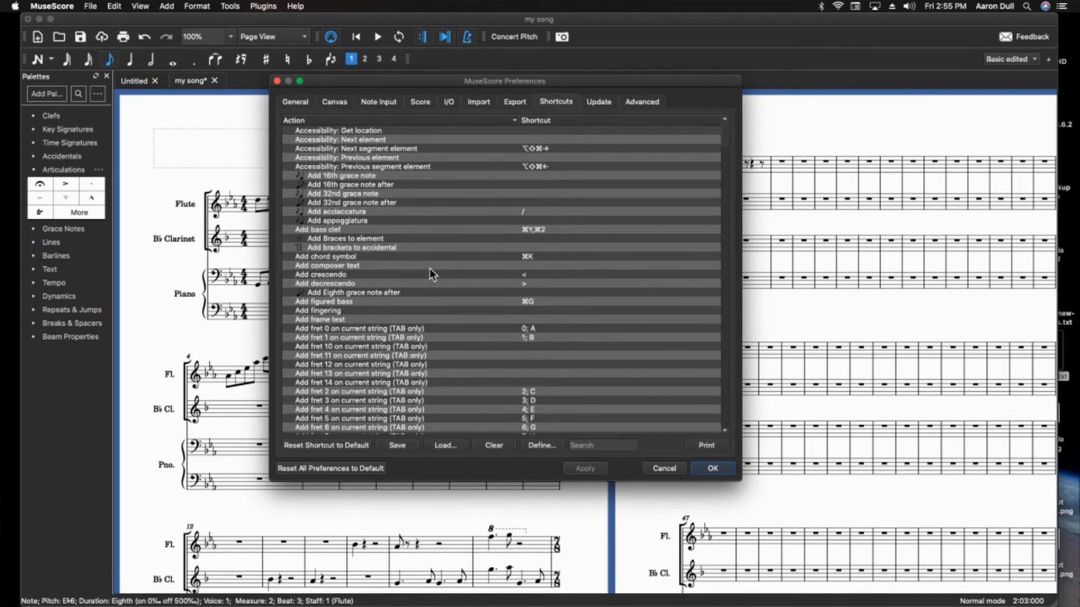
scroll(430, 268, "down", 15)
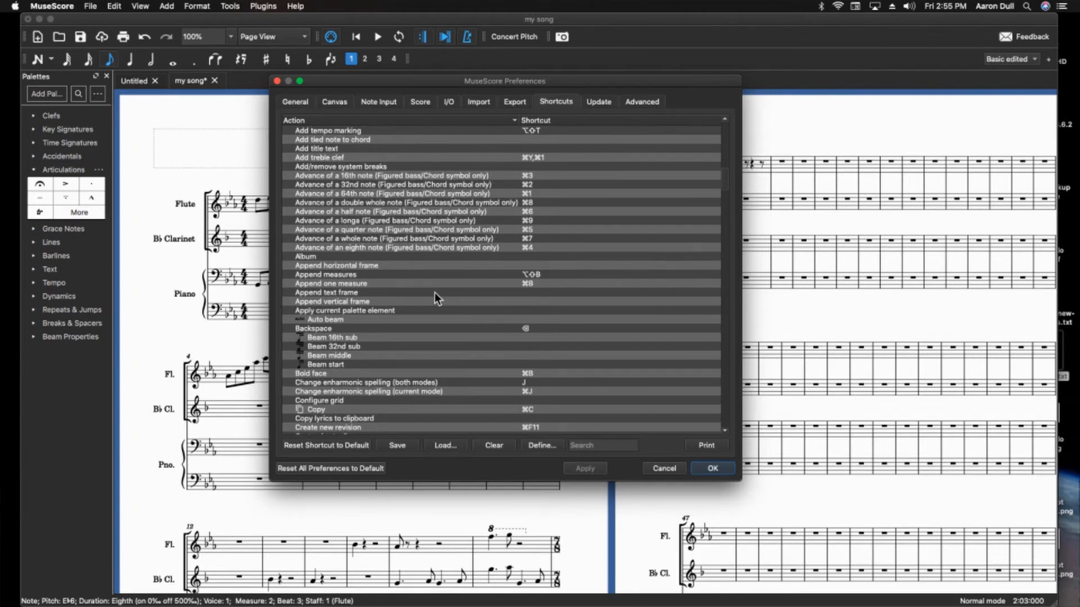
scroll(434, 292, "down", 20)
scroll(427, 290, "down", 20)
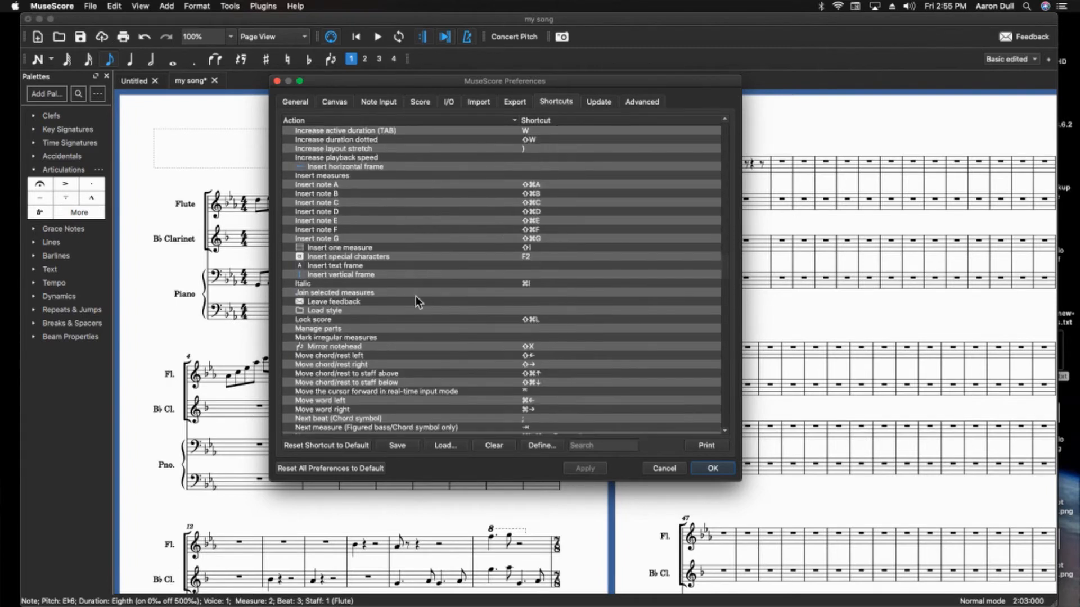
scroll(463, 265, "down", 9)
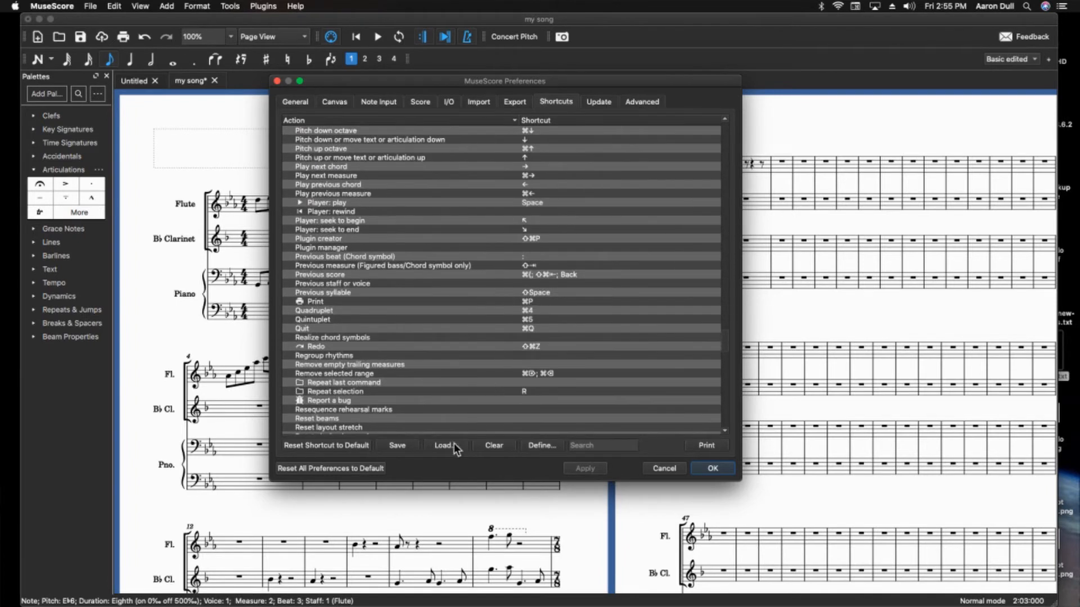
Search the shortcut list for "stacca", close the preferences without changes, and select the Flute's sixth note in measure 2.
left_click(623, 446)
type("stacca")
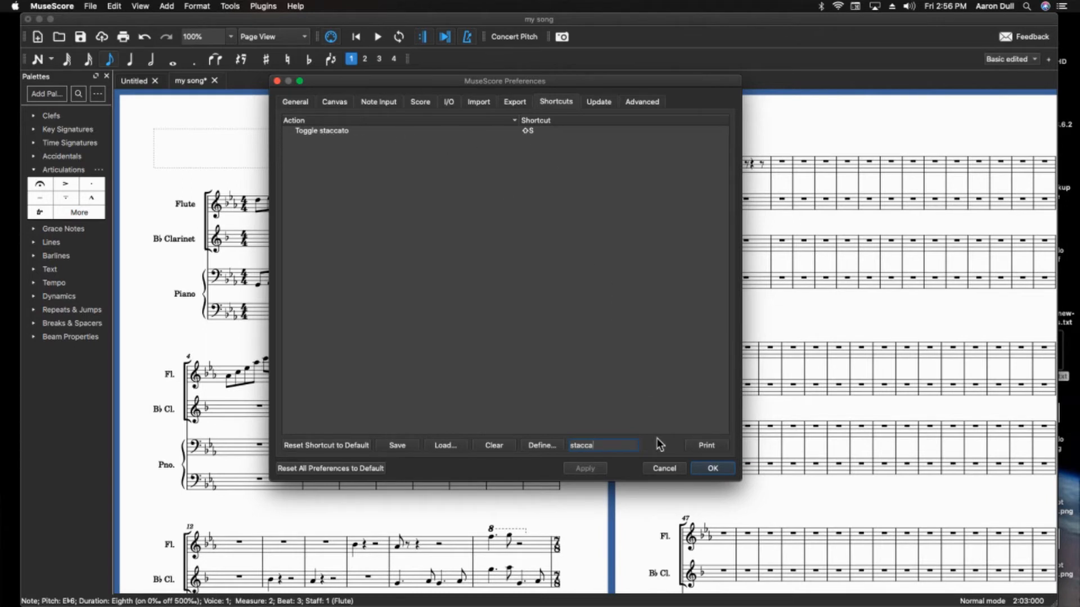
left_click(669, 469)
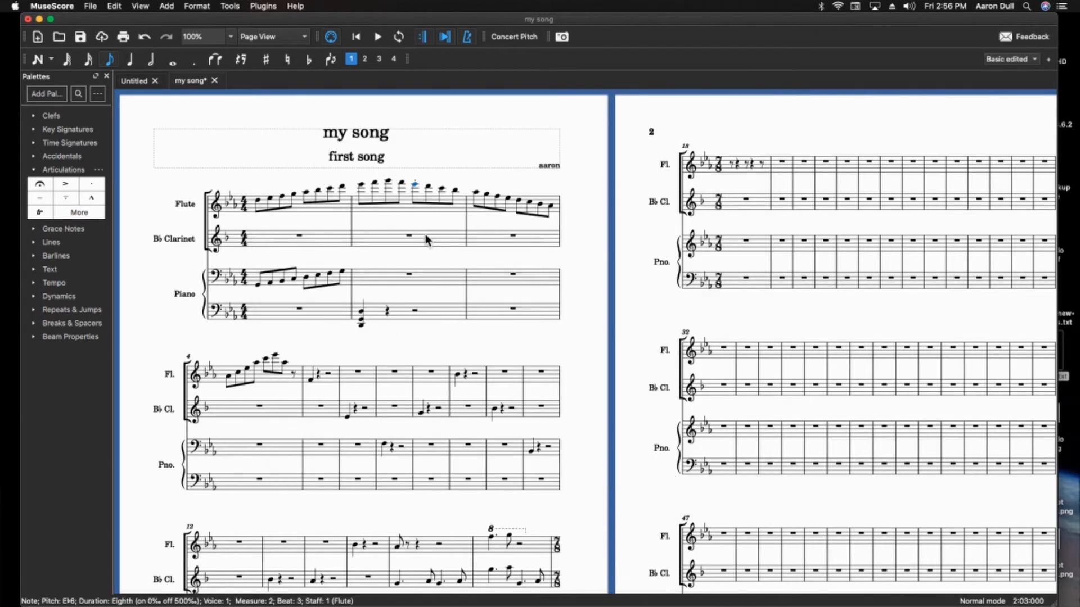
key("Right")
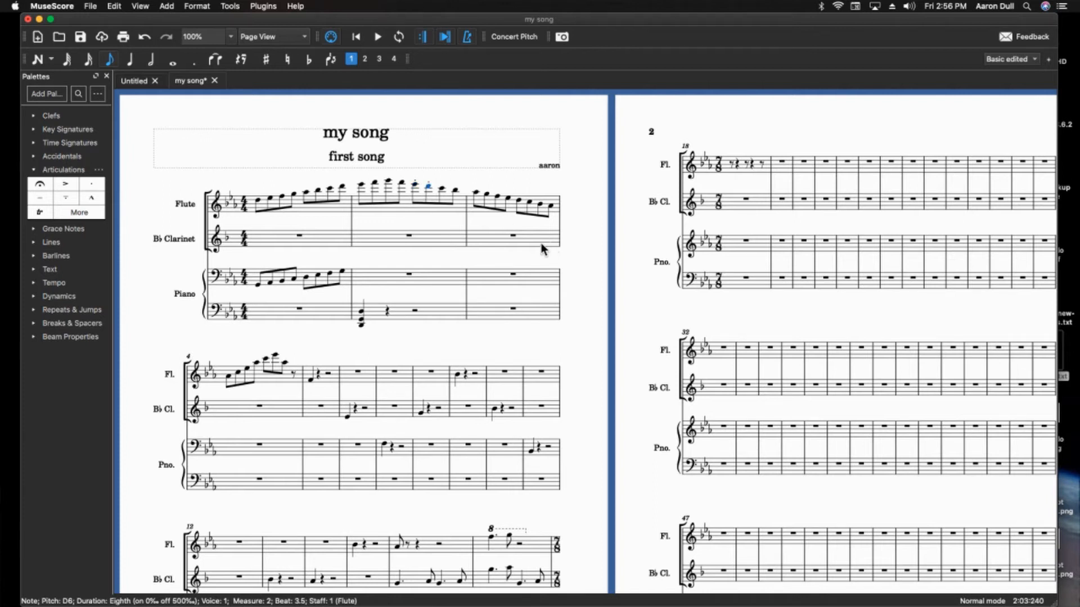
Enter eighth notes E, D, F and G from the start of the B♭ Clarinet's measure 2, and reselect the first one outside note input.
left_click(394, 247)
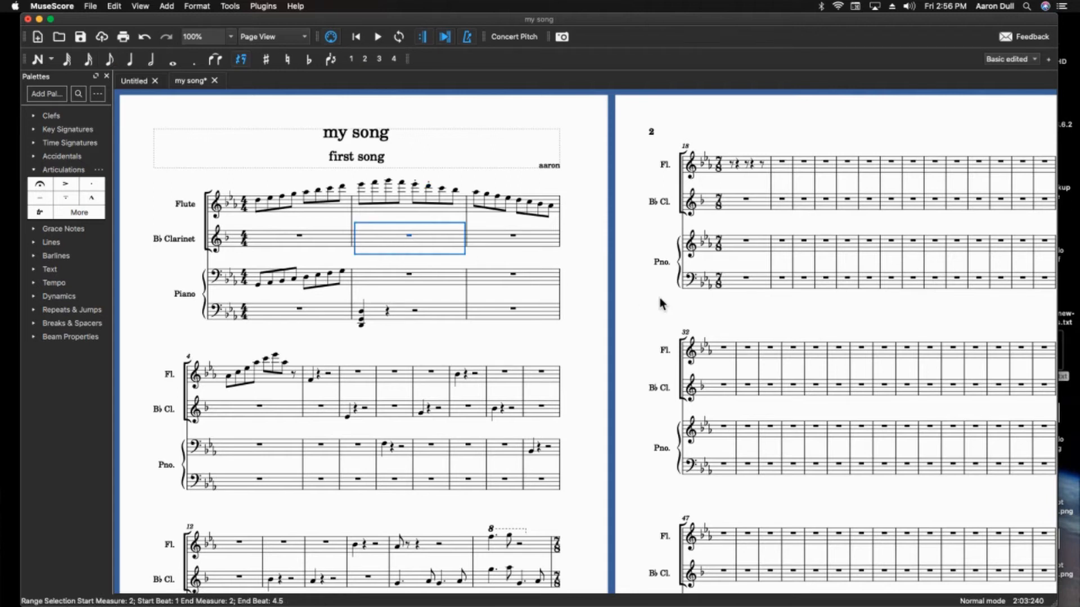
key("n")
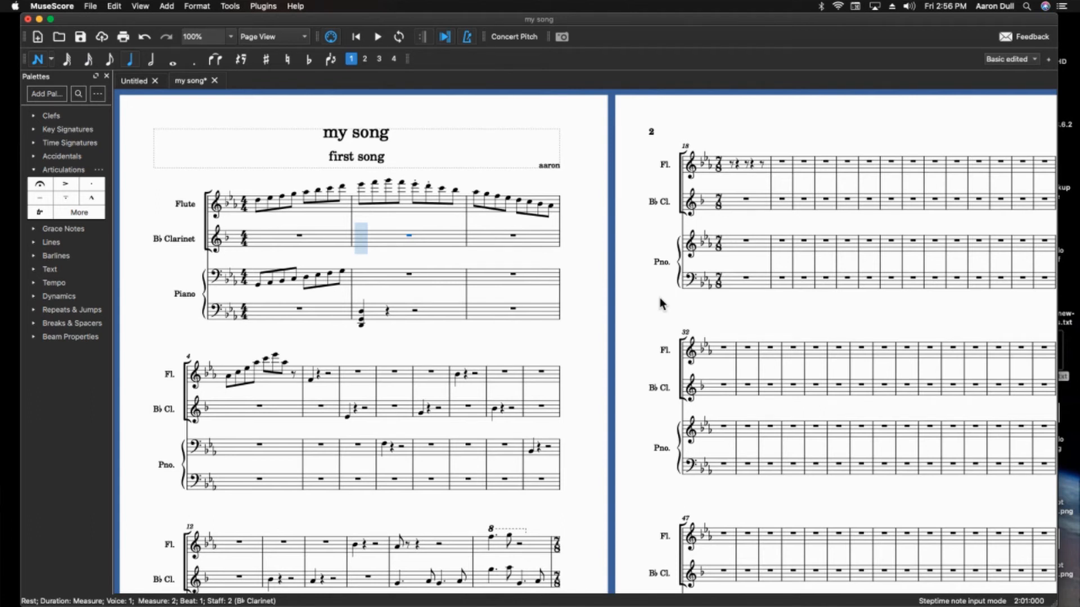
key("4")
key("e")
key("d")
key("f")
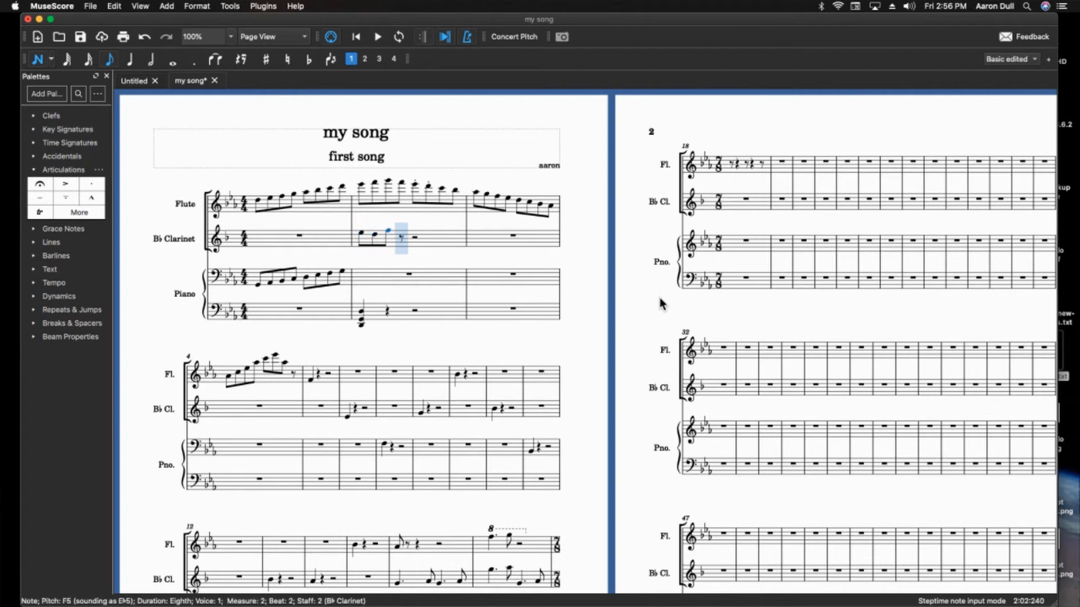
key("g")
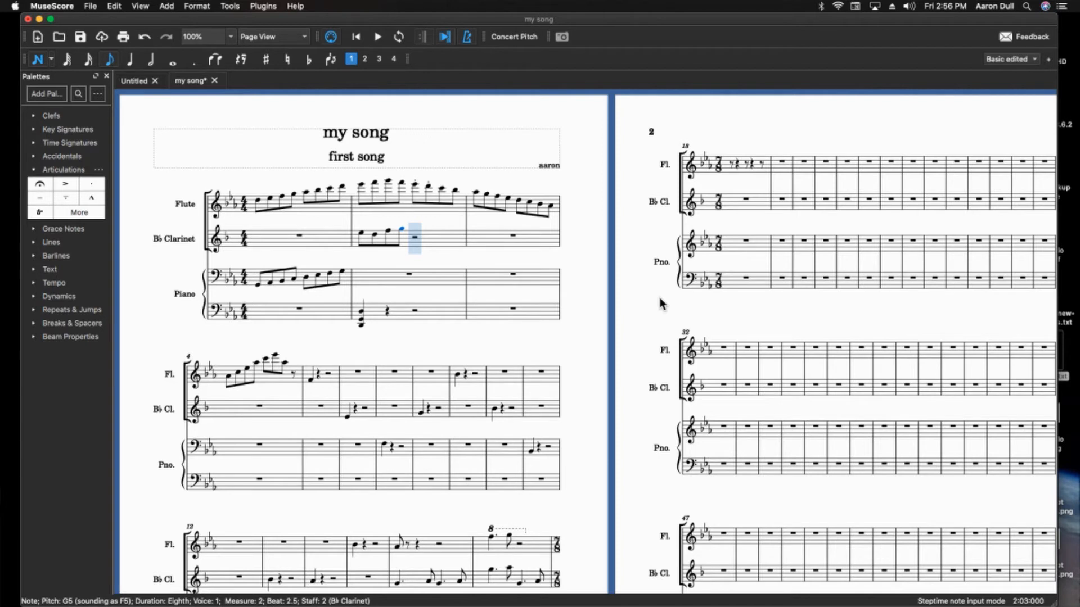
key("Left")
key("Left")
key("Left")
key("Left")
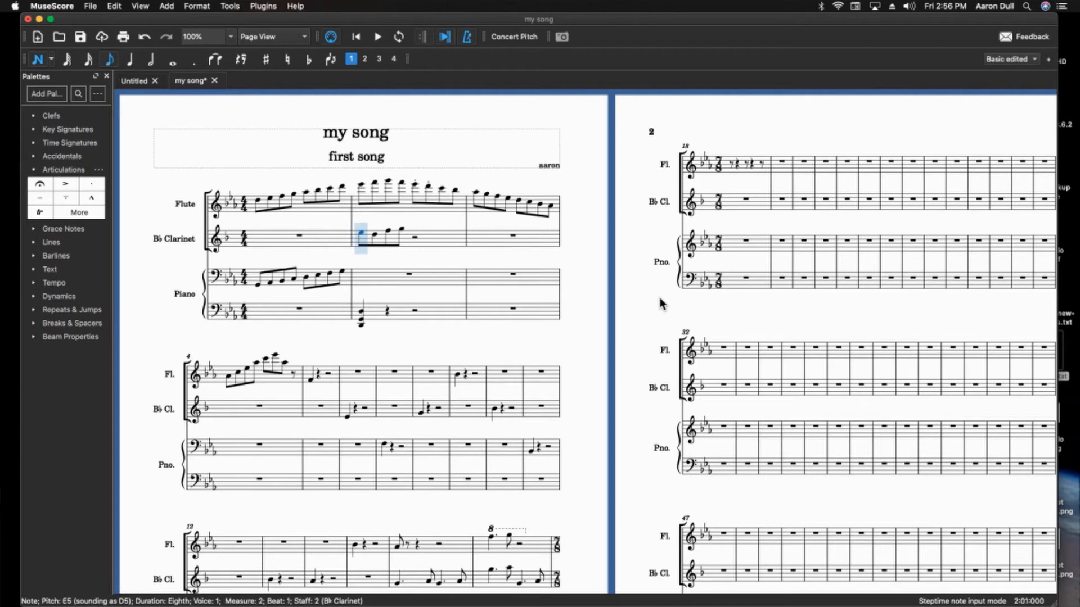
key("Escape")
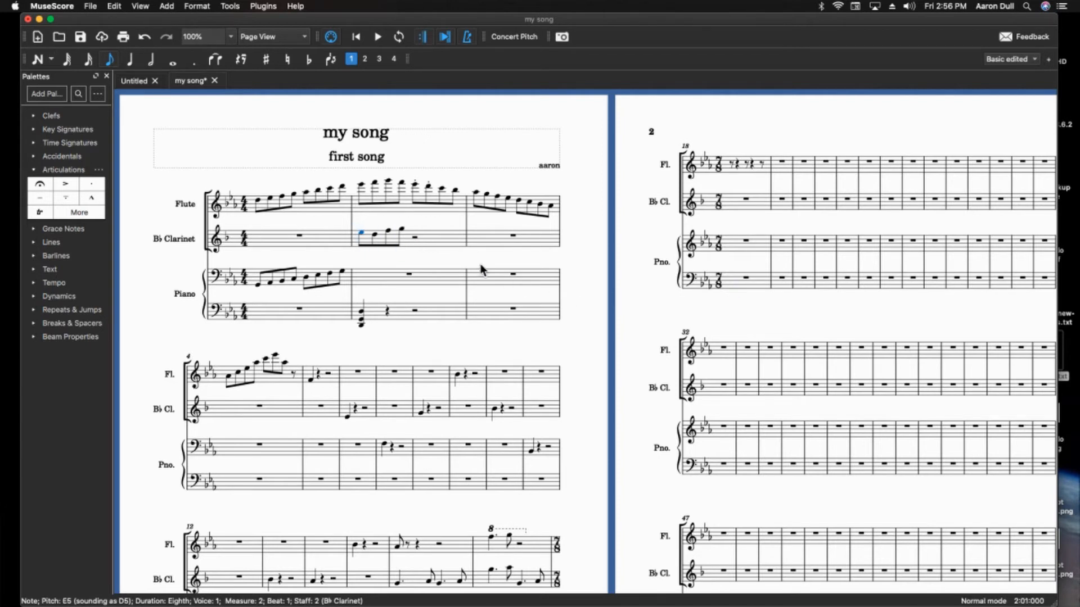
Select measures one at a time on the B♭ Clarinet staff and the upper Piano staff within measures 1 to 3.
left_click(432, 237)
left_click(499, 239)
left_click(435, 239)
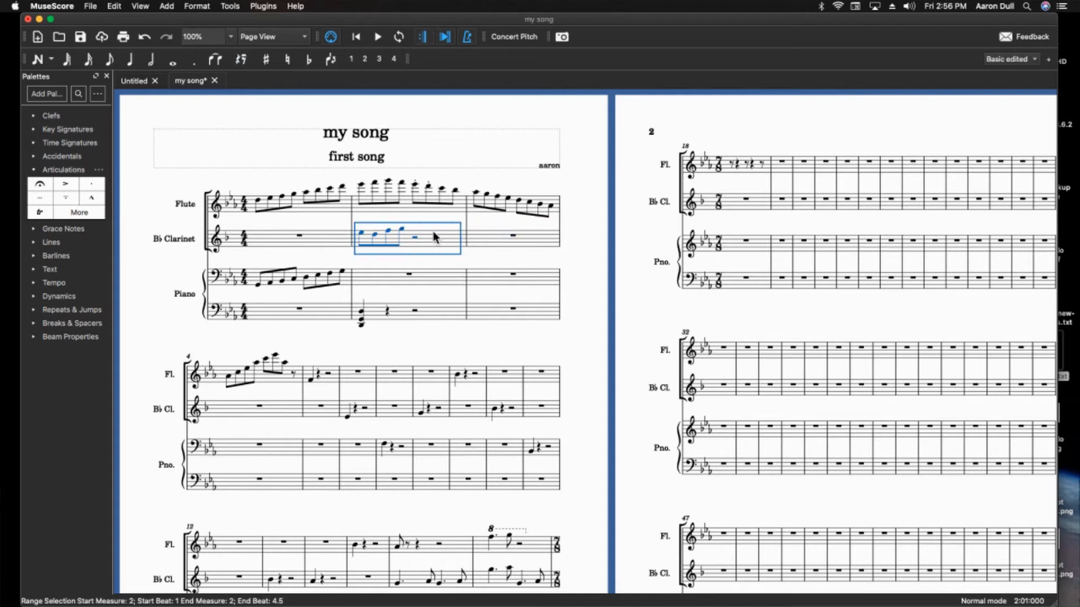
left_click(444, 281)
left_click(447, 241)
left_click(485, 238)
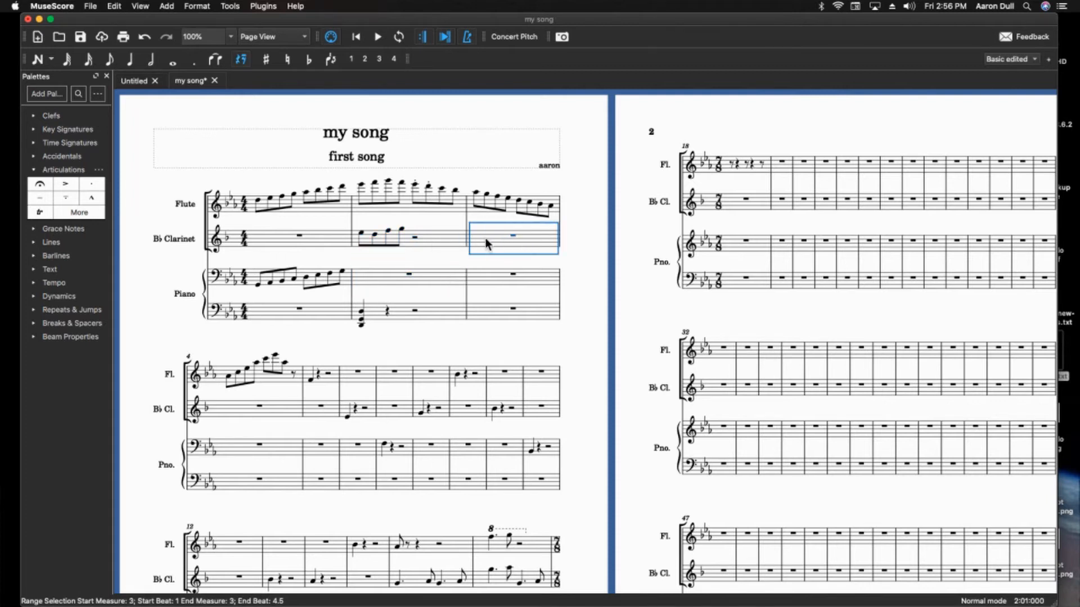
left_click(439, 242)
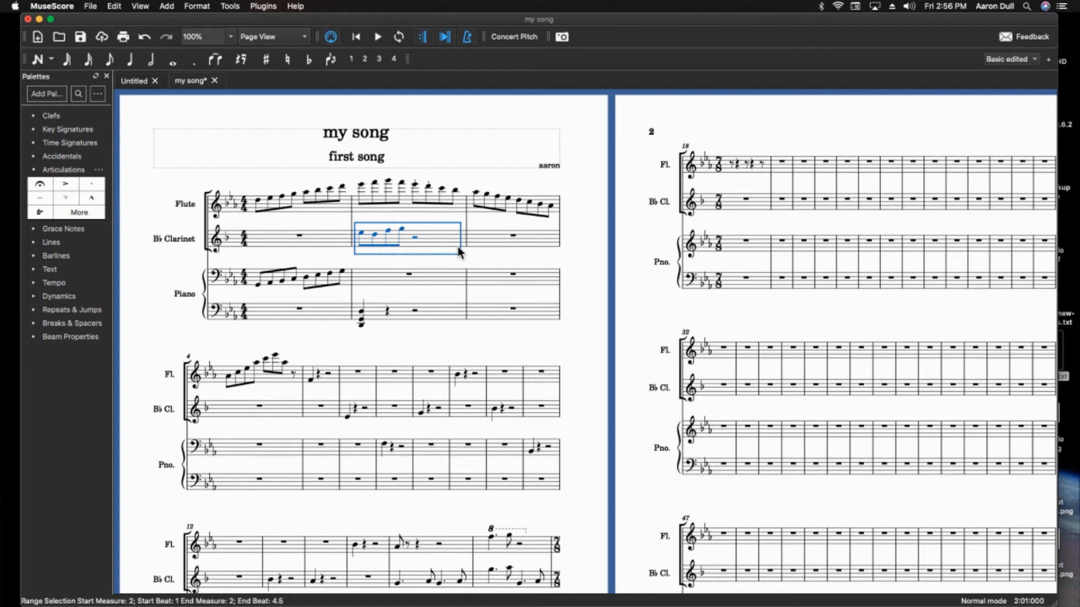
left_click(491, 244)
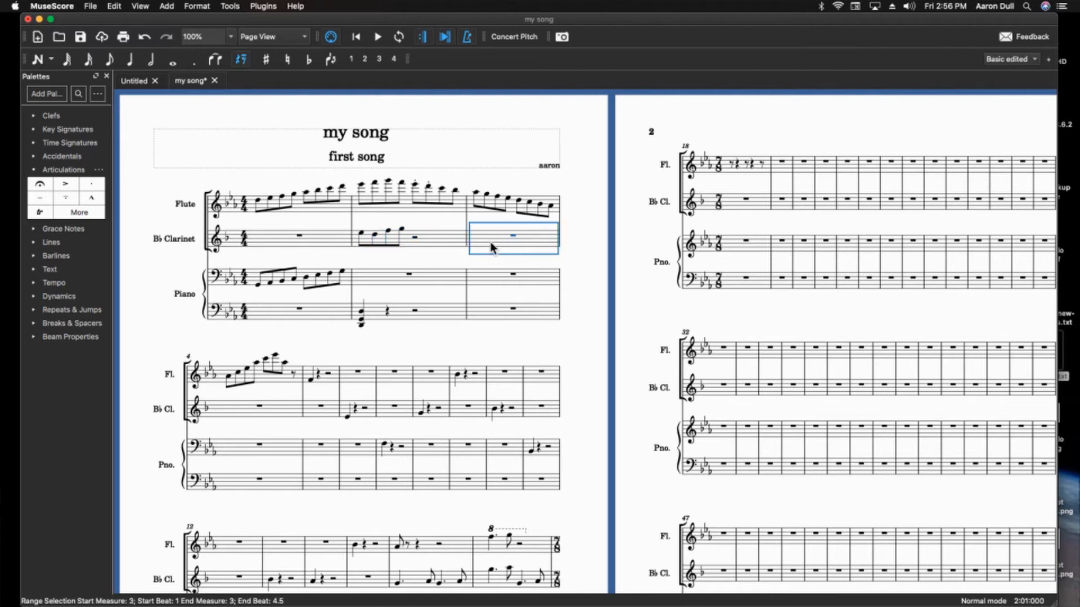
left_click(451, 238)
left_click(267, 241)
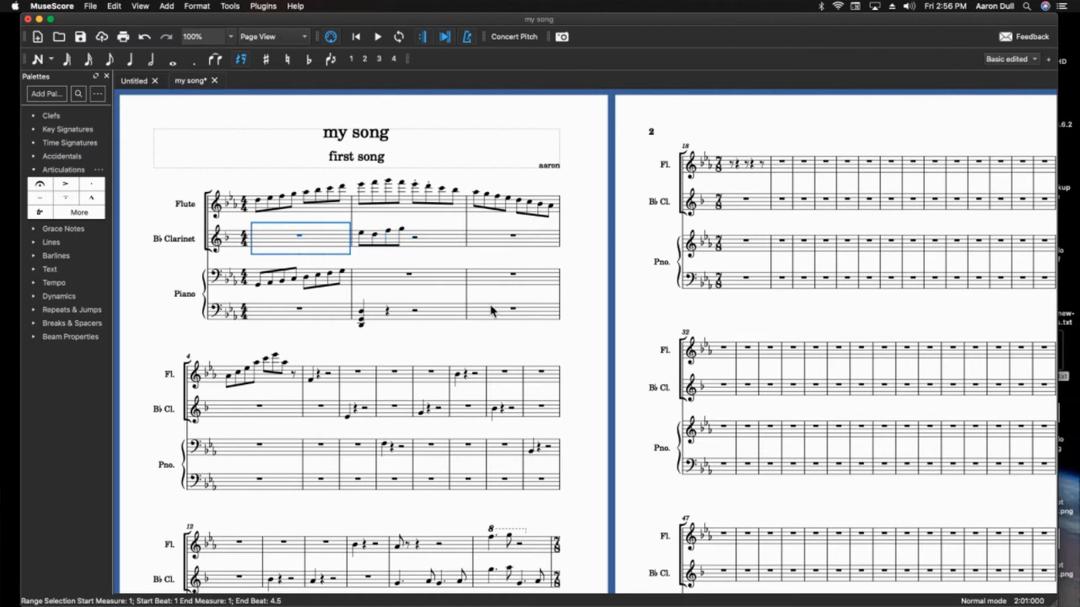
left_click(591, 347)
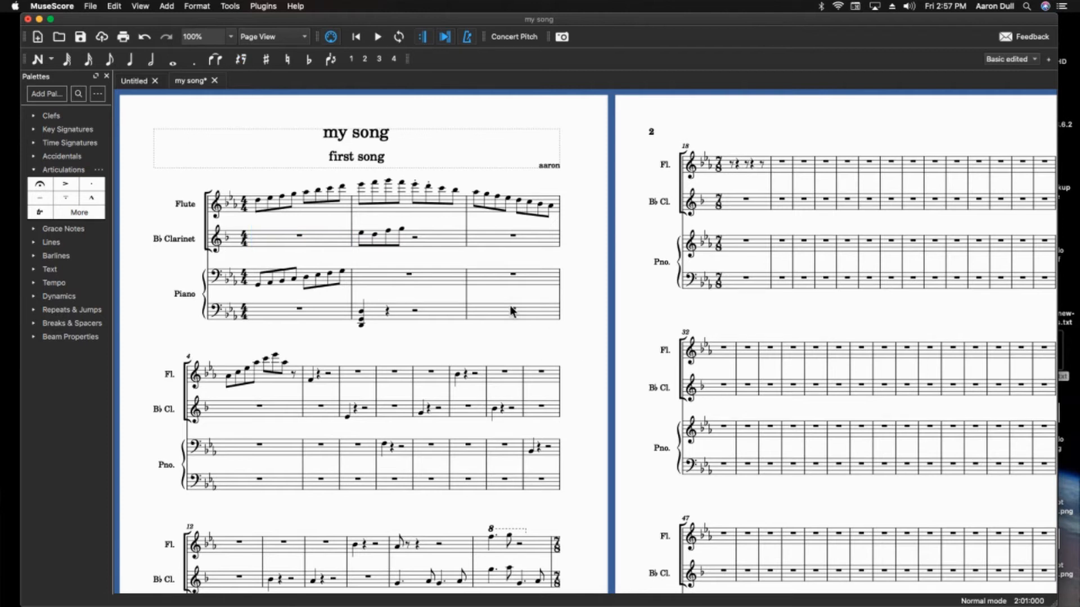
left_click(480, 241)
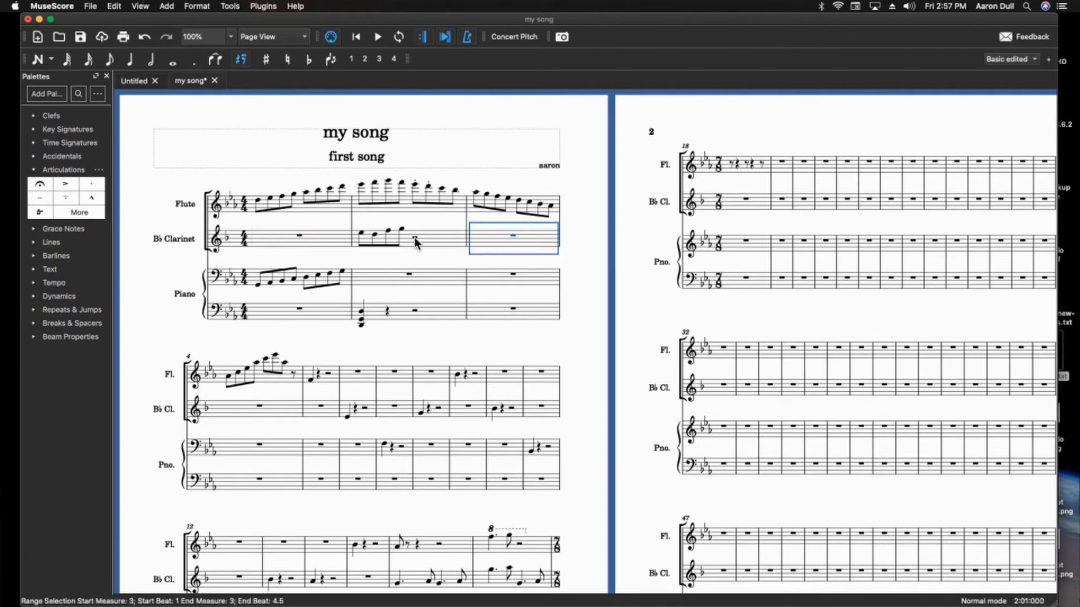
left_click(419, 243)
left_click(442, 275)
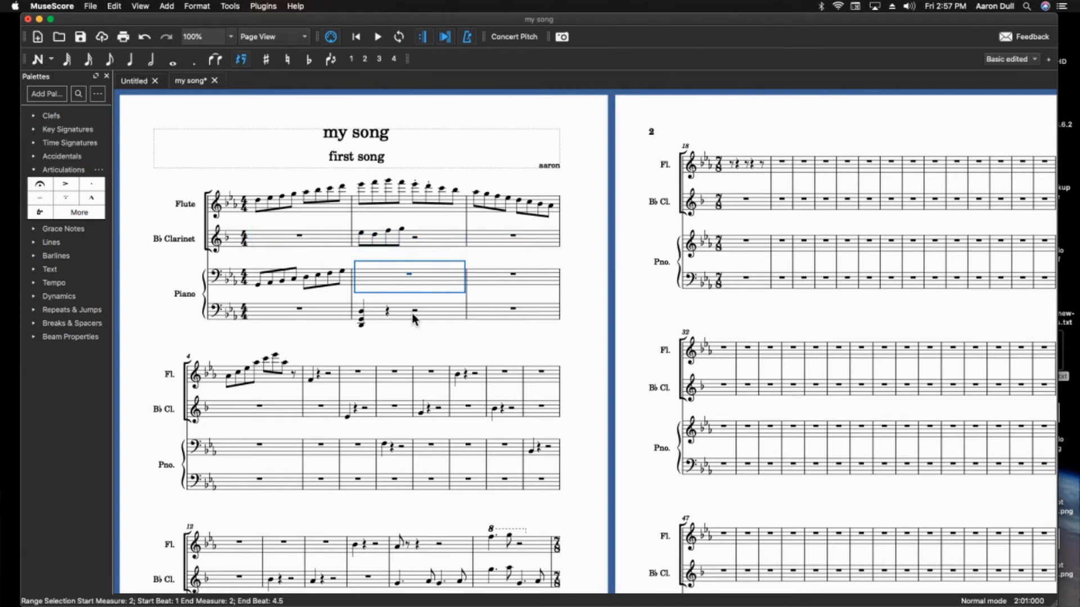
scroll(524, 318, "down", 3)
scroll(527, 322, "up", 5)
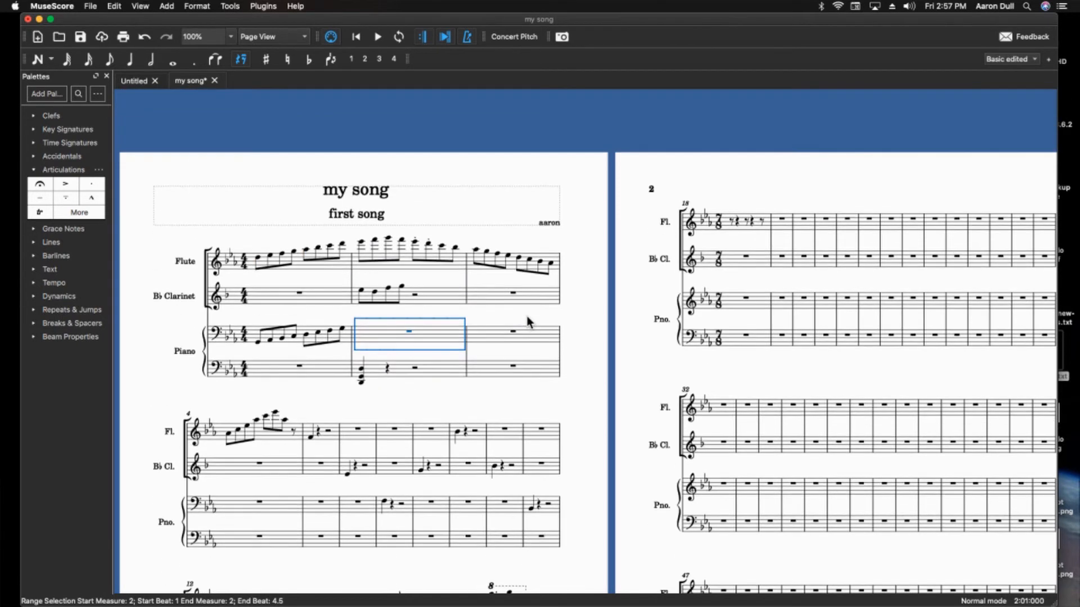
left_click(258, 258)
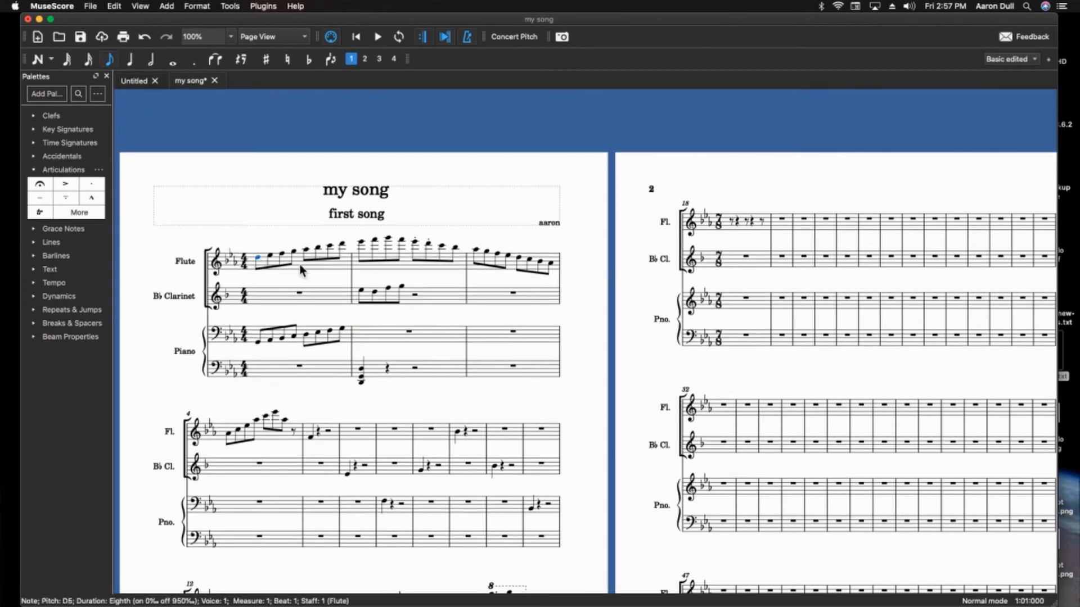
left_click(458, 256, "shift")
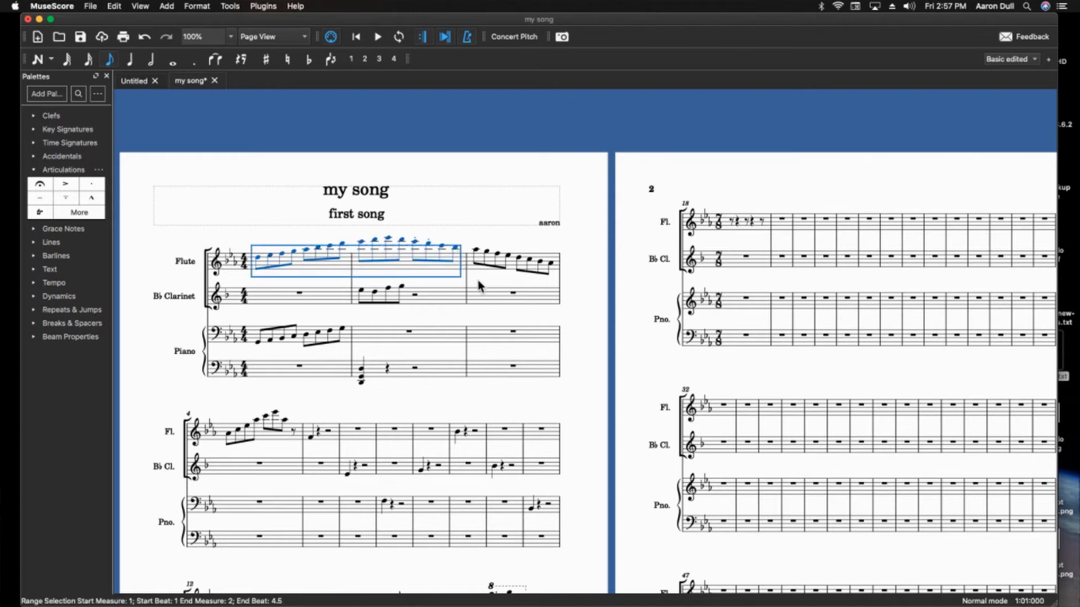
key("Escape")
Copy the Flute's notes from measures 1 and 2 onto the B♭ Clarinet staff, starting at measure 3.
left_click(260, 262)
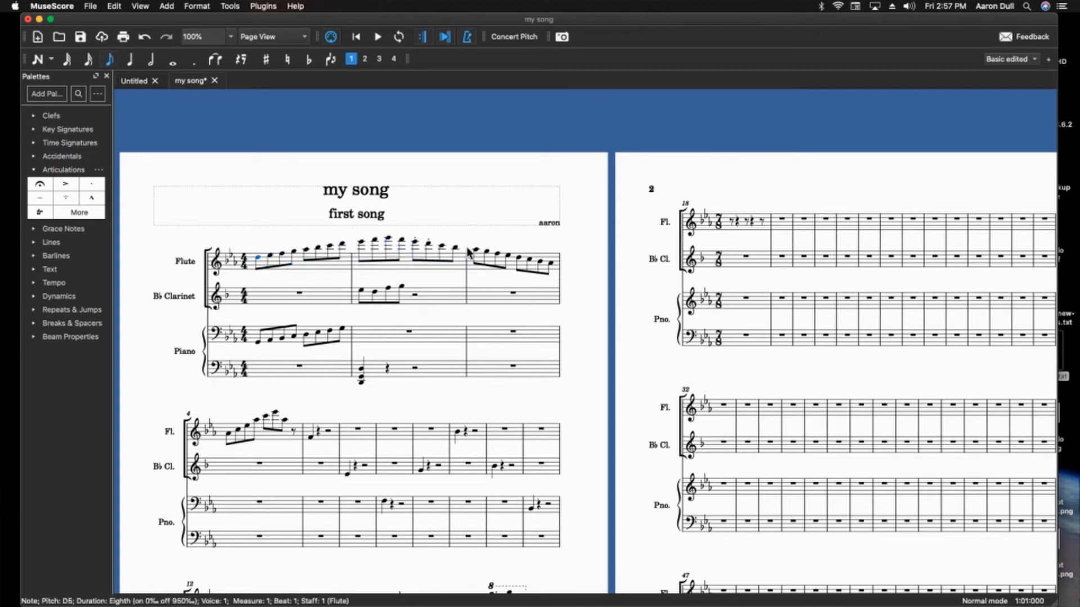
left_click(455, 251, "shift")
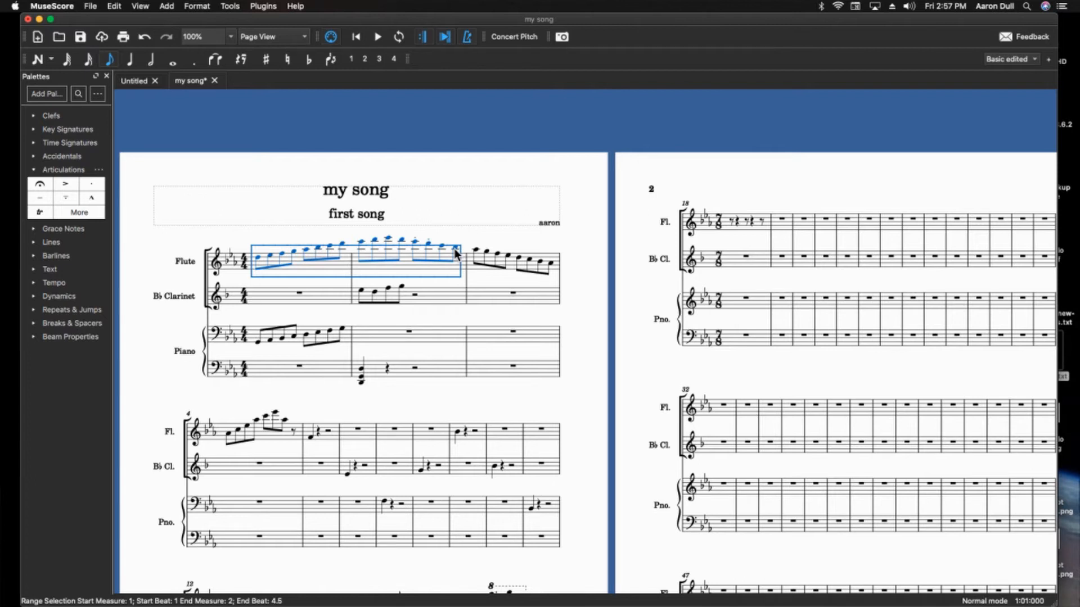
left_click(487, 295)
key("super+v")
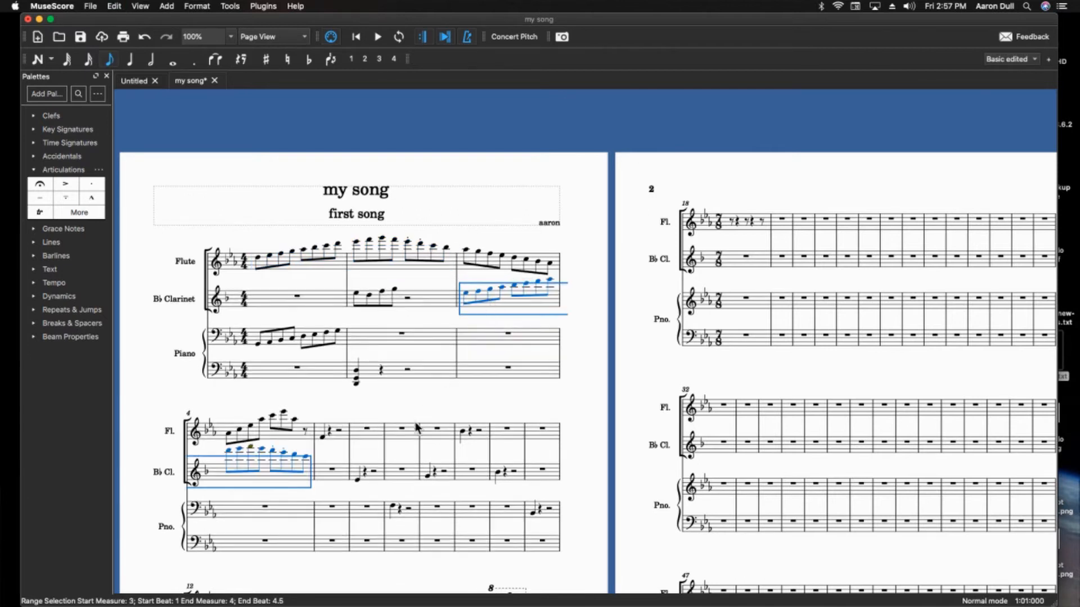
Paste the copied passage at measure 6 of the Flute and upper Piano staves, and lower the Piano copy by an octave.
left_click(367, 435)
key("super+v")
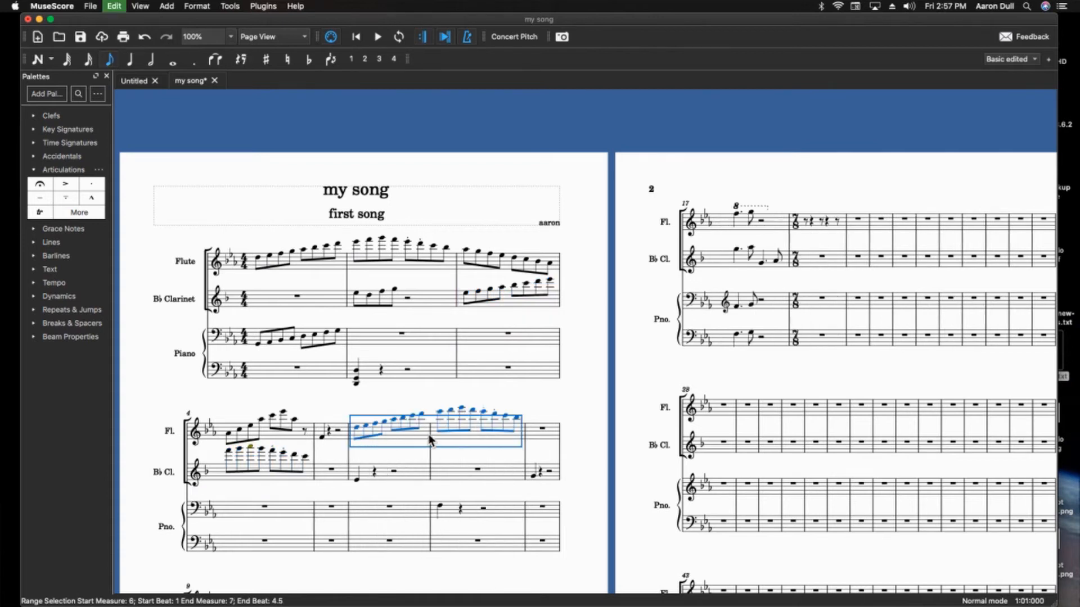
left_click(376, 508)
key("super+v")
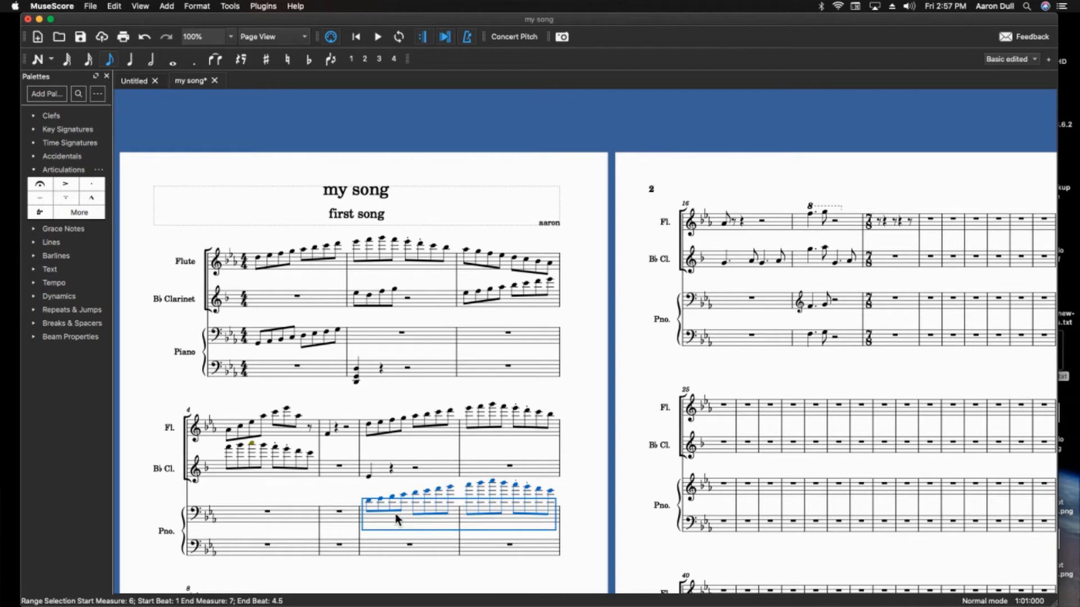
key("super+Down")
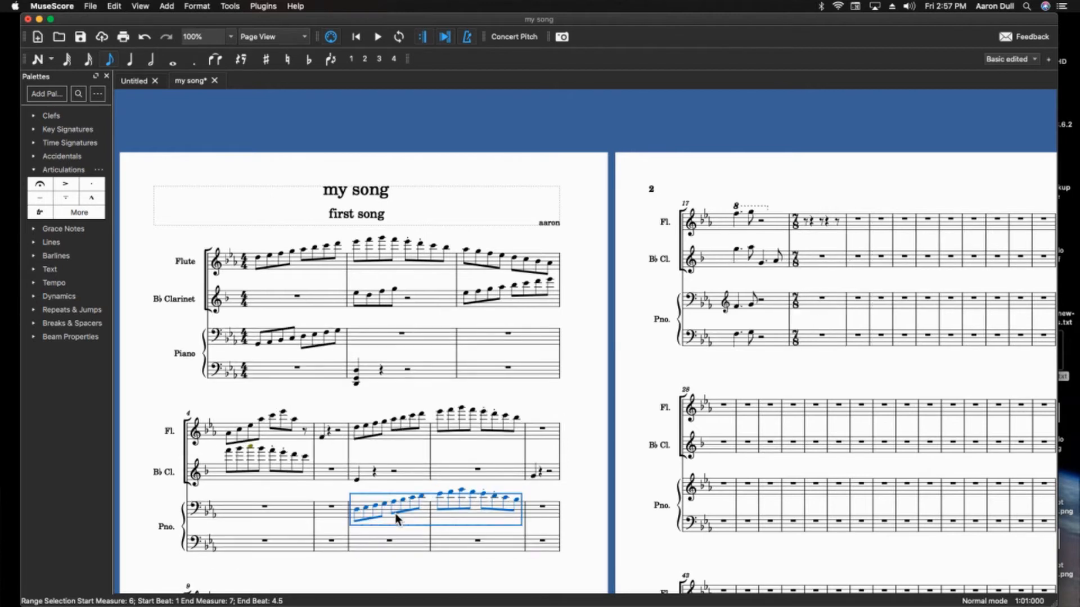
left_click(582, 384)
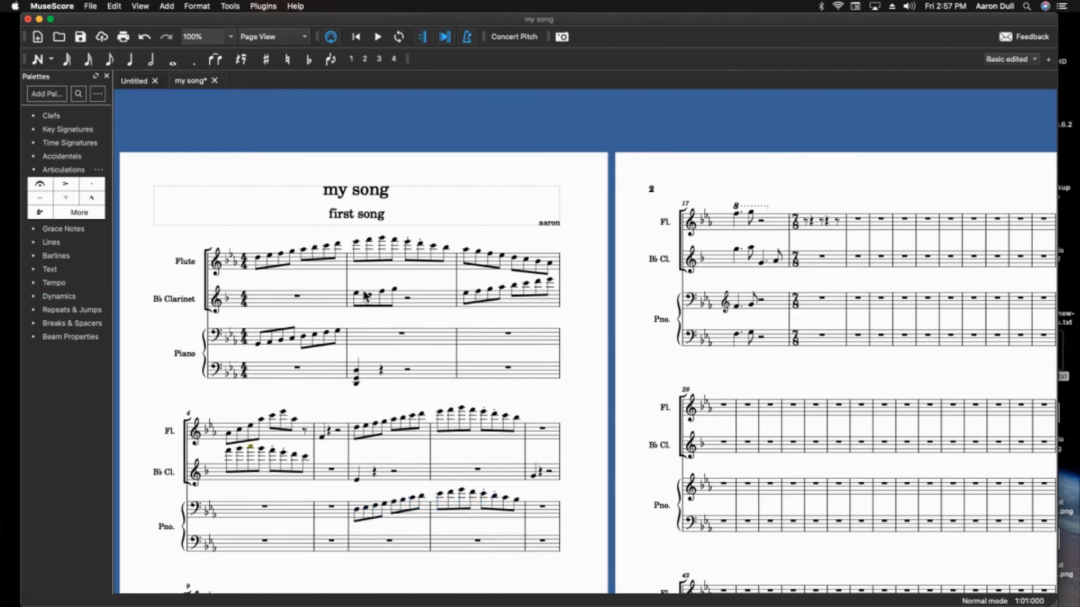
Lower all of the Flute's notes in measures 1 and 2 by a semitone and clear the selection.
left_click(258, 259)
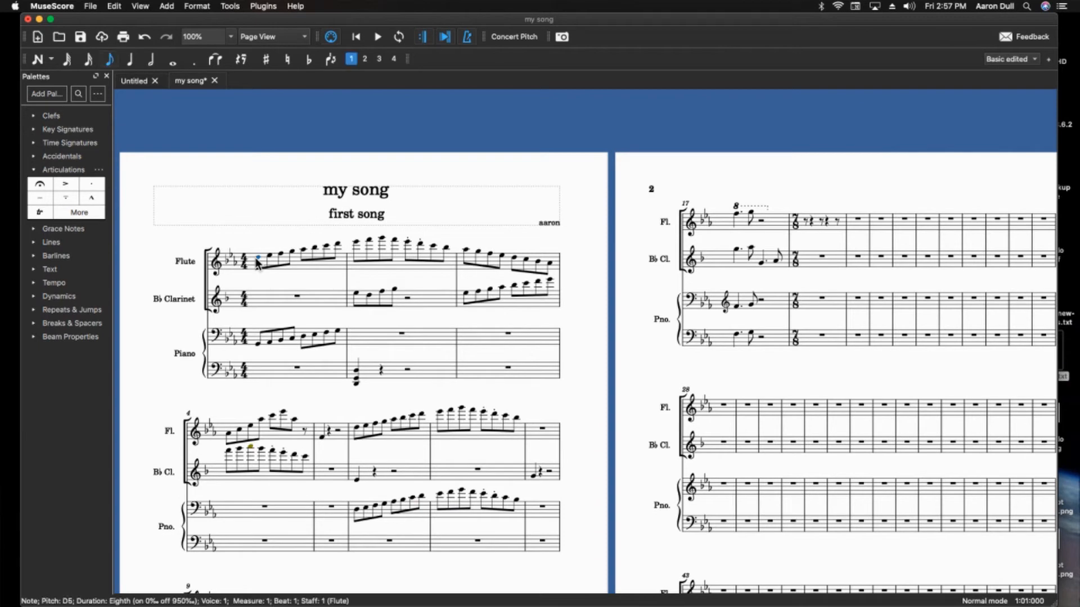
left_click(455, 258, "shift")
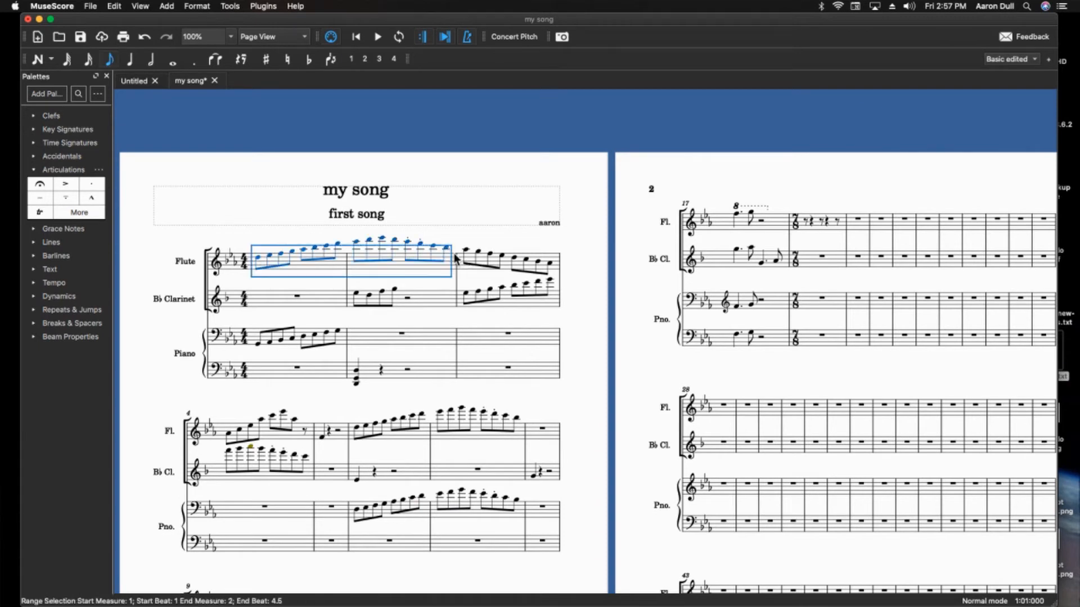
key("Down")
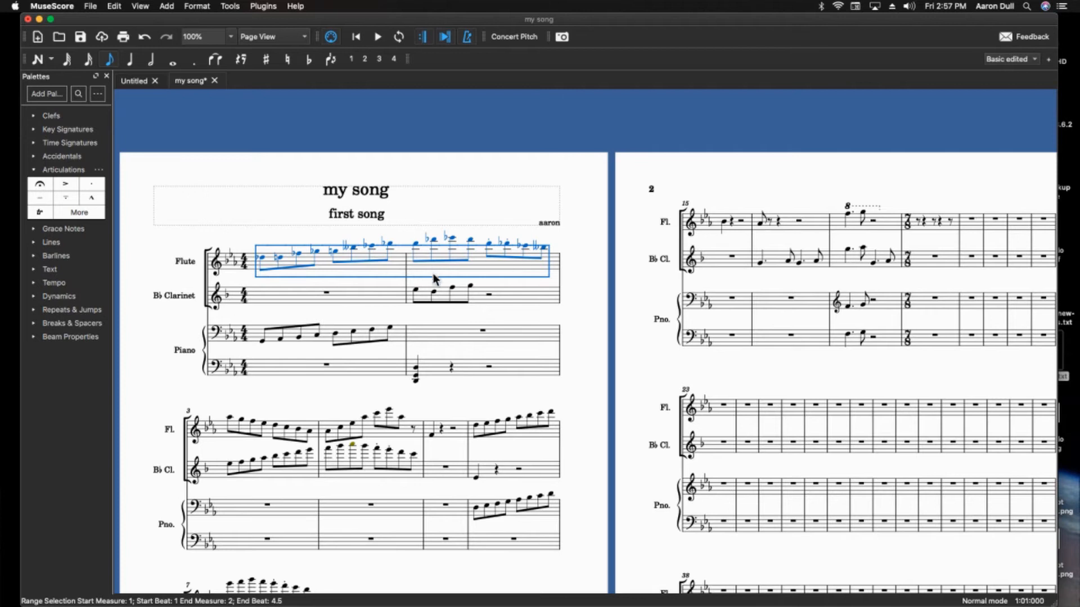
key("Up")
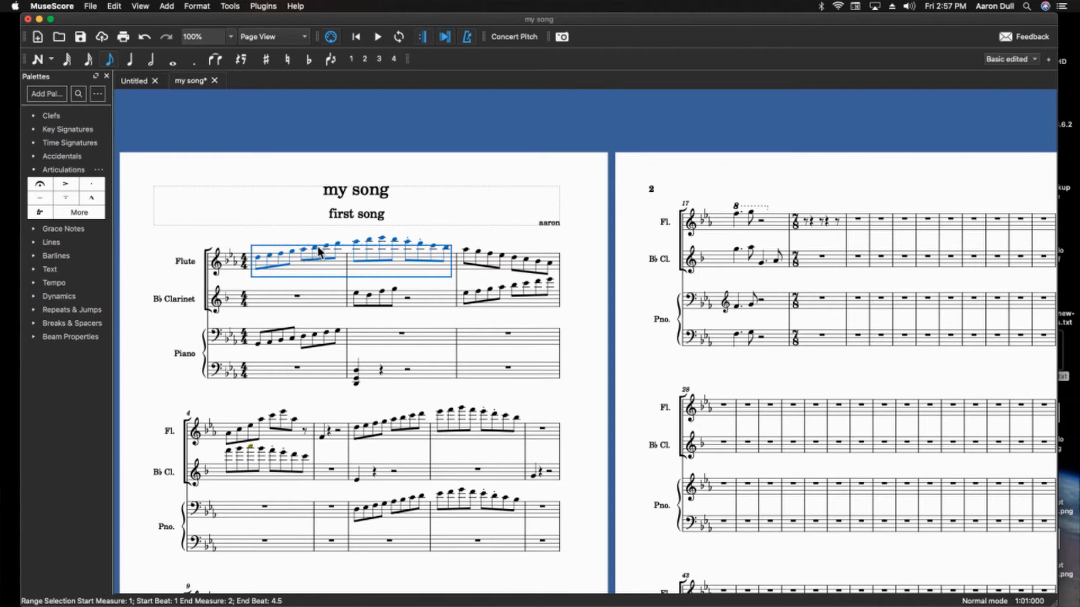
key("Down")
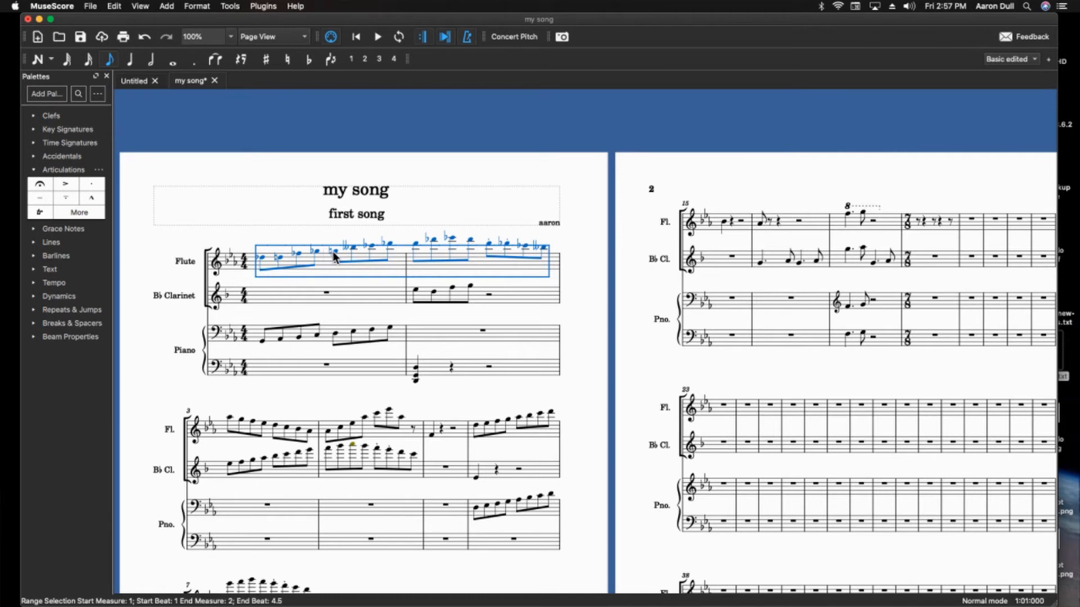
left_click(288, 223)
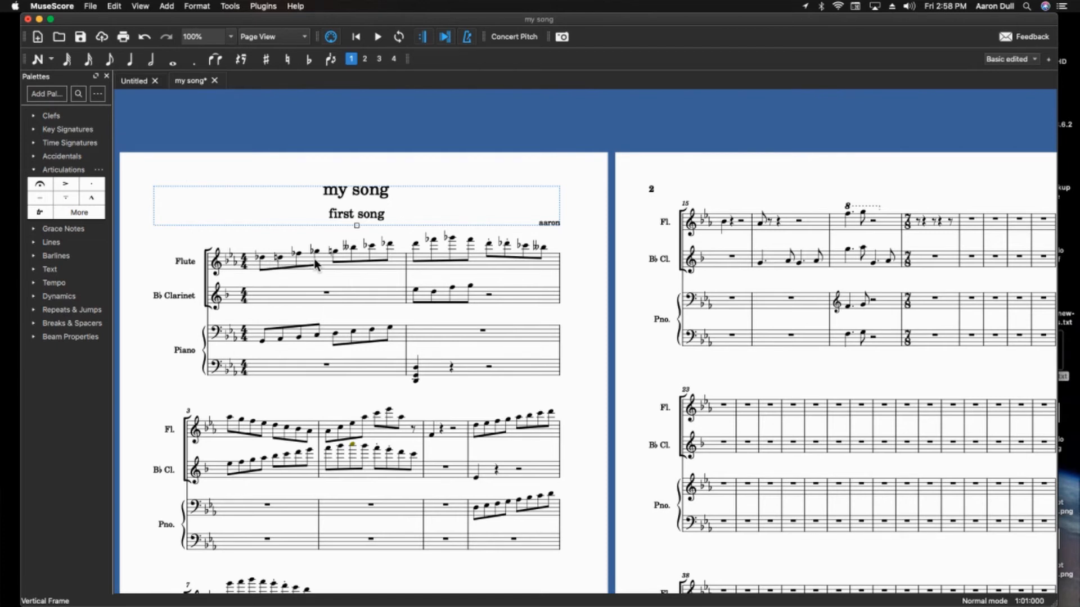
Raise the Flute's second note in measure 1 by a semitone.
left_click(263, 257)
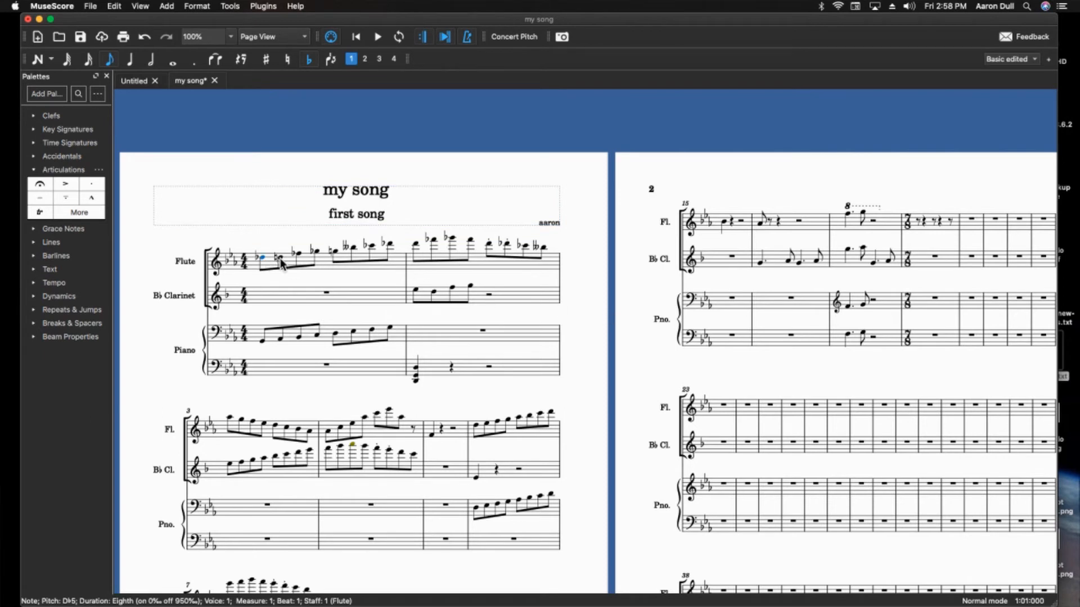
left_click(280, 259)
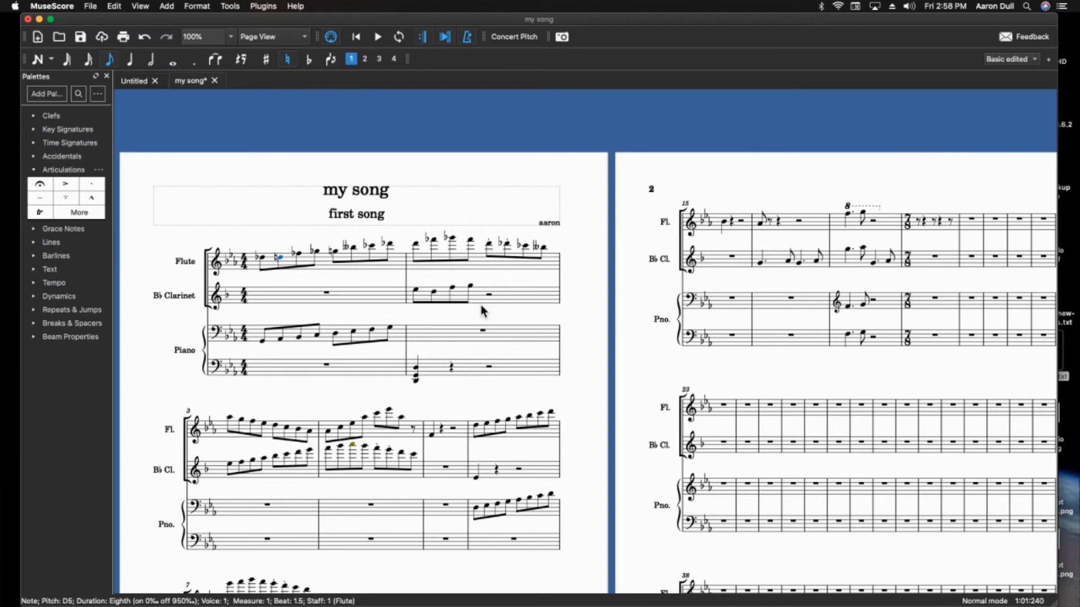
key("Up")
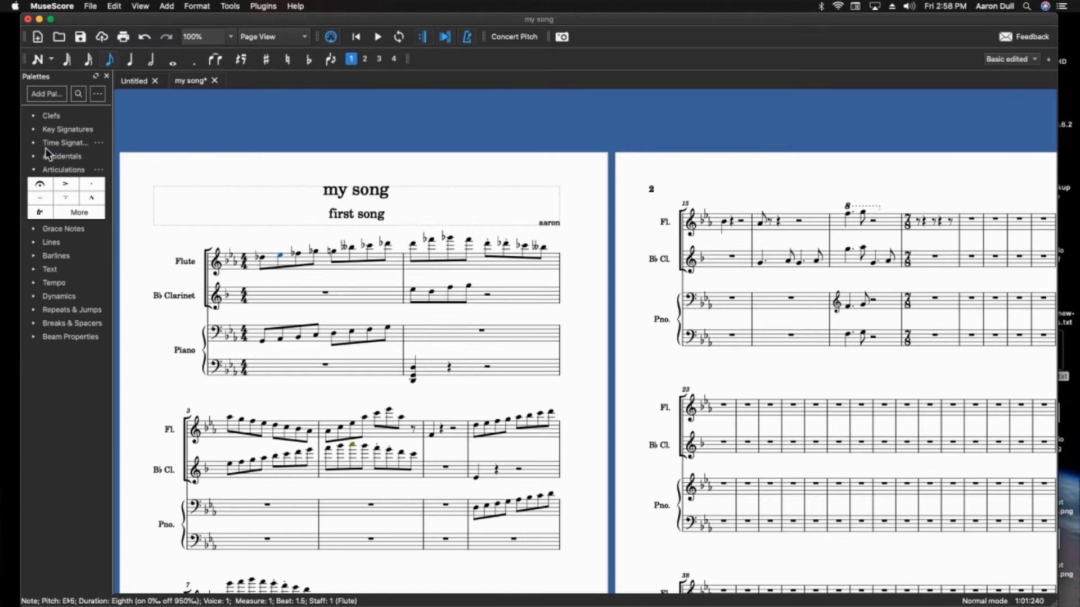
Open the search field for the palettes.
left_click(78, 94)
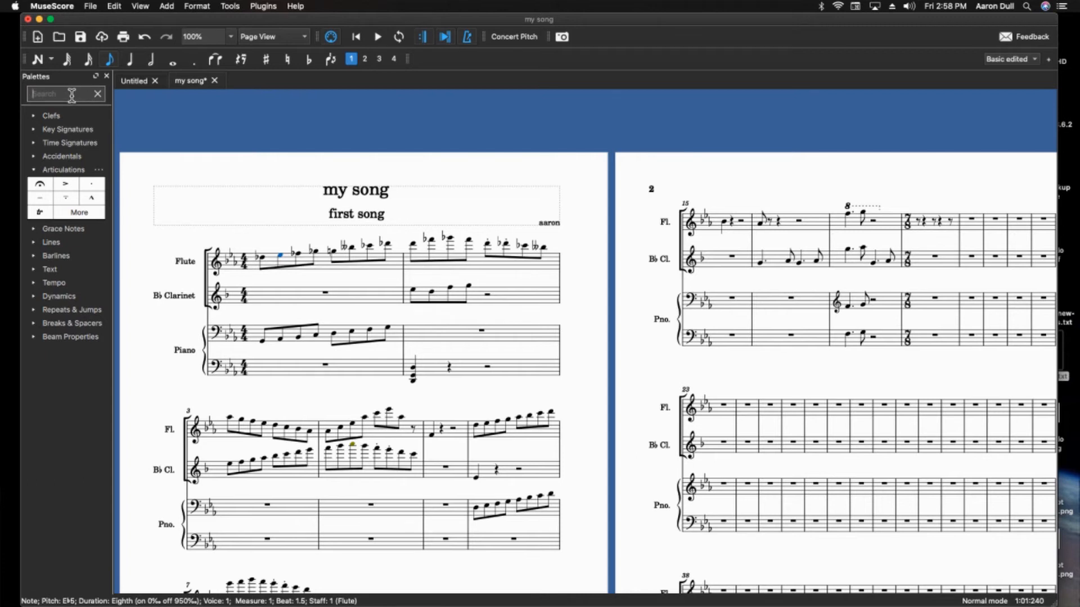
Add double flats to the flute's second and fifth notes in measure 1.
type("double flat")
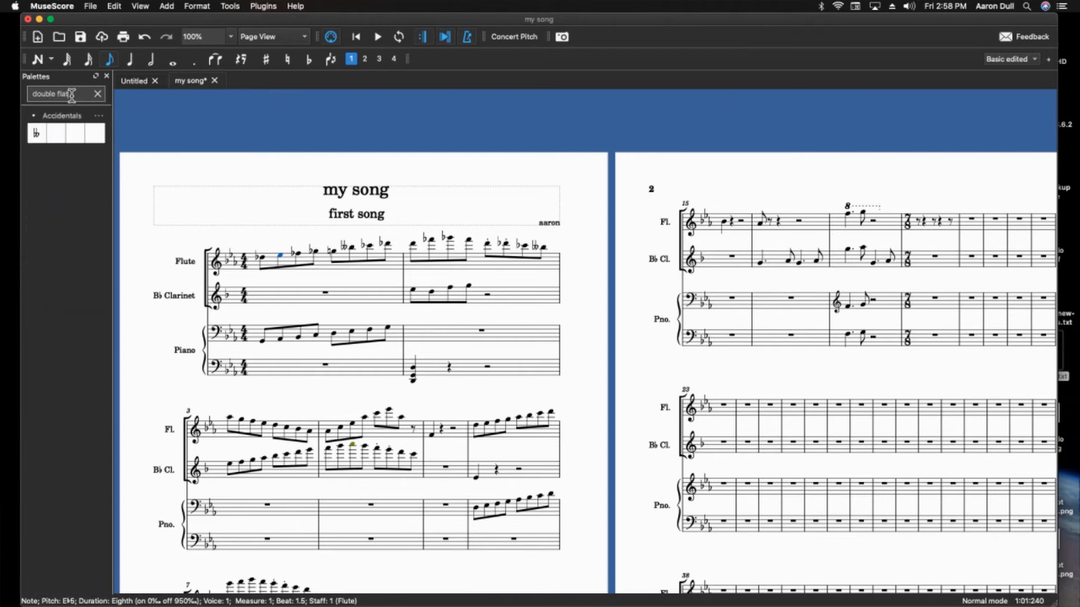
left_click(36, 133)
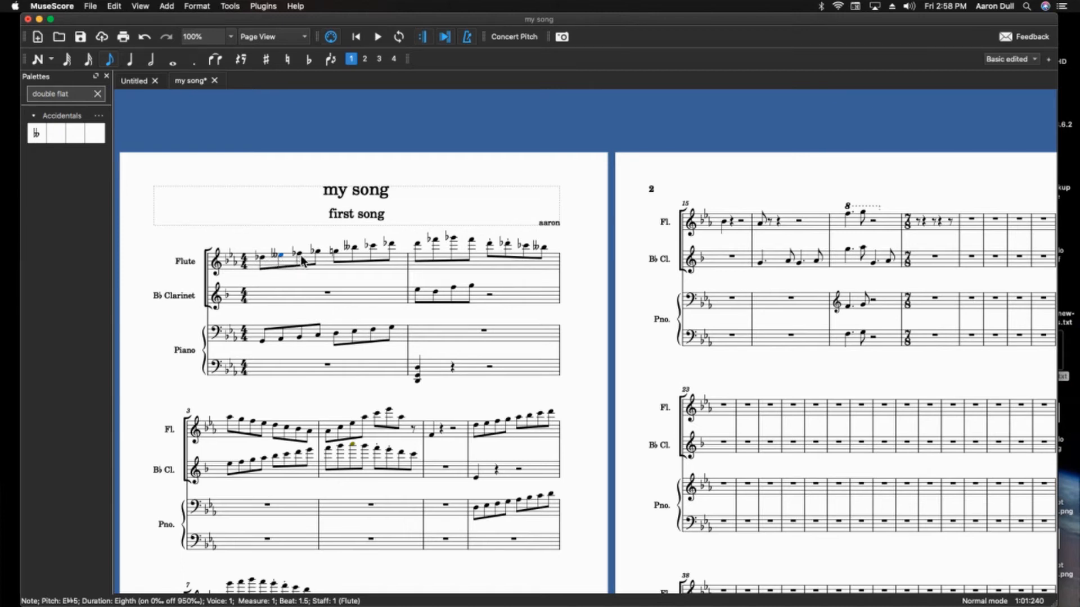
left_click(336, 251)
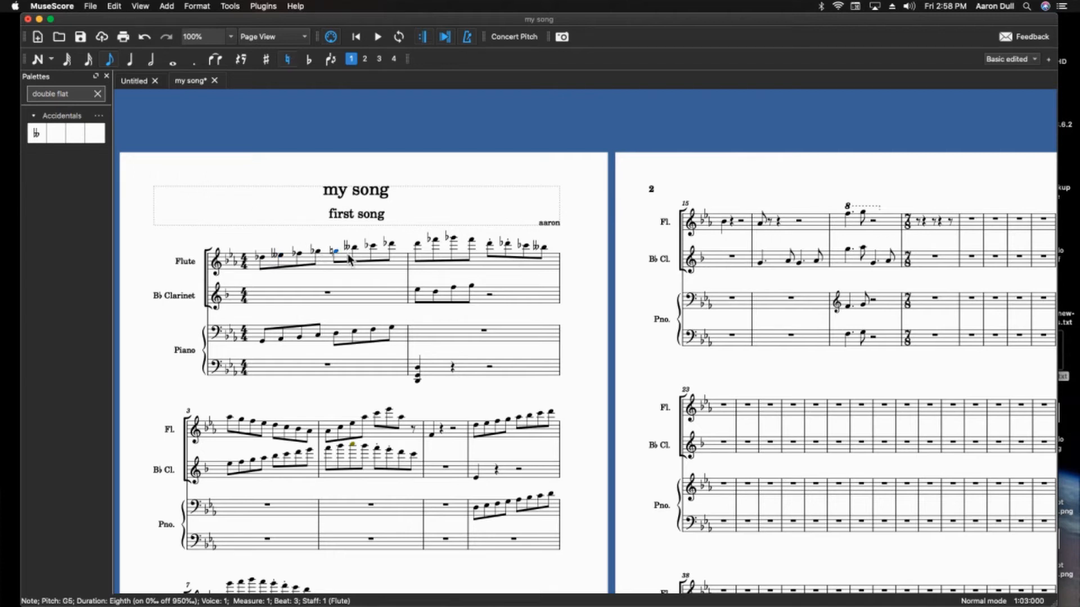
left_click(36, 131)
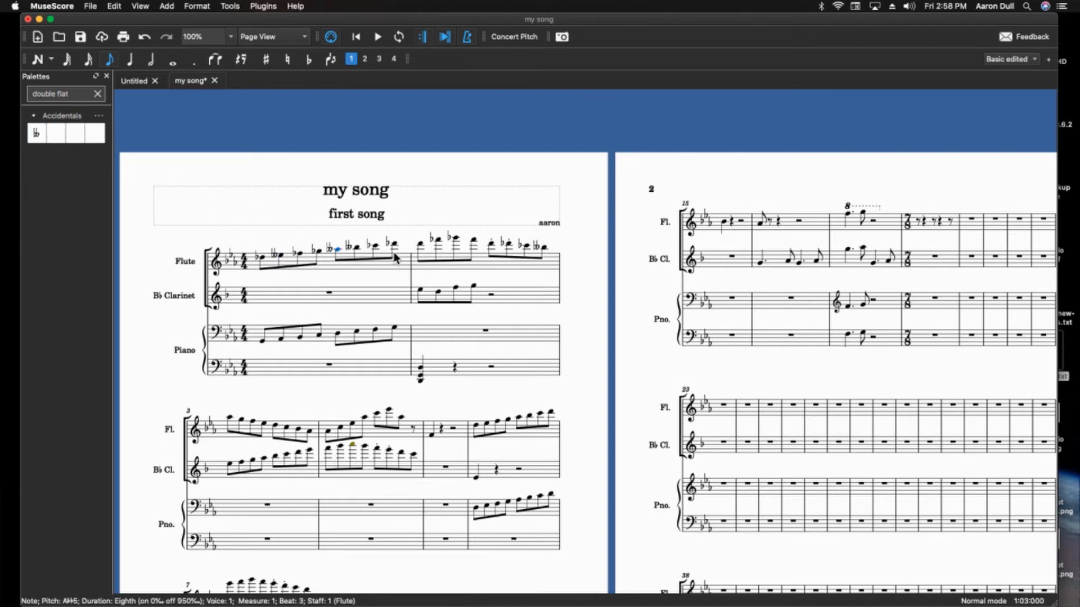
Respell the flute's first four notes in measure 1 as C♯, D natural, E natural and F♯.
left_click(261, 257)
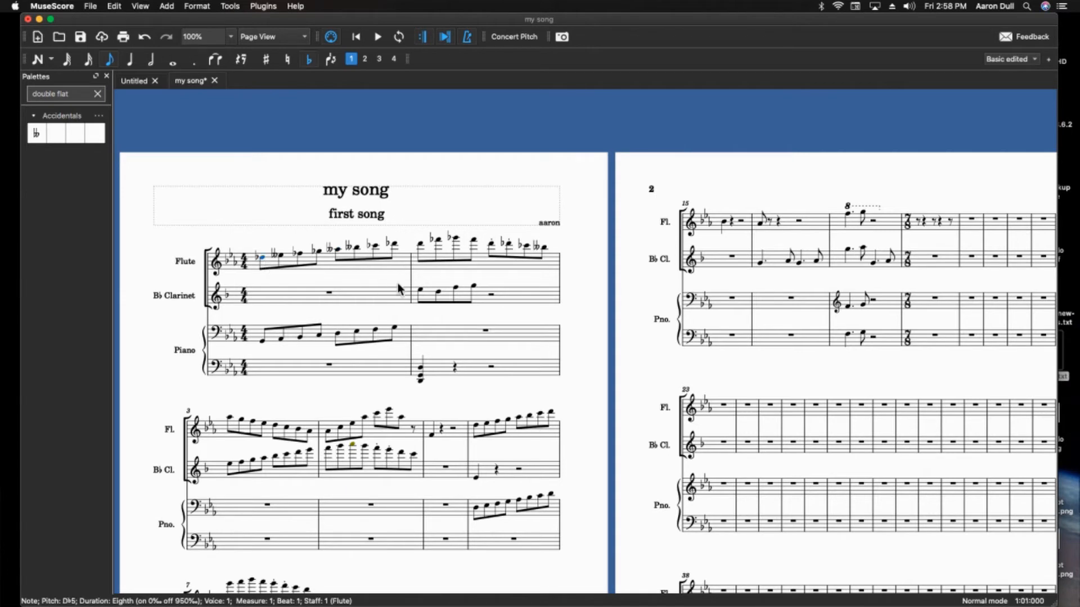
key("Down")
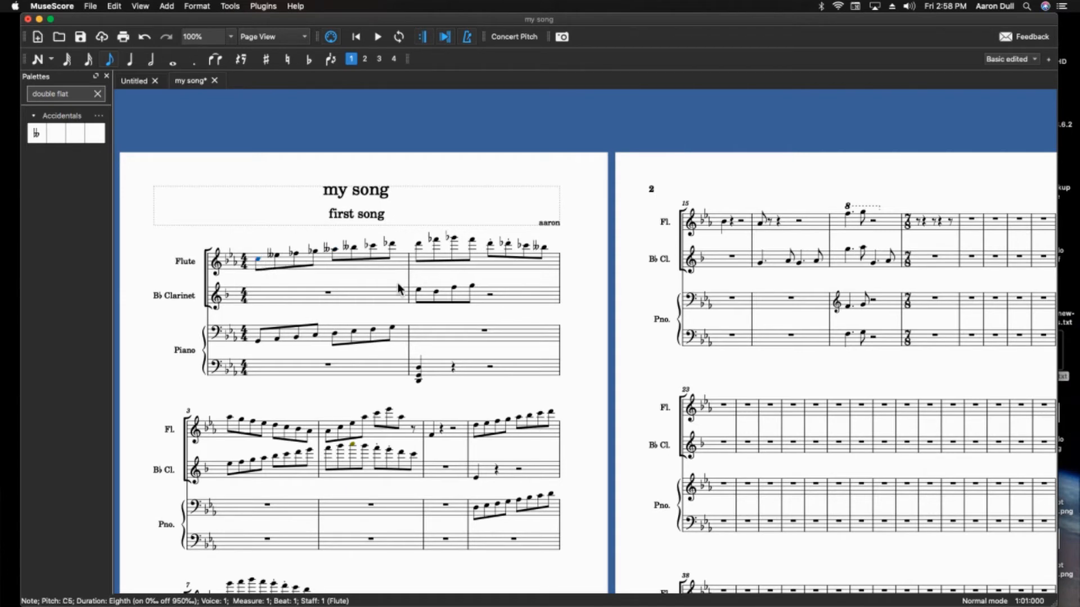
left_click(267, 58)
key("Right")
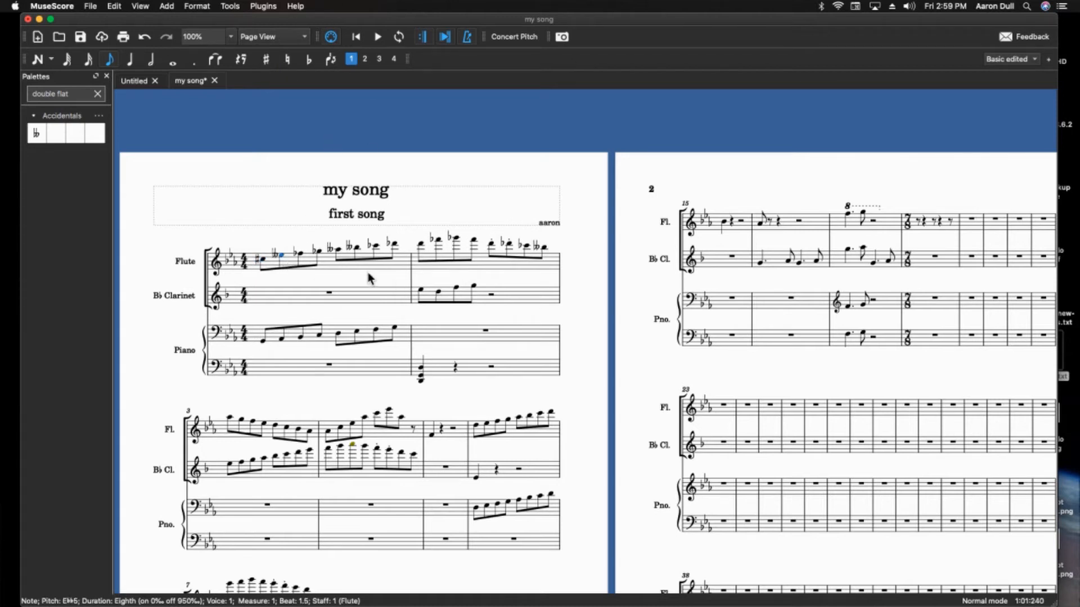
left_click(287, 58)
left_click(299, 252)
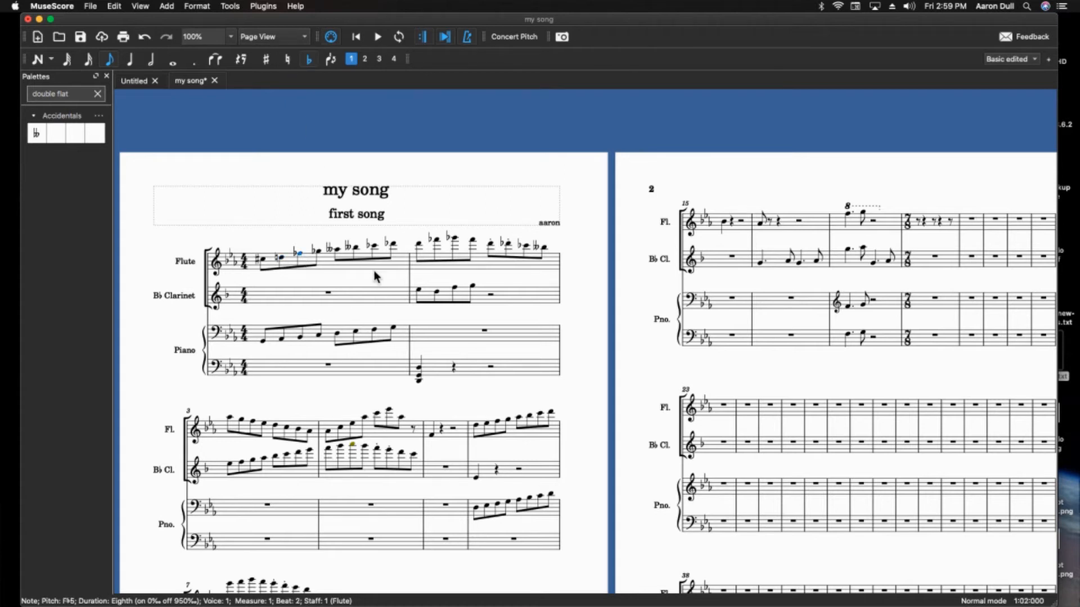
left_click(286, 59)
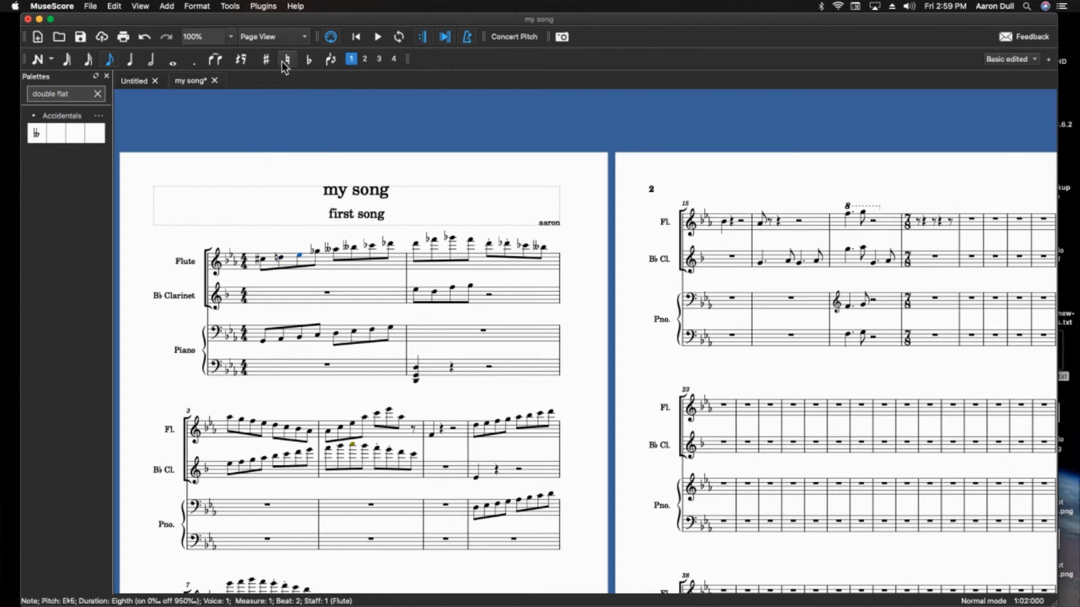
key("Right")
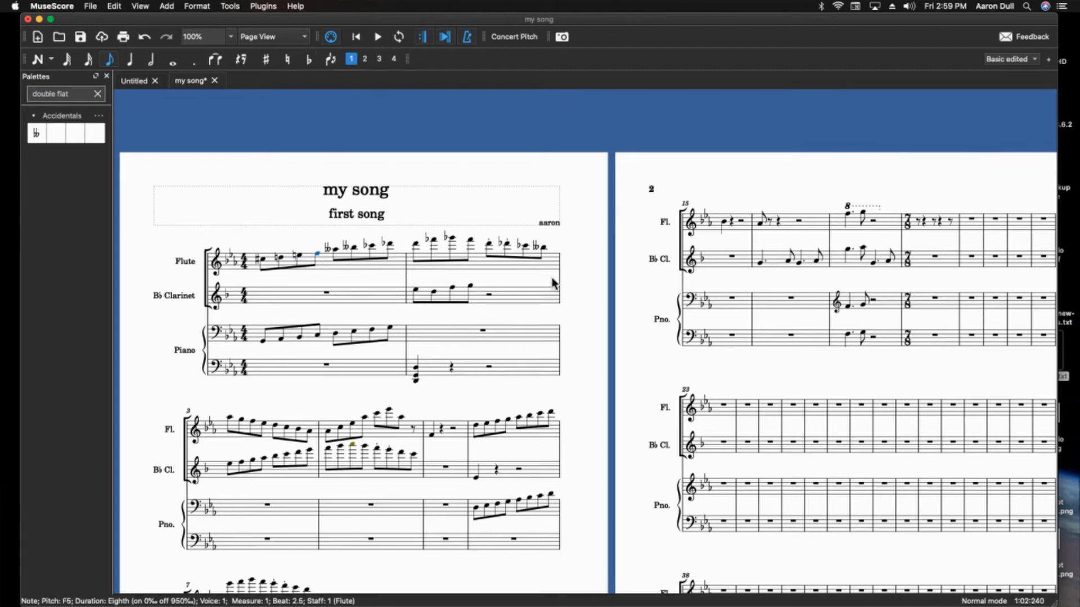
left_click(266, 59)
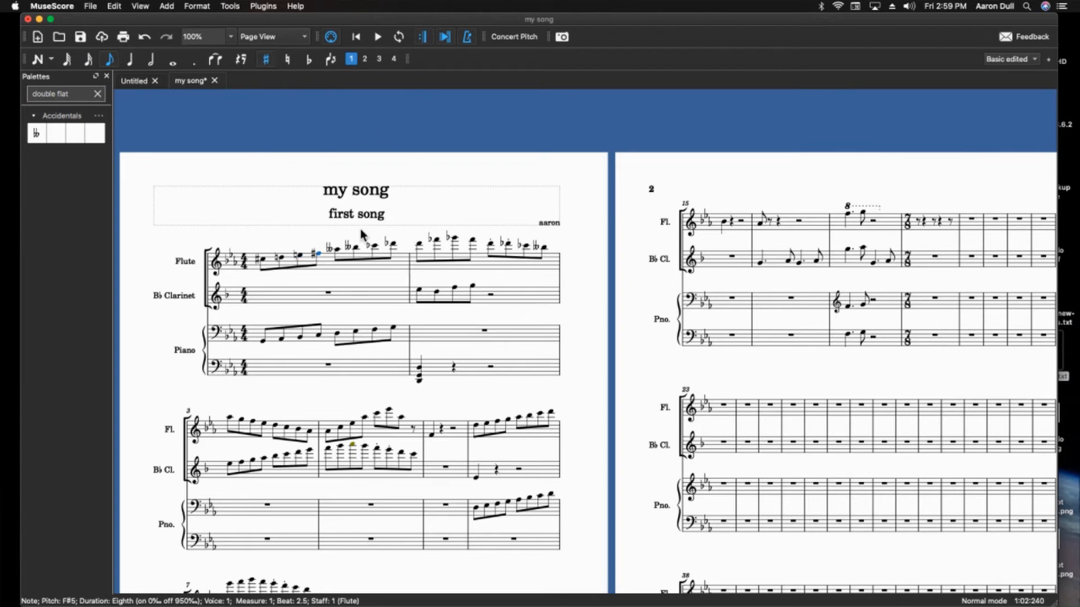
Respell the flute's last four notes in measure 1 as G, A and B natural and C♯, and play the measure back.
left_click(339, 251)
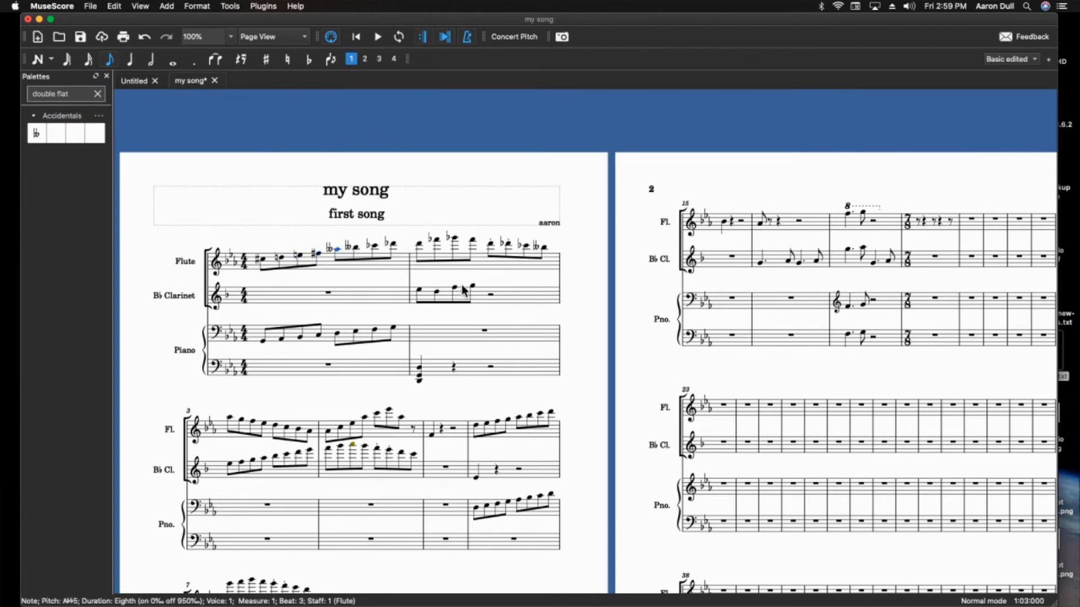
left_click(287, 58)
left_click(352, 250)
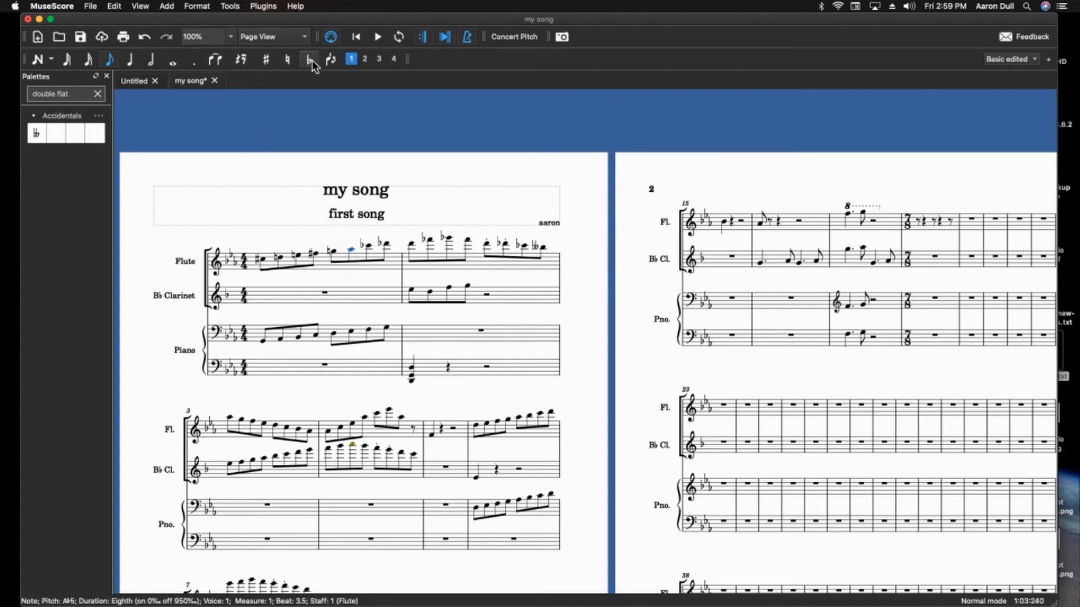
left_click(289, 59)
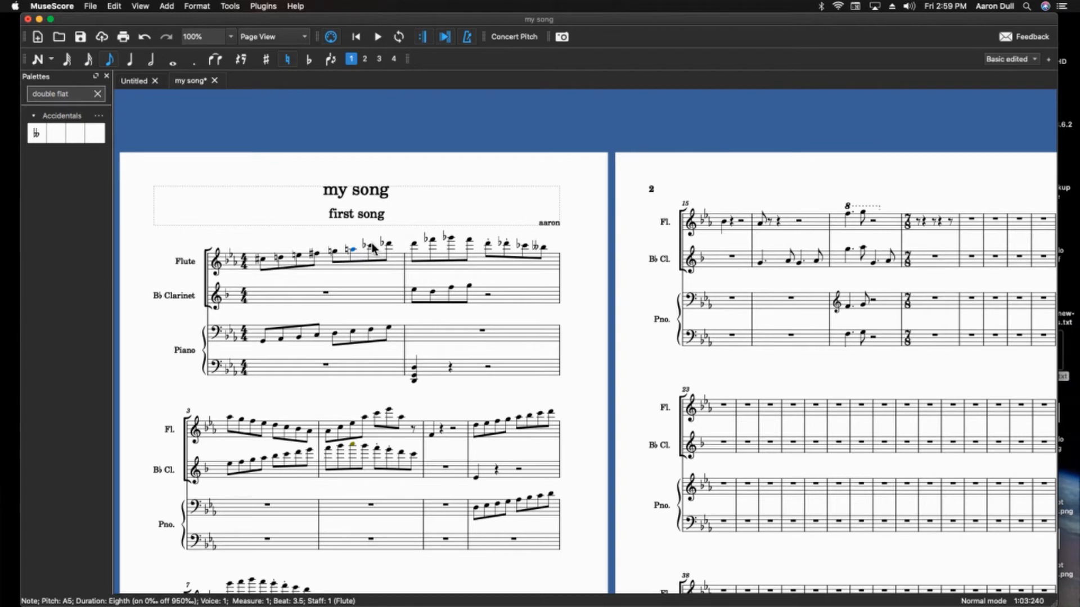
key("Right")
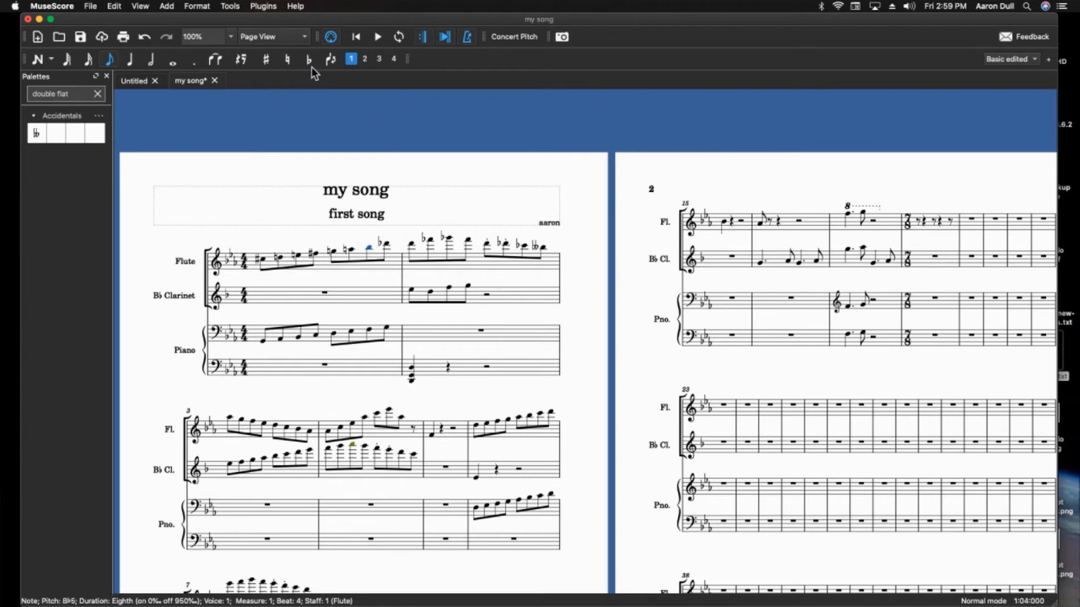
left_click(288, 60)
left_click(384, 244)
key("Delete")
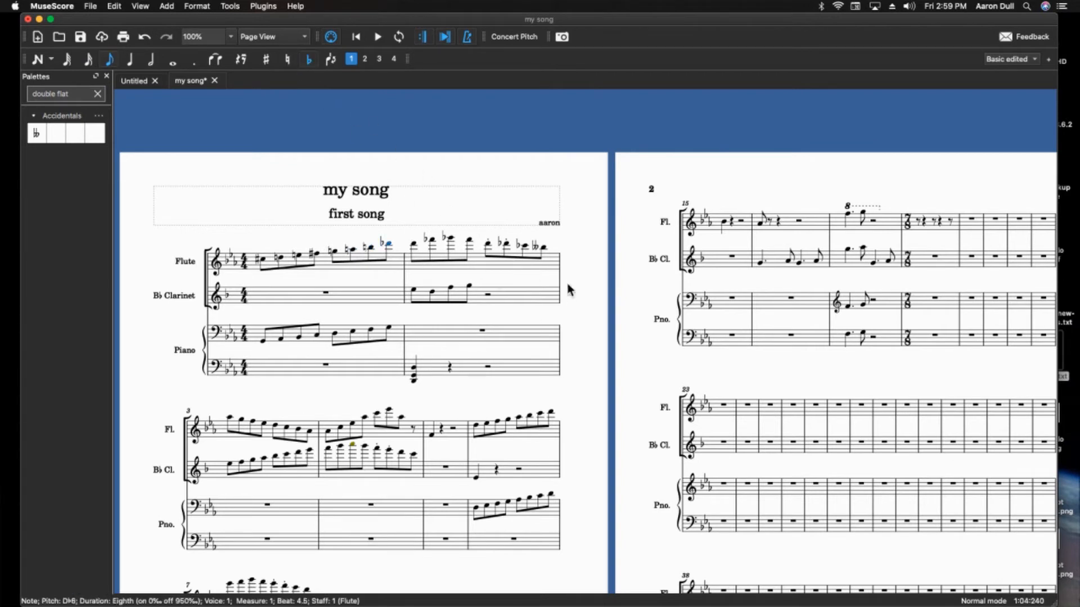
left_click(266, 60)
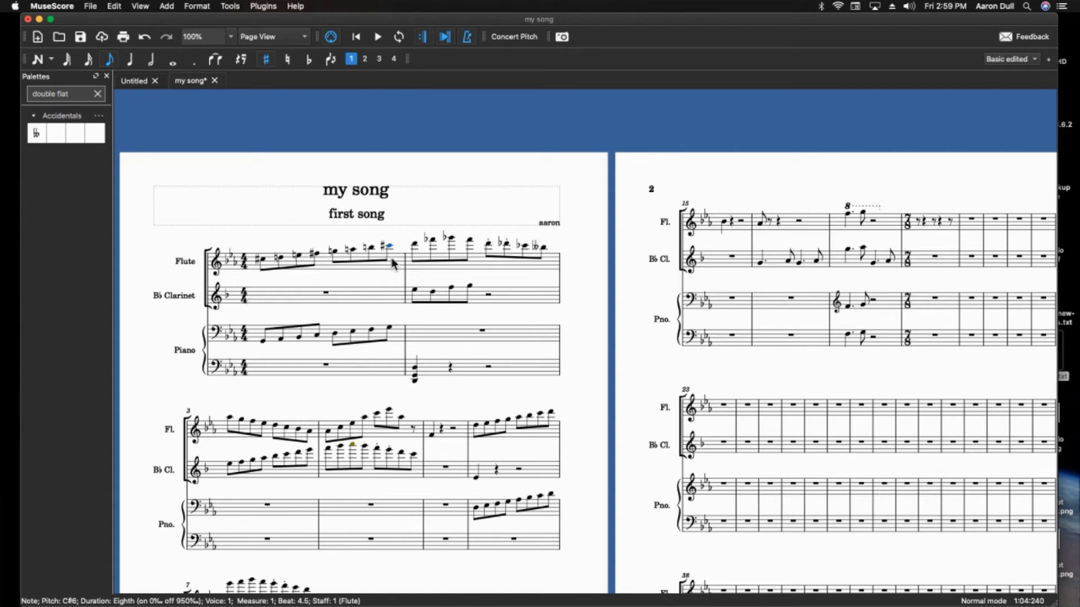
key("space")
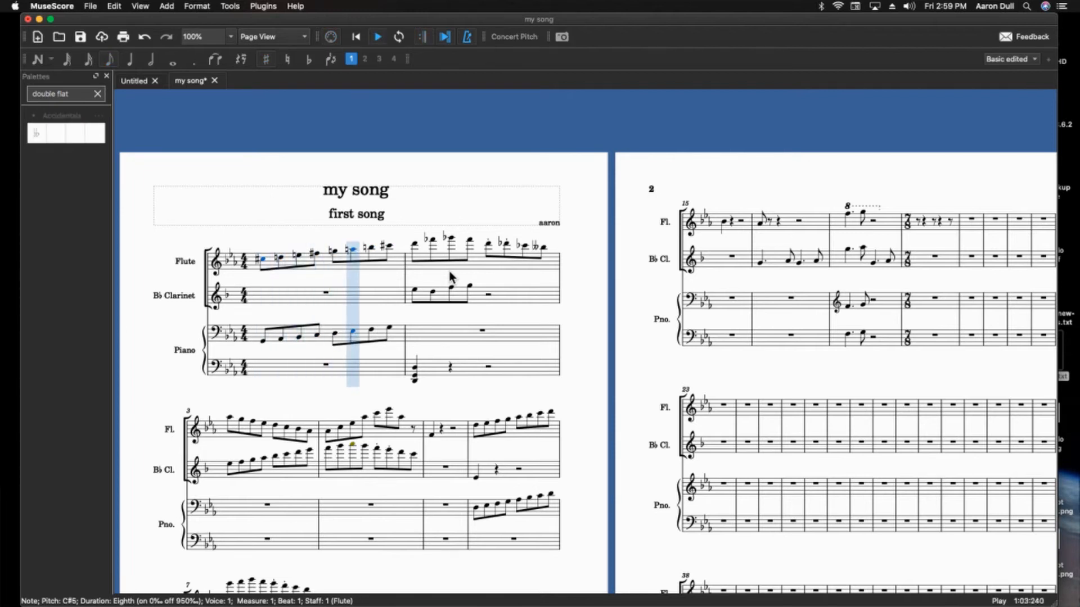
key("space")
Transpose the piano's whole eighth-note run in measure 1 down by one semitone.
left_click(257, 344)
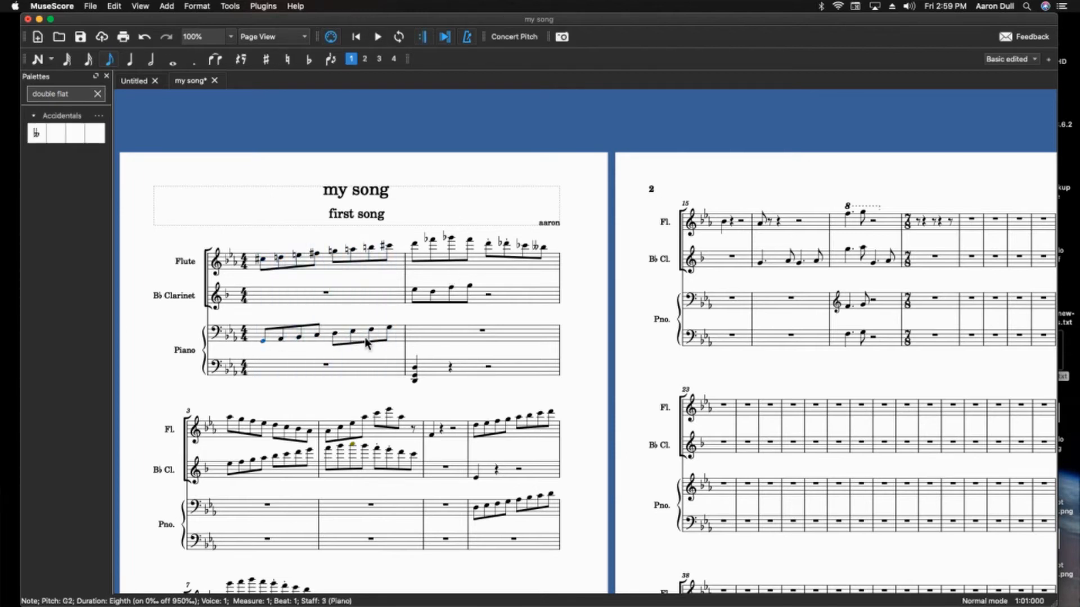
left_click(399, 333, "shift")
key("Down")
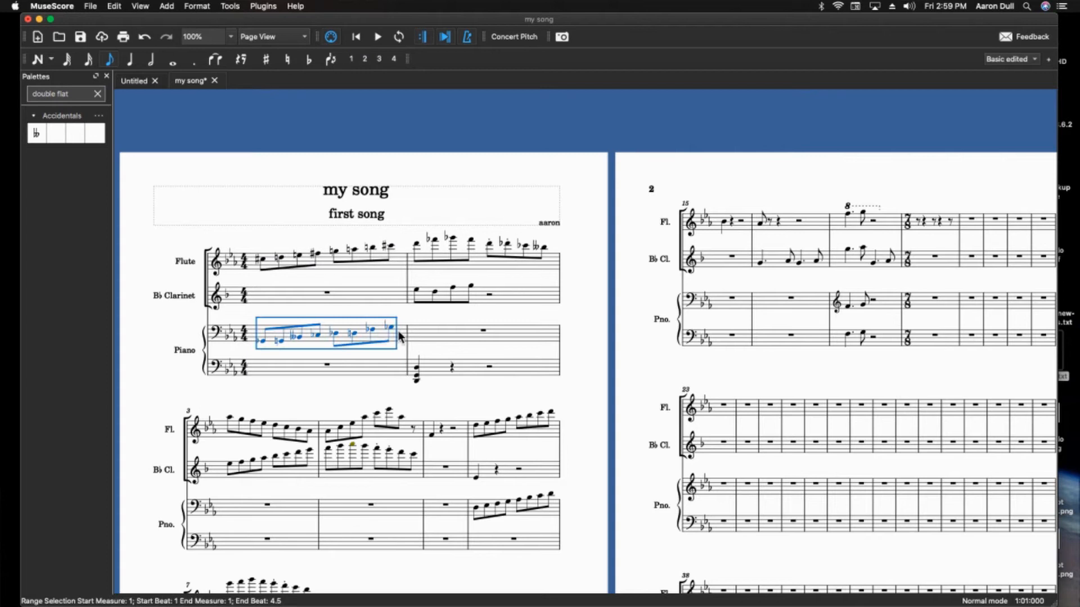
key("space")
Clear the palette search and change the opening key signature on all staves to two sharps (D major).
left_click_drag(83, 93, 1, 83)
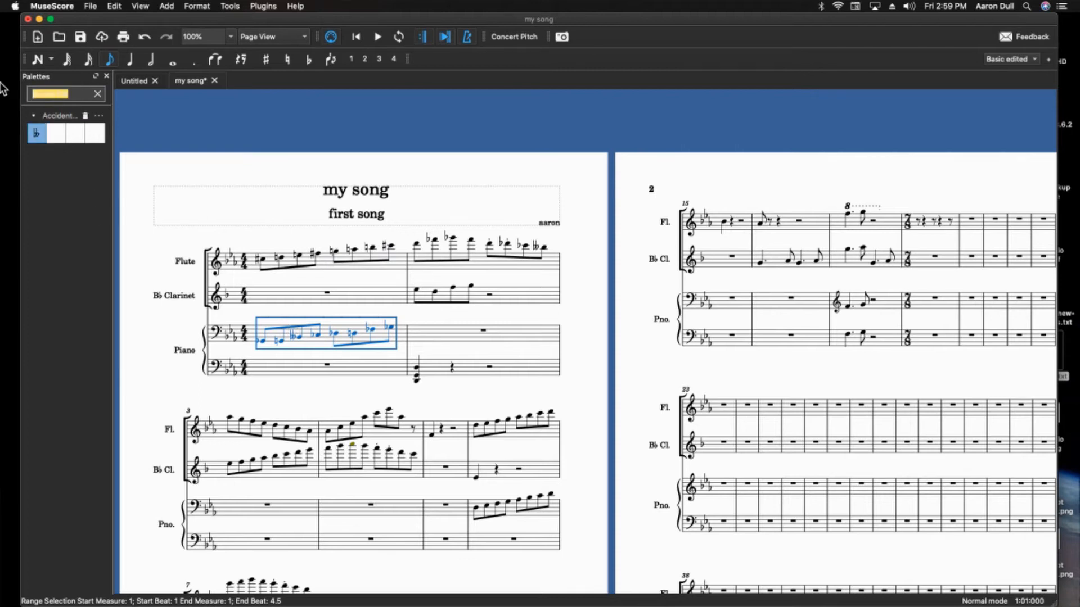
key("BackSpace")
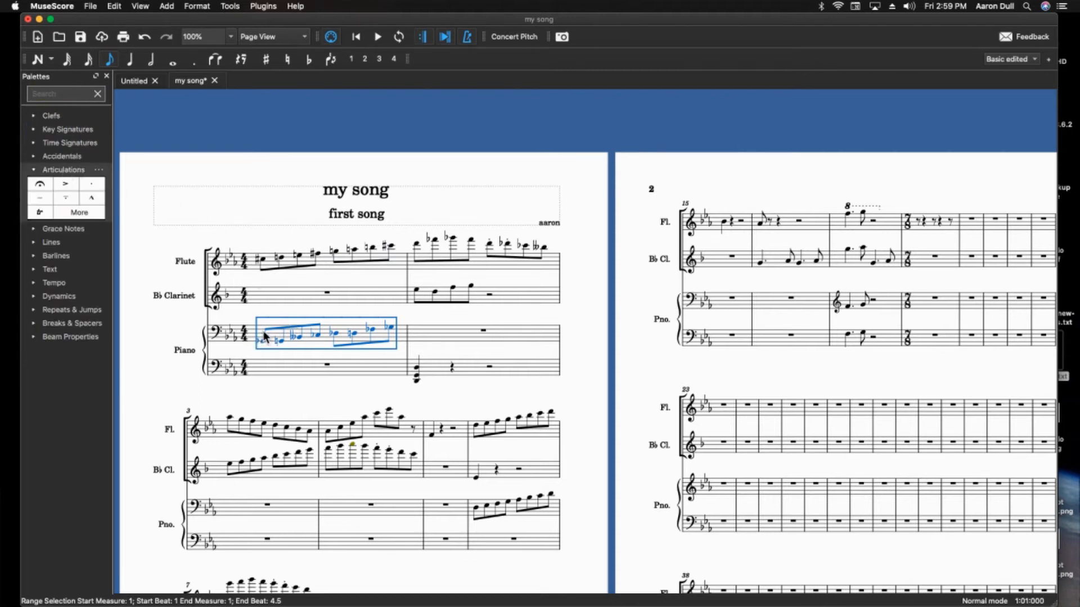
left_click(231, 339)
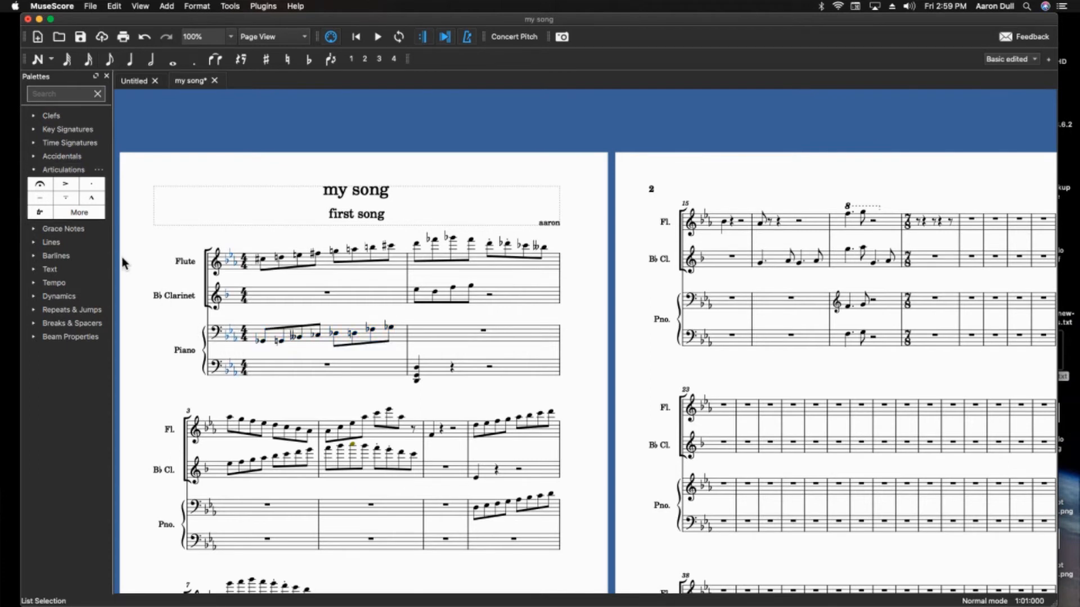
left_click(56, 170)
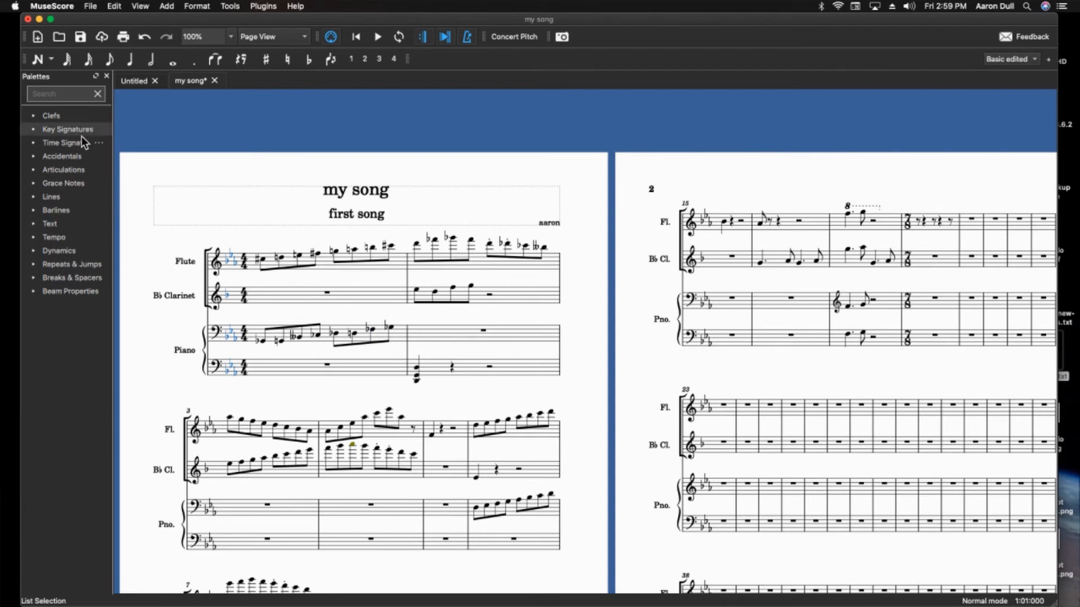
left_click(69, 130)
left_click(69, 130)
left_click(68, 129)
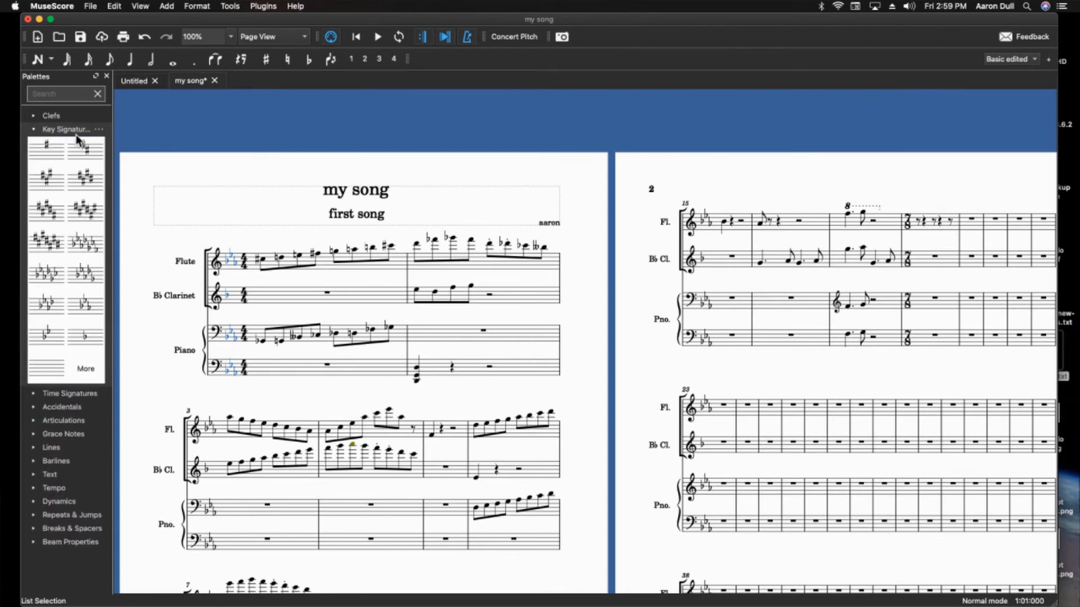
left_click(90, 148)
Move the piano's eighth-note run in measure 1 up and down by semitones, leaving it starting on B♭, and deselect it.
left_click(266, 340)
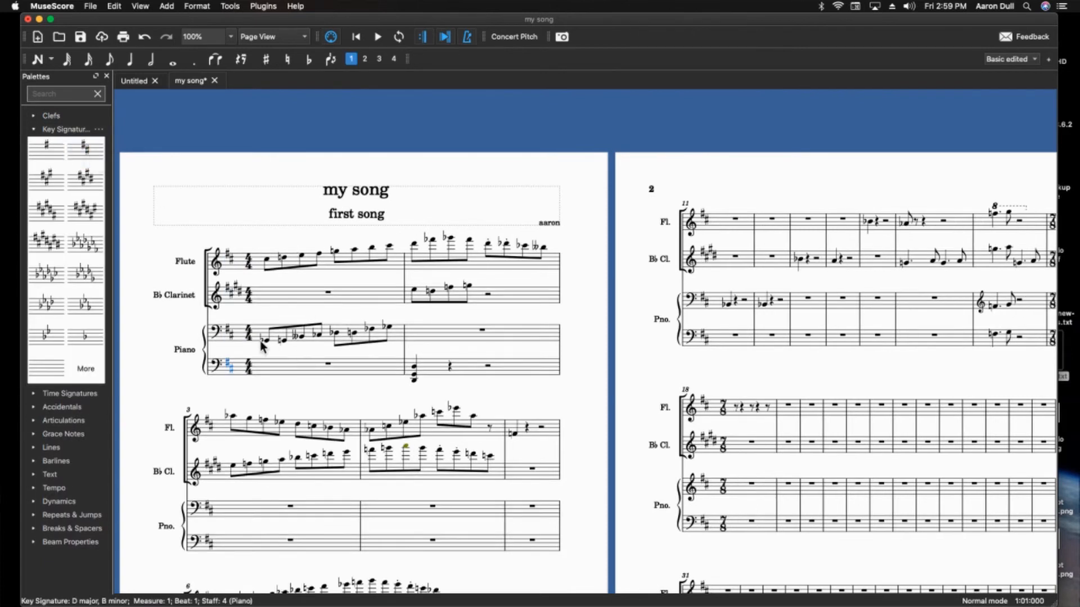
left_click(392, 332, "shift")
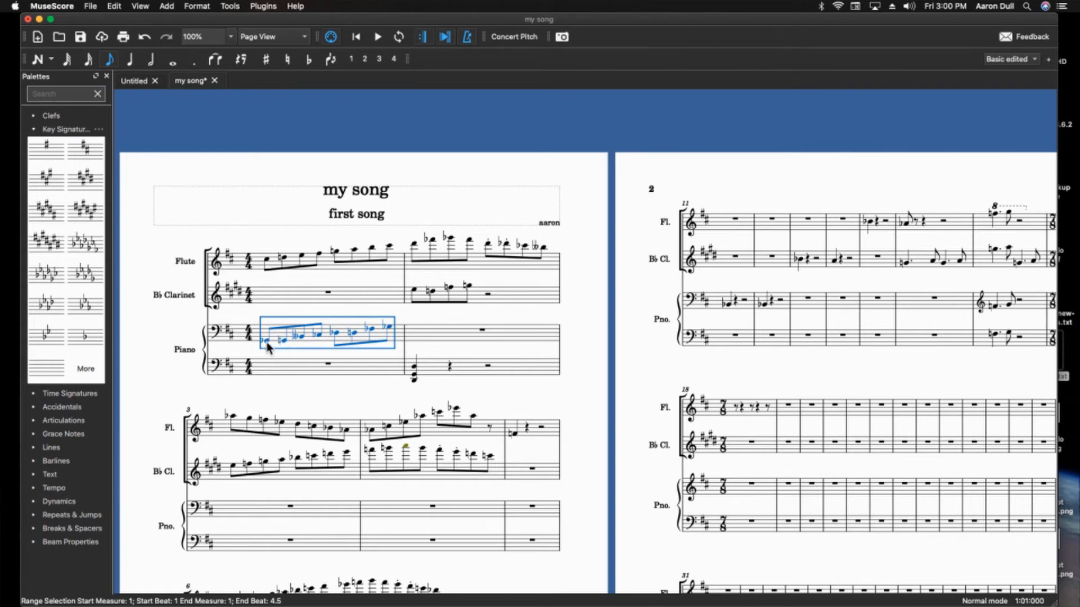
key("Up")
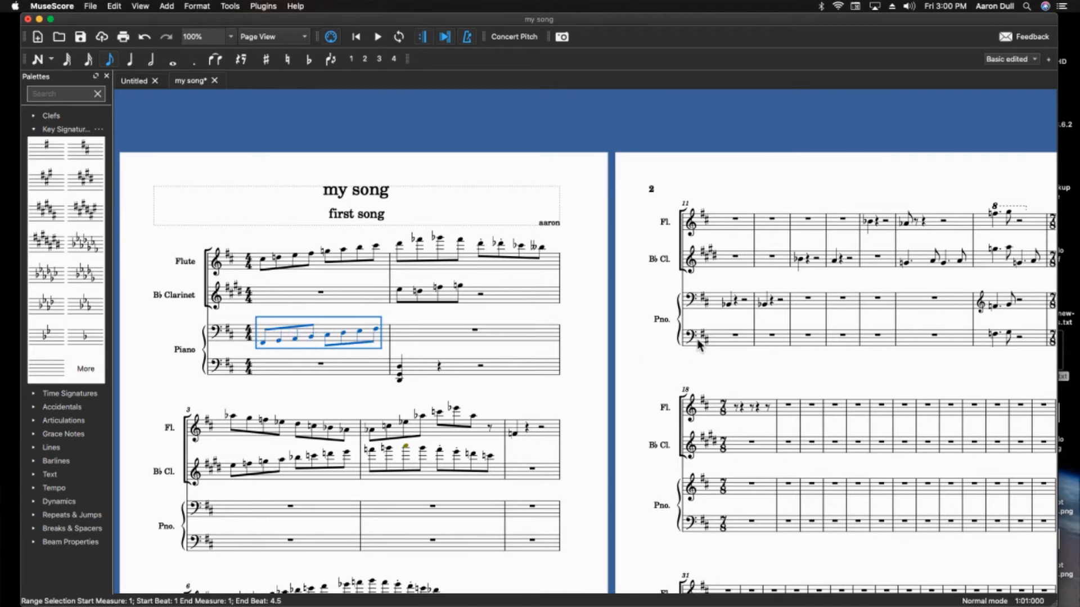
key("Up")
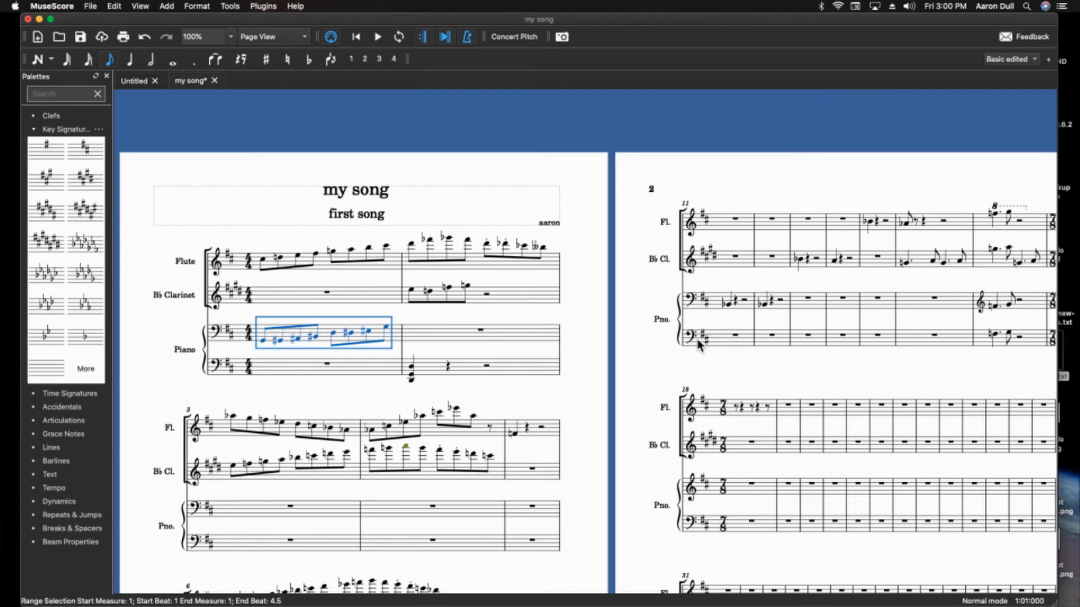
key("Down")
key("Up")
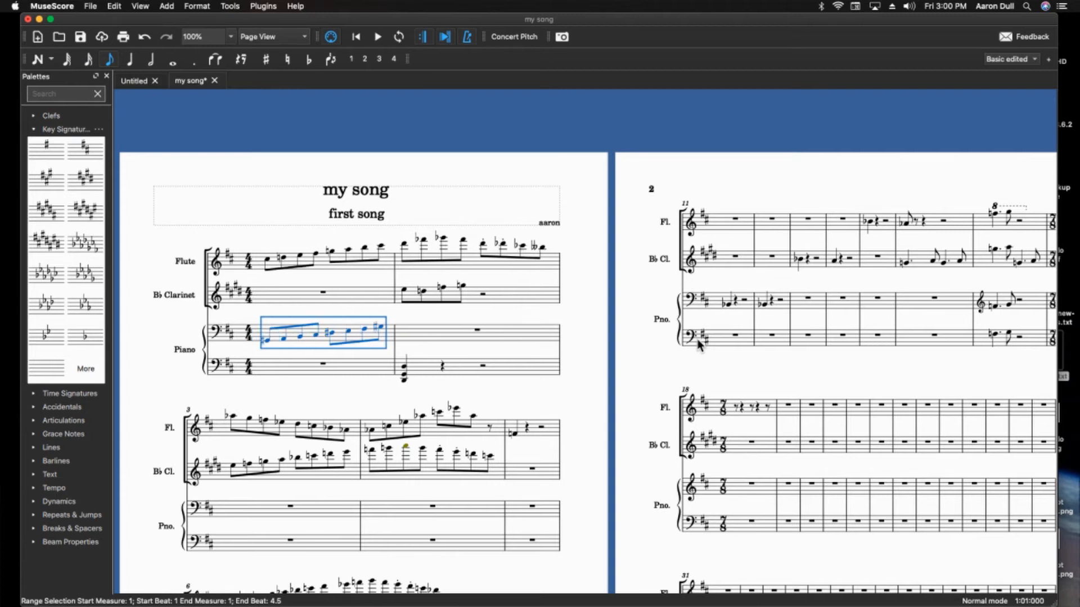
key("Down")
key("Down")
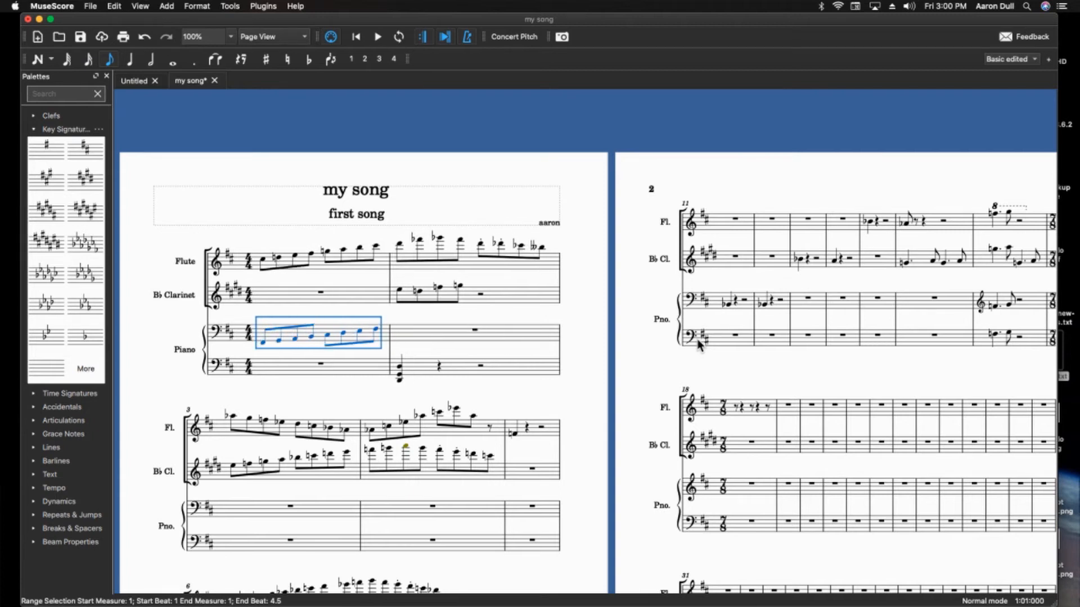
key("Up")
key("Up")
key("Down")
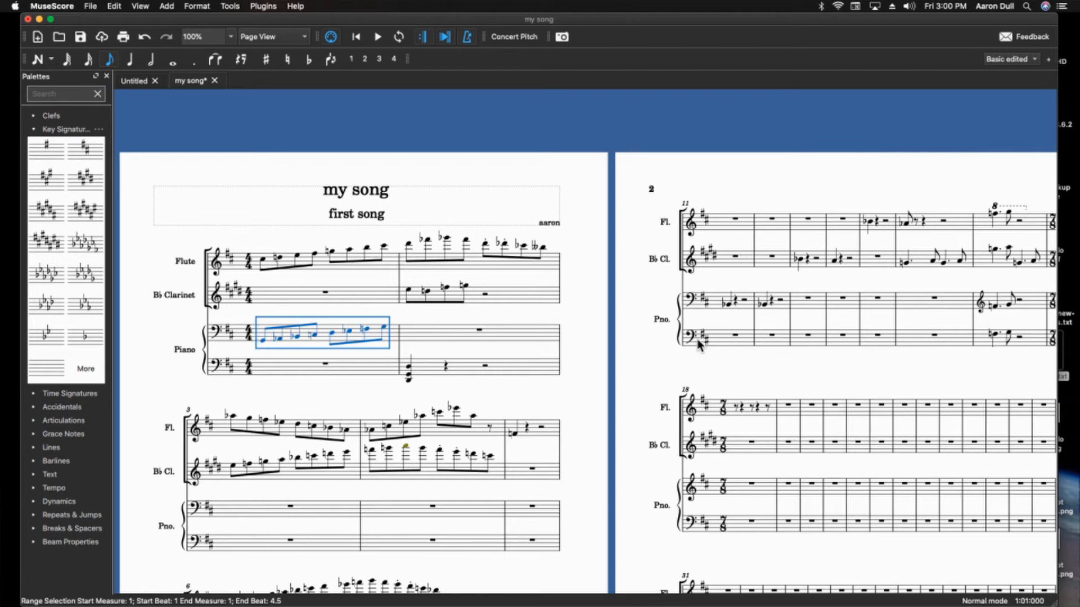
key("Up")
key("Up")
key("Down")
key("Down")
key("Up")
key("Up")
key("Up")
key("Up")
key("Up")
key("Up")
key("Up")
key("Up")
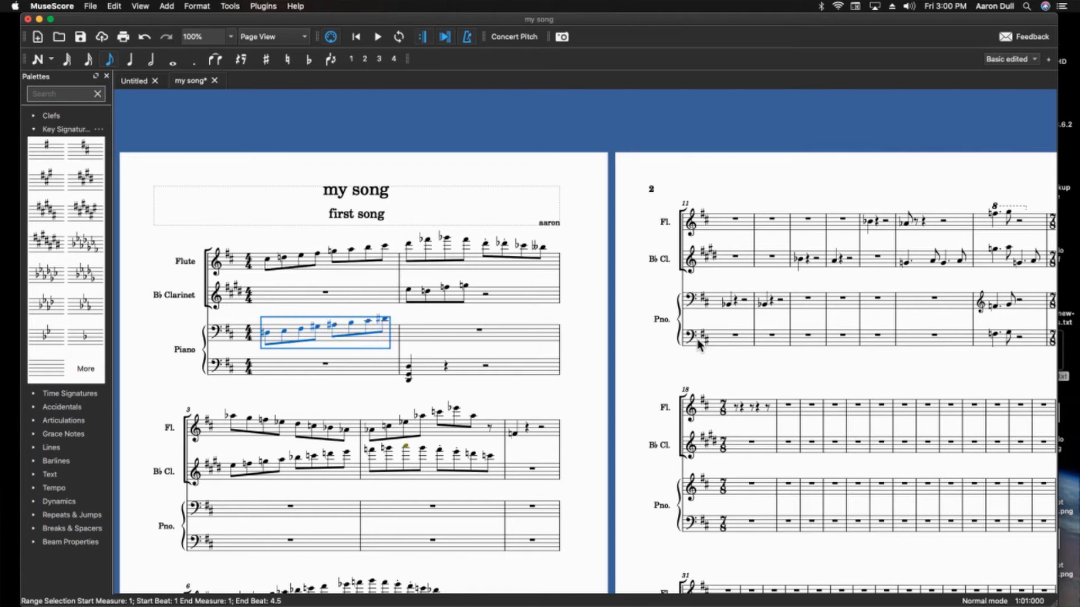
key("Down")
key("Down")
key("Down")
key("Down")
key("Down")
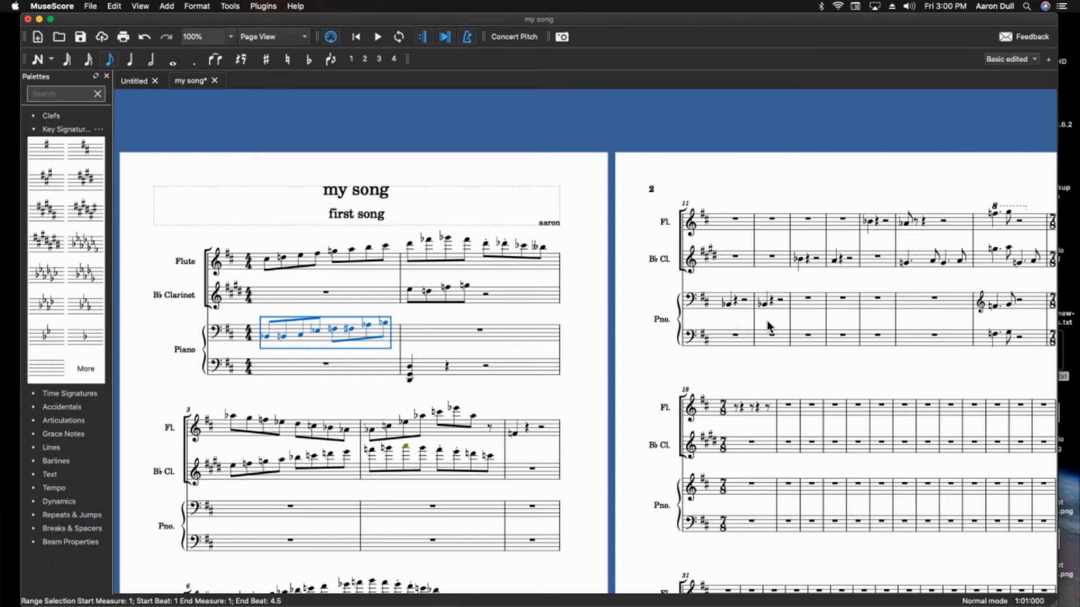
left_click(626, 319)
scroll(611, 304, "down", 5)
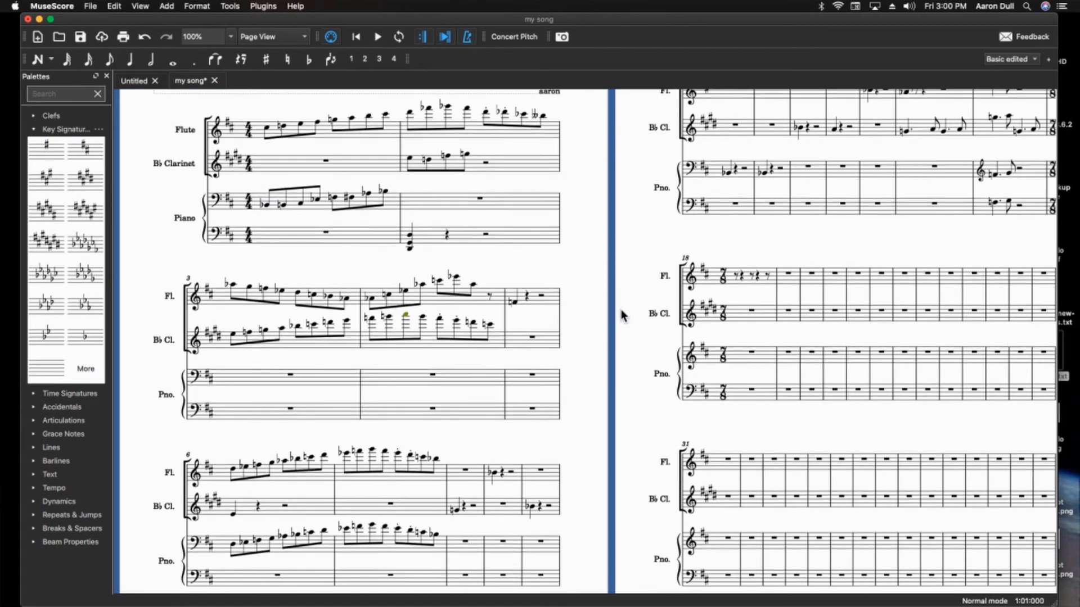
Check the available view modes and look across the first two pages of the score in page view.
scroll(621, 314, "up", 5)
left_click(287, 39)
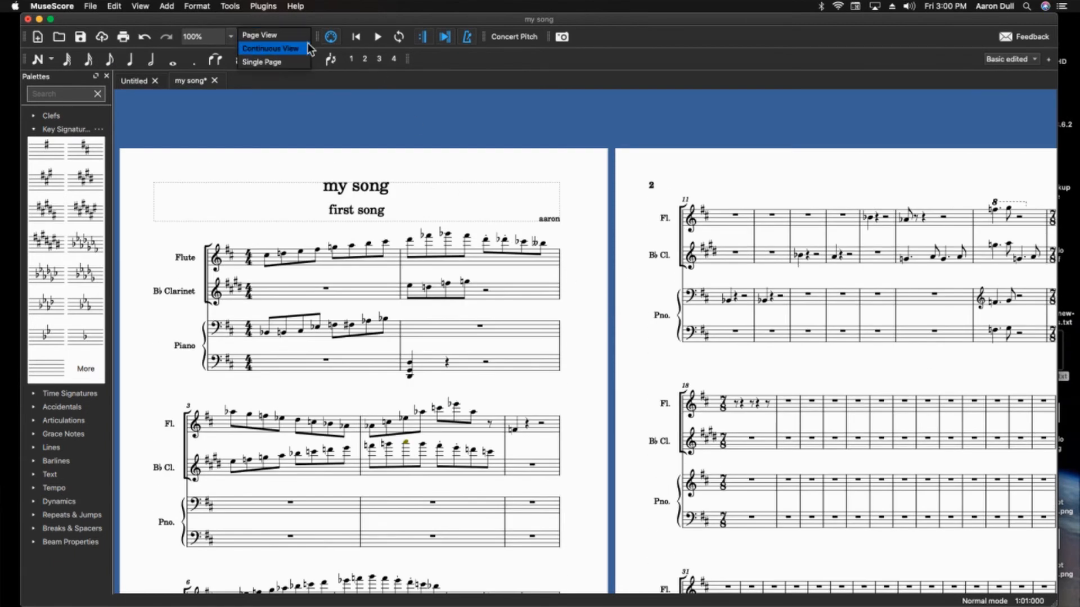
left_click(422, 141)
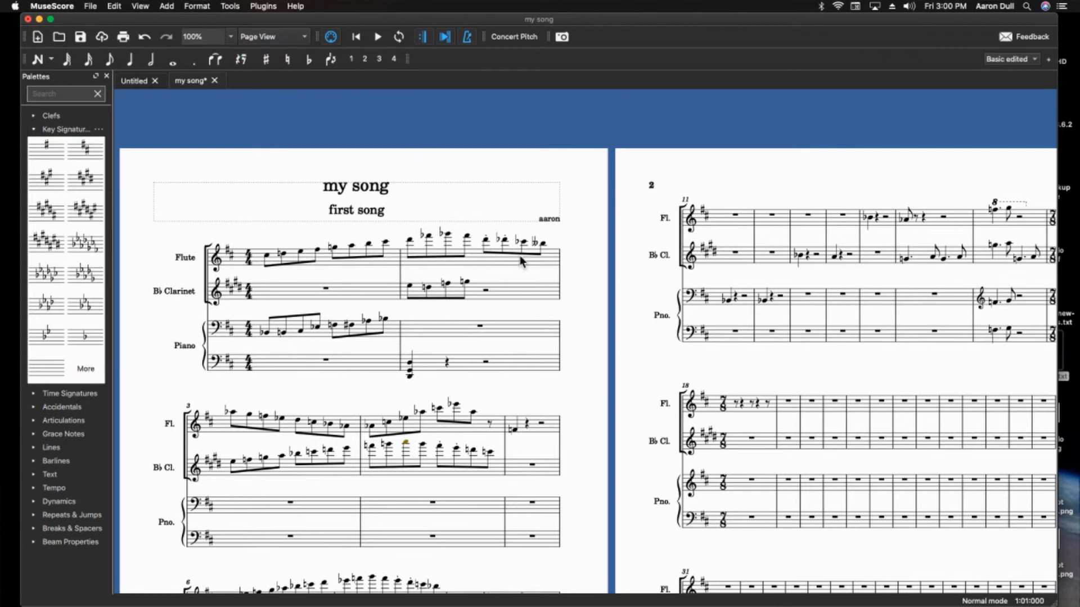
scroll(388, 183, "right", 3)
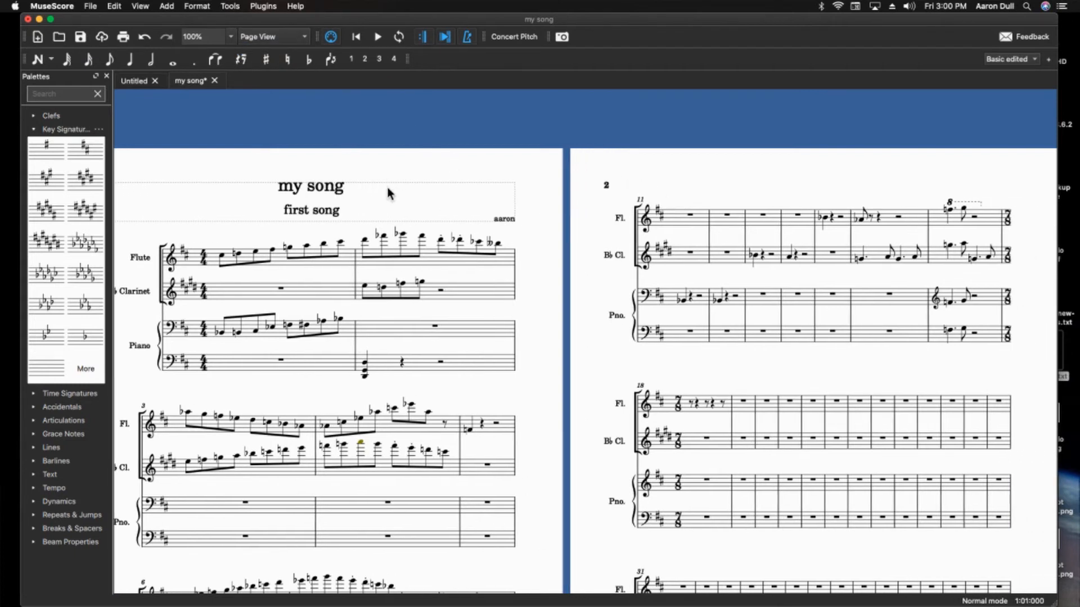
scroll(386, 190, "right", 3)
scroll(384, 194, "left", 5)
scroll(377, 211, "right", 3)
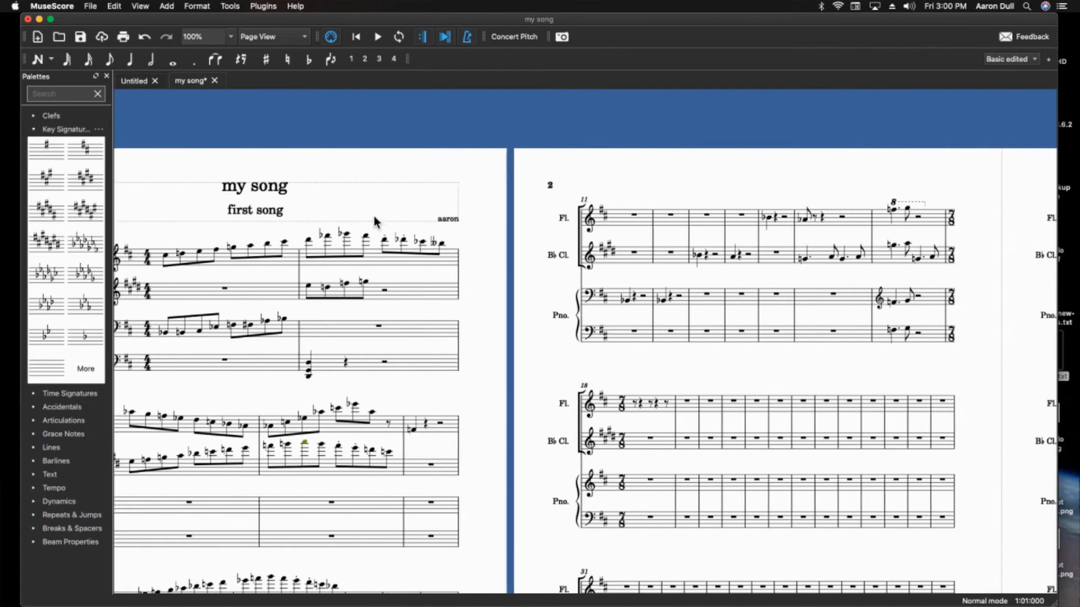
scroll(375, 218, "left", 2)
Examine the score at varying magnifications, from a four-page overview to close-ups of the notes and rests in the first systems.
scroll(373, 217, "down", 5)
scroll(373, 218, "up", 10)
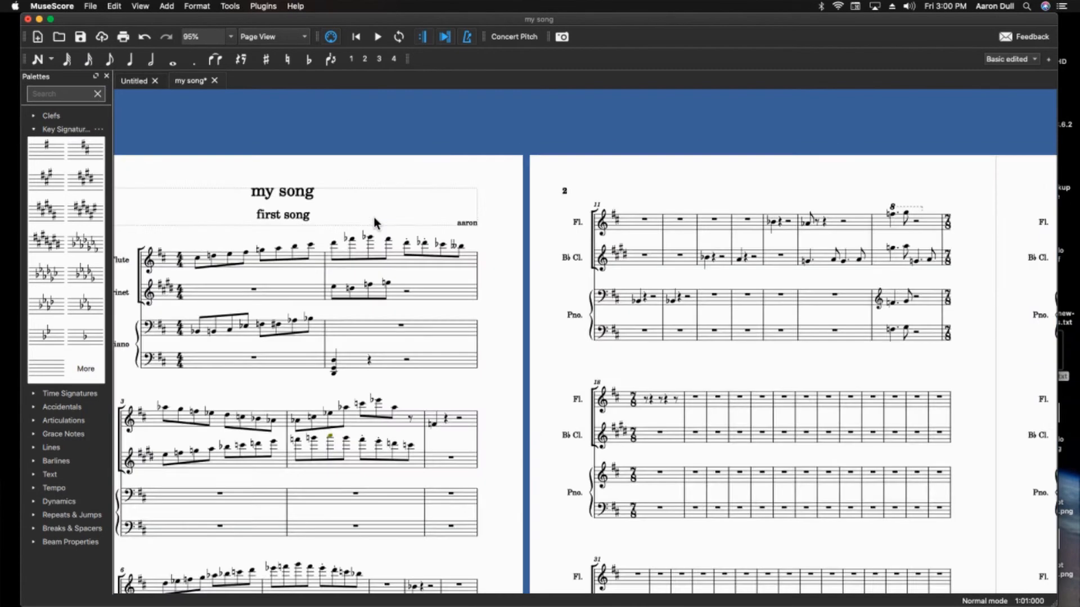
scroll(373, 218, "down", 6)
scroll(373, 217, "up", 2)
scroll(374, 217, "down", 4)
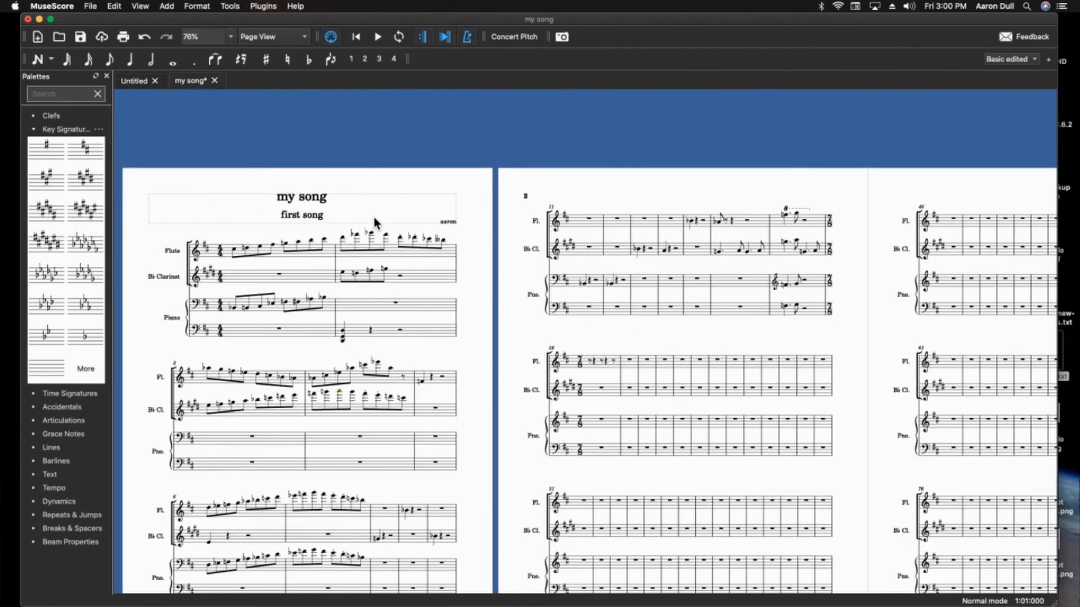
scroll(687, 399, "up", 6)
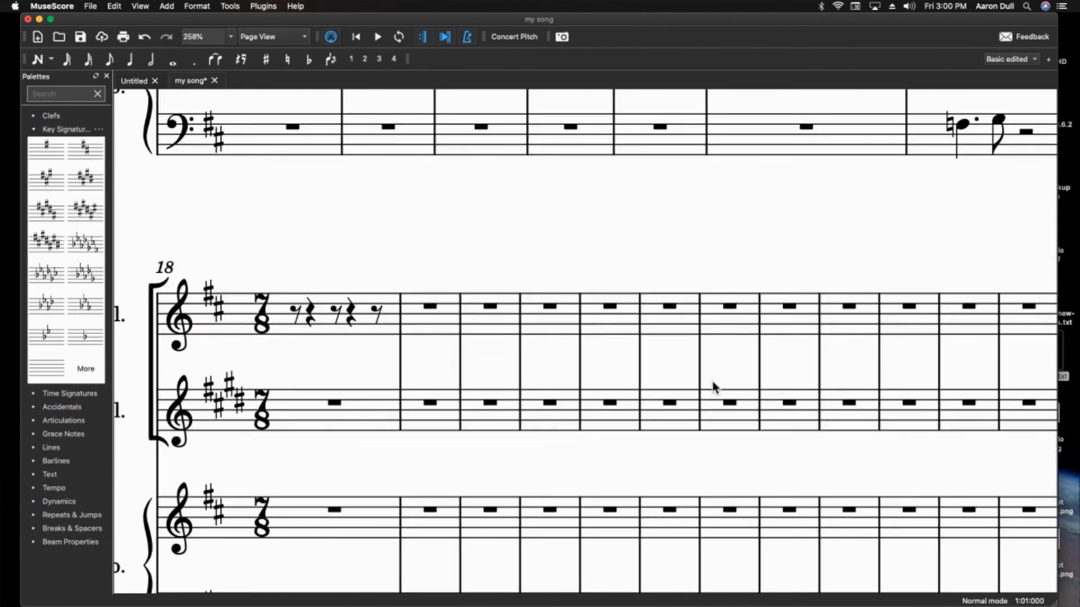
scroll(714, 386, "down", 6)
scroll(427, 396, "up", 2)
scroll(389, 393, "up", 11)
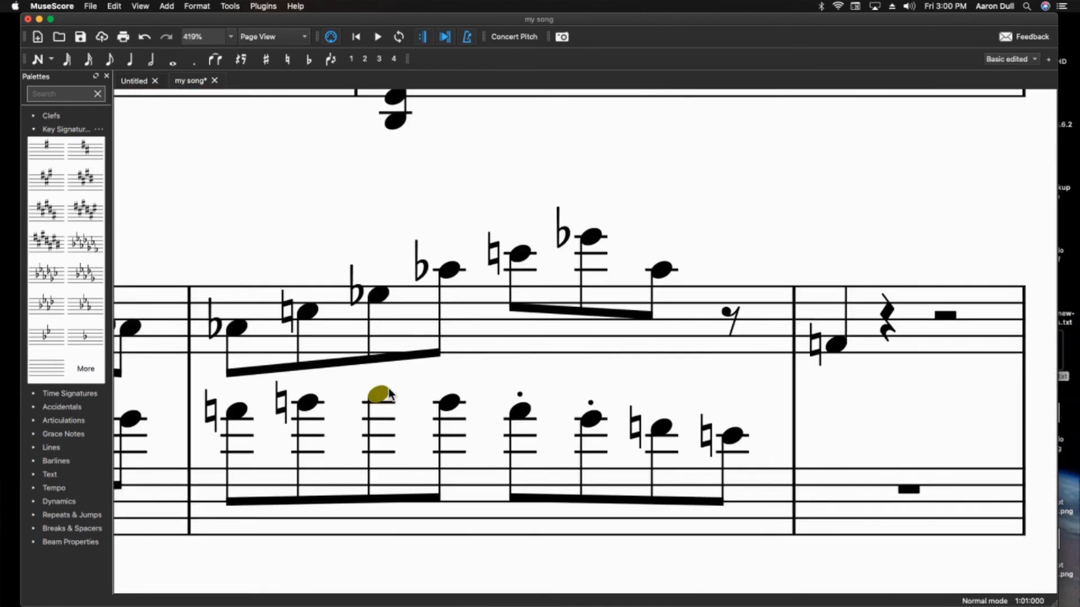
scroll(950, 210, "down", 10)
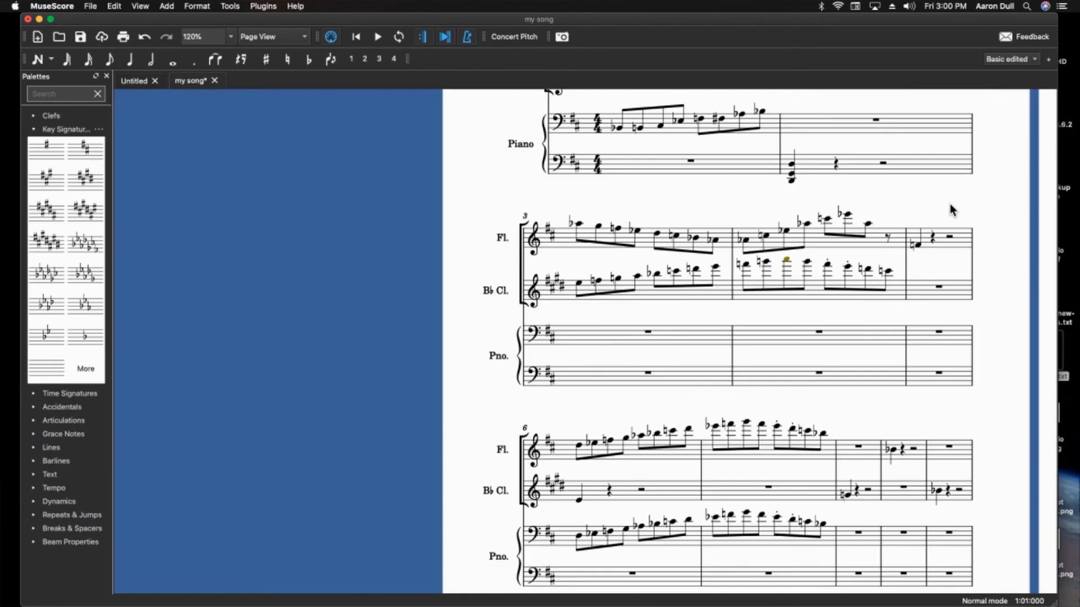
scroll(949, 204, "up", 8)
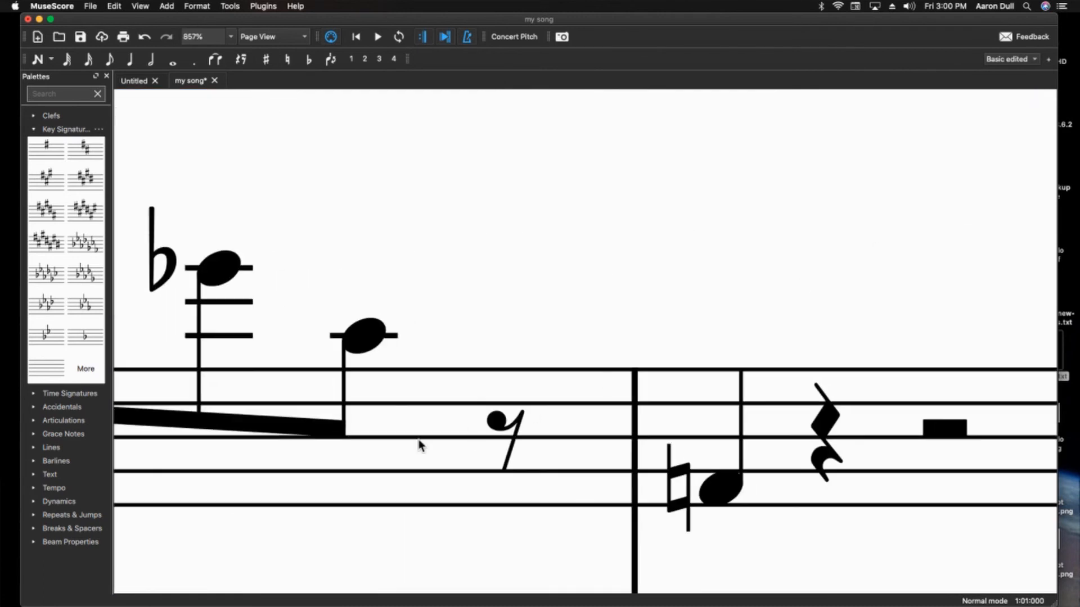
scroll(278, 467, "down", 15)
scroll(278, 467, "up", 10)
scroll(277, 467, "down", 5)
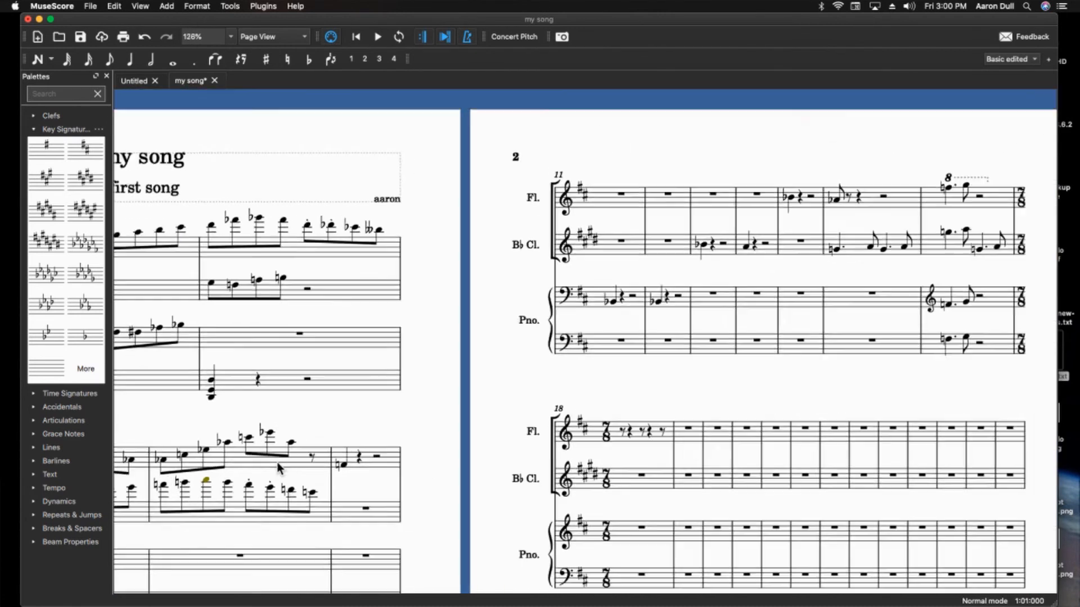
scroll(278, 467, "up", 5)
scroll(278, 467, "up", 2)
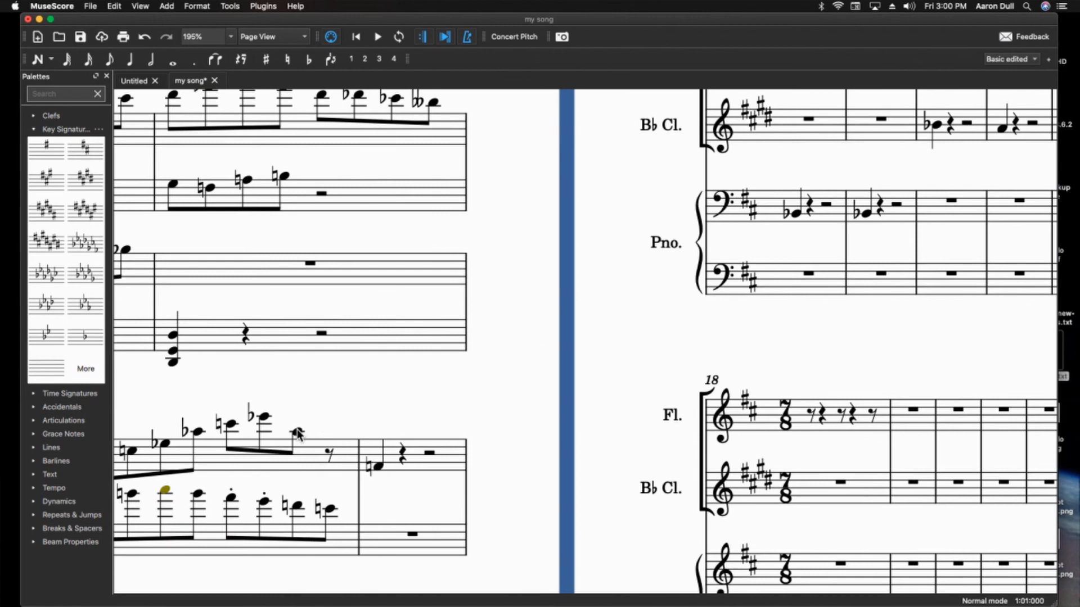
scroll(298, 433, "down", 10)
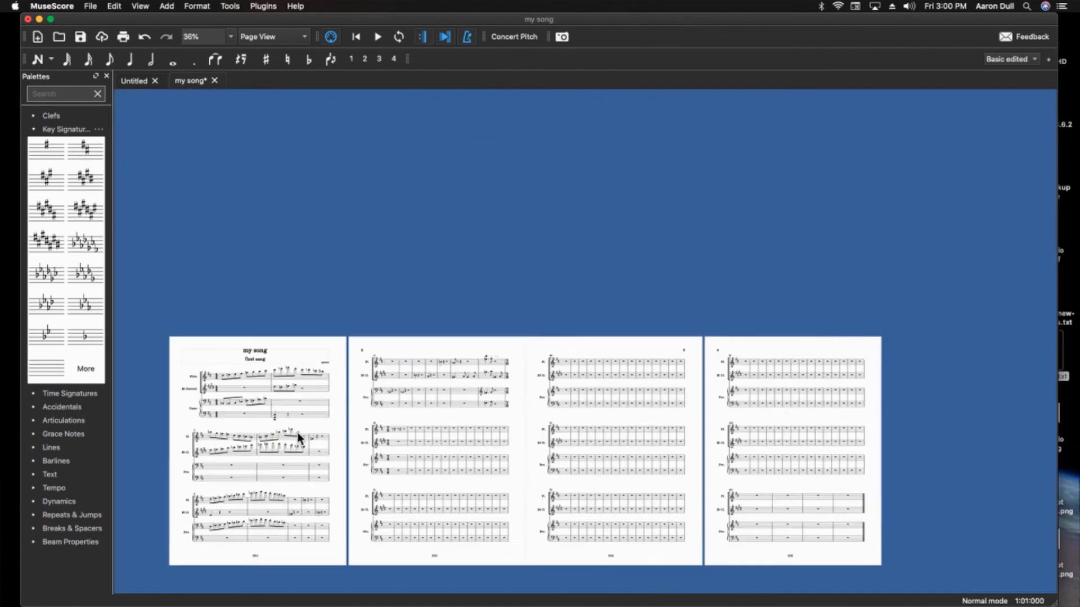
scroll(298, 433, "up", 12)
scroll(298, 433, "down", 4)
scroll(299, 437, "down", 5)
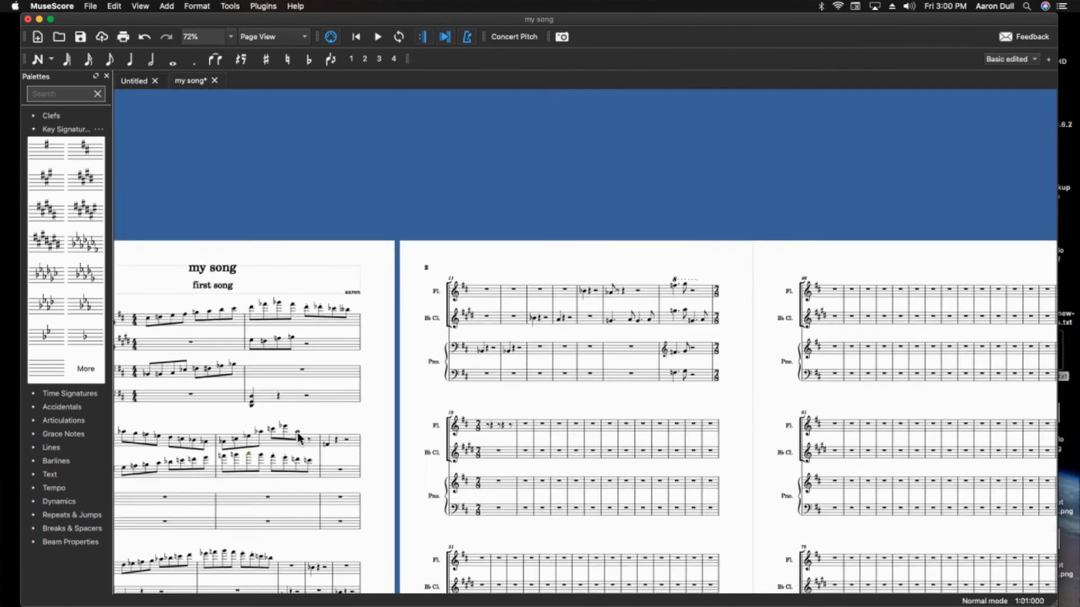
scroll(299, 437, "up", 4)
scroll(298, 435, "up", 5)
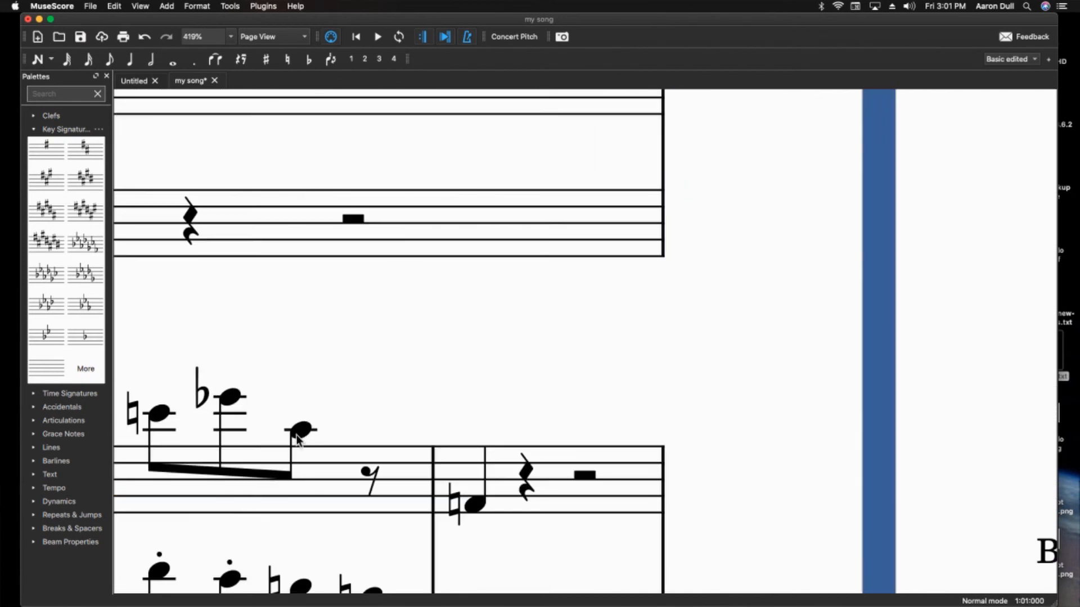
scroll(298, 439, "up", 12)
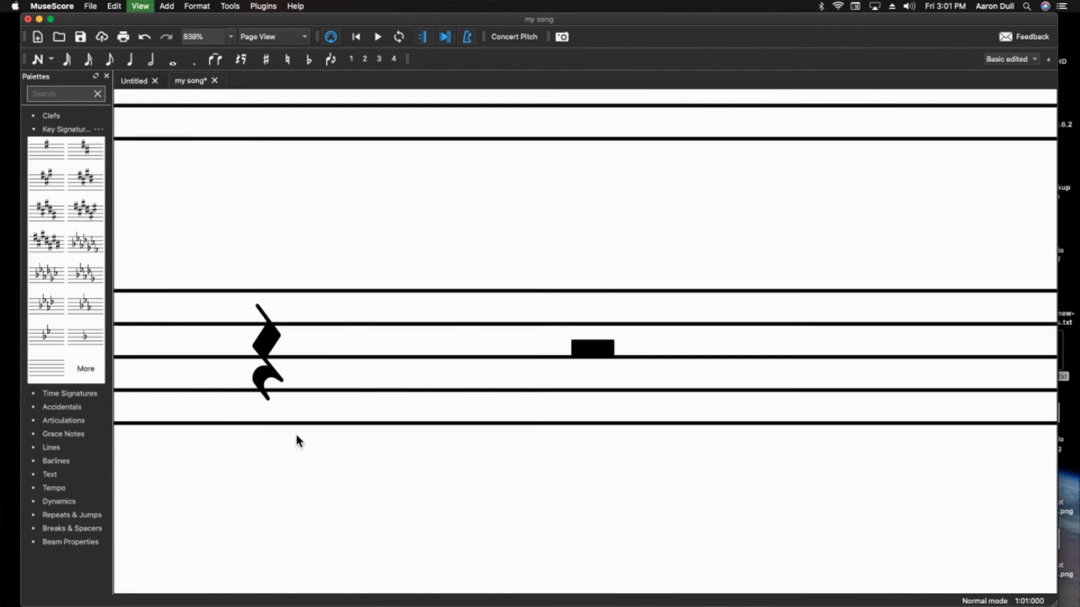
Reduce the close-up stepwise to a multi-page overview, enlarge it again, and settle on 74% magnification.
key("super+minus")
key("super+minus")
key("super+minus")
key("super+minus")
key("super+minus")
key("super+minus")
key("super+minus")
key("super+minus")
key("super+minus")
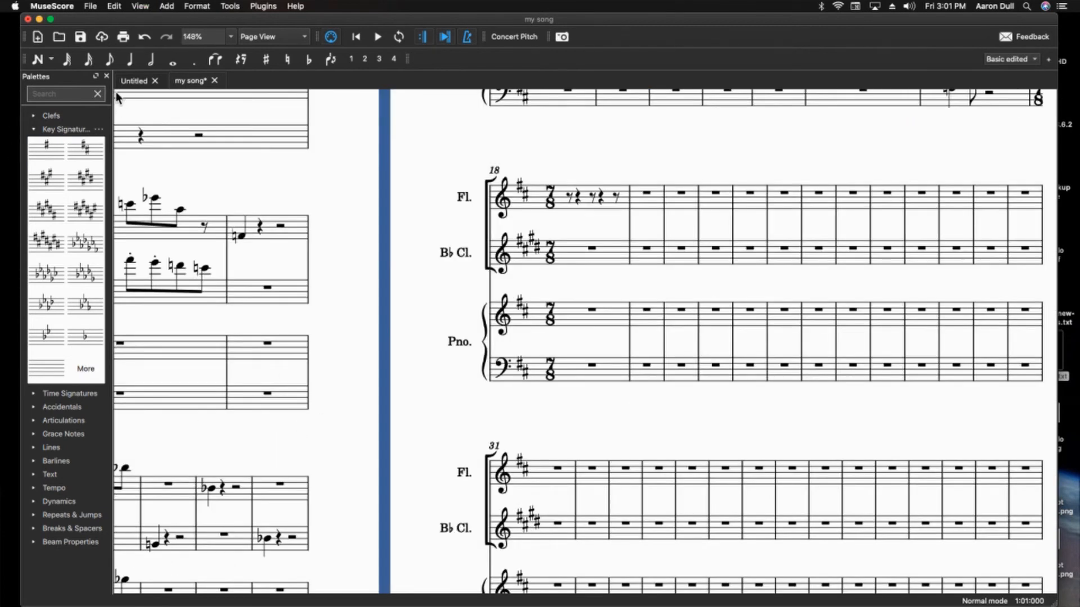
key("super+minus")
key("super+minus")
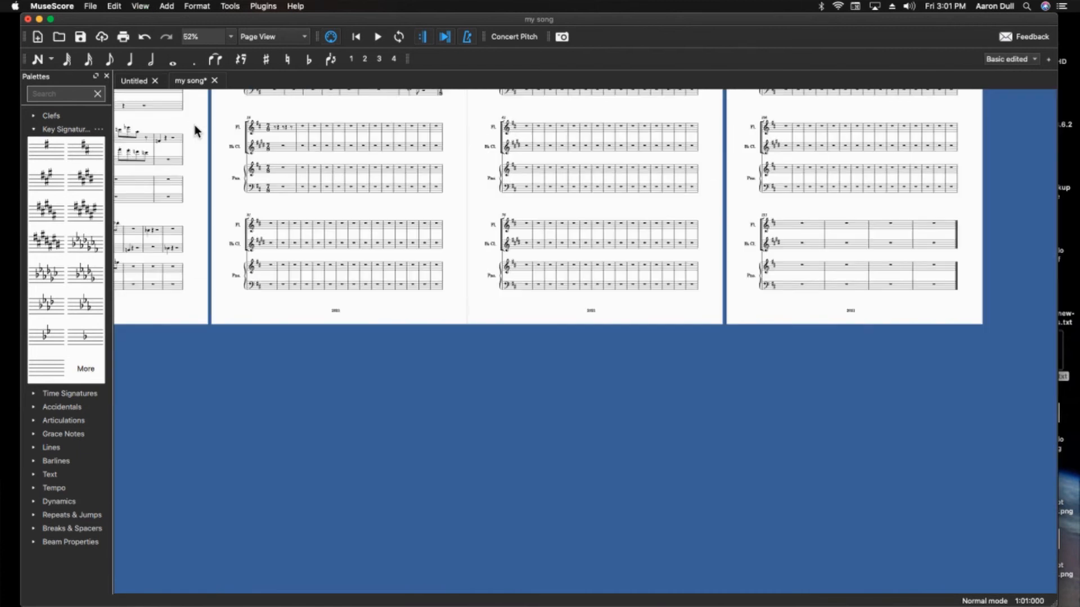
key("super+plus")
key("super+plus")
key("super+plus")
key("super+plus")
key("super+plus")
key("super+plus")
key("super+plus")
key("super+minus")
key("super+minus")
key("super+minus")
key("super+minus")
key("super+minus")
key("super+minus")
key("super+minus")
key("super+minus")
key("super+minus")
key("super+minus")
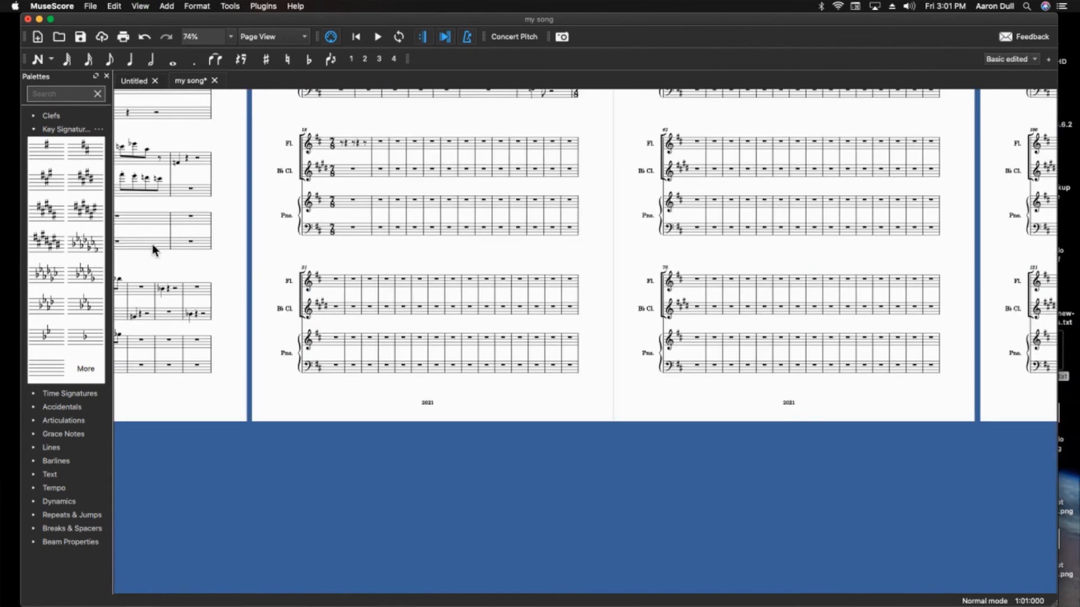
Look over the first page and its neighbours in page view, ending with the whole pages shown at 47%.
scroll(261, 246, "left", 5)
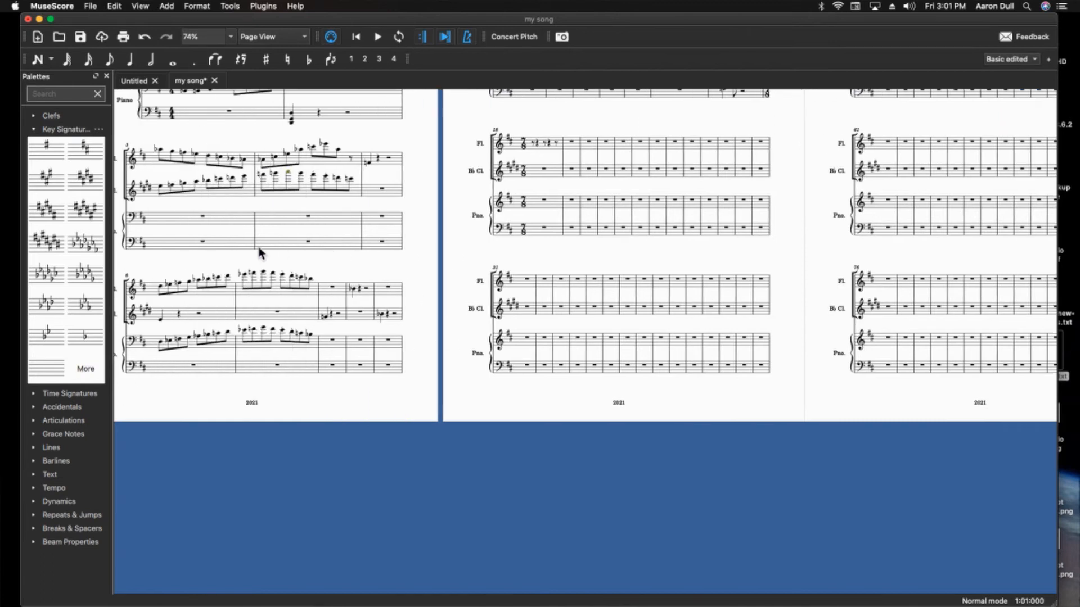
scroll(261, 252, "right", 2)
scroll(270, 256, "left", 2)
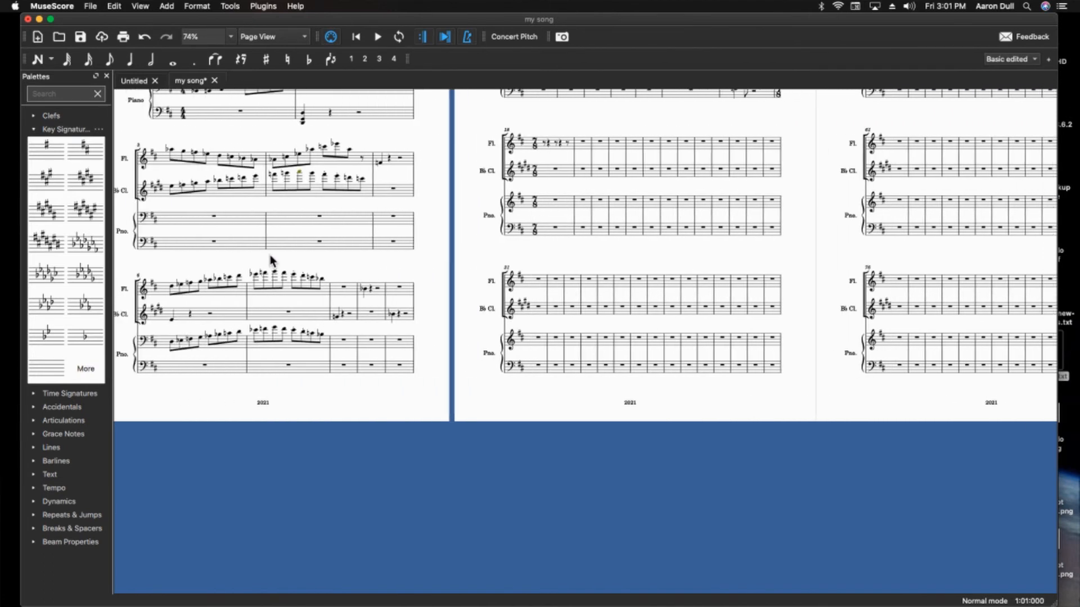
scroll(270, 255, "up", 5)
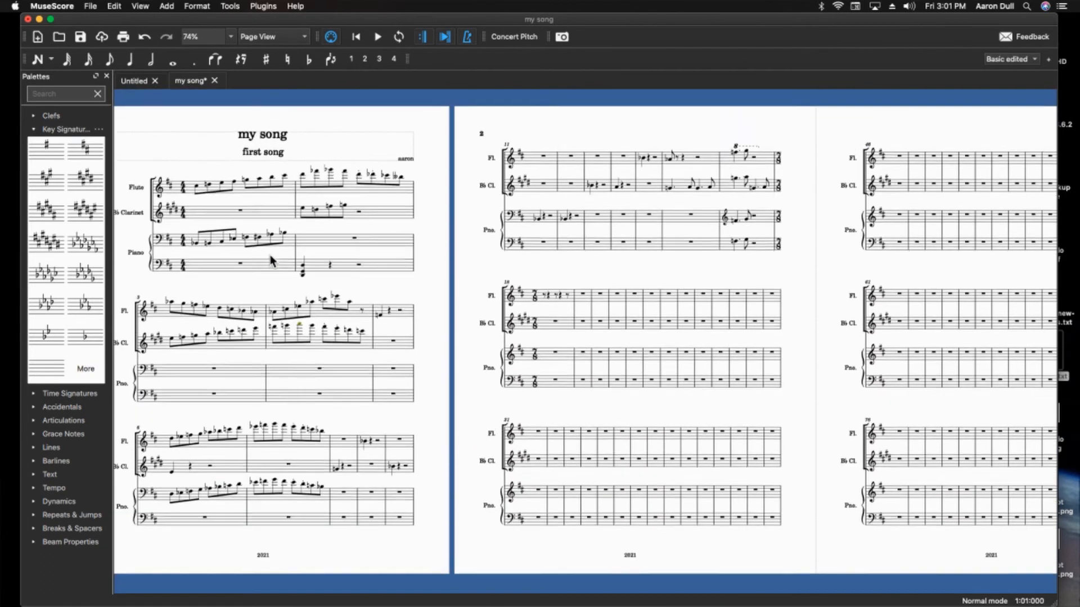
scroll(270, 254, "down", 4)
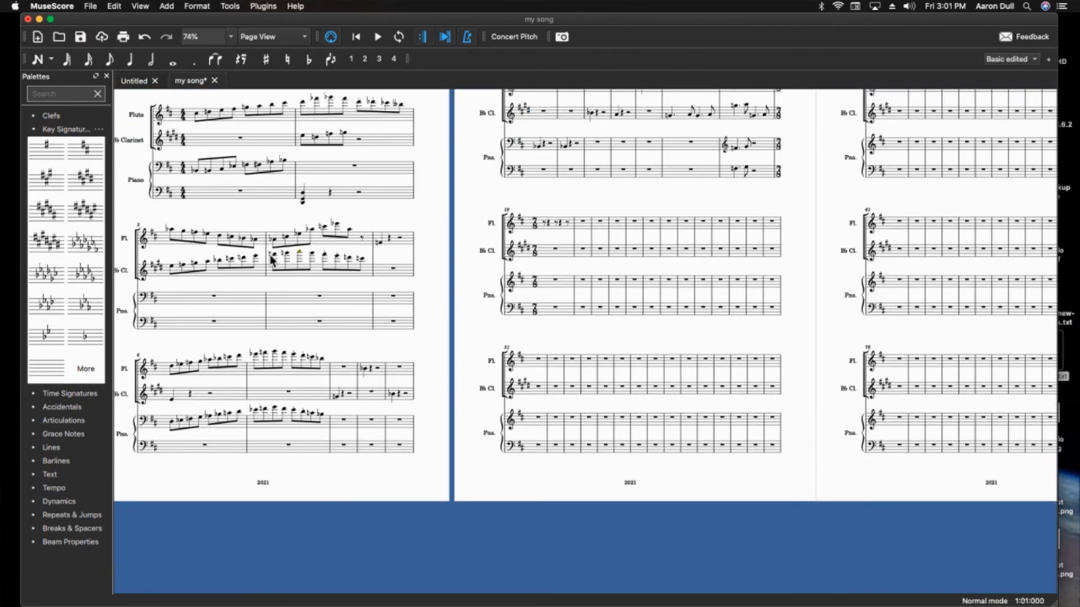
scroll(292, 238, "up", 10)
scroll(291, 238, "down", 15)
scroll(292, 237, "up", 5)
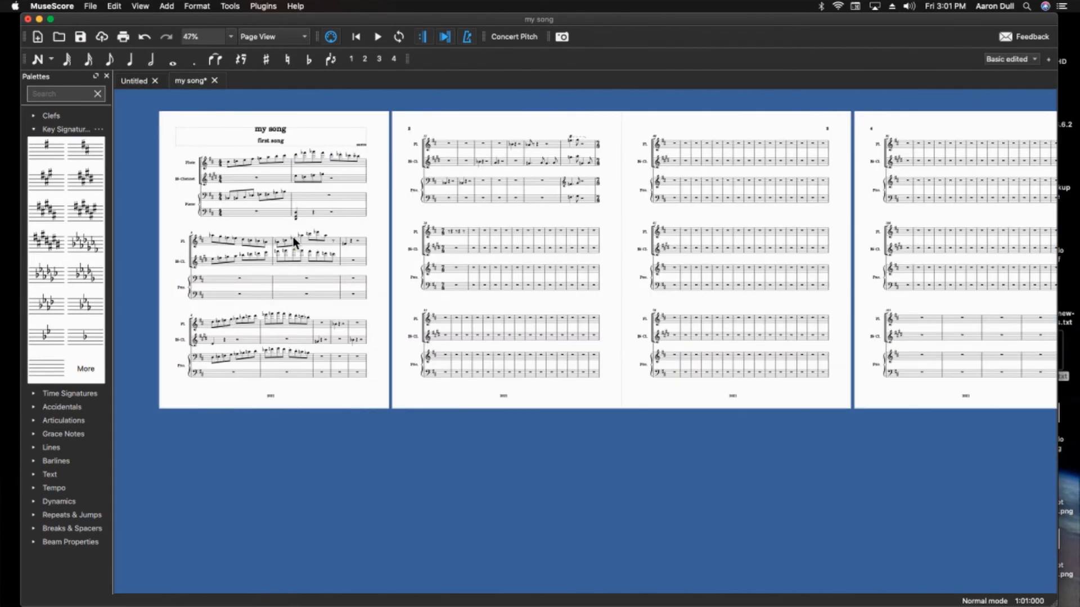
scroll(661, 228, "up", 7)
scroll(661, 228, "down", 10)
scroll(647, 225, "up", 5)
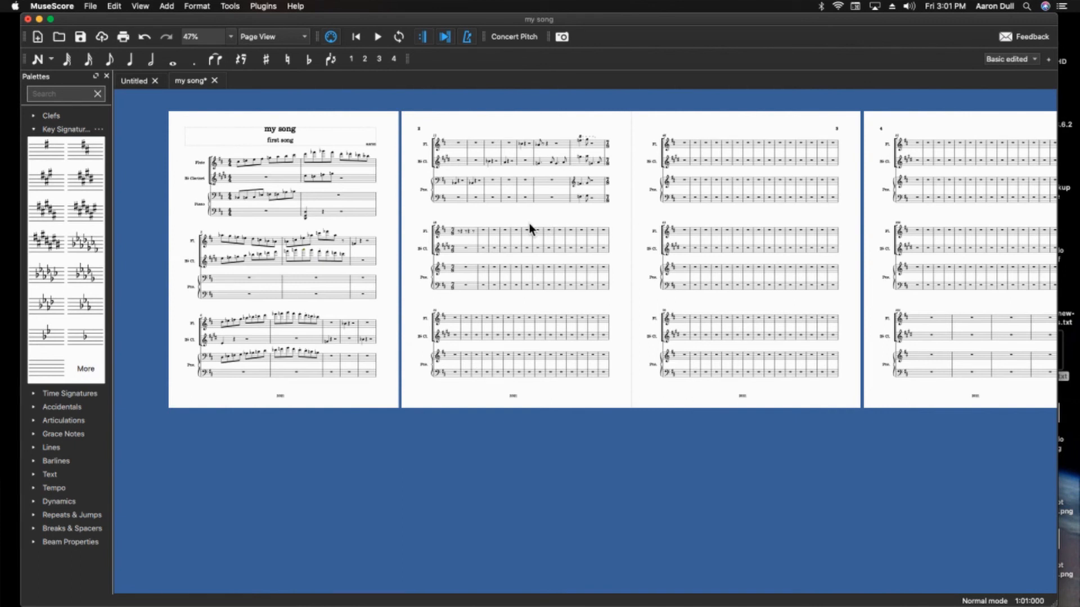
Switch the score to Continuous View and show the opening measures of all instruments at 167% magnification.
left_click(287, 42)
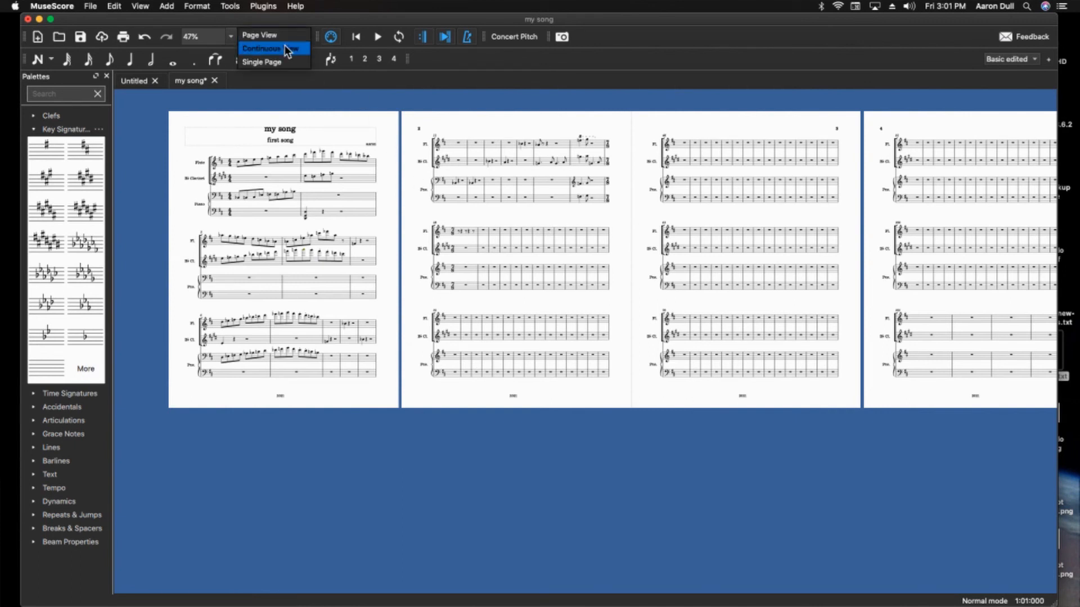
left_click(286, 47)
scroll(347, 159, "up", 2)
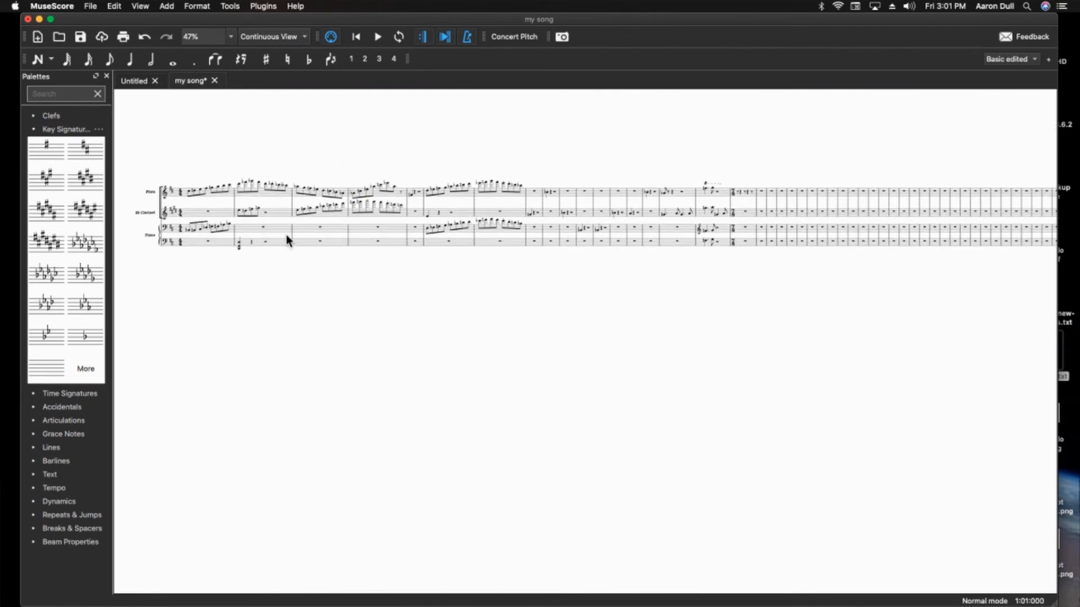
scroll(267, 246, "up", 6)
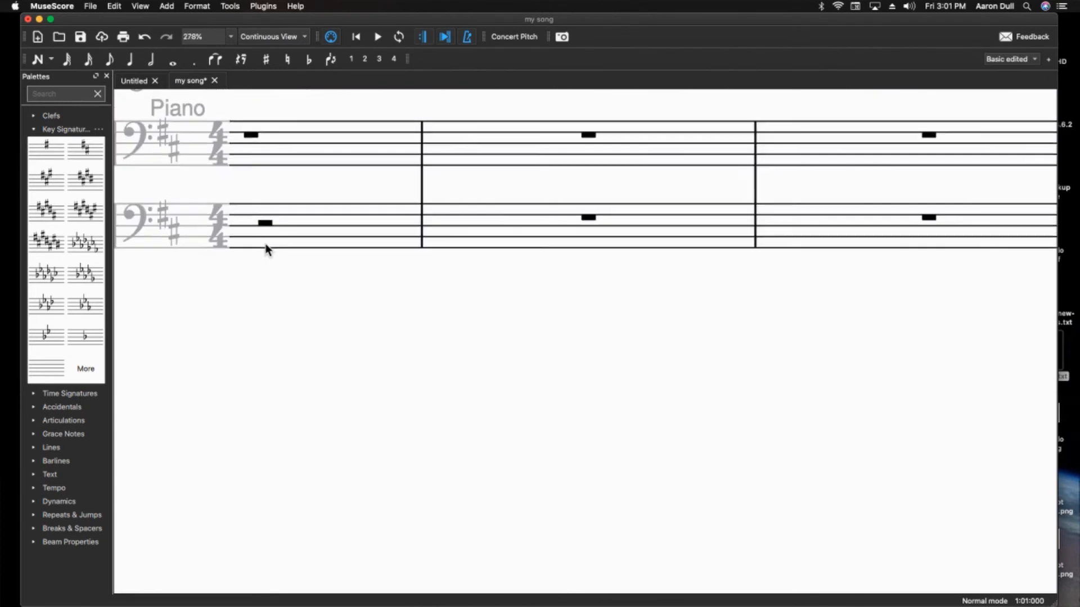
scroll(267, 247, "up", 5)
scroll(266, 247, "left", 2)
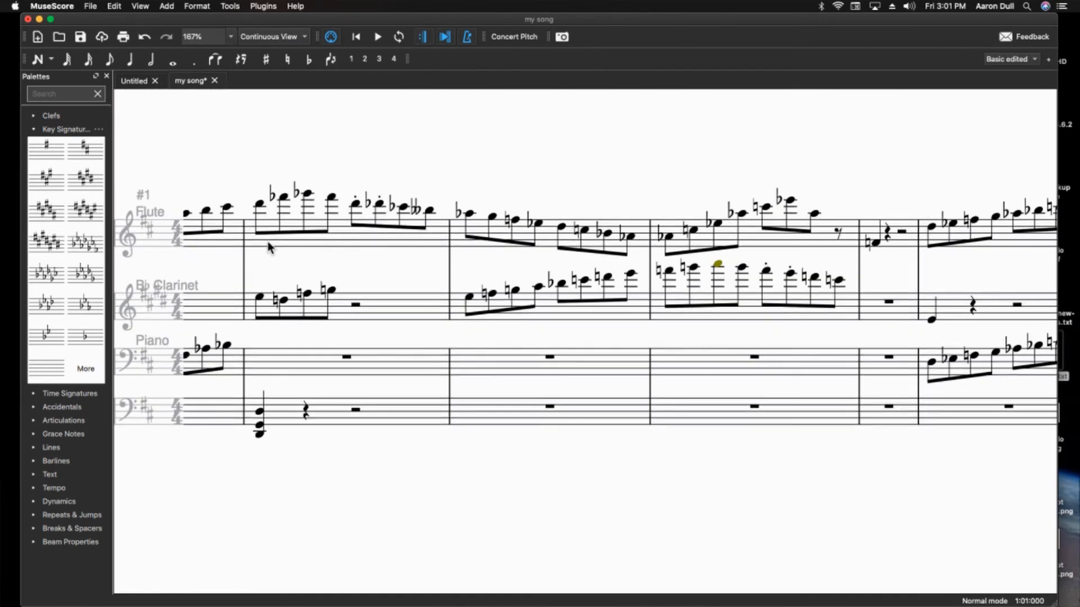
scroll(268, 241, "left", 6)
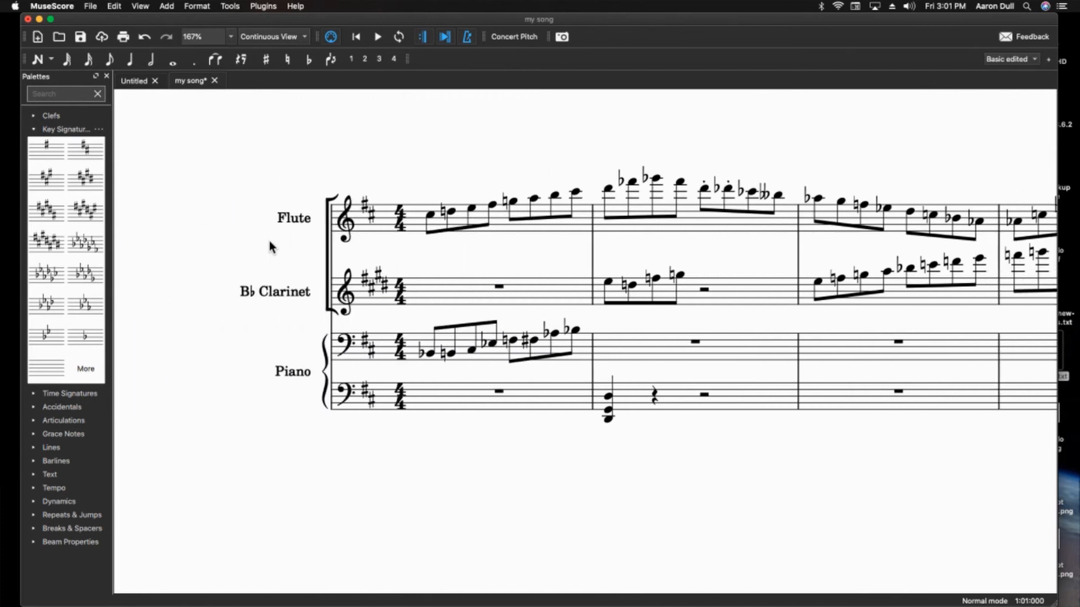
Inspect the whole score as one continuous system, then enlarge its opening measures to 113%.
scroll(269, 240, "right", 2)
scroll(270, 244, "down", 3)
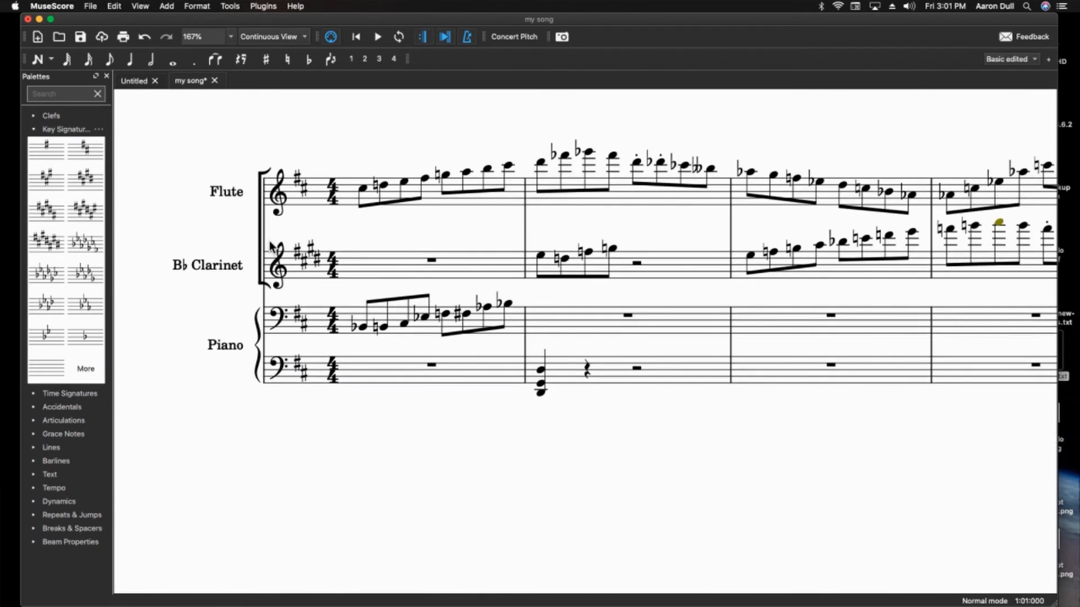
scroll(518, 248, "down", 10)
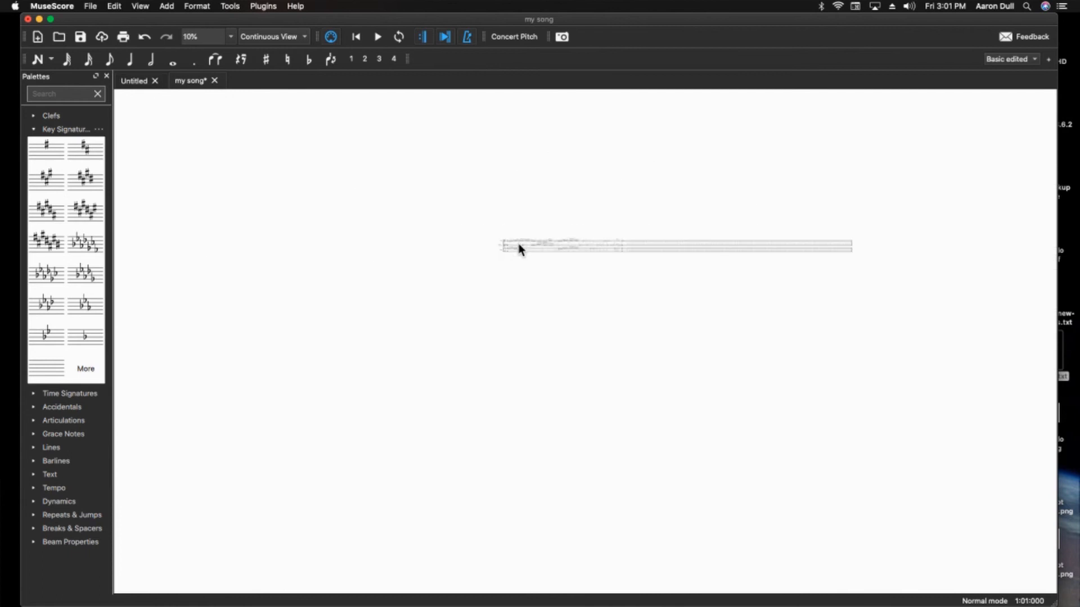
scroll(726, 253, "up", 3)
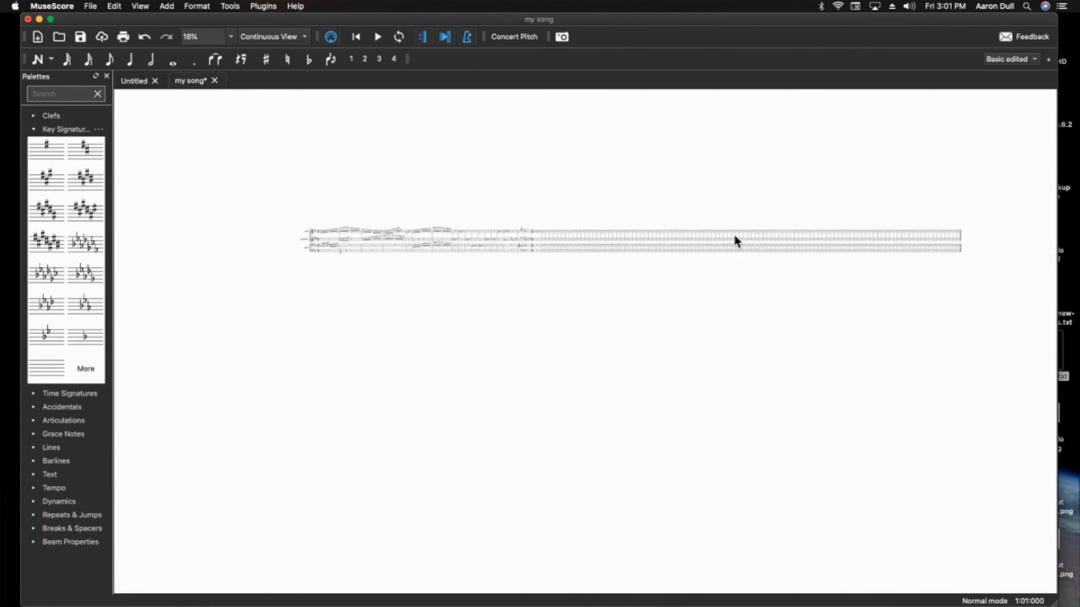
scroll(806, 202, "up", 2)
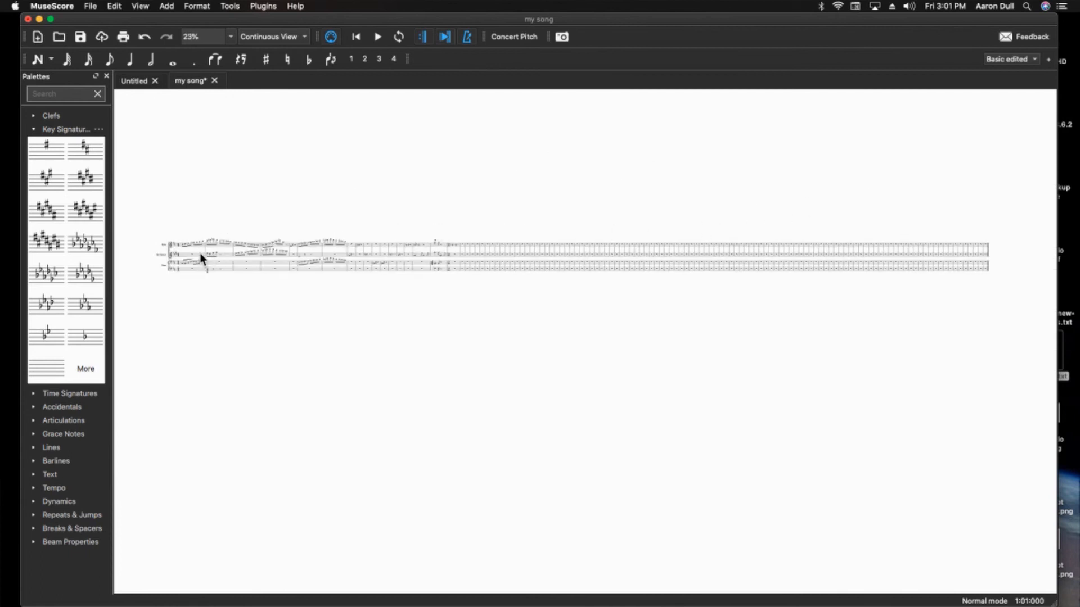
scroll(176, 253, "up", 6)
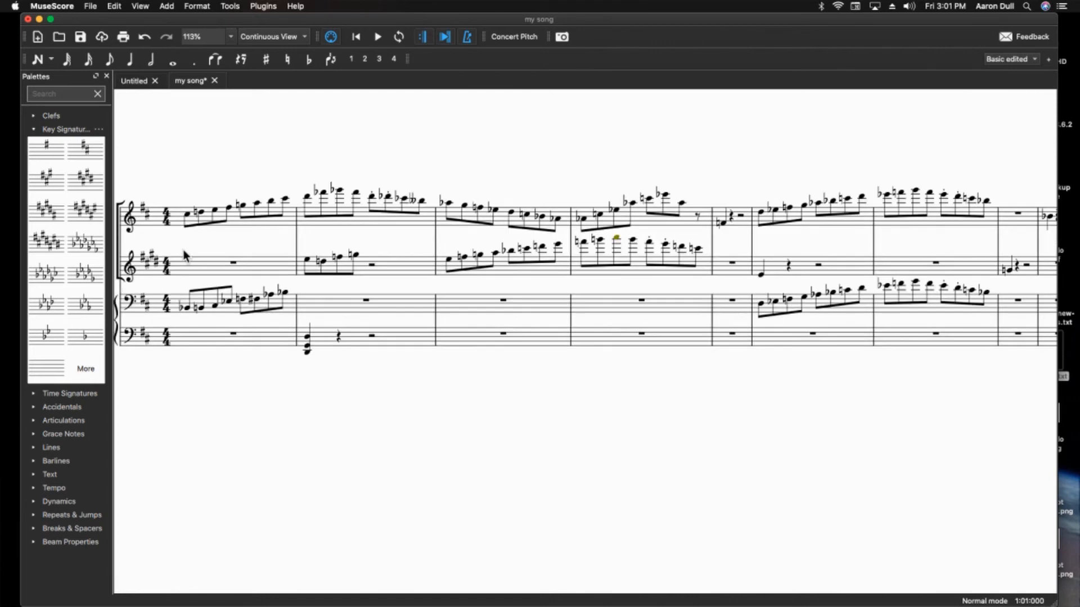
Return to the opening measures and switch the score from Continuous View to Single Page view.
left_click_drag(185, 249, 337, 251)
scroll(322, 248, "up", 5)
scroll(322, 247, "down", 5)
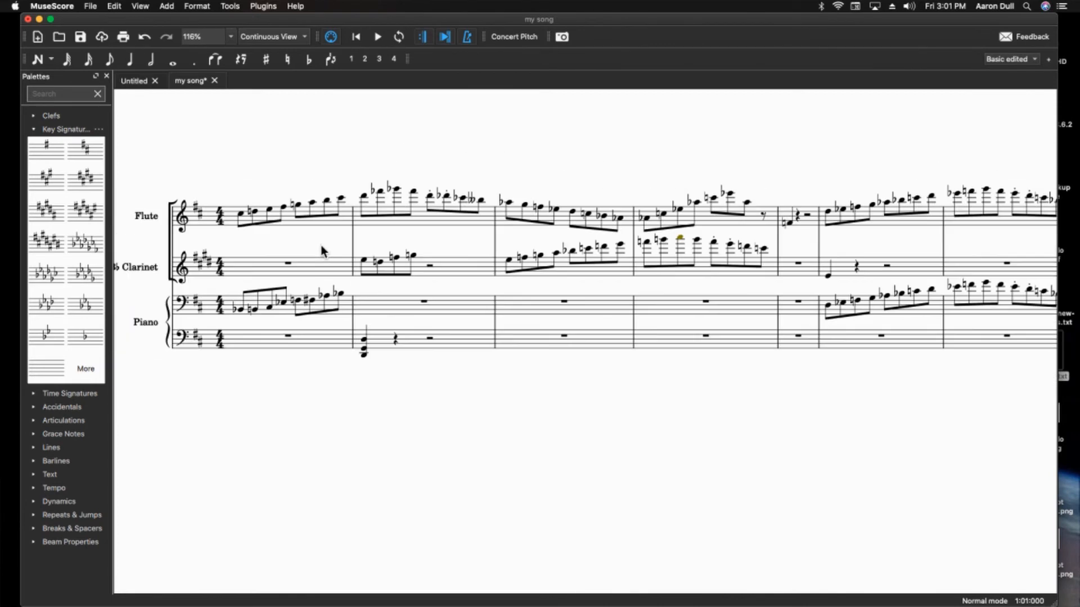
left_click(291, 38)
left_click(286, 47)
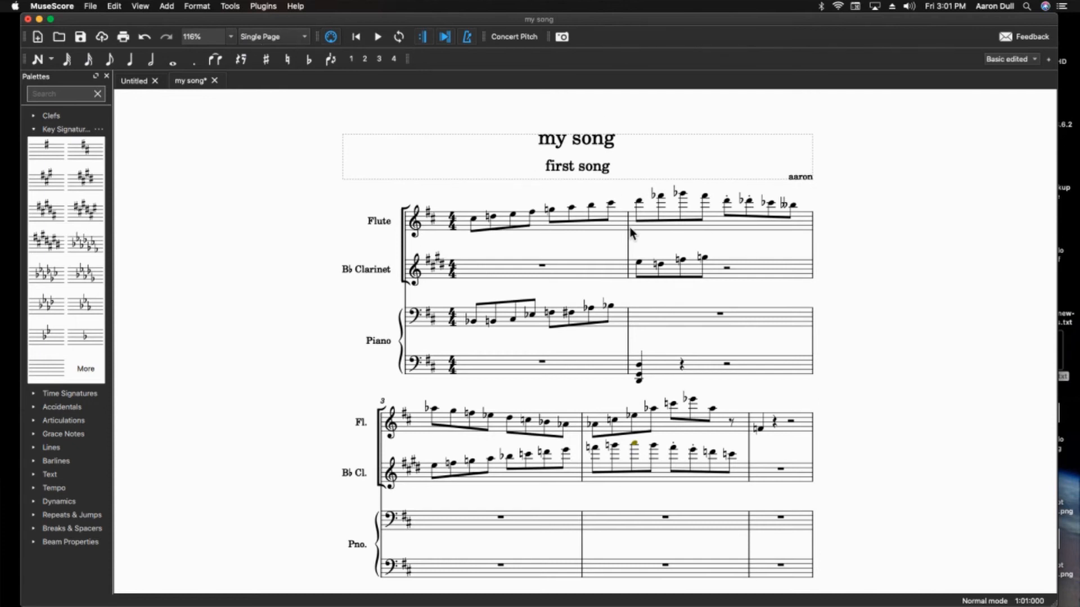
Reduce the single-page layout to a 10% overview of the whole score, and enlarge its opening systems to 192%.
scroll(631, 232, "down", 15)
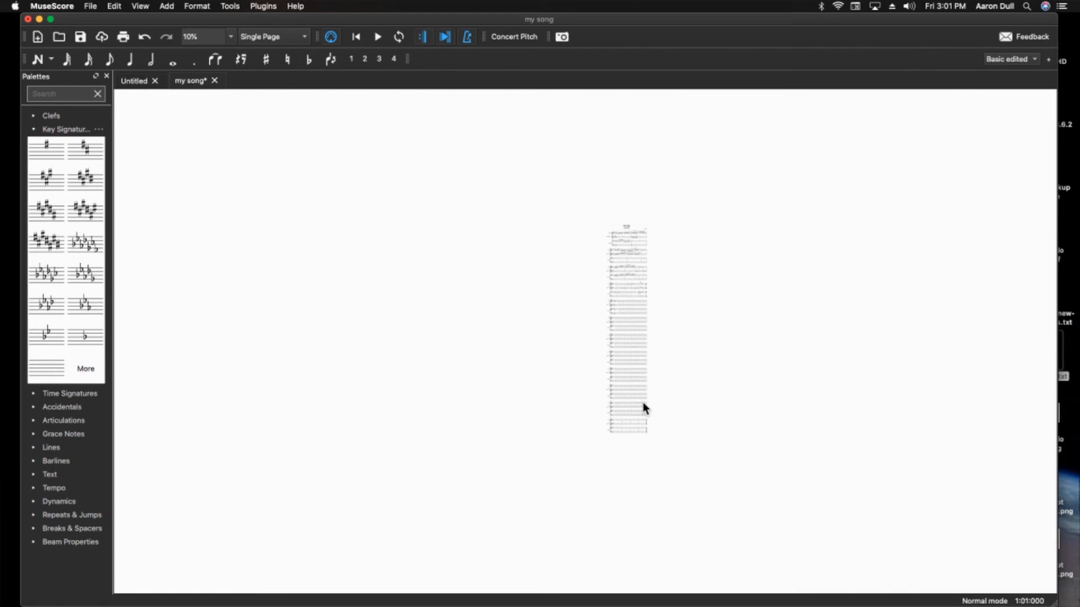
scroll(633, 228, "up", 6)
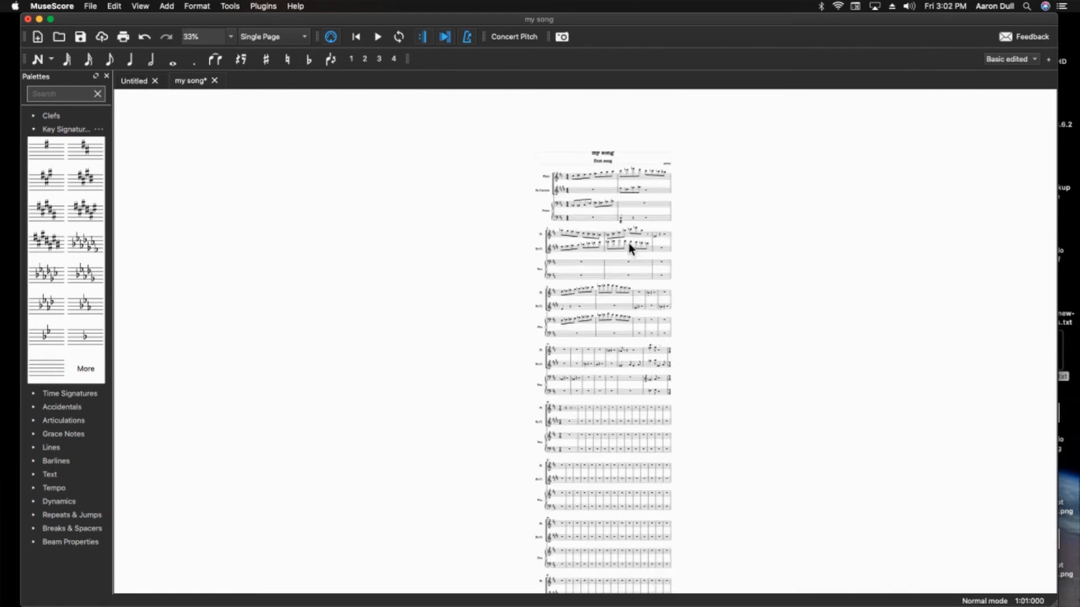
scroll(628, 243, "up", 6)
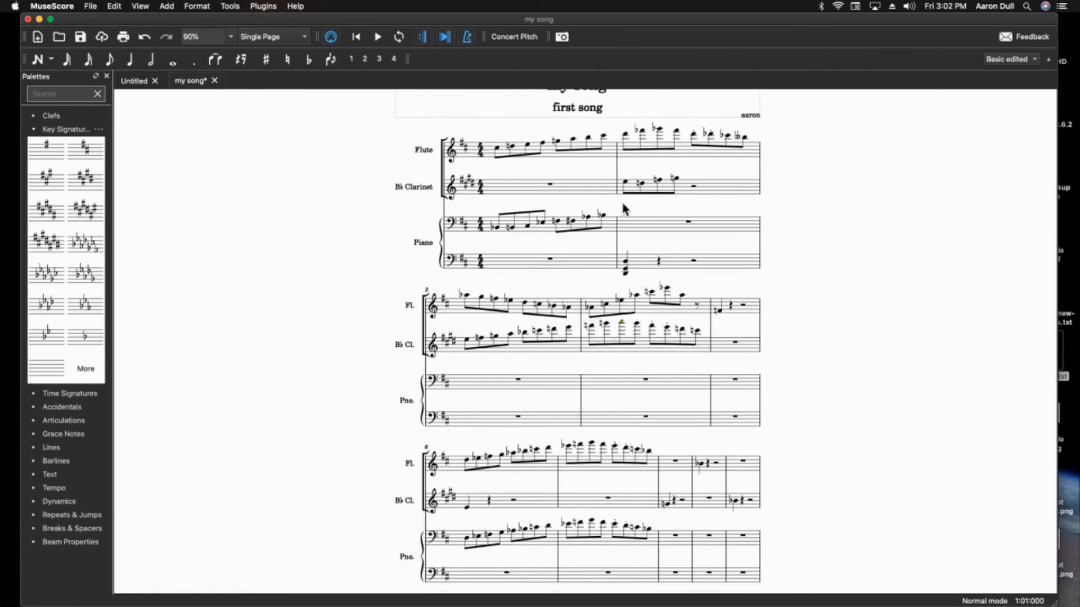
scroll(623, 207, "up", 3)
scroll(605, 198, "up", 1)
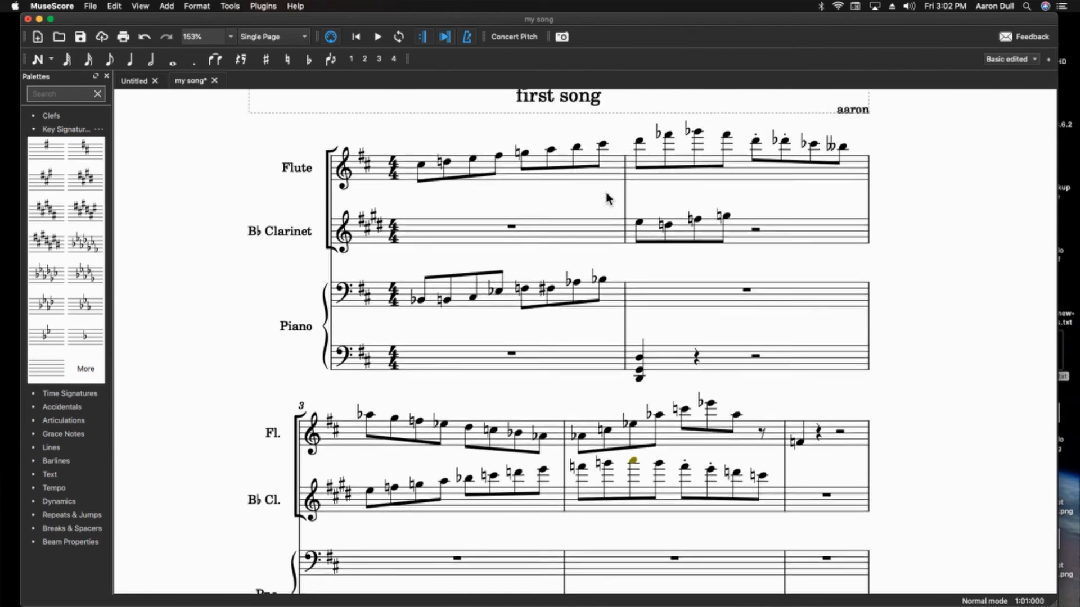
scroll(607, 198, "up", 1)
scroll(607, 200, "up", 3)
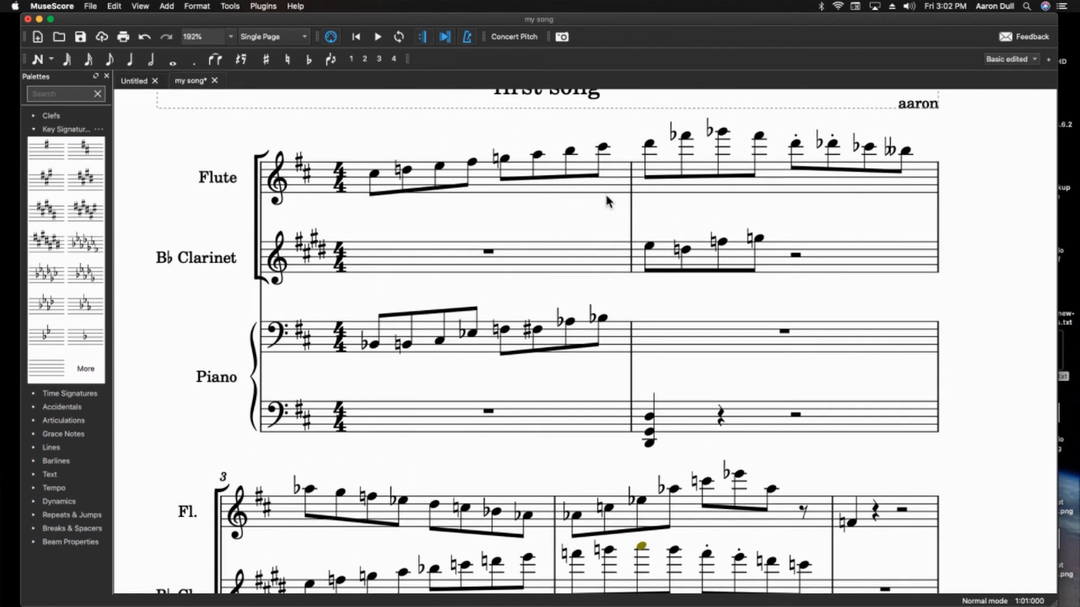
Close the Palettes and enlarge the first two measures of all instruments to 242% magnification.
left_click(106, 76)
scroll(475, 280, "up", 1)
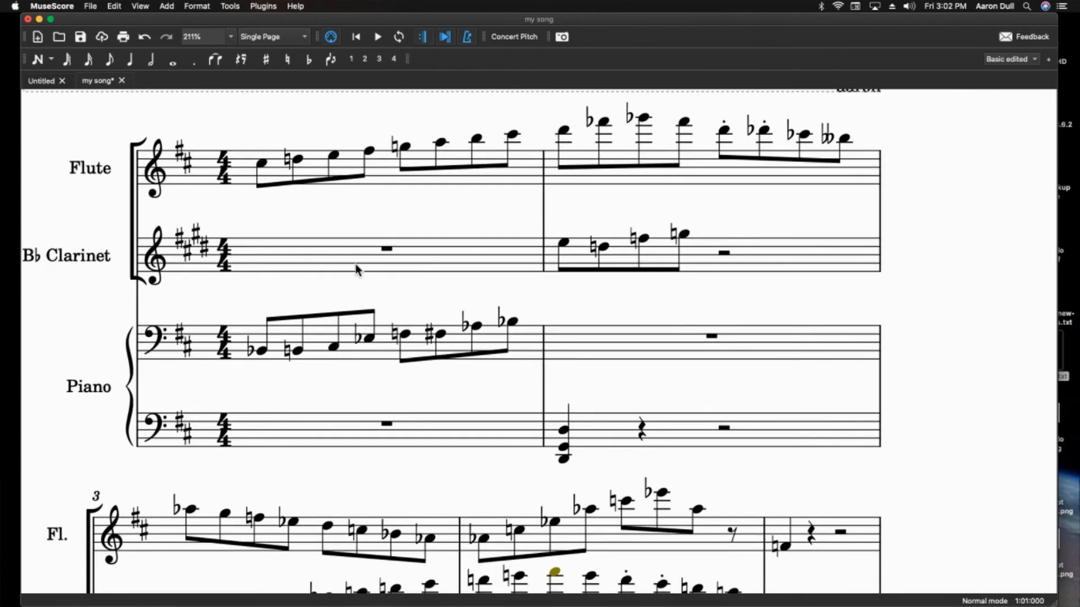
scroll(360, 269, "left", 2)
scroll(548, 278, "up", 2)
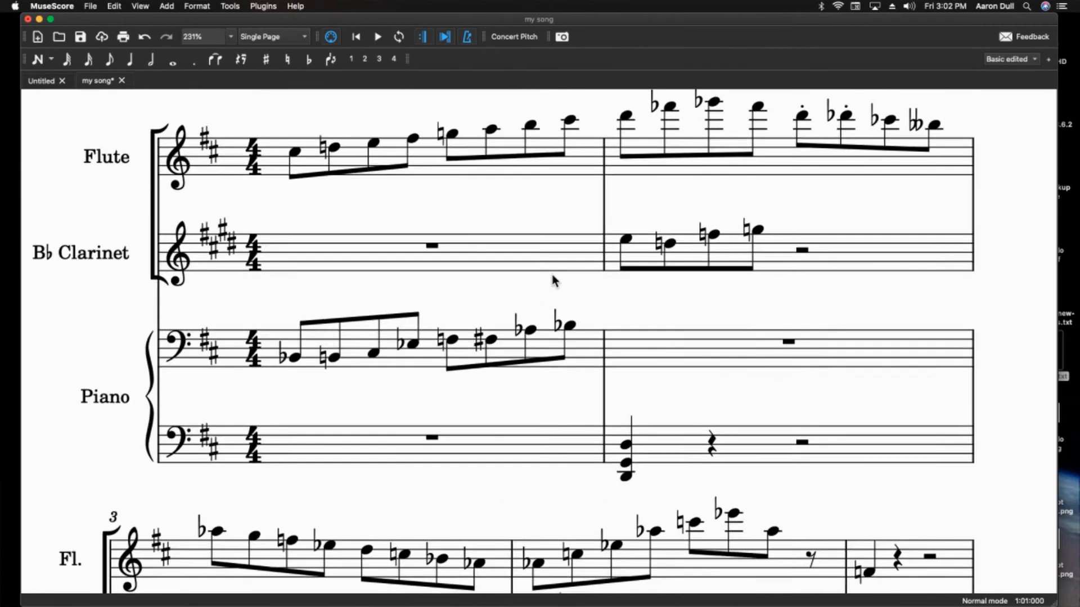
scroll(552, 279, "up", 1)
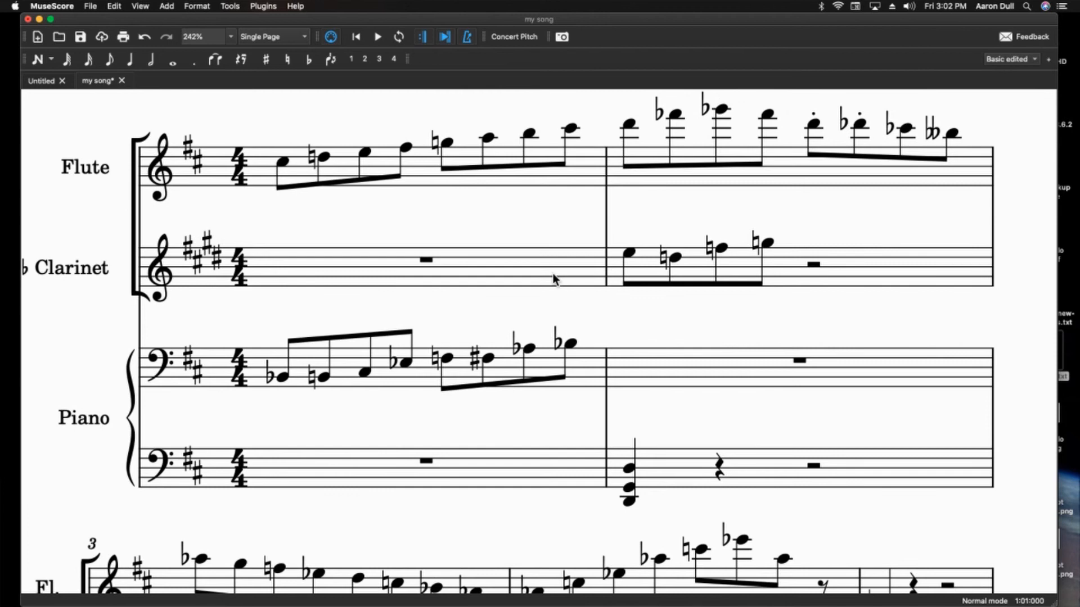
Select the entire score and reduce its layout stretch one level to fit more measures per system, and clear the selection.
key("super+a")
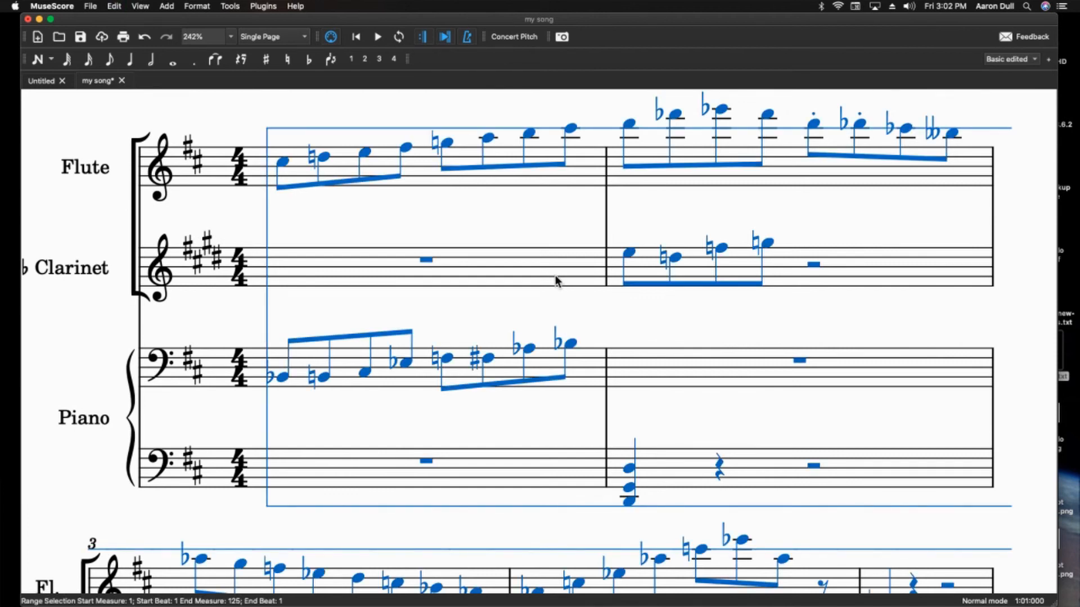
key("braceleft")
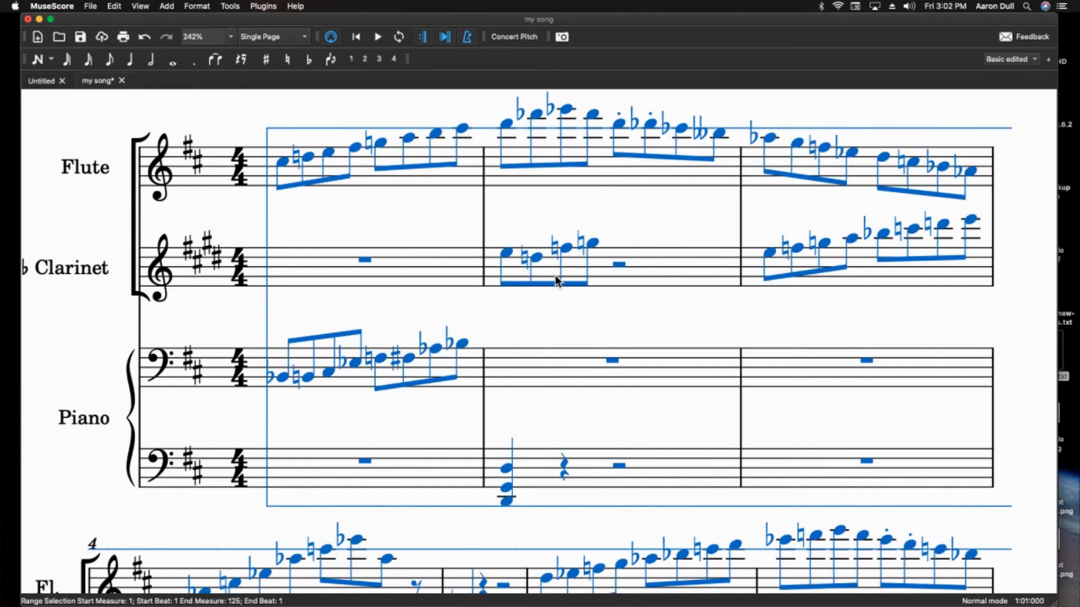
left_click(626, 231)
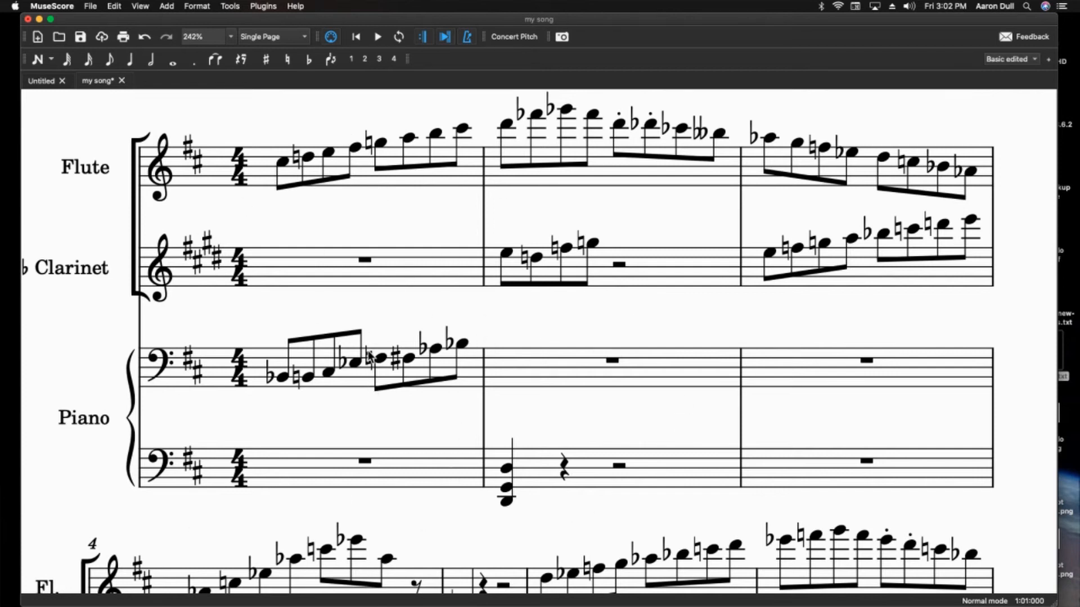
Set the staff space to 1.000 mm in the page settings and apply it to the score.
left_click(230, 6)
mouse_move(206, 6)
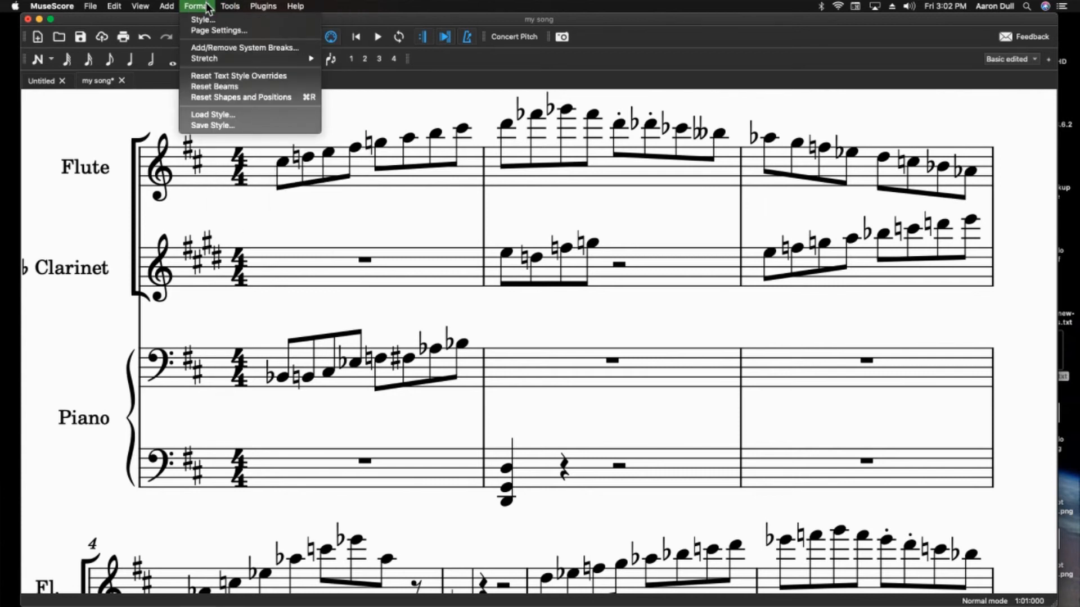
left_click(223, 32)
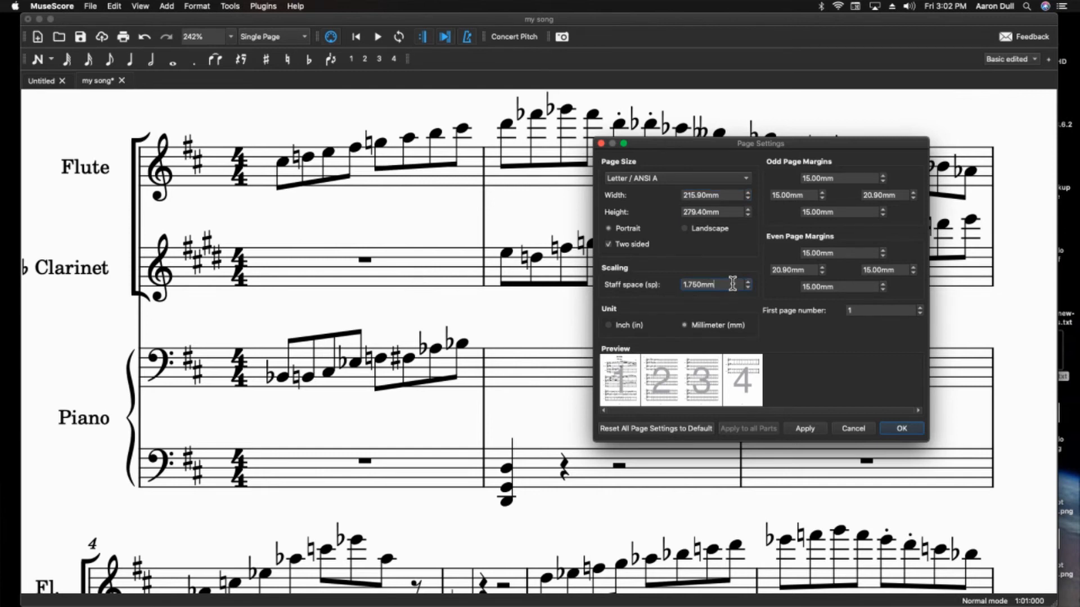
left_click_drag(734, 285, 671, 306)
type("1")
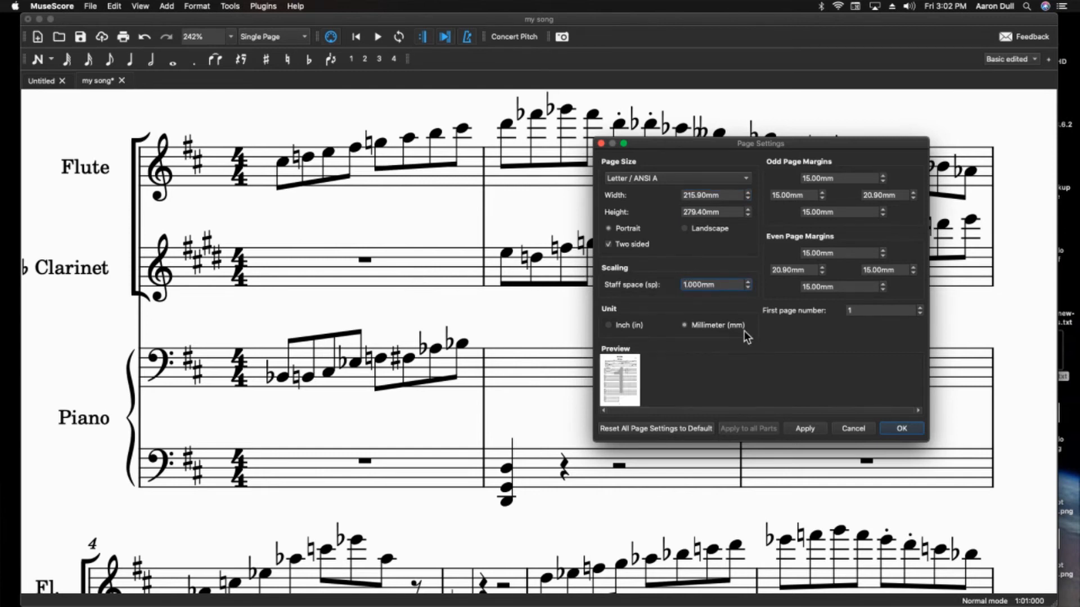
left_click(805, 429)
left_click(890, 427)
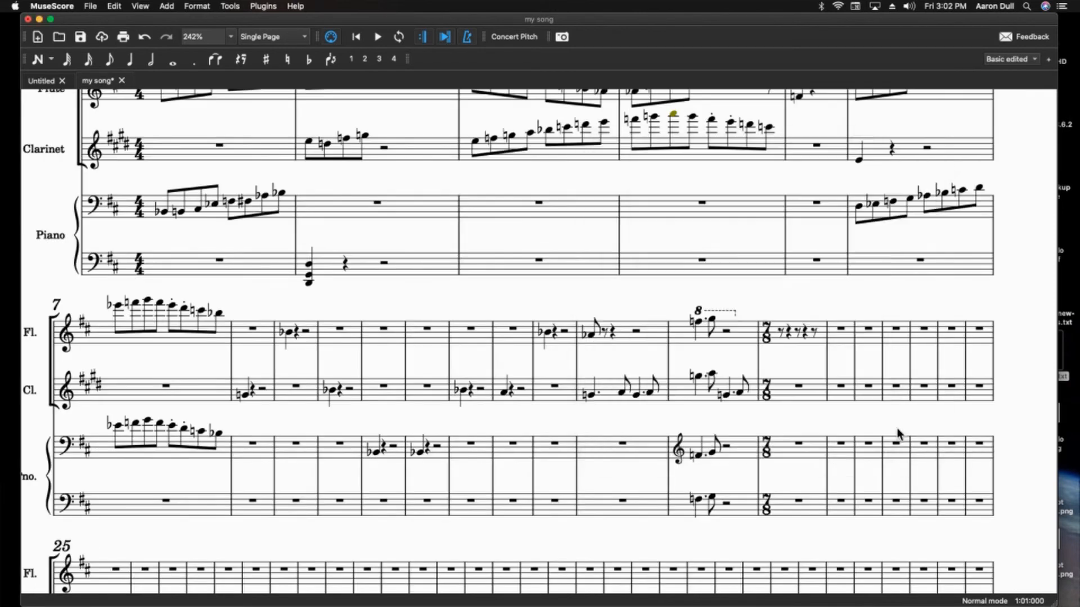
Play back the beginning of the score briefly, stop playback, and rewind to the first measure.
scroll(556, 469, "up", 3)
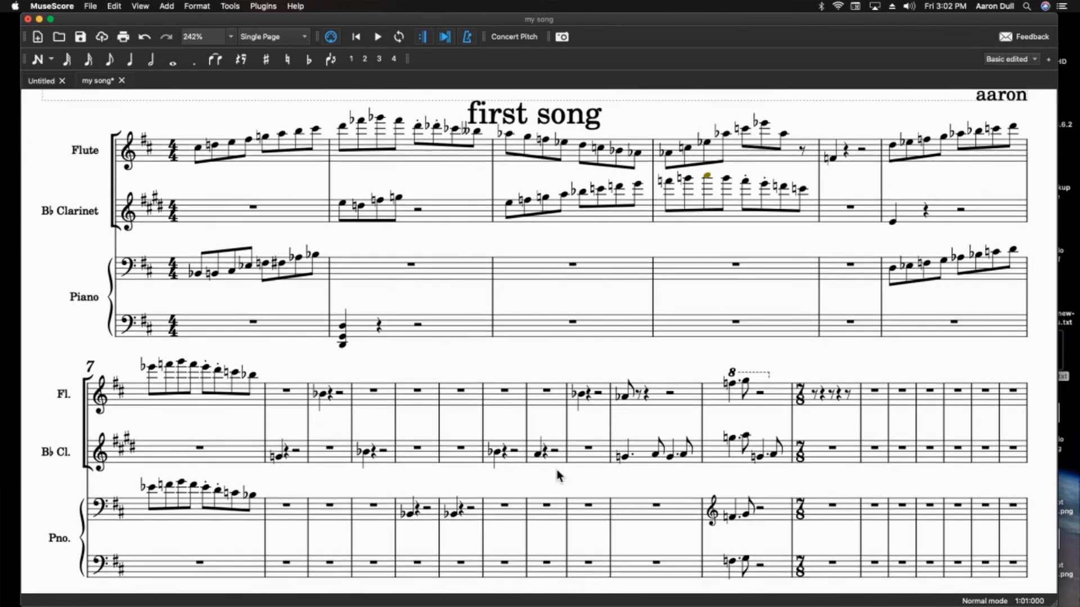
scroll(556, 472, "down", 2)
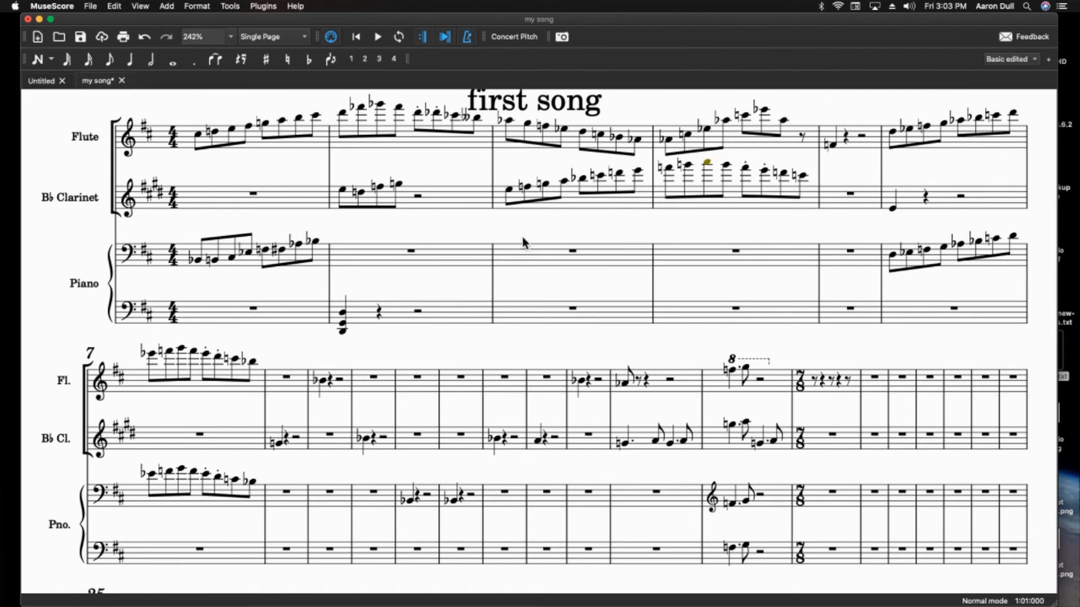
key("space")
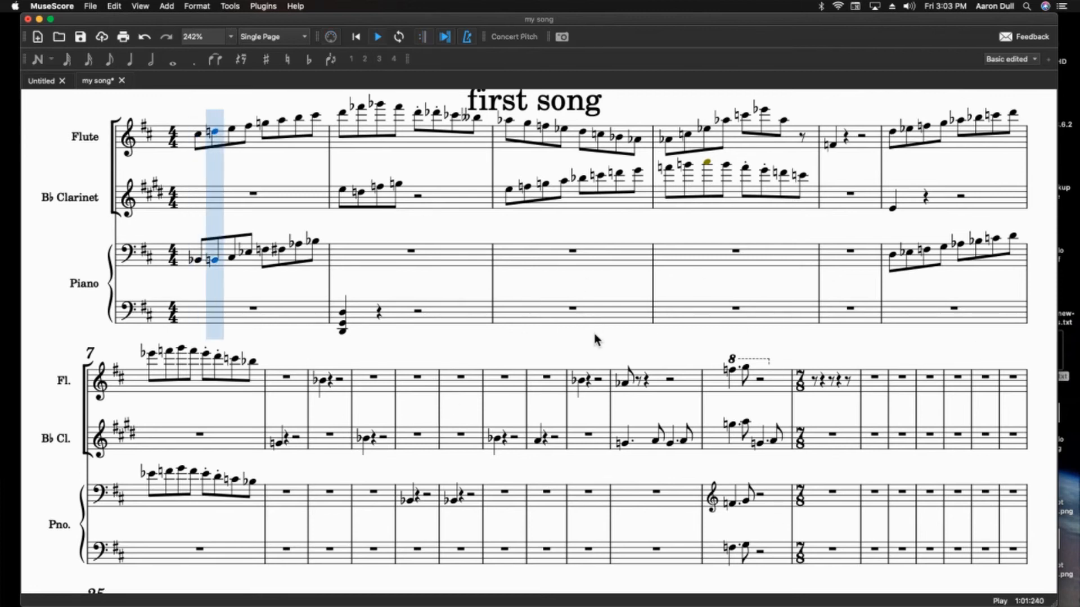
key("space")
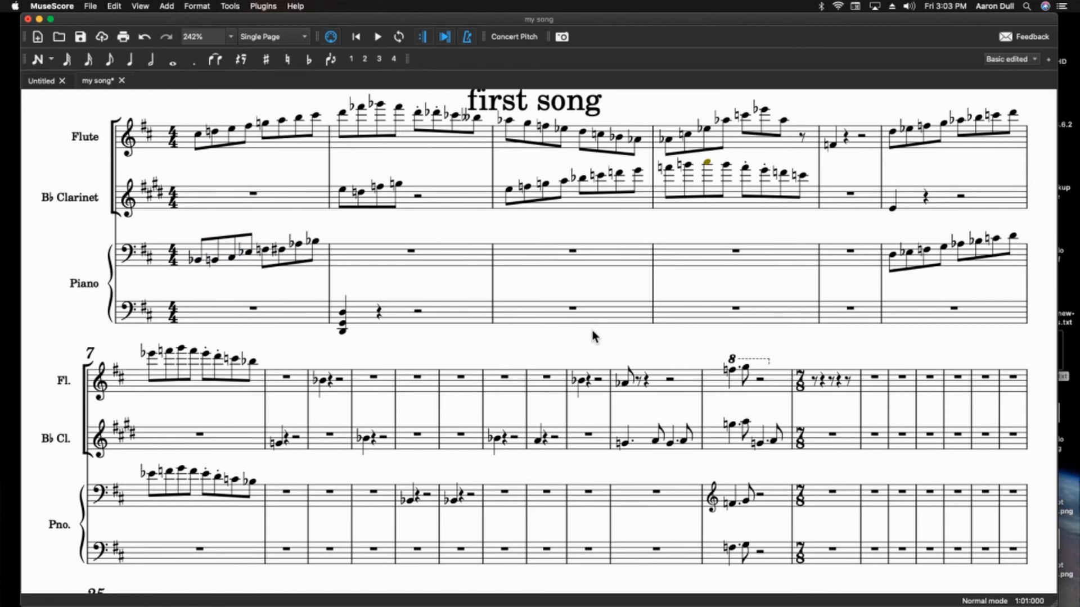
left_click(356, 37)
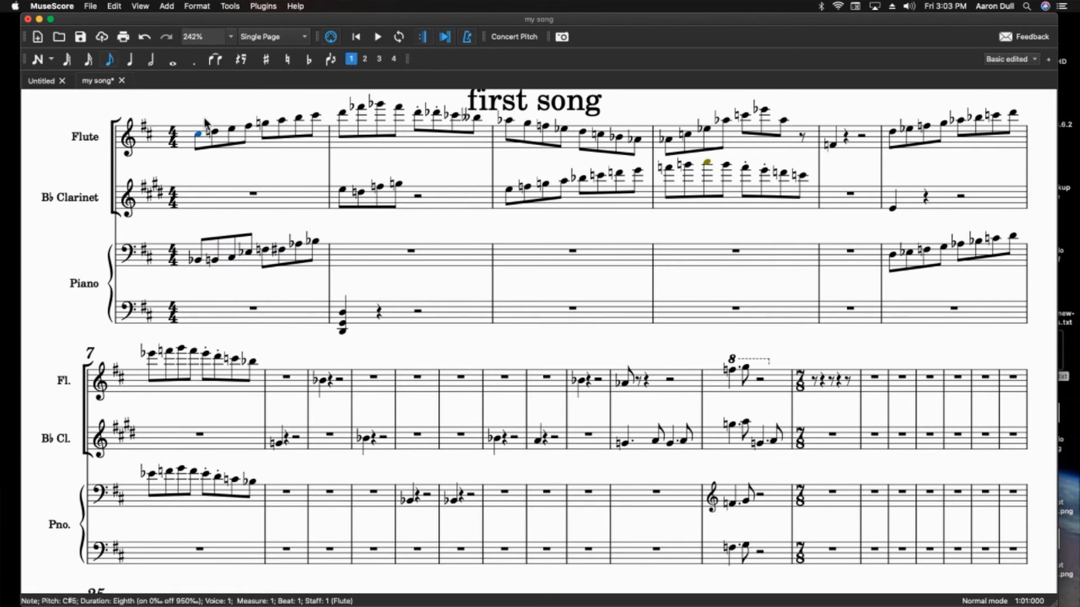
Show the Palettes again and collapse the Key Signatures group.
left_click(140, 6)
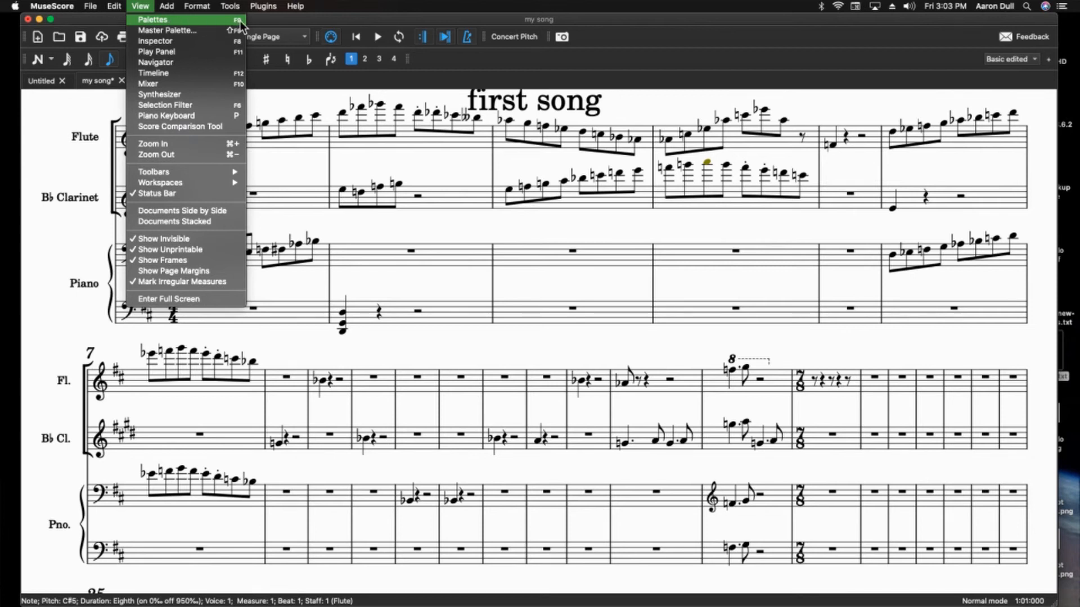
left_click(177, 18)
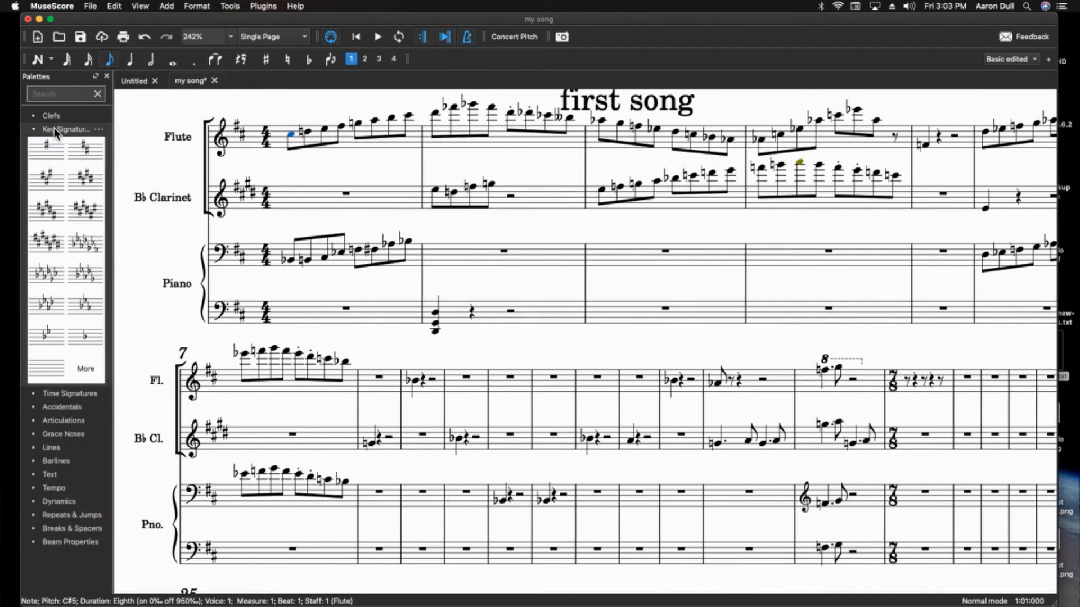
left_click(54, 129)
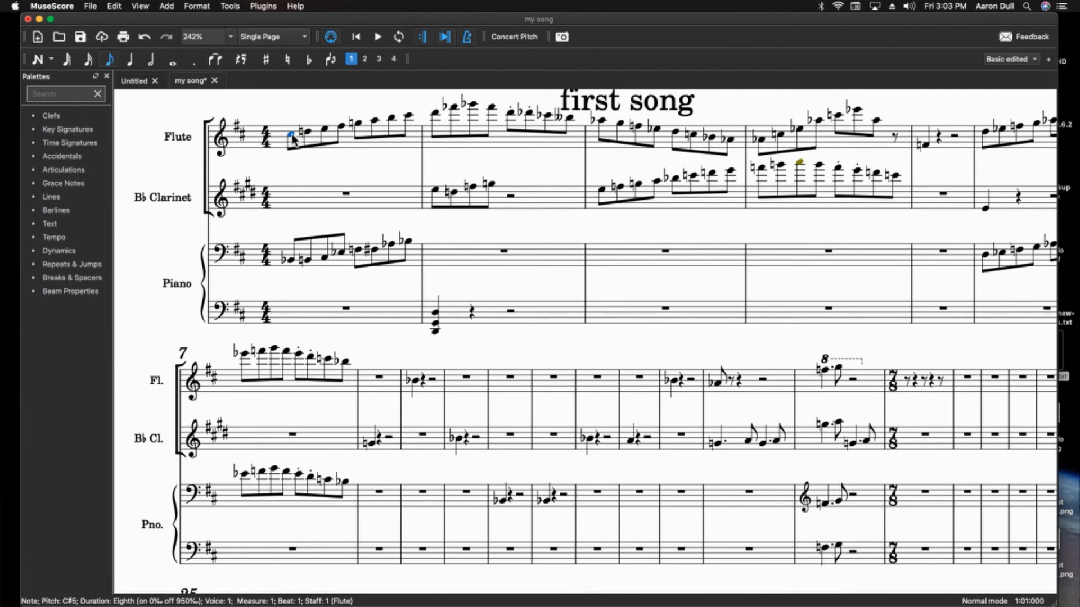
Add a quarter note = 80 tempo marking at the first flute note of measure 1.
scroll(338, 225, "up", 3)
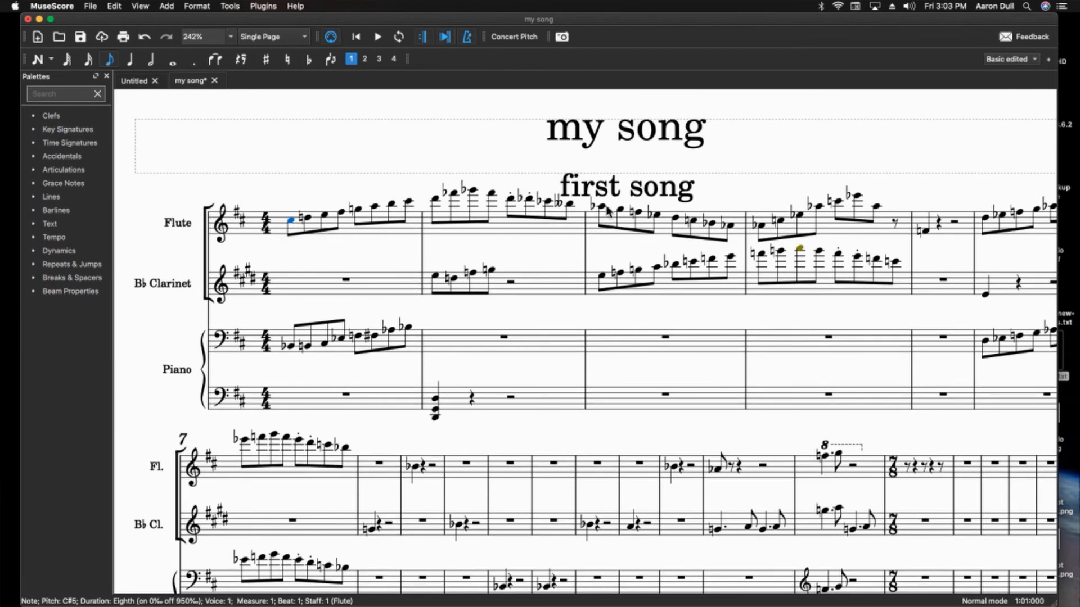
left_click(53, 238)
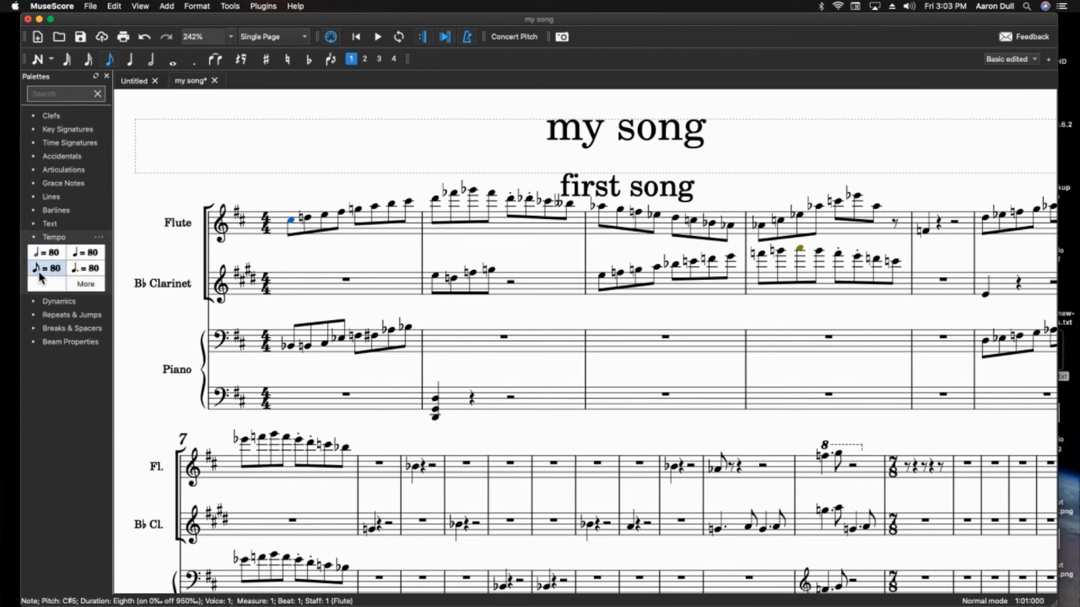
left_click(90, 257)
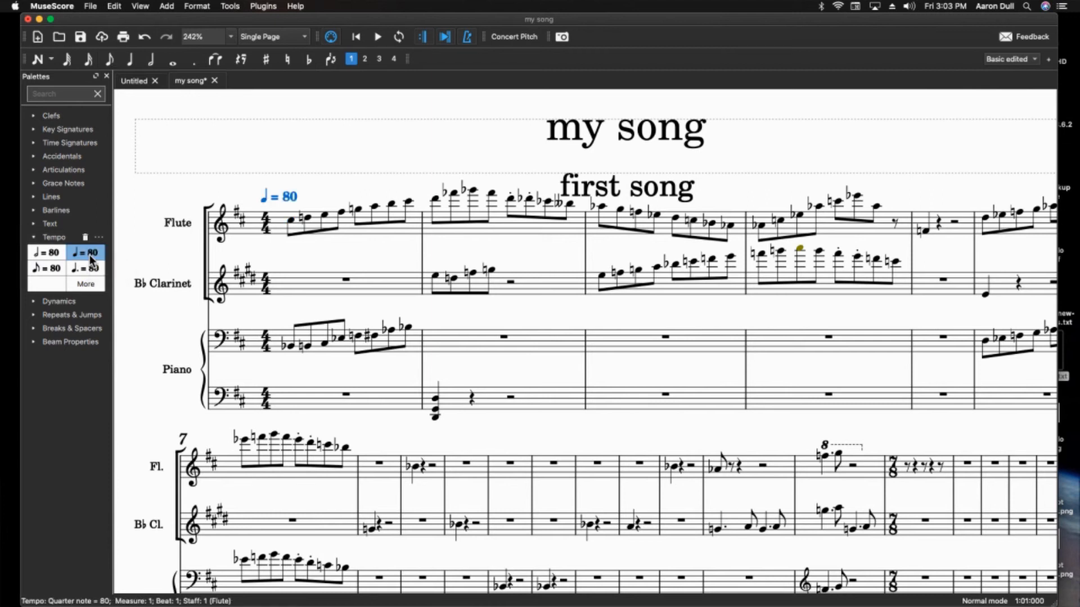
Change the tempo marking above measure 1 to quarter note = 60.
left_click(292, 223)
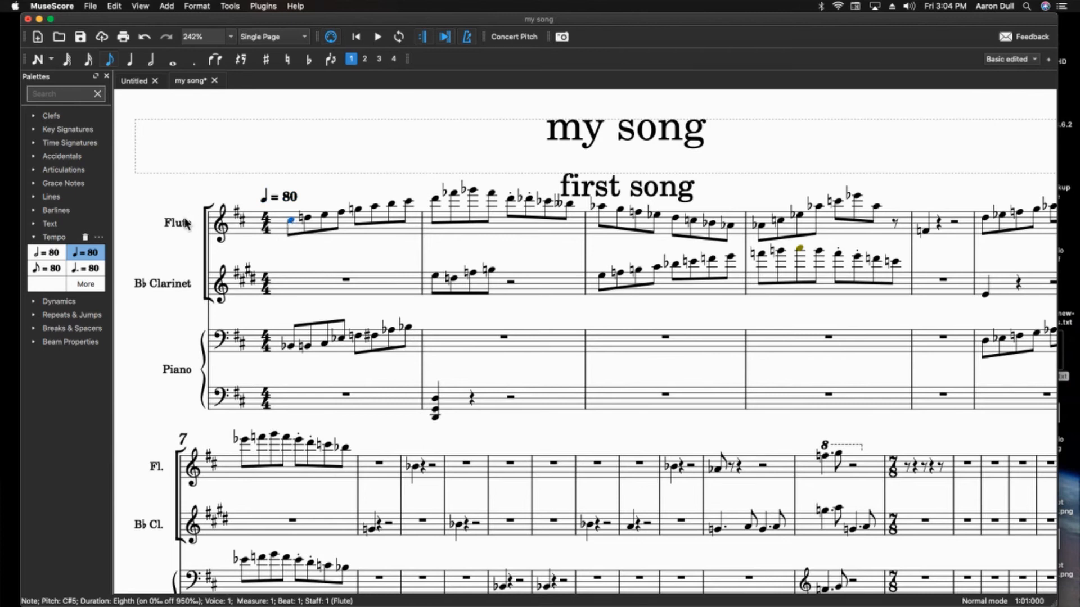
double_click(292, 200)
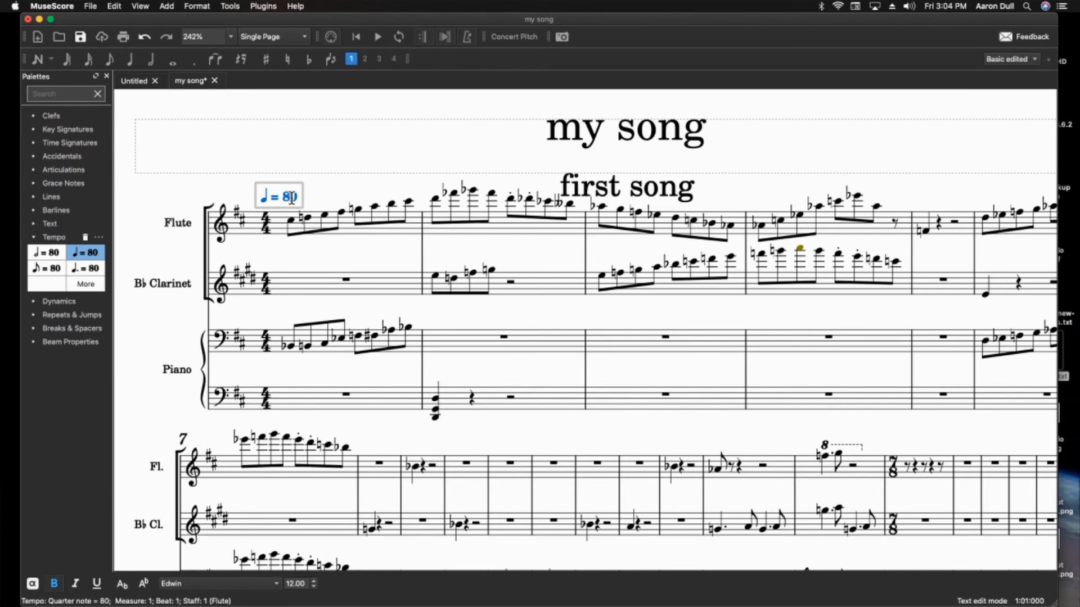
key("Left")
key("Left")
key("Left")
key("Left")
key("Left")
key("Right")
key("Right")
key("Left")
key("Right")
key("shift+Left")
key("BackSpace")
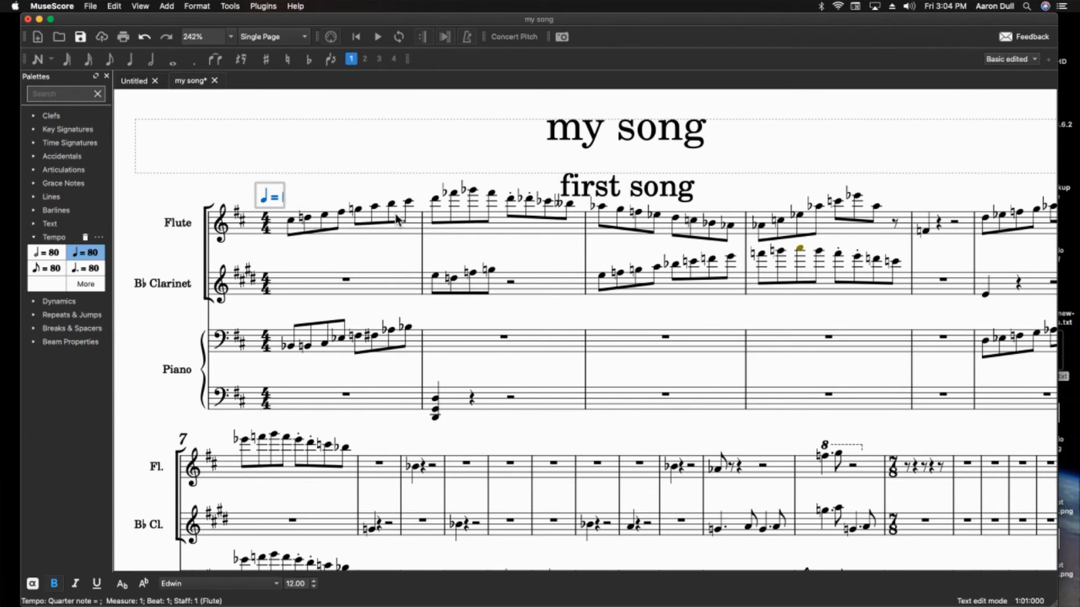
type("60")
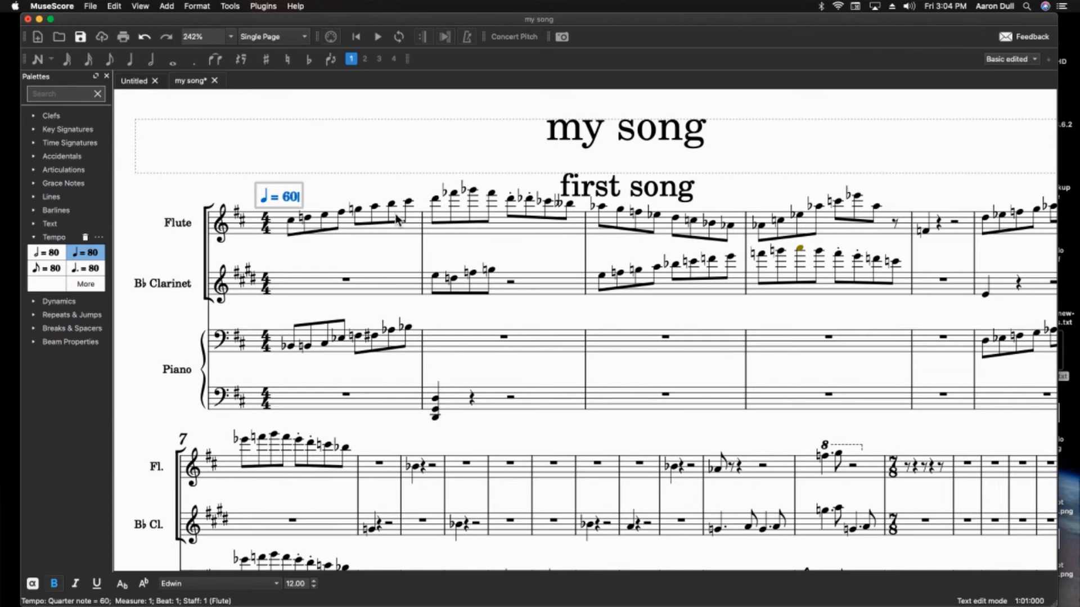
left_click(374, 137)
Rewind to the start of the score, play it back briefly at the new tempo, and stop playback.
left_click(356, 38)
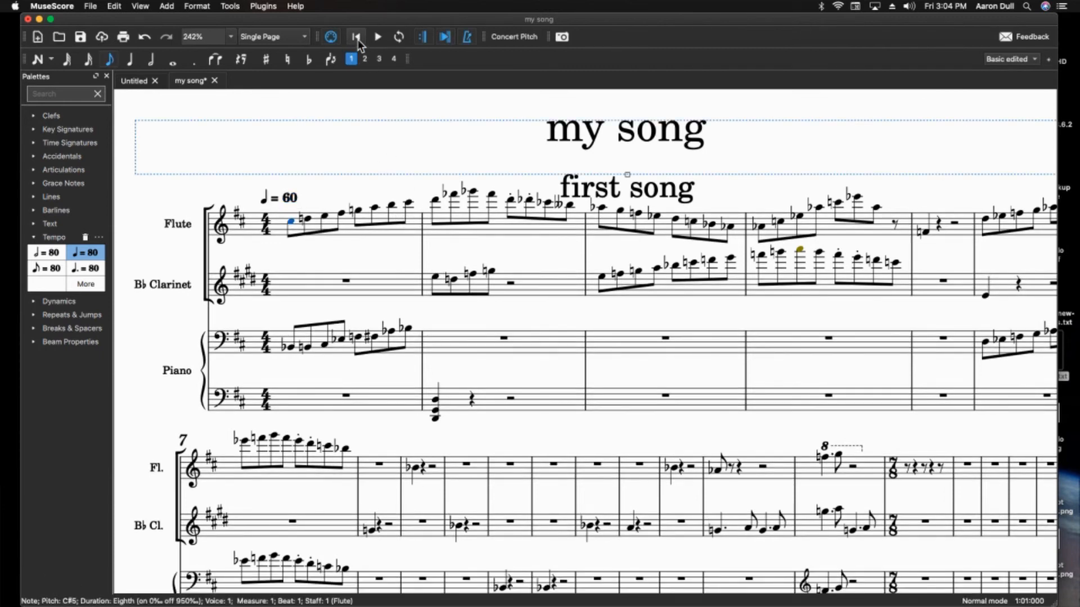
left_click(378, 37)
key("space")
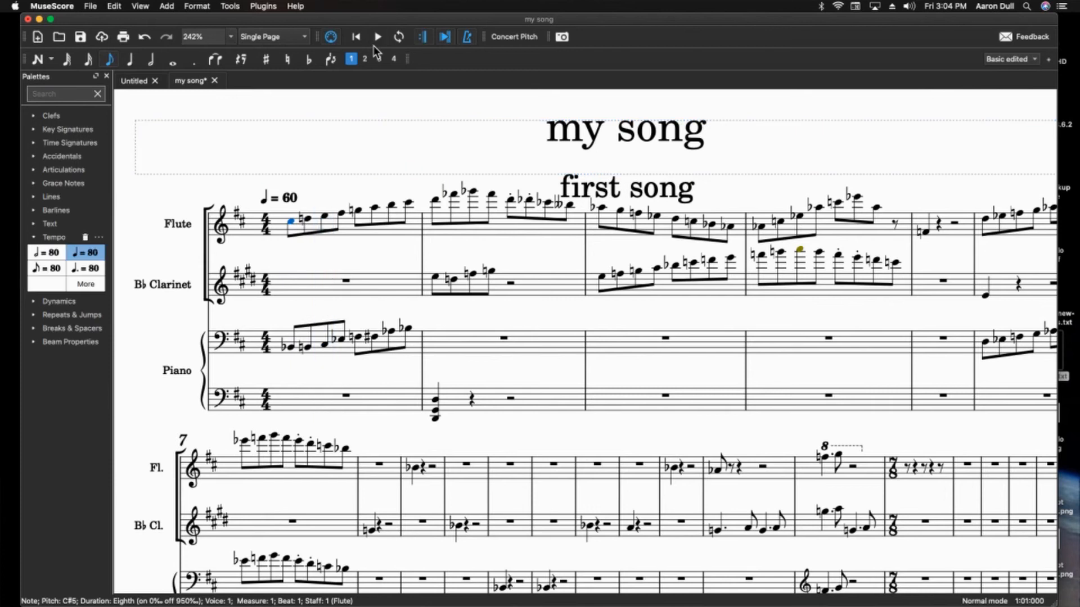
left_click(370, 160)
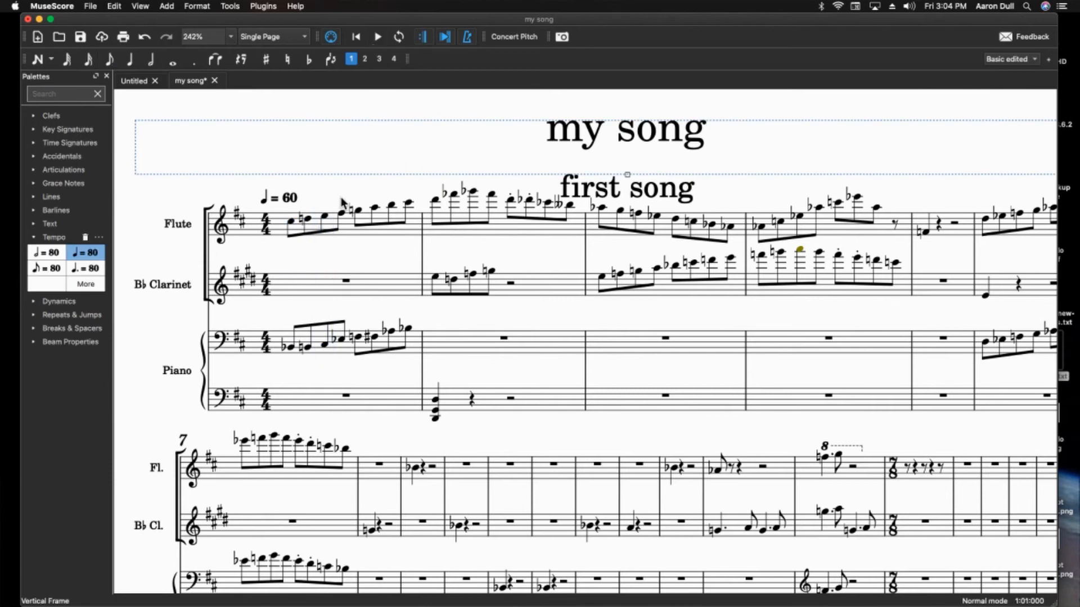
Add a quarter note = 80 tempo marking at the first flute note of measure 2.
left_click(438, 203)
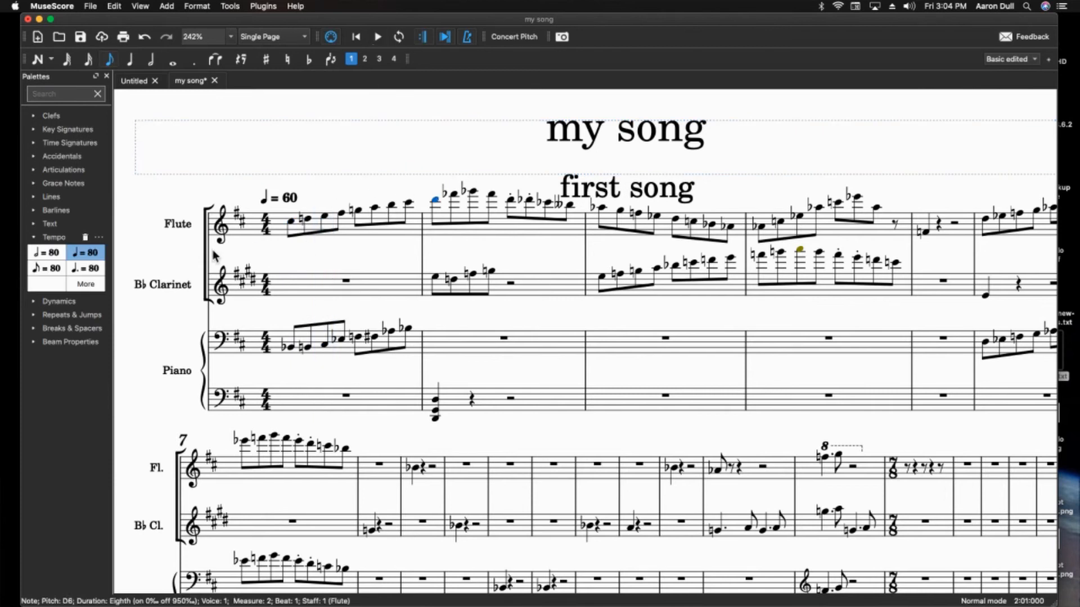
left_click(90, 254)
double_click(472, 184)
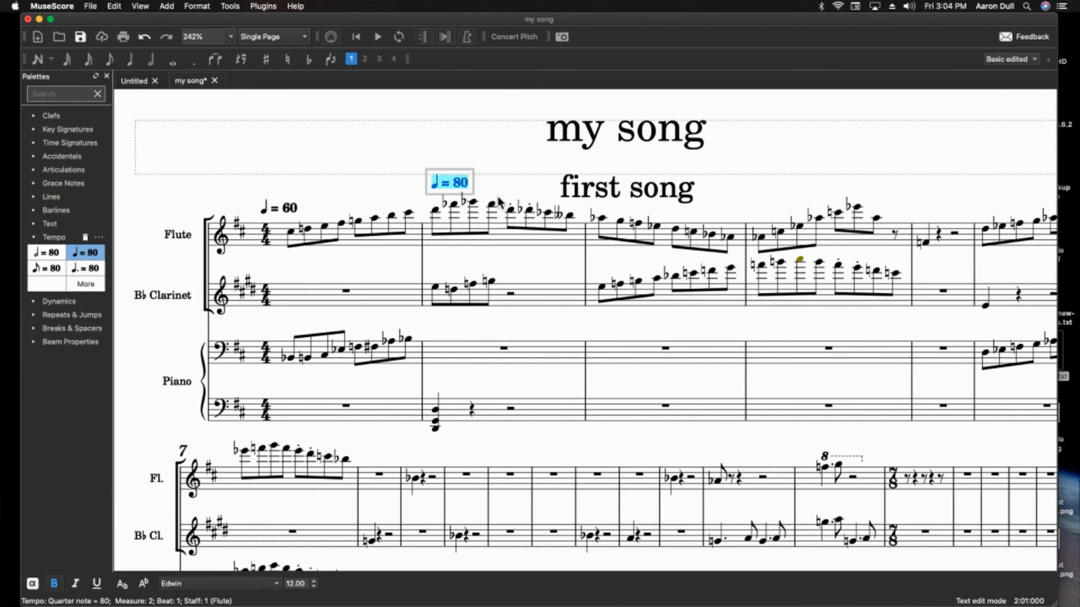
key("Right")
left_click(362, 147)
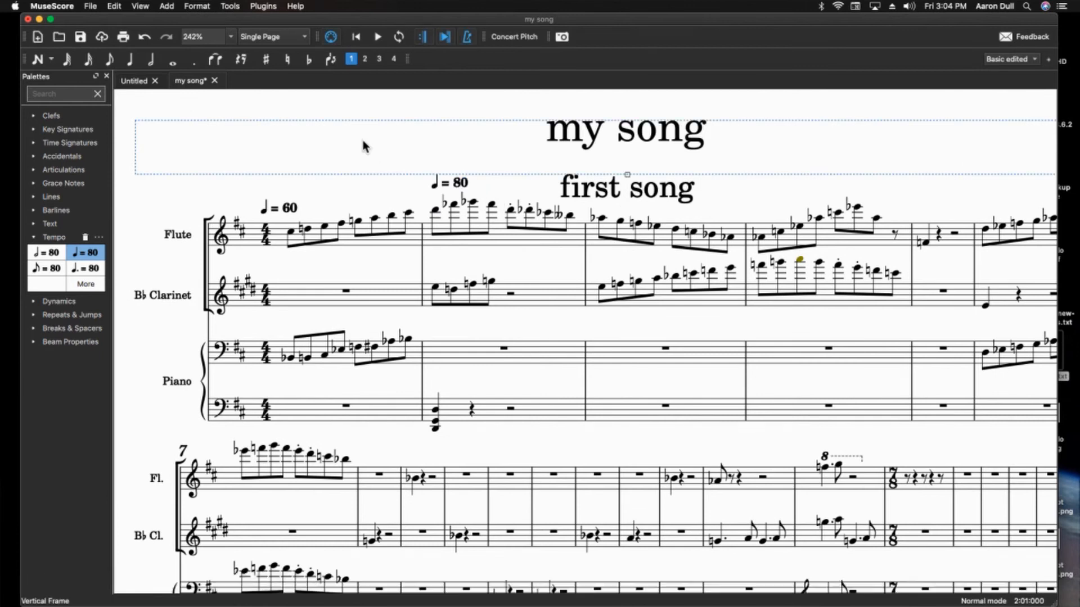
Clear the text of the tempo marking above measure 2 and leave text editing.
double_click(462, 184)
left_click(351, 153)
double_click(461, 185)
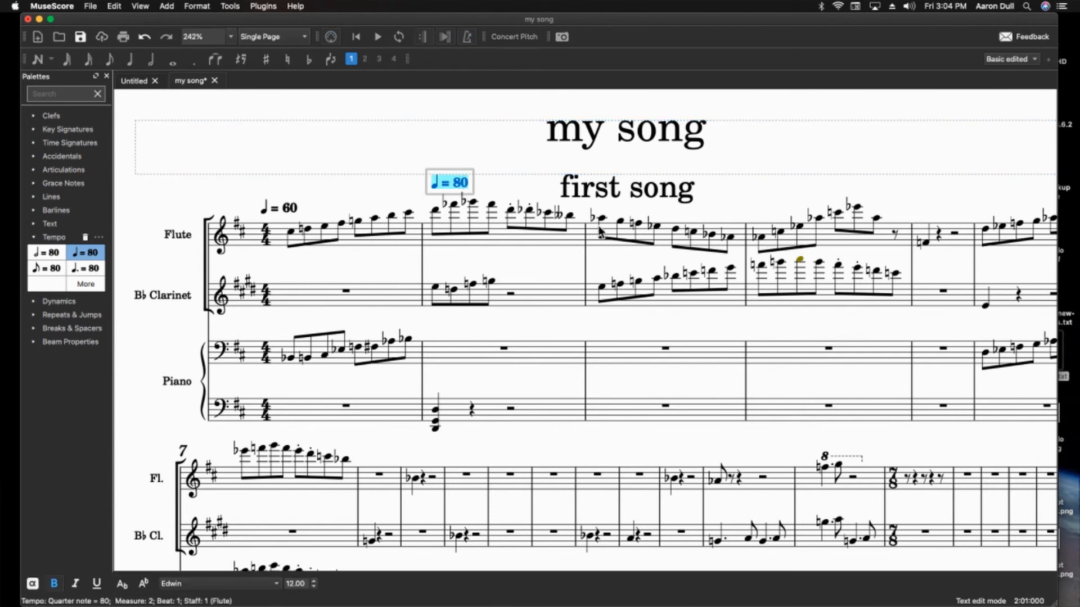
key("BackSpace")
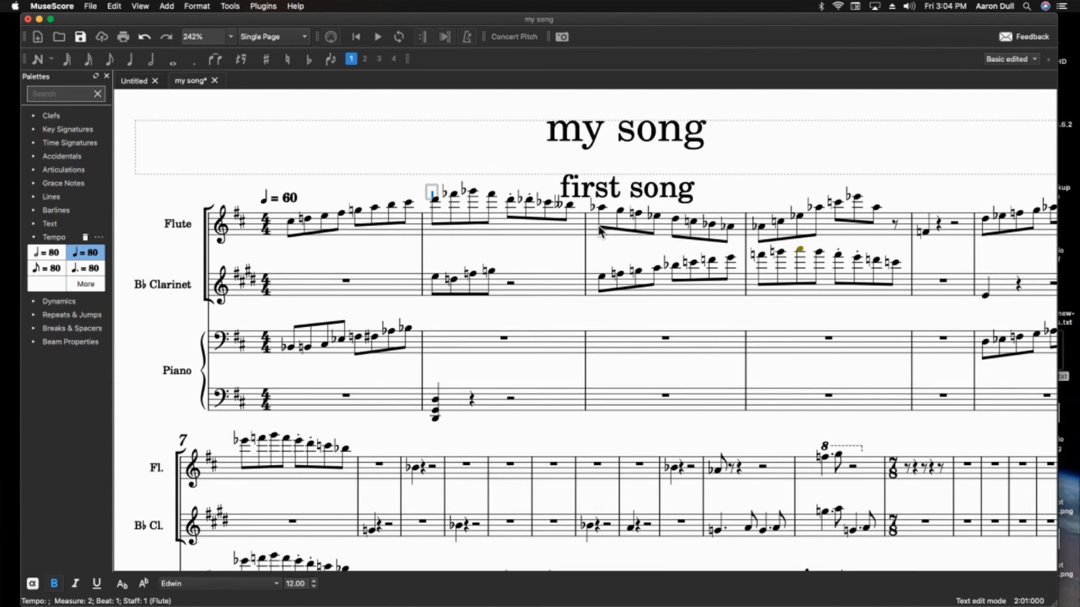
left_click(396, 157)
Add another quarter note tempo marking at the first flute note of measure 2 and change its value to 1200.
left_click(436, 200)
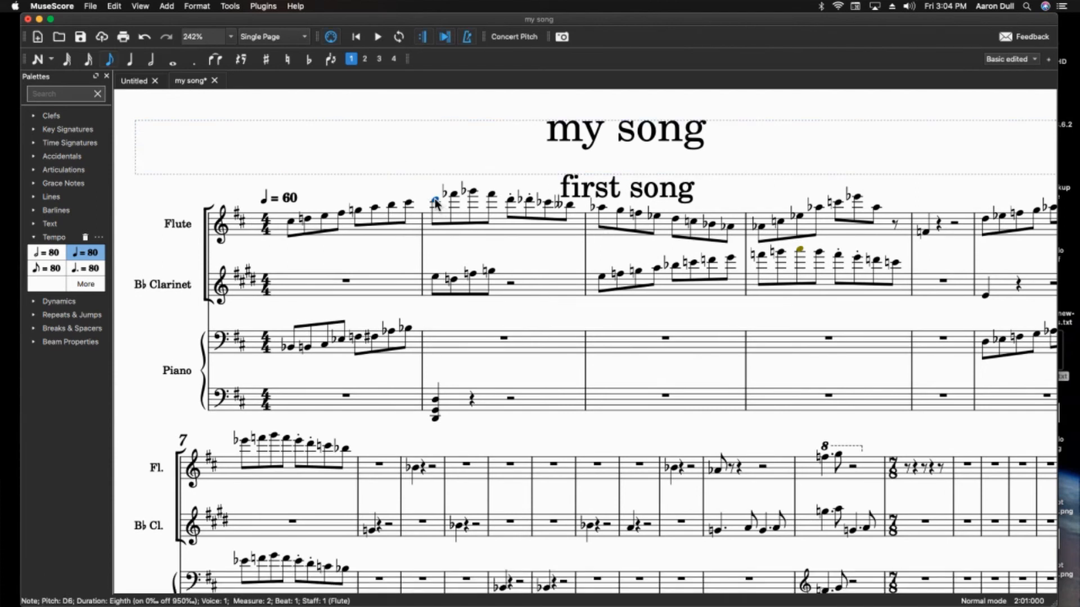
left_click(84, 260)
double_click(459, 185)
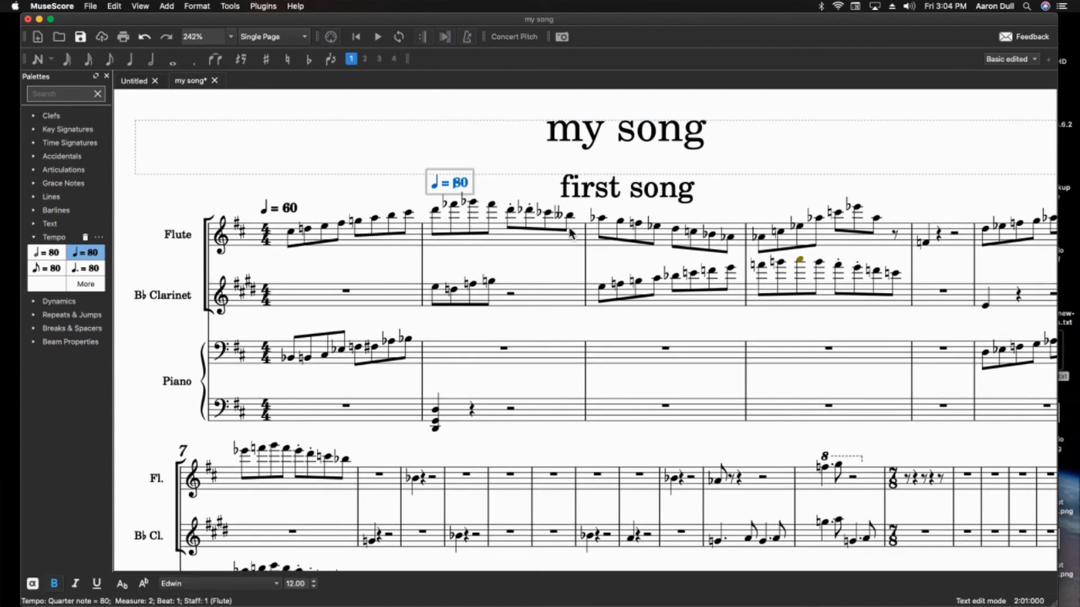
key("Delete")
type("12")
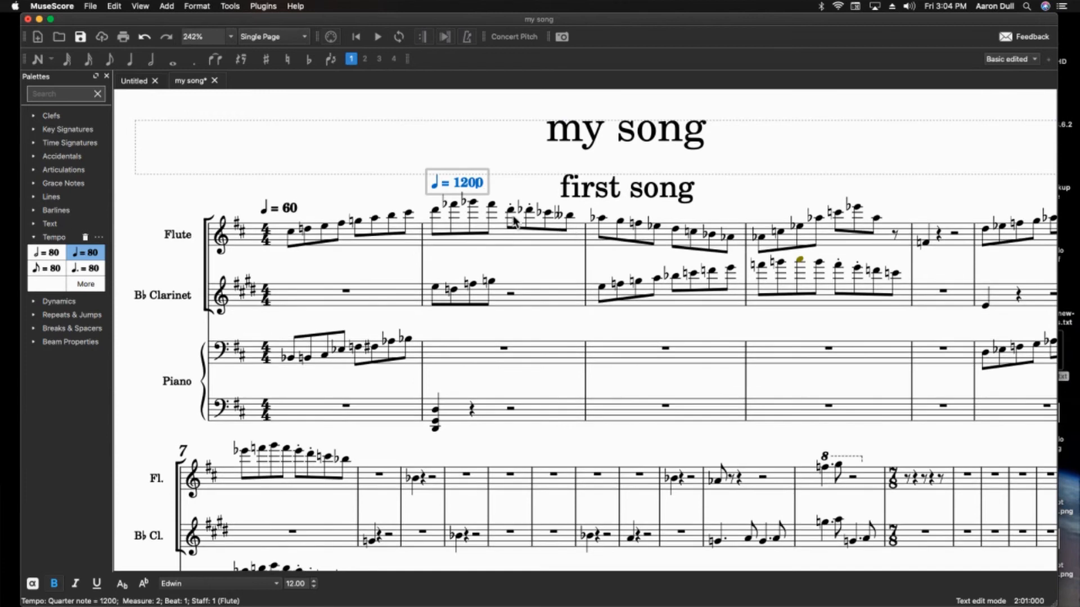
type("0")
left_click(377, 154)
Play the score briefly from the first flute note of measure 2 and stop playback.
left_click(437, 212)
key("space")
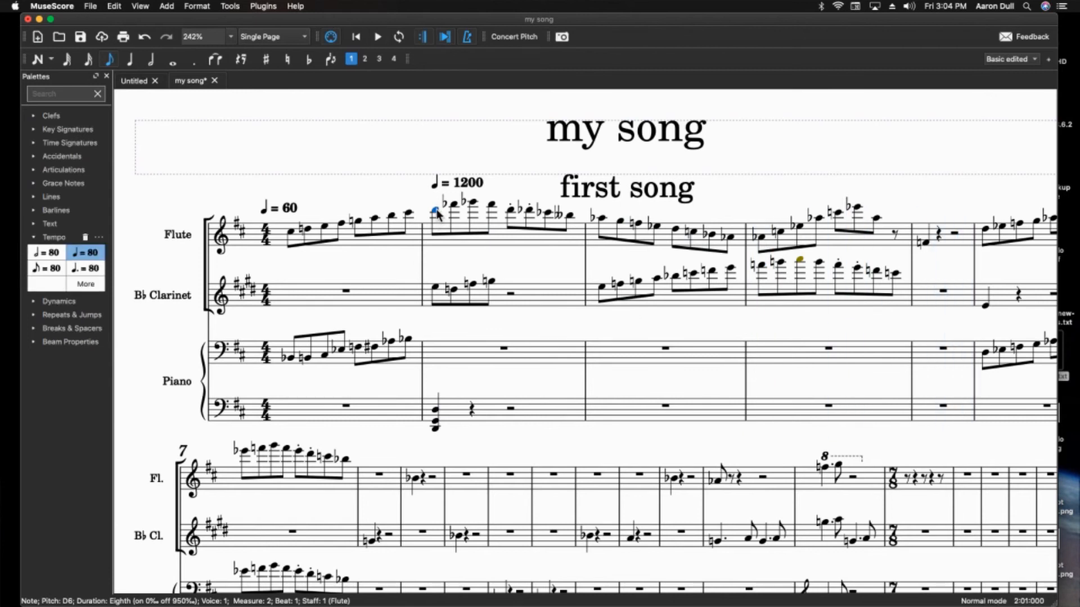
key("space")
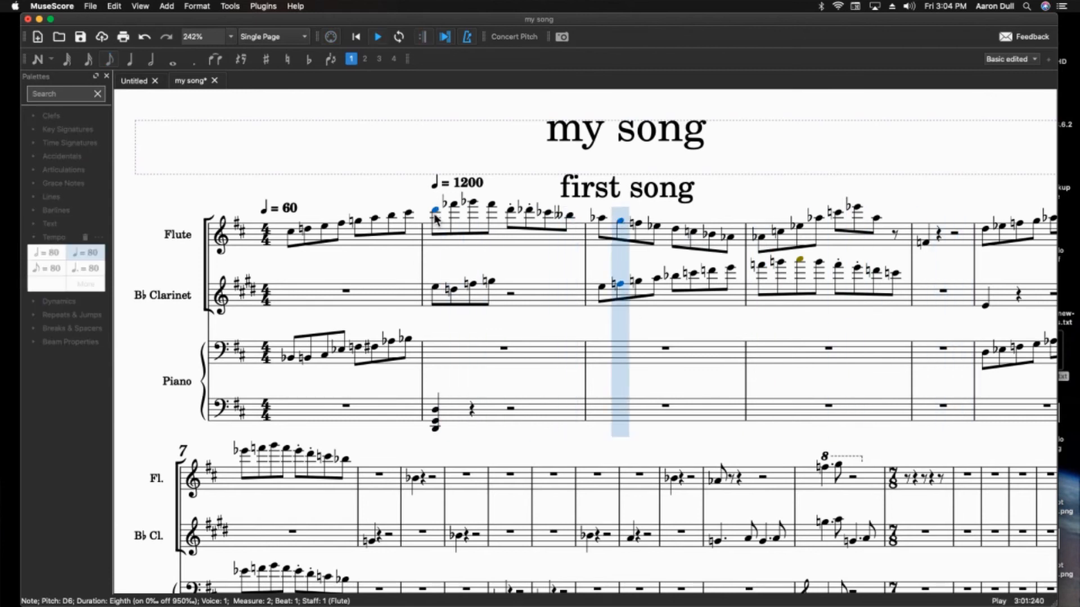
Change the tempo marking above measure 2 to quarter note = 120.
left_click(479, 183)
double_click(479, 183)
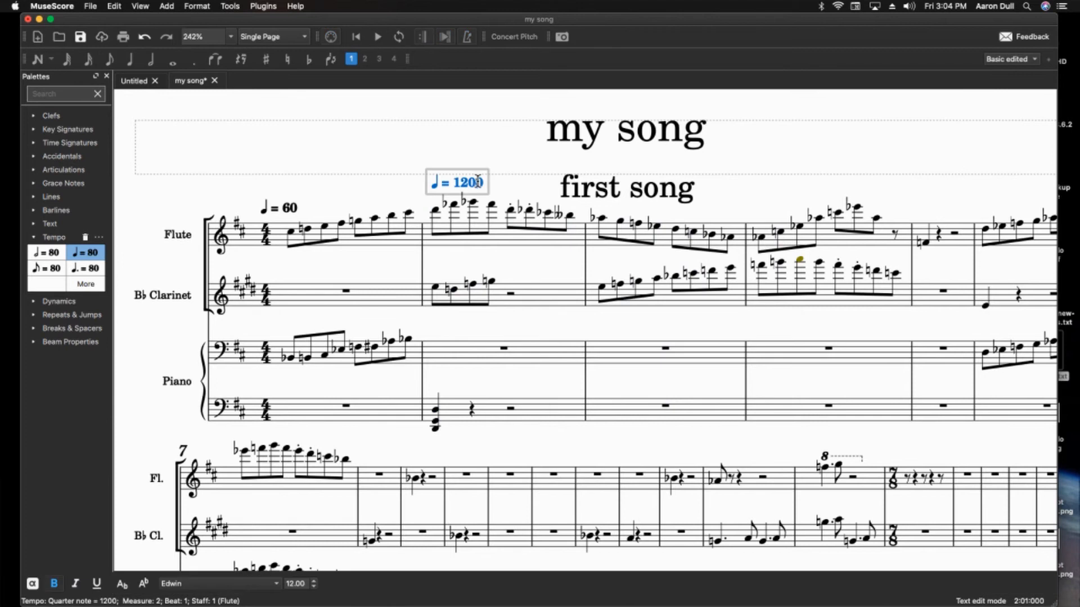
key("BackSpace")
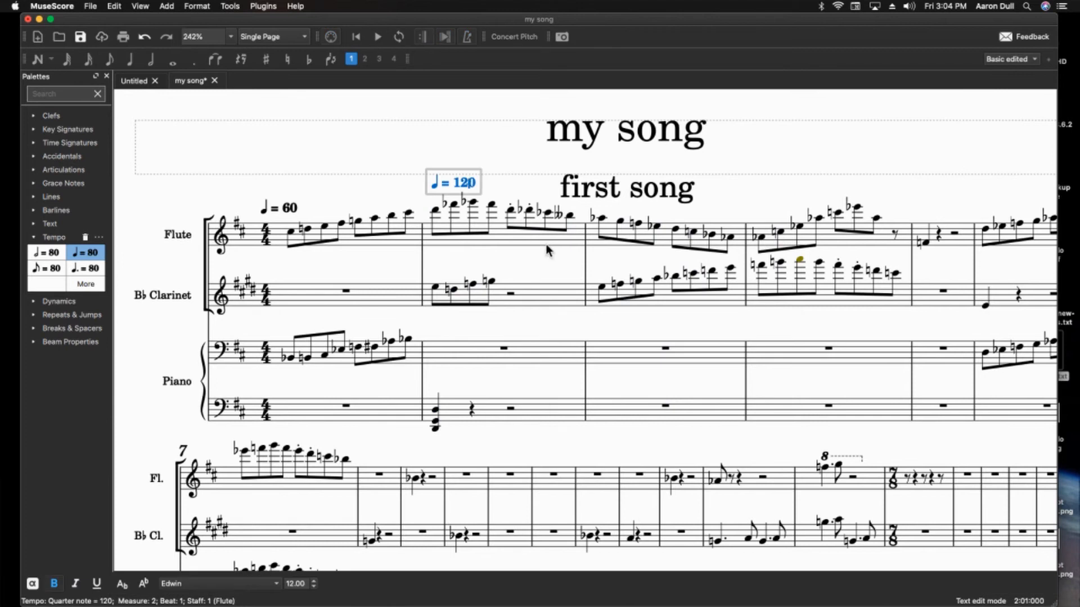
Play short passages from the first flute note of measure 2 and from the sixth flute note of measure 1.
left_click(434, 211)
key("space")
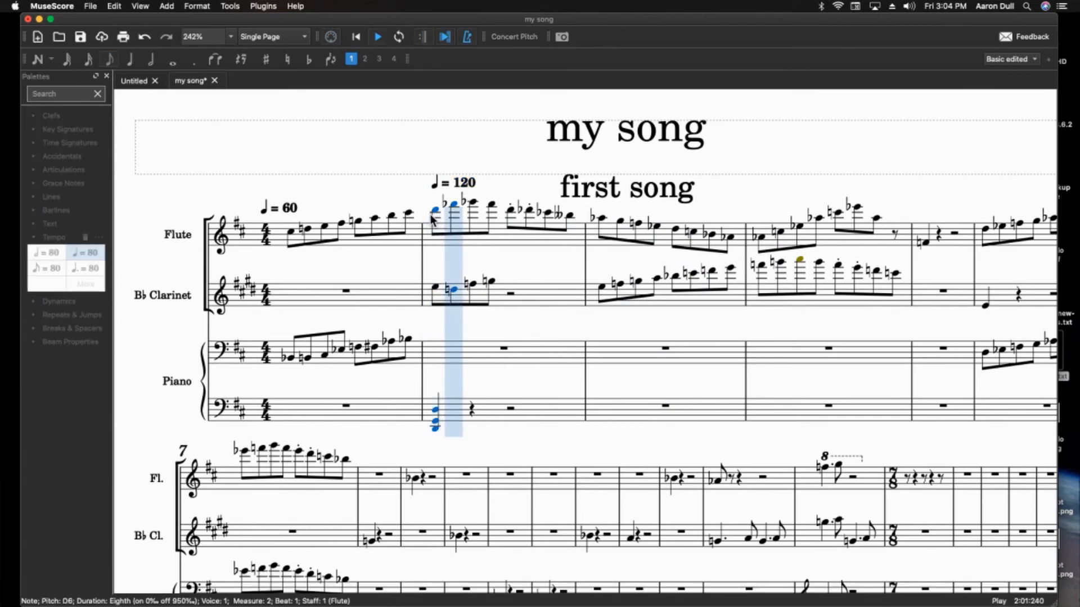
key("space")
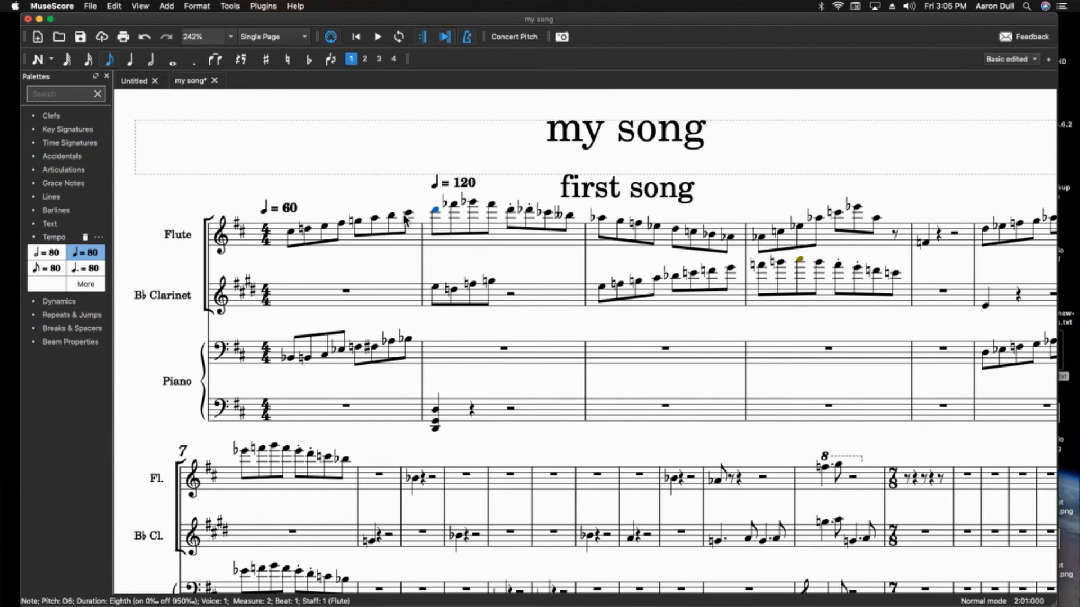
left_click(375, 218)
key("space")
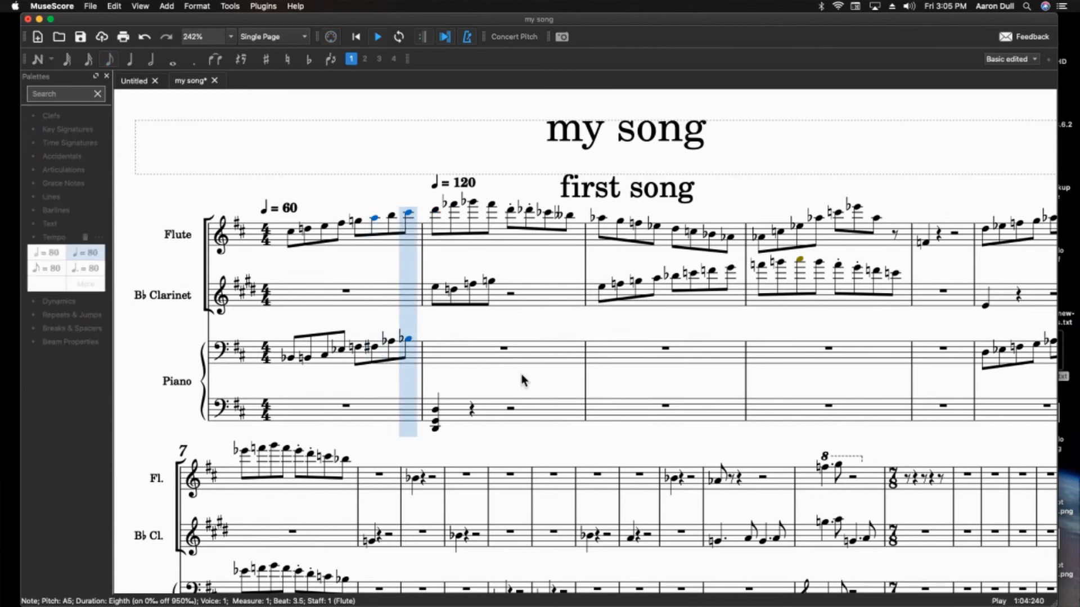
key("space")
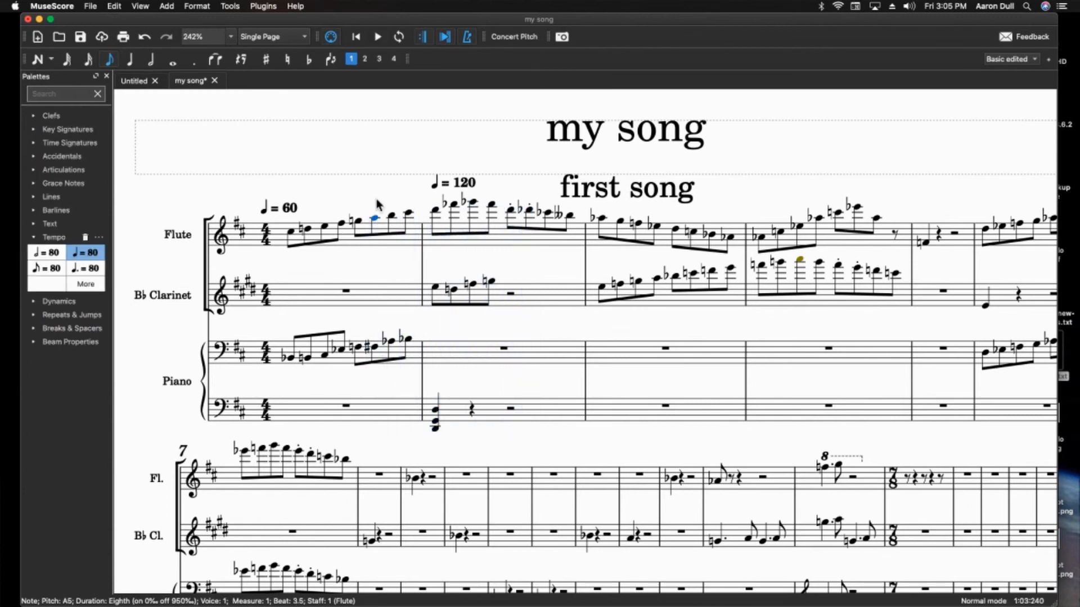
Delete the quarter note = 120 tempo marking above measure 2.
left_click(458, 185)
left_click(350, 169)
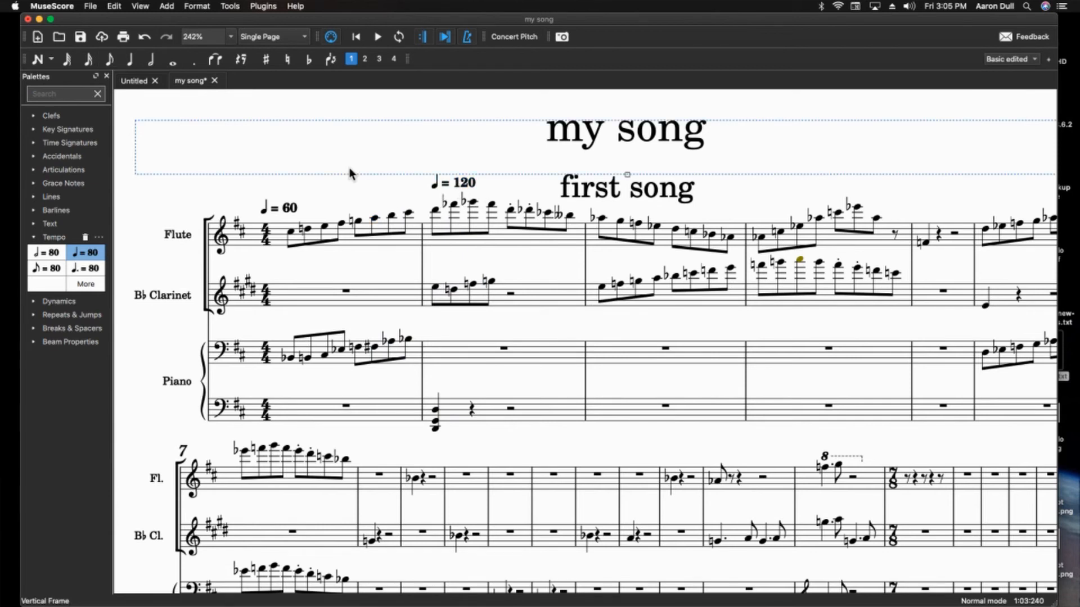
left_click(455, 184)
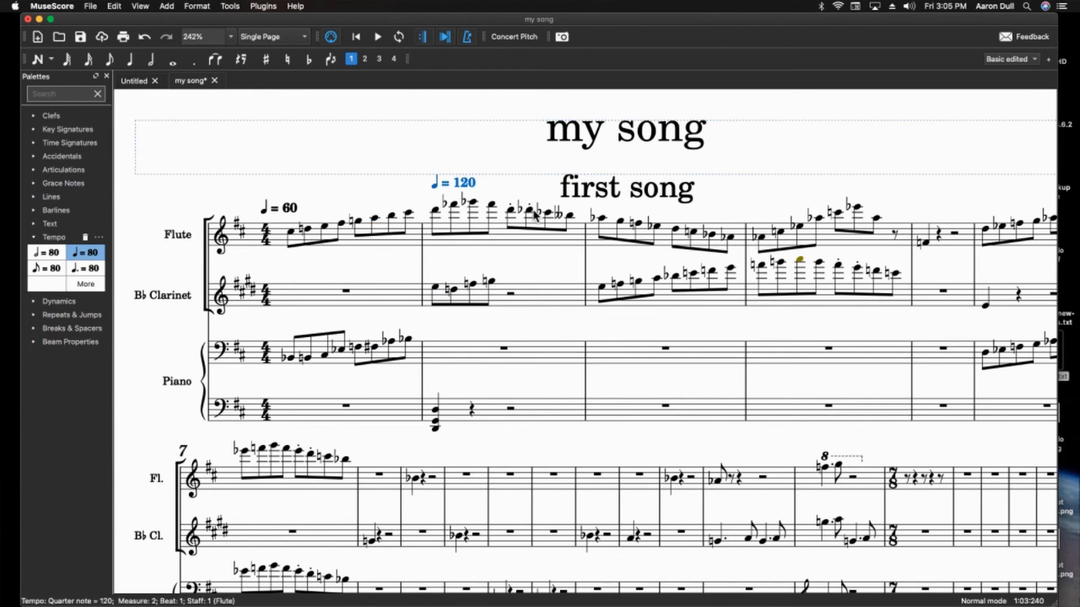
key("Delete")
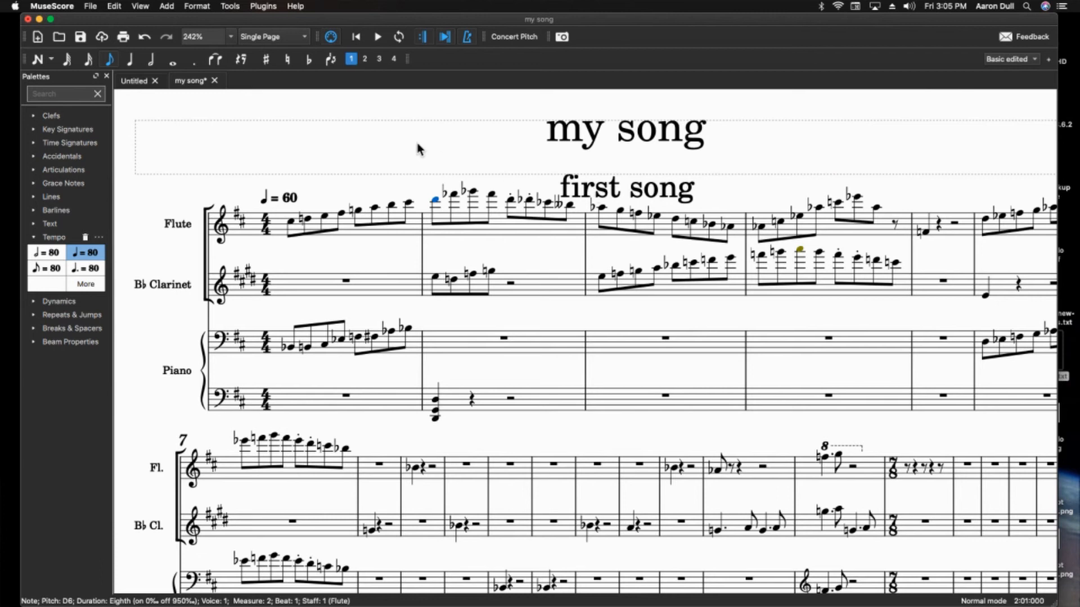
Delete the third flute note in measure 2, leaving a rest in its place.
left_click(293, 199)
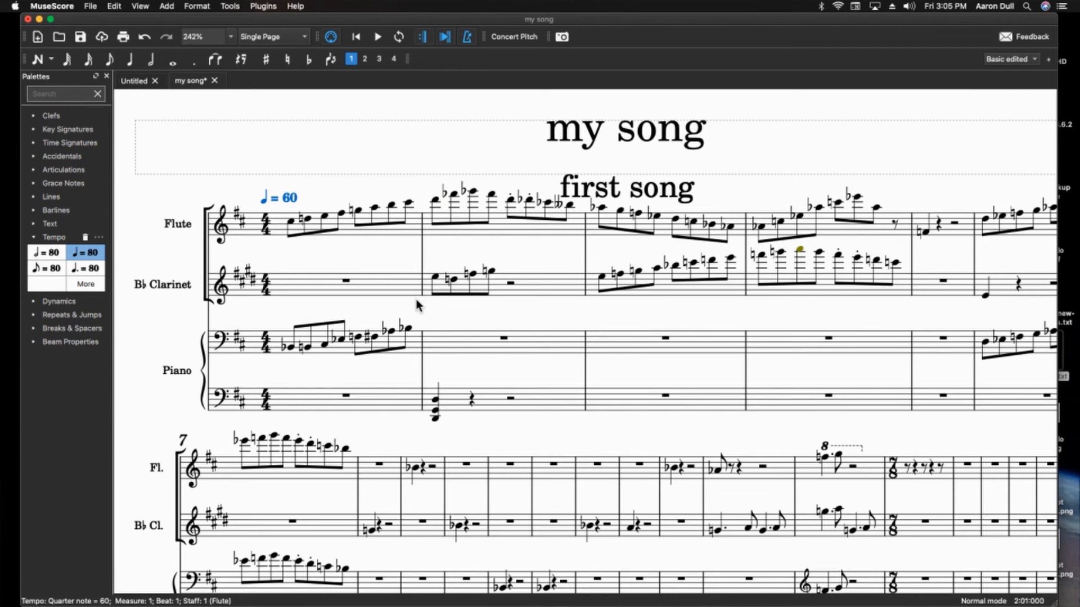
left_click(472, 192)
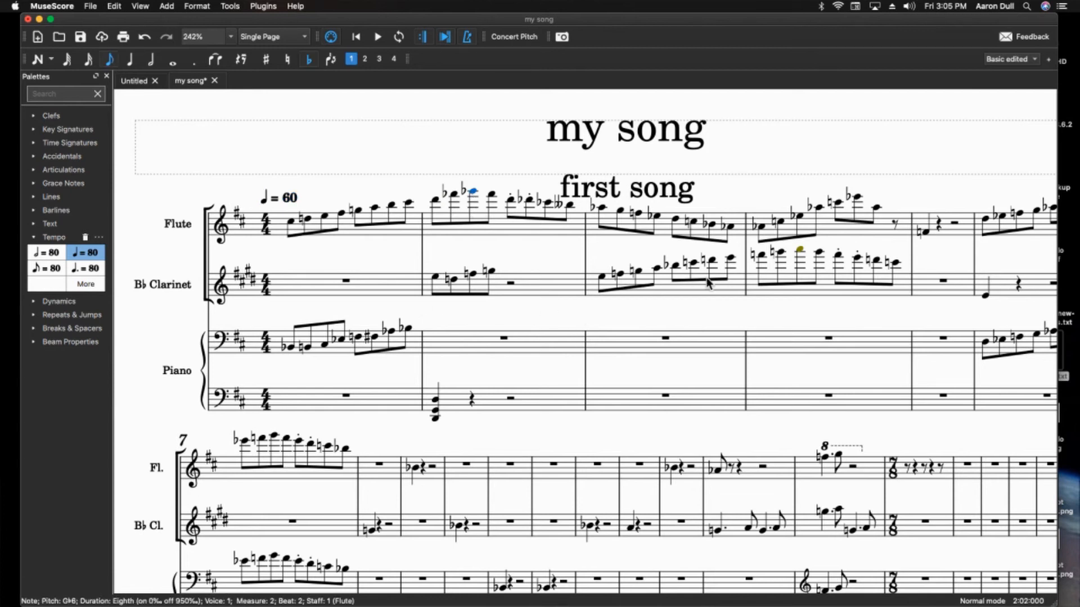
key("Delete")
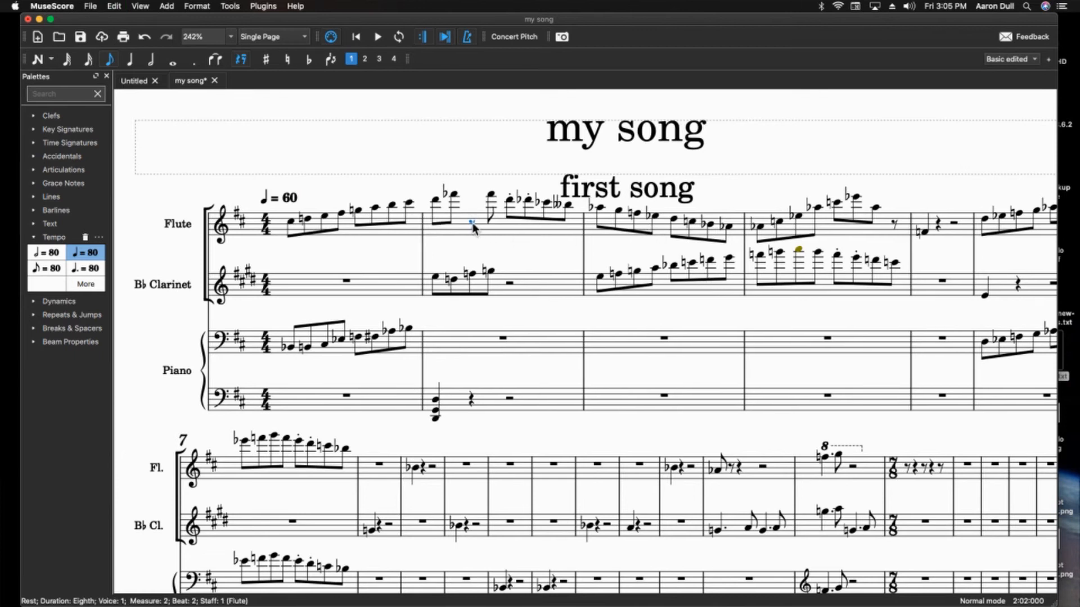
Enter the eighth notes F, G, F, G from the start of clarinet measure 1 in note input mode.
left_click(317, 290)
key("n")
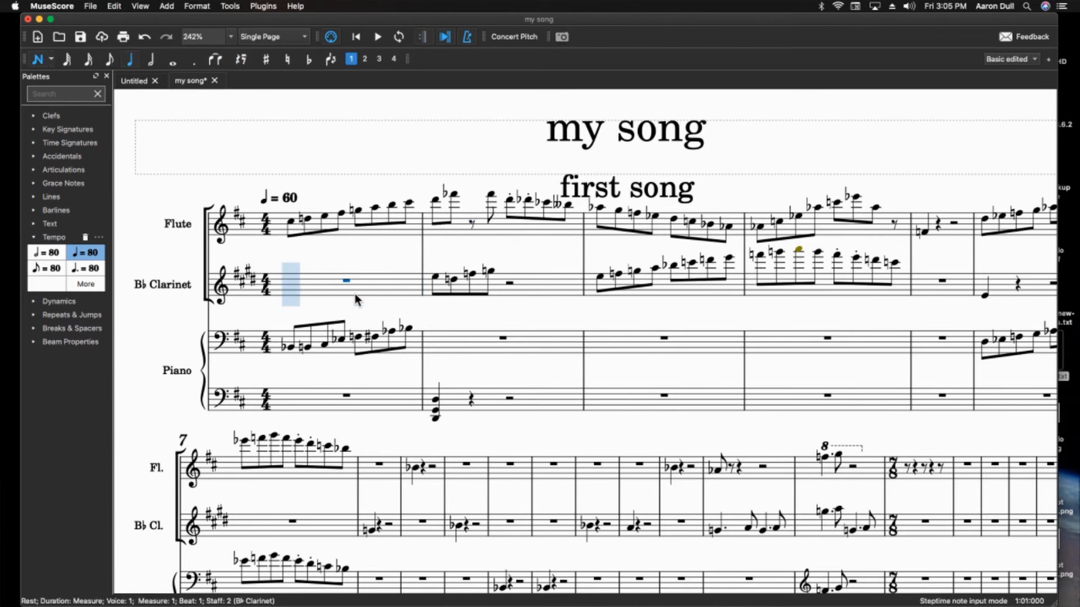
key("4")
key("f")
key("g")
key("f")
key("g")
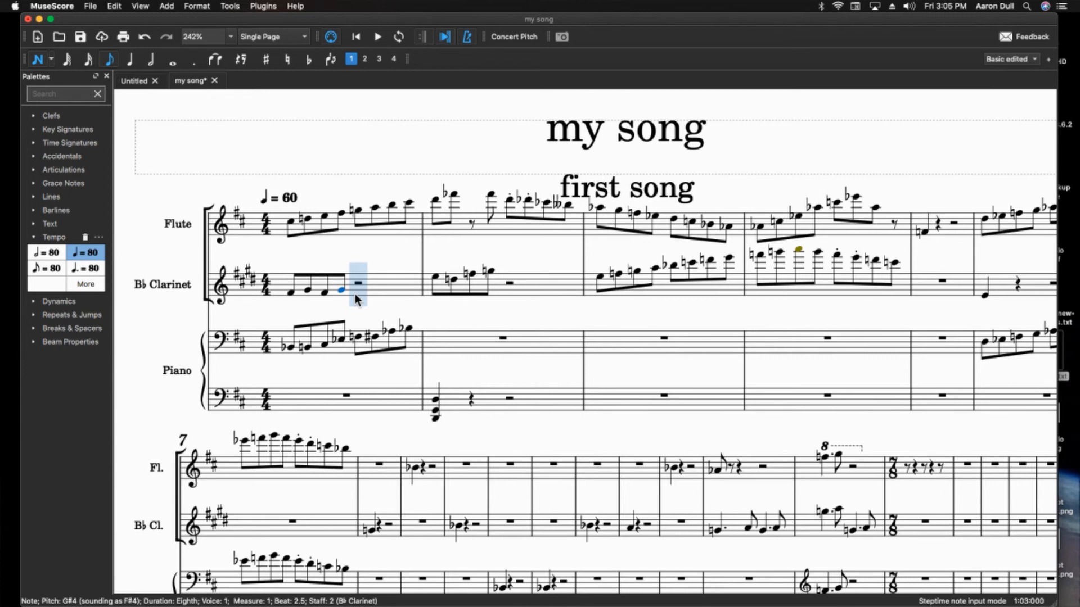
Try B and G as the fifth eighth note in clarinet measure 1, undoing and re-entering it.
key("b")
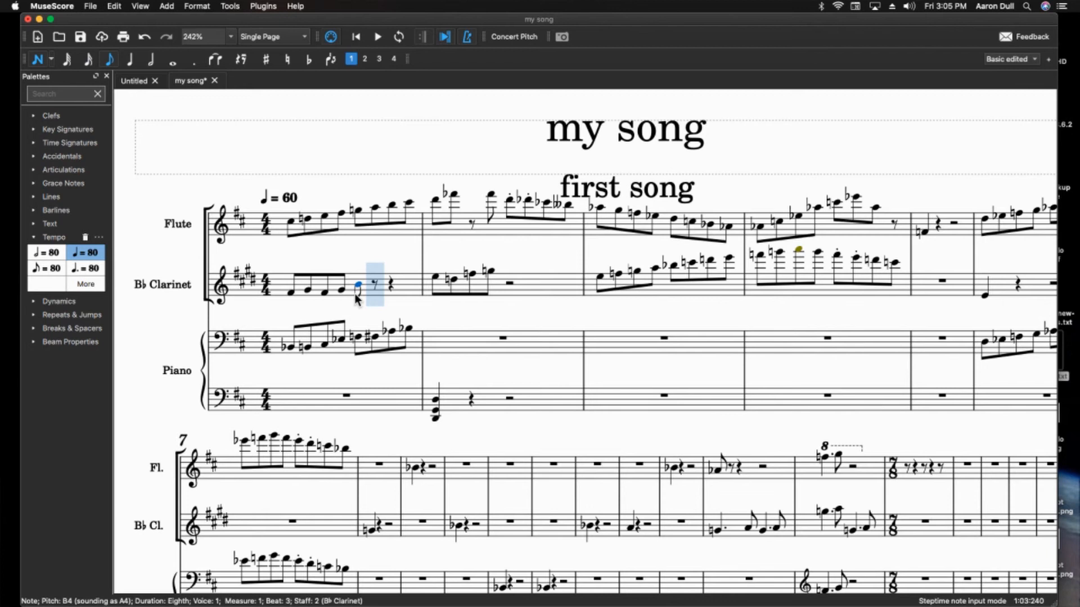
key("super+z")
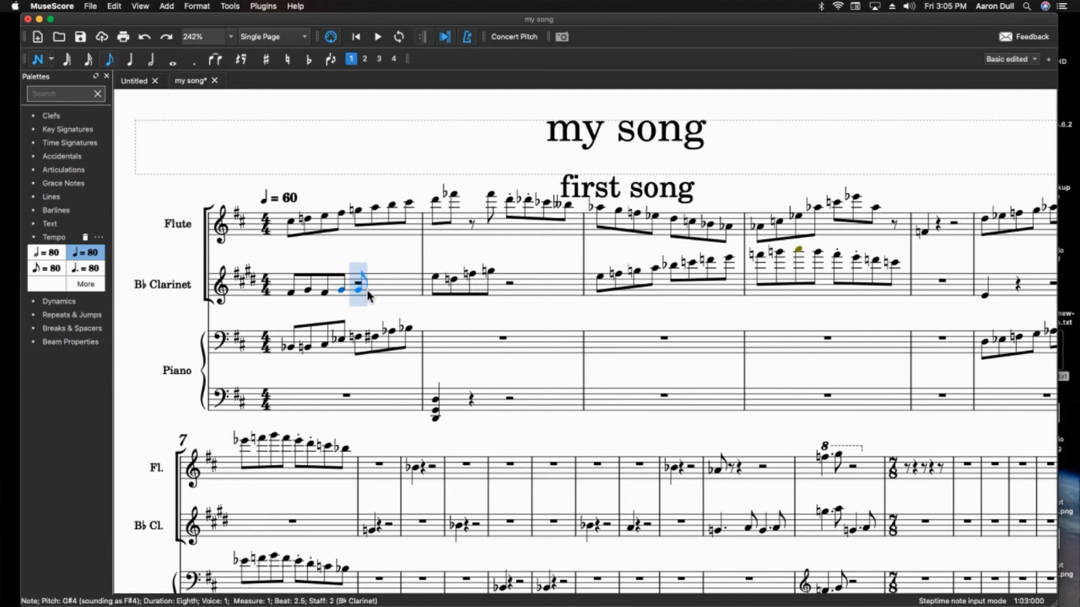
left_click(367, 291)
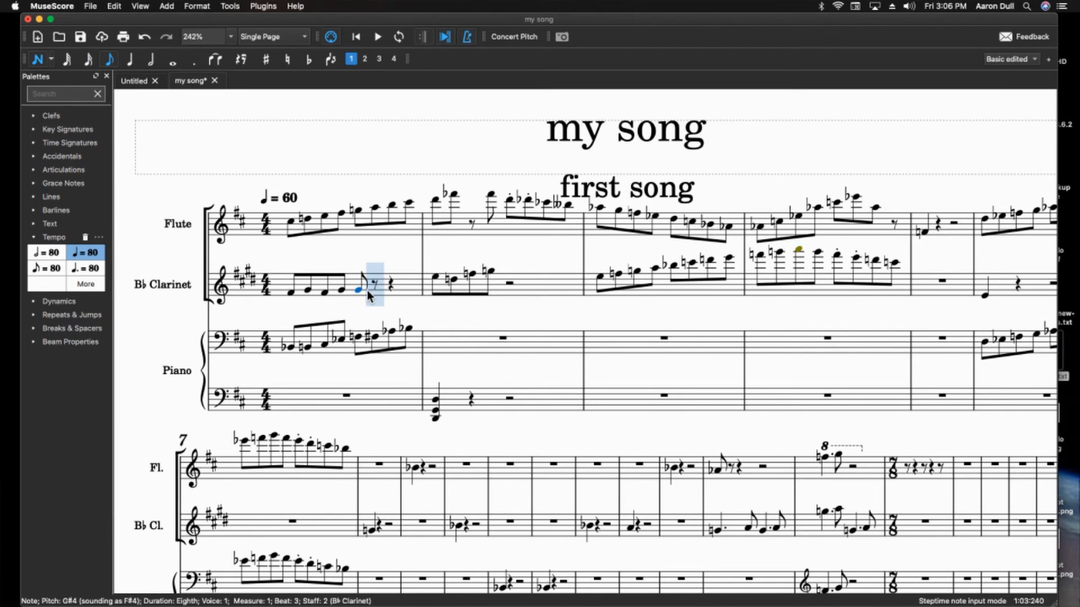
key("super+z")
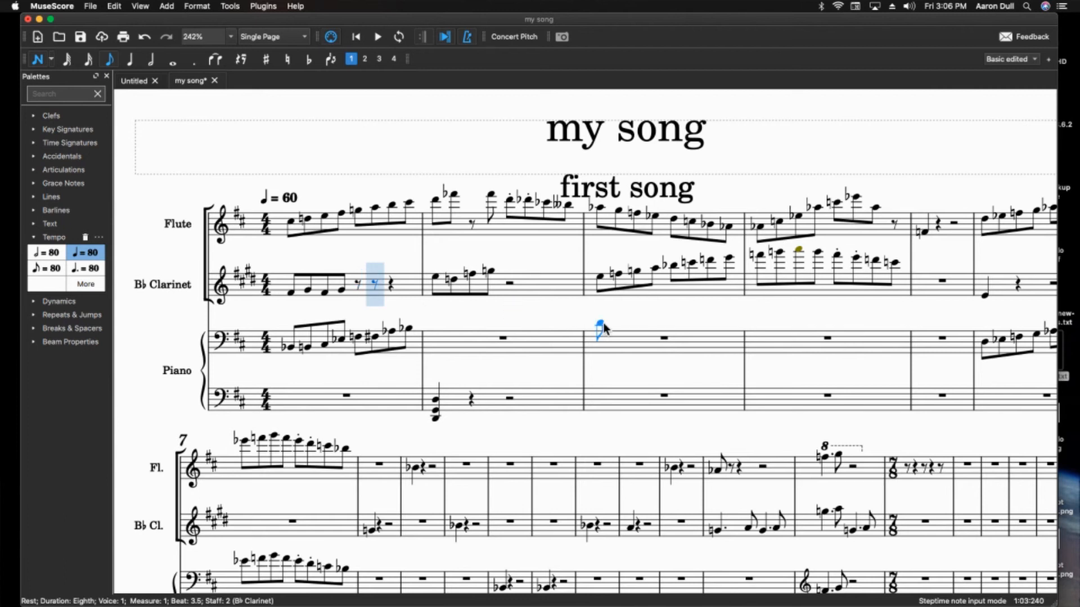
key("g")
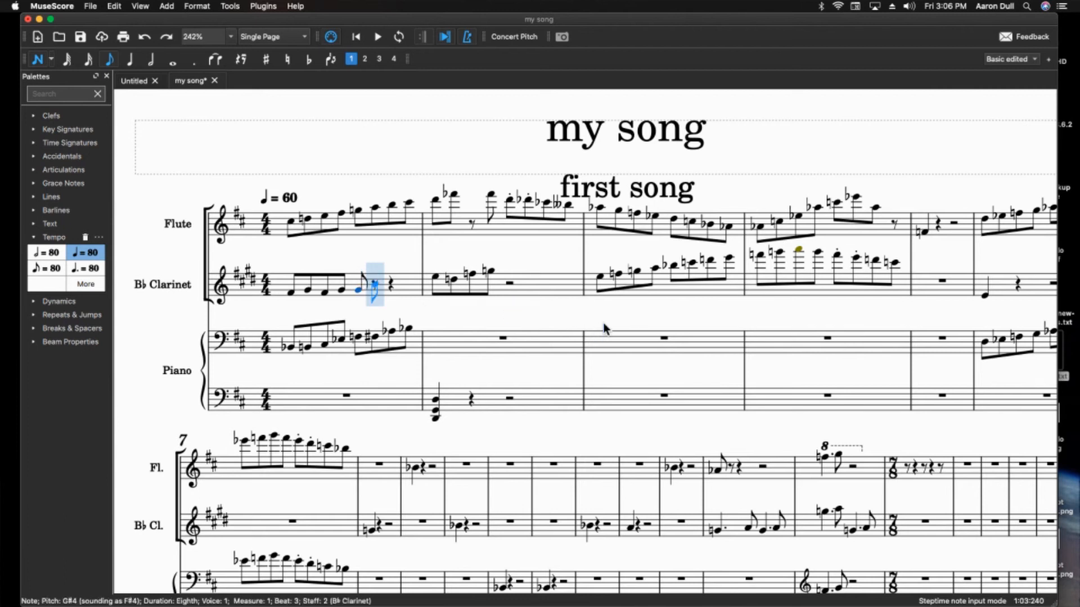
Undo all the eighth notes entered in clarinet measure 1, back to the whole-measure rest.
key("super+z")
key("super+z")
key("super+z")
key("super+z")
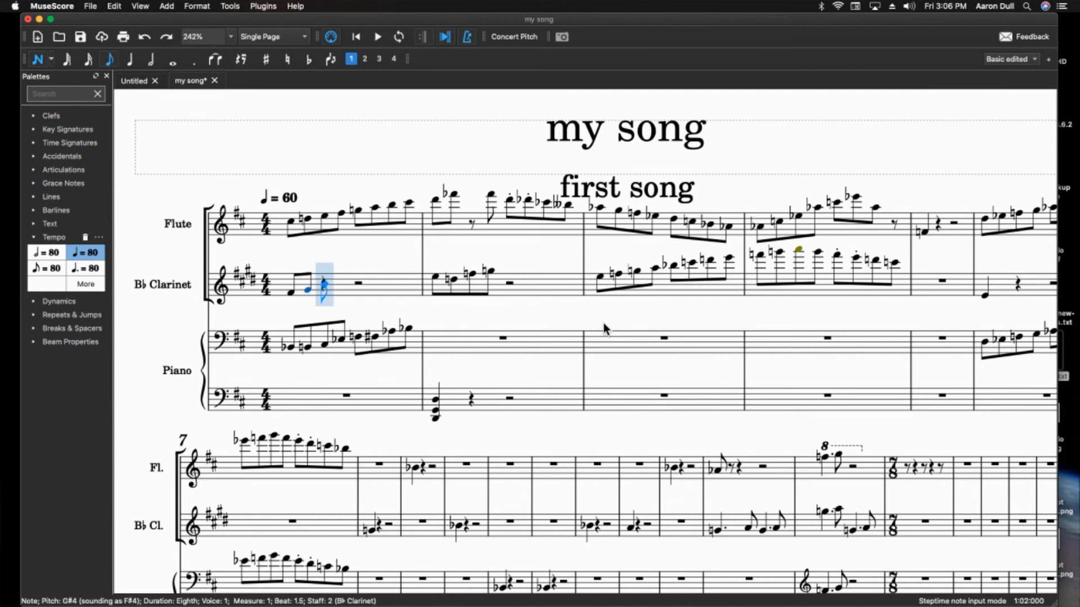
key("super+z")
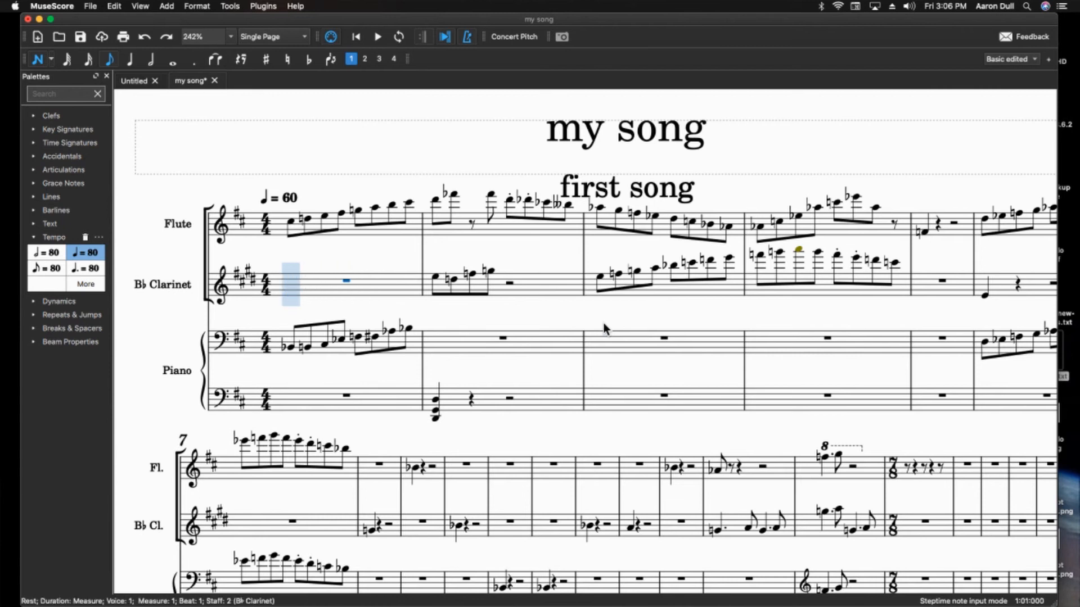
Enter the eighth notes B, G, B, G, B from the start of clarinet measure 1.
key("b")
key("g")
key("b")
key("g")
key("b")
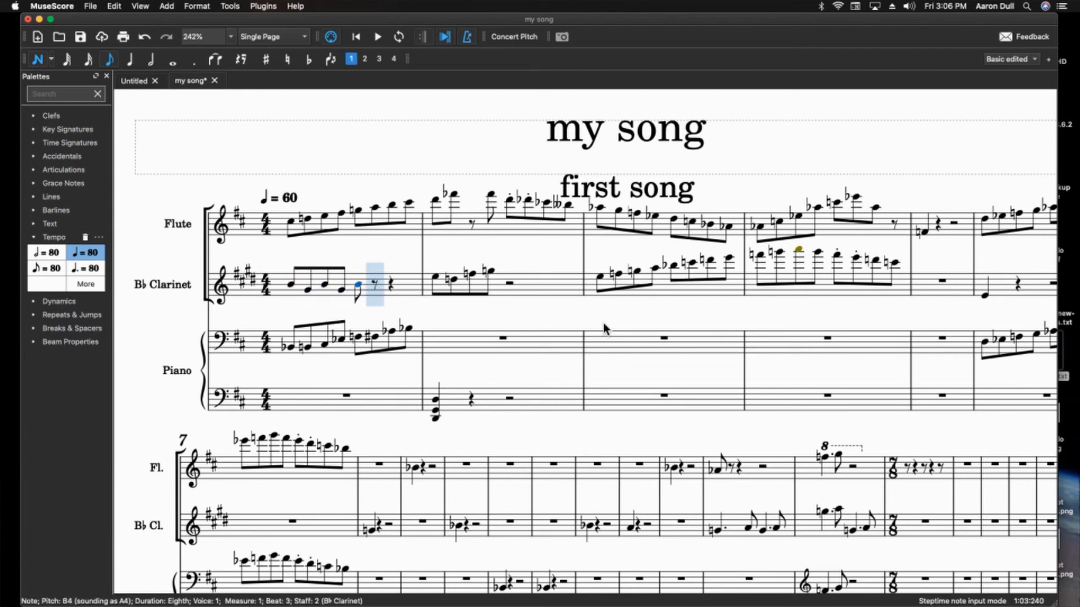
Replace the fifth clarinet note with an eighth rest and continue after it with eighth notes B, G, B, G, B into measure 2.
key("Left")
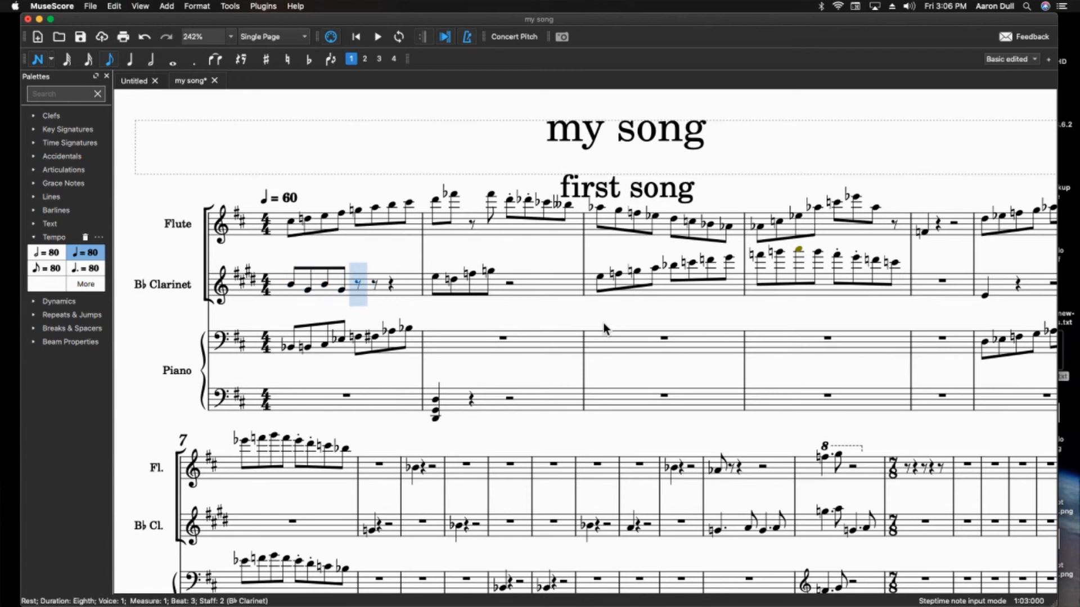
key("Right")
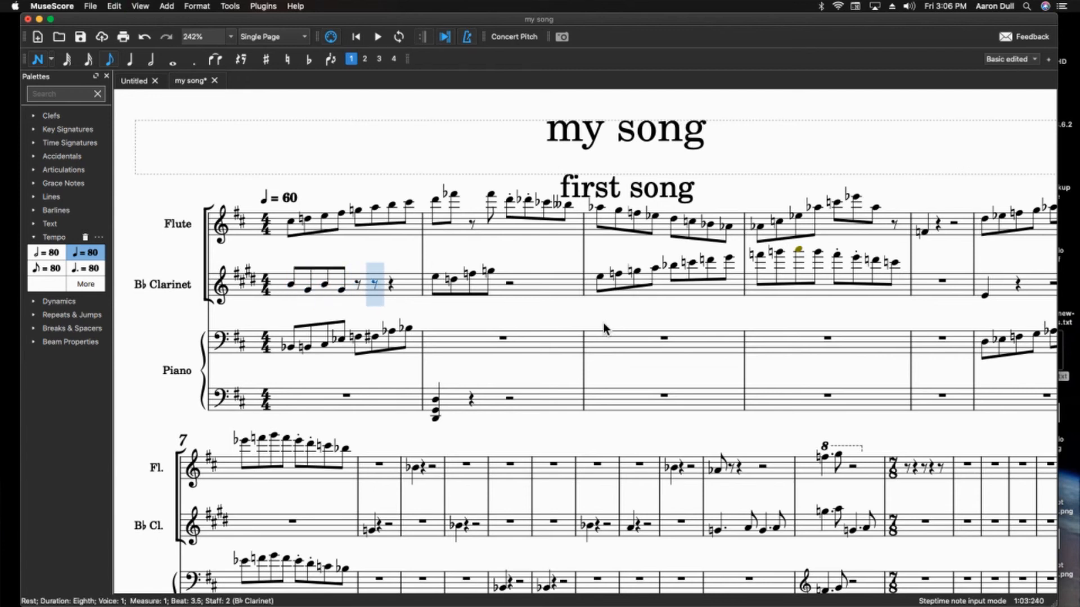
key("b")
key("g")
key("b")
key("g")
key("b")
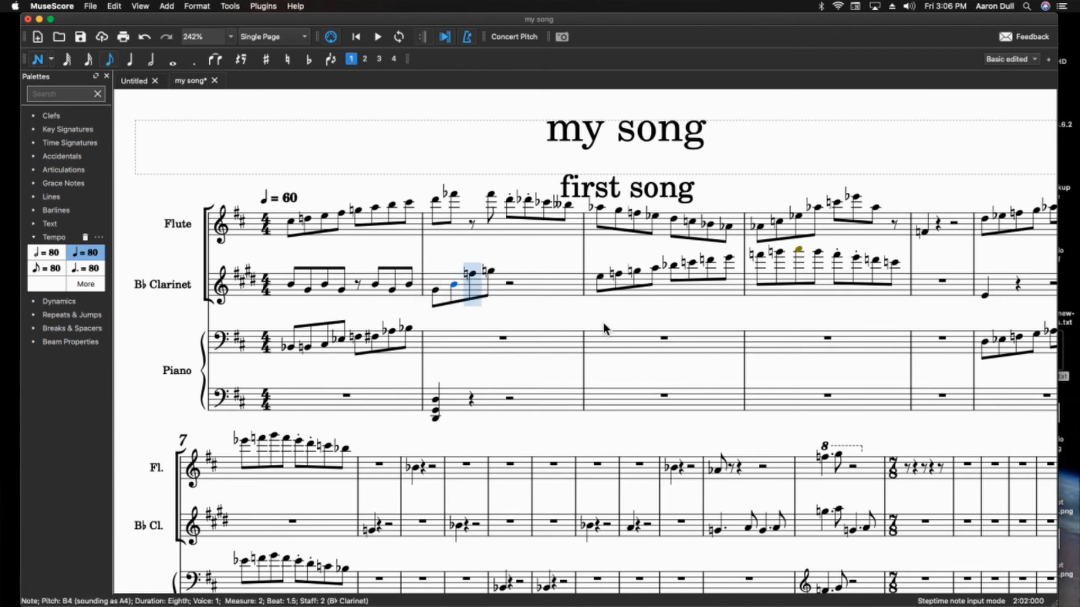
Leave note input and change the second note in clarinet measure 3 to a half note.
key("Escape")
left_click(619, 274)
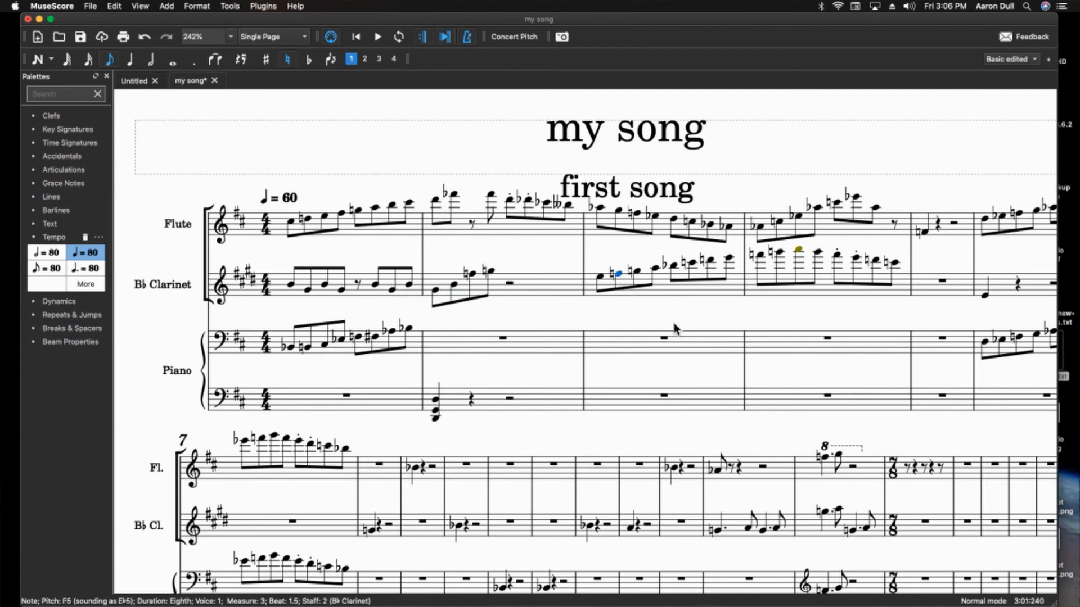
key("6")
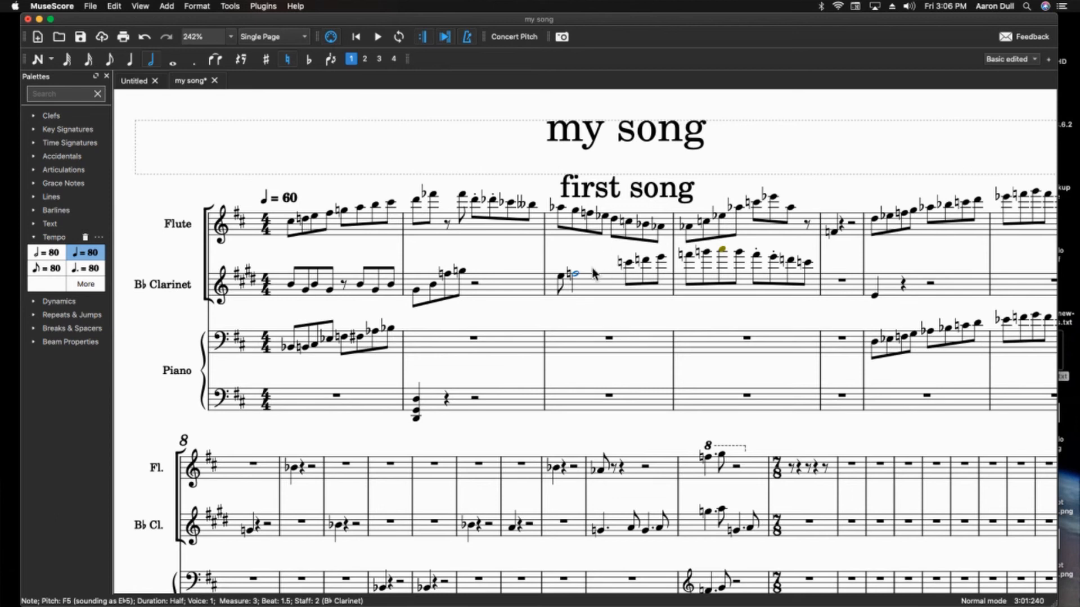
Enter five half notes F, G, G, G, G in the clarinet, starting on the last eighth of measure 3.
left_click(630, 262)
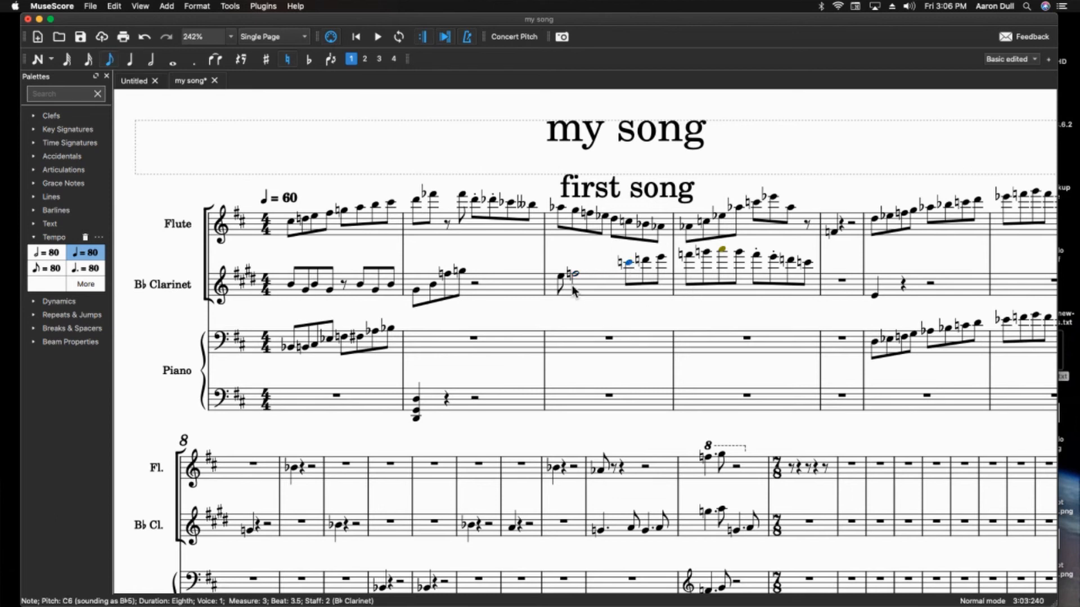
left_click(843, 280)
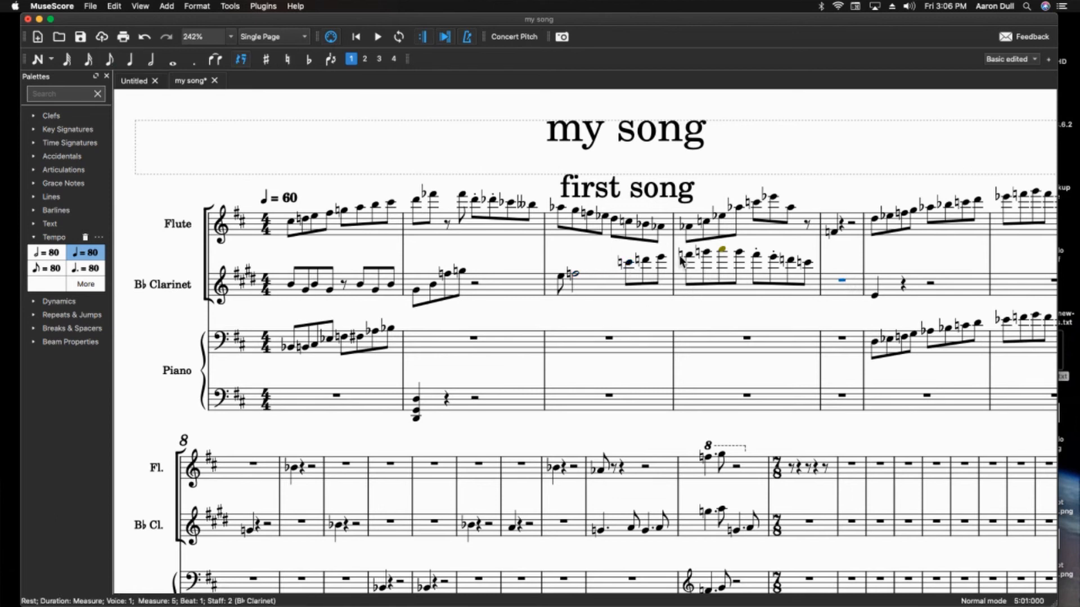
left_click(662, 258)
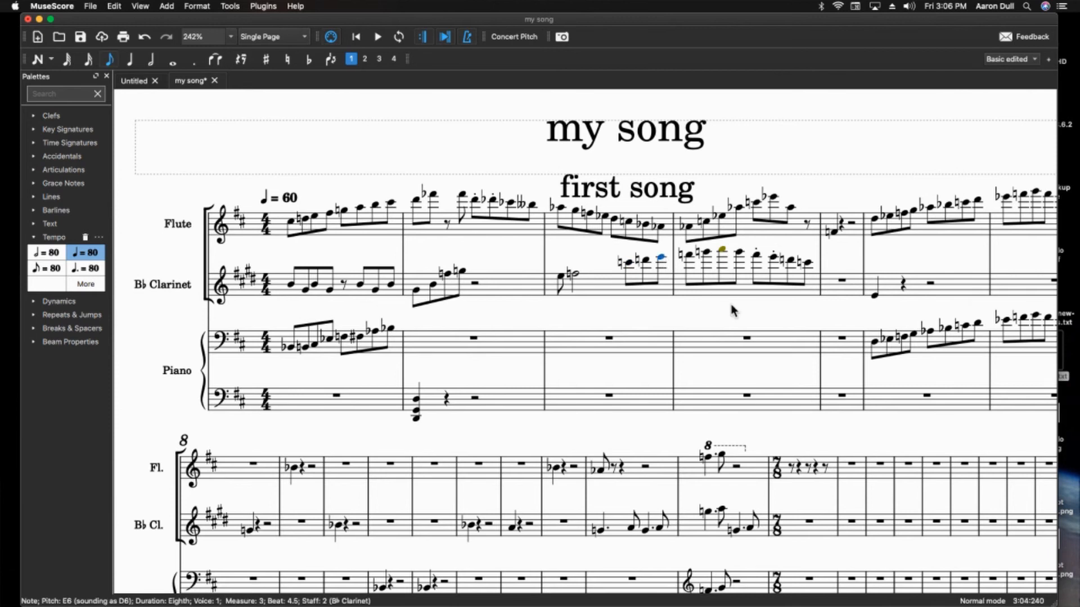
key("n")
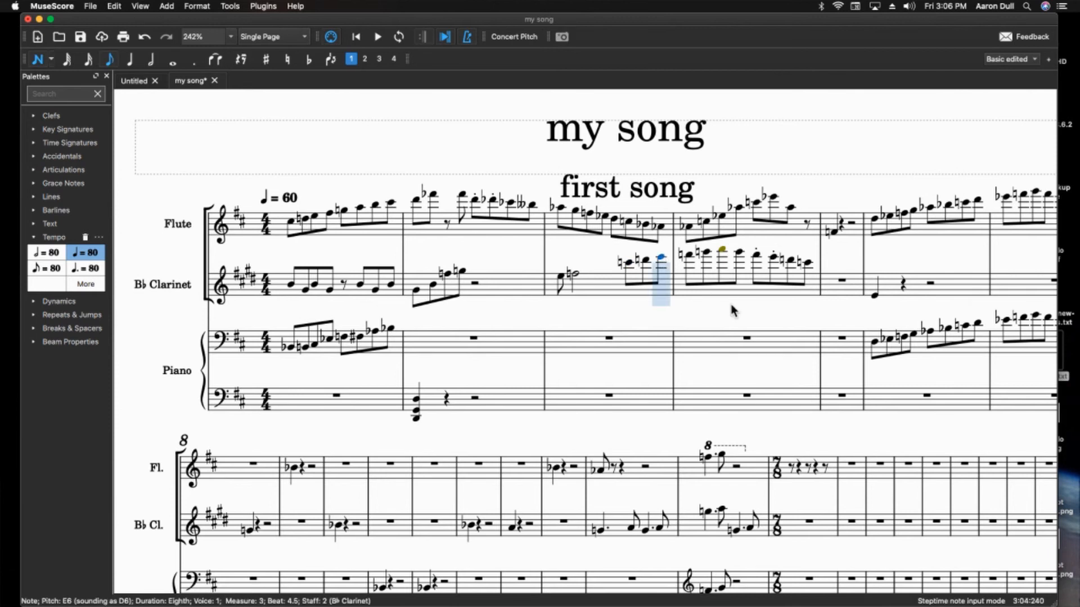
key("6")
key("f")
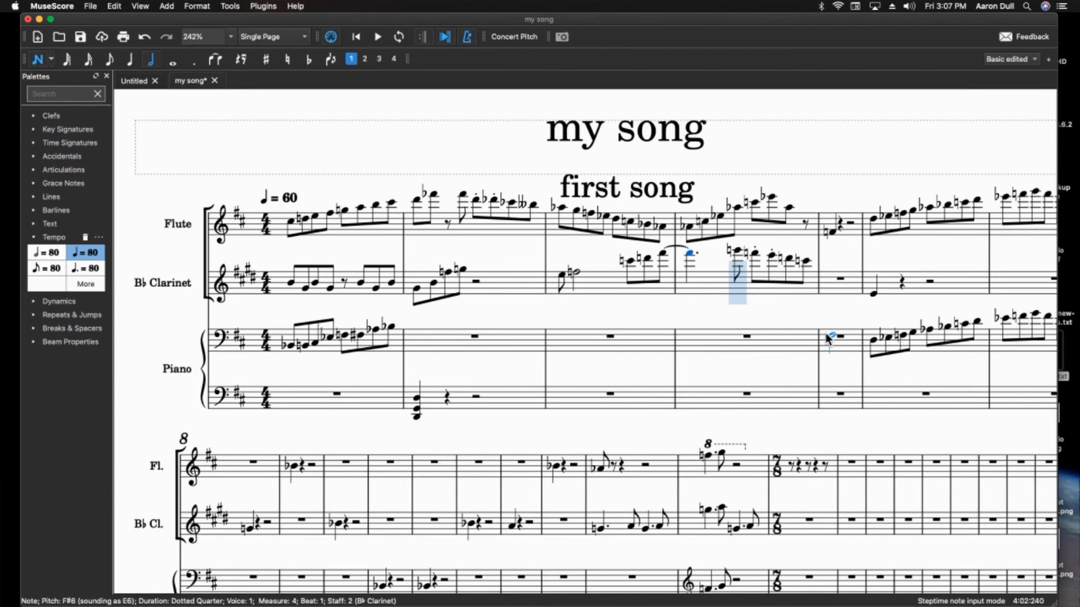
key("g")
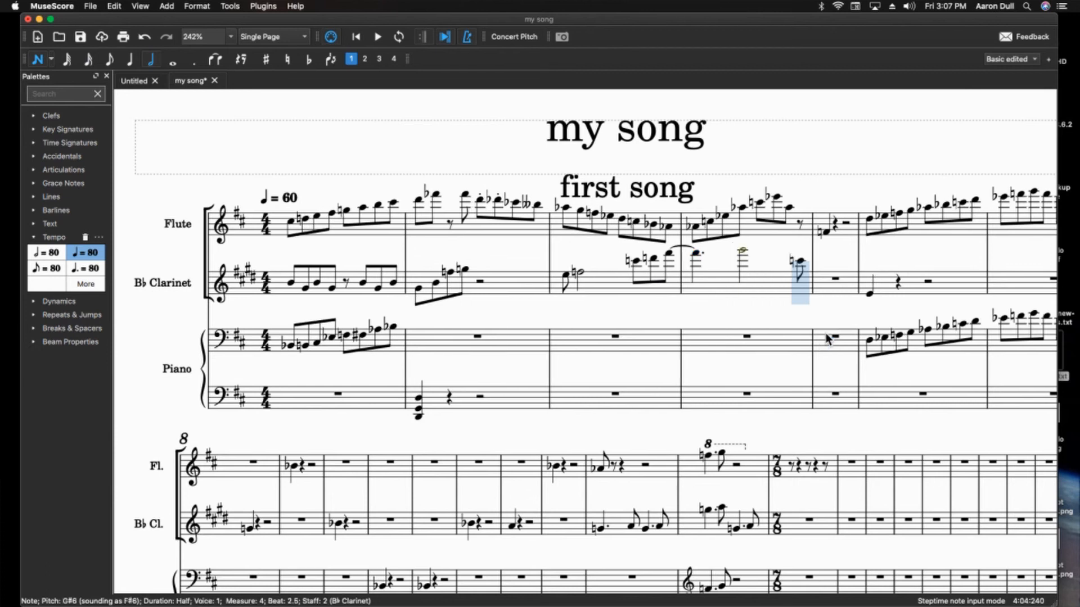
key("g")
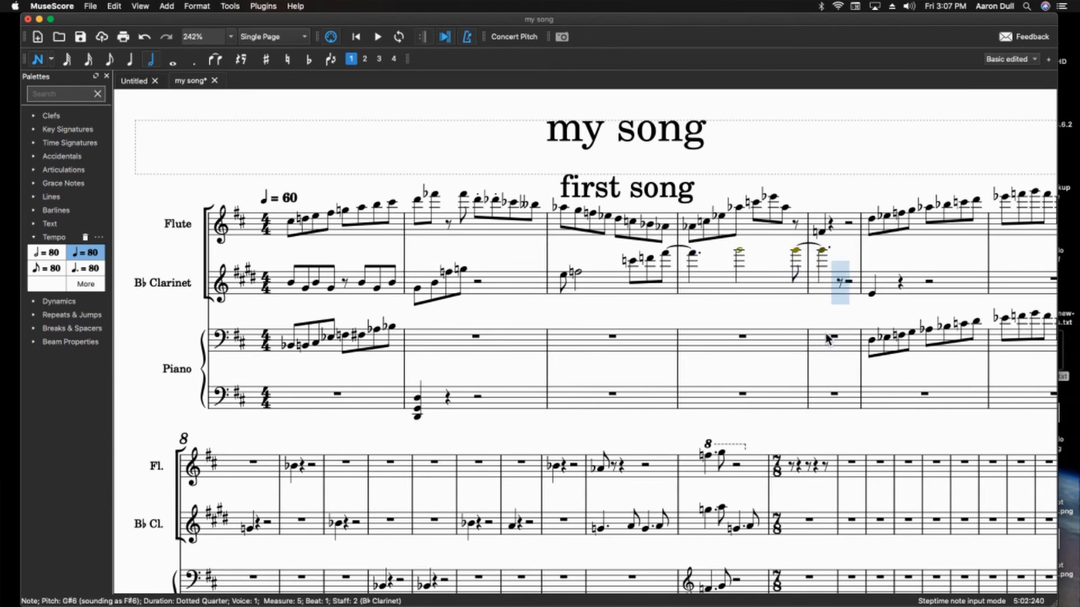
key("g")
key("g")
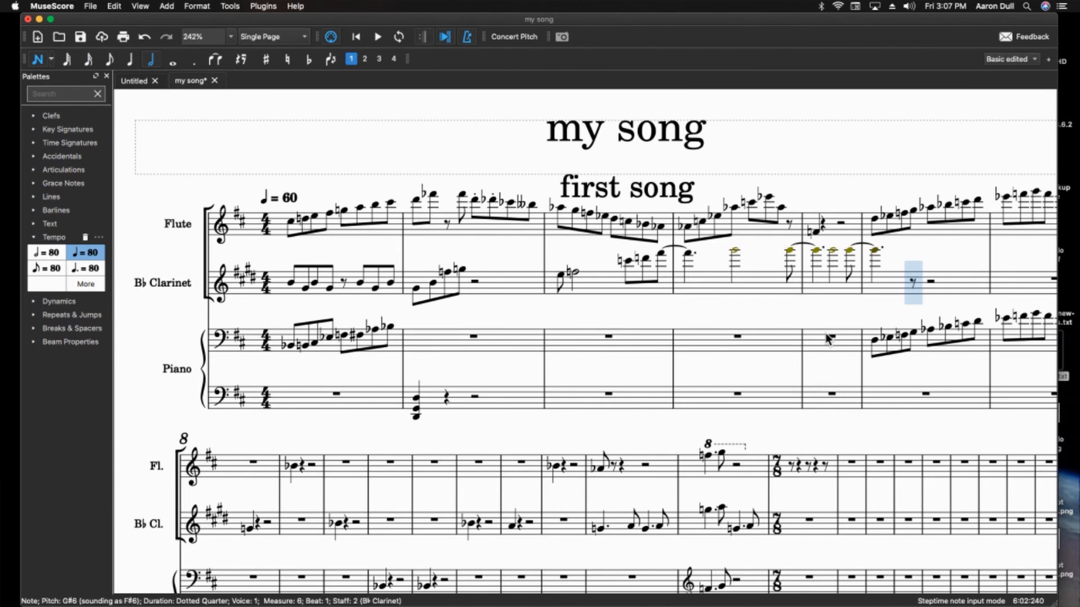
Leave note input and transpose the clarinet passage from the last eighth of measure 3 through the G in measure 6 down one octave.
key("Escape")
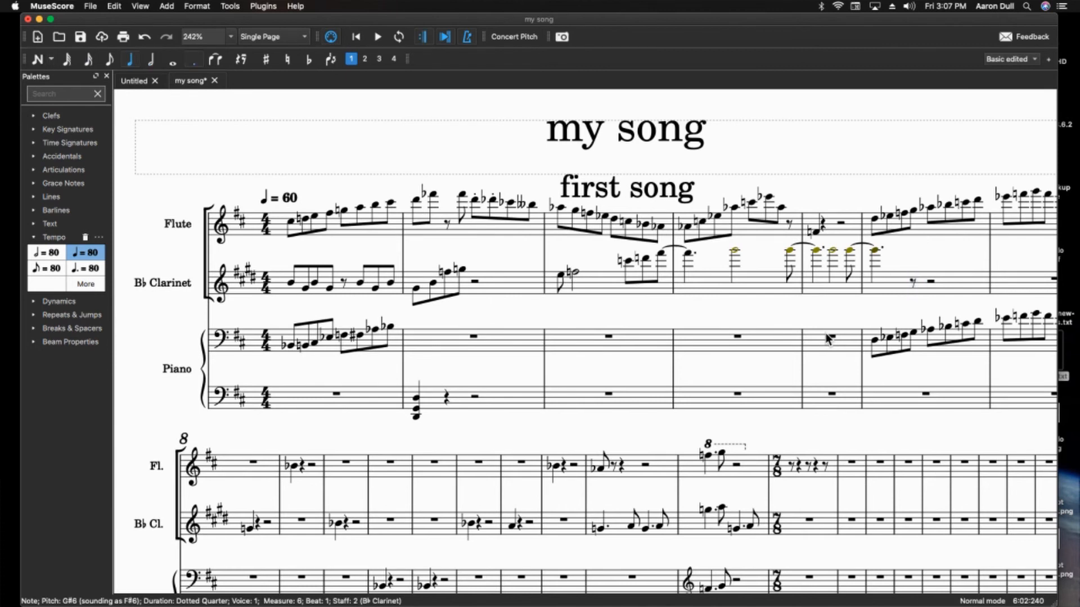
left_click_drag(912, 305, 651, 260)
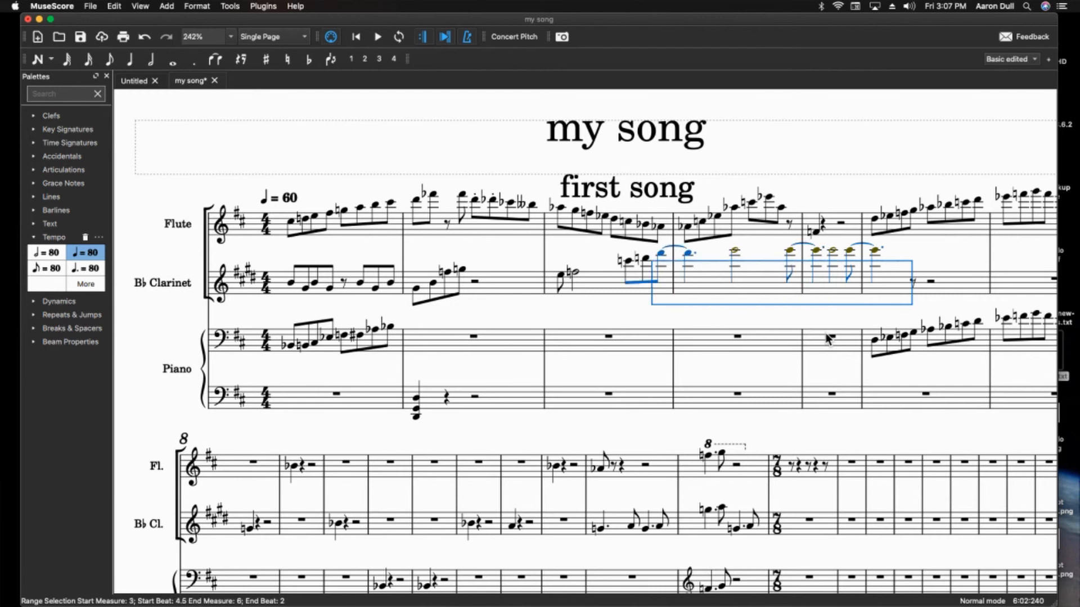
key("super+Down")
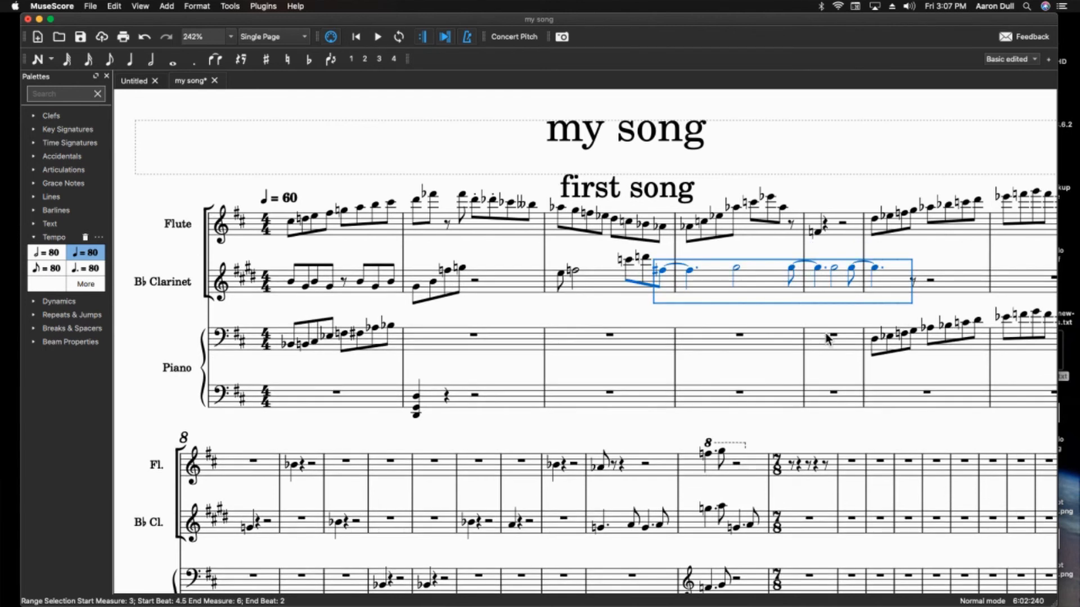
key("super+Down")
key("super+Down")
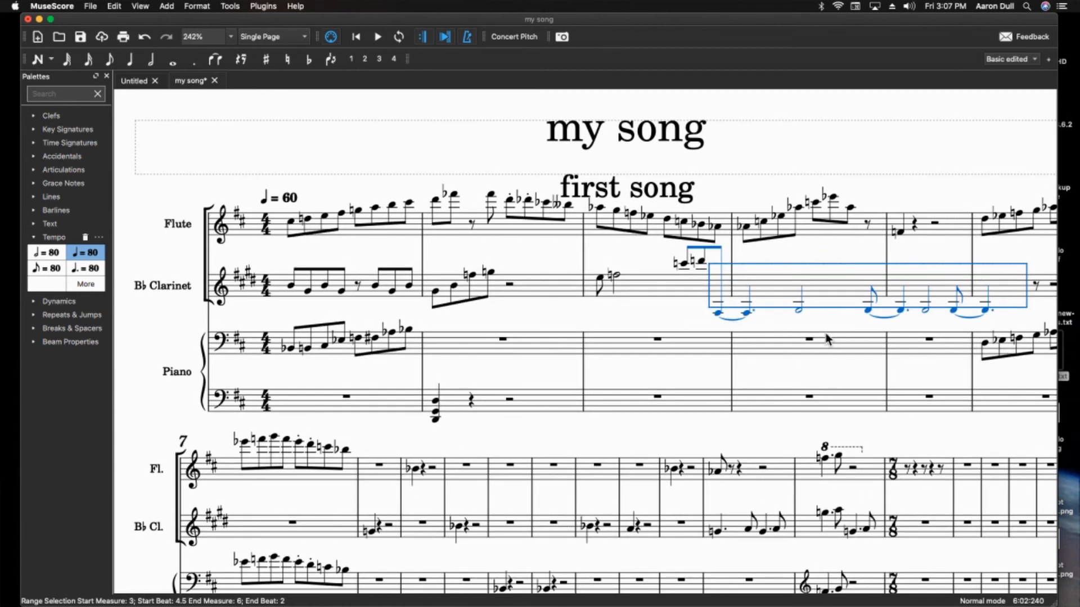
key("super+Up")
key("super+Up")
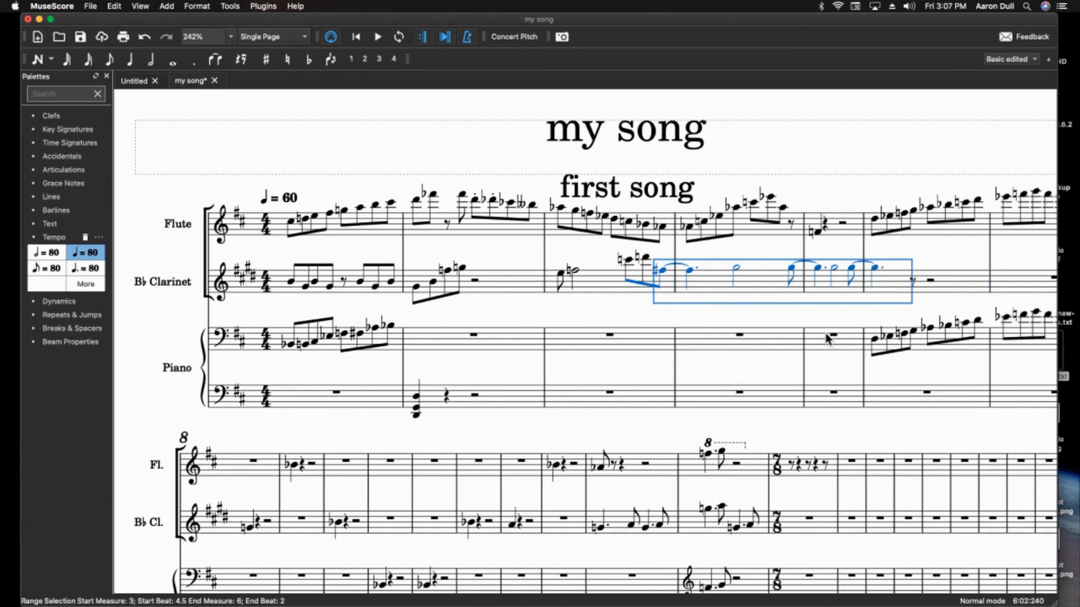
Select the half-note G in clarinet measure 4 with the tied G after it and lower both by one octave.
key("Left")
key("Right")
key("Right")
key("Right")
key("Right")
key("Right")
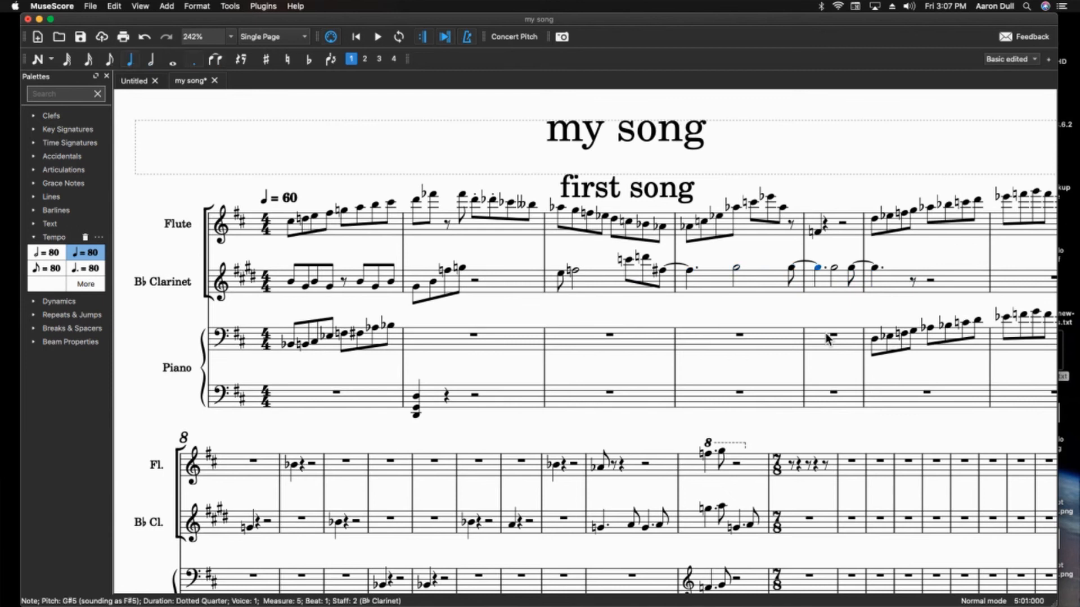
key("Left")
key("Left")
key("Left")
key("Right")
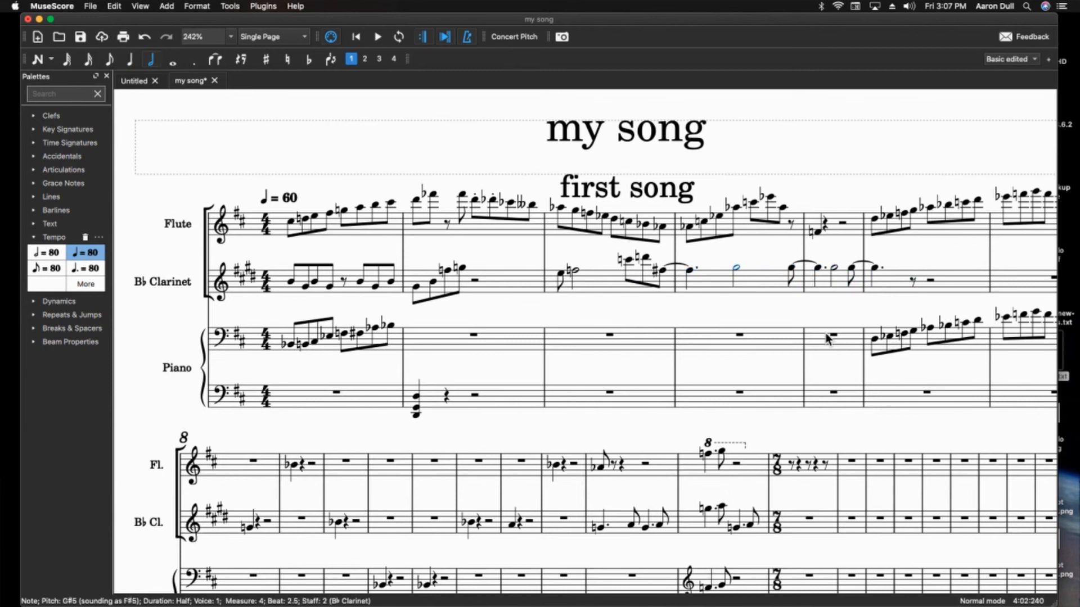
key("shift+Right")
key("shift+Right")
key("super+Down")
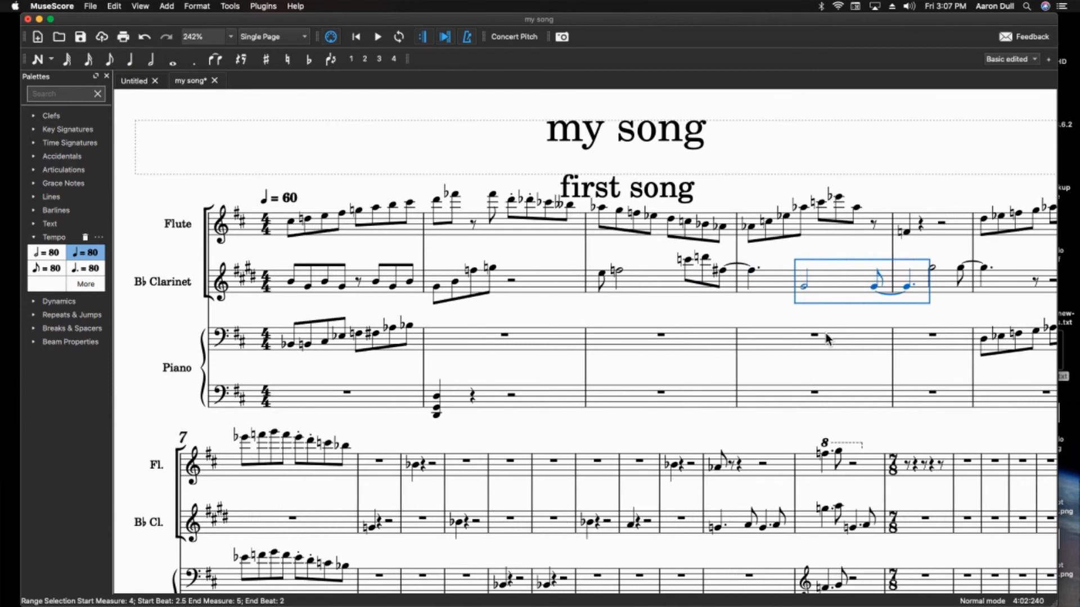
Lower the half-note G in clarinet measure 5 by two octaves.
key("Right")
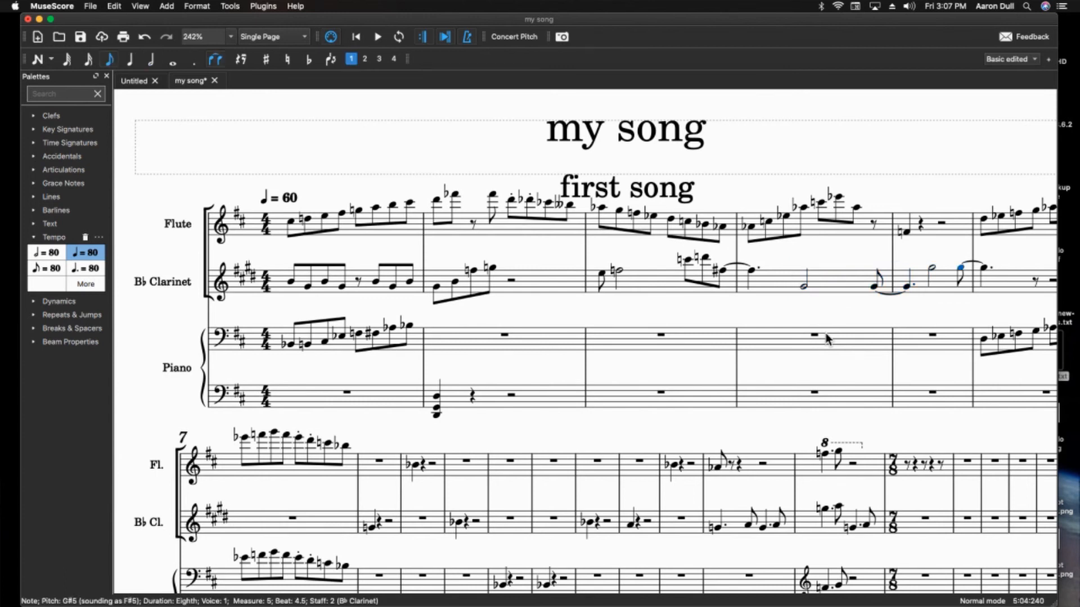
key("super+Down")
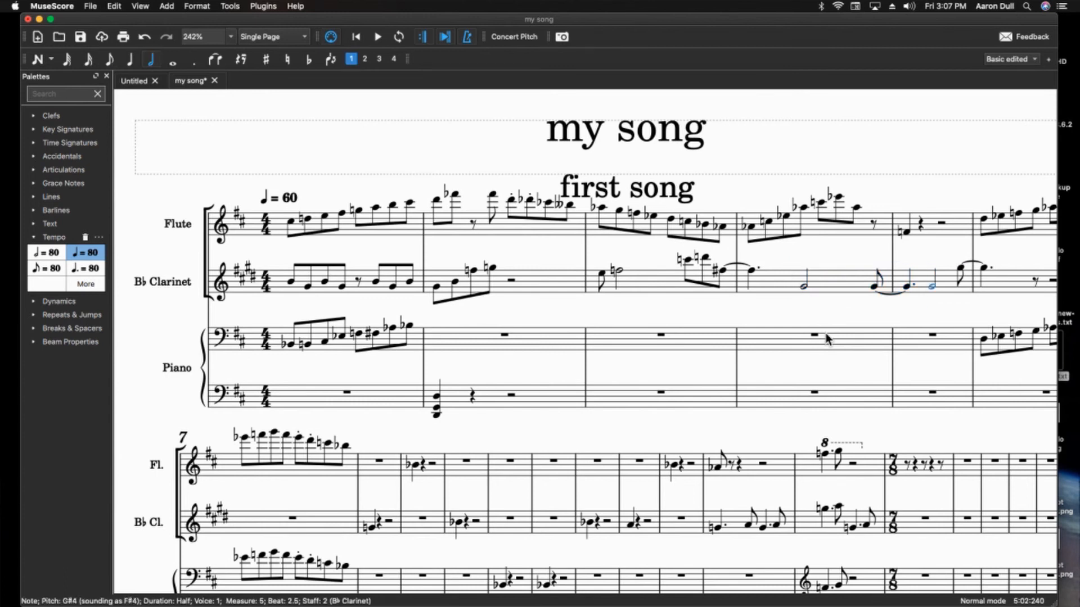
key("super+Down")
Try clarinet measure 4's half-note G an octave lower, and raise the tied G after it an octave before lowering it back.
key("Left")
key("Left")
key("Left")
key("Right")
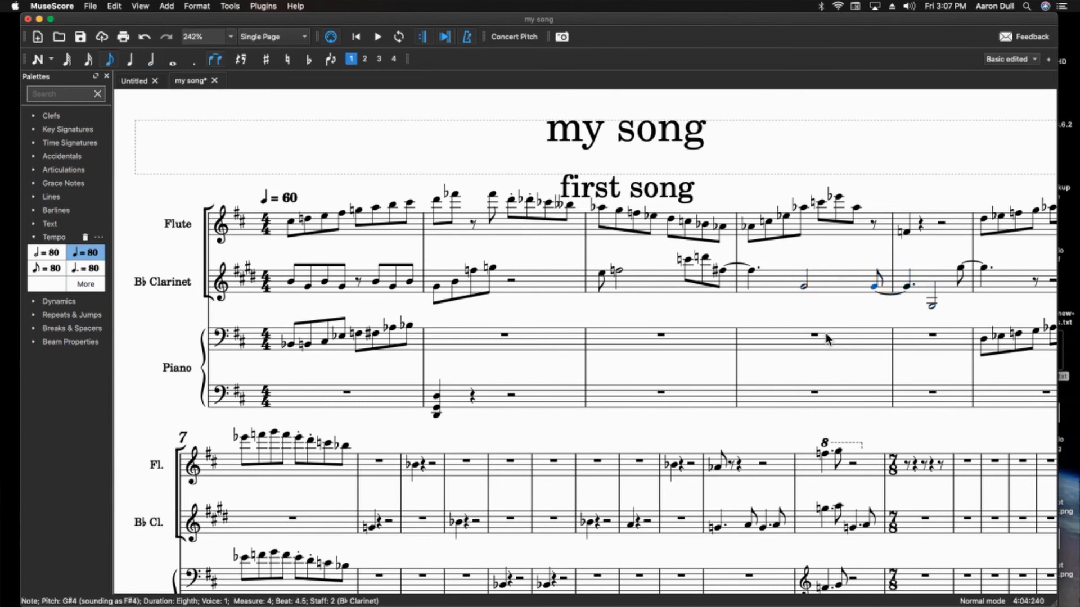
key("super+Up")
key("Left")
key("super+Down")
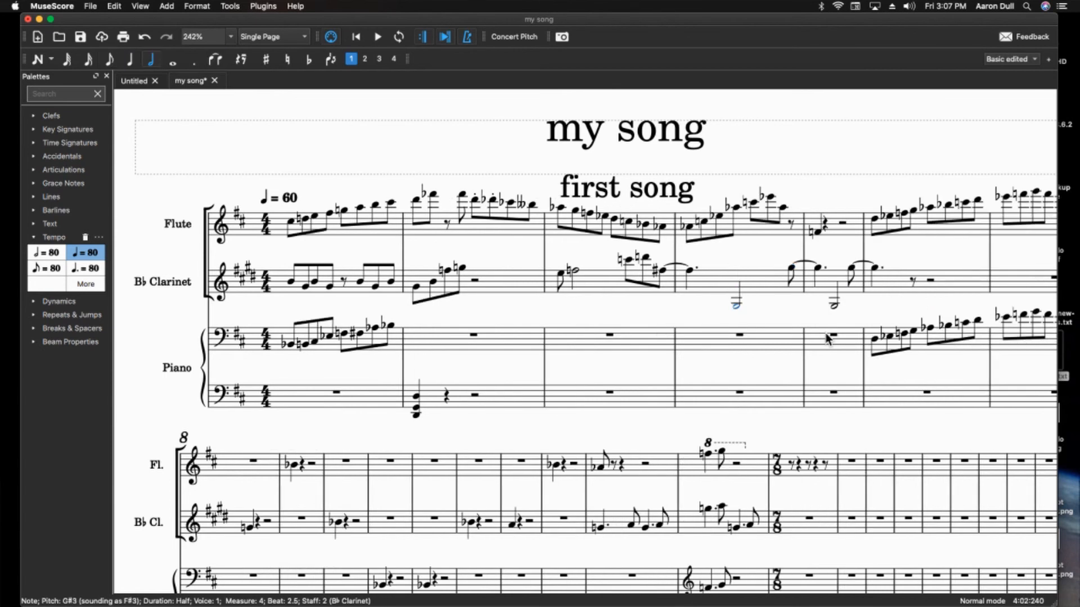
key("Right")
key("super+Down")
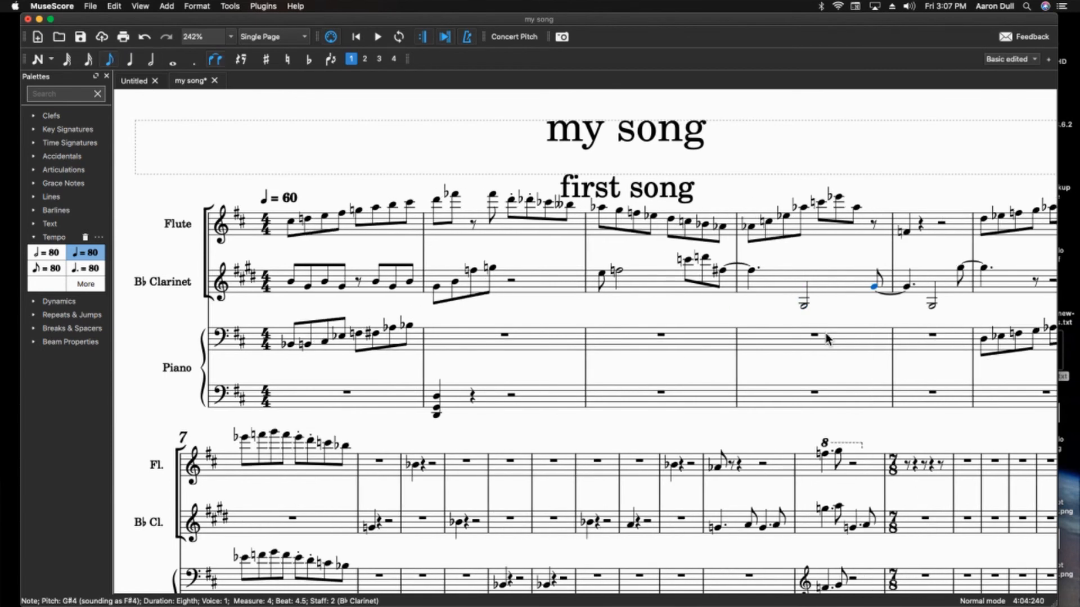
Raise the half note in clarinet measure 4 chromatically to F#4.
key("Left")
key("Up")
key("Up")
key("Up")
key("Up")
key("Up")
key("Up")
key("Up")
key("Up")
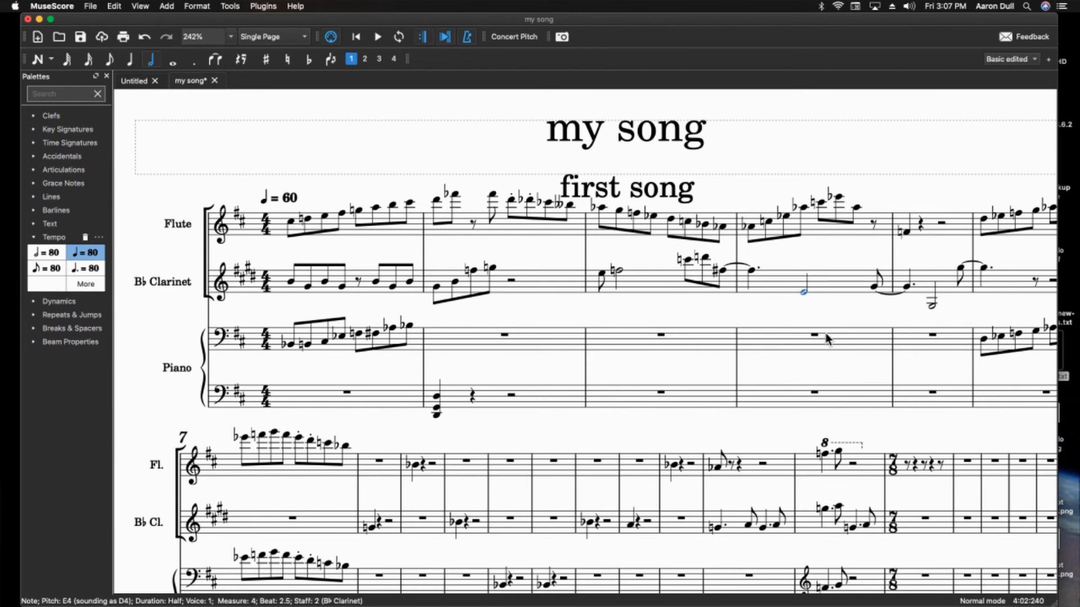
key("Up")
key("Up")
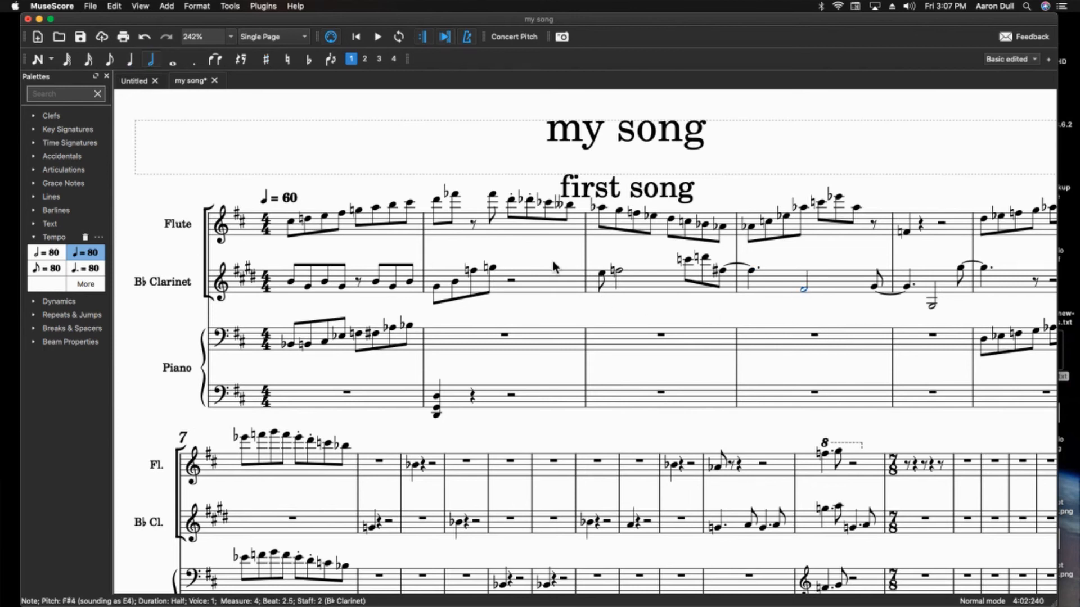
Open the Mixer, move it away from the first measure and enlarge it until the full channel faders and track names show.
left_click(576, 290)
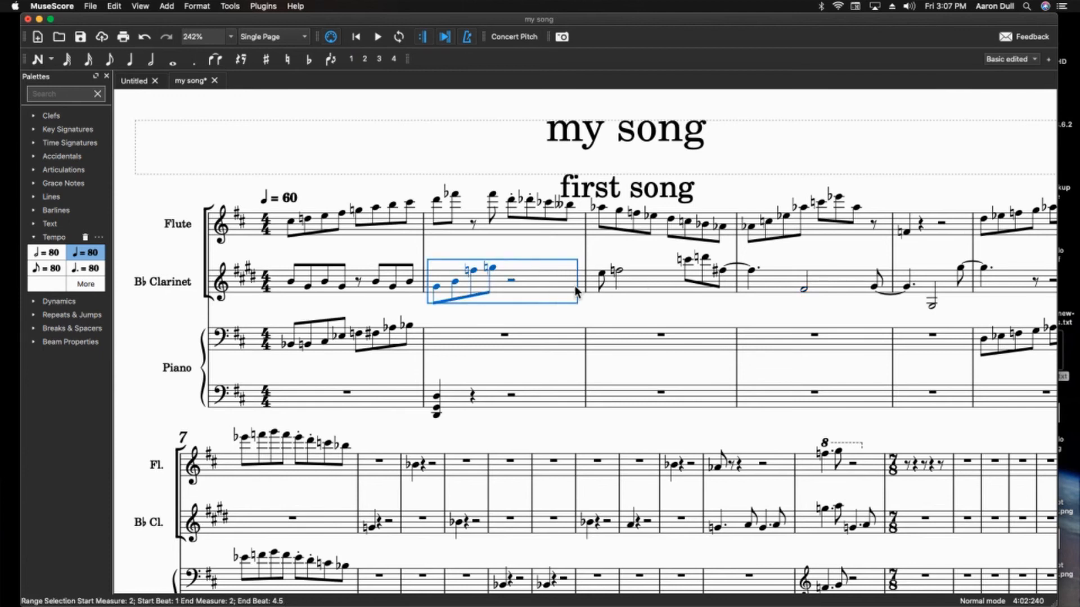
left_click(231, 7)
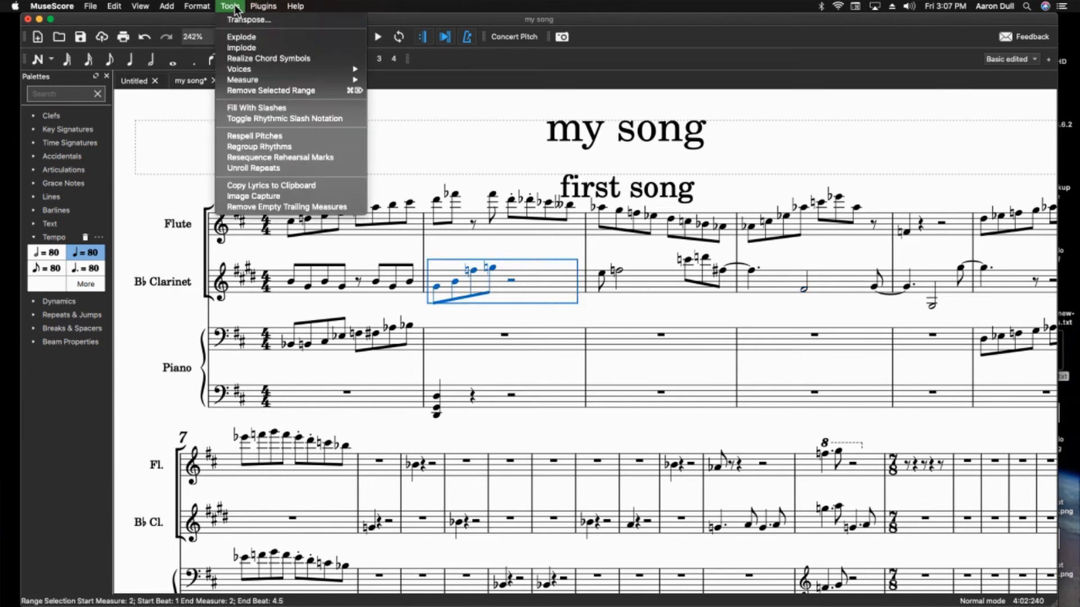
mouse_move(185, 7)
mouse_move(141, 6)
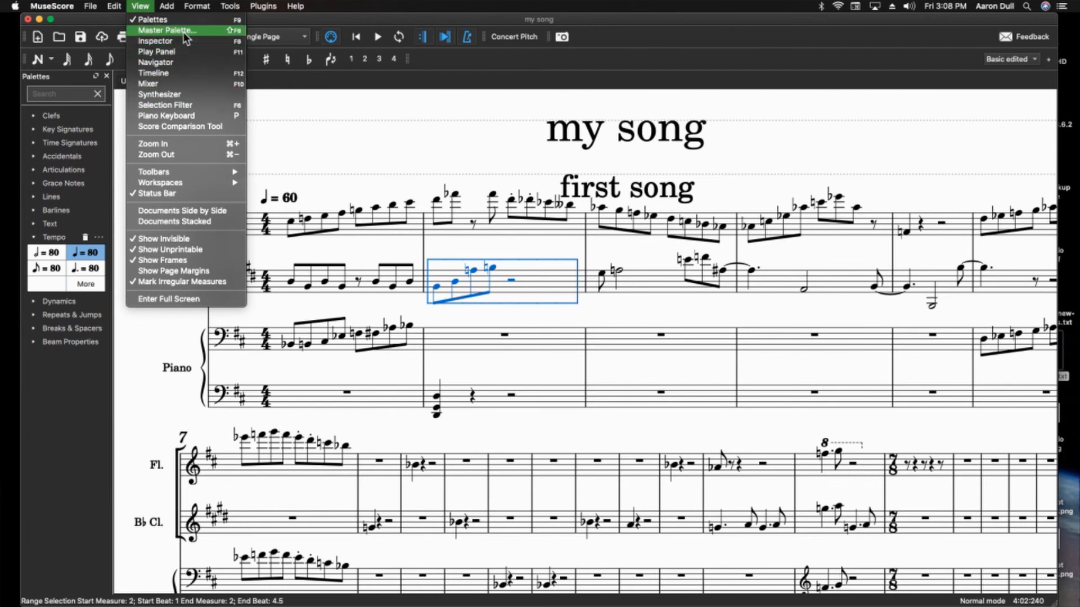
left_click(207, 84)
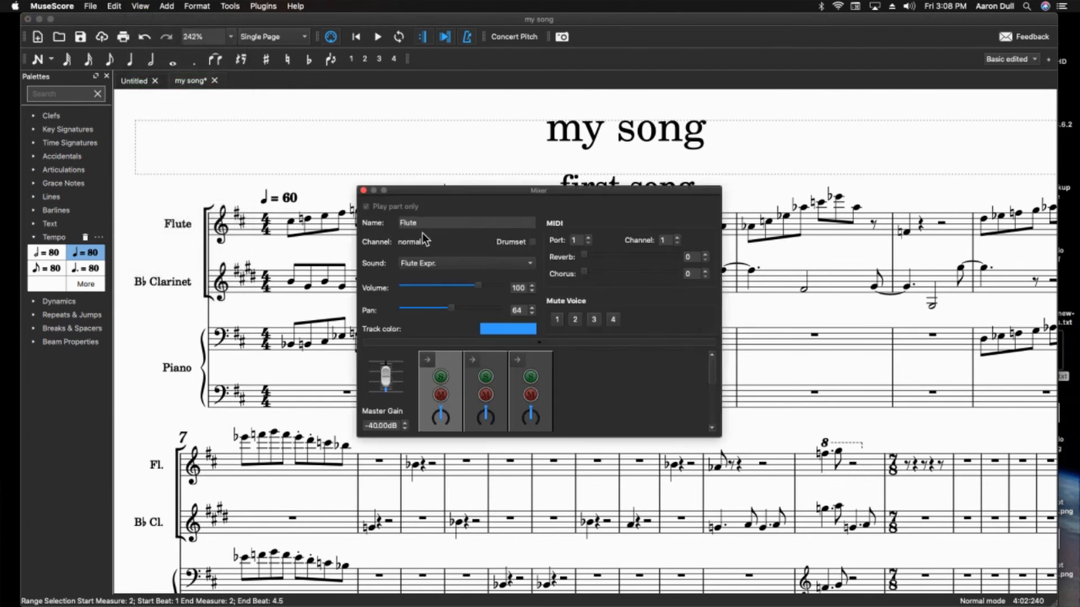
left_click_drag(468, 194, 659, 185)
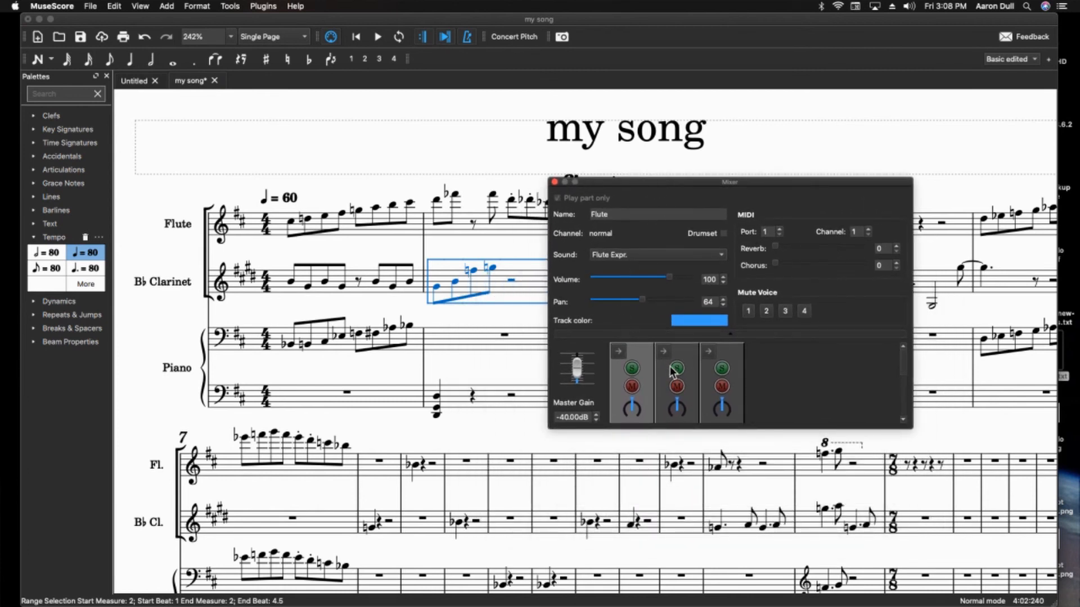
left_click_drag(614, 429, 623, 602)
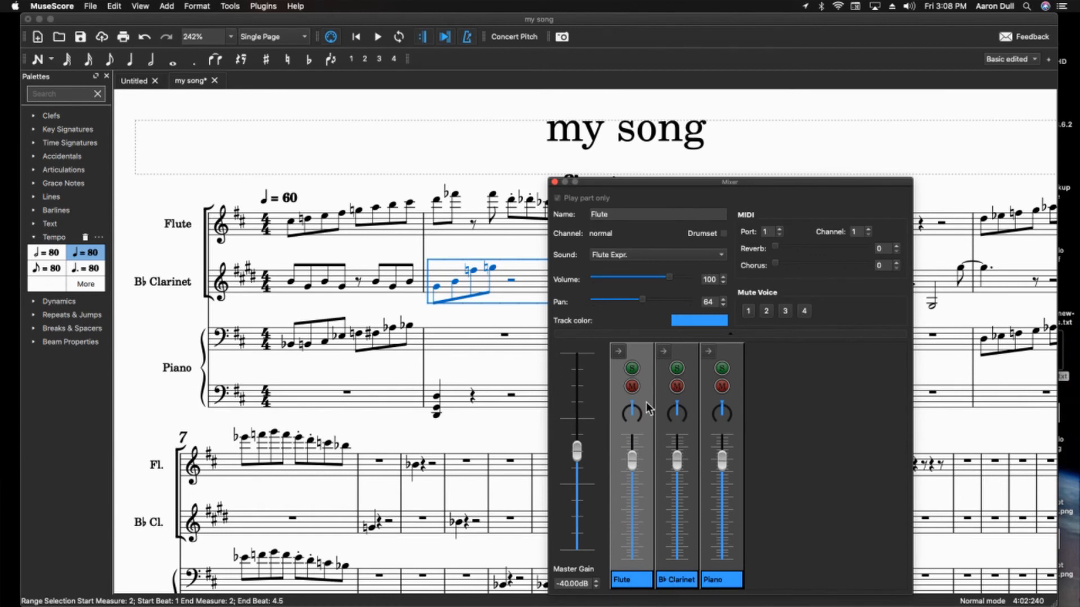
Mute the Flute in the Mixer, play the opening of the score and stop playback.
left_click(631, 387)
left_click(326, 151)
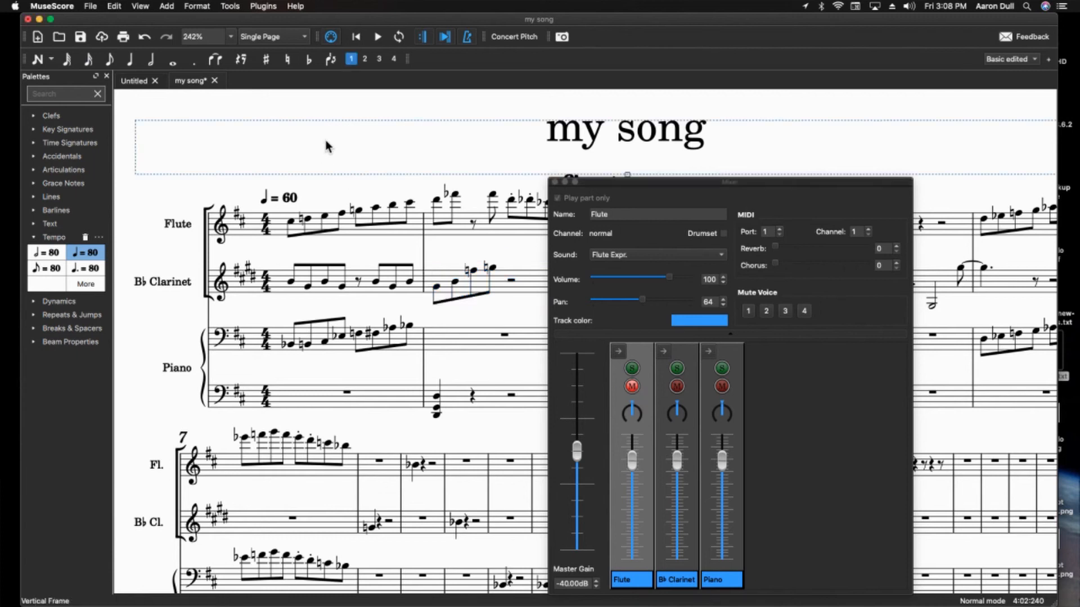
key("space")
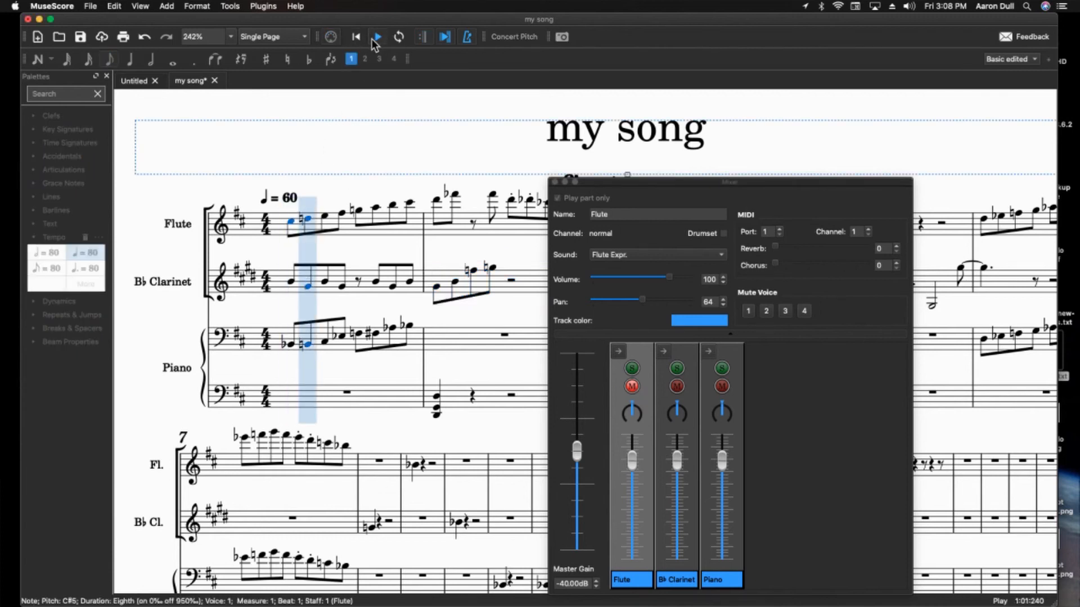
left_click(372, 40)
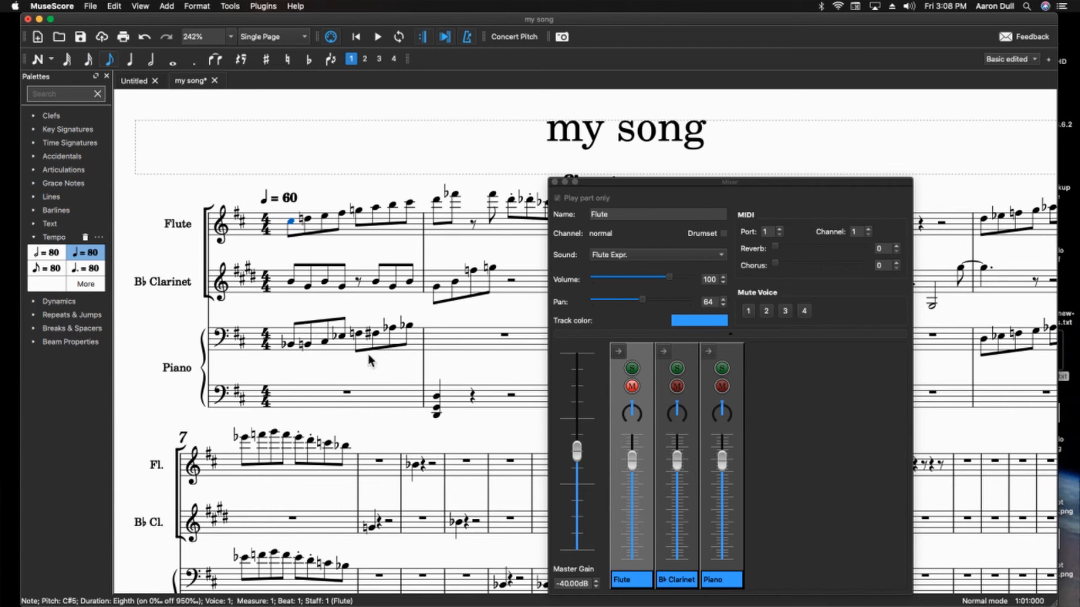
Replace the Flute track's mute with solo in the Mixer.
left_click(677, 388)
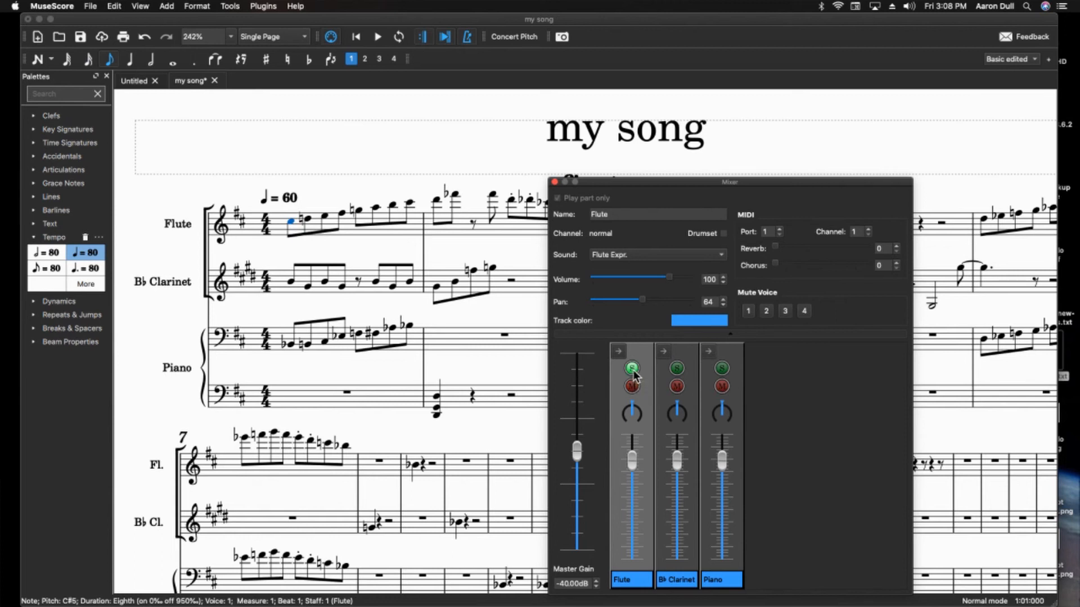
Play the opening of the score with the Flute soloed and stop playback.
left_click(360, 37)
left_click(377, 37)
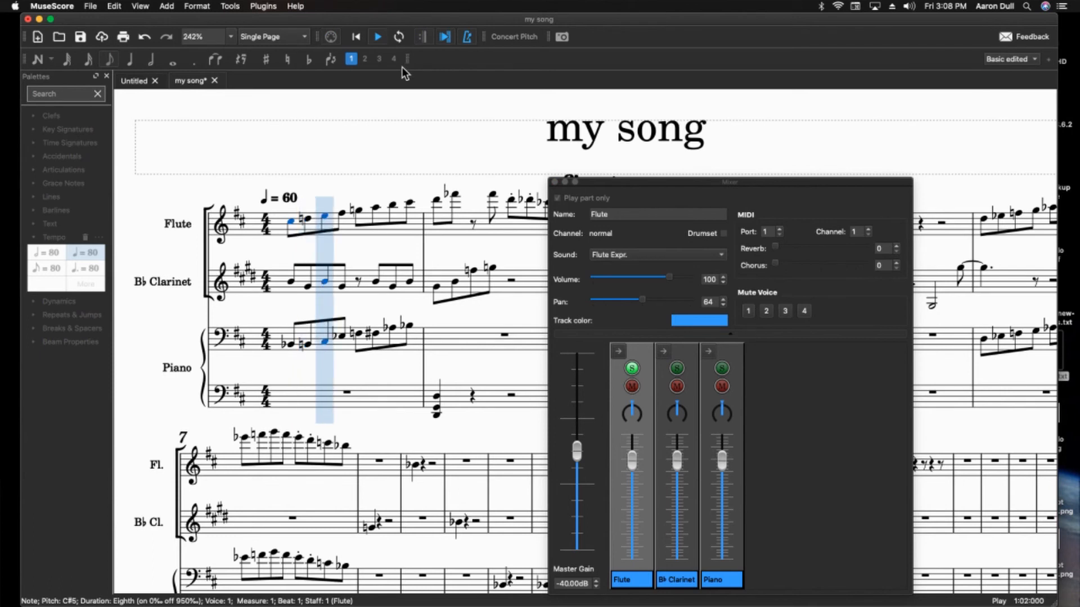
key("space")
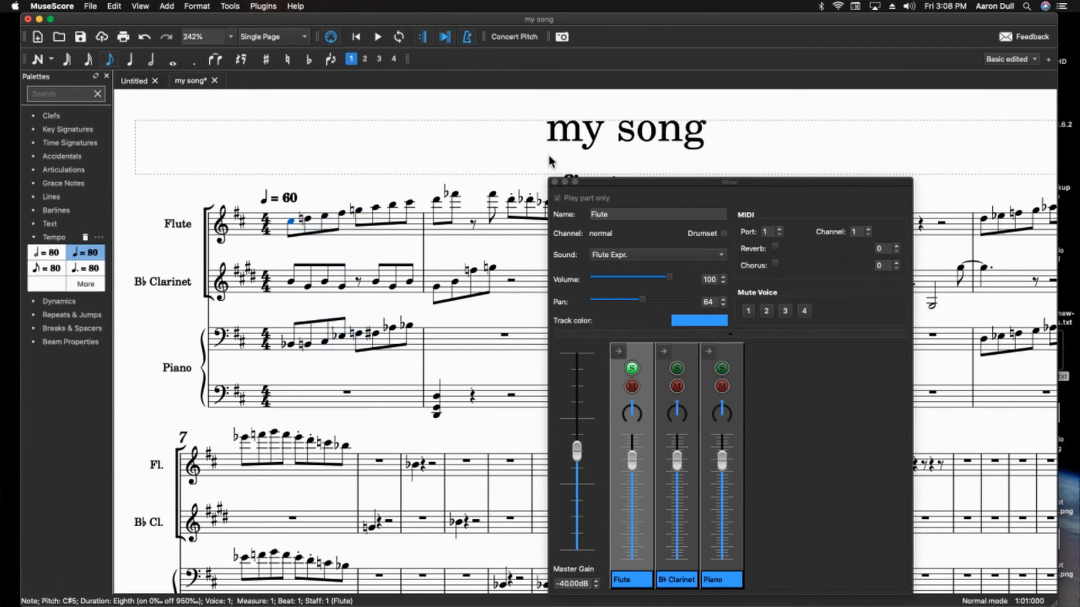
Adjust the Mixer's Master Gain to about -30.63 dB and turn the computer's output volume down slightly.
left_click_drag(577, 450, 583, 417)
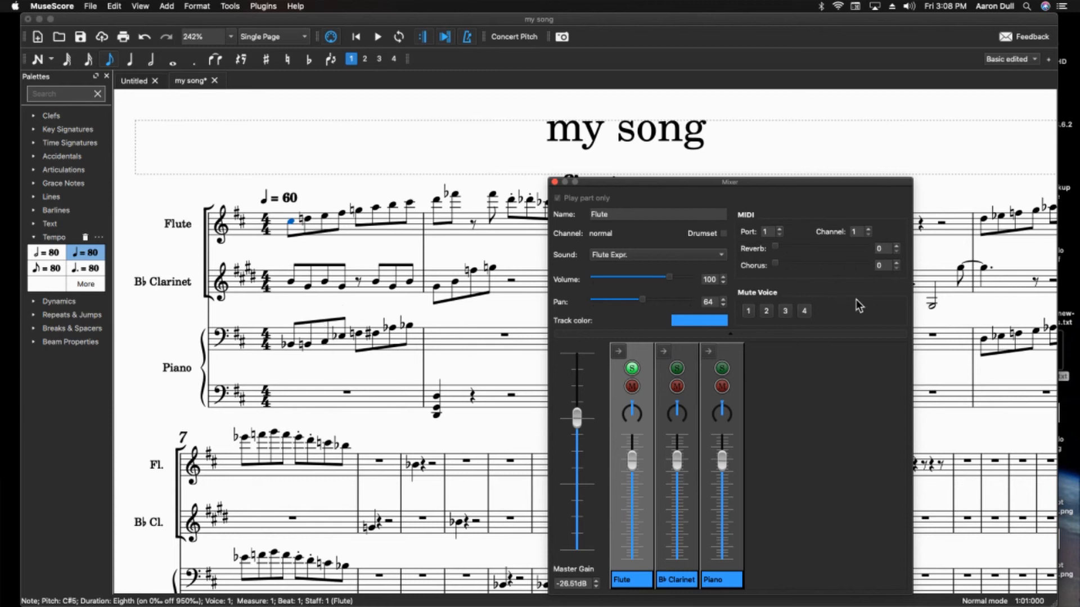
left_click_drag(576, 419, 584, 451)
key("XF86AudioRaiseVolume")
left_click_drag(578, 453, 578, 427)
key("XF86AudioLowerVolume")
key("XF86AudioLowerVolume")
key("XF86AudioLowerVolume")
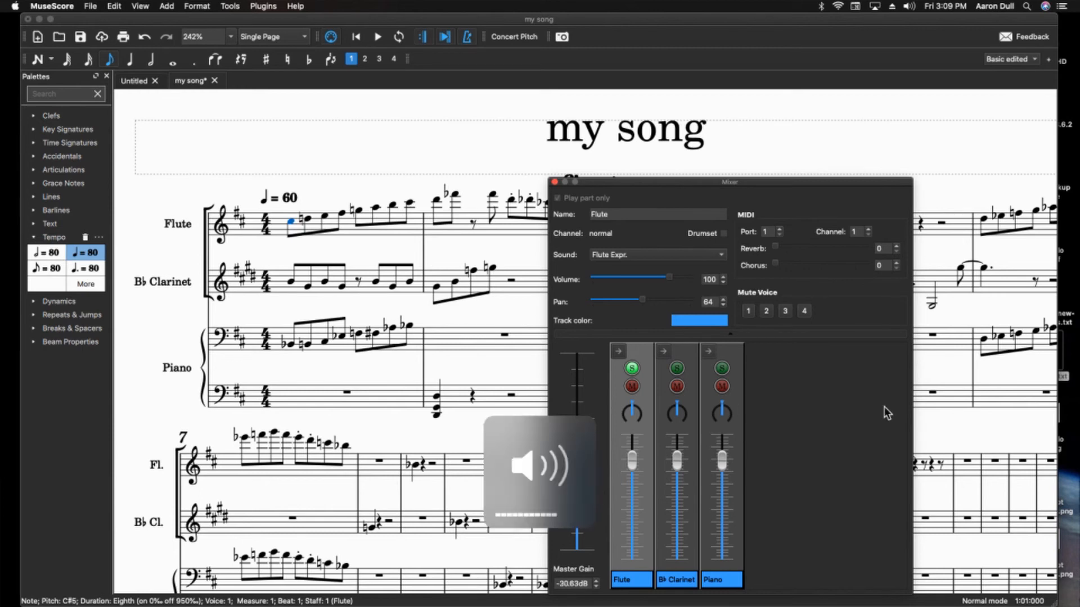
left_click_drag(632, 462, 680, 447)
left_click_drag(621, 214, 590, 214)
left_click_drag(676, 448, 724, 453)
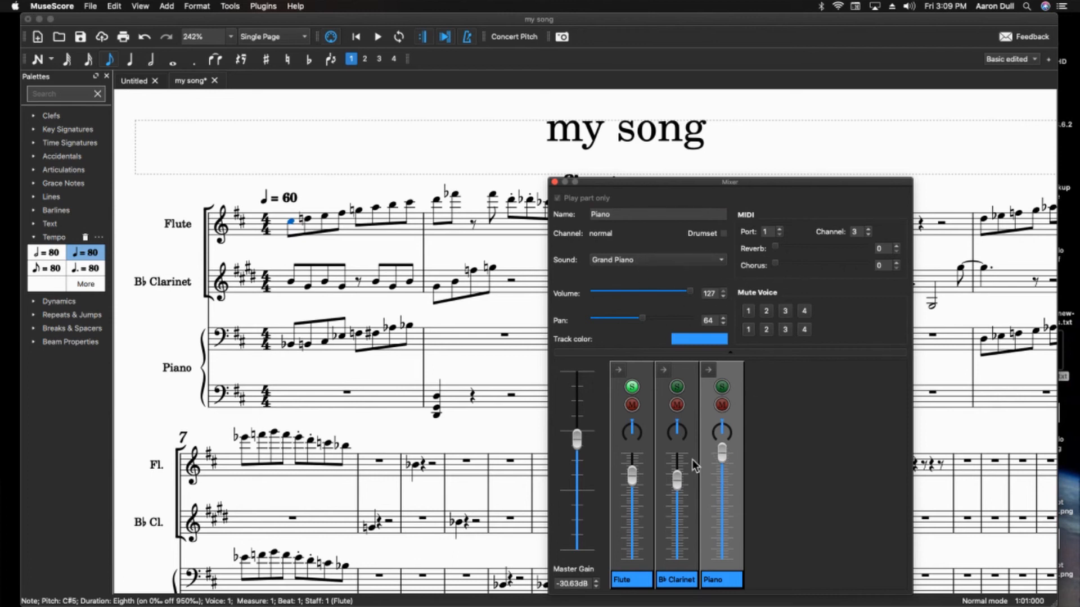
Change the B♭ Clarinet track's playback sound to Bassoon.
left_click(677, 491)
left_click(633, 259)
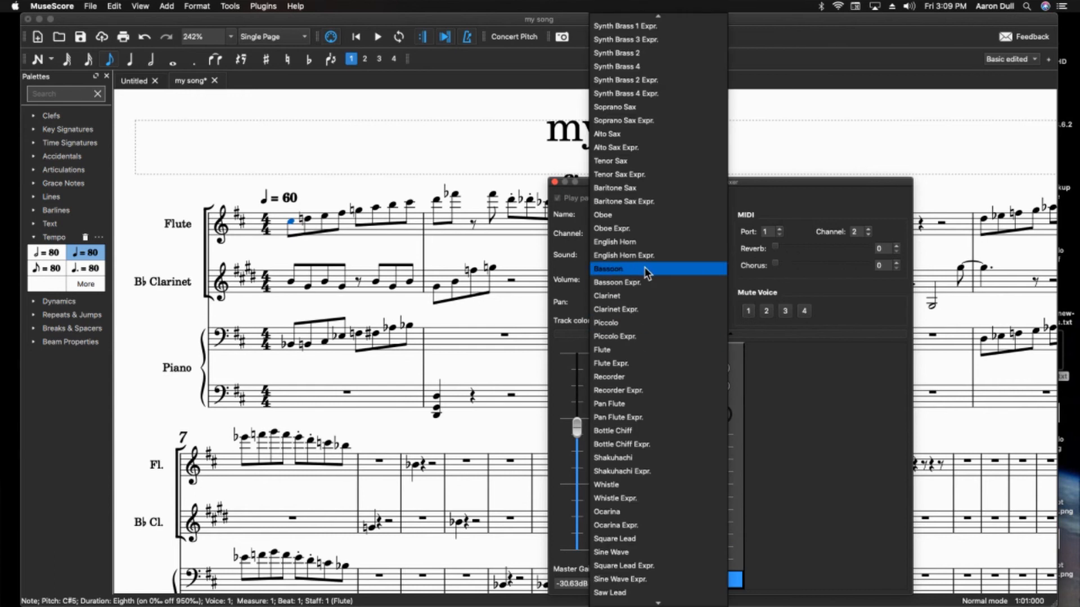
left_click(647, 270)
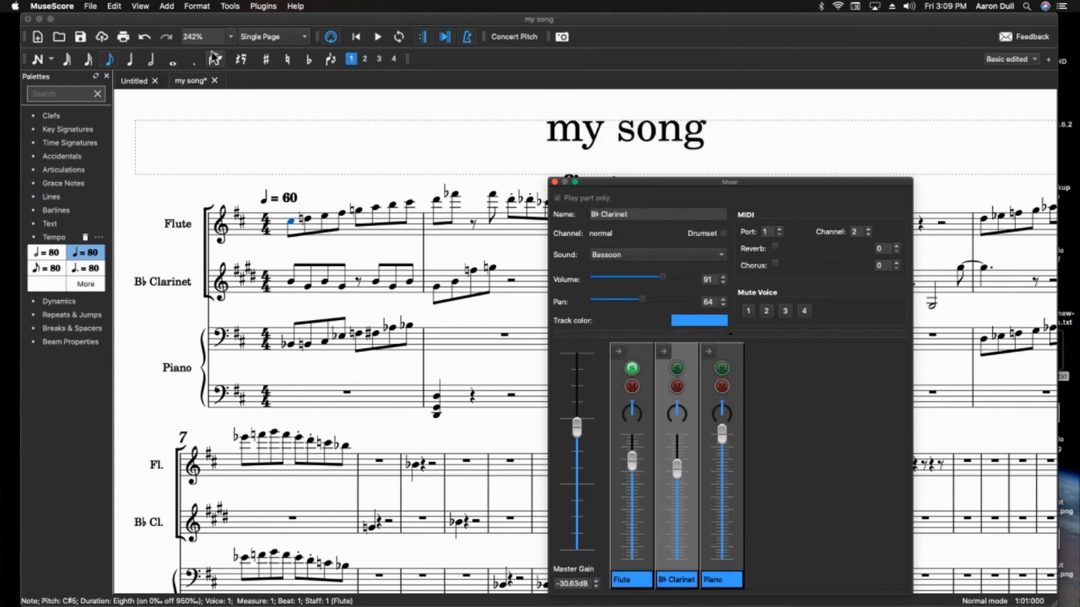
Play the opening briefly, turn off the Flute solo and play the opening again with all tracks.
left_click(378, 37)
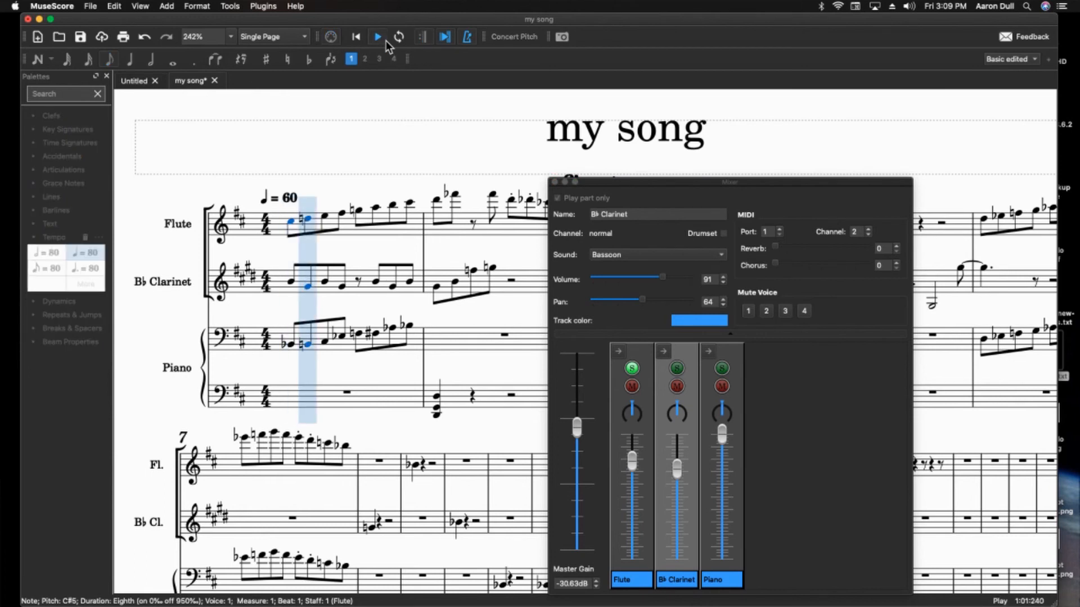
left_click(378, 37)
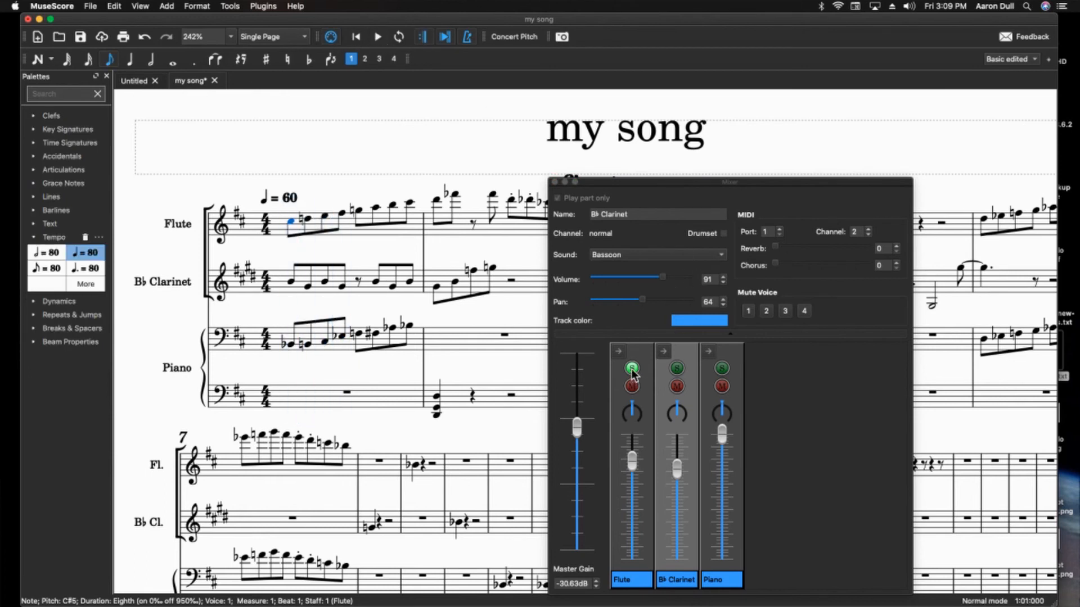
left_click(378, 38)
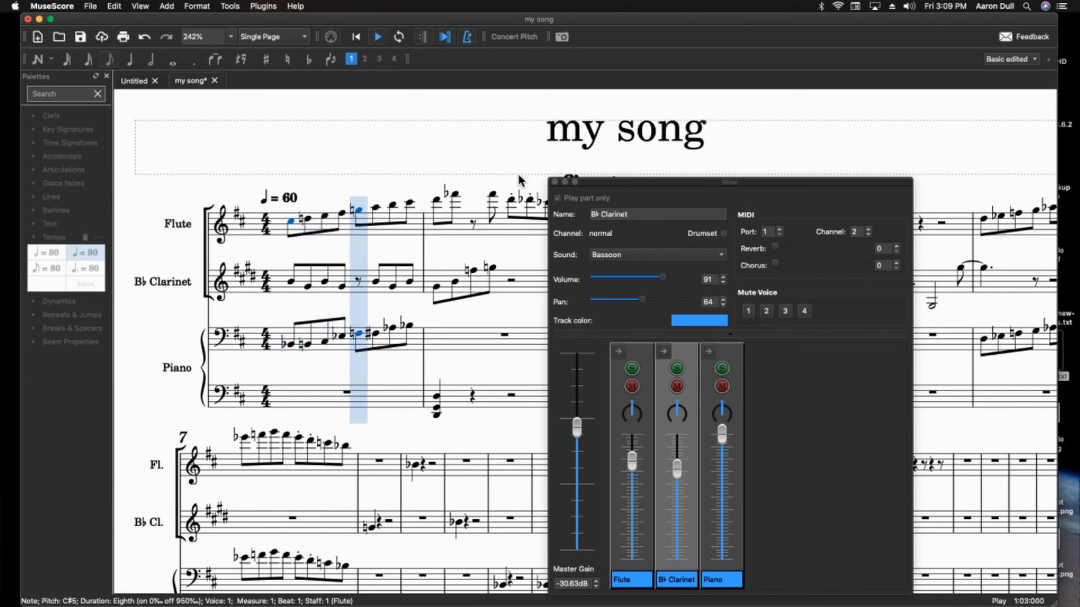
key("space")
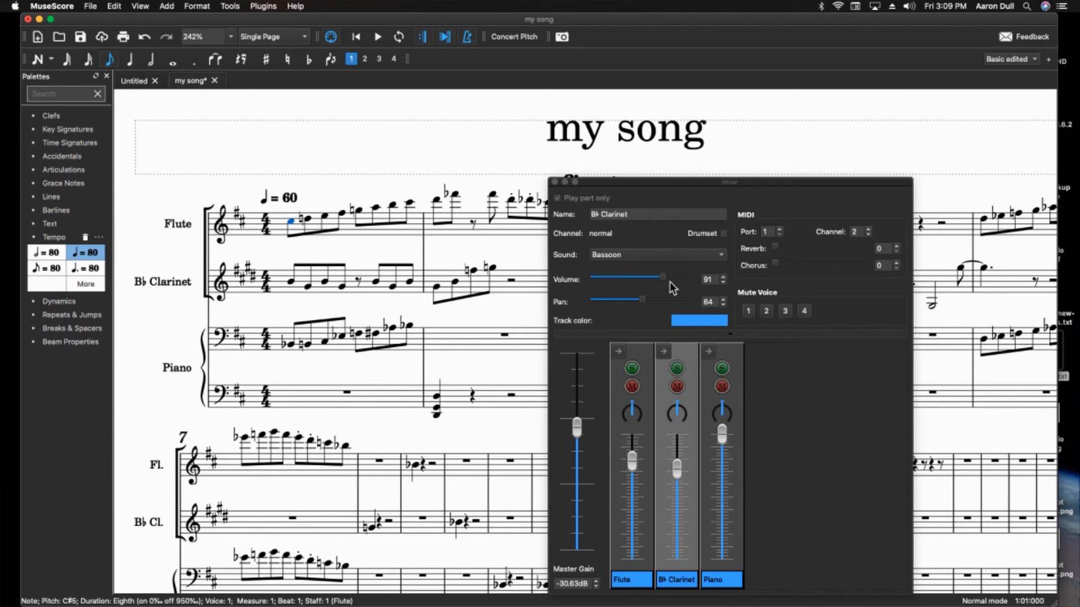
Look through the sounds offered for the B♭ Clarinet, keep Bassoon and close the Mixer.
left_click(674, 253)
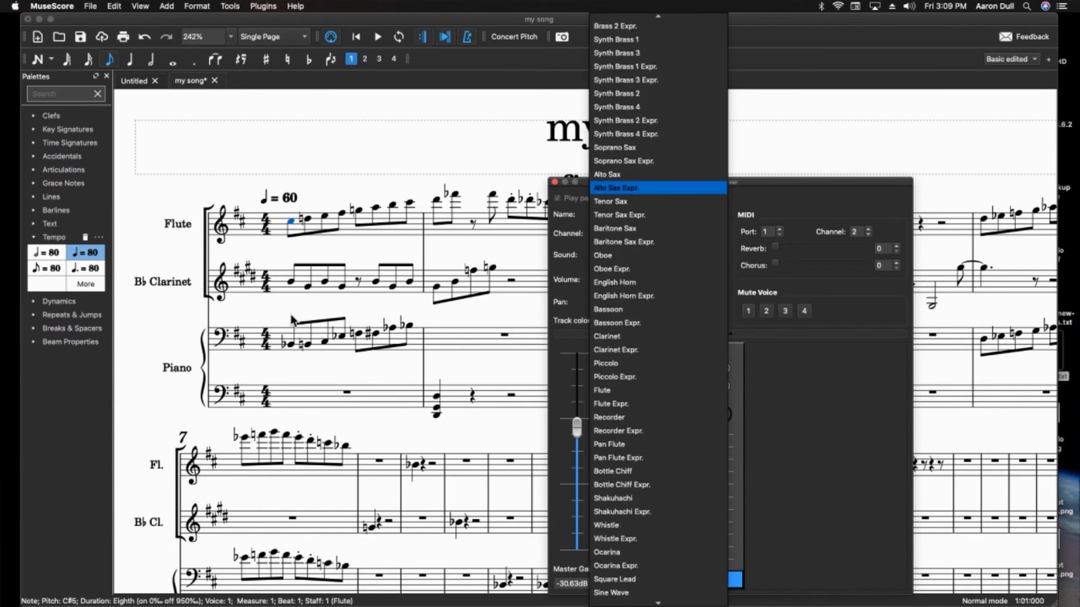
left_click(478, 258)
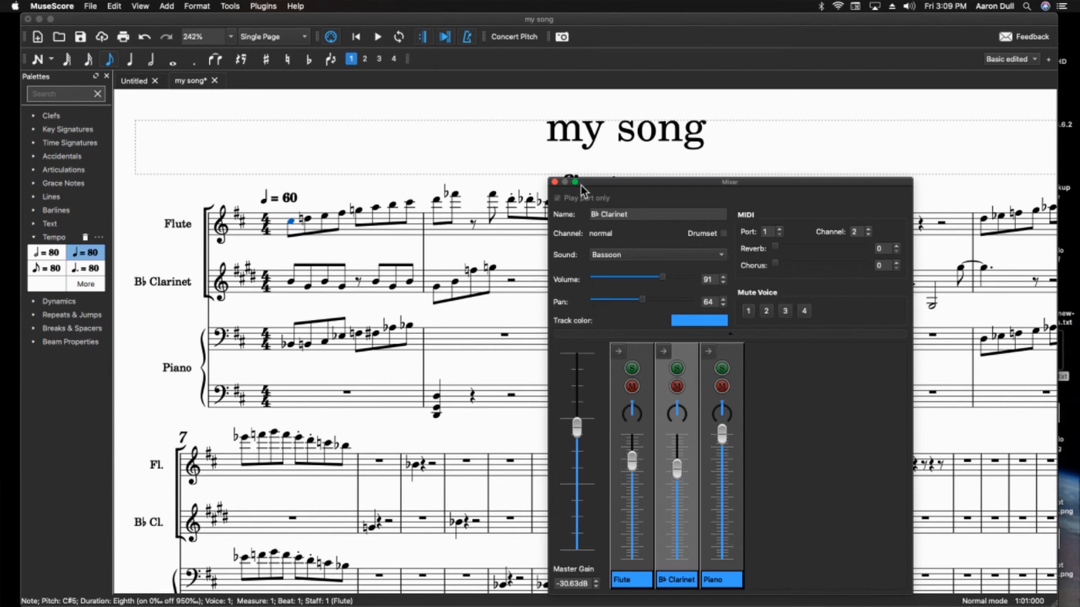
left_click(554, 182)
Examine the score's Style settings, including Page, Header/Footer, Volta, Sizes, Measure and Fermatas, and close them without changes.
left_click(248, 5)
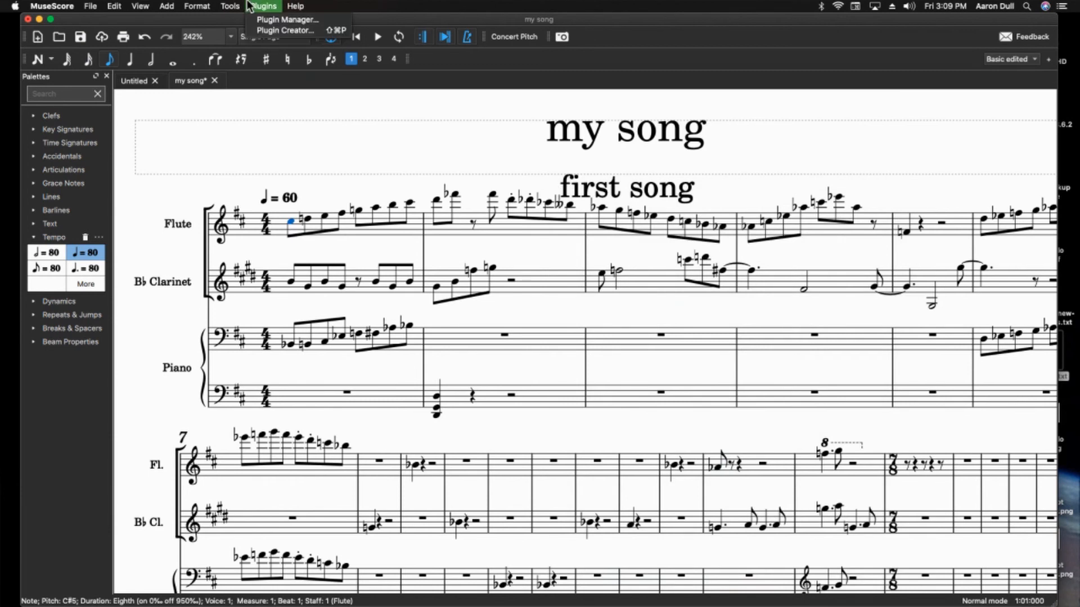
mouse_move(175, 6)
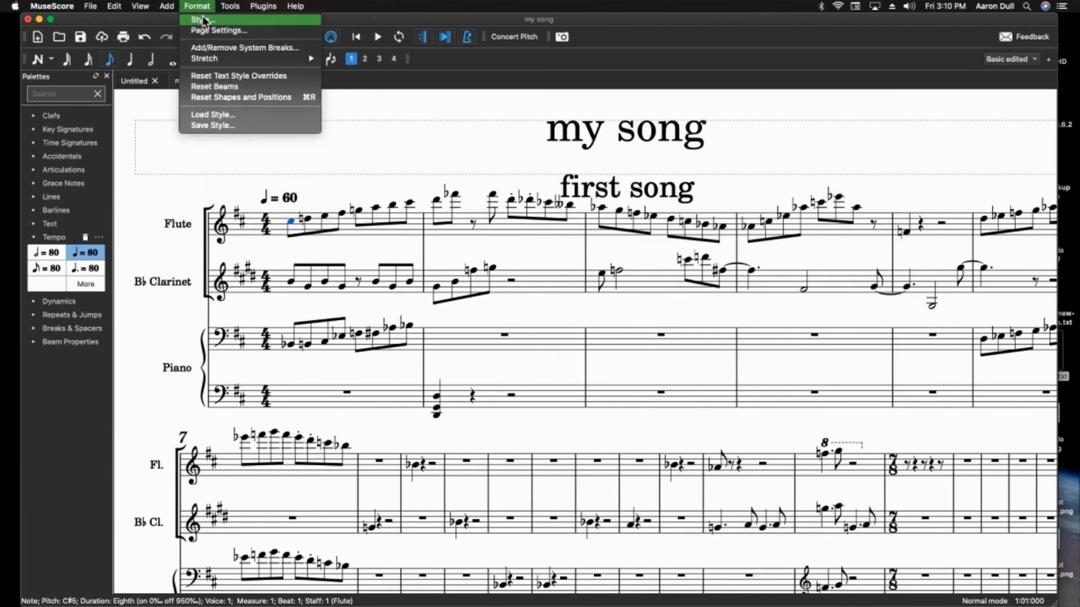
left_click(204, 20)
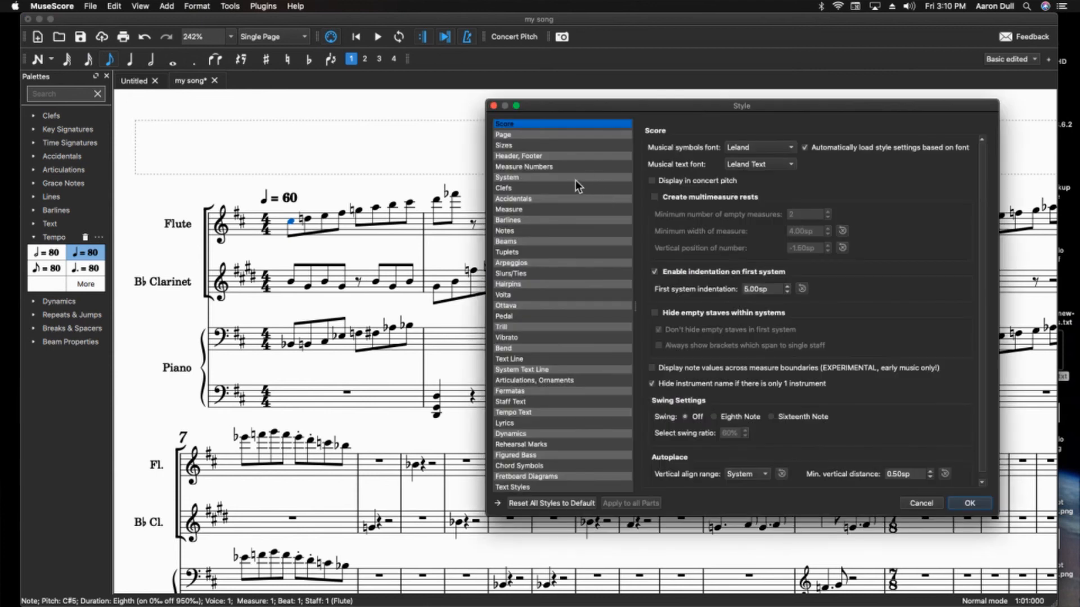
left_click(531, 136)
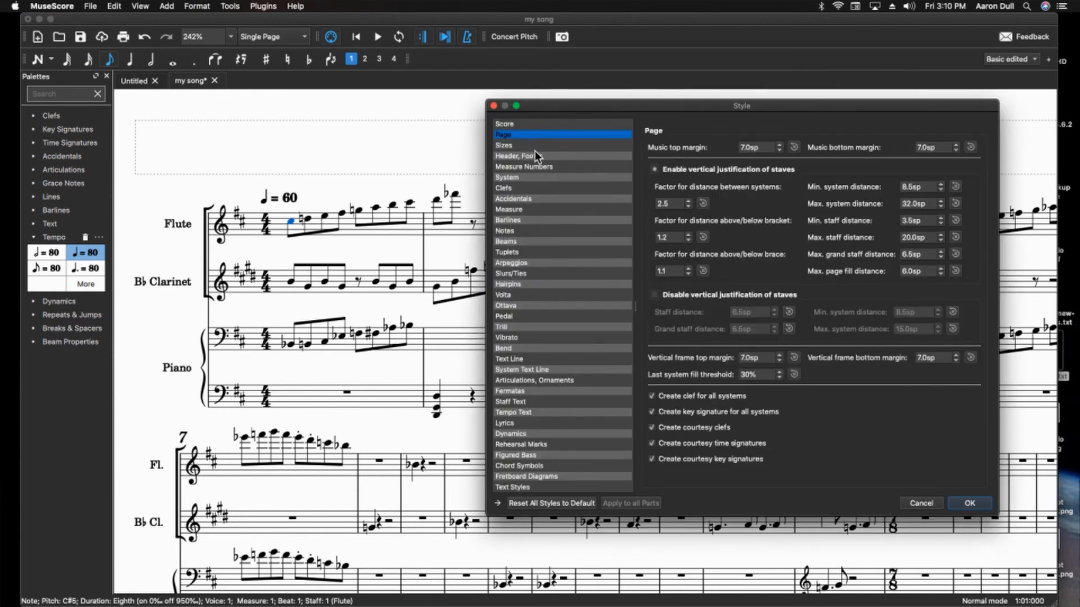
left_click(537, 156)
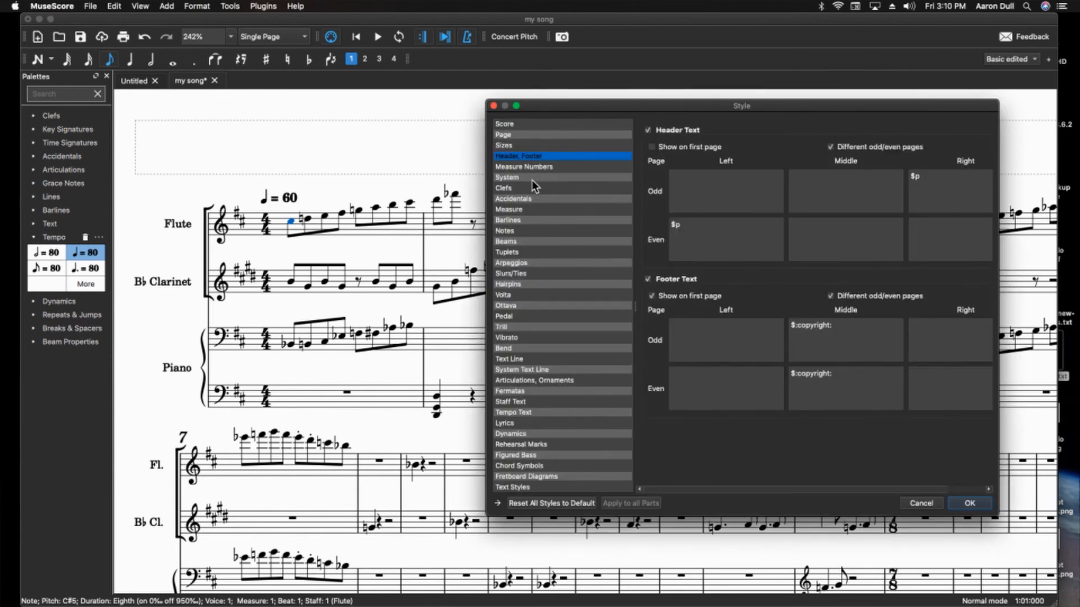
left_click(537, 296)
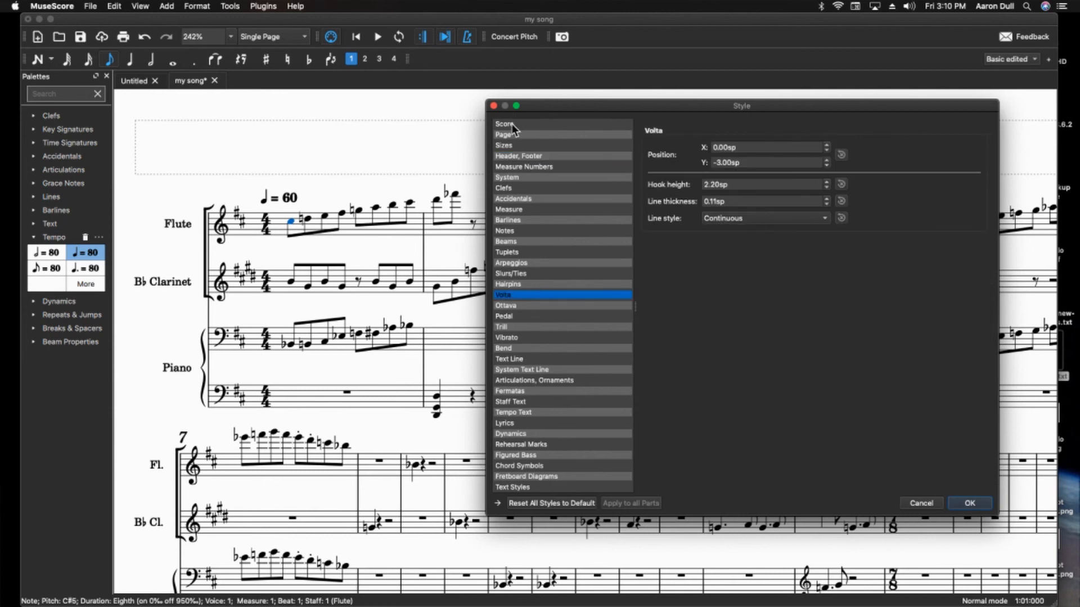
left_click(528, 135)
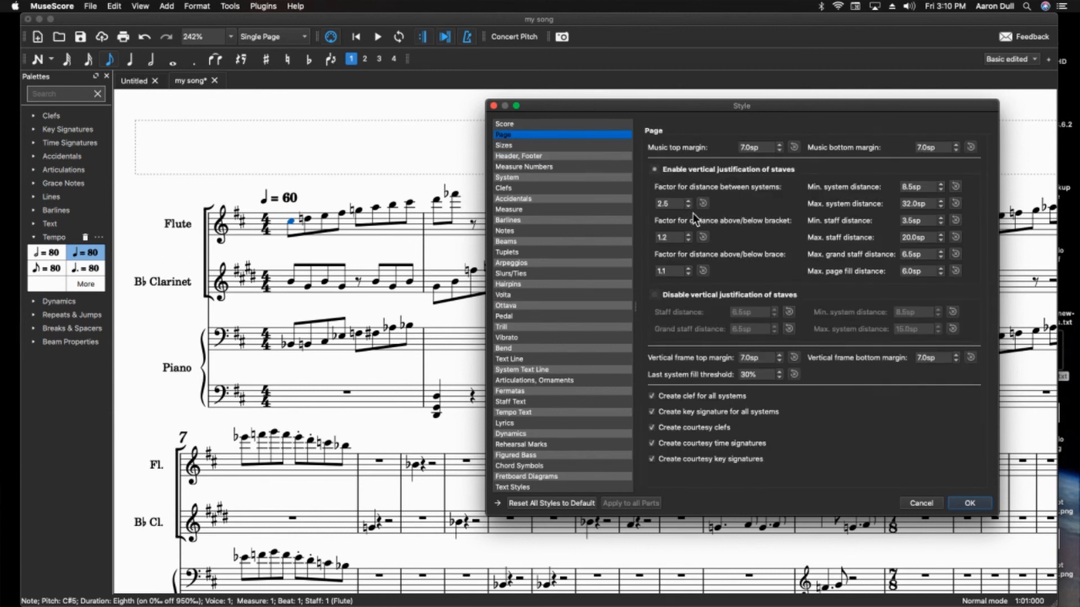
left_click(524, 146)
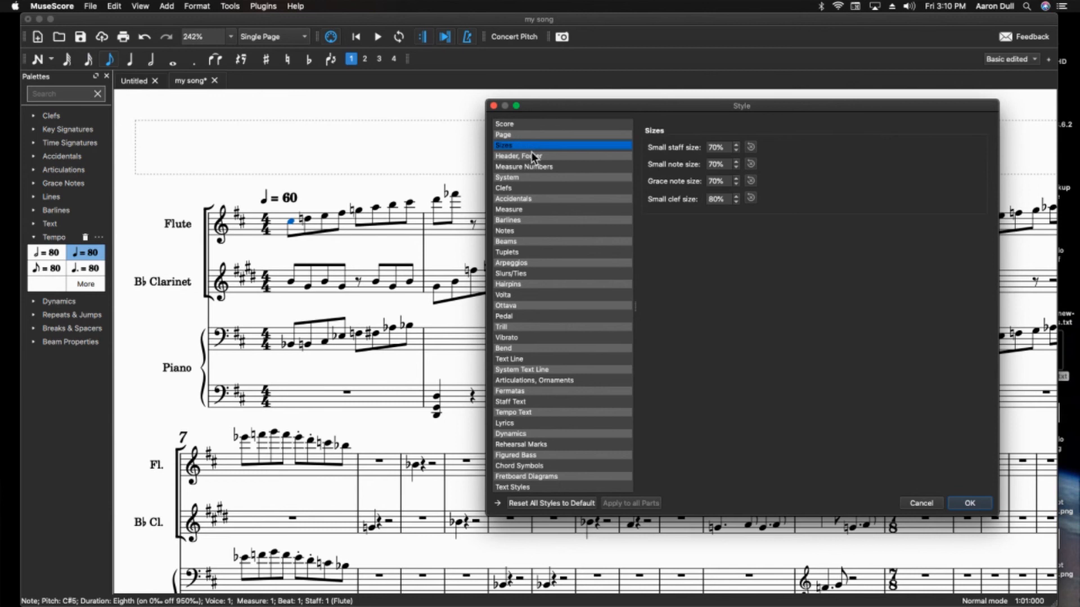
left_click(534, 156)
left_click(535, 177)
left_click(531, 199)
left_click(540, 209)
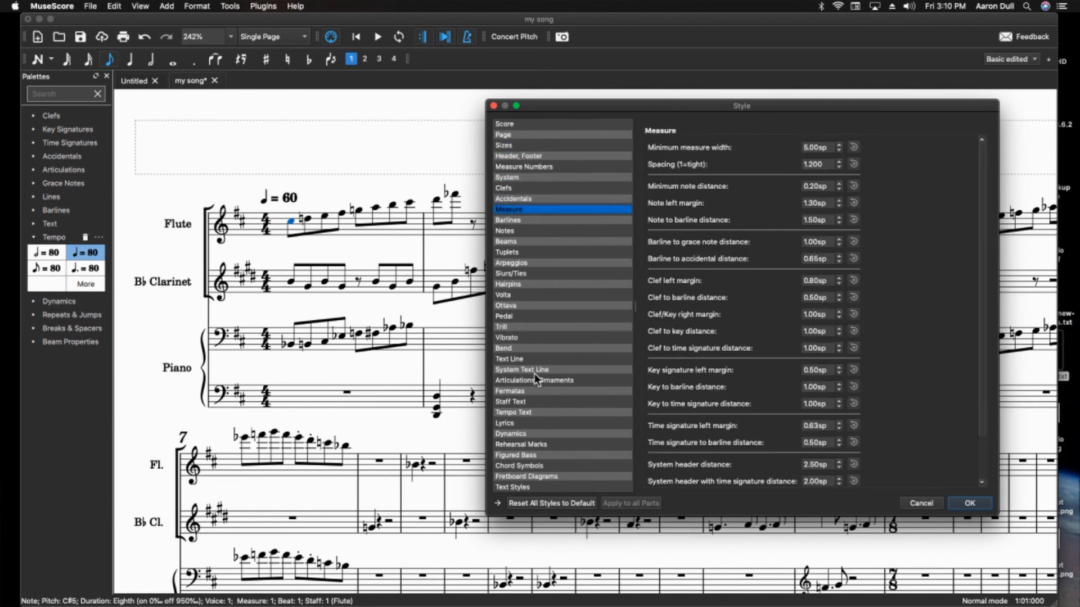
left_click(541, 392)
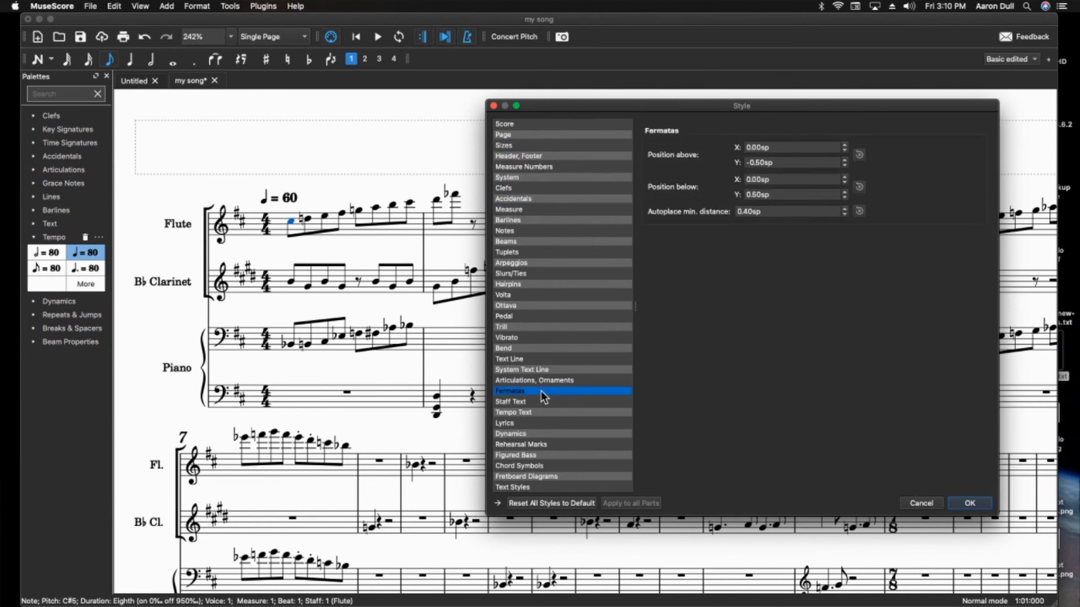
left_click(925, 506)
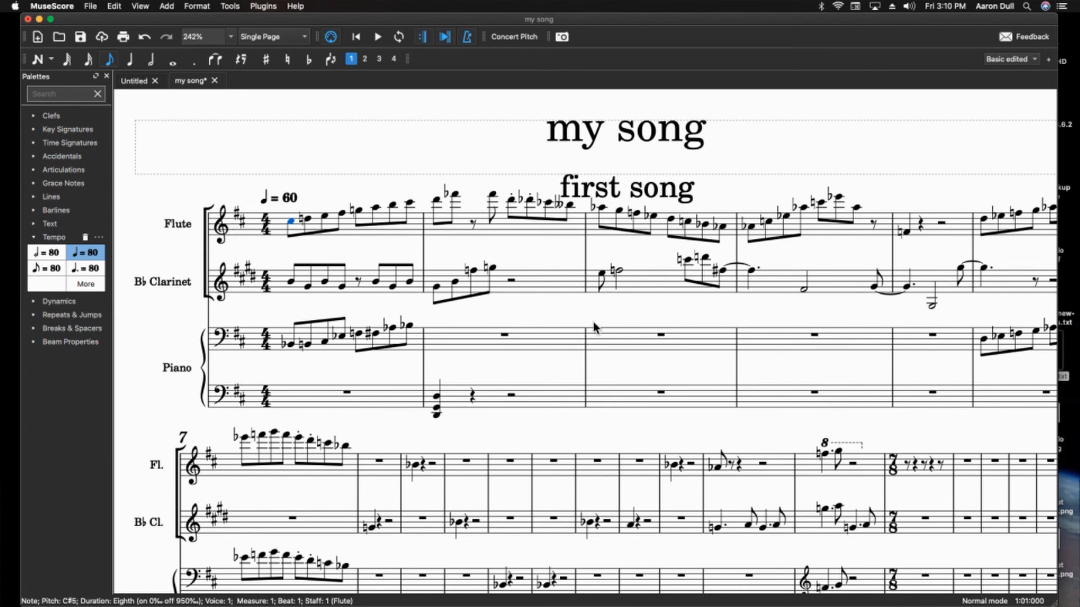
Open the Page Settings and set all four odd page margins to 5 mm.
scroll(593, 322, "right", 3)
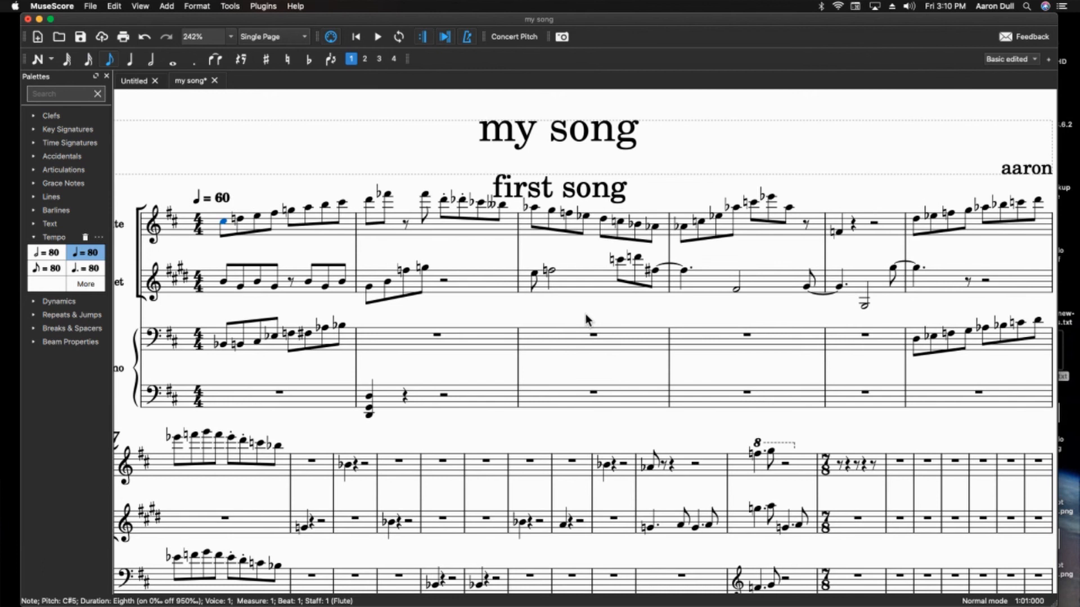
scroll(586, 314, "down", 3)
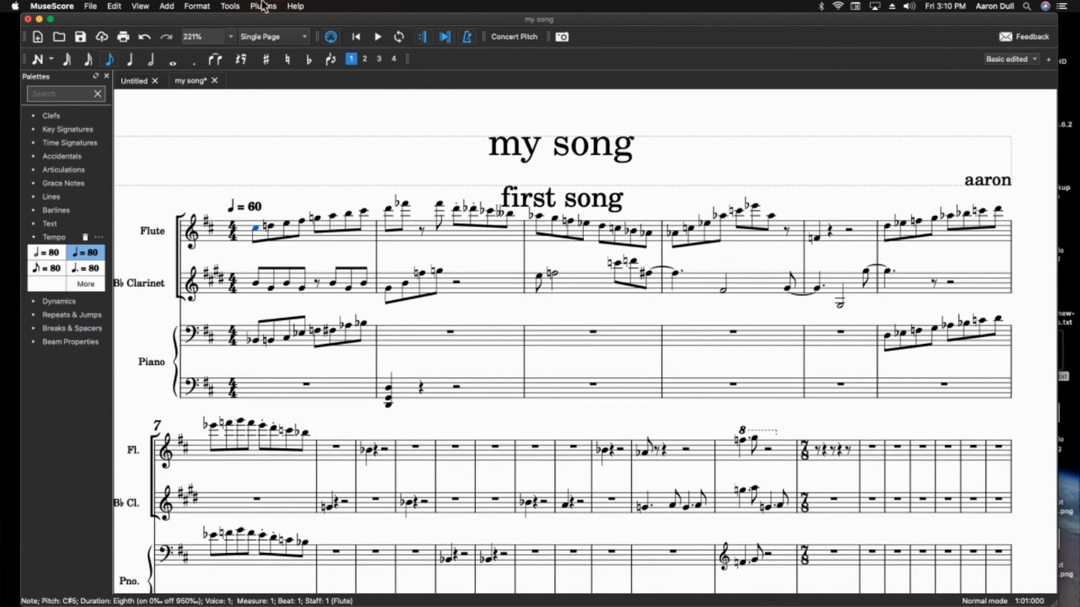
left_click(232, 6)
mouse_move(211, 6)
left_click(221, 30)
left_click_drag(810, 195, 759, 191)
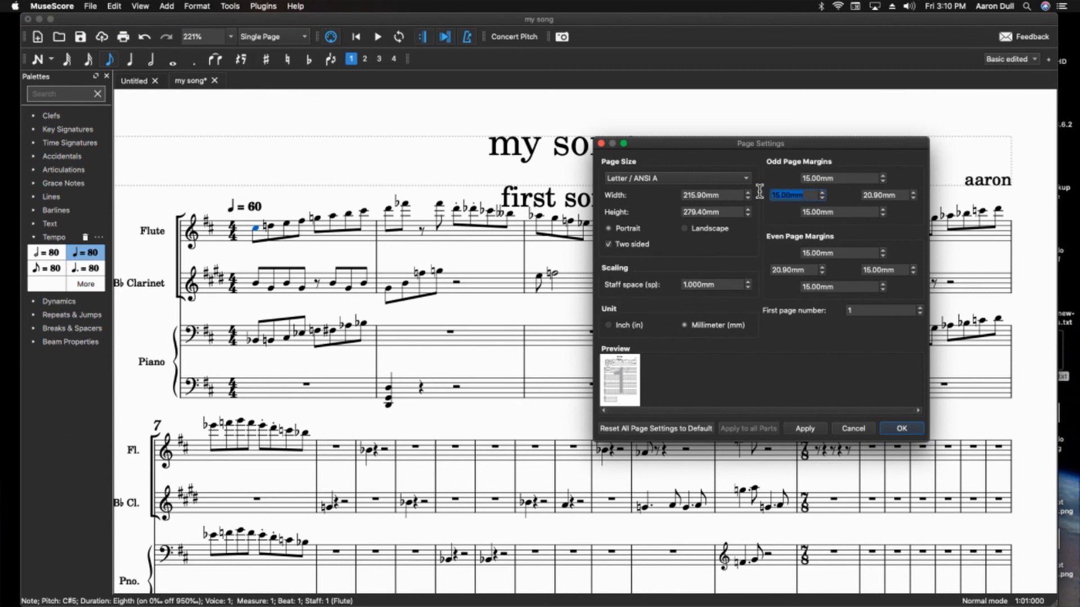
type("5")
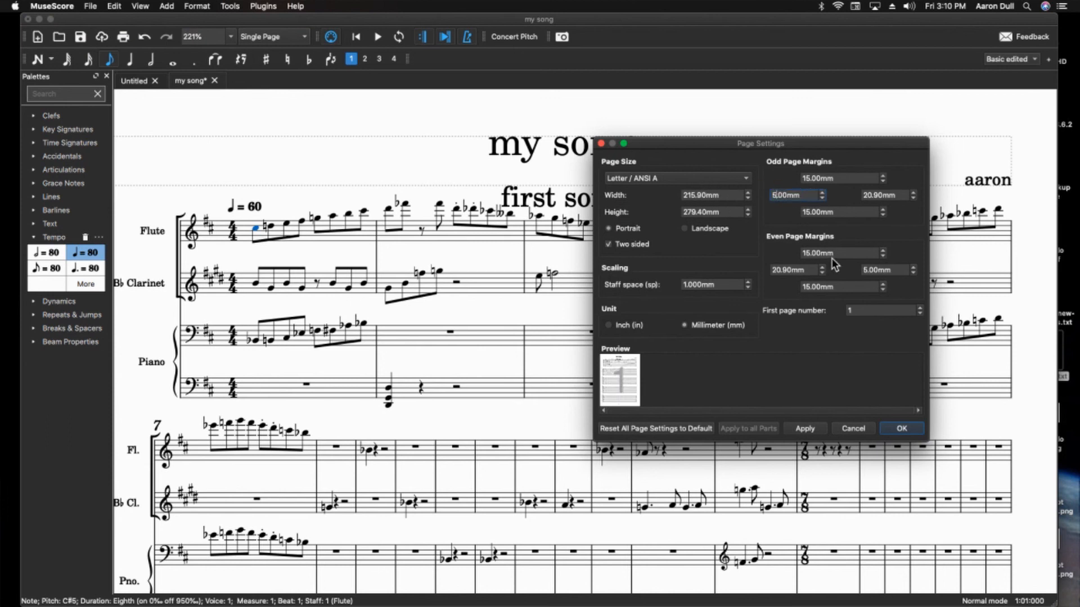
left_click_drag(859, 178, 824, 178)
type("5")
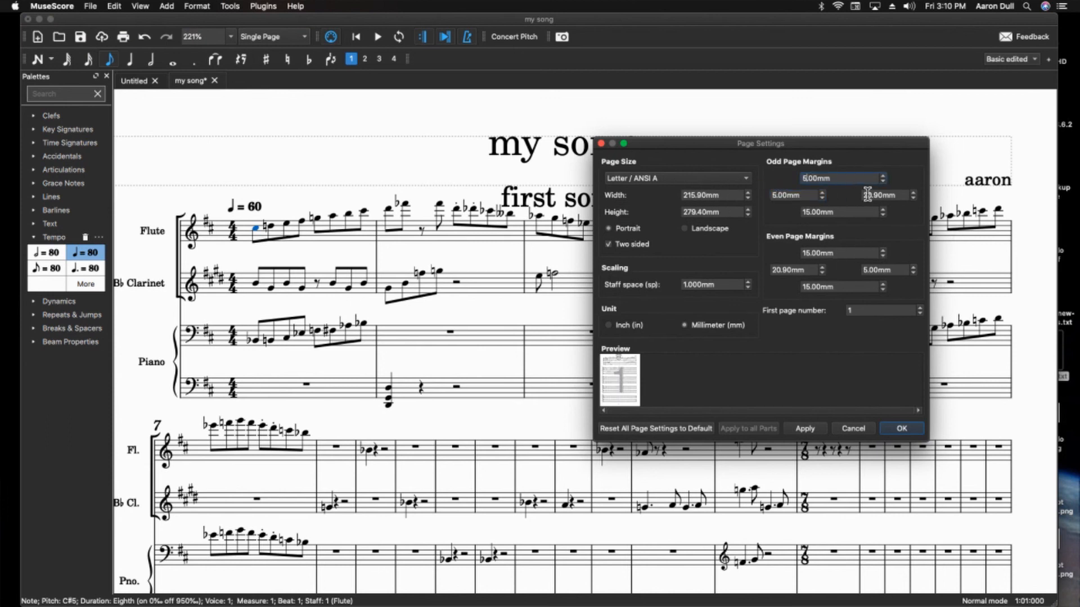
left_click_drag(905, 195, 743, 209)
type("5")
type("5")
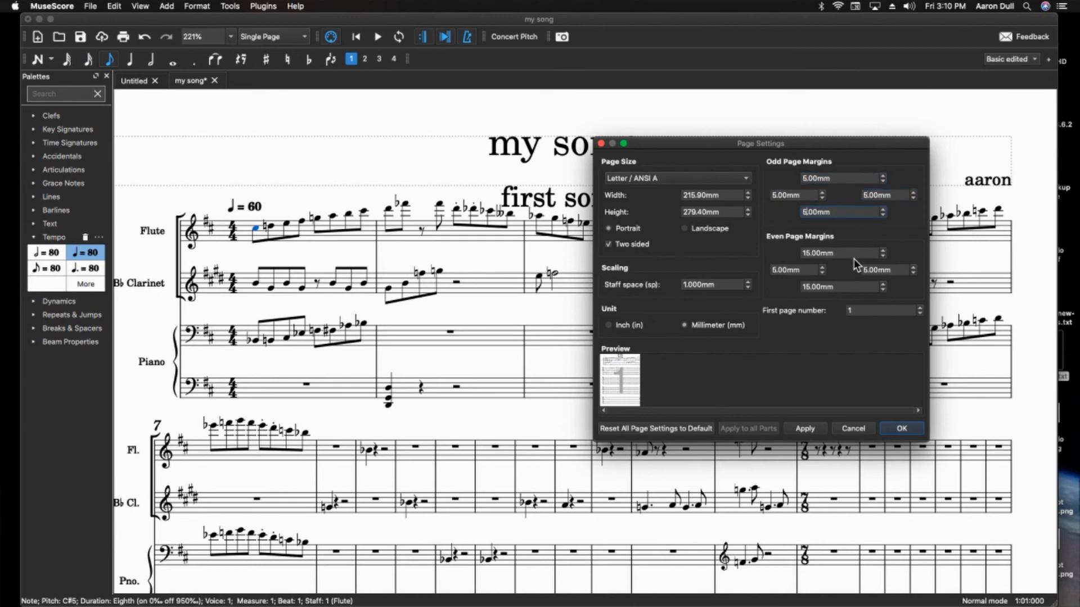
Set the remaining even page margins to 5 mm and apply the page settings to the score.
left_click_drag(855, 253, 731, 256)
type("5")
left_click_drag(841, 284, 802, 287)
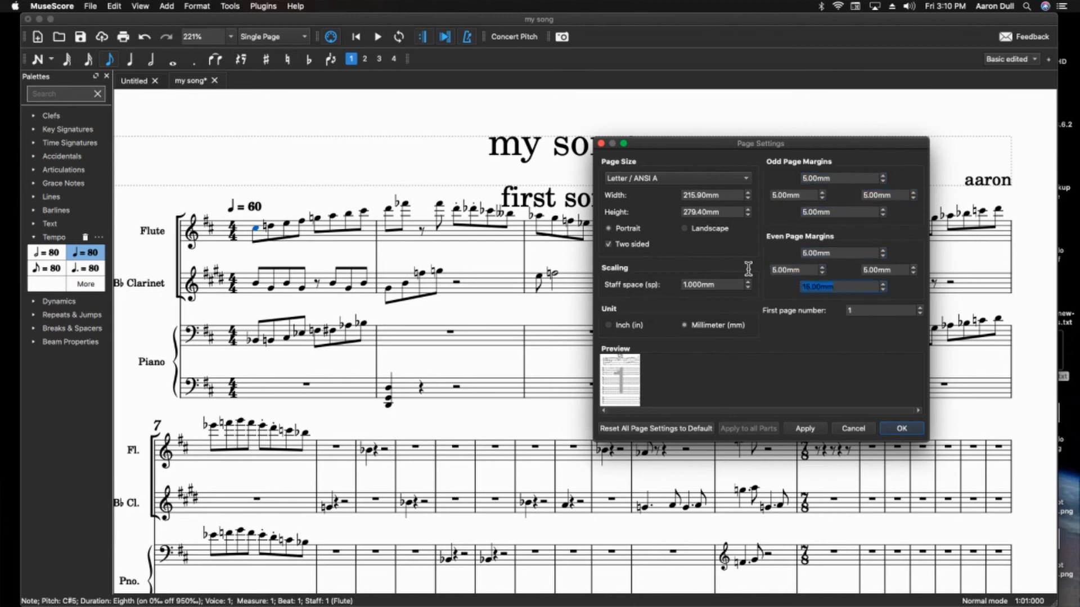
type("5")
left_click_drag(900, 270, 783, 268)
type("5")
left_click(815, 431)
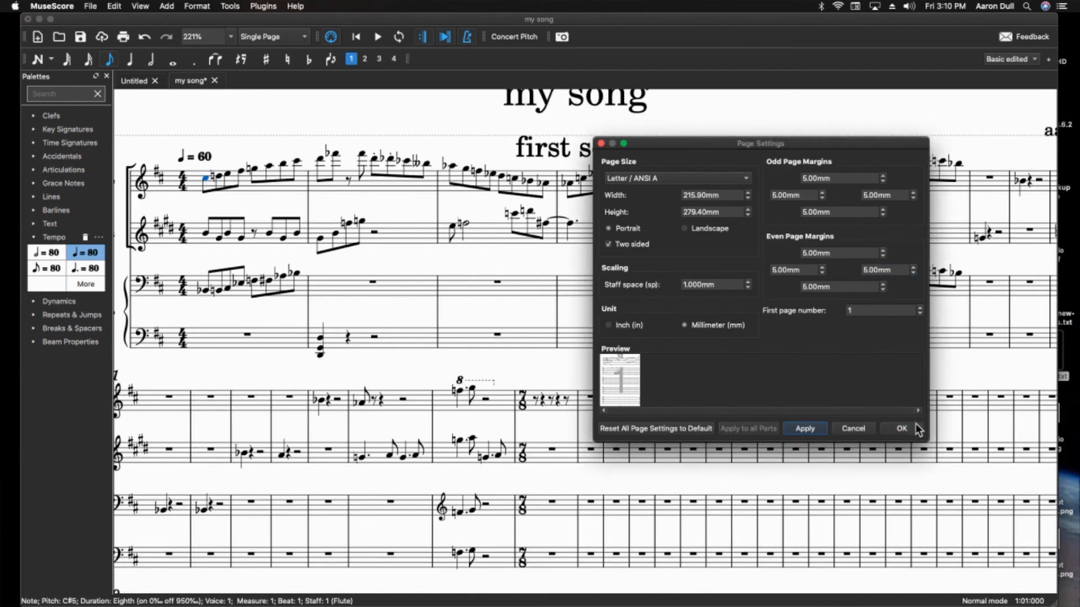
left_click(902, 430)
scroll(646, 385, "right", 1)
scroll(619, 389, "left", 1)
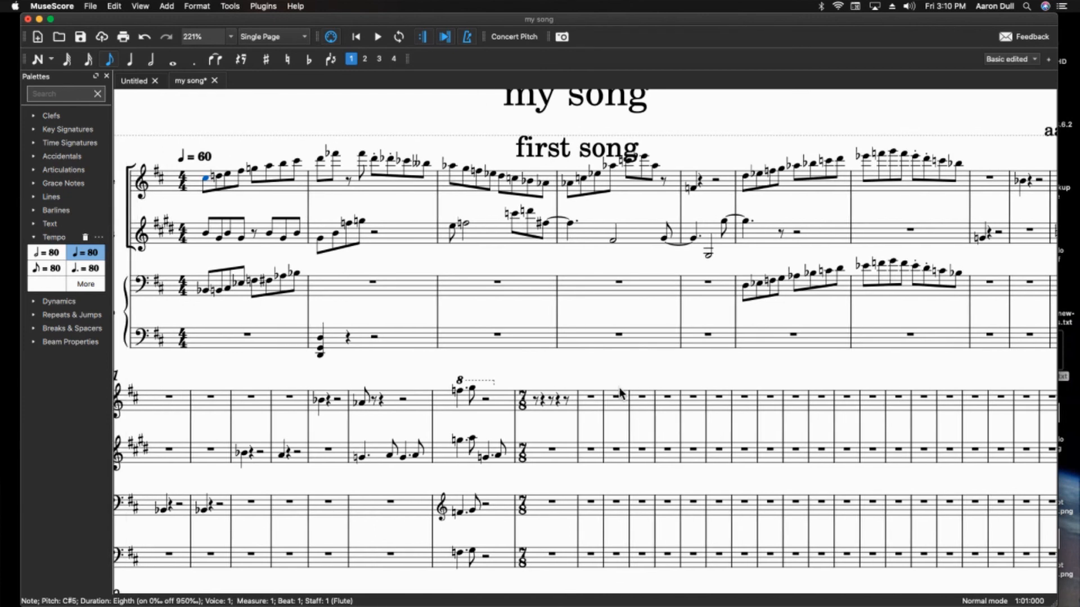
scroll(619, 389, "right", 1)
scroll(619, 389, "down", 1)
scroll(620, 392, "down", 2)
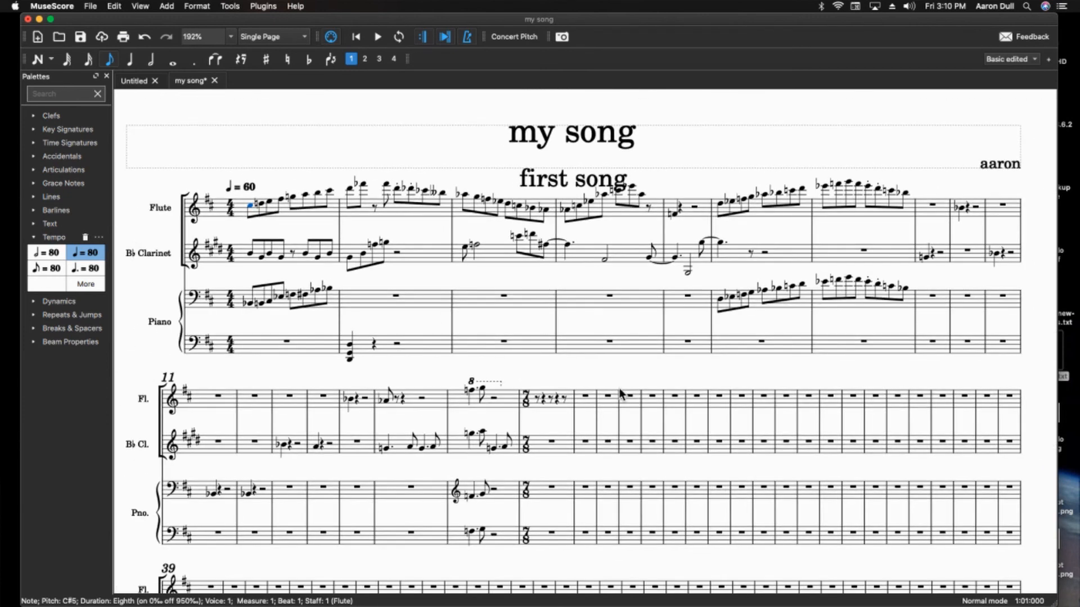
scroll(619, 390, "down", 2)
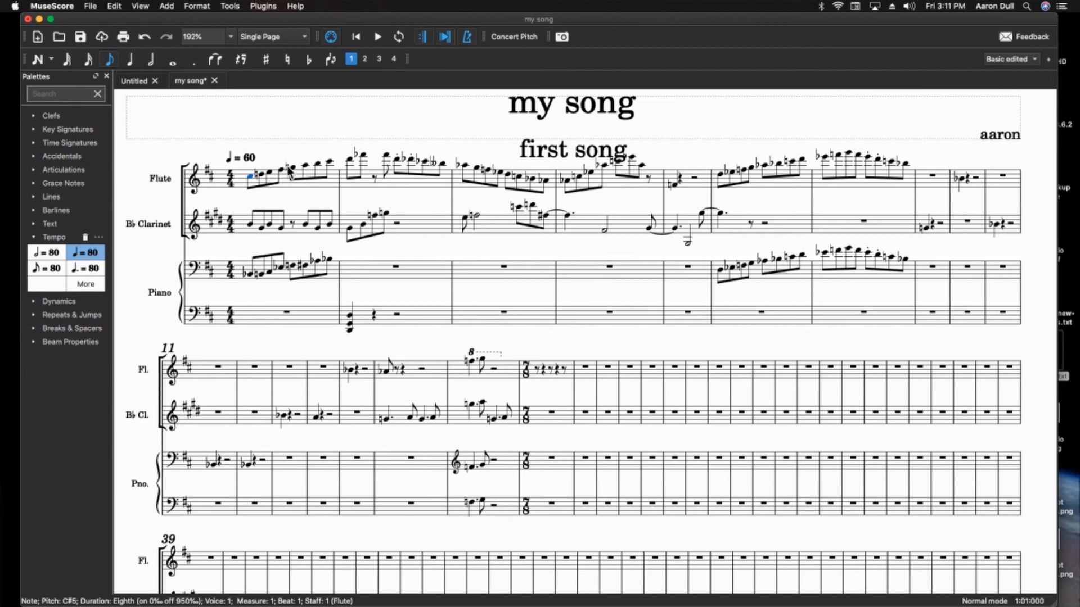
Enter the hyphenated lyrics "ex-am-ple" under the first three Flute notes of measure 1.
left_click(330, 164)
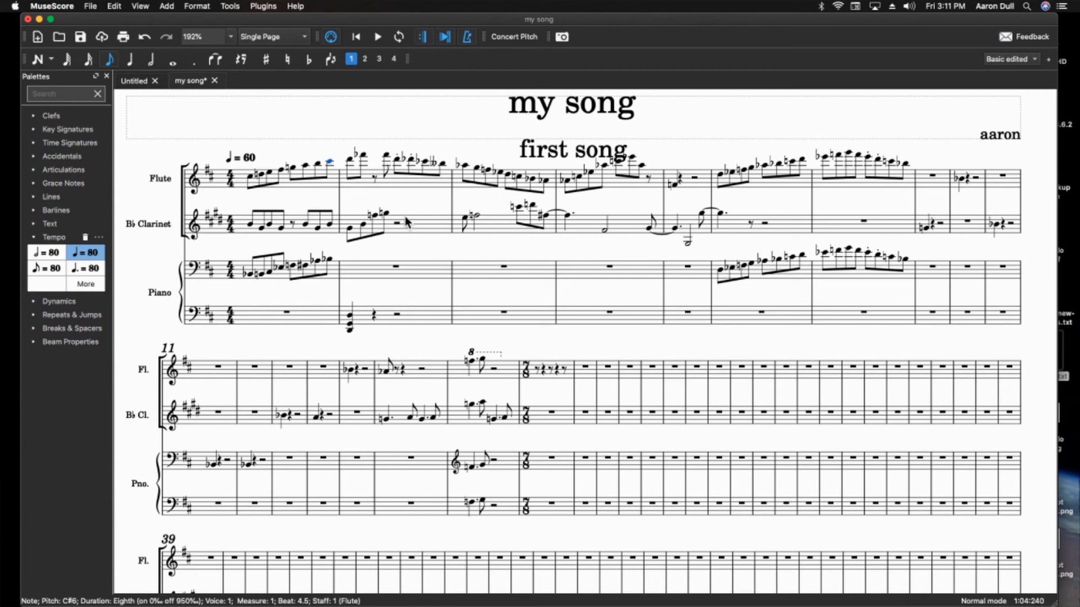
left_click(252, 177)
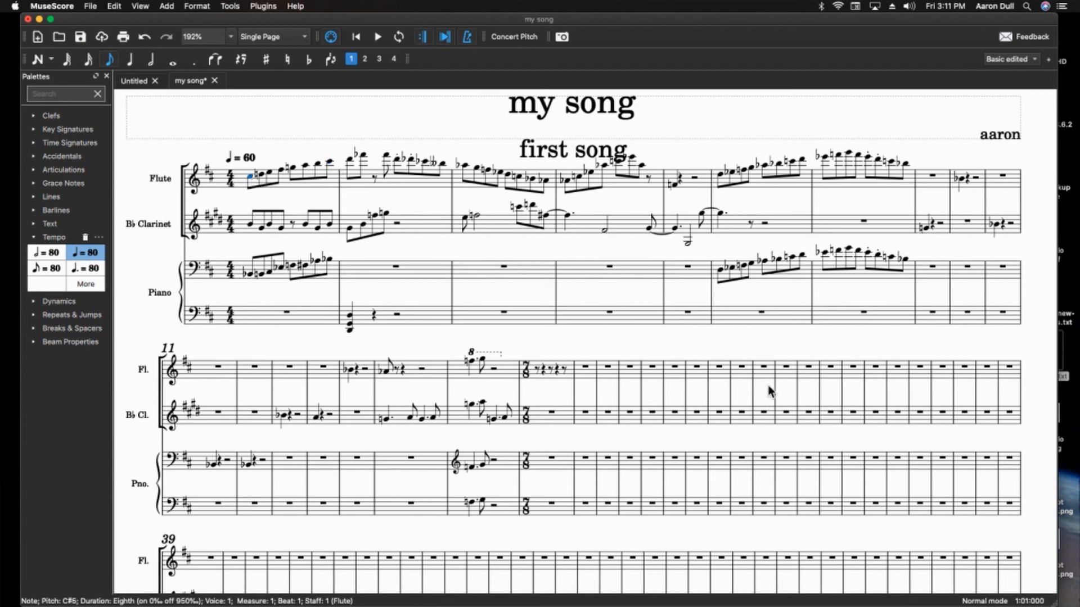
key("super+l")
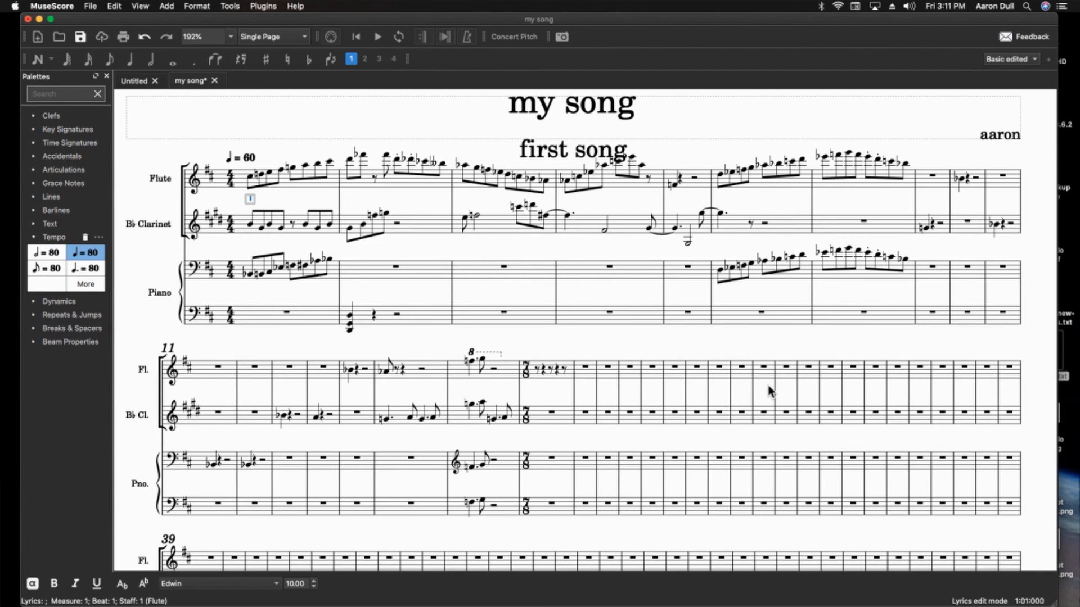
type("ex")
key("minus")
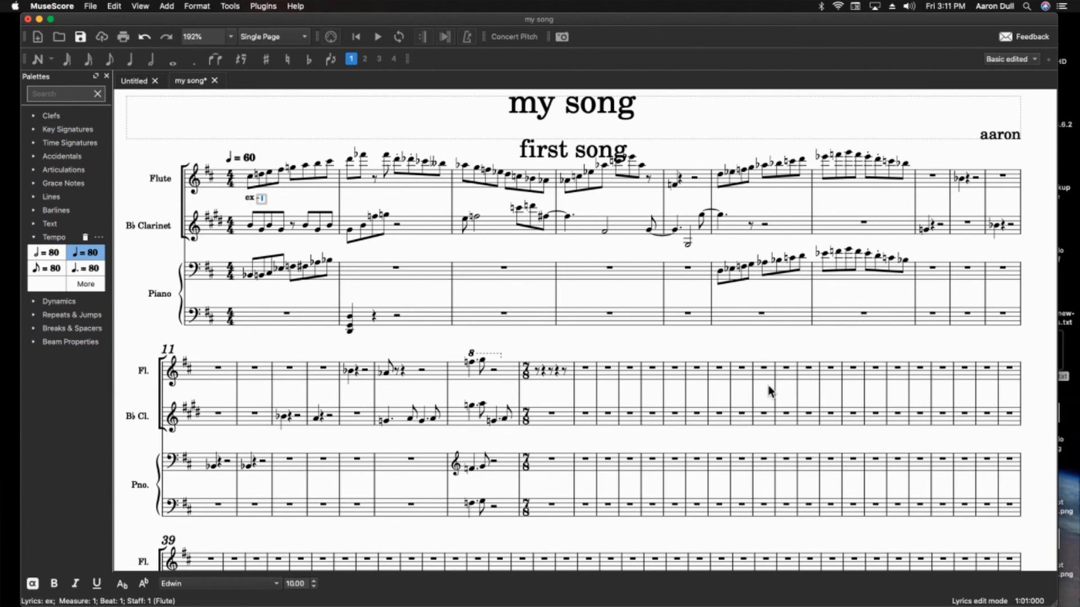
type("am")
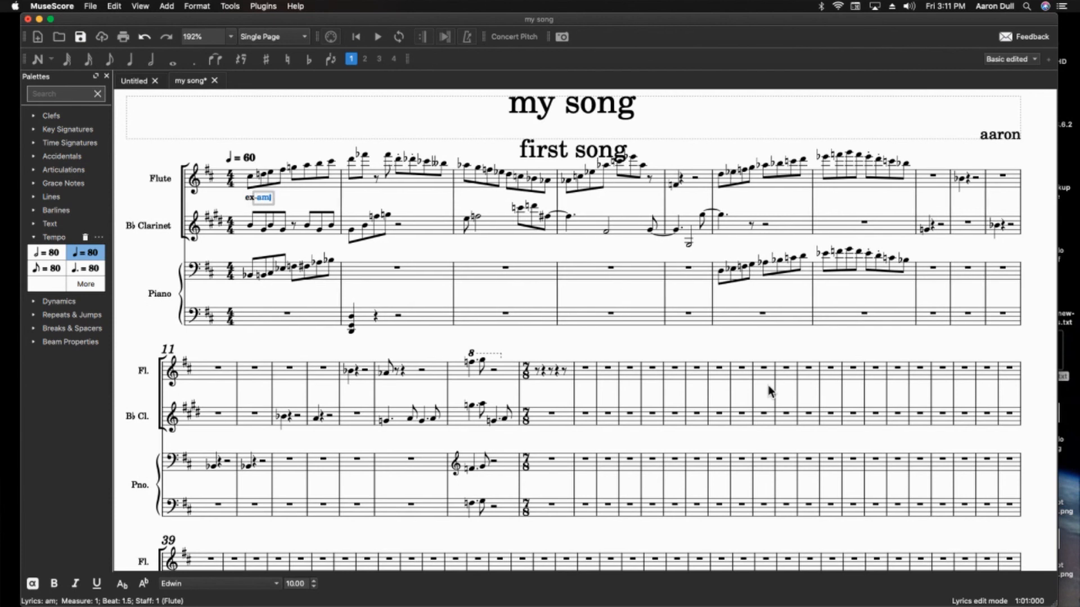
key("minus")
type("ple")
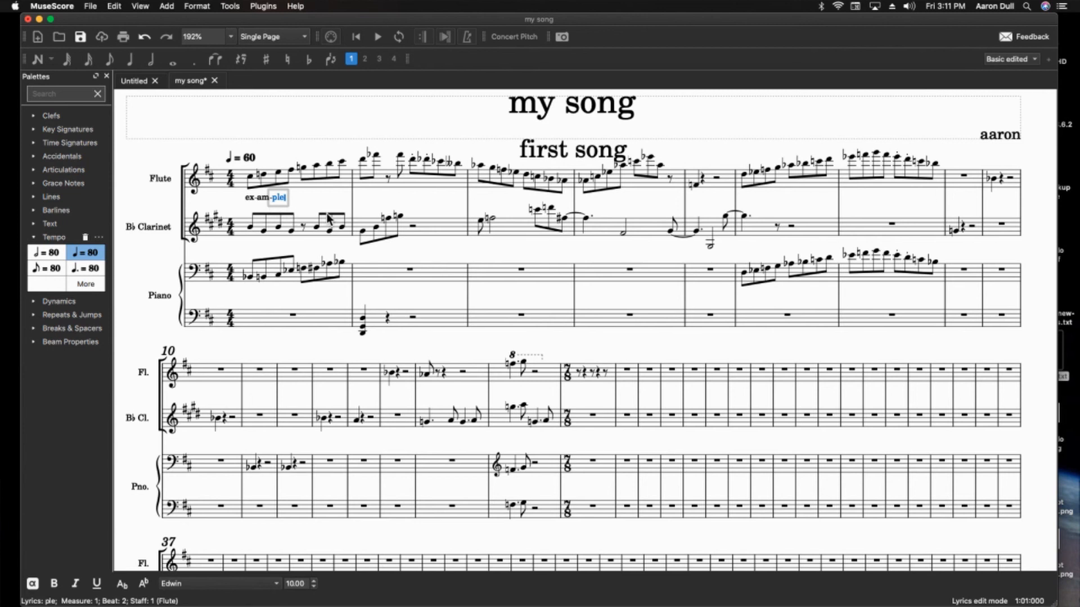
Add the hyphenated lyrics "hy-phen" under the following two Flute notes and leave lyrics entry.
key("space")
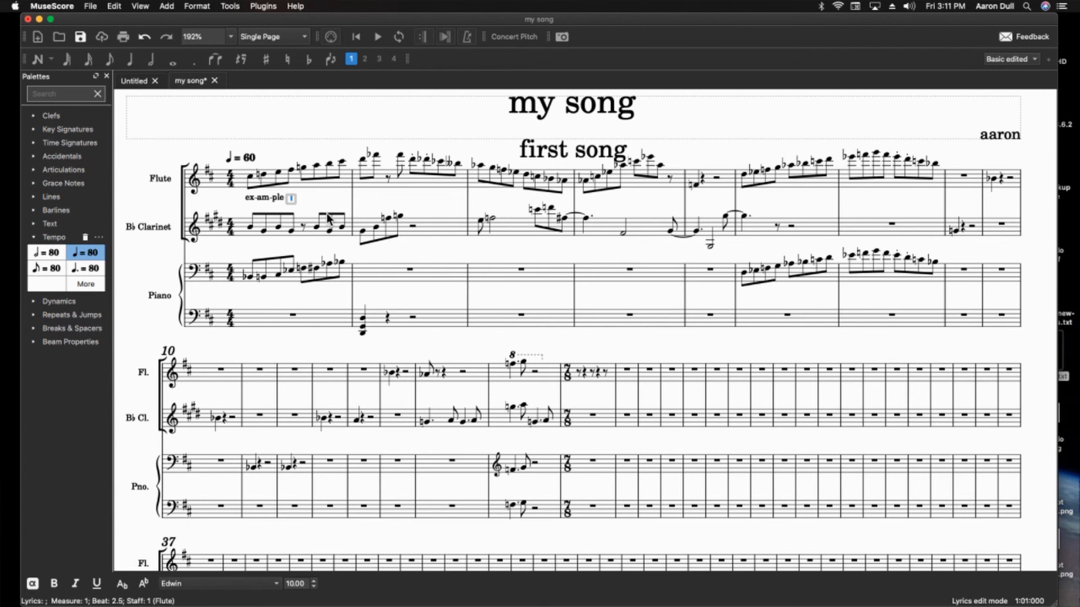
type("hy")
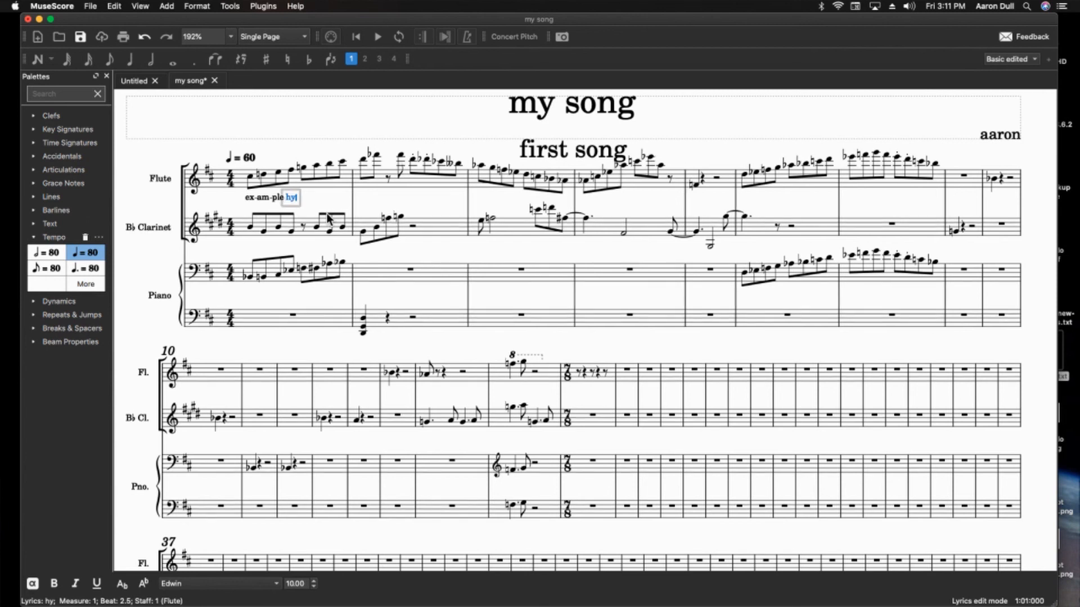
key("minus")
type("phen")
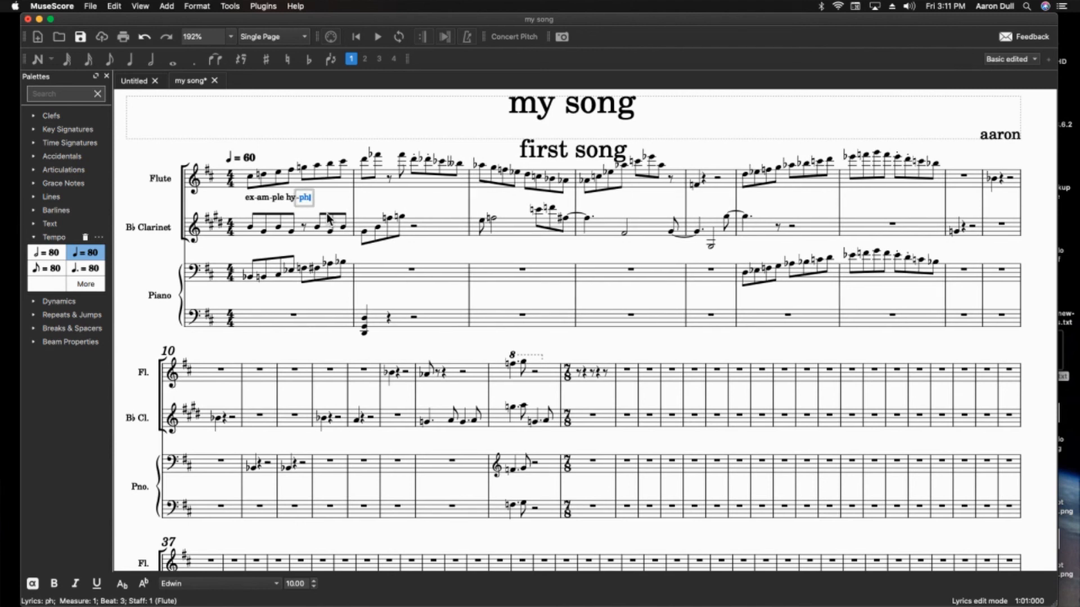
left_click(297, 134)
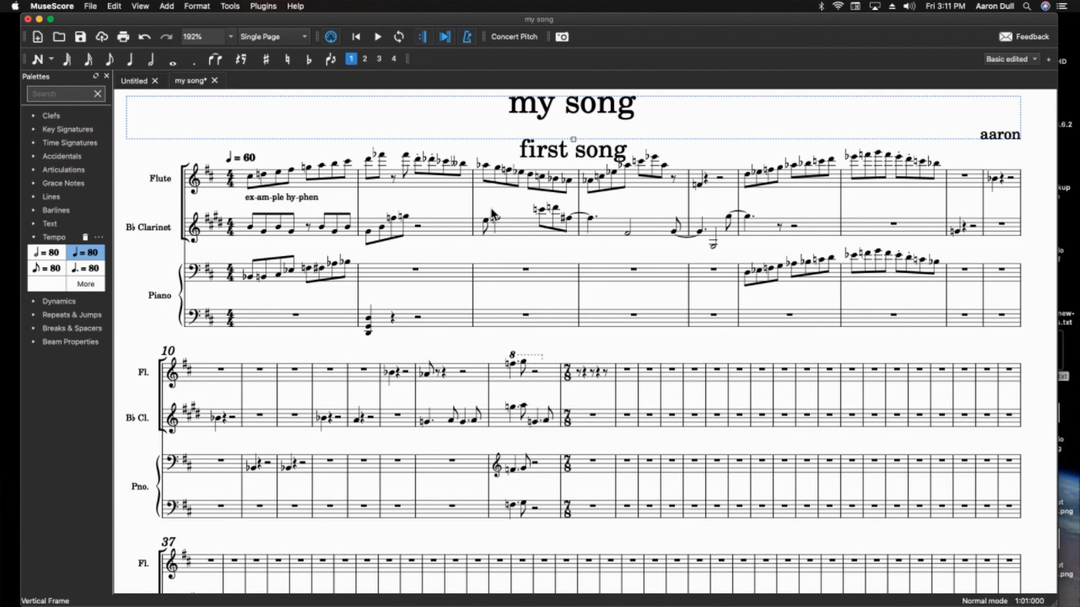
left_click(249, 200)
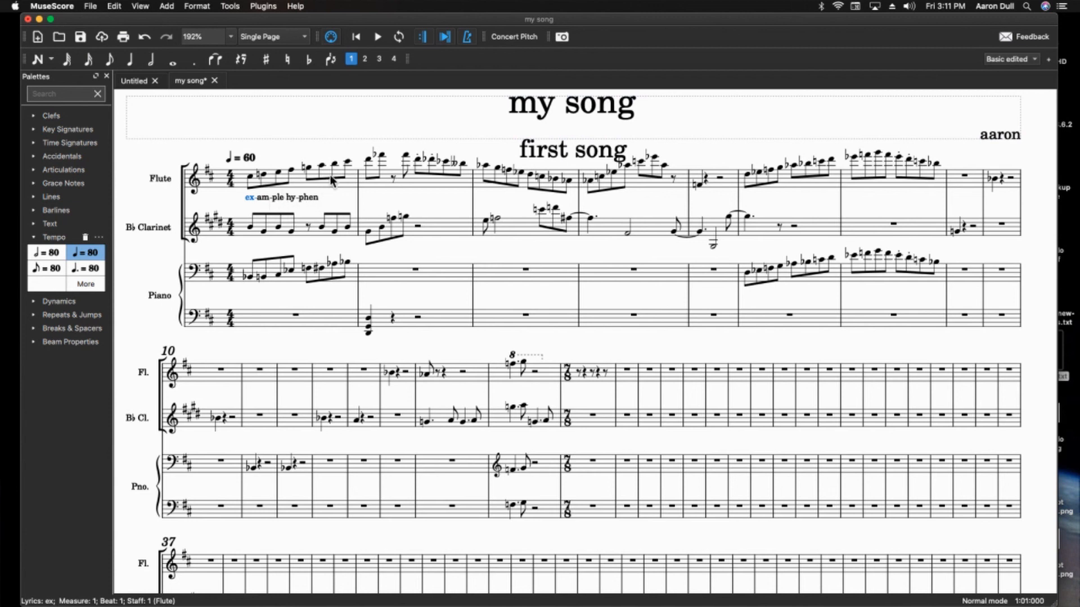
Add the staff text "softly" above the last Flute note of measure 1.
left_click(349, 164)
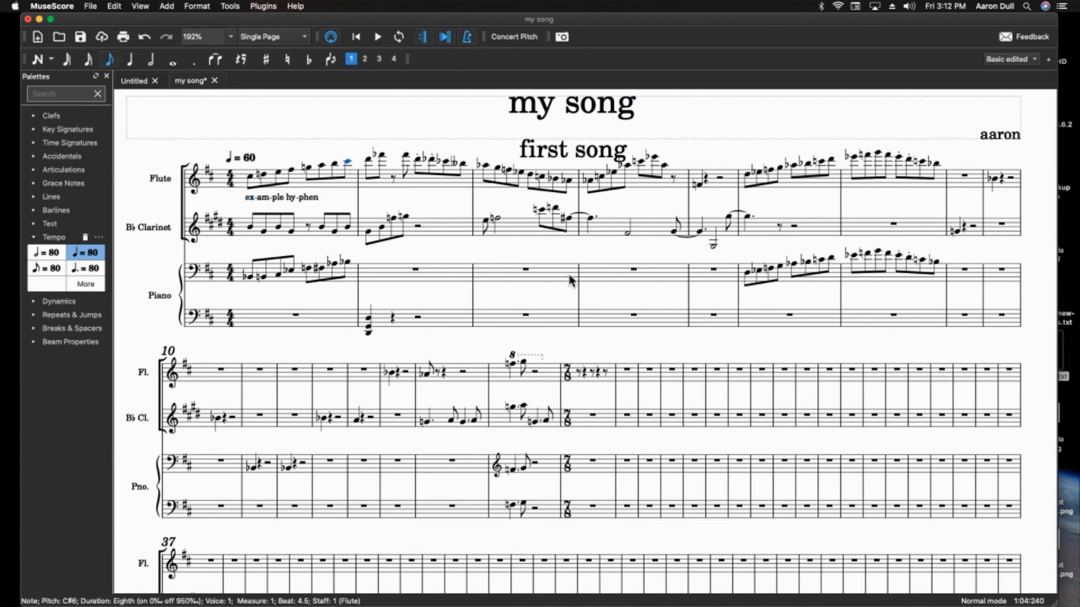
key("super+t")
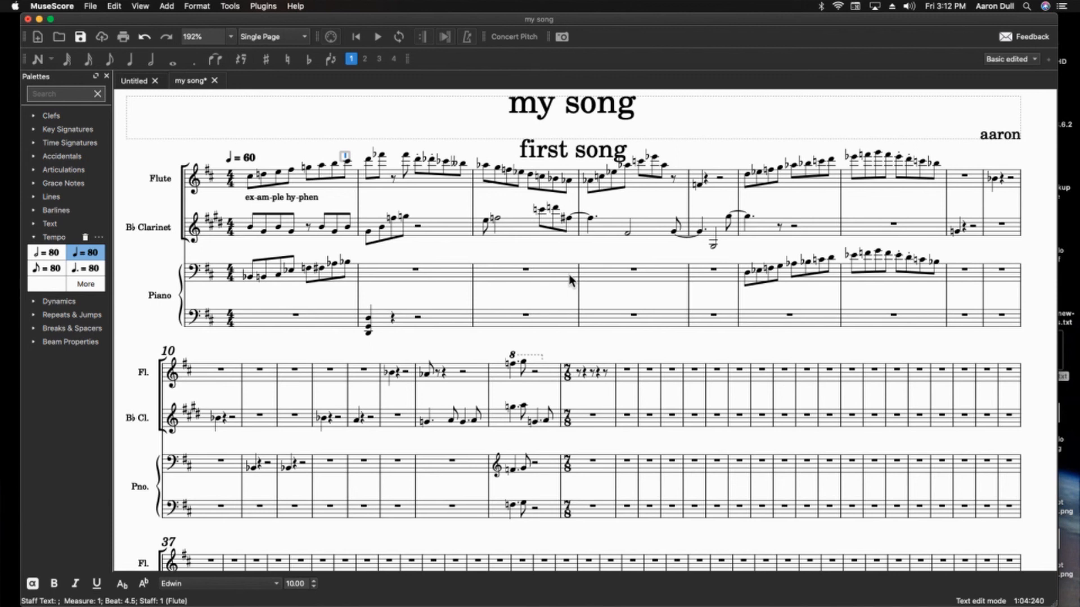
type("softly")
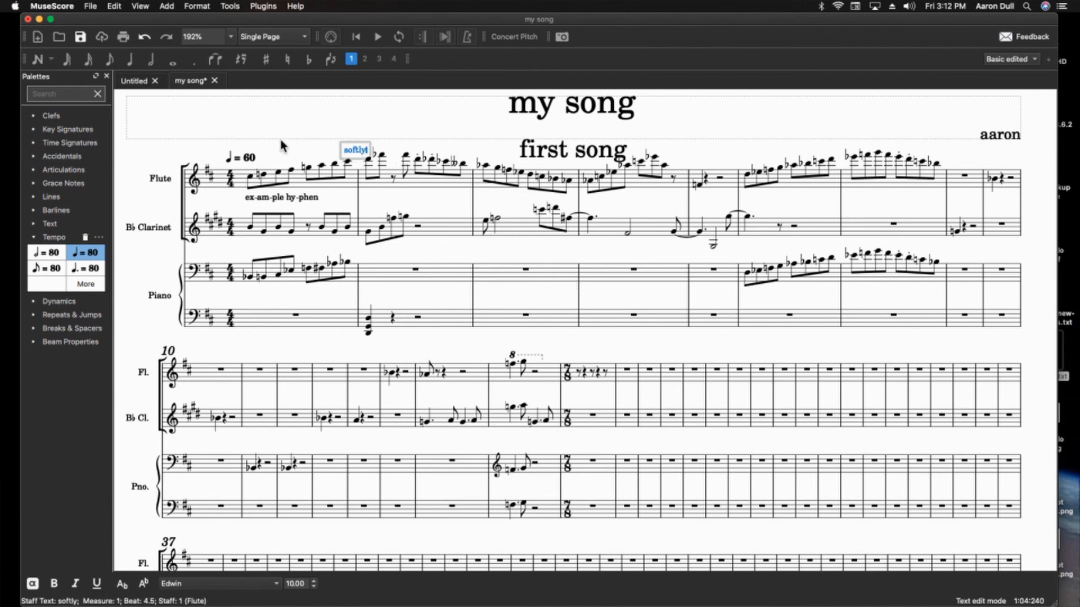
left_click(314, 146)
left_click(347, 161)
left_click(353, 149)
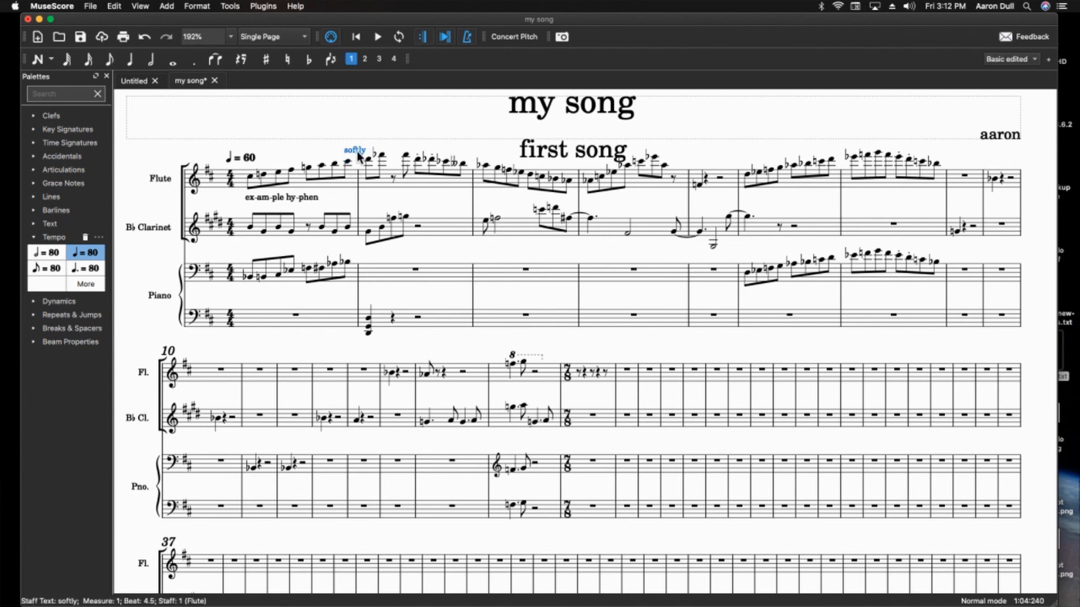
Try underline and bold on the "softly" staff text, and set it in italics only.
double_click(356, 152)
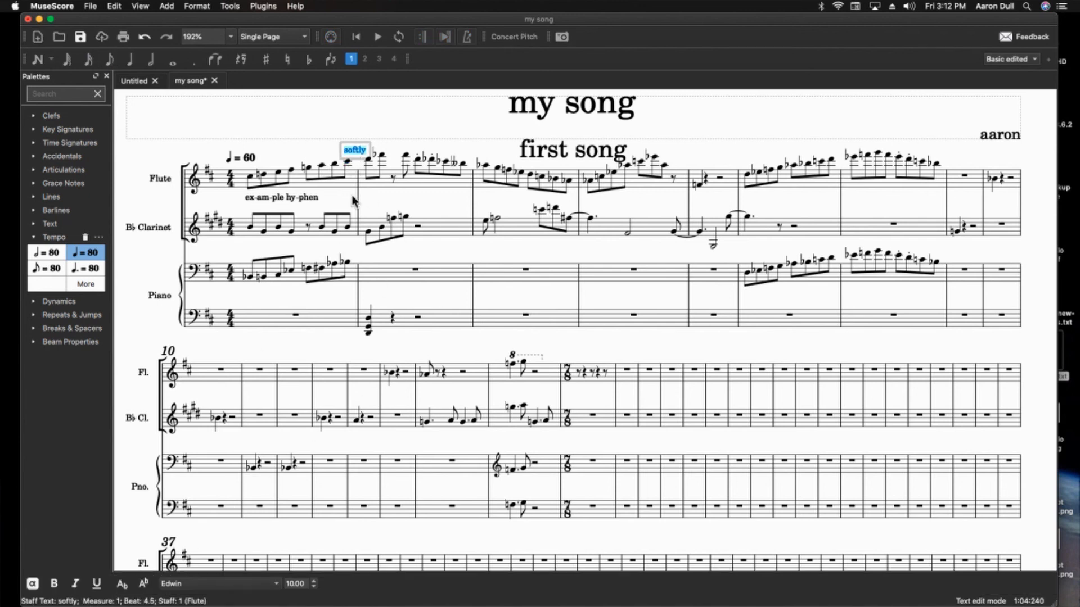
left_click(77, 585)
left_click(97, 585)
left_click(96, 585)
left_click(53, 585)
left_click(51, 585)
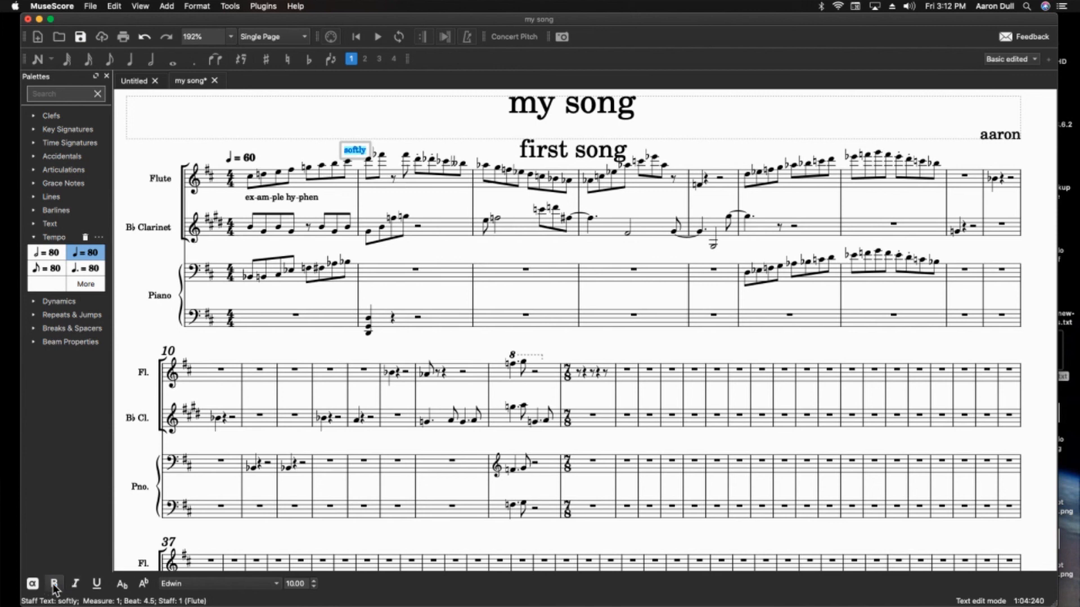
left_click(50, 224)
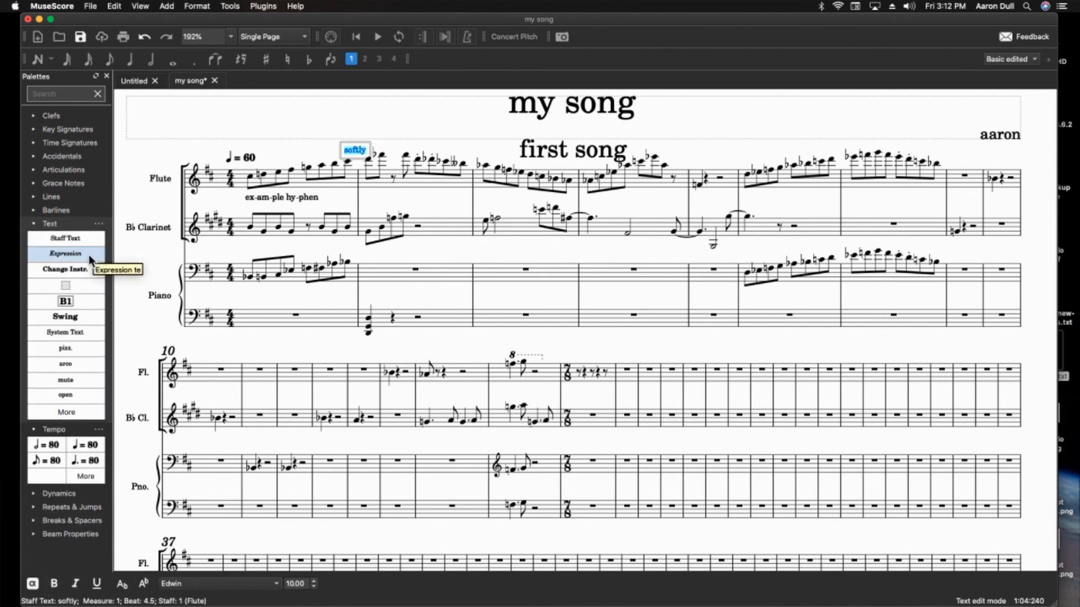
left_click(75, 584)
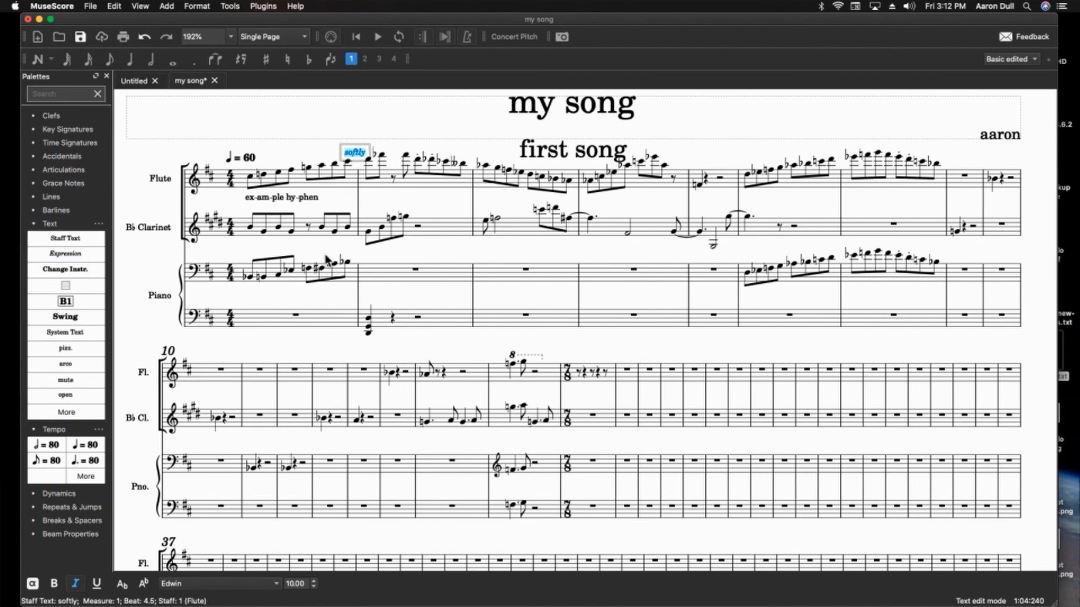
left_click(329, 135)
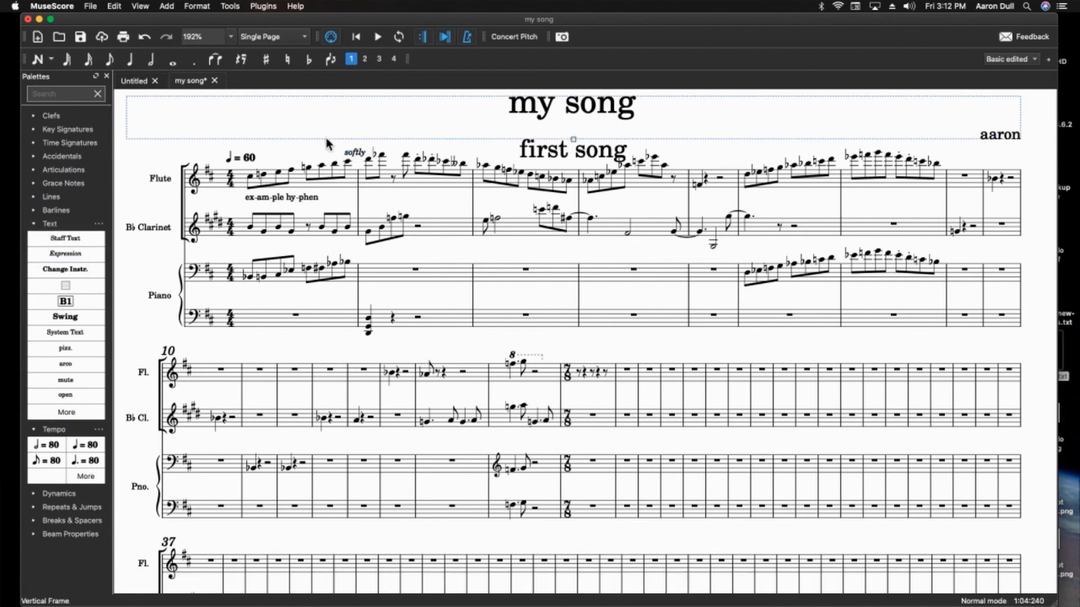
left_click(382, 155)
key("super+t")
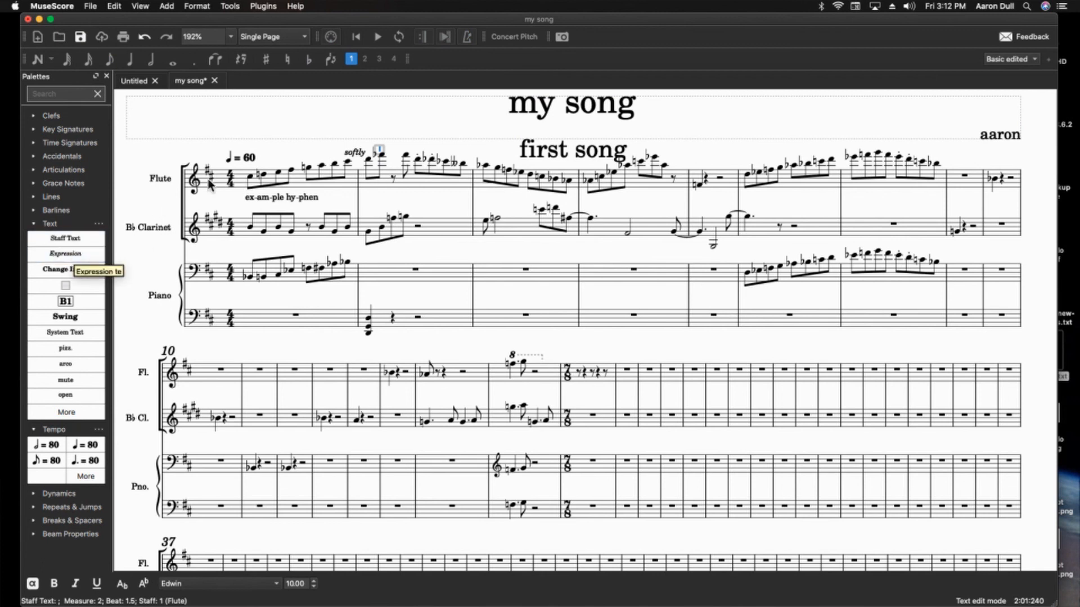
left_click(362, 121)
Add an Expression text to the second Flute note of measure 2 and open its wording for editing.
left_click(384, 155)
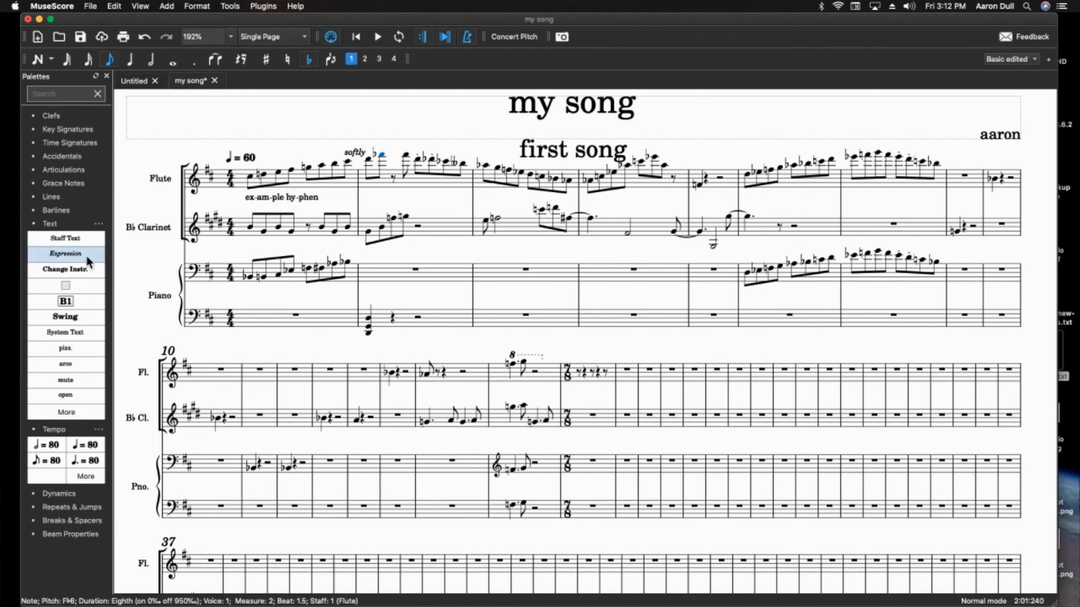
left_click(65, 253)
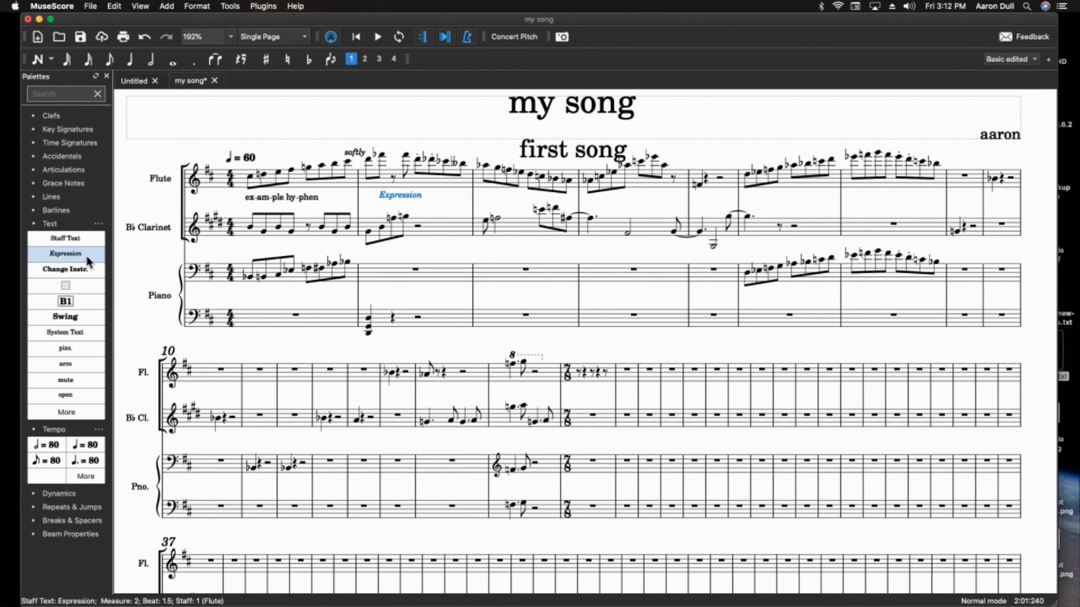
double_click(406, 195)
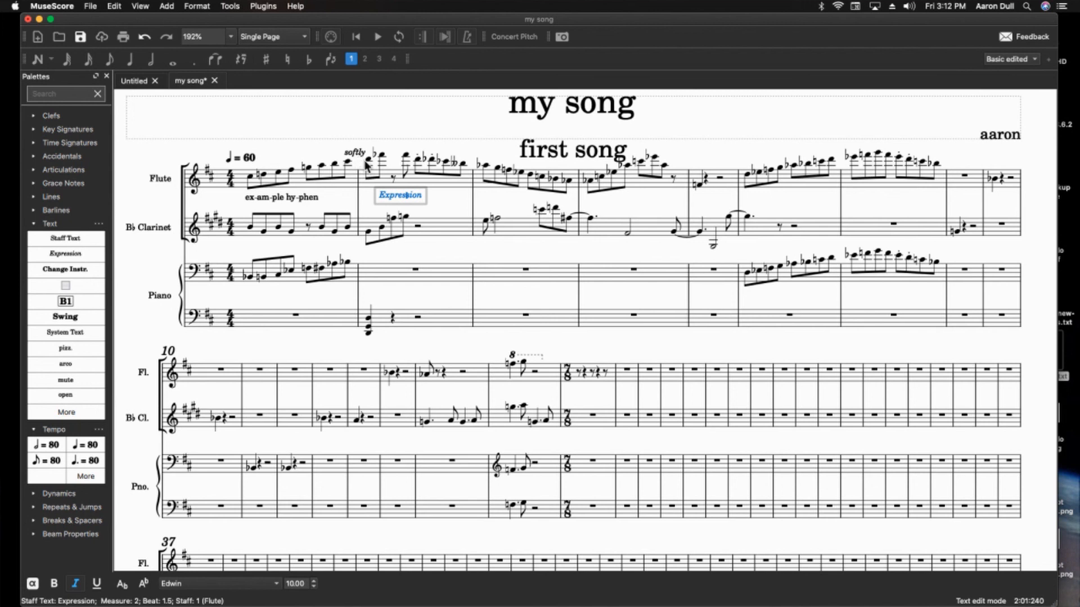
left_click(423, 196)
Add rehearsal marks A, B and C at the first Flute notes of measures 1, 3 and 6.
left_click(254, 181)
left_click(68, 303)
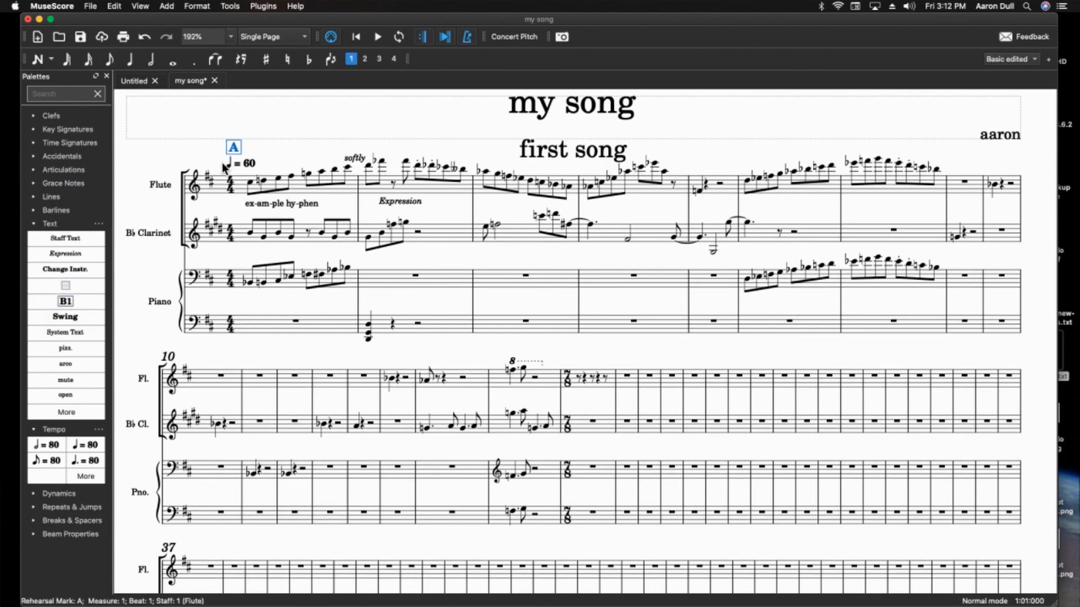
left_click(487, 172)
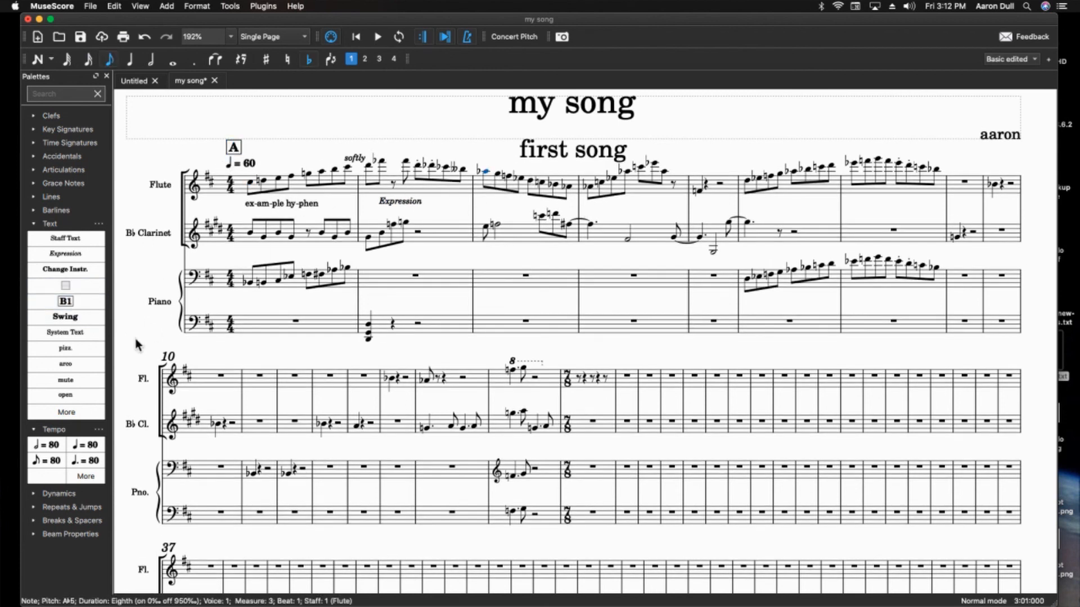
left_click(66, 303)
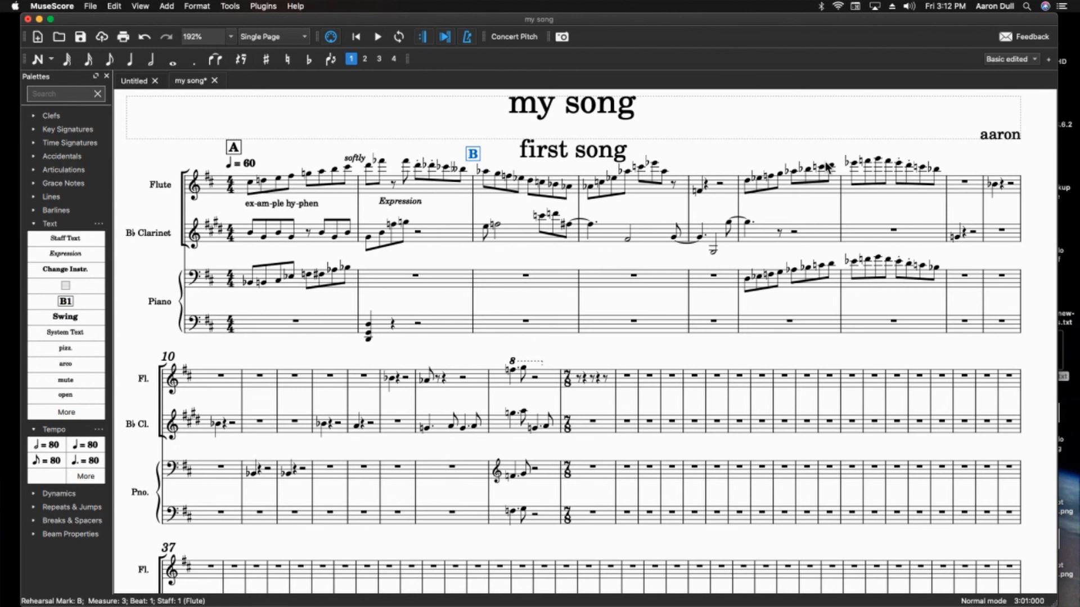
left_click(746, 181)
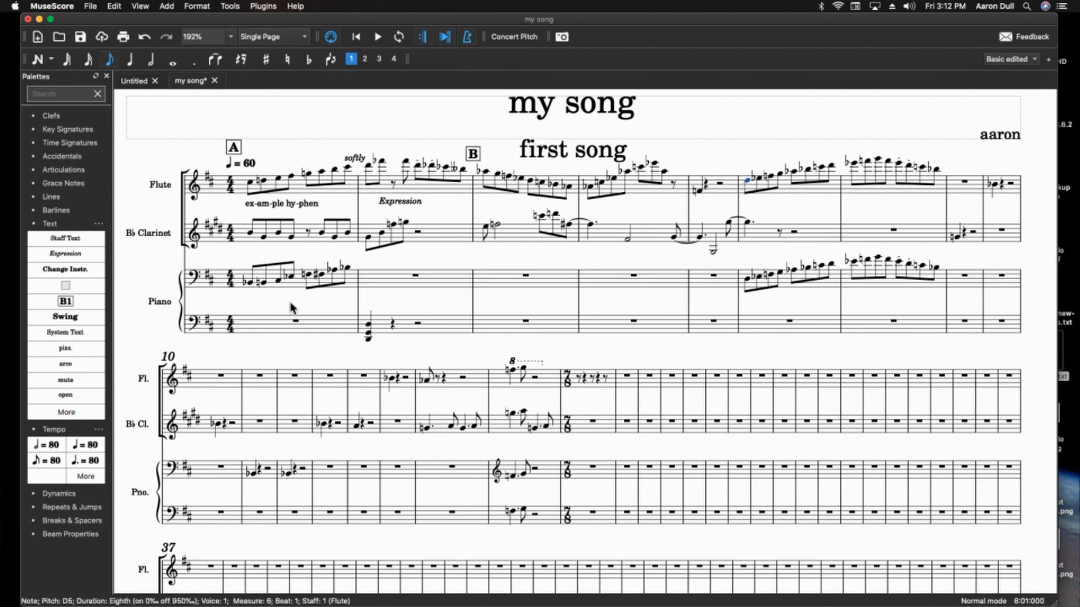
left_click(93, 298)
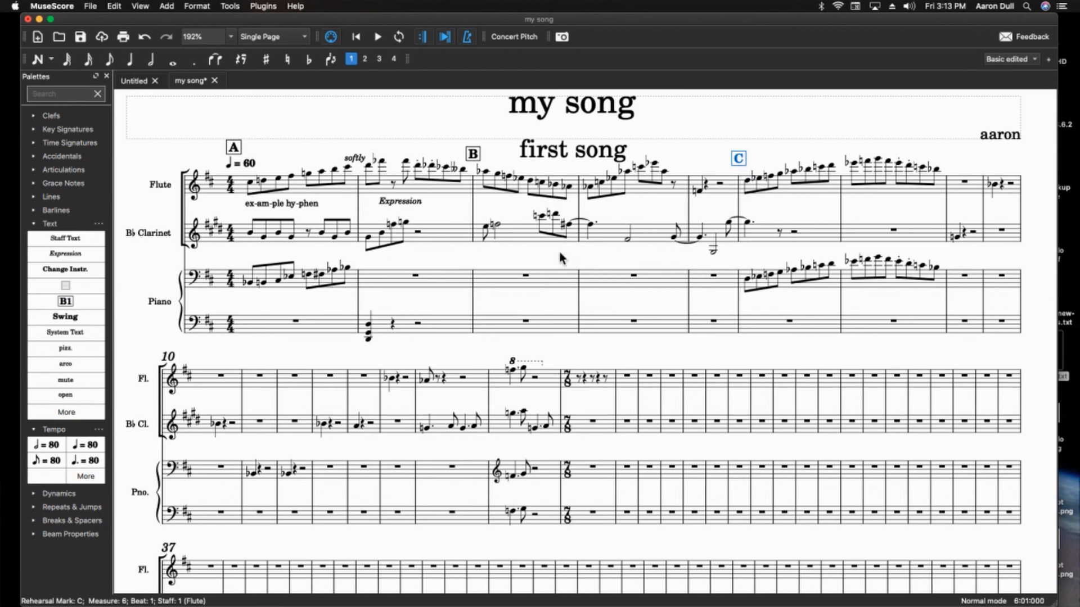
Show the Inspector and display the properties of the first Flute note in measure 3.
left_click(485, 172)
left_click(485, 184)
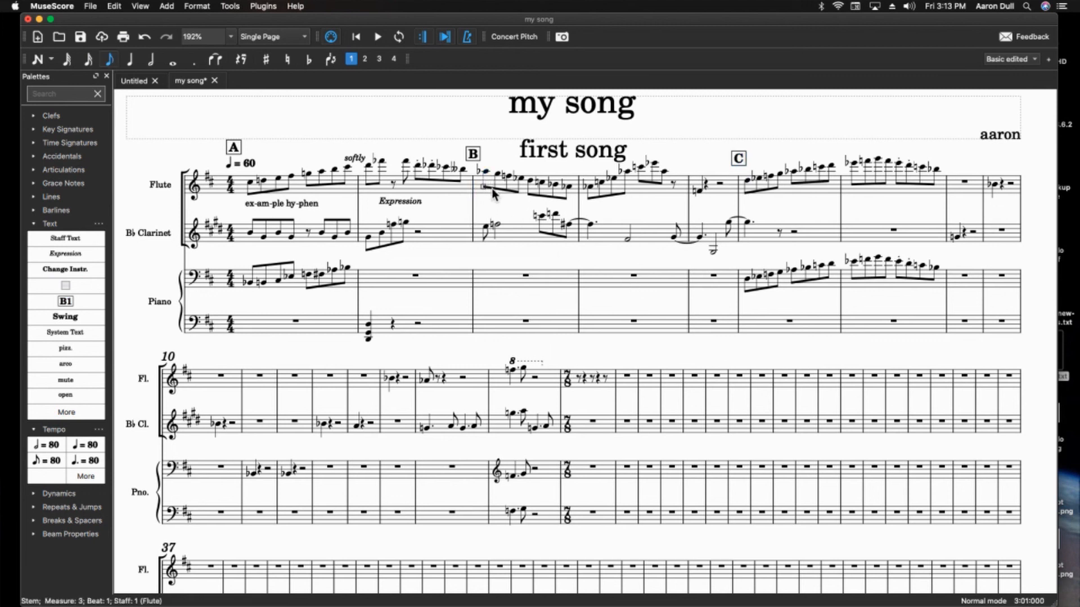
left_click(491, 188)
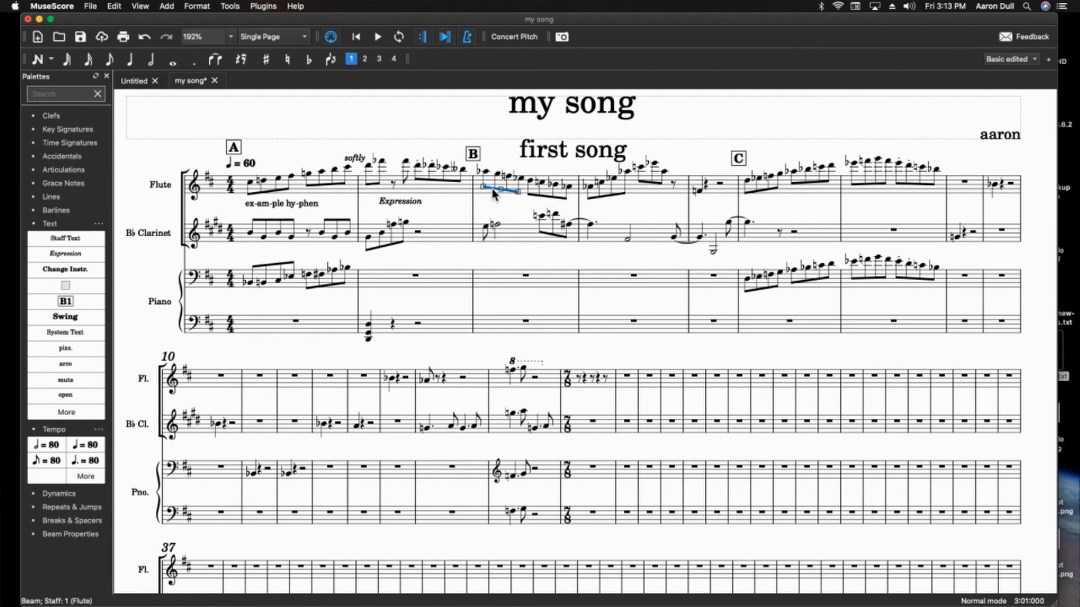
left_click(493, 226)
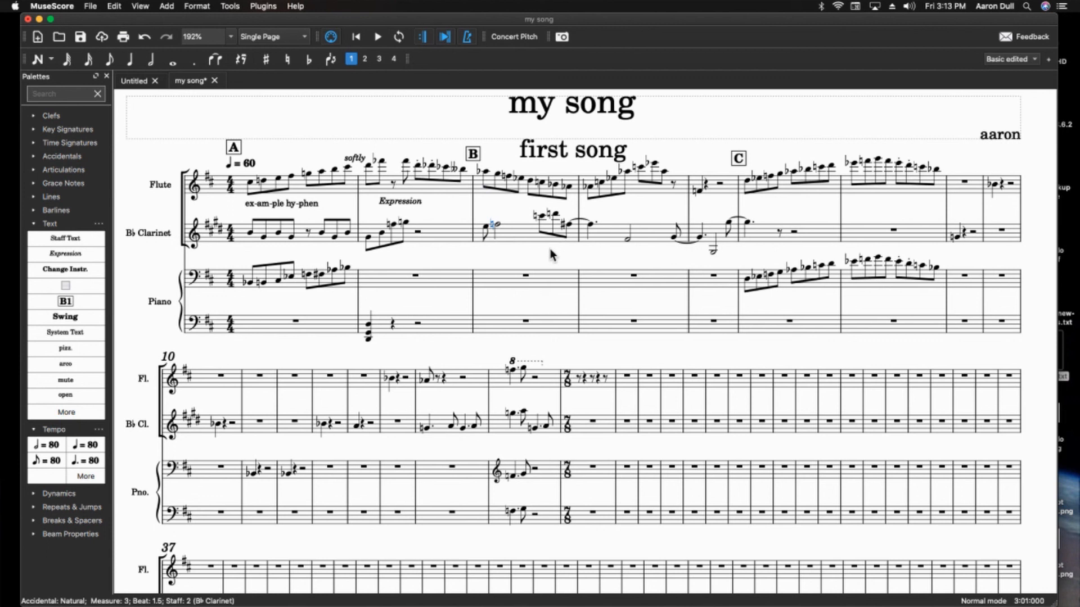
left_click(169, 7)
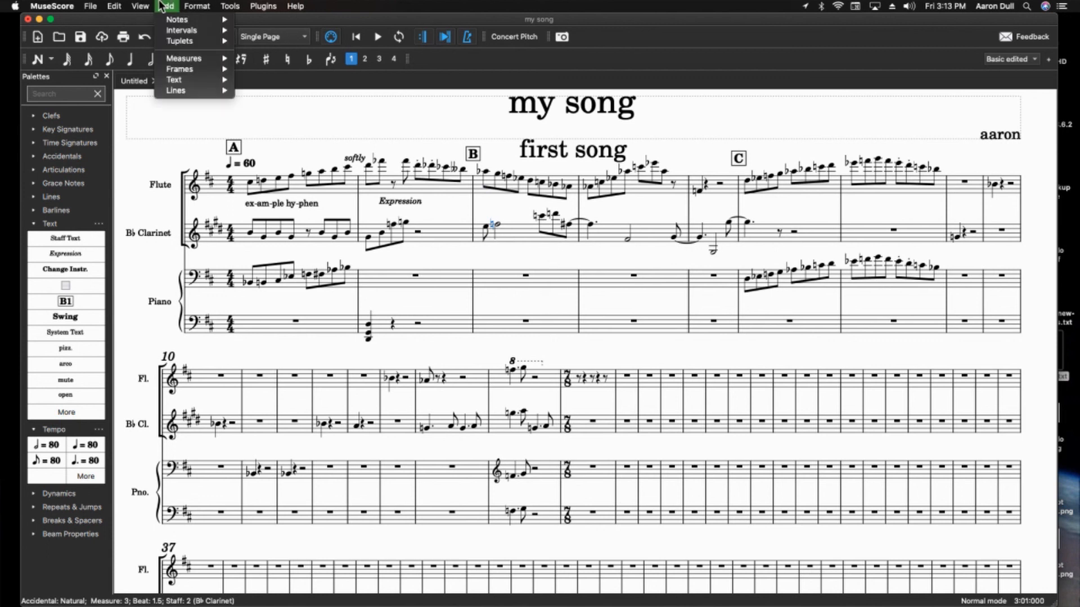
mouse_move(140, 6)
left_click(184, 41)
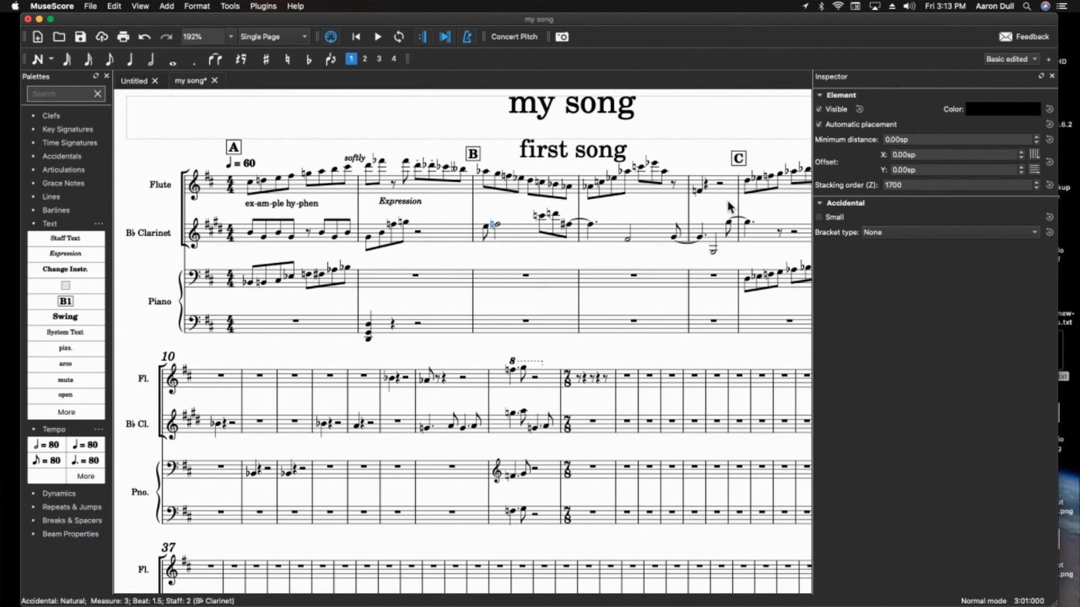
left_click(486, 174)
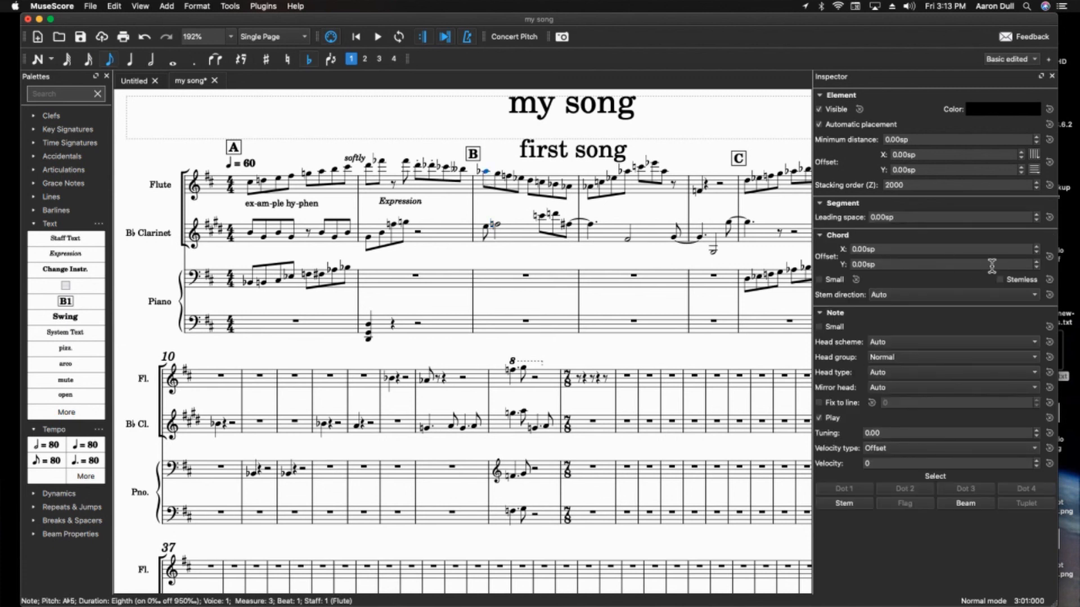
Try shifting the first Flute note of measure 3 horizontally, and return its X offset to 0.00sp.
left_click(1021, 157)
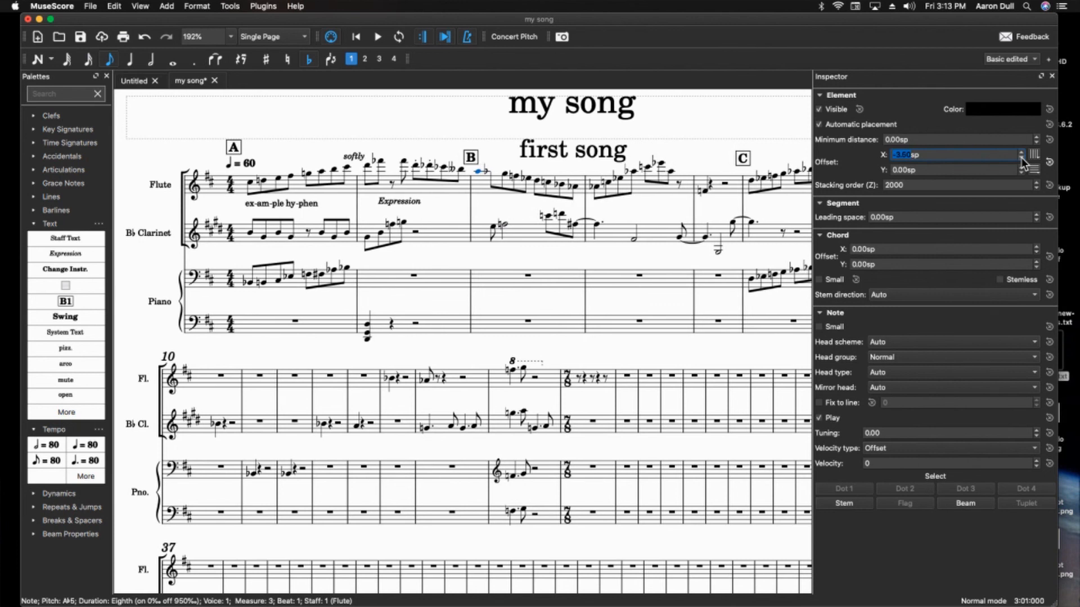
left_click_drag(1021, 158, 1023, 153)
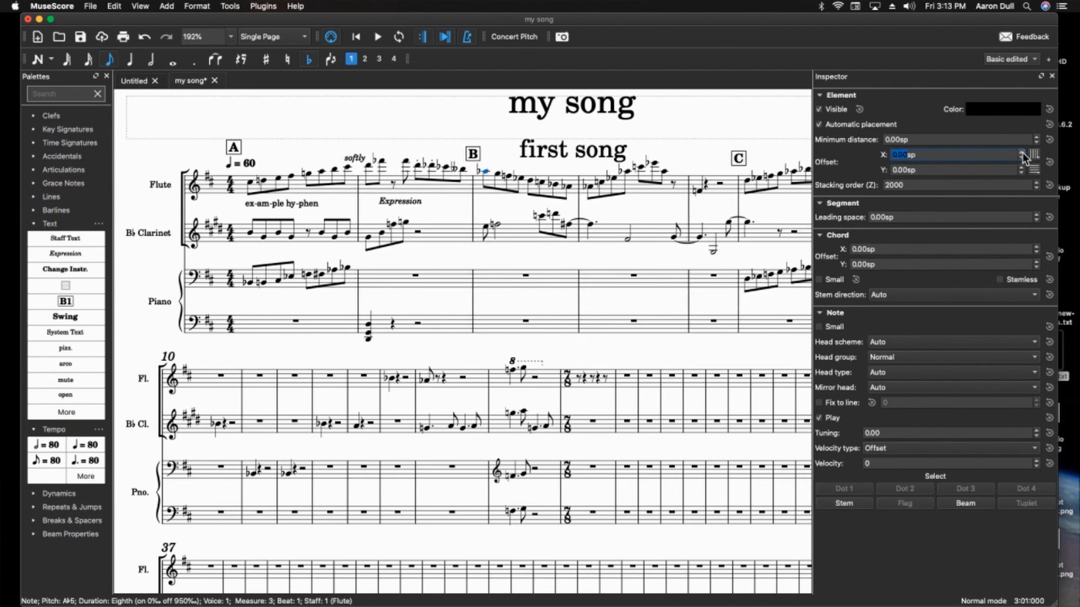
Move the subtitle "first song" up and slightly left so it sits directly beneath the title.
left_click(582, 155)
left_click_drag(582, 154, 561, 130)
double_click(562, 130)
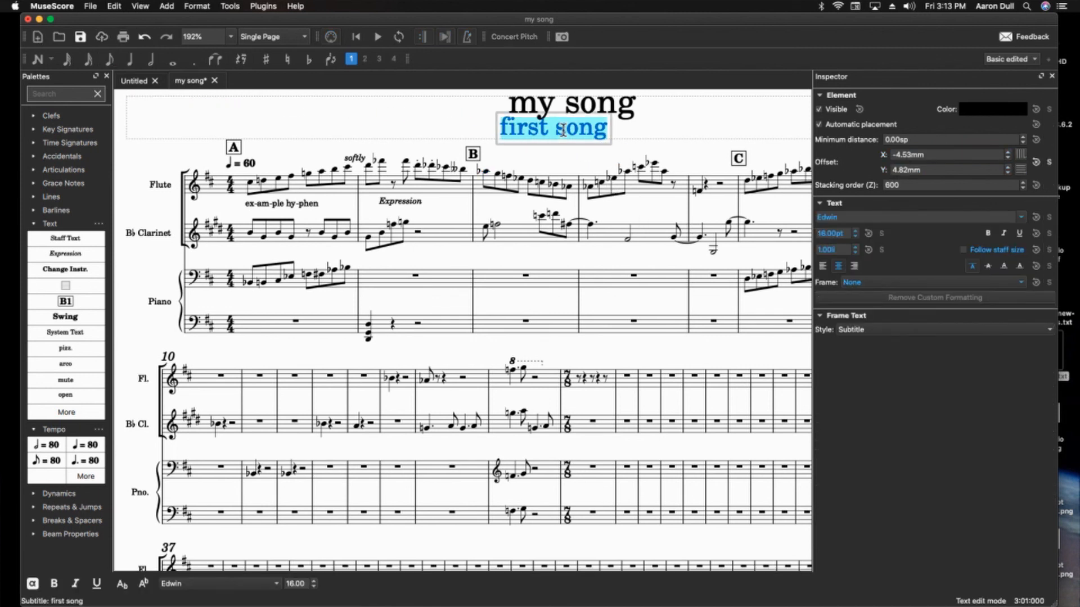
left_click(425, 125)
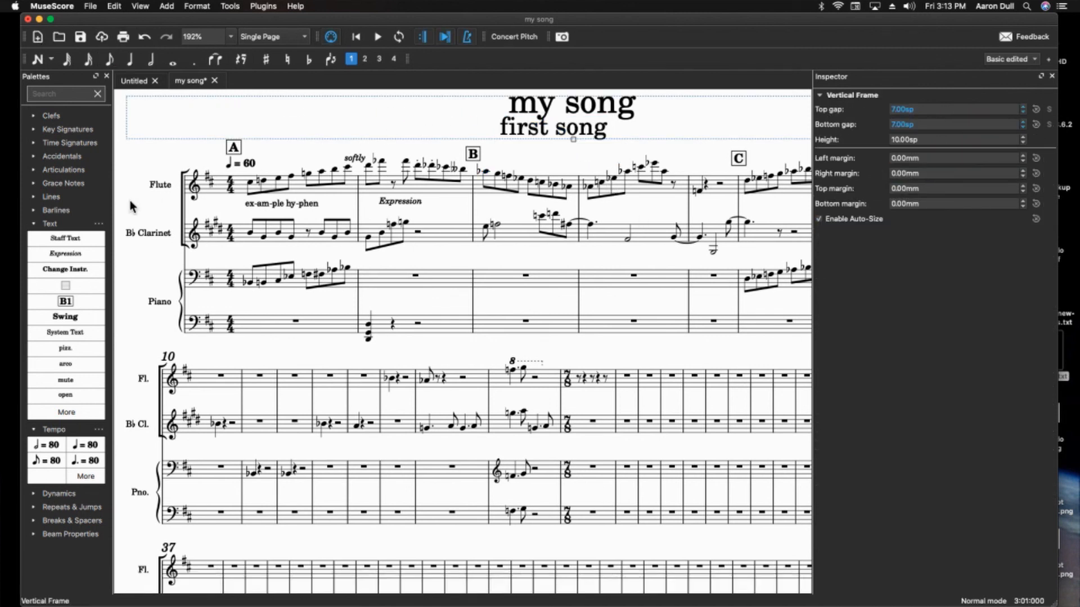
Delete the title "my song" and the subtitle "first song" from the title frame.
left_click(529, 102)
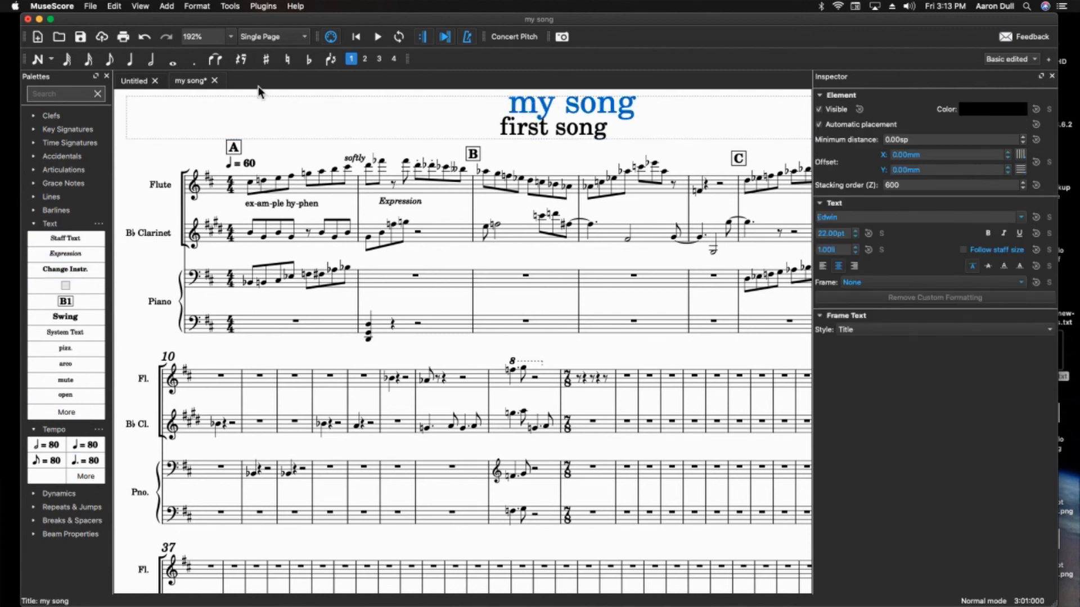
left_click(67, 240)
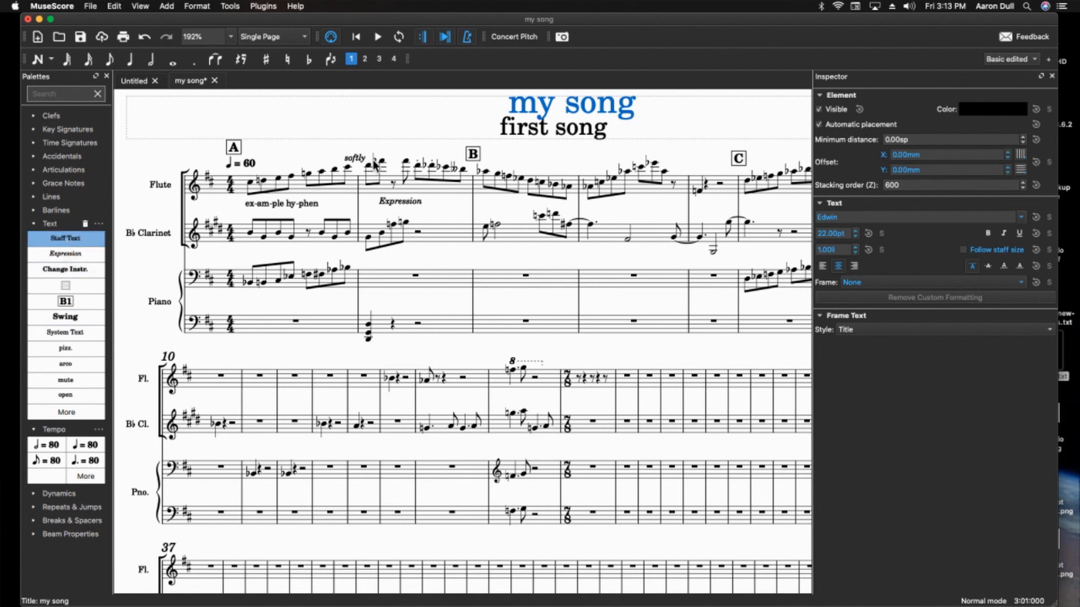
double_click(593, 104)
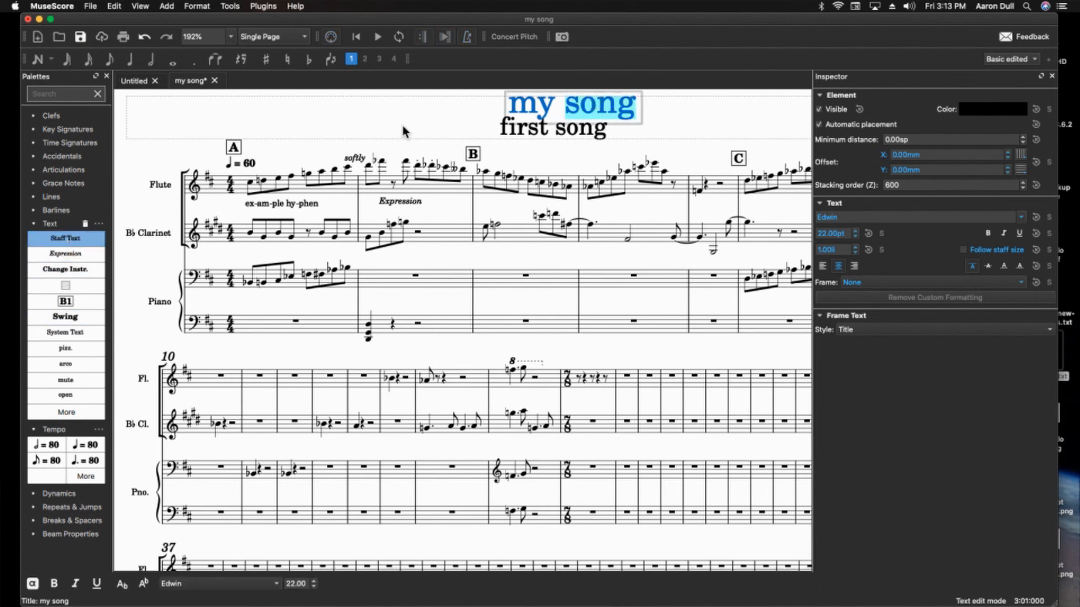
left_click(403, 131)
left_click(565, 110)
key("Delete")
left_click(580, 131)
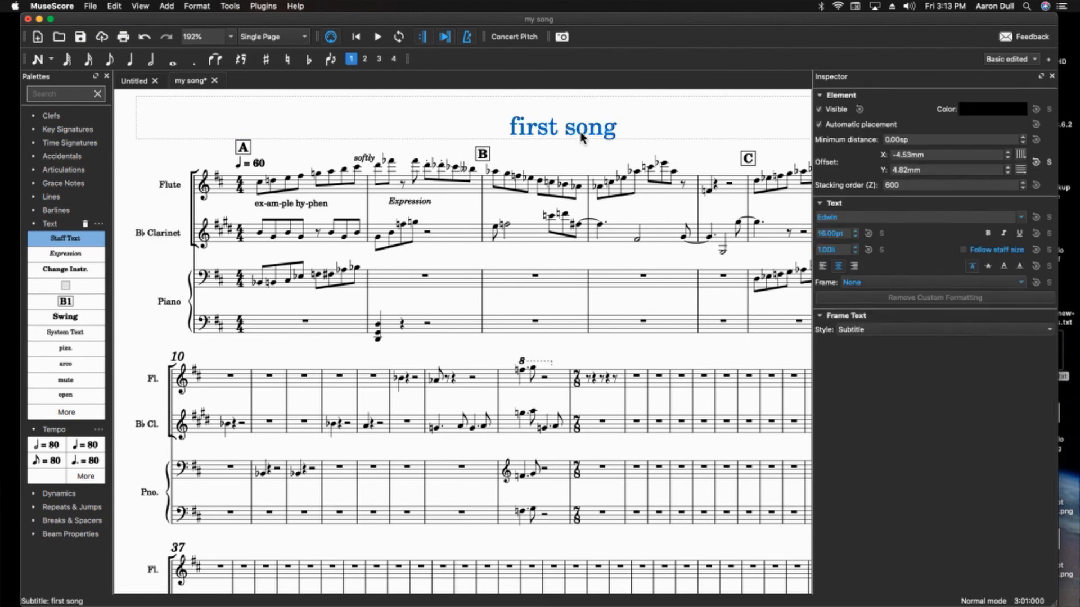
key("Delete")
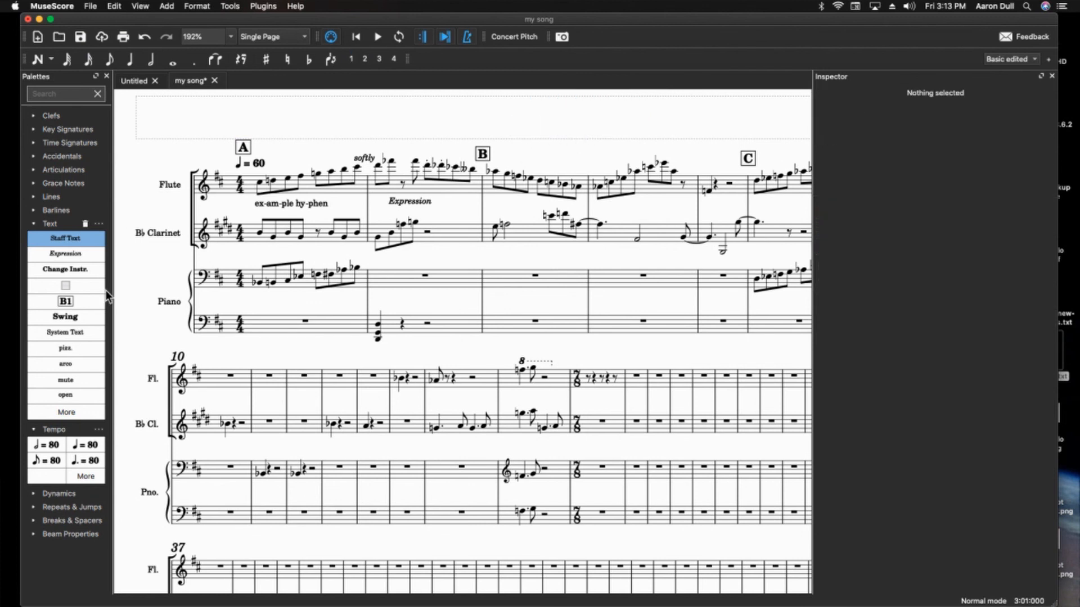
Add a Staff Text to the first Flute note and move it up to the title frame, offset about 55.5sp by -16.3sp.
left_click(241, 185)
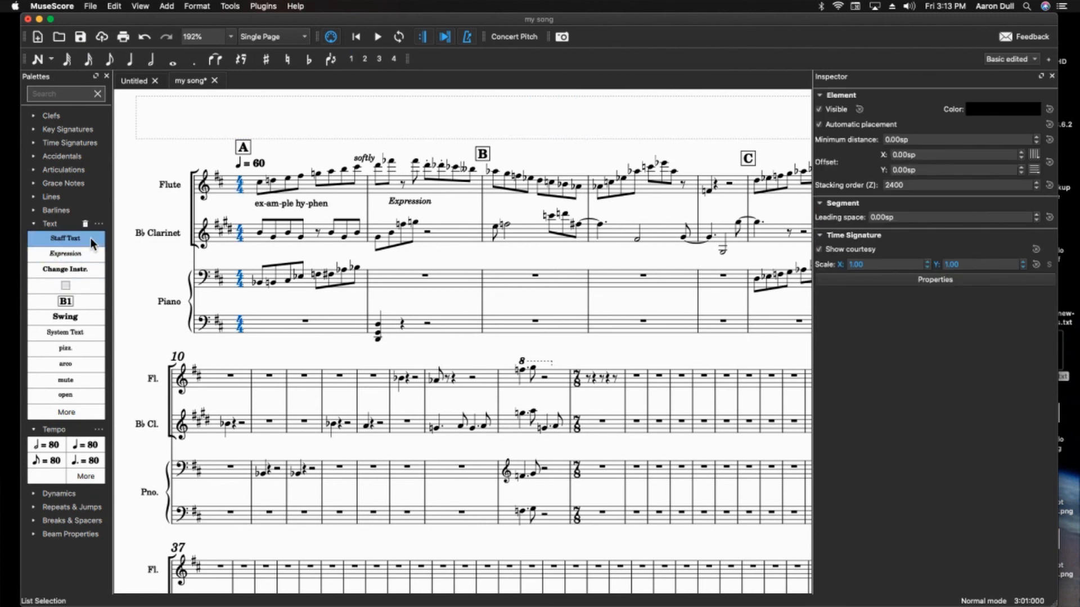
left_click(262, 185)
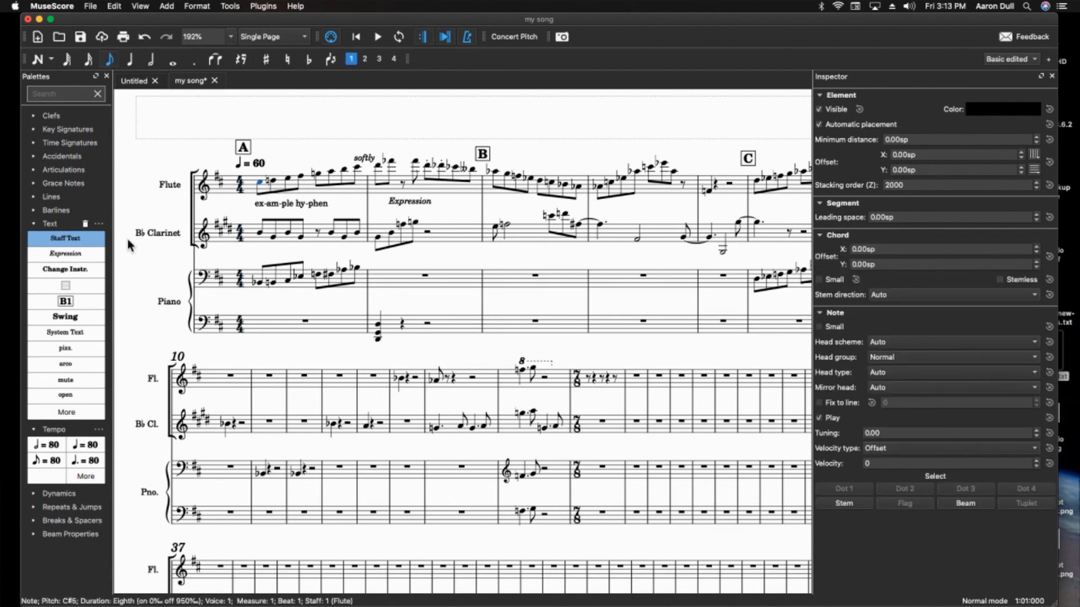
left_click(78, 236)
left_click_drag(263, 179, 505, 108)
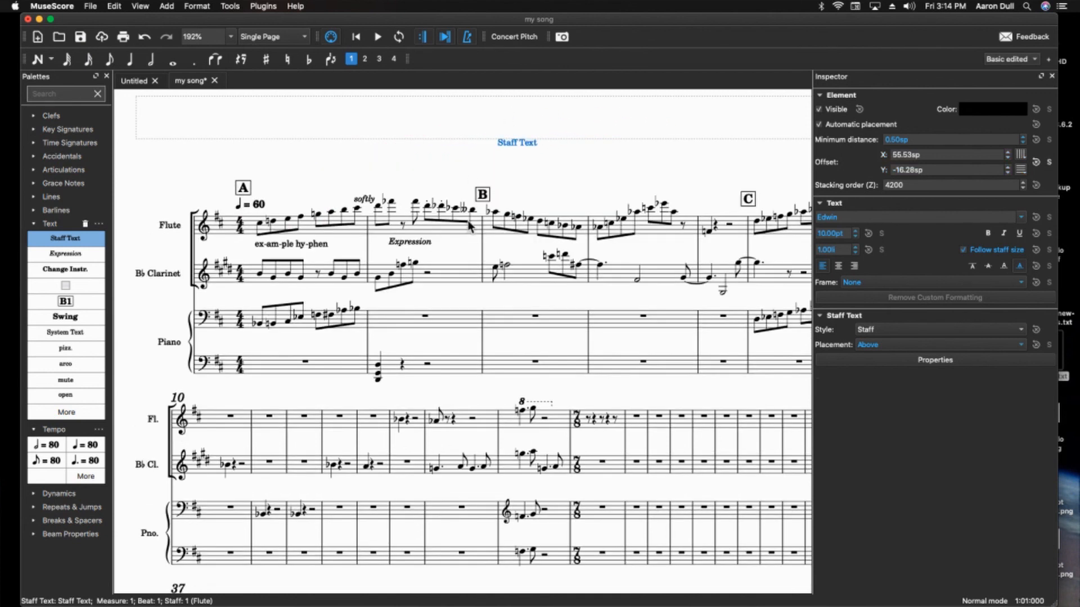
Add a slur at the first Flute note of measure 3 and extend its end to the third note.
left_click(496, 215)
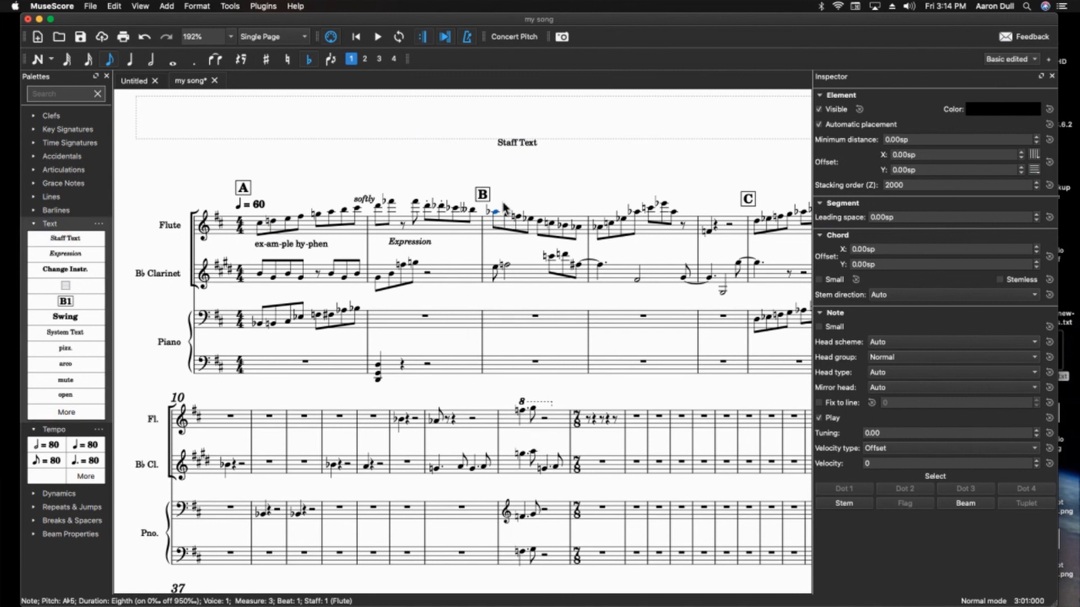
left_click(532, 188)
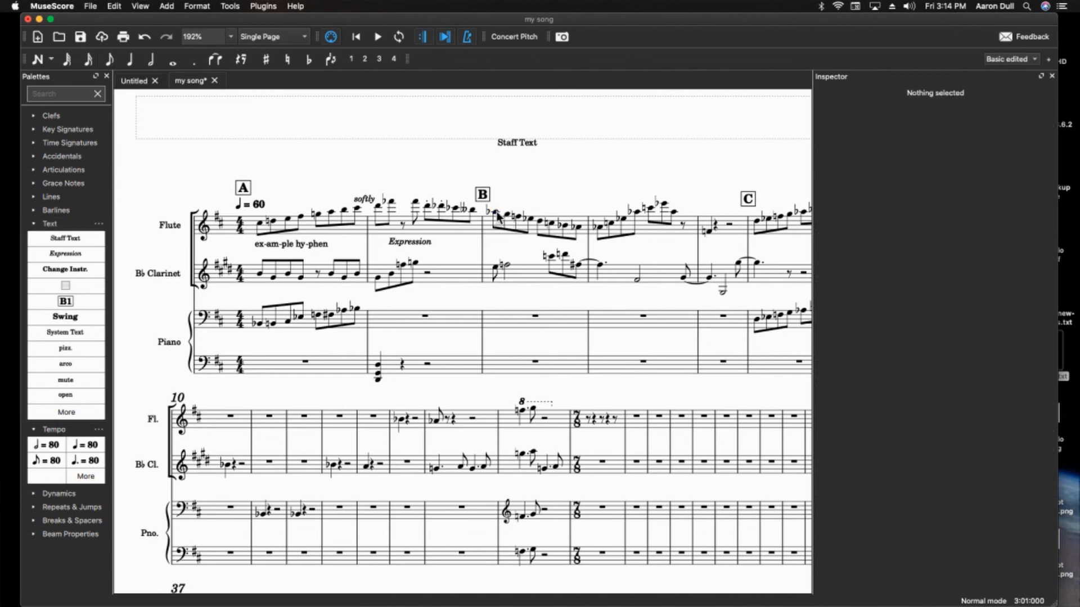
left_click(496, 212)
key("s")
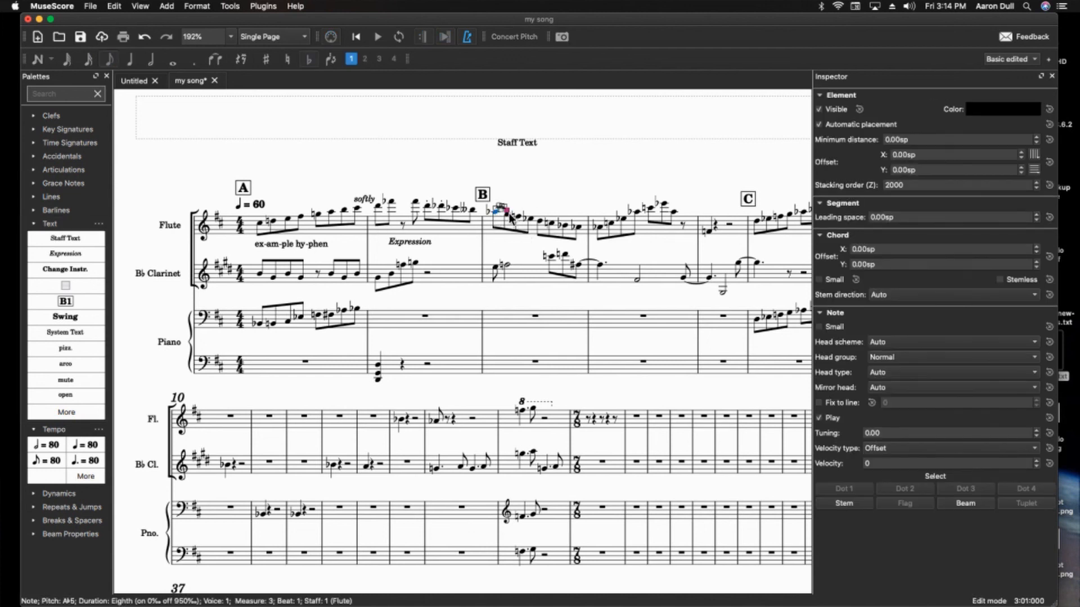
scroll(504, 217, "up", 15)
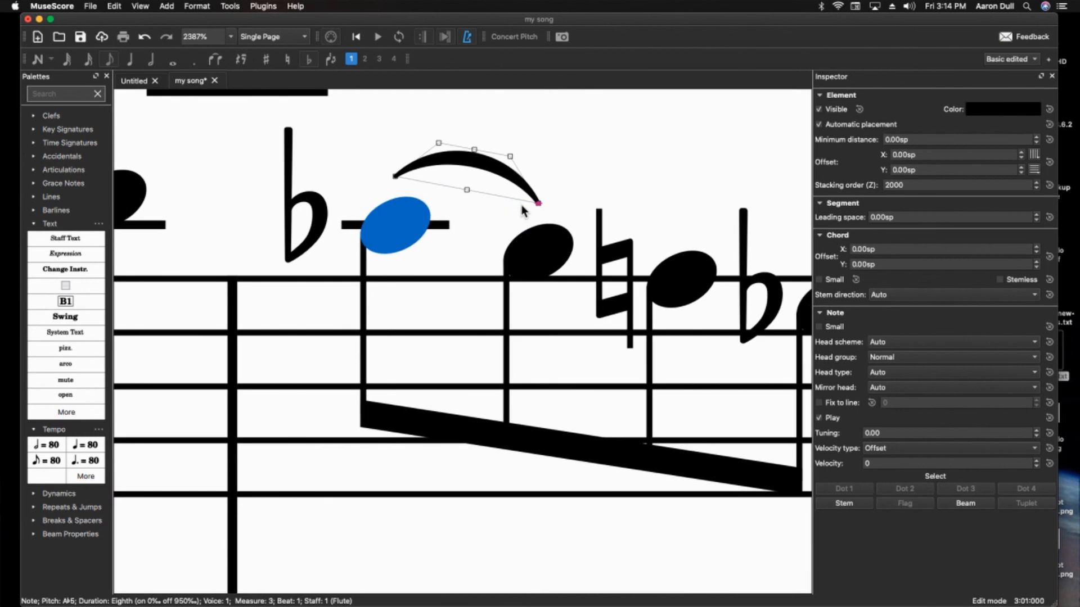
left_click_drag(539, 203, 695, 251)
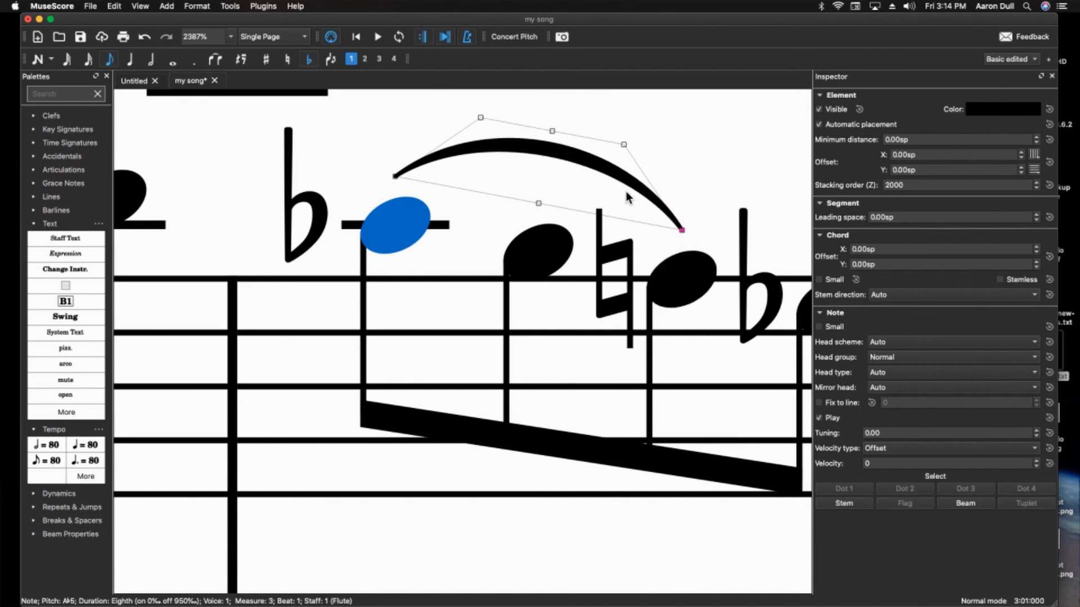
Shift the slur slightly right and reshape its arc with the two upper curve handles, making it fuller at both ends.
scroll(700, 188, "up", 1)
mouse_move(539, 240)
left_mouse_down()
mouse_move(588, 217)
mouse_move(549, 239)
mouse_move(548, 212)
mouse_move(556, 243)
mouse_move(549, 236)
left_mouse_up()
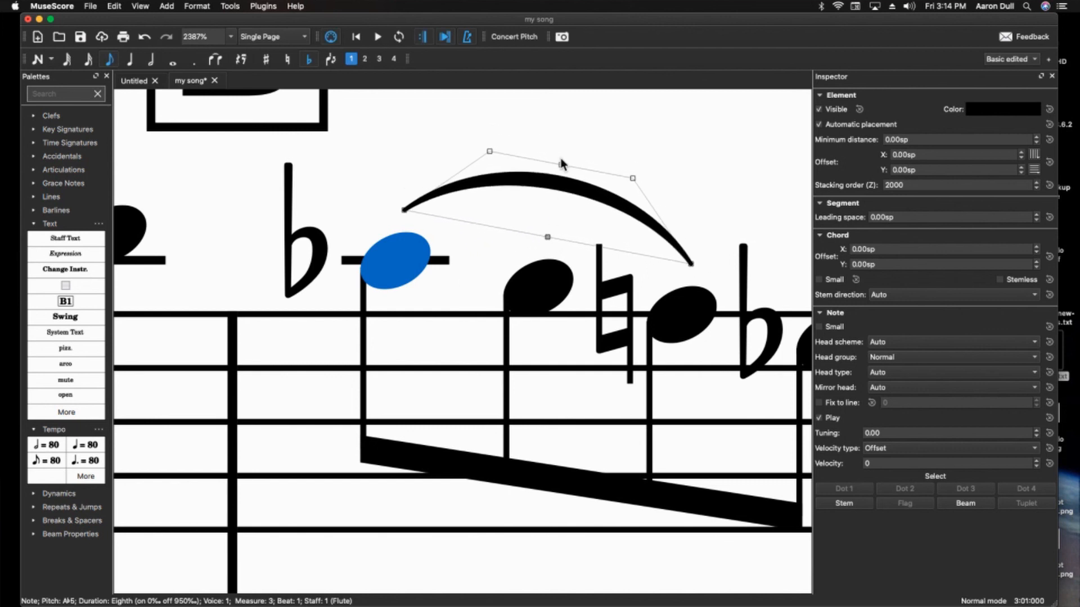
left_click_drag(562, 165, 399, 142)
mouse_move(648, 172)
left_mouse_down()
mouse_move(799, 191)
mouse_move(668, 171)
left_mouse_up()
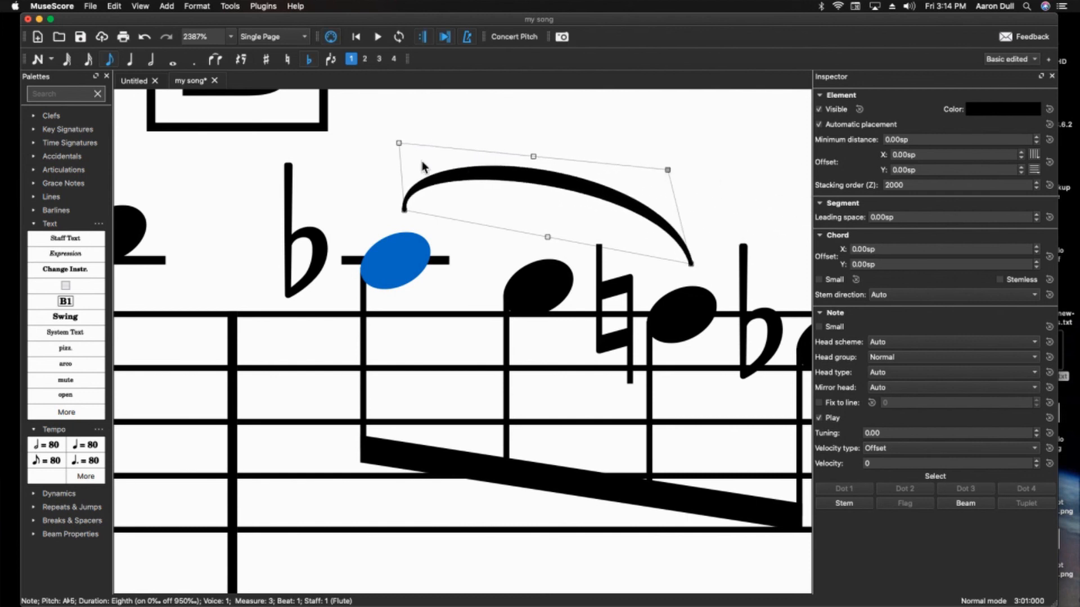
left_click_drag(399, 143, 458, 150)
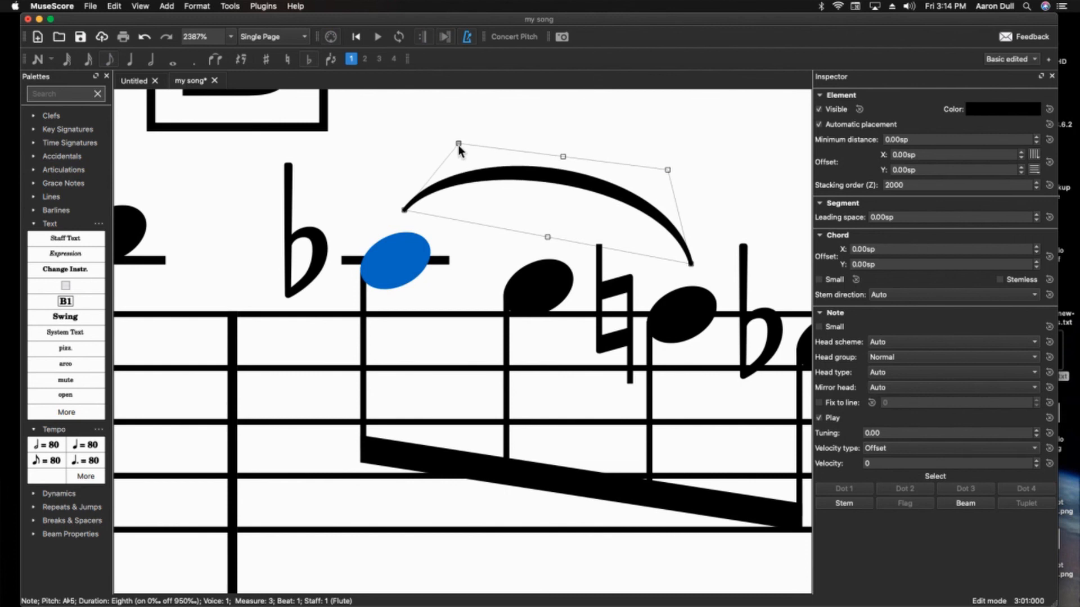
key("Escape")
key("Escape")
scroll(550, 260, "down", 5)
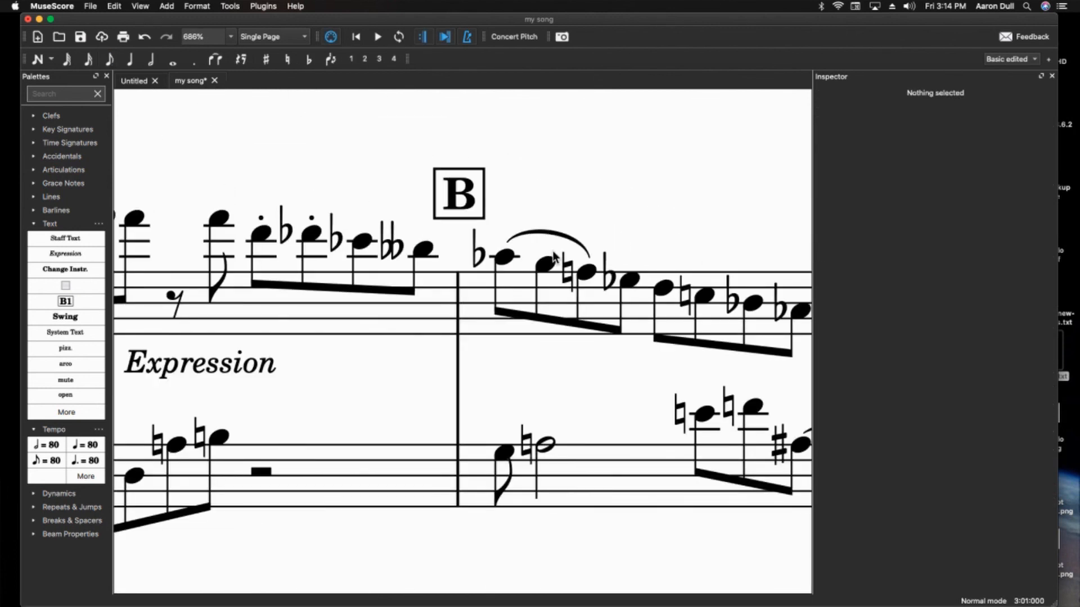
Flatten the first Flute beam of measure 4 and the last Flute beam of measure 3 by raising their lower ends.
scroll(554, 259, "down", 3)
scroll(551, 260, "right", 3)
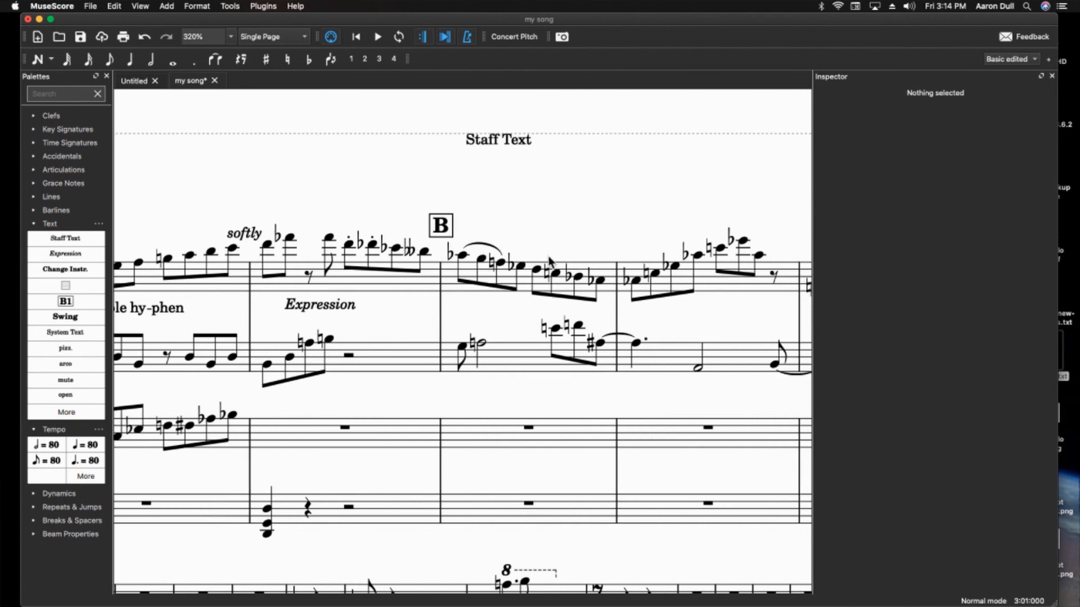
left_click(640, 300)
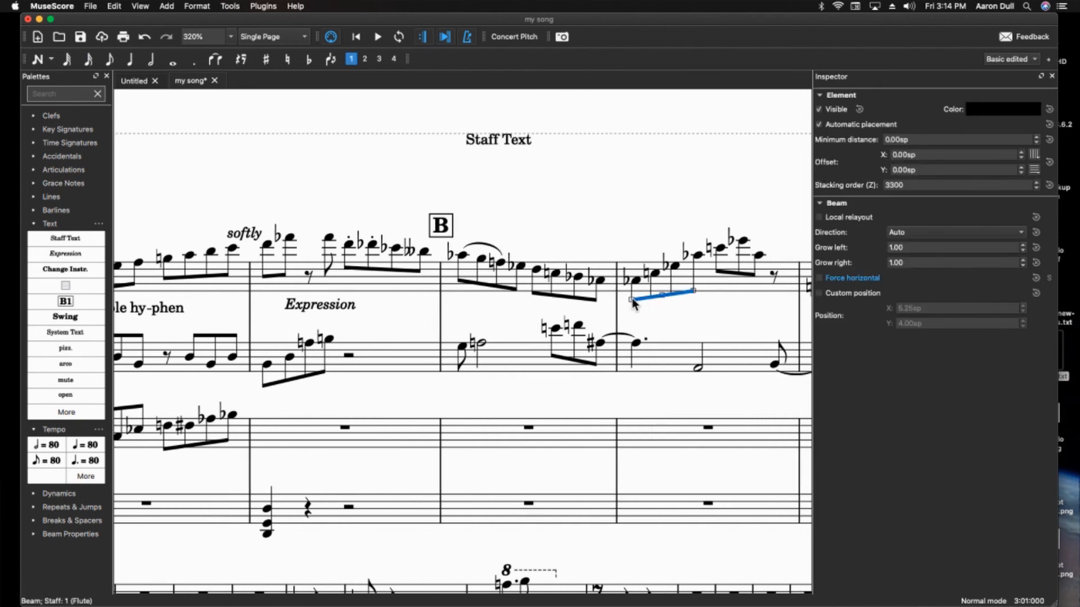
left_click_drag(631, 301, 632, 298)
left_click(585, 299)
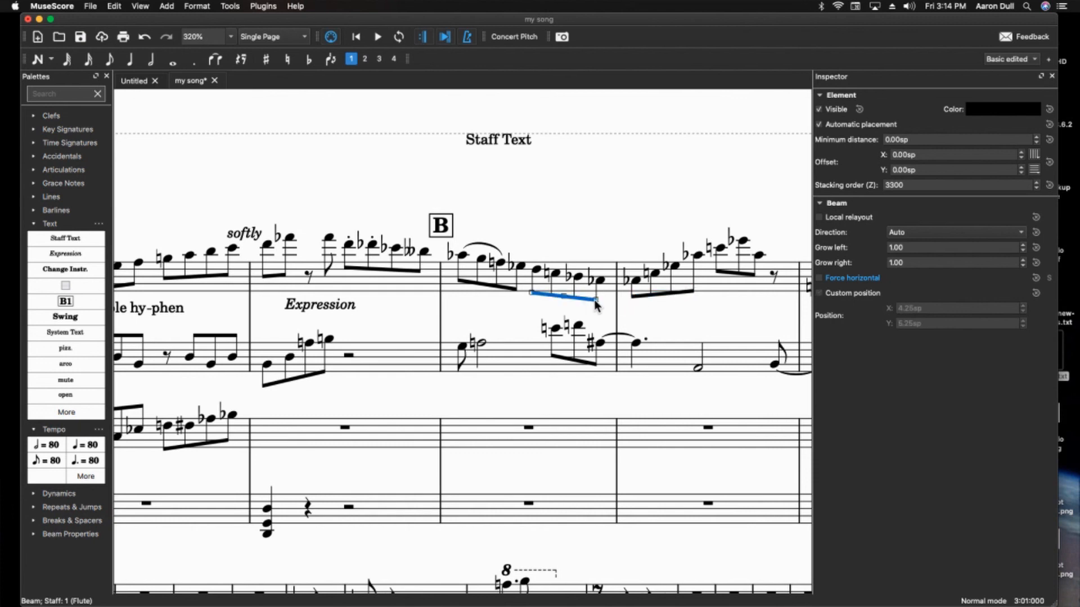
Raise the right end of the Clarinet beam in measure 3 to make it flatter.
left_click(587, 362)
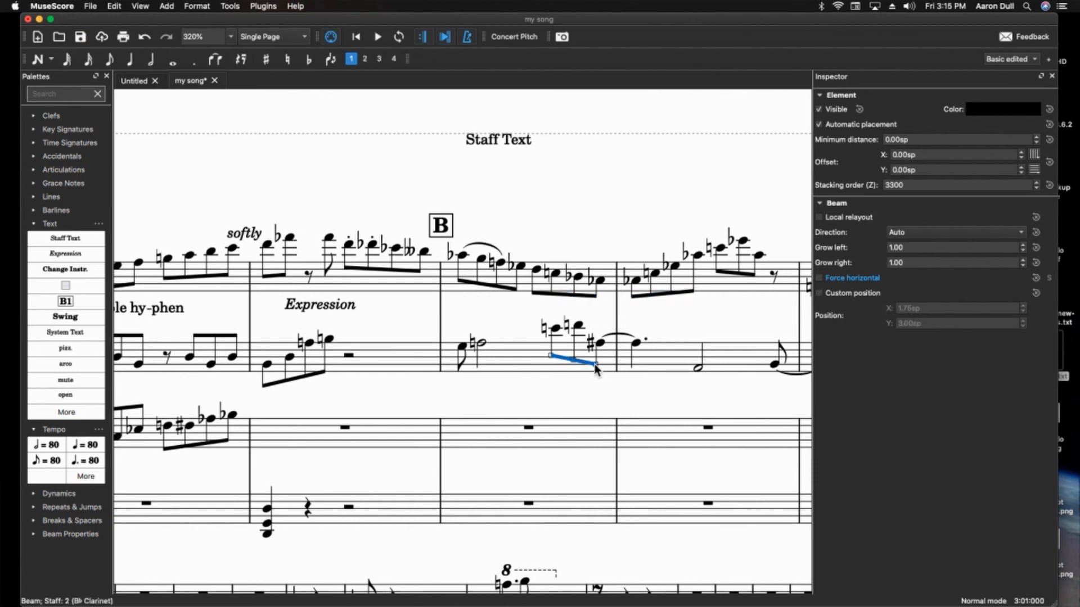
left_click_drag(595, 363, 595, 359)
left_click(567, 367)
left_click(576, 393)
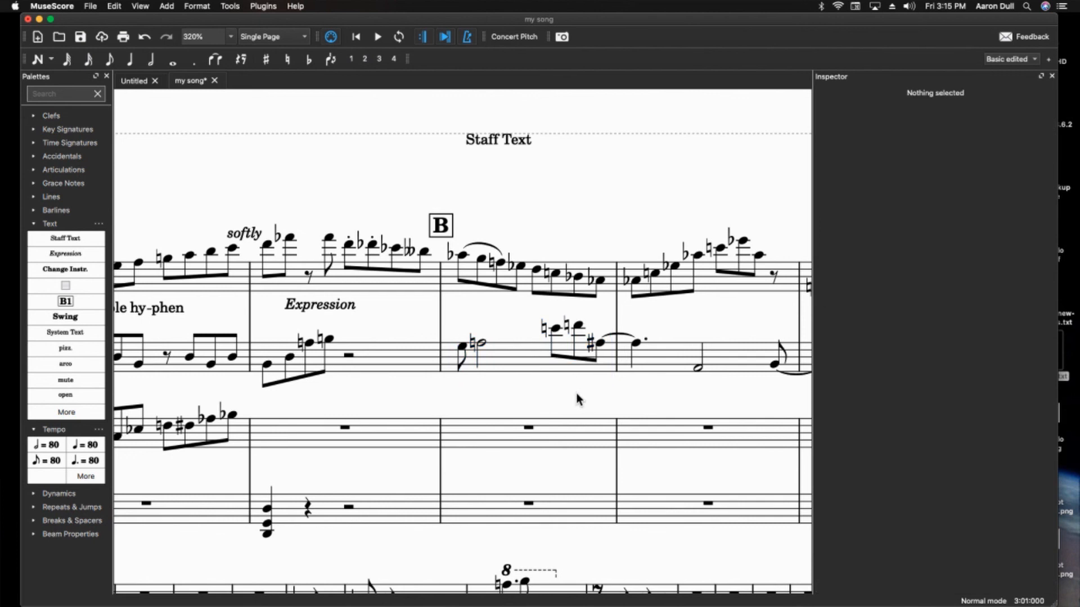
Raise the Clarinet beam in measure 2 closer to its notes, and select the second upper-staff Piano beam in measure 1.
scroll(457, 340, "left", 5)
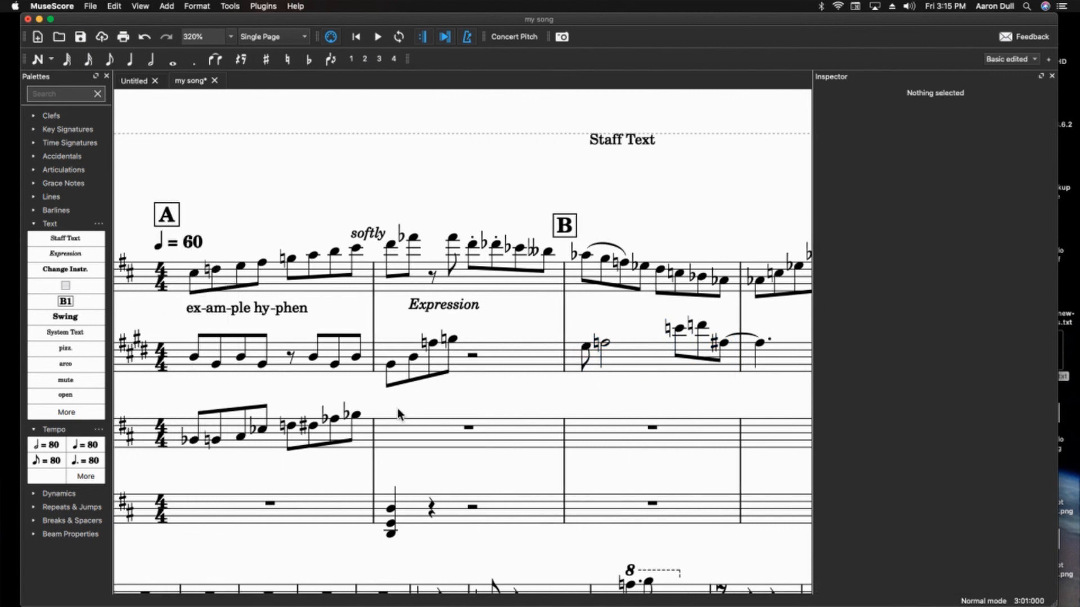
left_click(385, 386)
left_click_drag(386, 386, 384, 382)
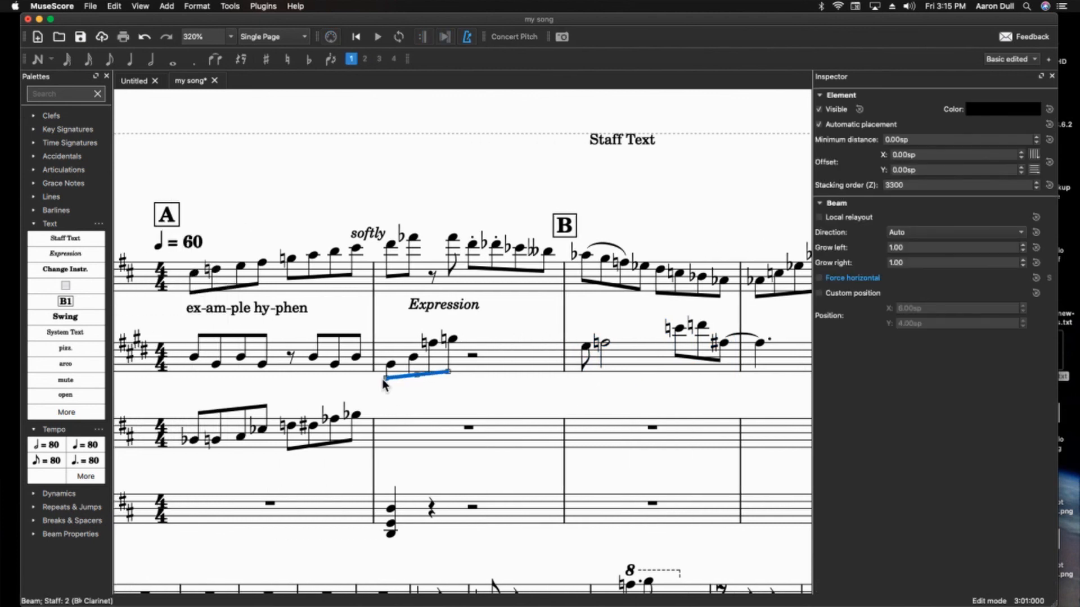
key("Escape")
key("Escape")
left_click(305, 448)
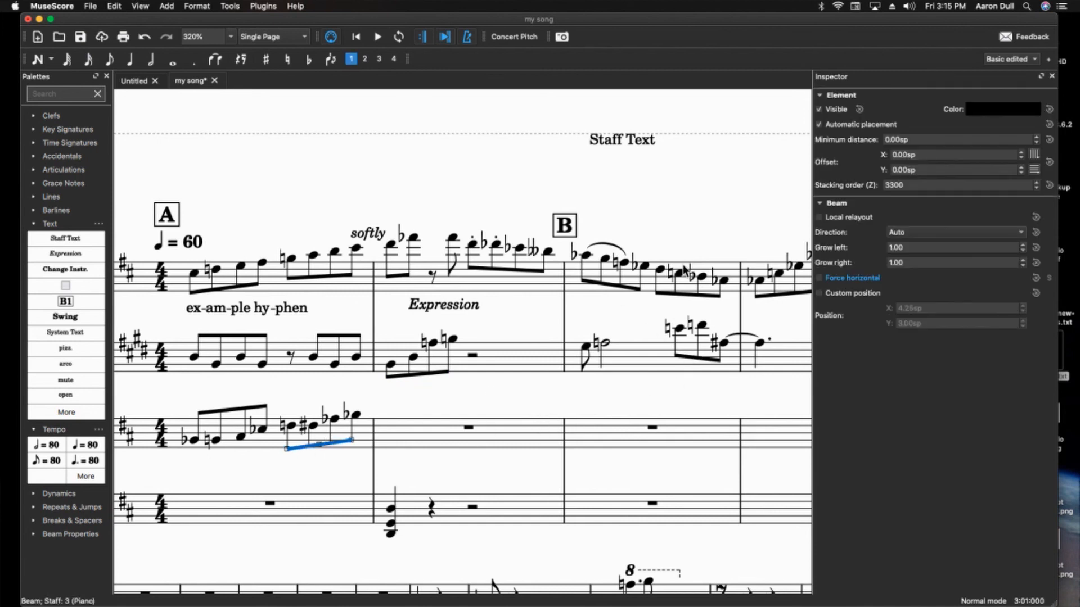
Enter an eighth-note G at the start of measure 3 on the upper Piano staff.
scroll(584, 370, "down", 2)
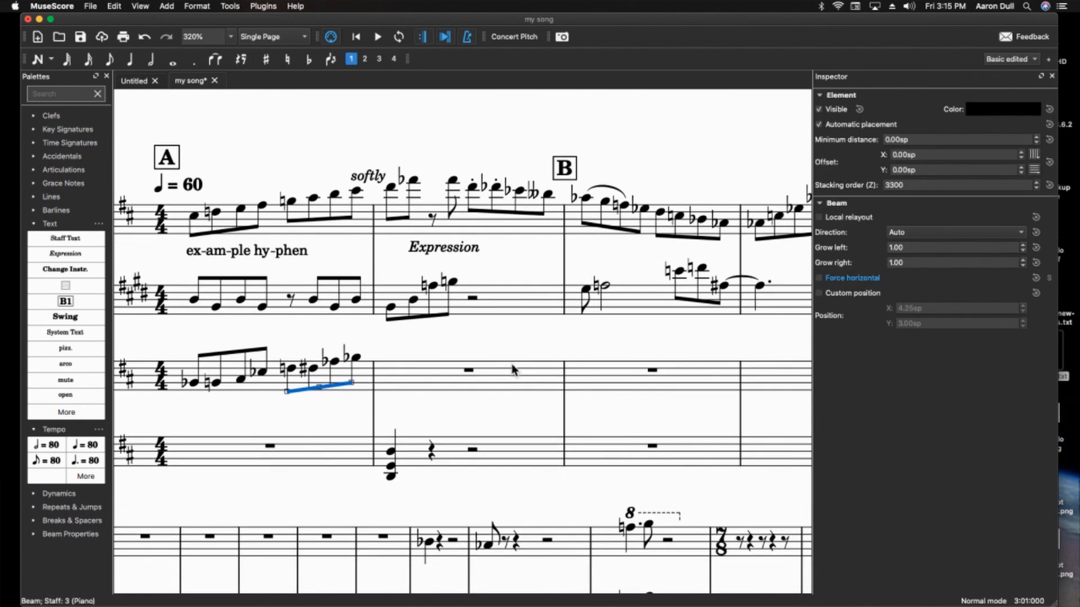
left_click(629, 384)
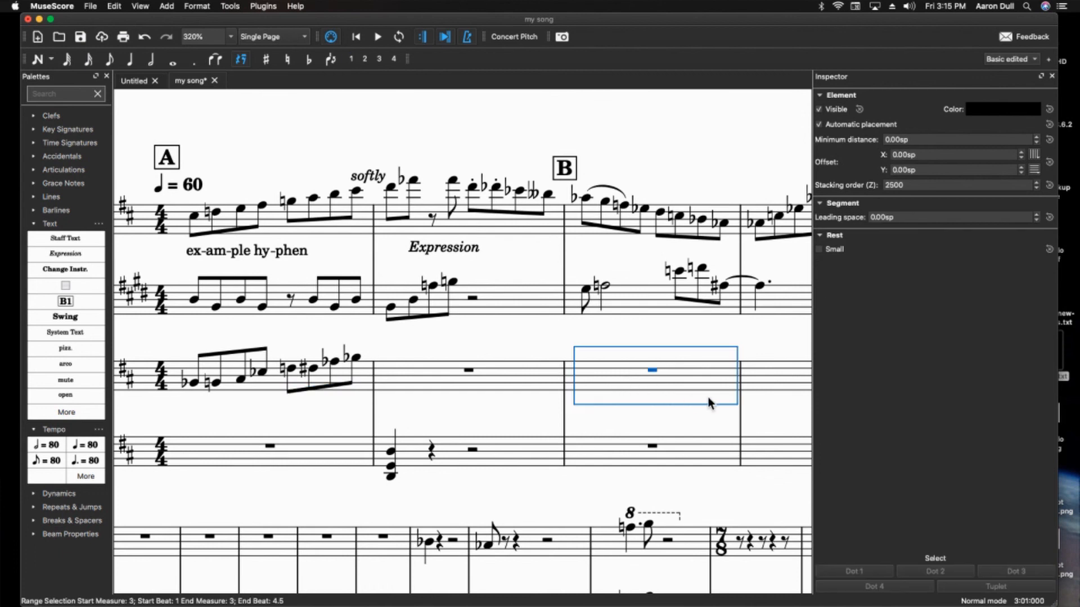
key("n")
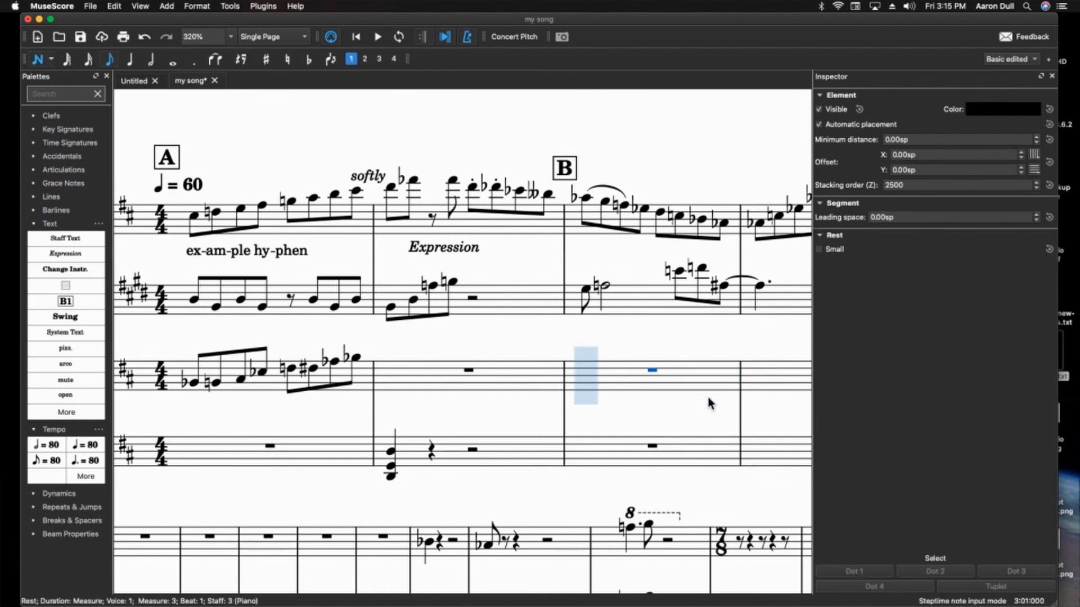
key("g")
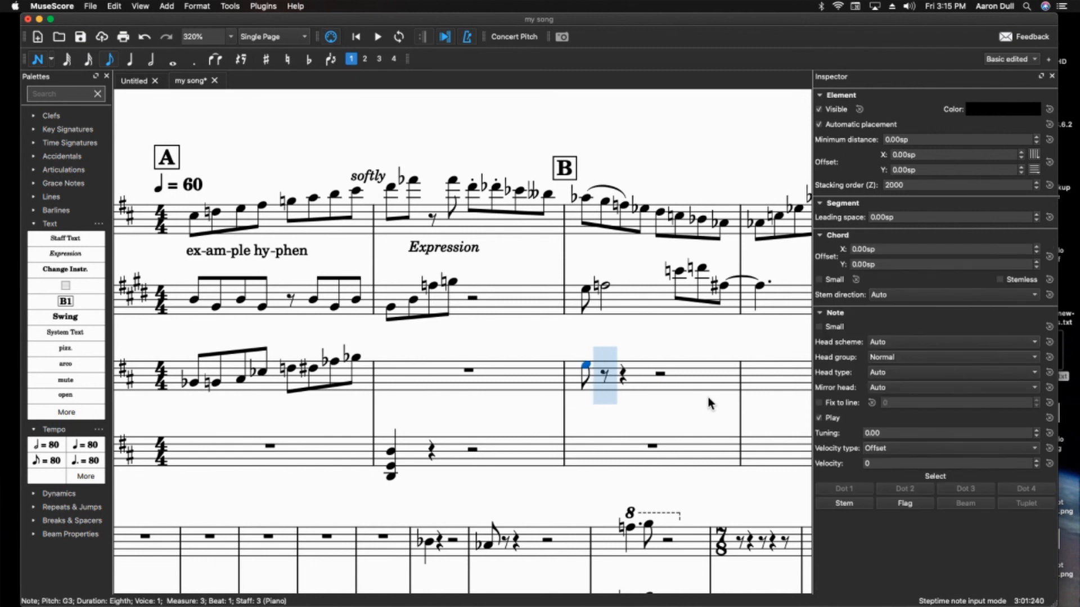
Start a slur on the G, add descending eighth notes F, E, D, C, B and A under it, and end the slur.
scroll(663, 394, "left", 2)
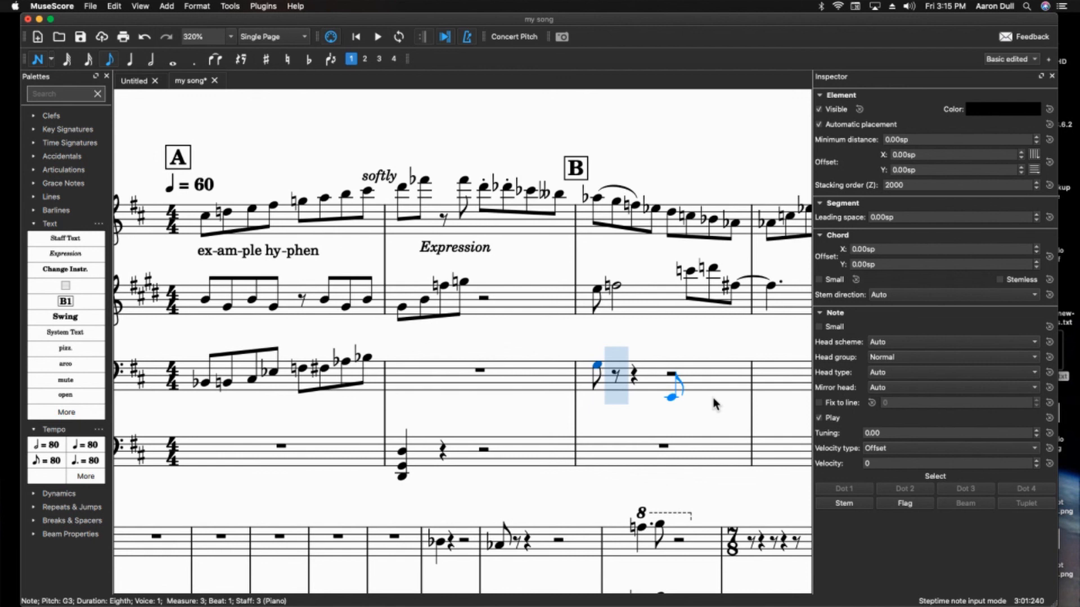
key("plus")
key("f")
key("e")
key("d")
key("c")
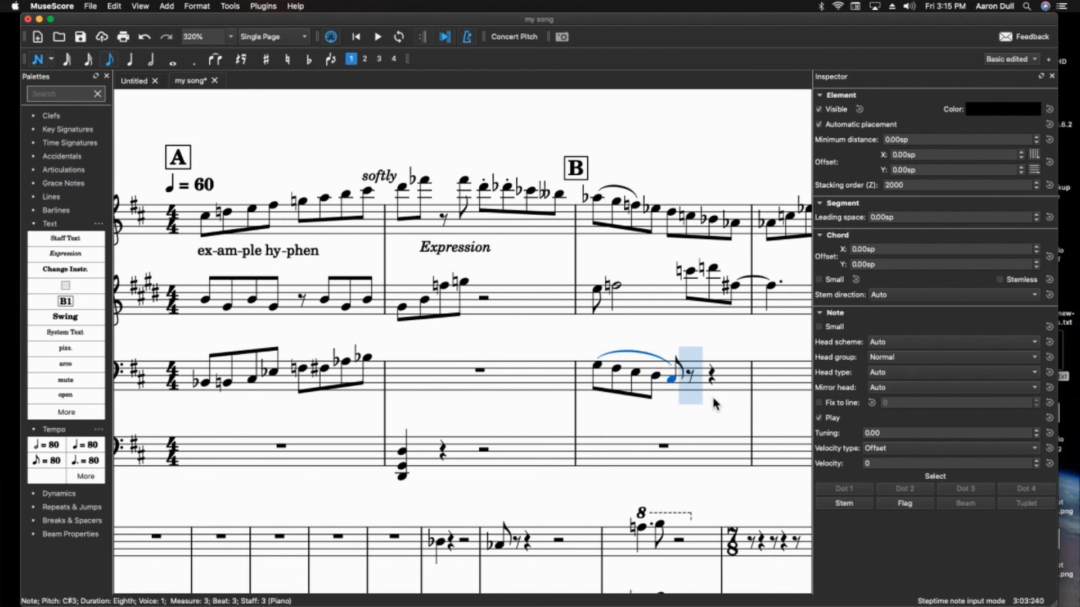
key("b")
key("a")
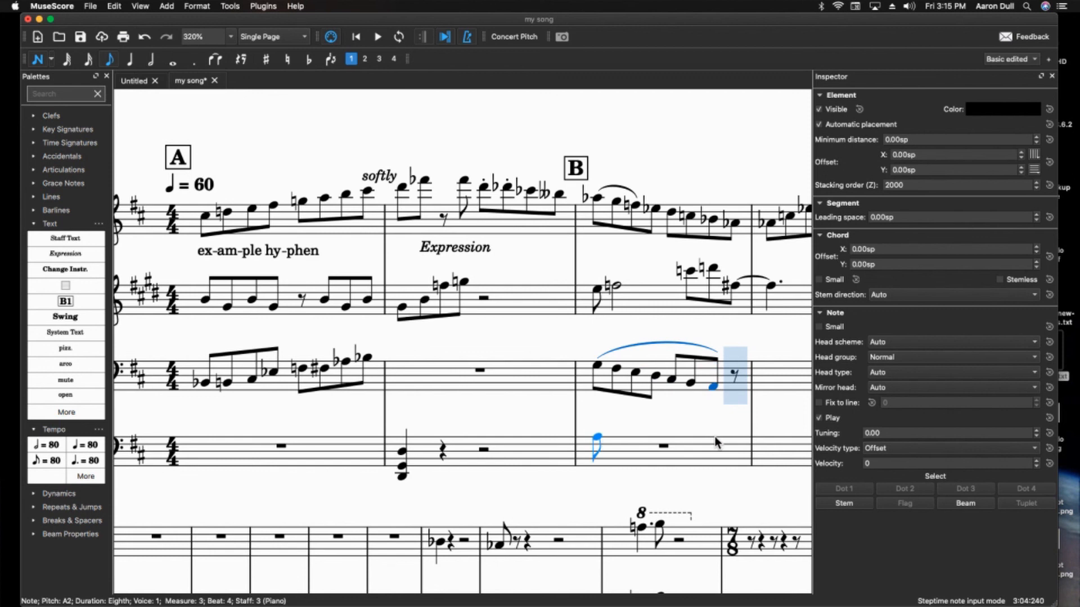
key("s")
Continue the Piano line into measure 4 with unslurred eighth notes F, G, A, G, F, G and F.
key("f")
key("g")
key("a")
key("g")
key("f")
key("g")
key("f")
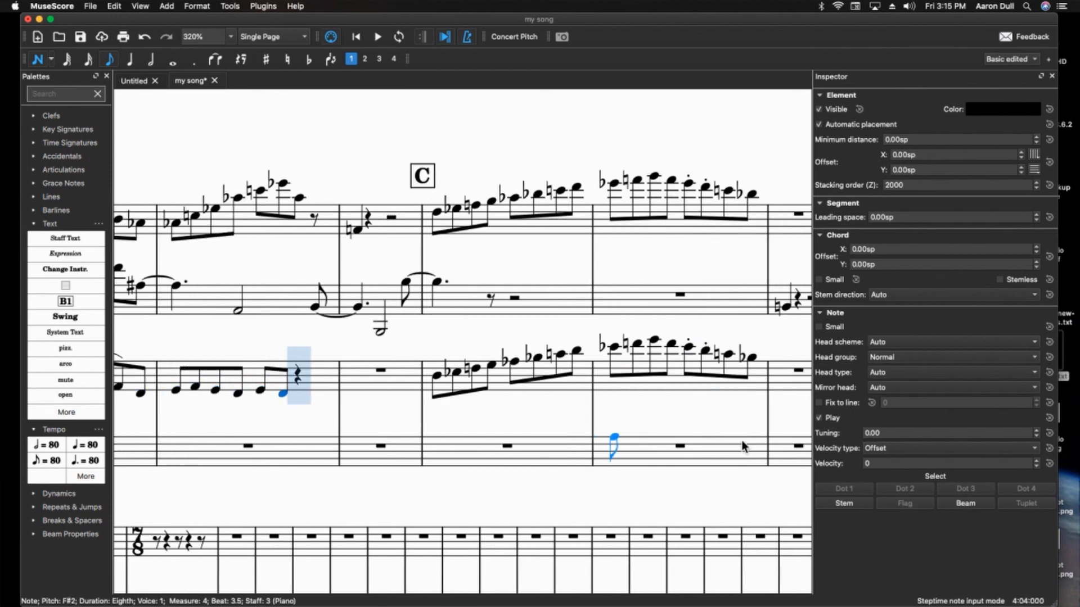
Shorten the Piano slur in measure 3 so its right end attaches to the C on beat 3.
scroll(394, 385, "left", 5)
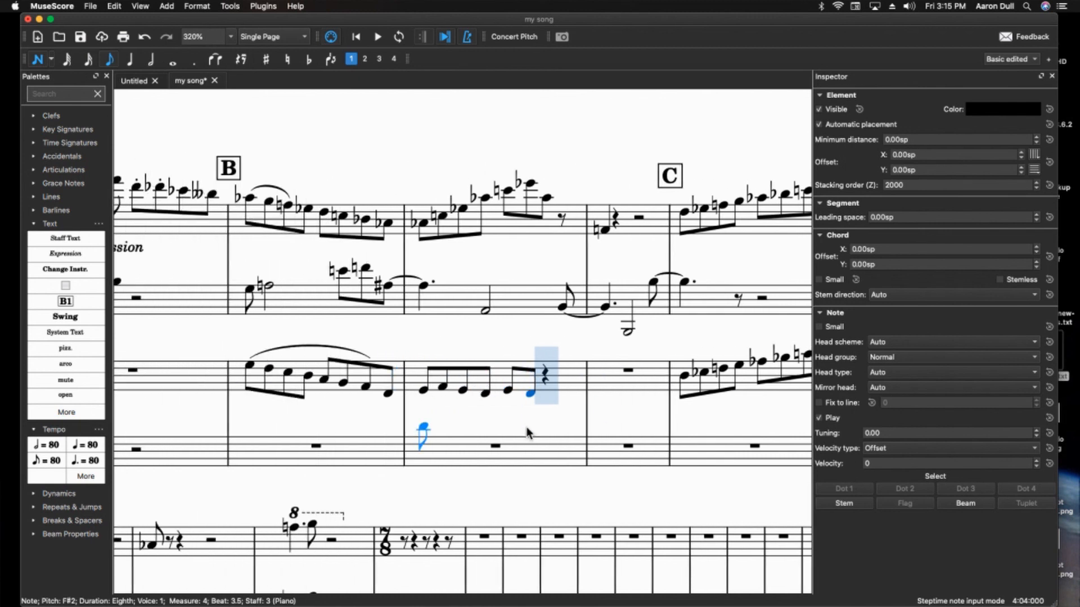
key("Escape")
left_click(355, 353)
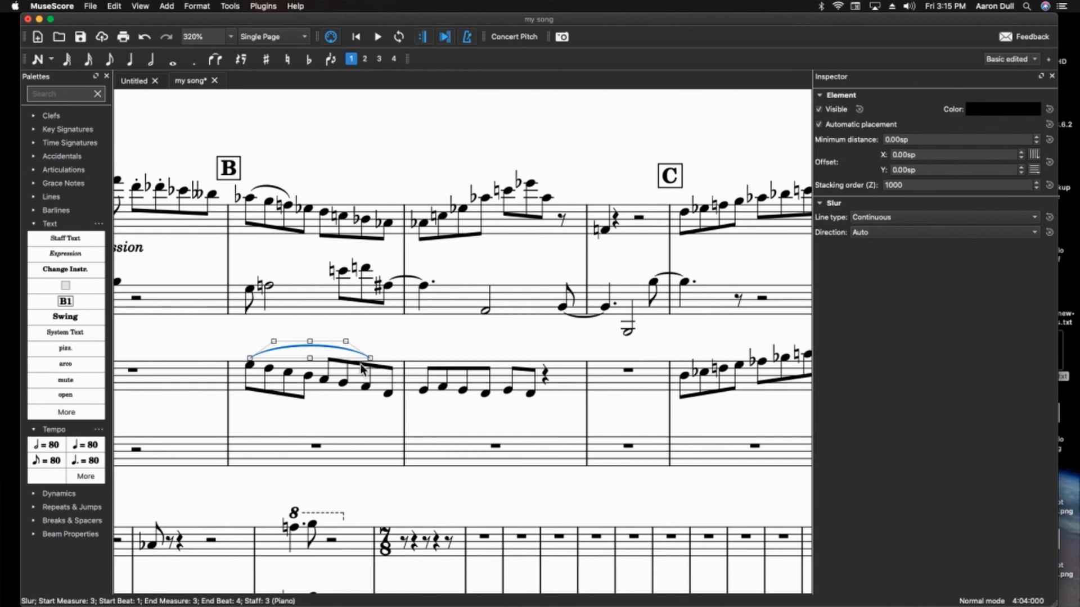
scroll(362, 370, "up", 10)
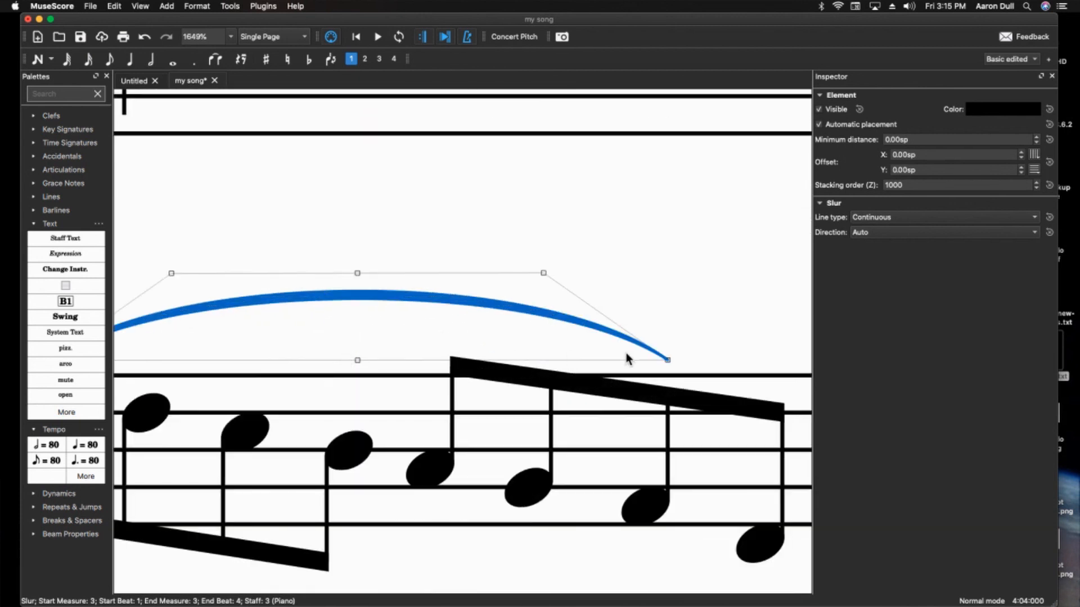
left_click_drag(666, 360, 444, 394)
key("Escape")
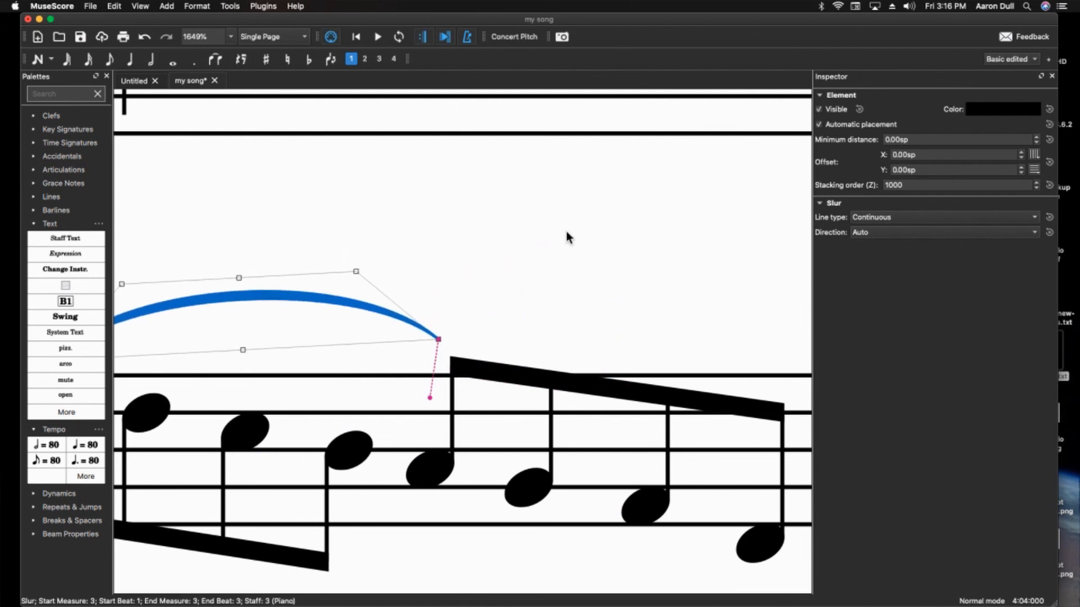
key("Escape")
Set the score's staff space scaling to 1.5 mm in the page settings and apply it.
scroll(490, 295, "down", 3)
scroll(488, 295, "down", 10)
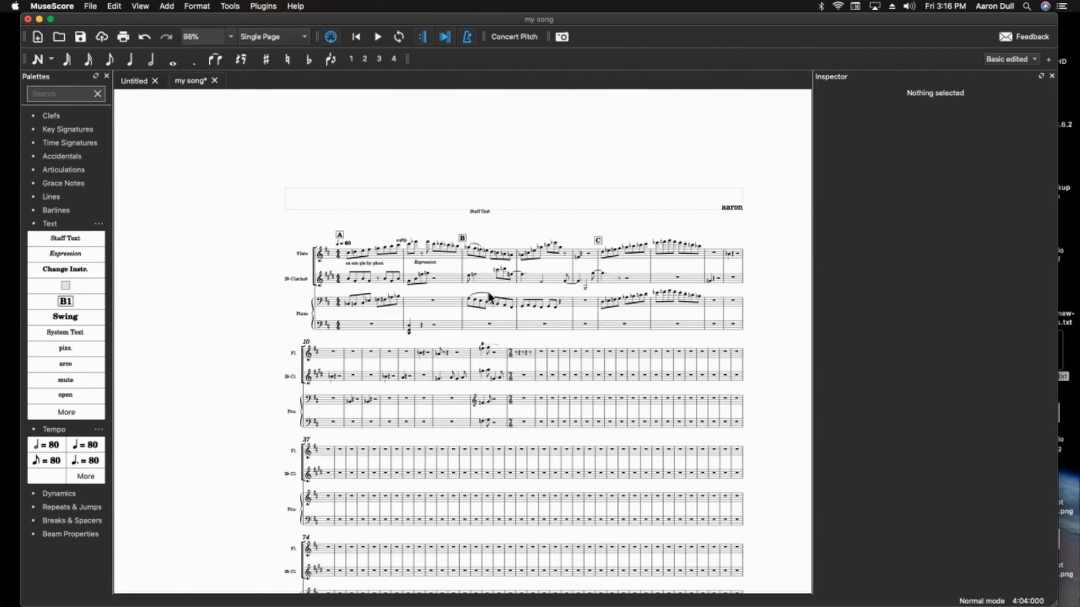
scroll(522, 292, "up", 4)
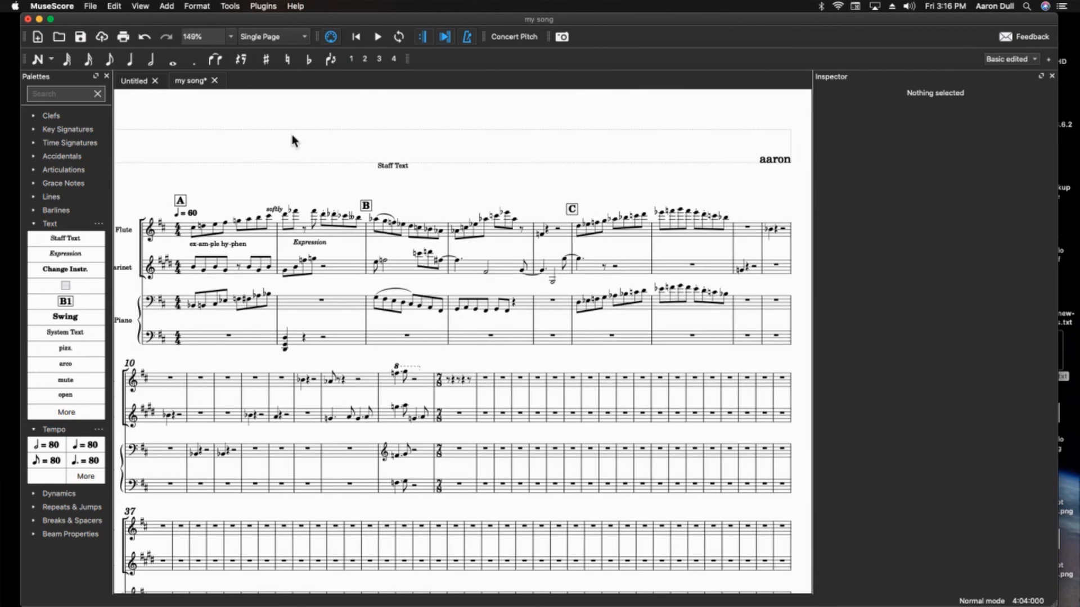
left_click(198, 6)
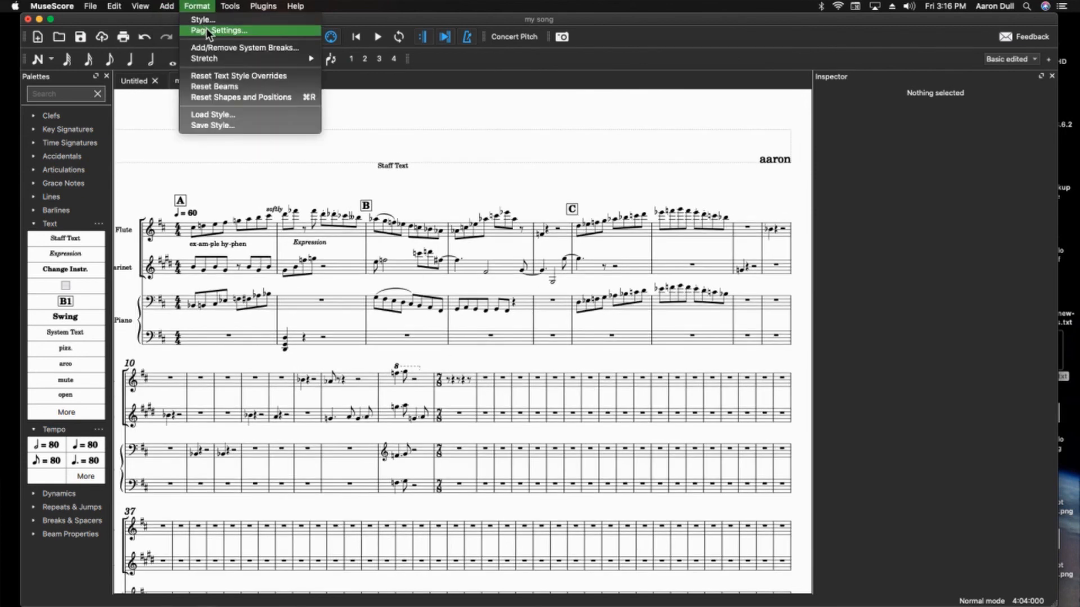
left_click(207, 28)
left_click_drag(731, 285, 654, 277)
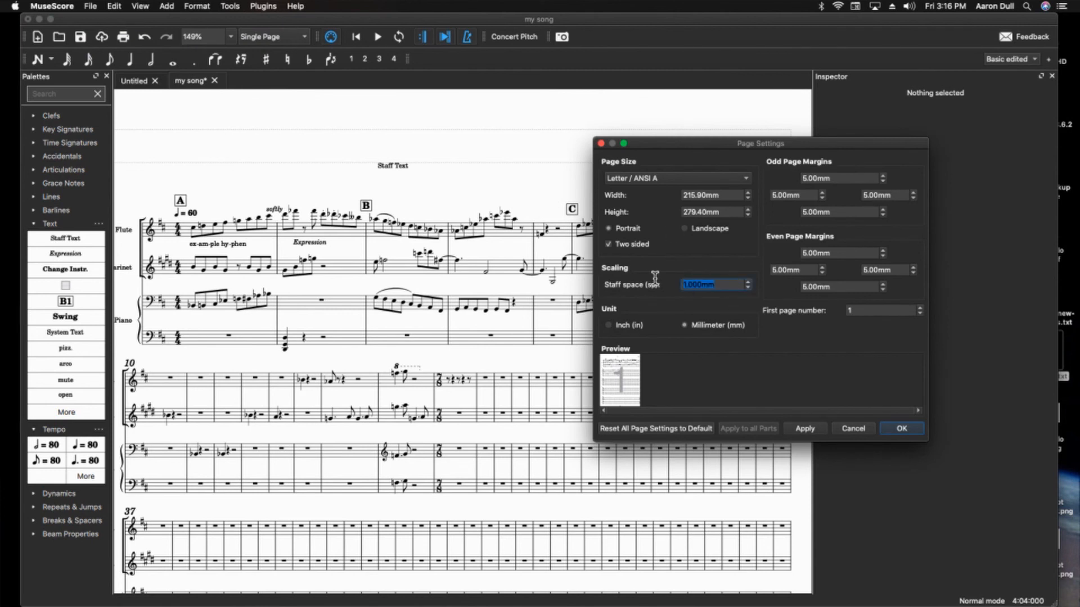
type("1.5")
left_click(815, 429)
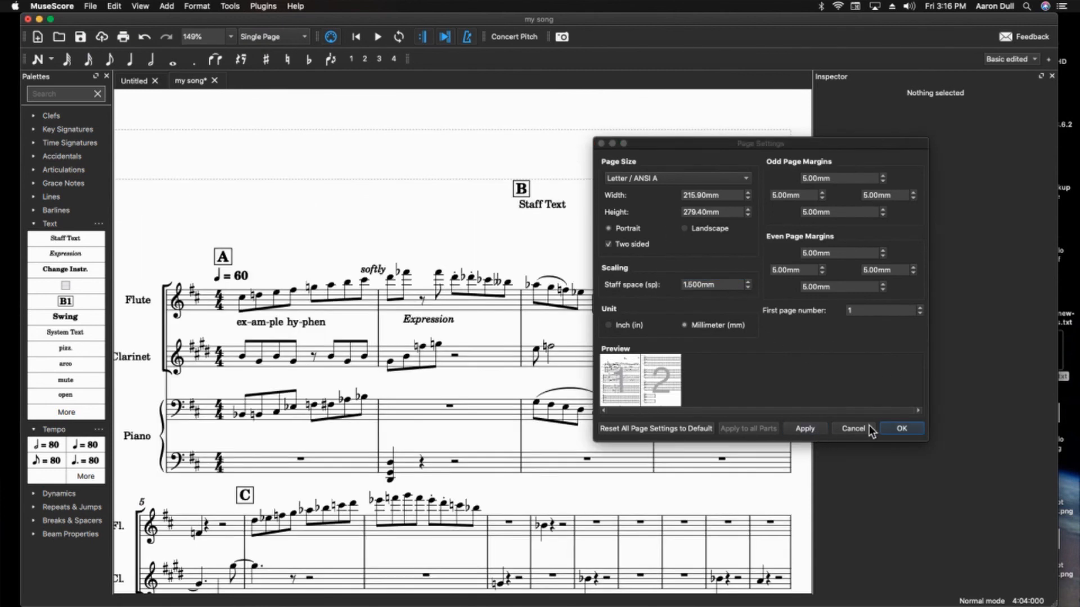
left_click(900, 429)
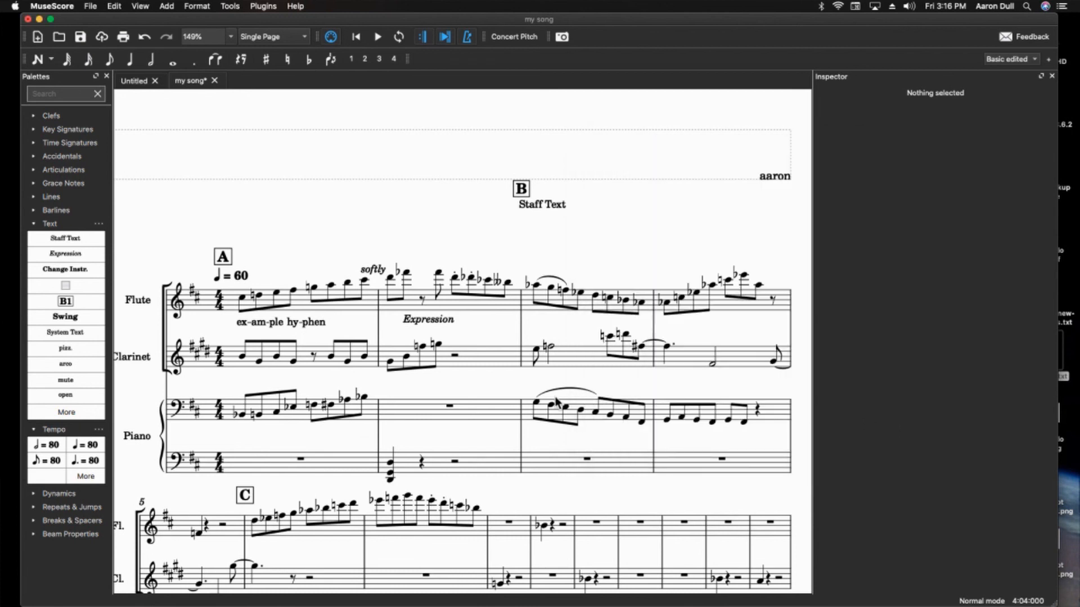
scroll(554, 396, "down", 4)
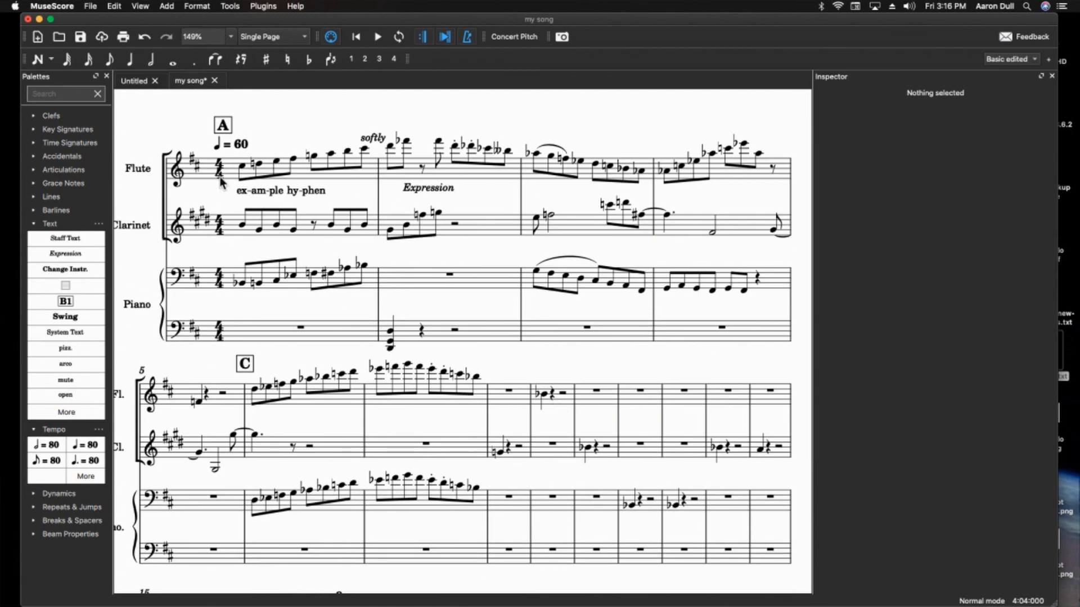